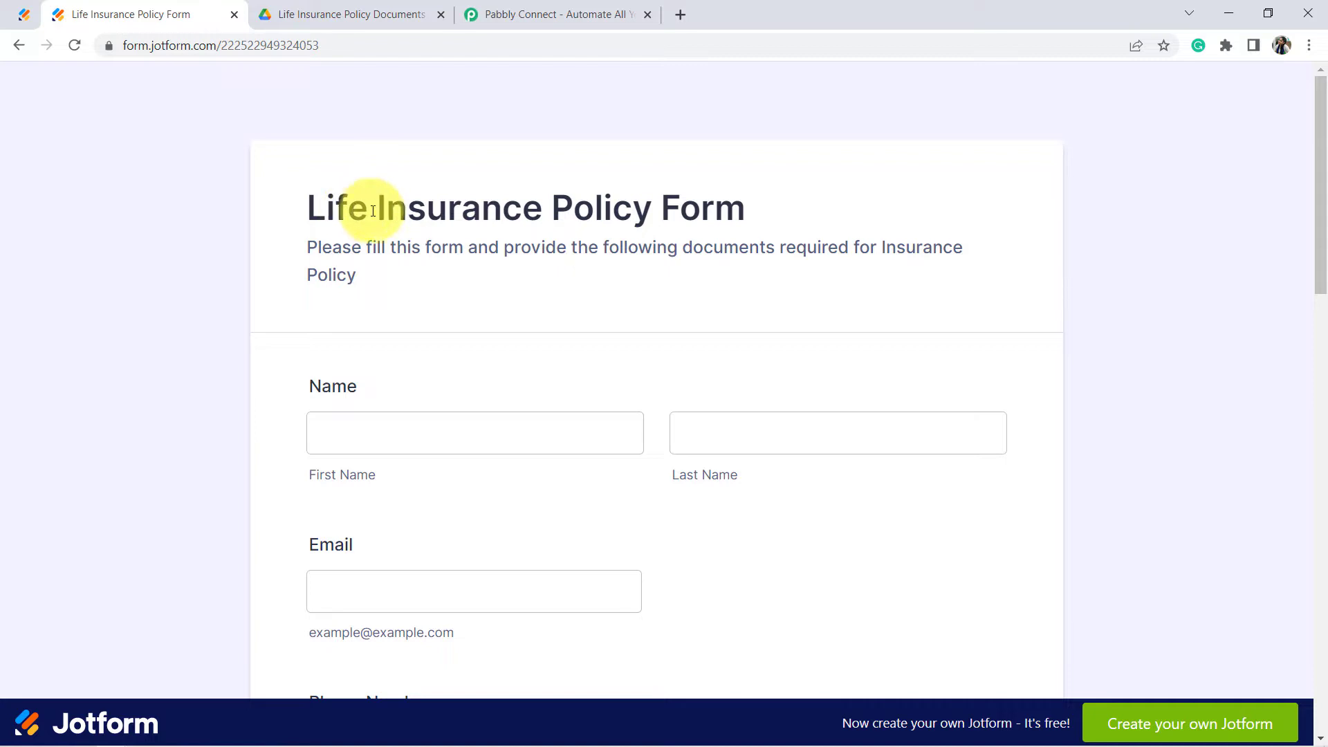
# Step: Show the Life Insurance Policy Form and the empty Drive folder, then move to Pabbly Connect
pyautogui.moveTo(350, 207); pyautogui.dragTo(634, 215)
pyautogui.moveTo(1319, 218); pyautogui.dragTo(1320, 614)
pyautogui.click(314, 9)
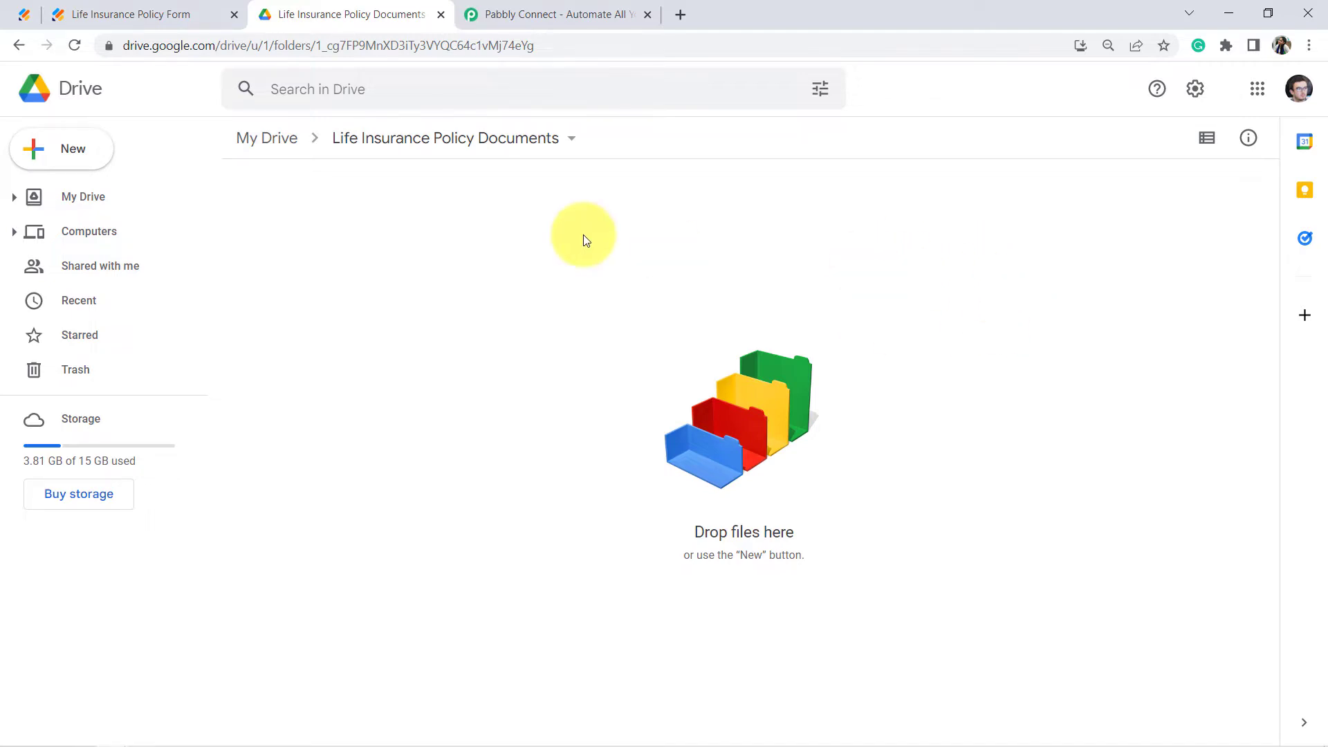
pyautogui.click(497, 12)
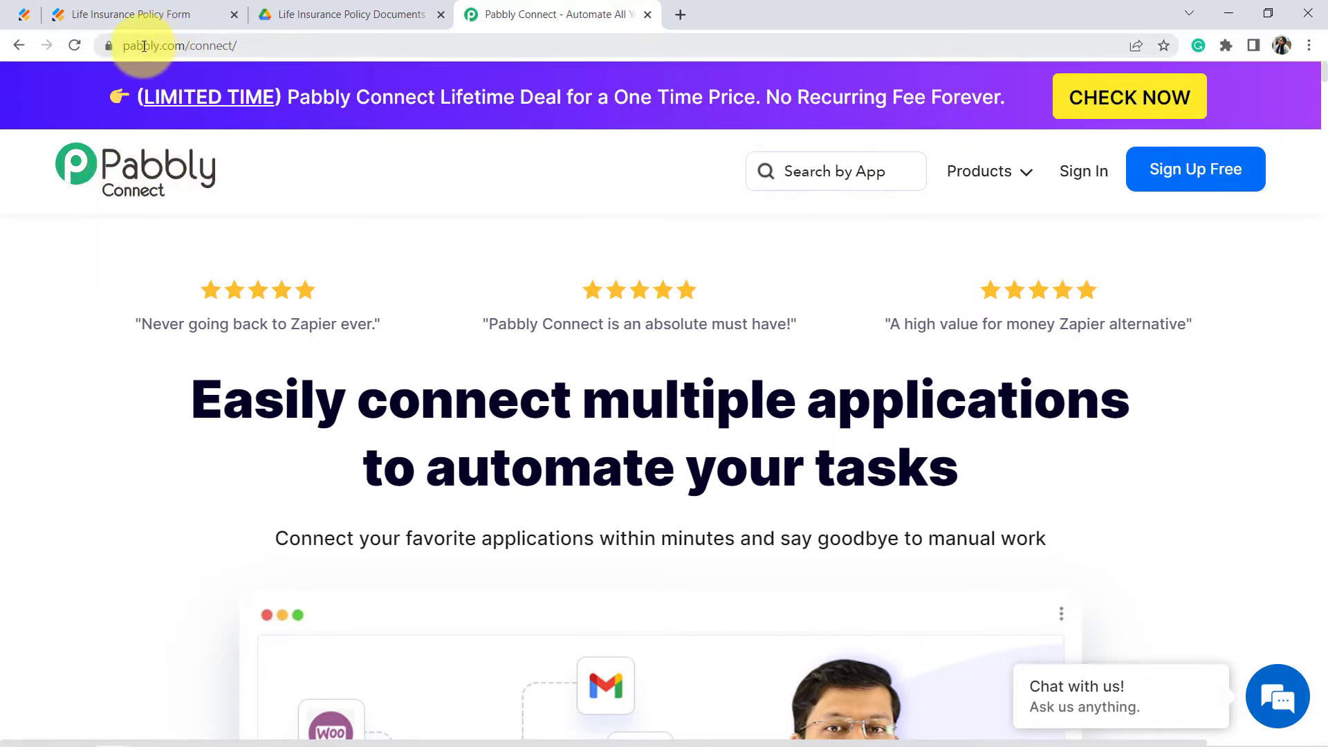
# Step: Sign in to Pabbly, open Pabbly Connect's dashboard, and begin a new workflow
pyautogui.moveTo(143, 45); pyautogui.dragTo(267, 57)
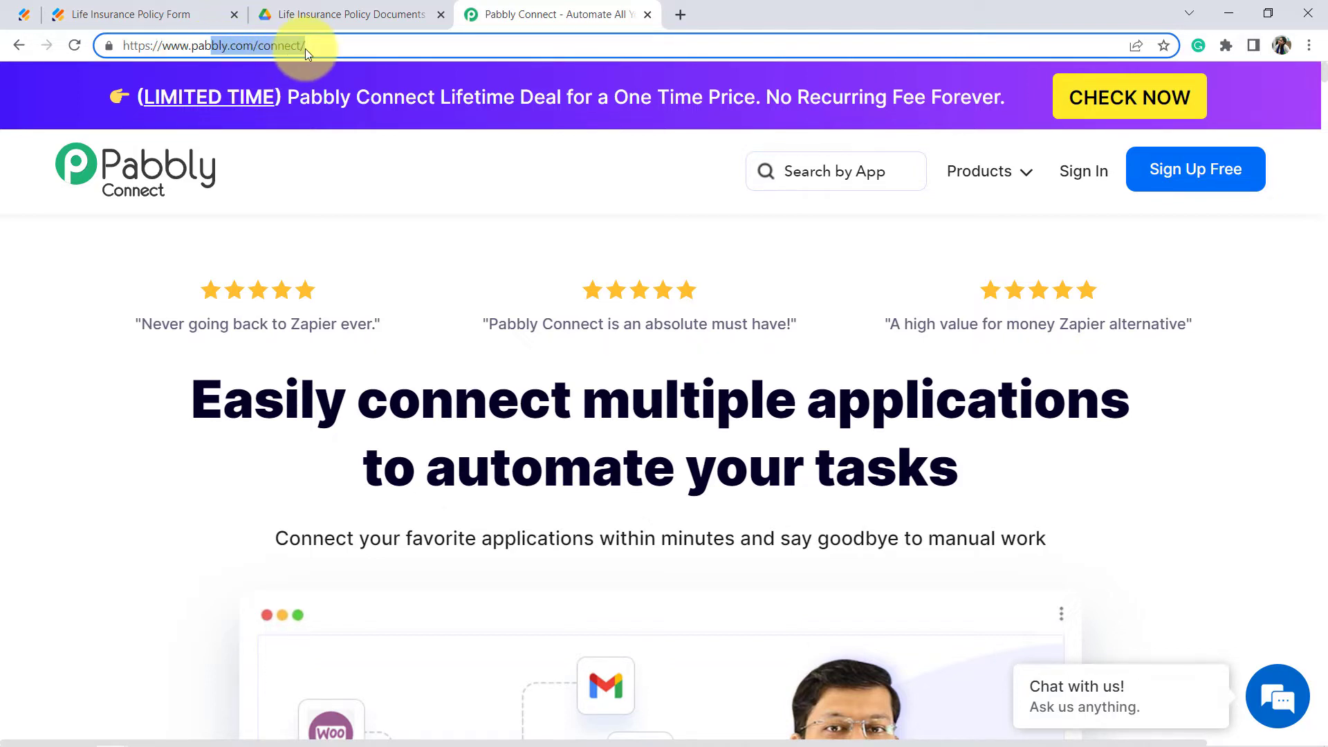
pyautogui.hotkey('ctrl', 'a')
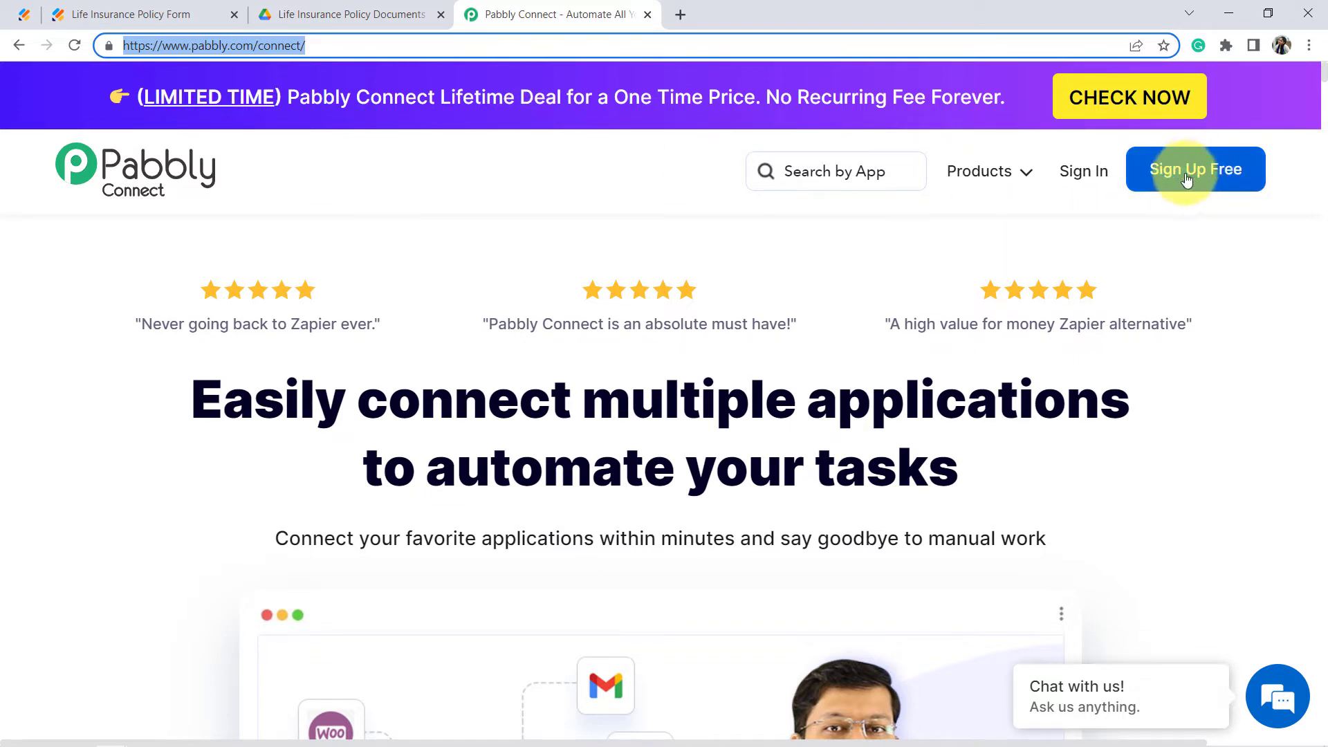
pyautogui.click(1072, 176)
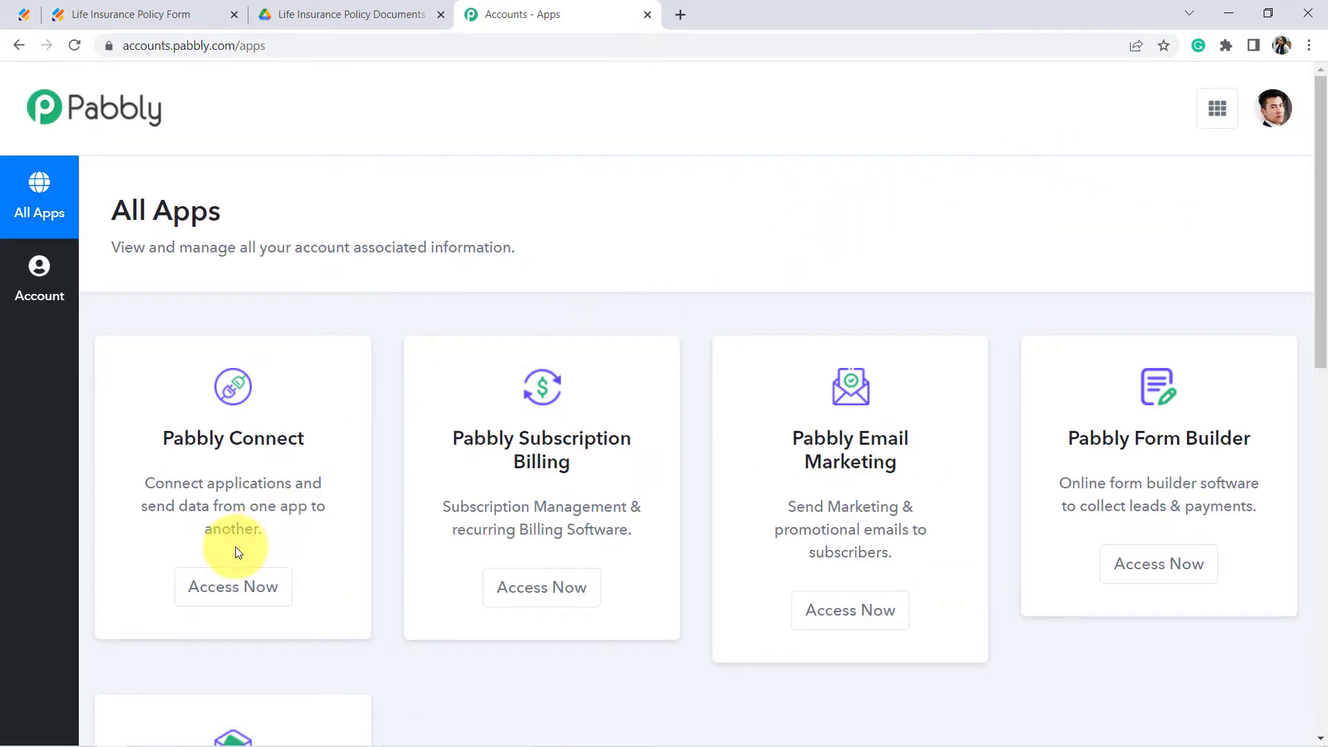
pyautogui.click(226, 588)
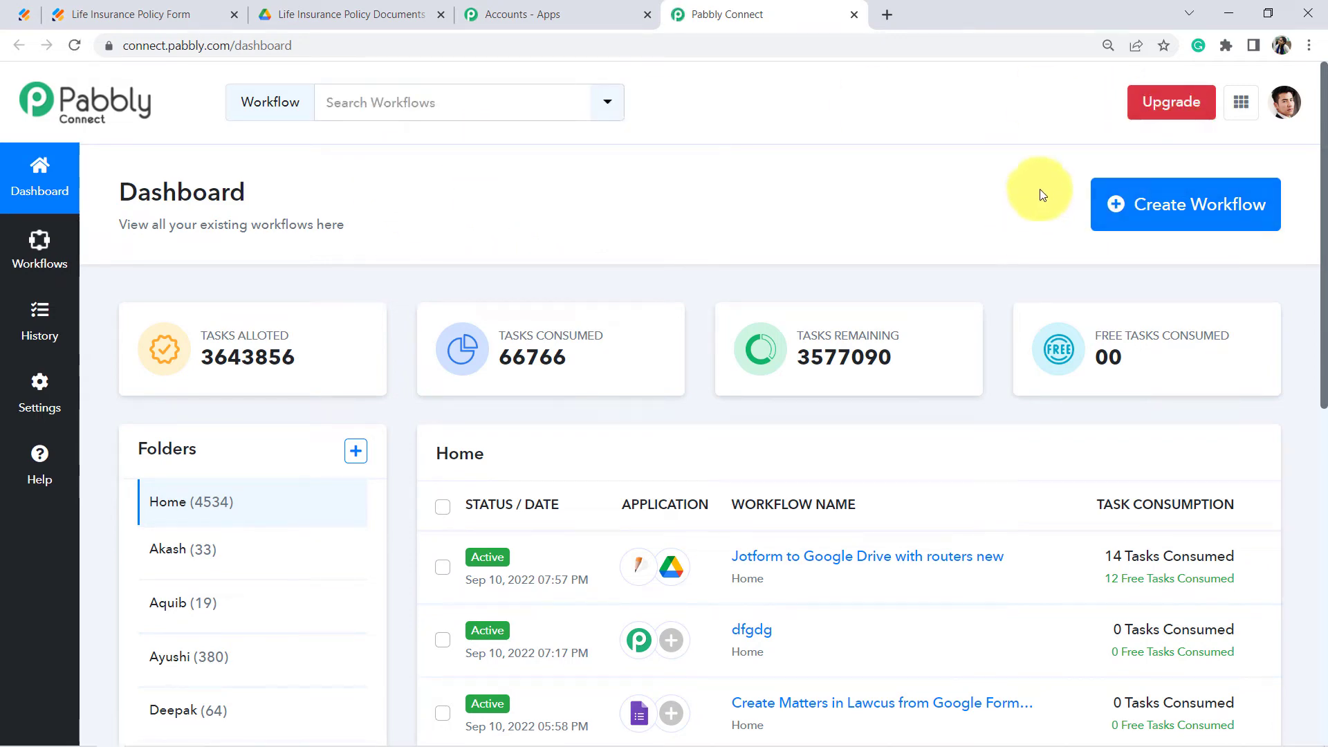
pyautogui.click(1200, 215)
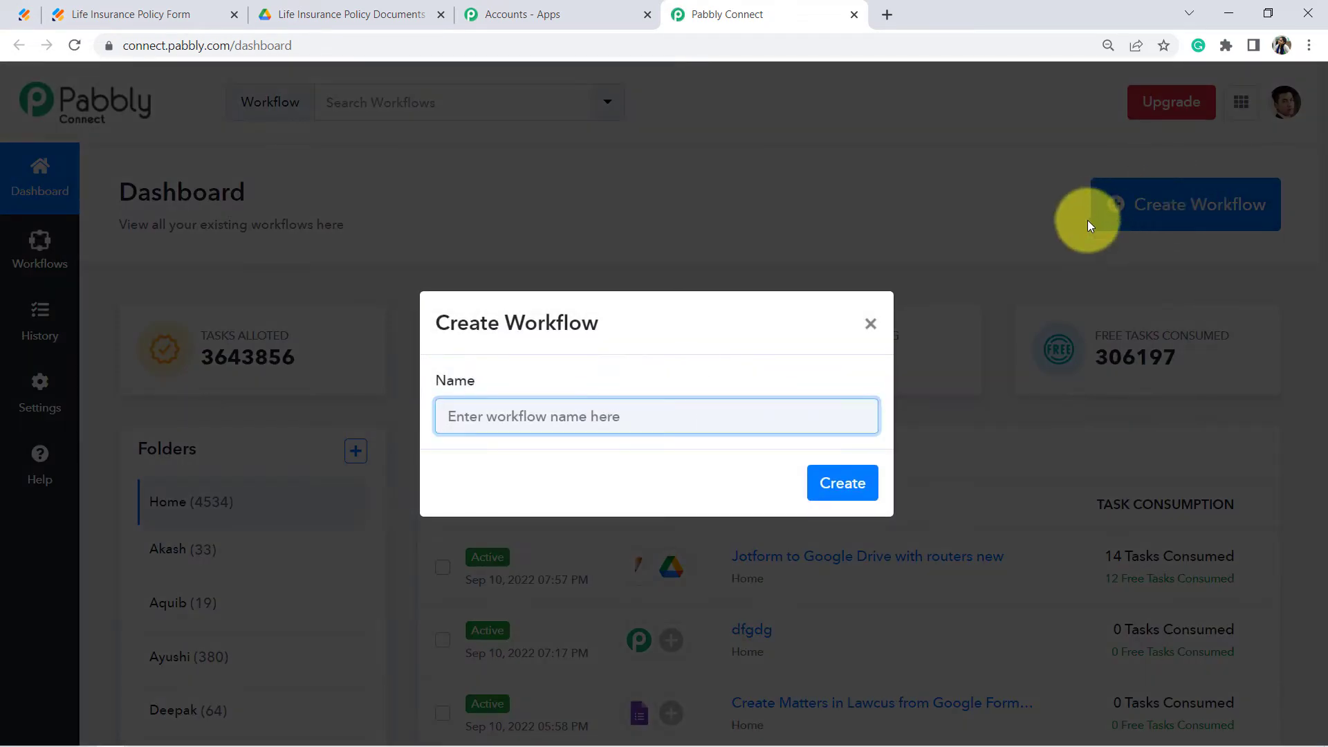
# Step: Create the workflow named 'Auto-Create Separate Folders for Each Person on JotForm Submission'
pyautogui.click(567, 420)
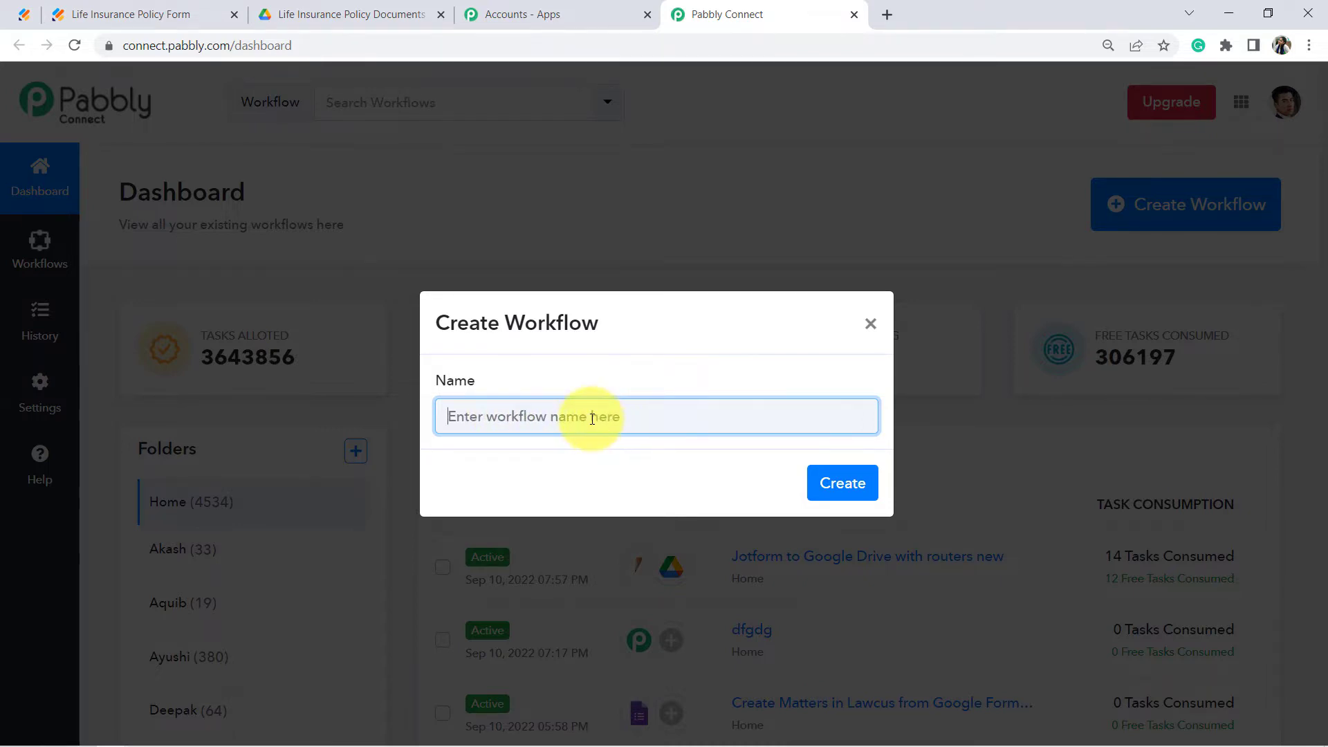
pyautogui.write('Create Separate Folders for Each Person on JotForm Submission')
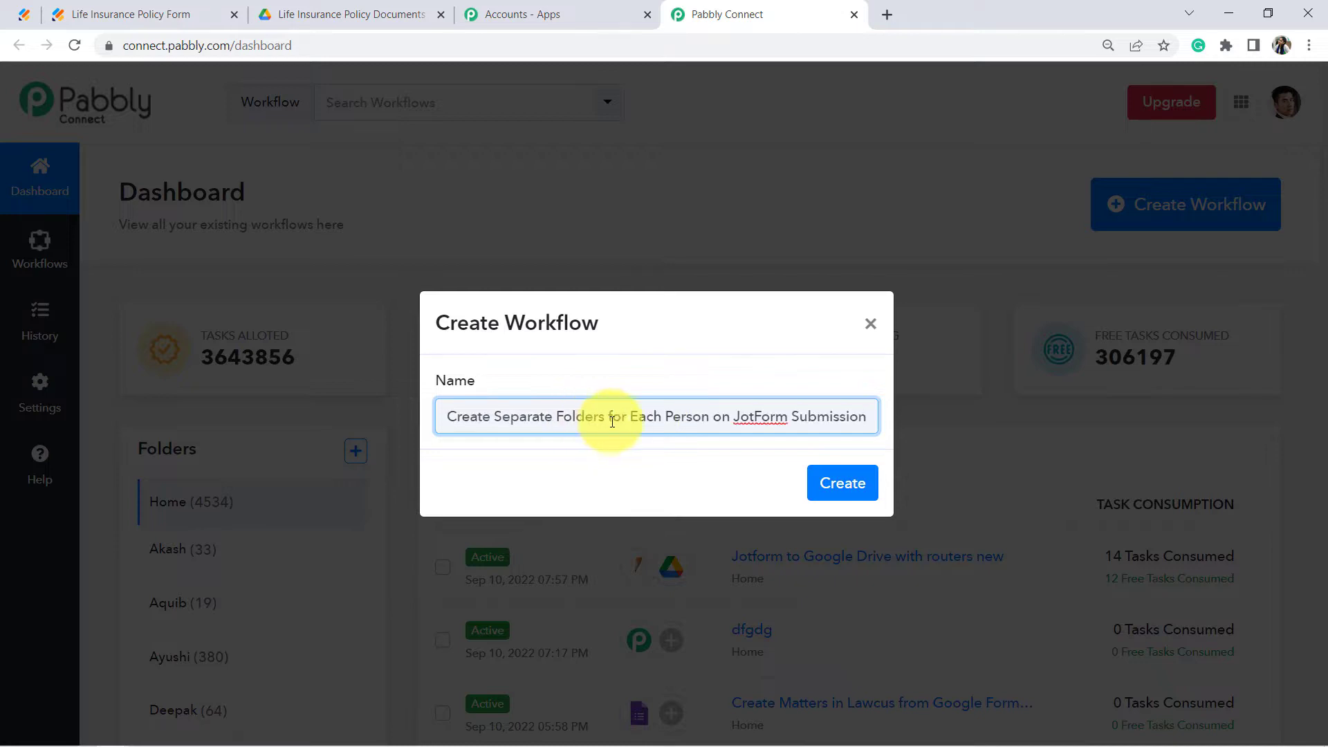
pyautogui.moveTo(578, 418); pyautogui.dragTo(626, 416)
pyautogui.click(483, 425)
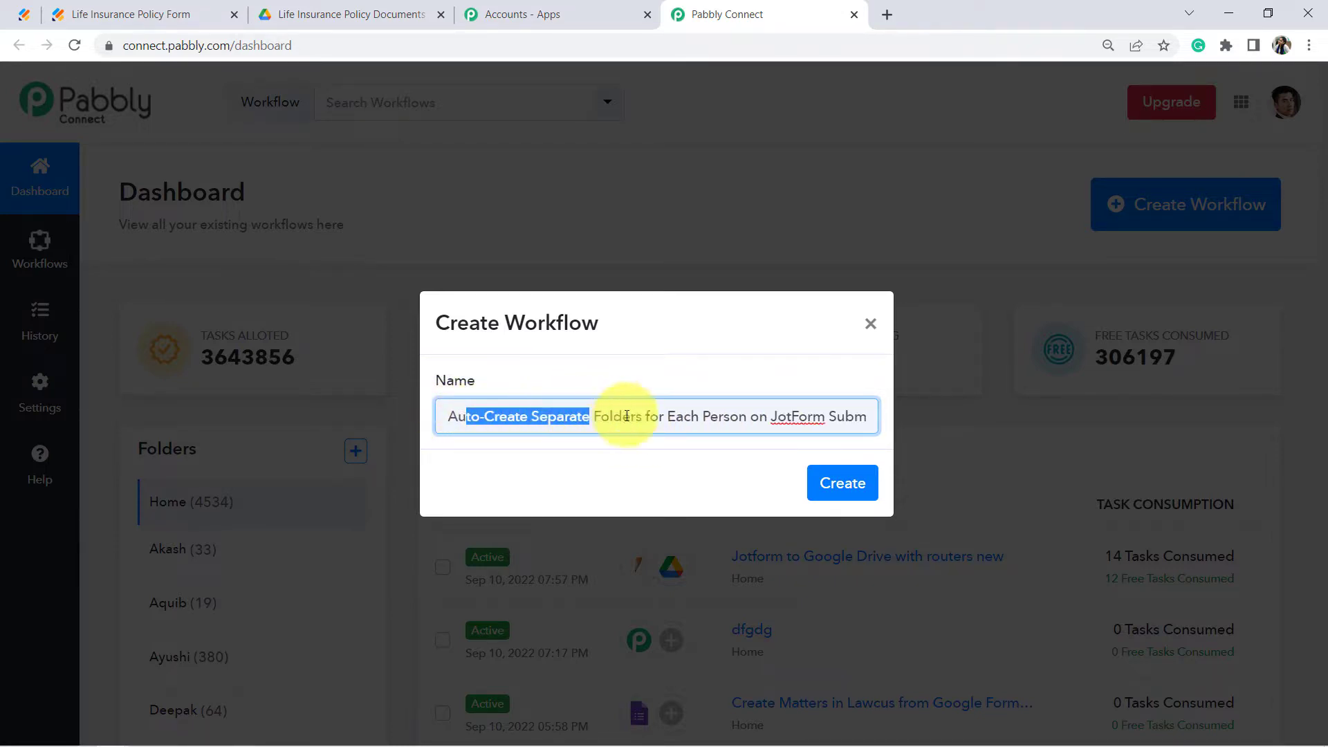
pyautogui.moveTo(733, 423); pyautogui.dragTo(845, 422)
pyautogui.click(847, 417)
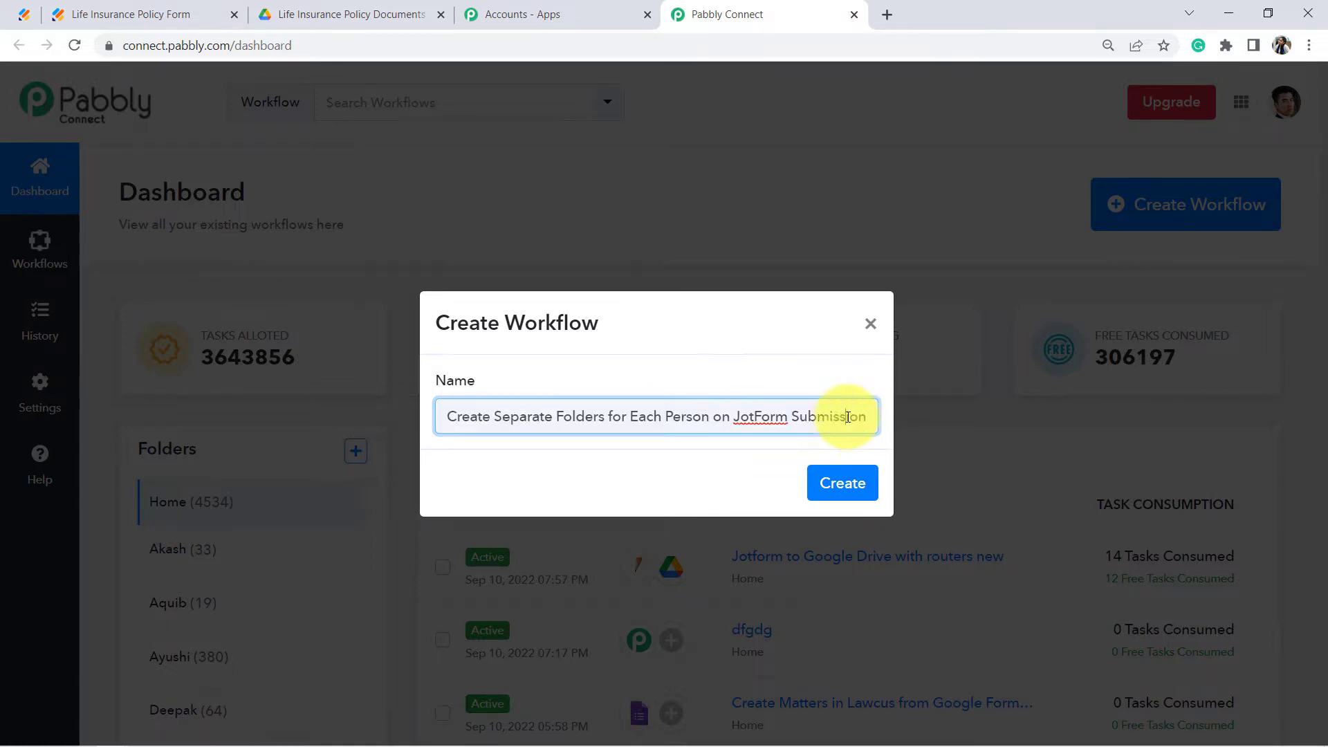
pyautogui.click(845, 482)
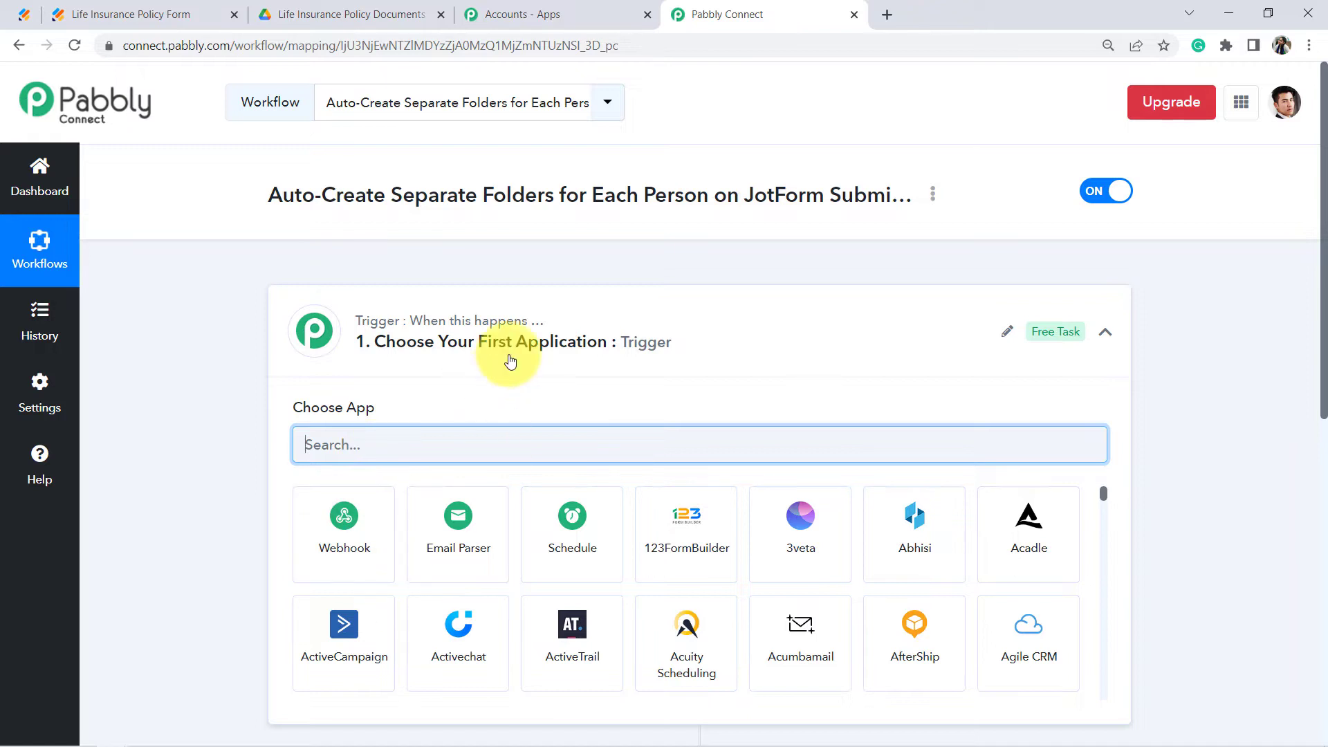
# Step: Search 'jotf' and choose JotForm as the trigger app
pyautogui.click(510, 360)
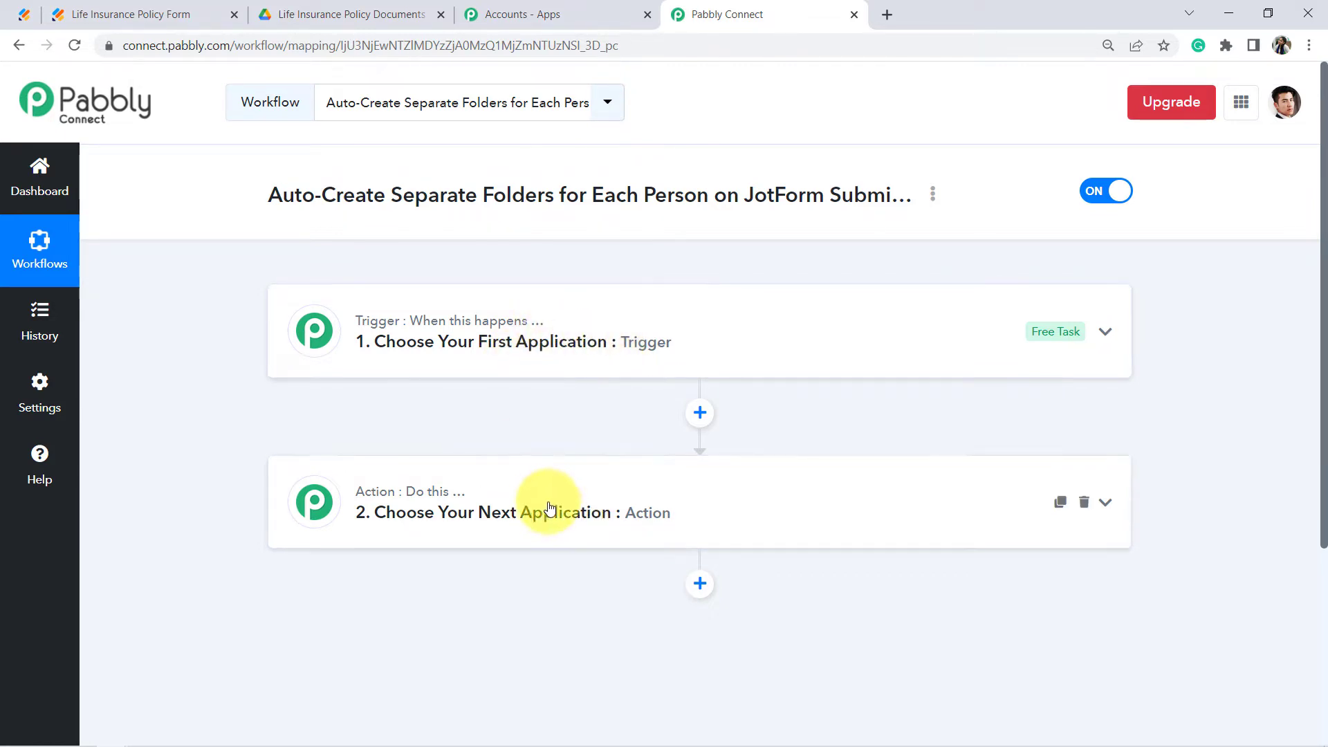
pyautogui.click(561, 353)
pyautogui.scroll(-5, 424, 347)
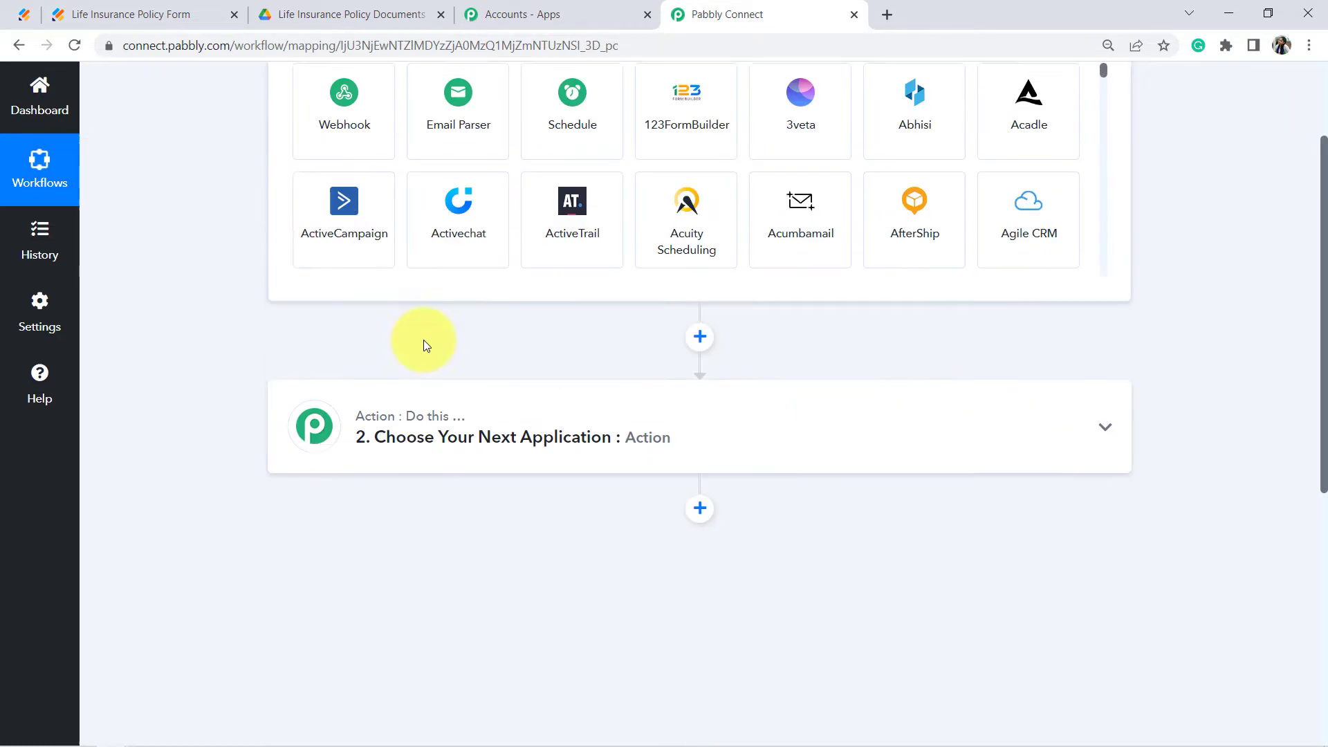
pyautogui.scroll(5, 342, 276)
pyautogui.click(304, 450)
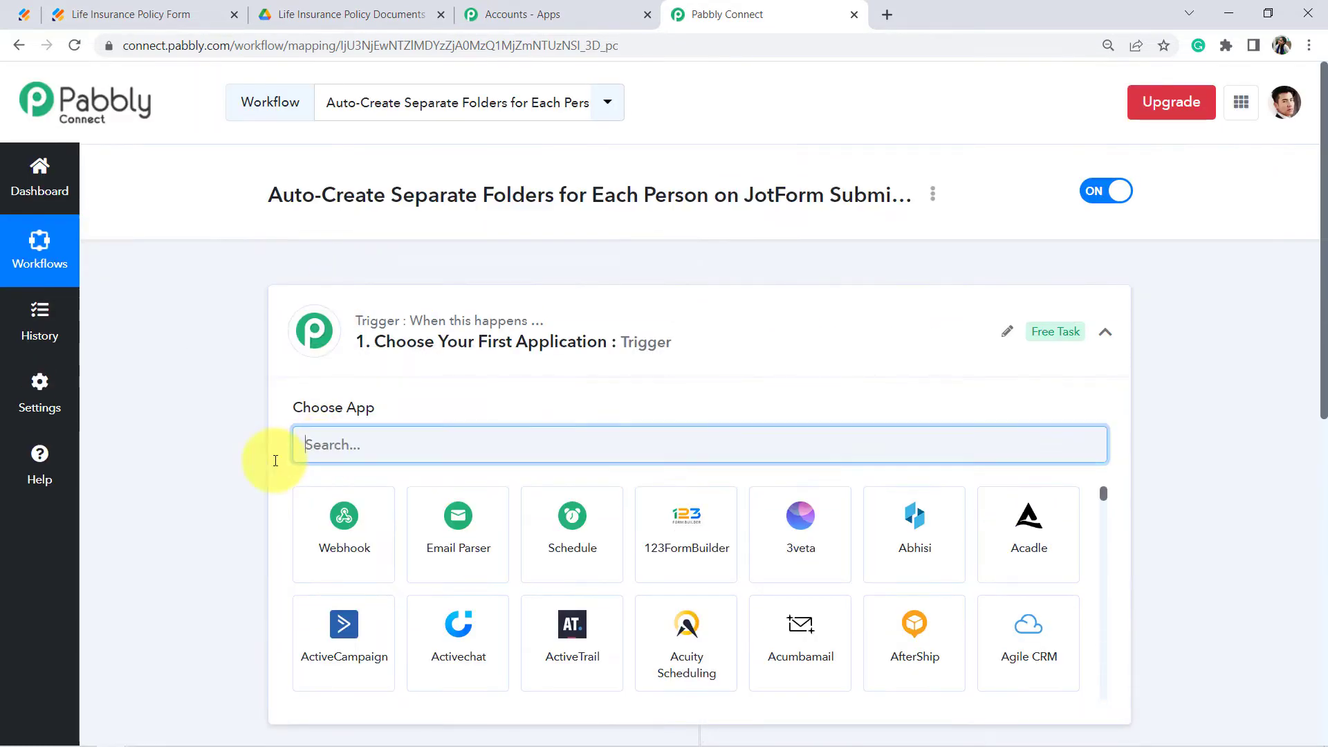
pyautogui.write('jotfor')
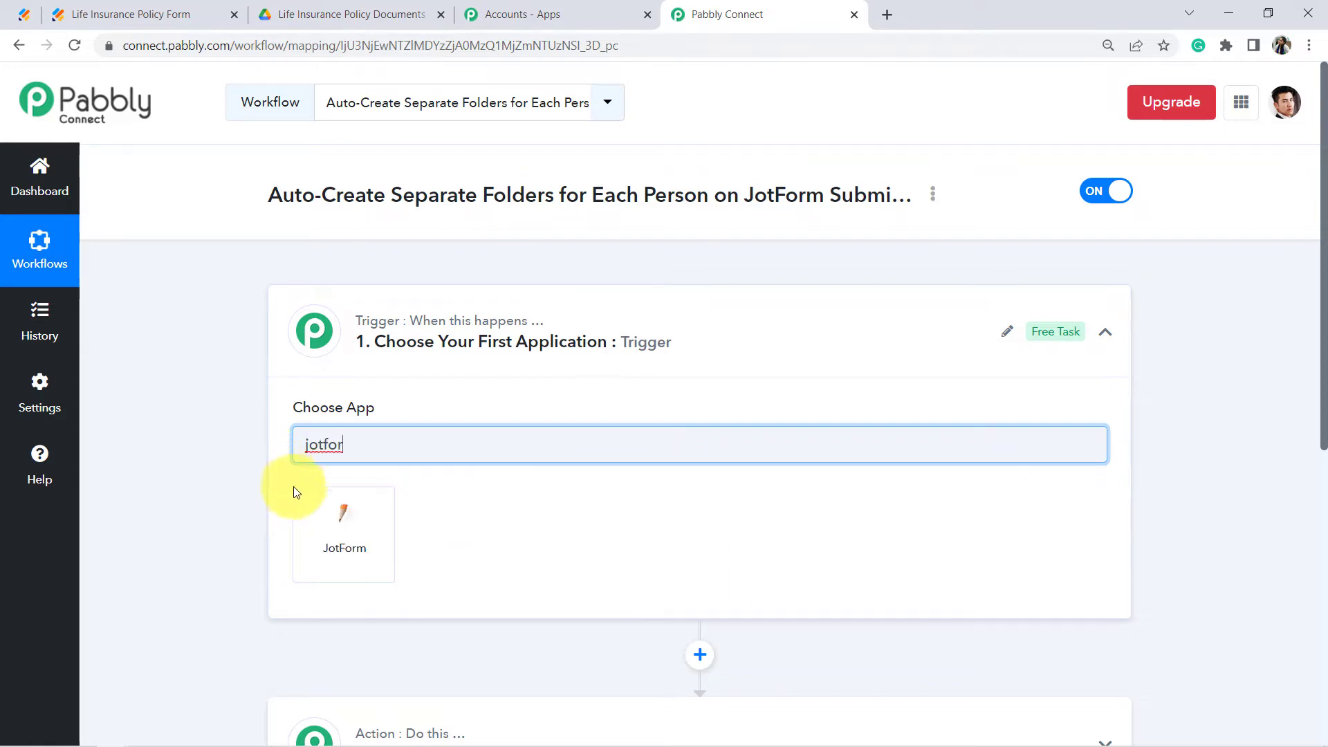
pyautogui.click(320, 522)
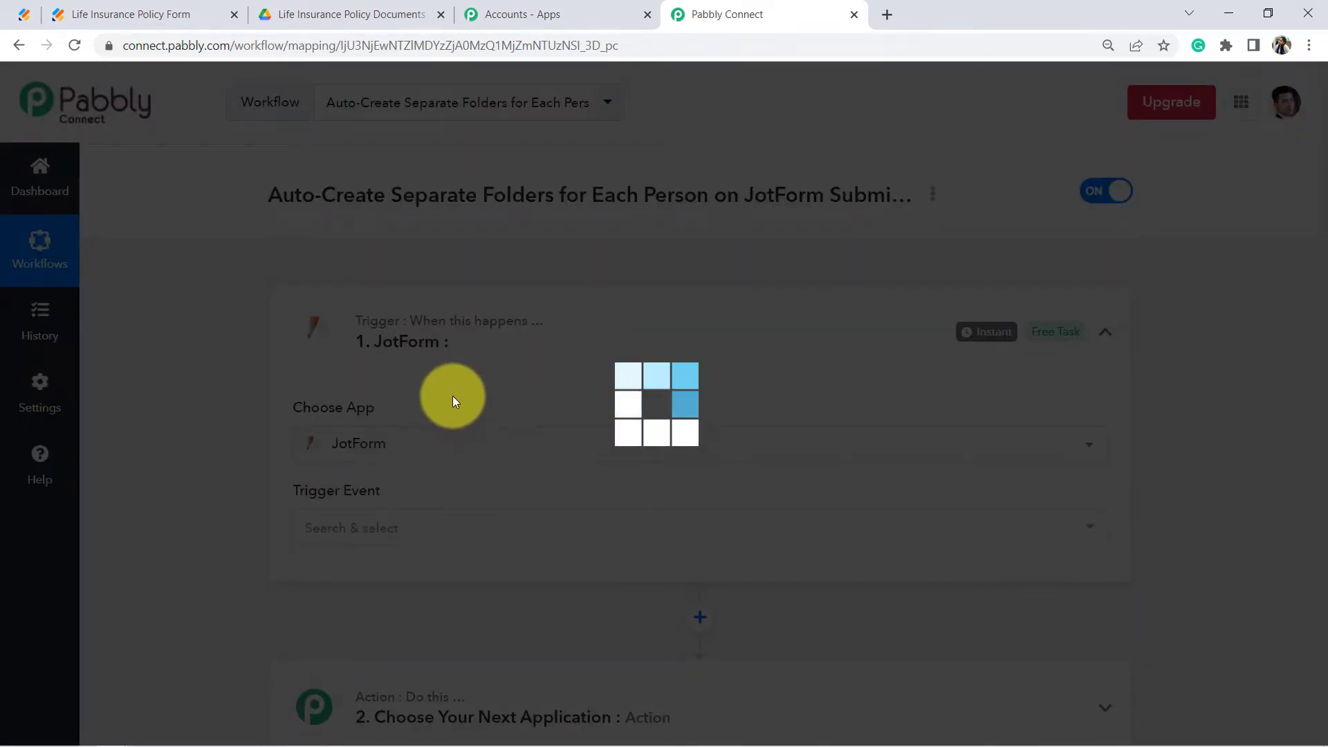
# Step: Set the trigger event to New Response and copy the webhook URL
pyautogui.scroll(-3, 406, 400)
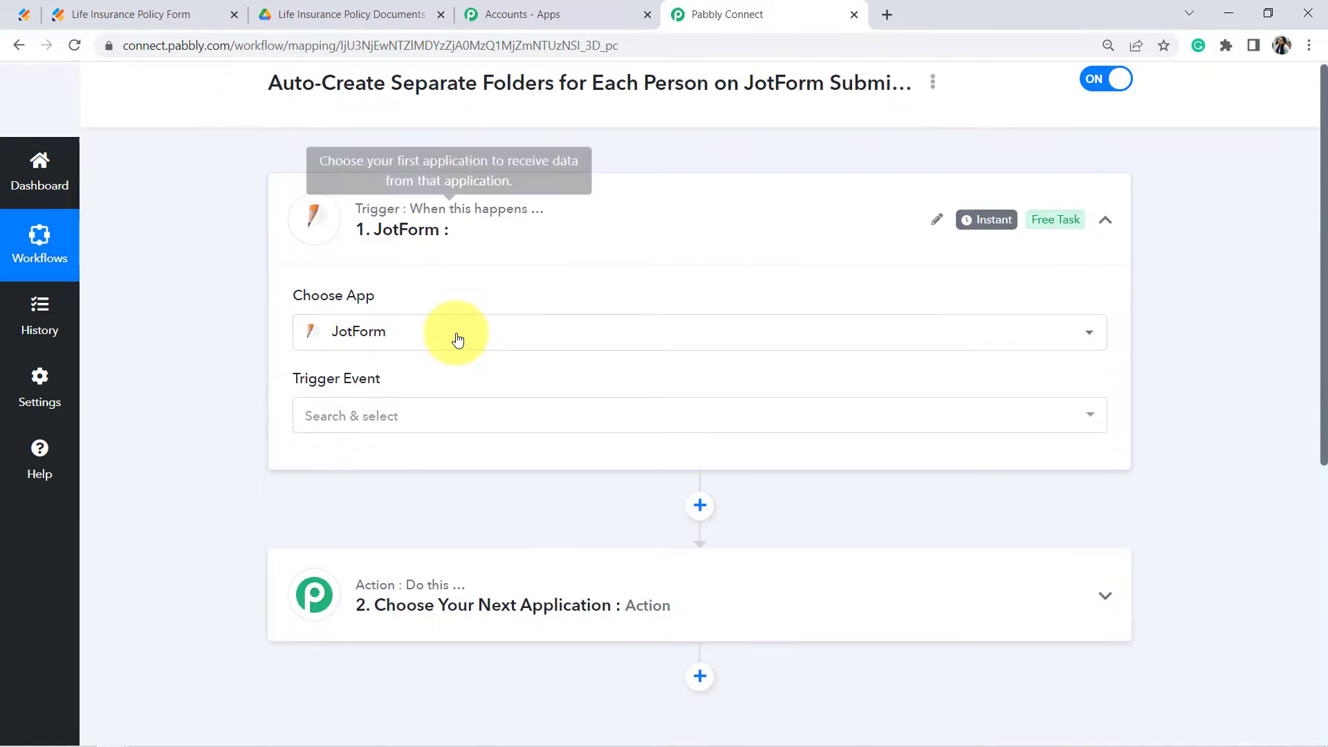
pyautogui.click(351, 282)
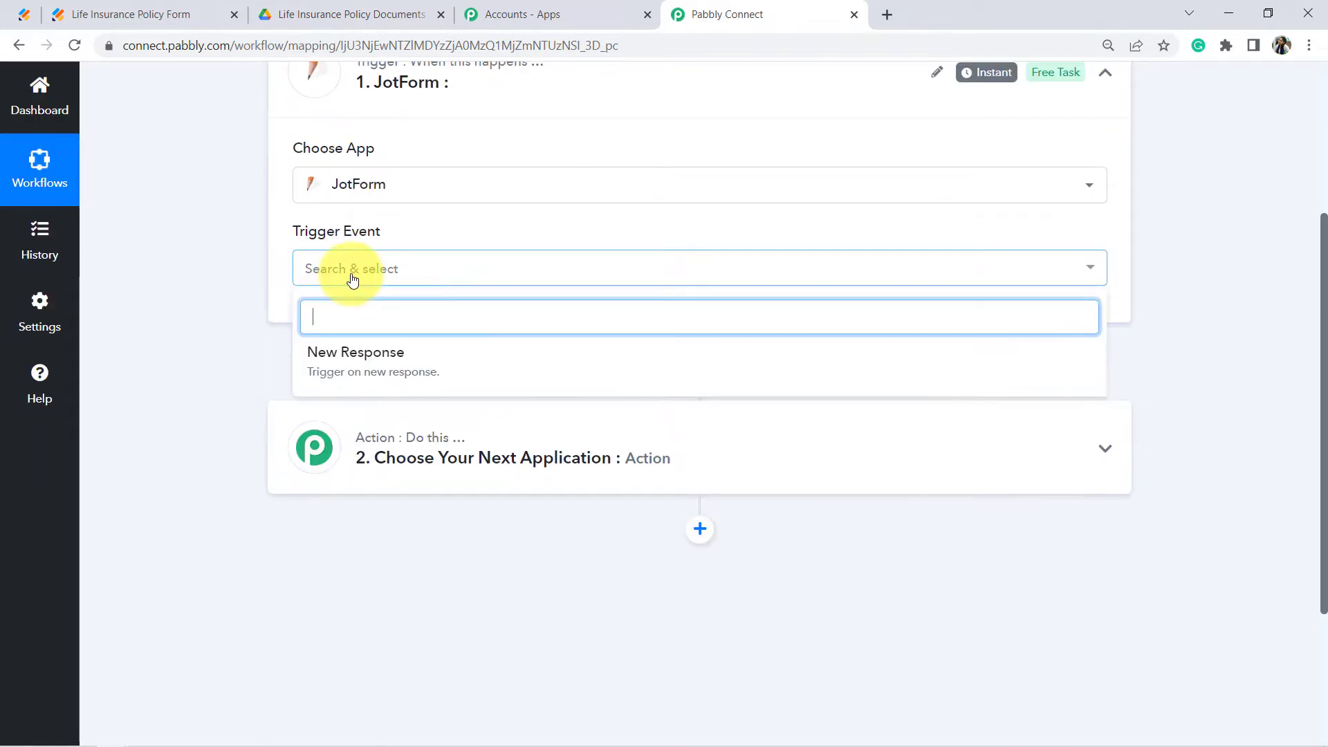
pyautogui.click(349, 371)
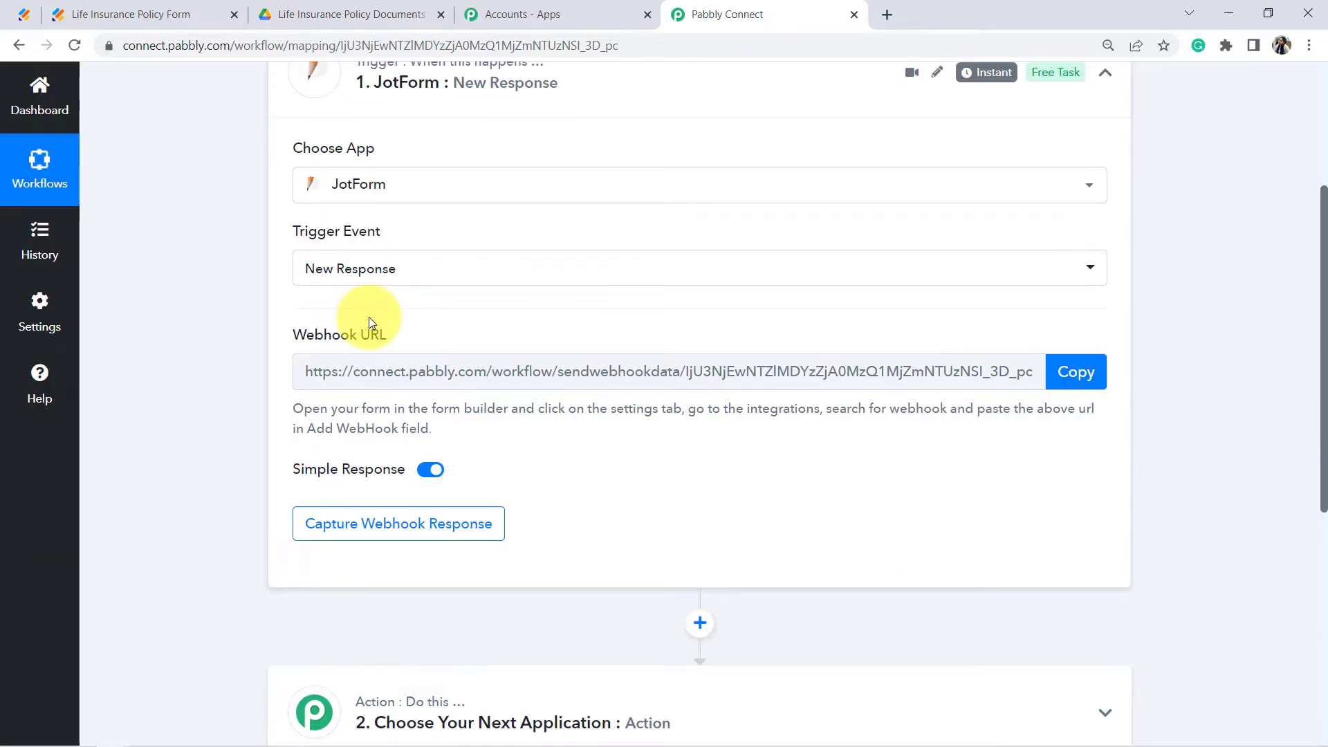
pyautogui.moveTo(331, 330)
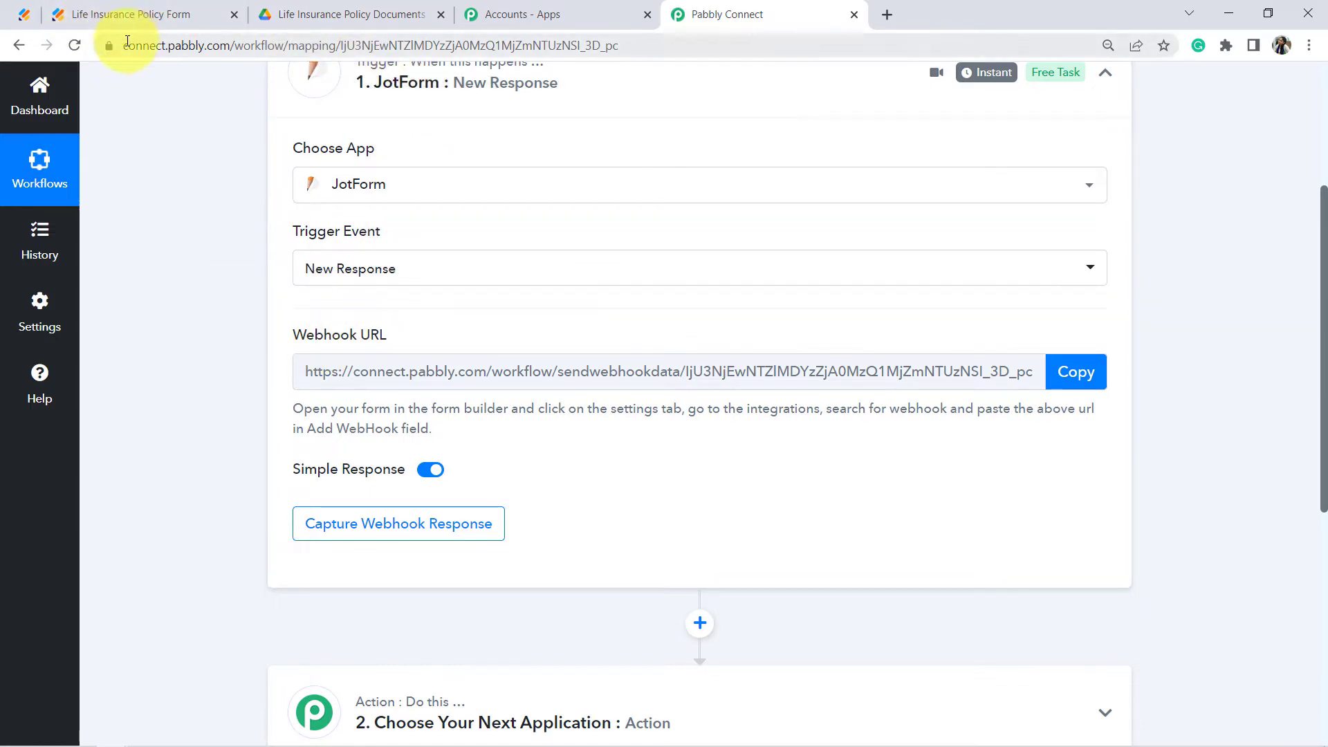
pyautogui.click(1076, 372)
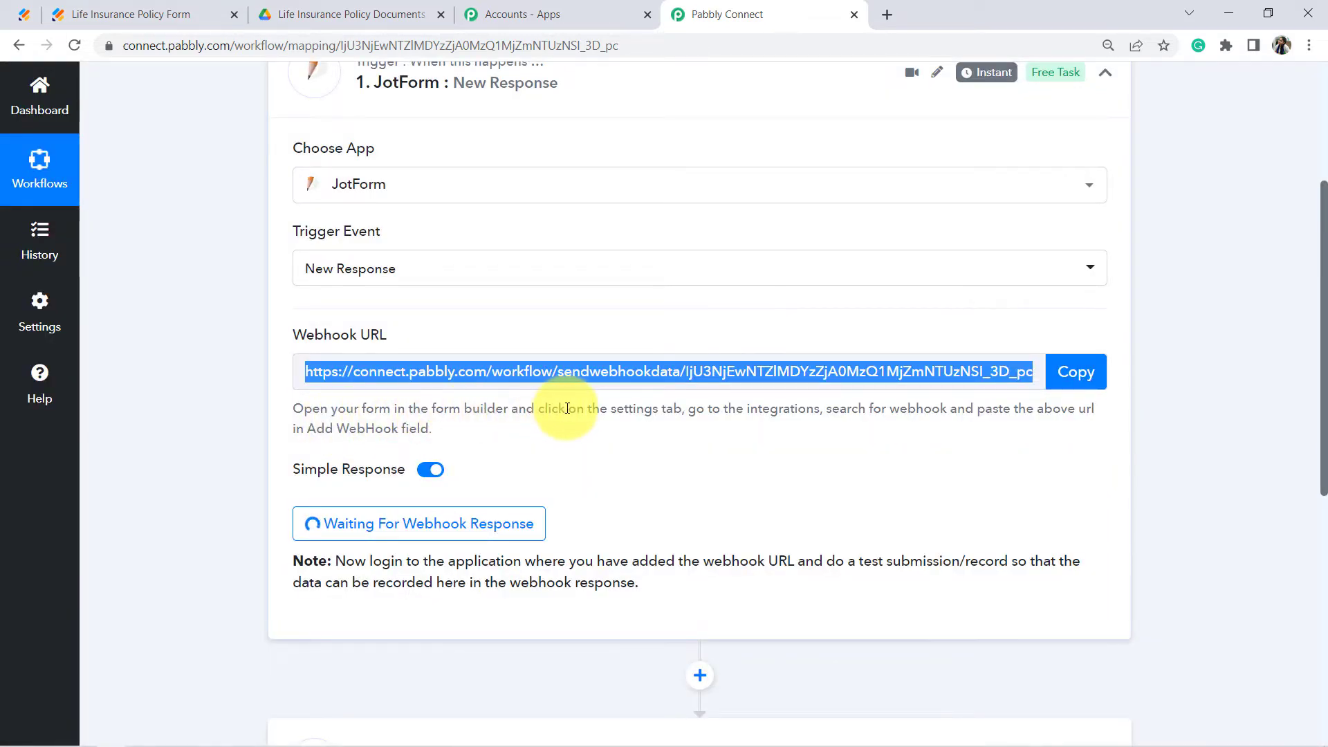
pyautogui.moveTo(566, 408); pyautogui.dragTo(704, 409)
pyautogui.moveTo(708, 409); pyautogui.dragTo(739, 428)
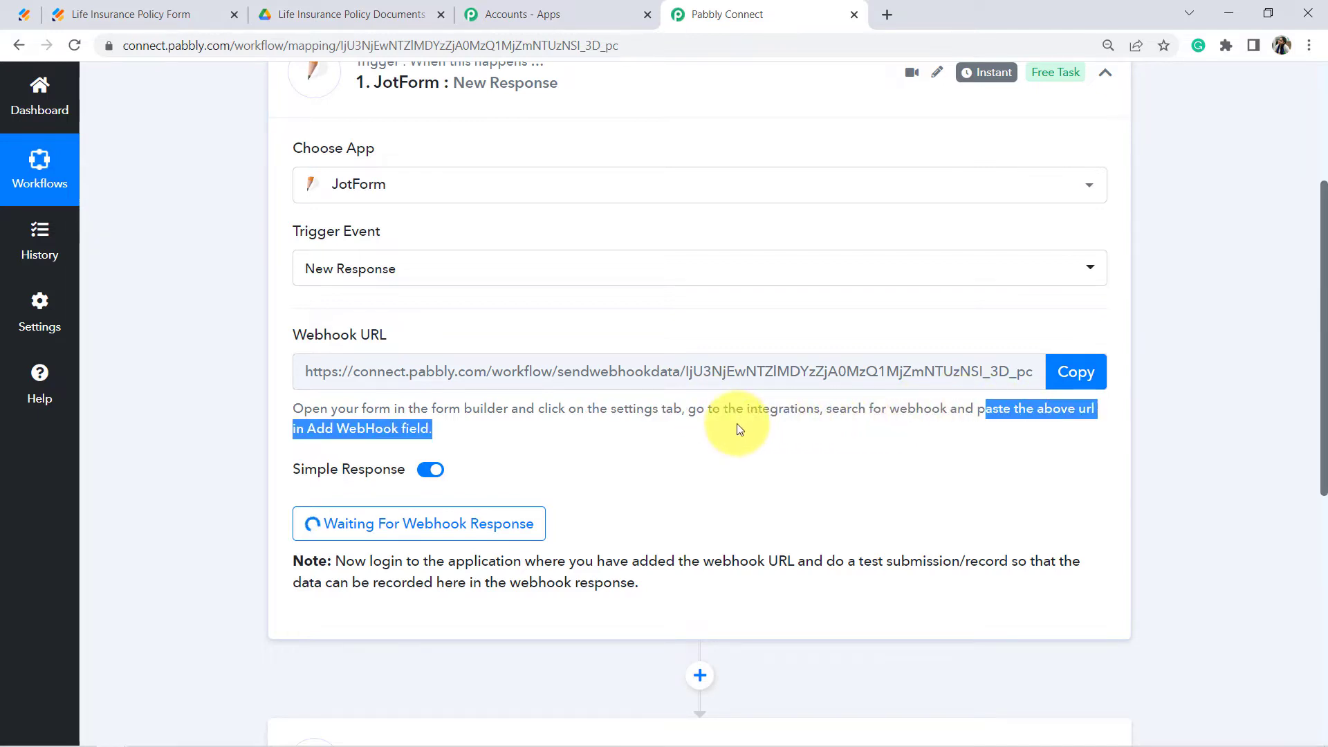
pyautogui.click(408, 431)
# Step: Close Jotform's Publish panel and open the form's Settings, then Integrations
pyautogui.click(25, 15)
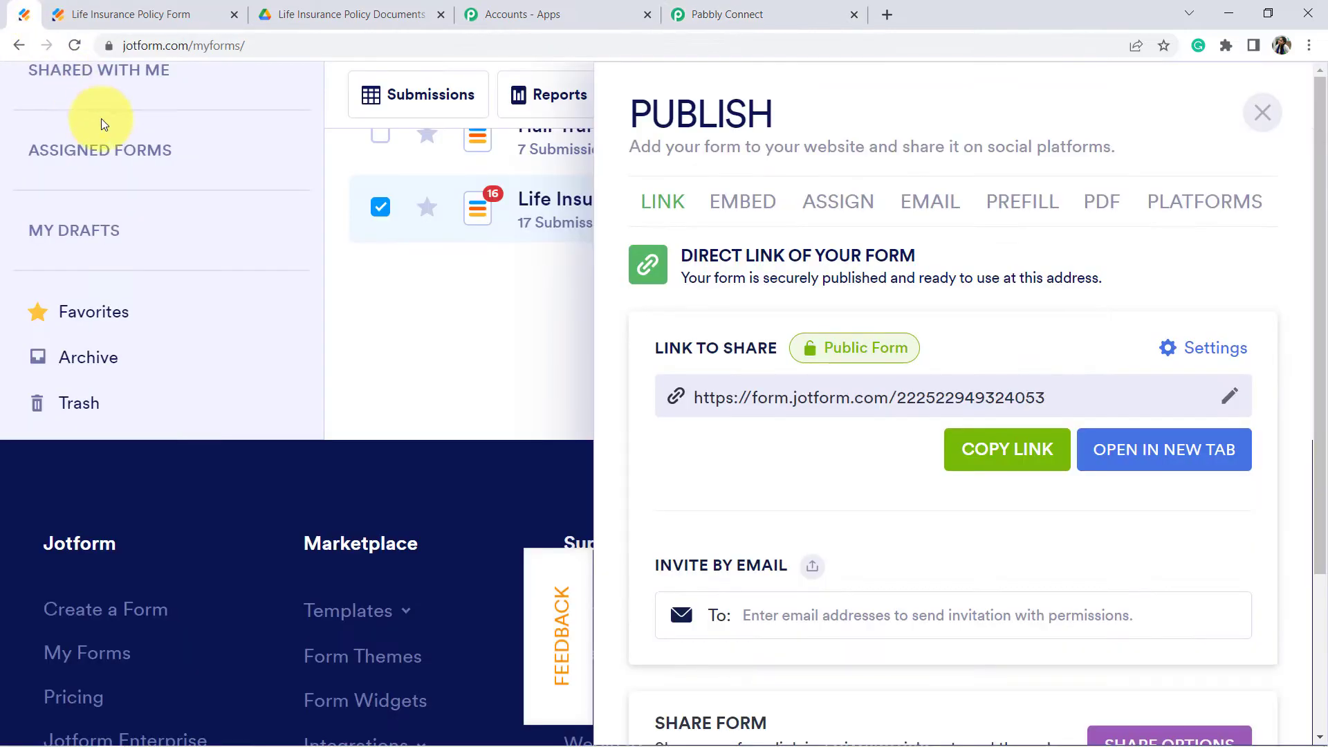
pyautogui.click(1264, 115)
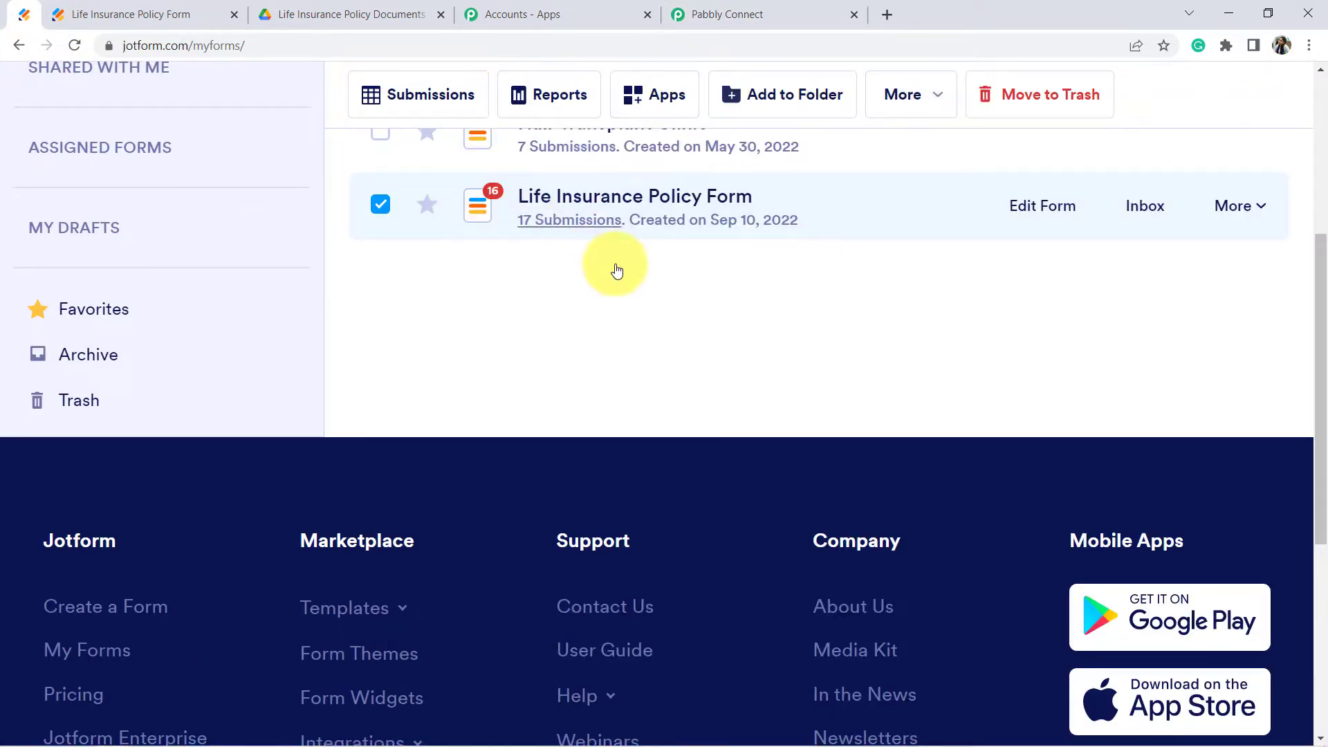
pyautogui.scroll(5, 616, 269)
pyautogui.scroll(-3, 662, 350)
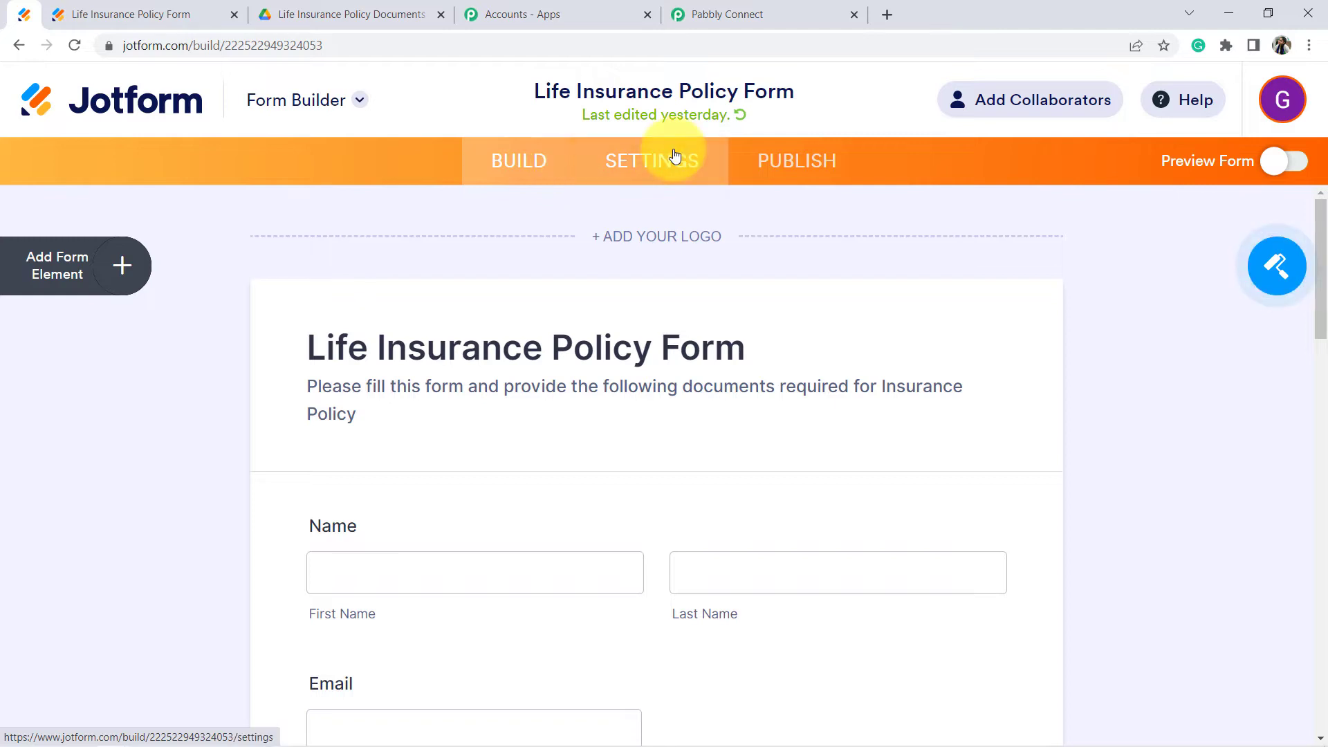
pyautogui.click(668, 163)
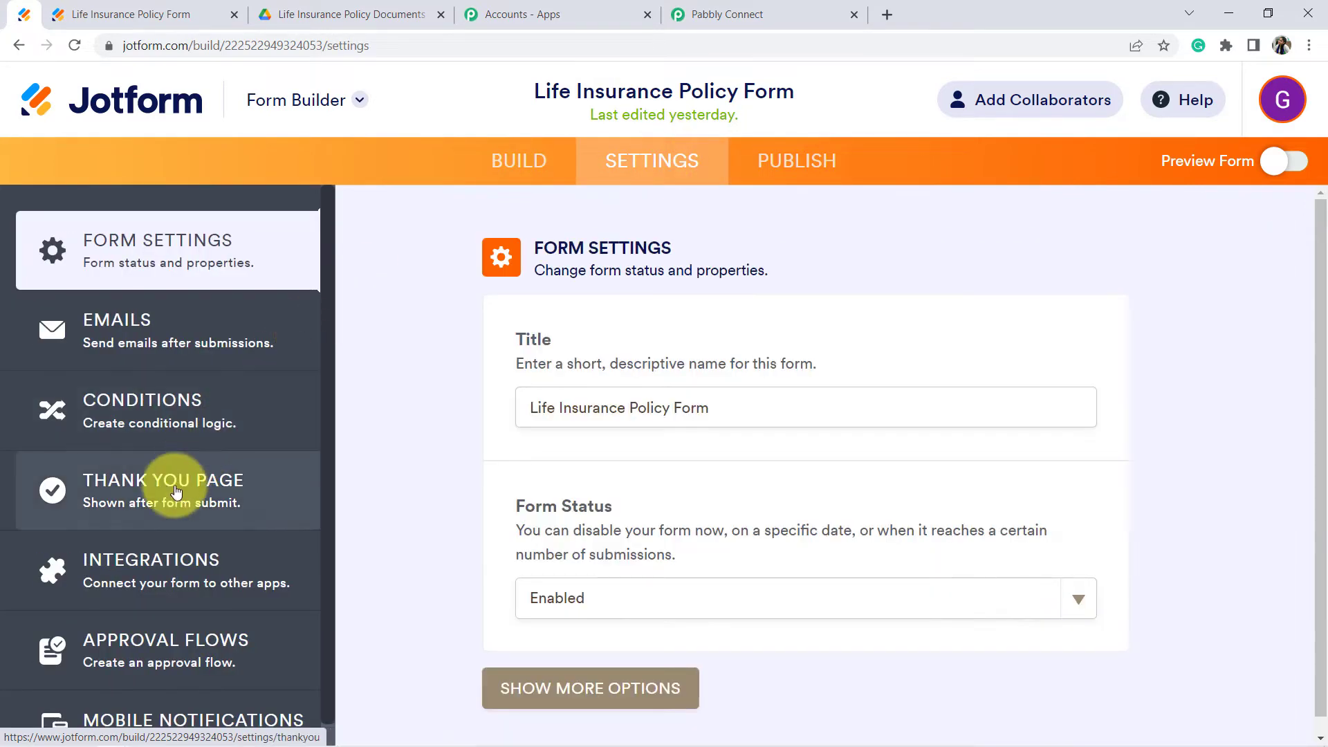
pyautogui.click(153, 572)
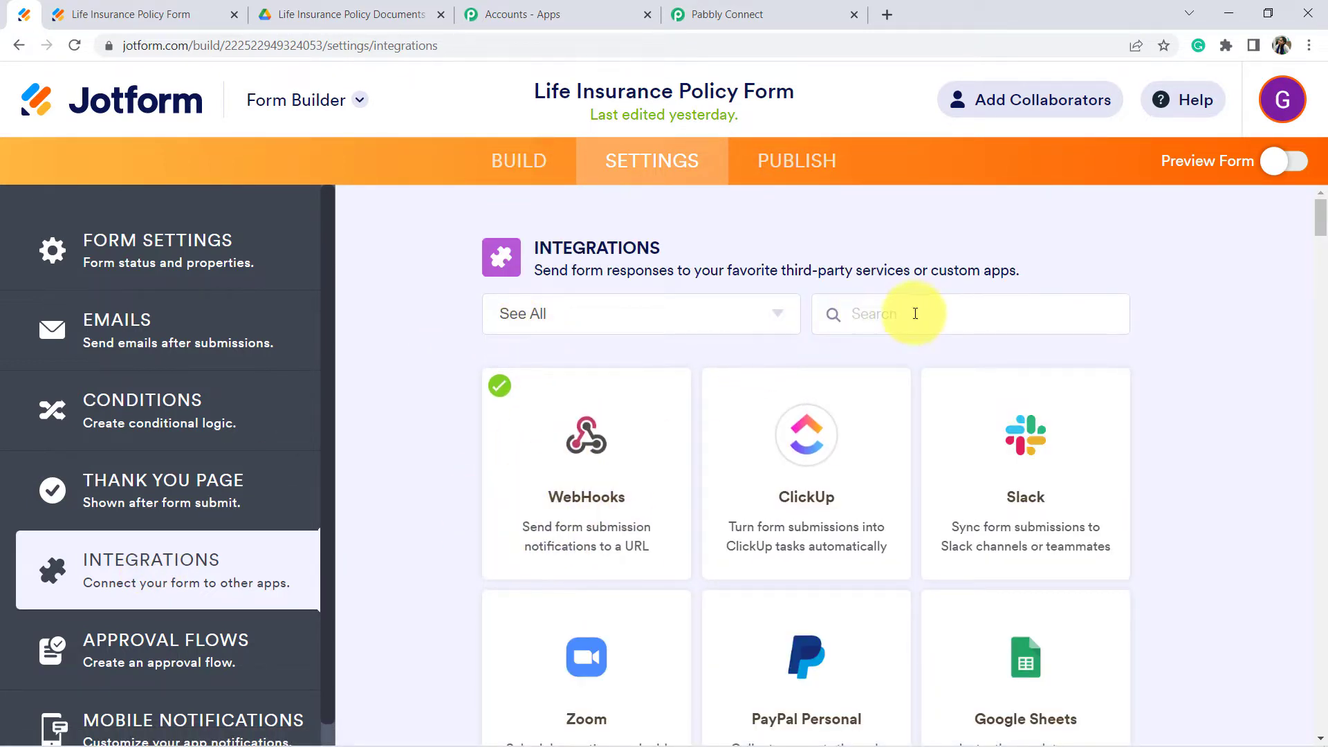
# Step: Replace the old WebHooks URL with the pasted Pabbly Connect webhook URL
pyautogui.click(564, 477)
pyautogui.scroll(-1, 580, 436)
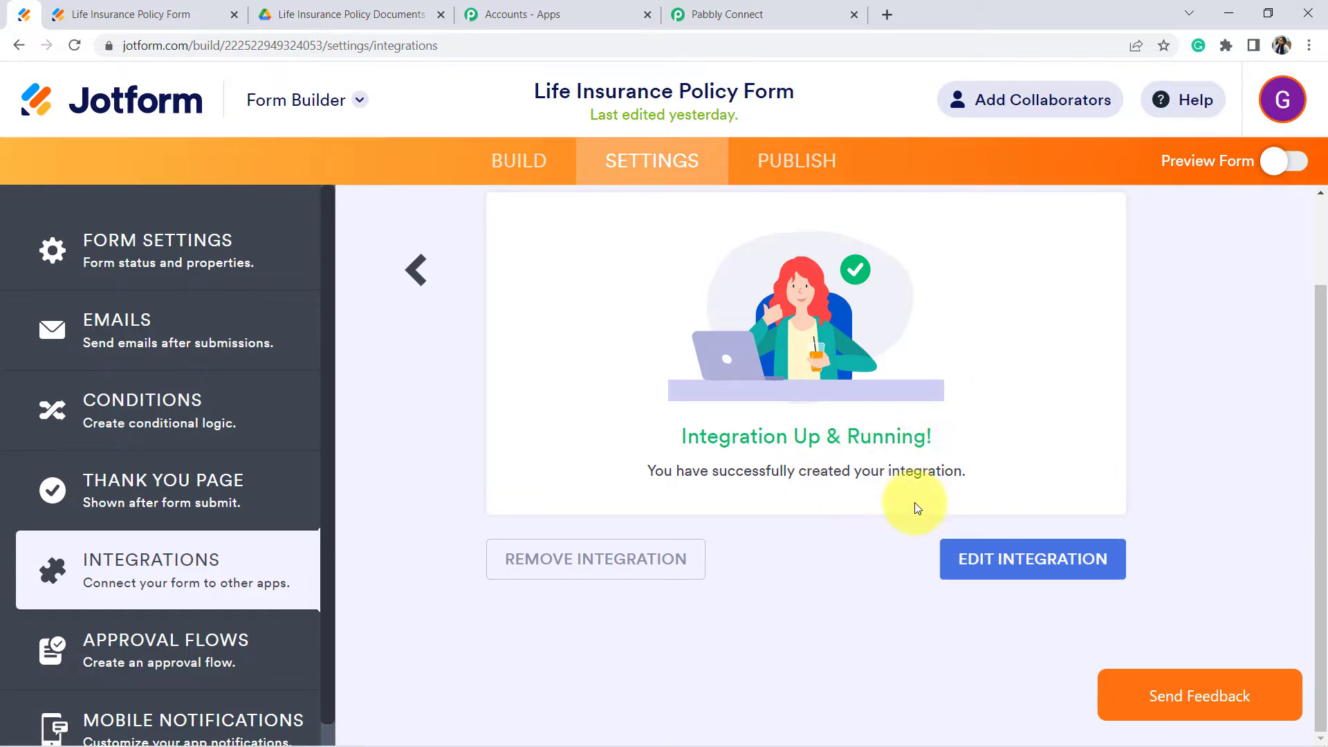
pyautogui.scroll(1, 1022, 563)
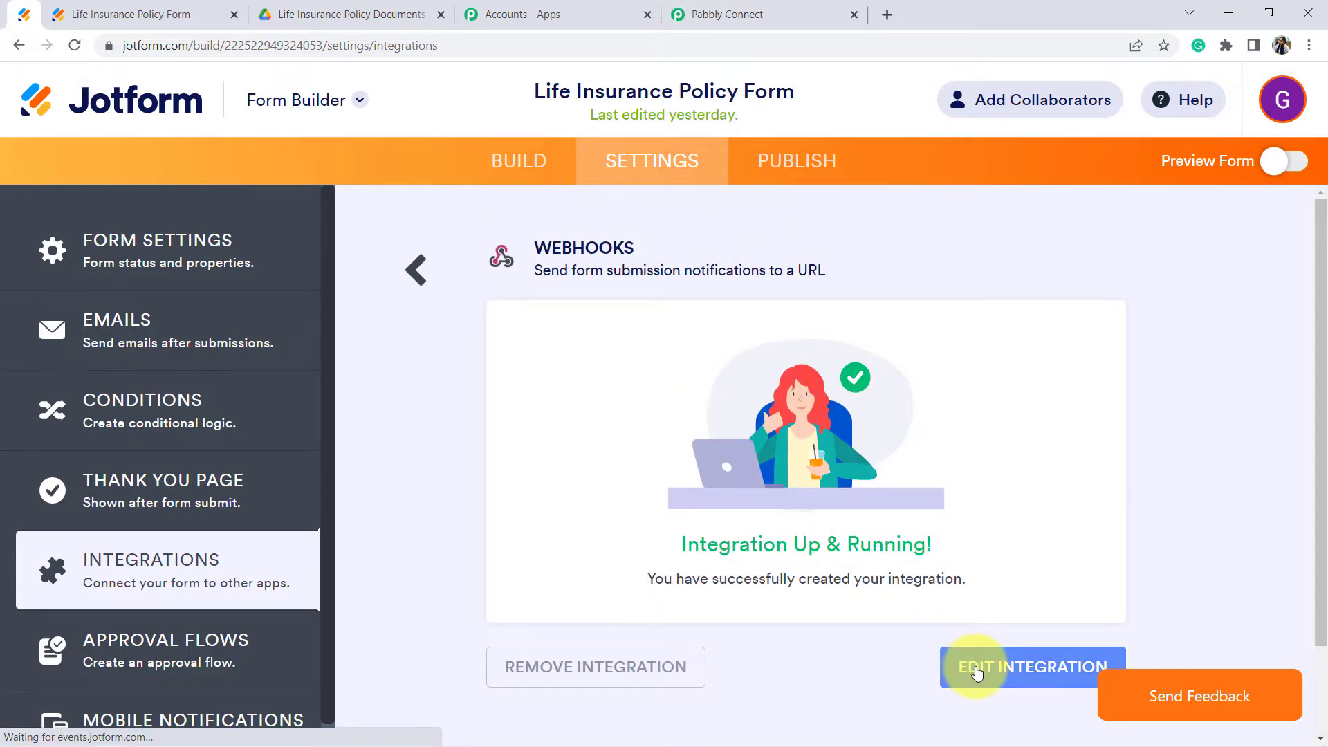
pyautogui.click(977, 672)
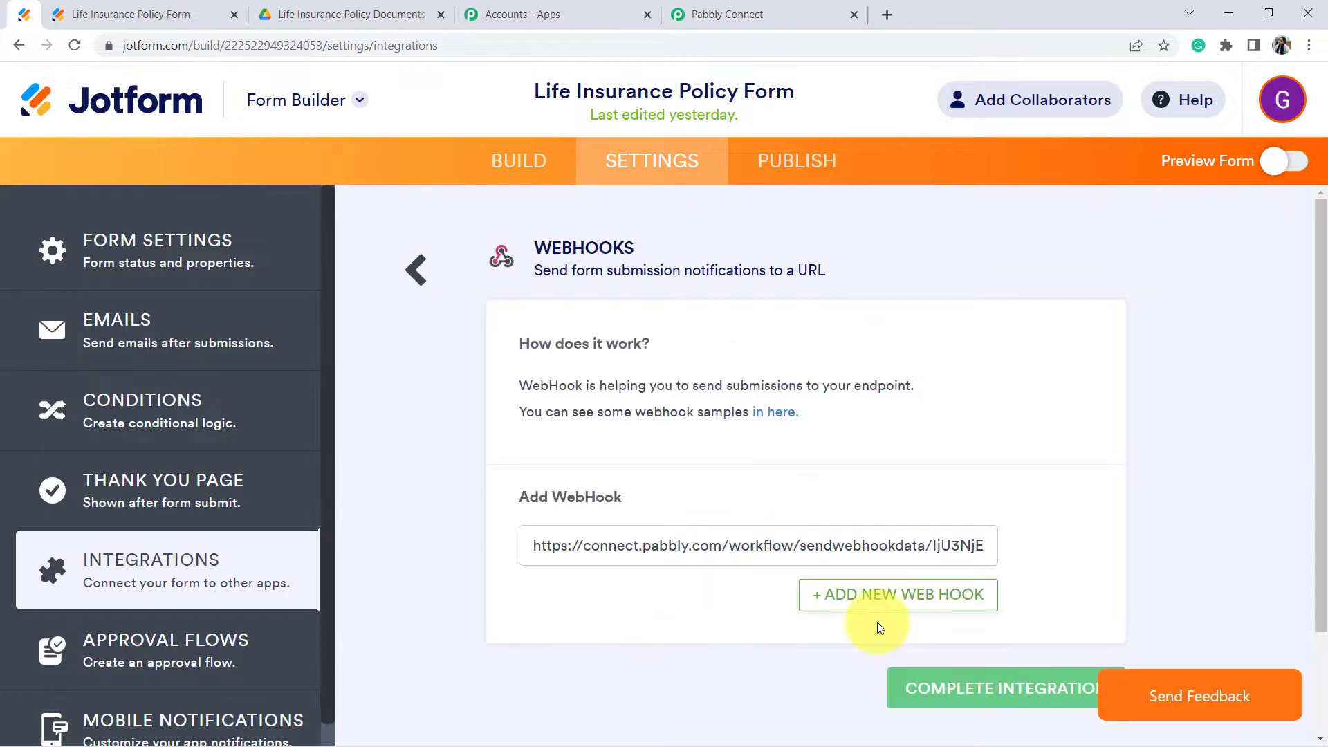
pyautogui.tripleClick(689, 547)
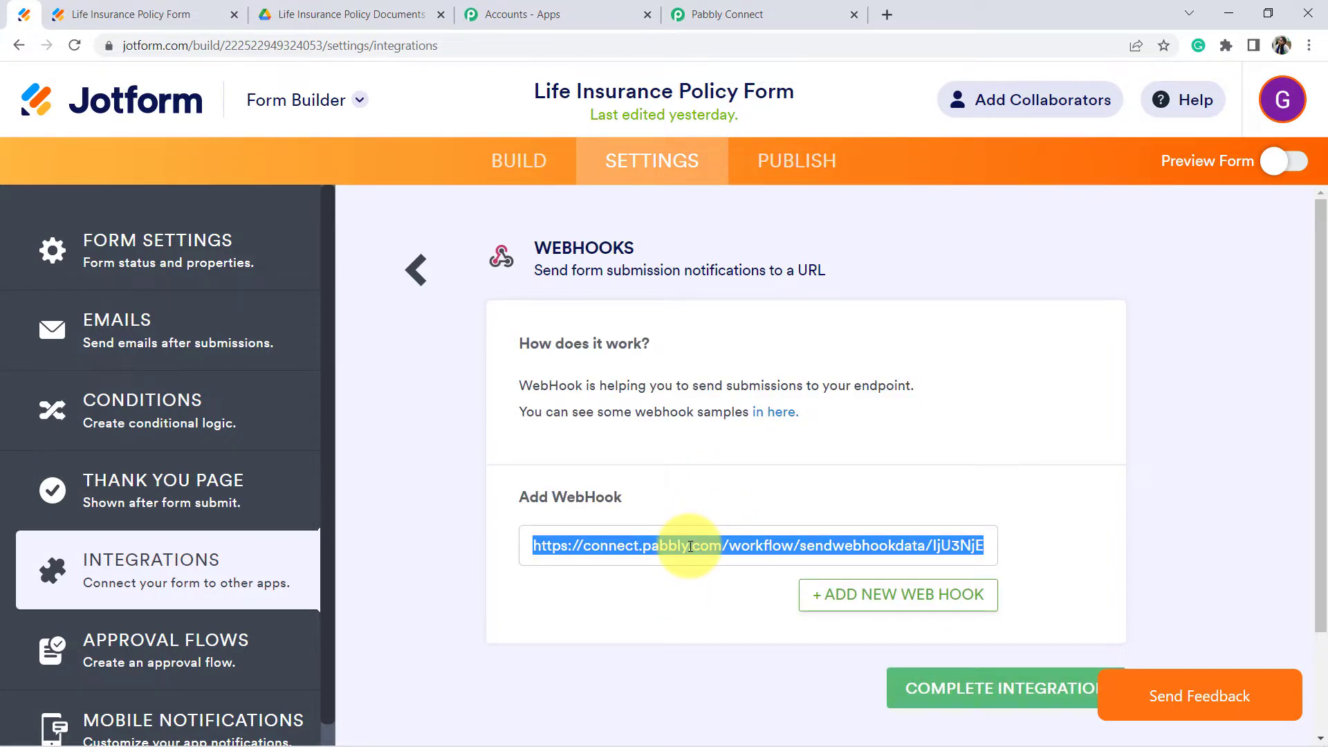
pyautogui.press('BackSpace')
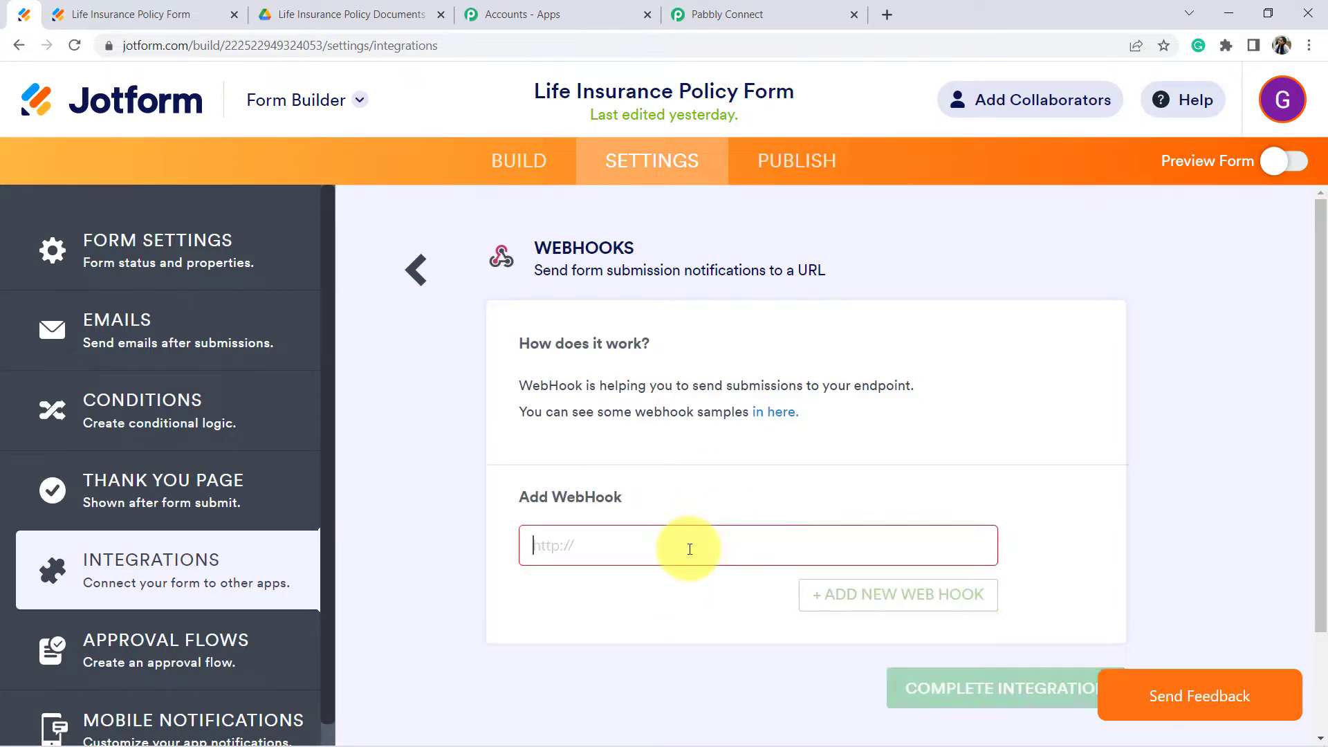
pyautogui.hotkey('ctrl', 'v')
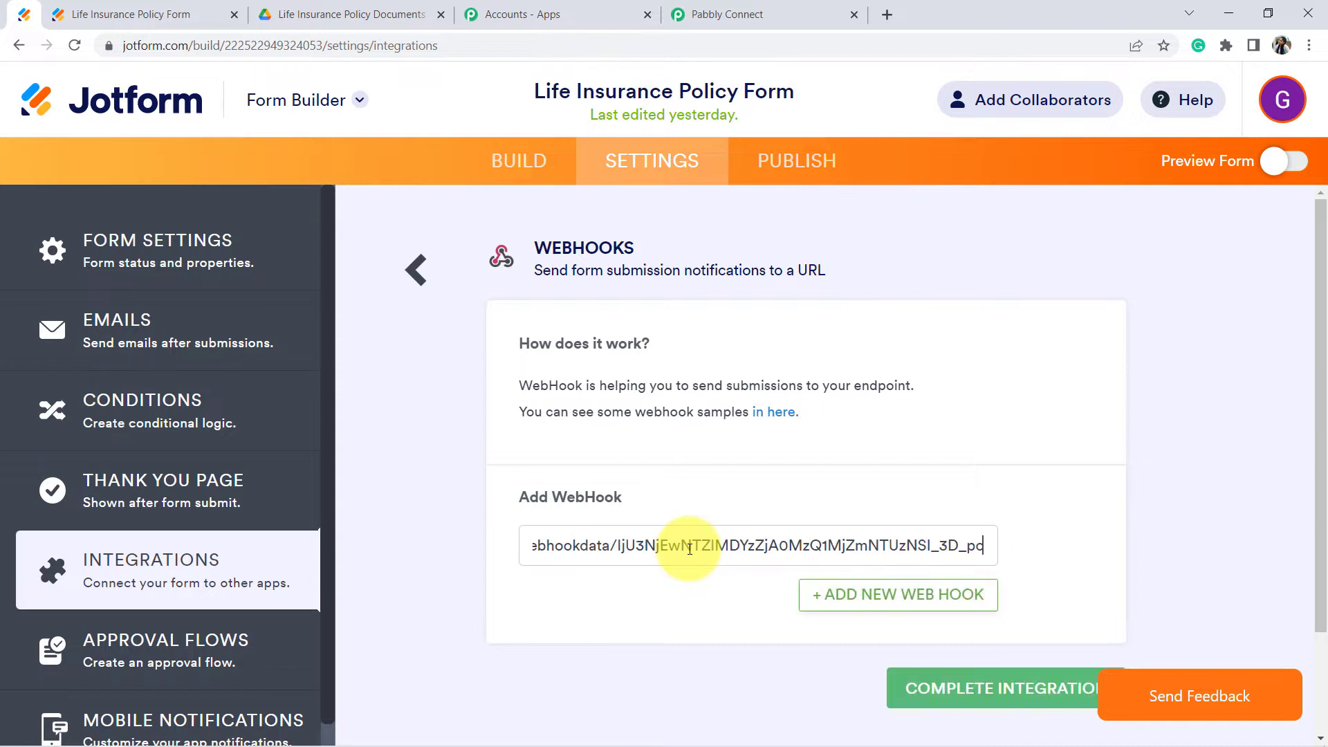
pyautogui.moveTo(696, 548); pyautogui.dragTo(409, 563)
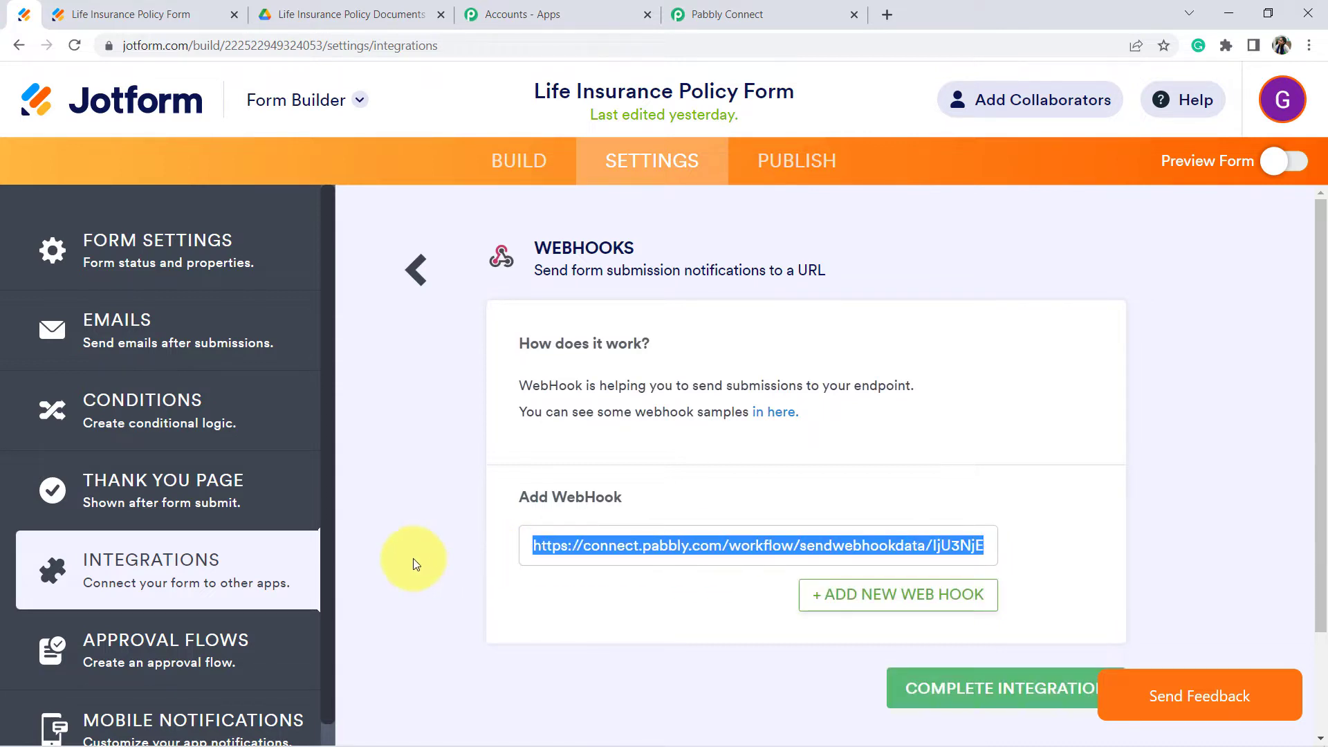
pyautogui.click(601, 548)
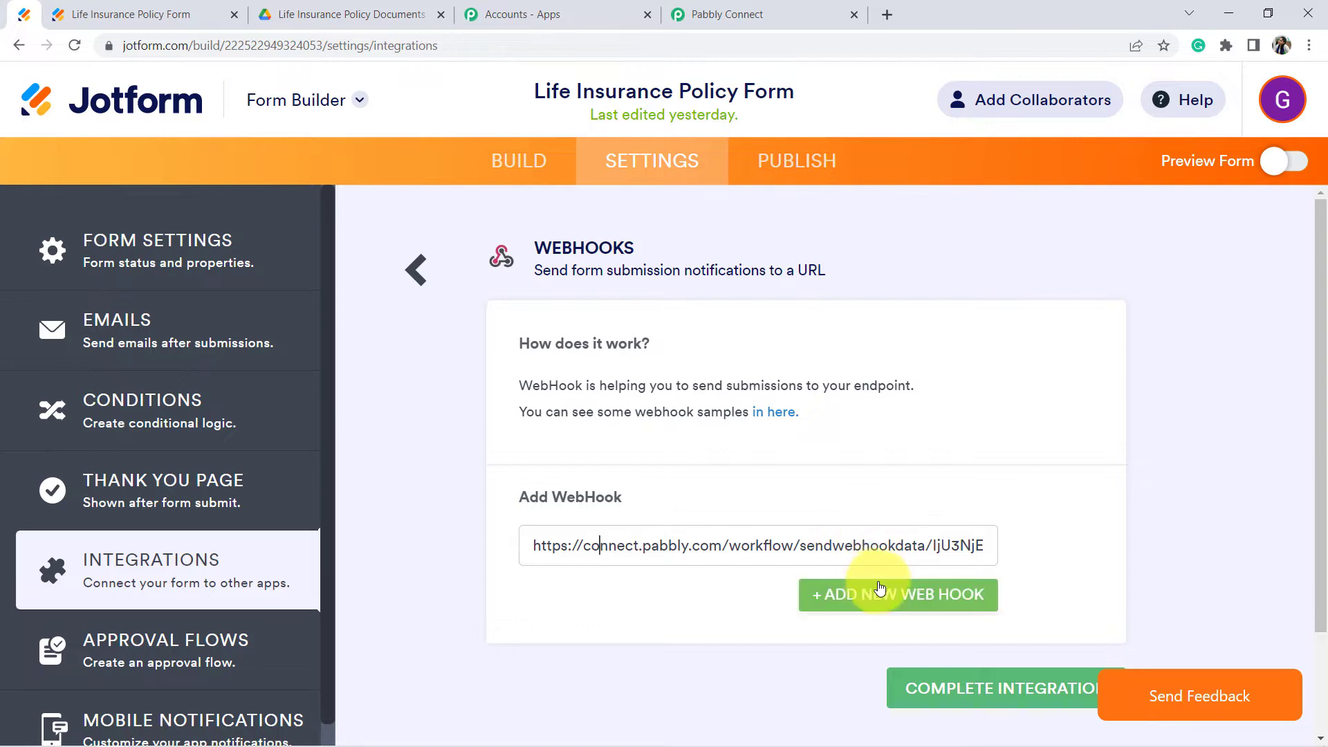
# Step: Complete the WebHooks integration and return to the Pabbly Connect workflow
pyautogui.scroll(-2, 895, 588)
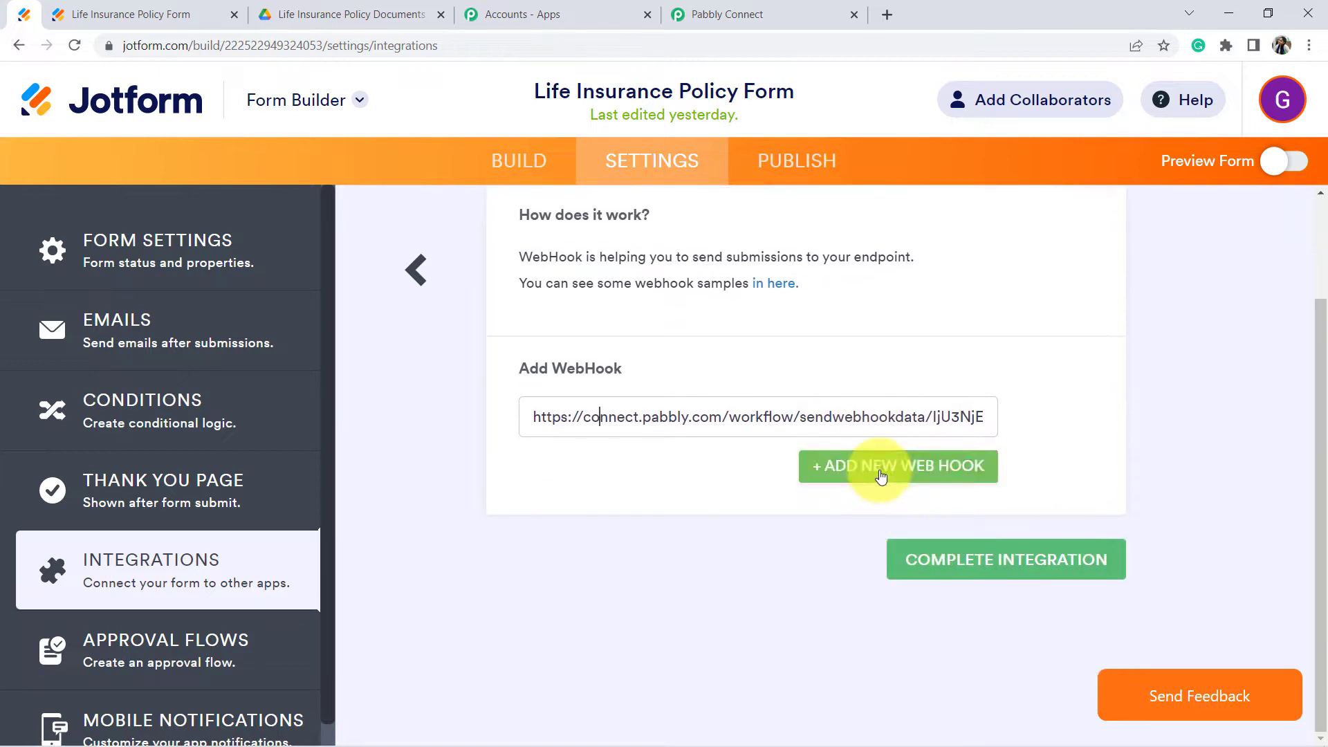
pyautogui.click(881, 474)
pyautogui.click(1015, 473)
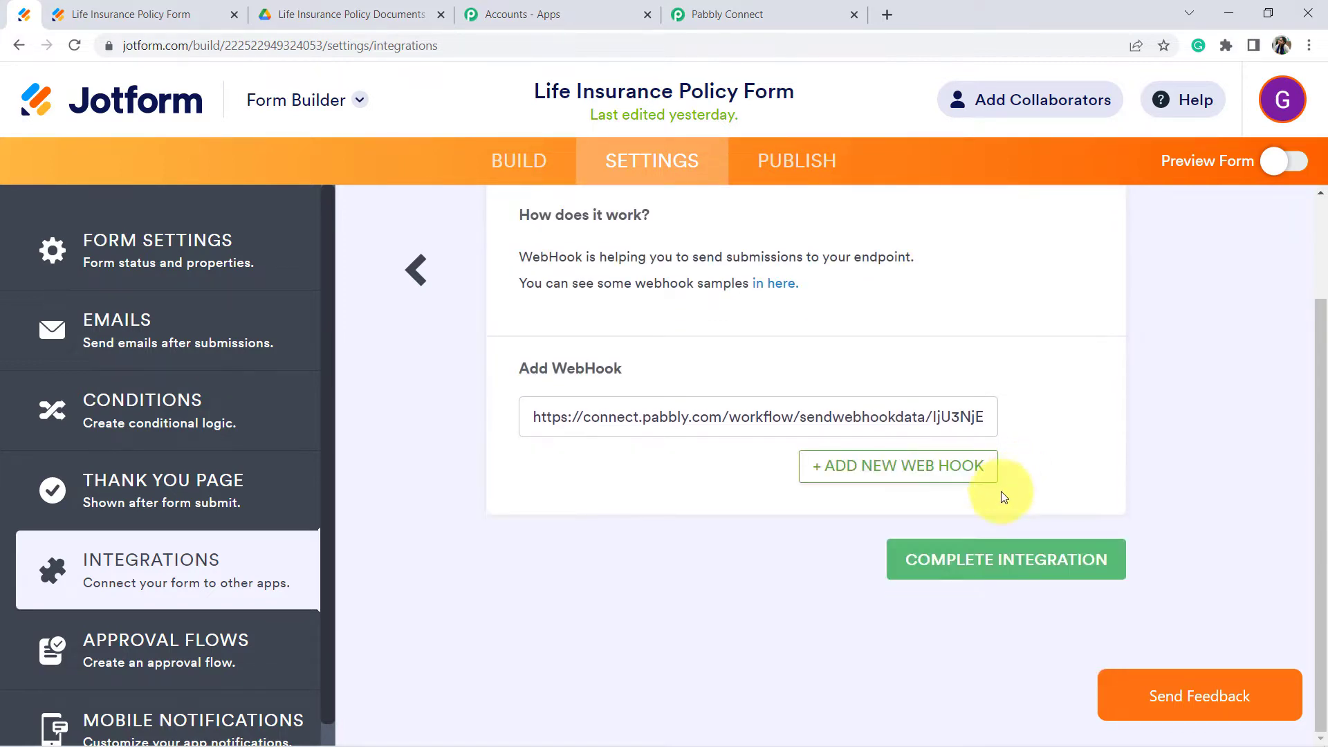
pyautogui.click(1011, 574)
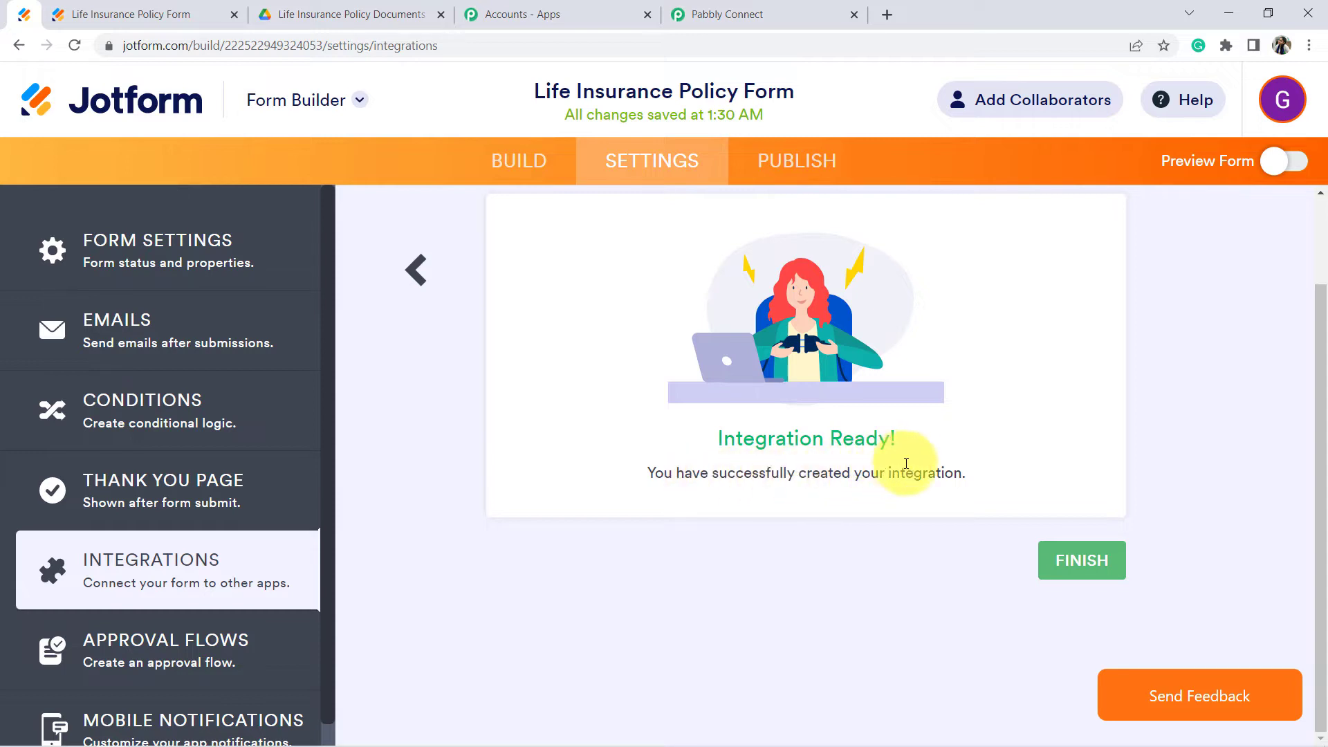
pyautogui.click(710, 7)
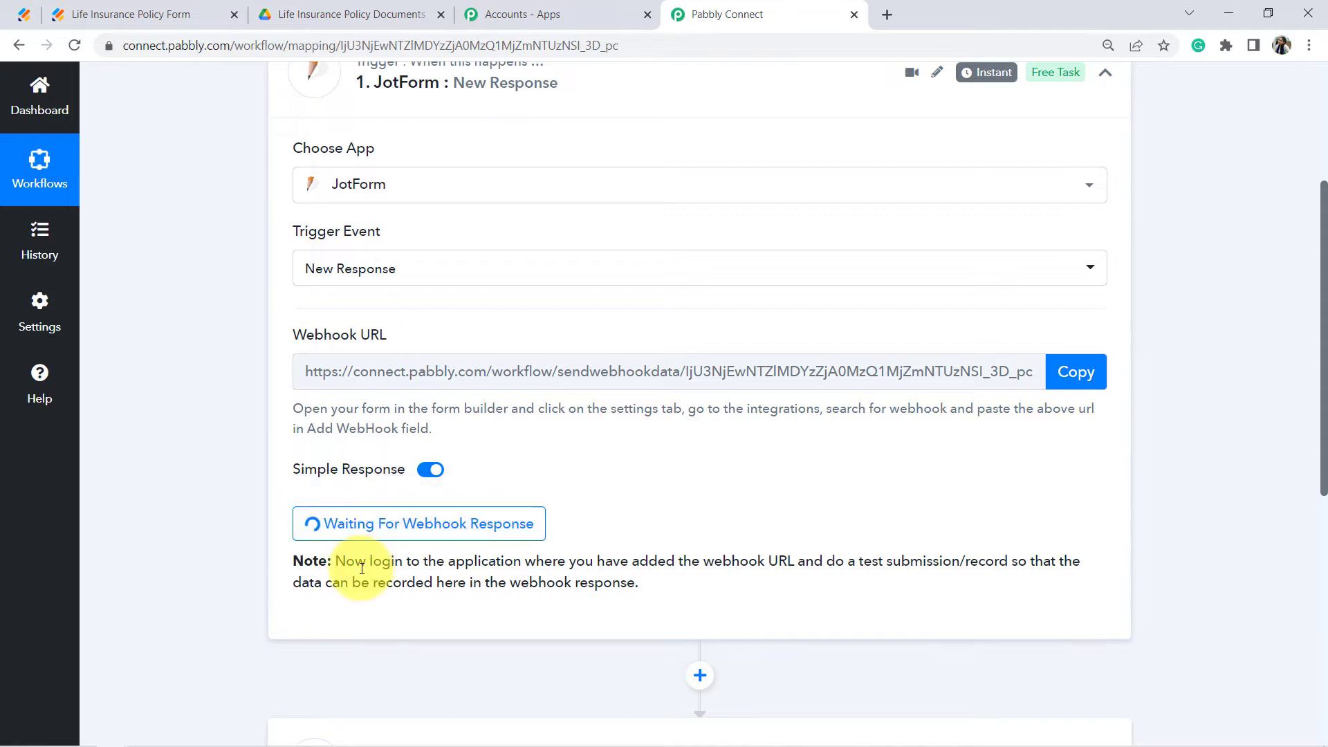
# Step: Highlight the trigger's note asking for a test form submission
pyautogui.moveTo(367, 564); pyautogui.dragTo(690, 598)
pyautogui.scroll(-3, 674, 503)
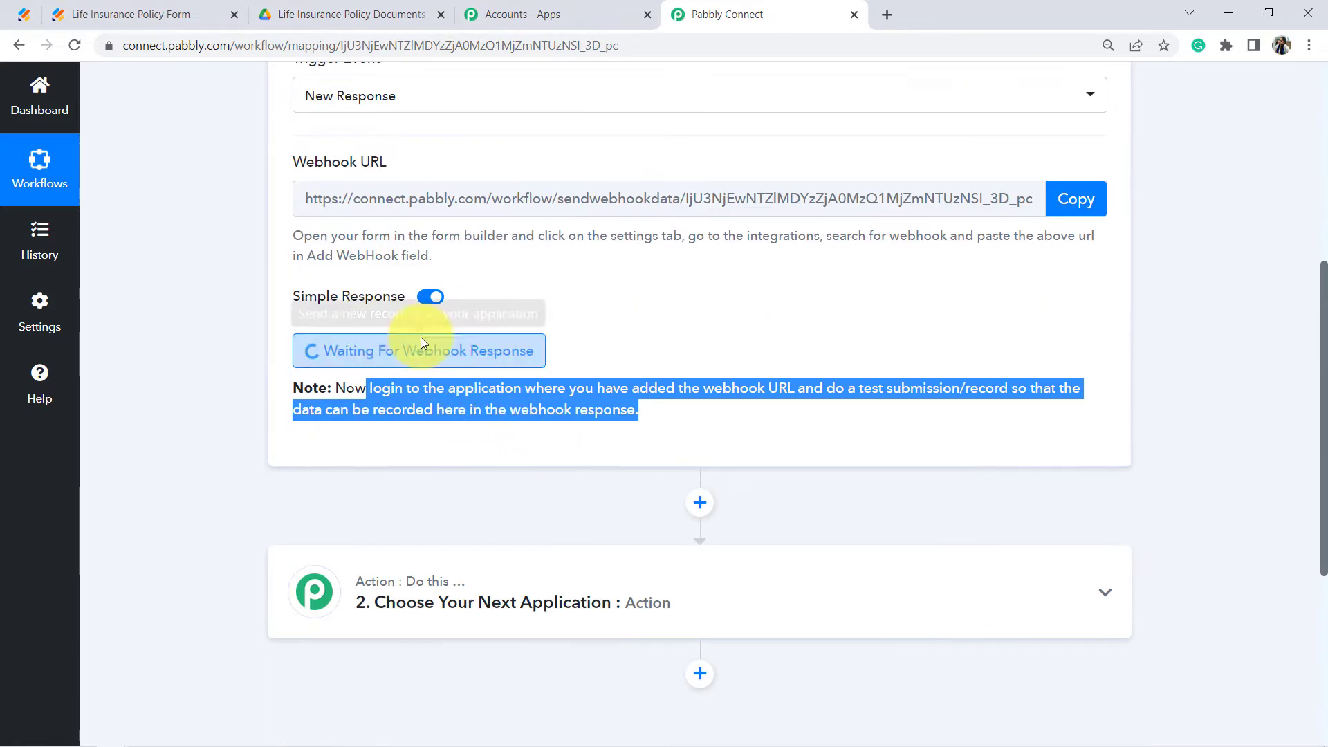
pyautogui.click(772, 417)
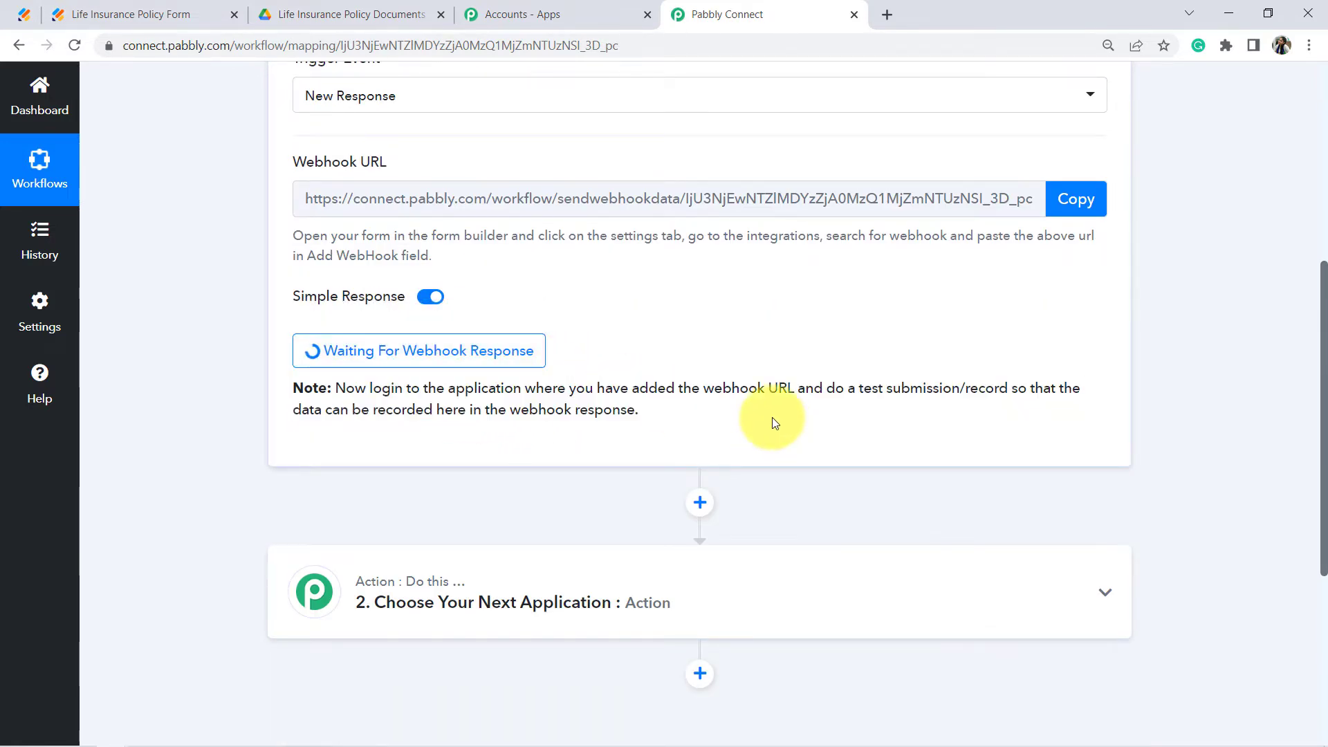
pyautogui.moveTo(824, 388); pyautogui.dragTo(1012, 387)
pyautogui.moveTo(1035, 388); pyautogui.dragTo(604, 411)
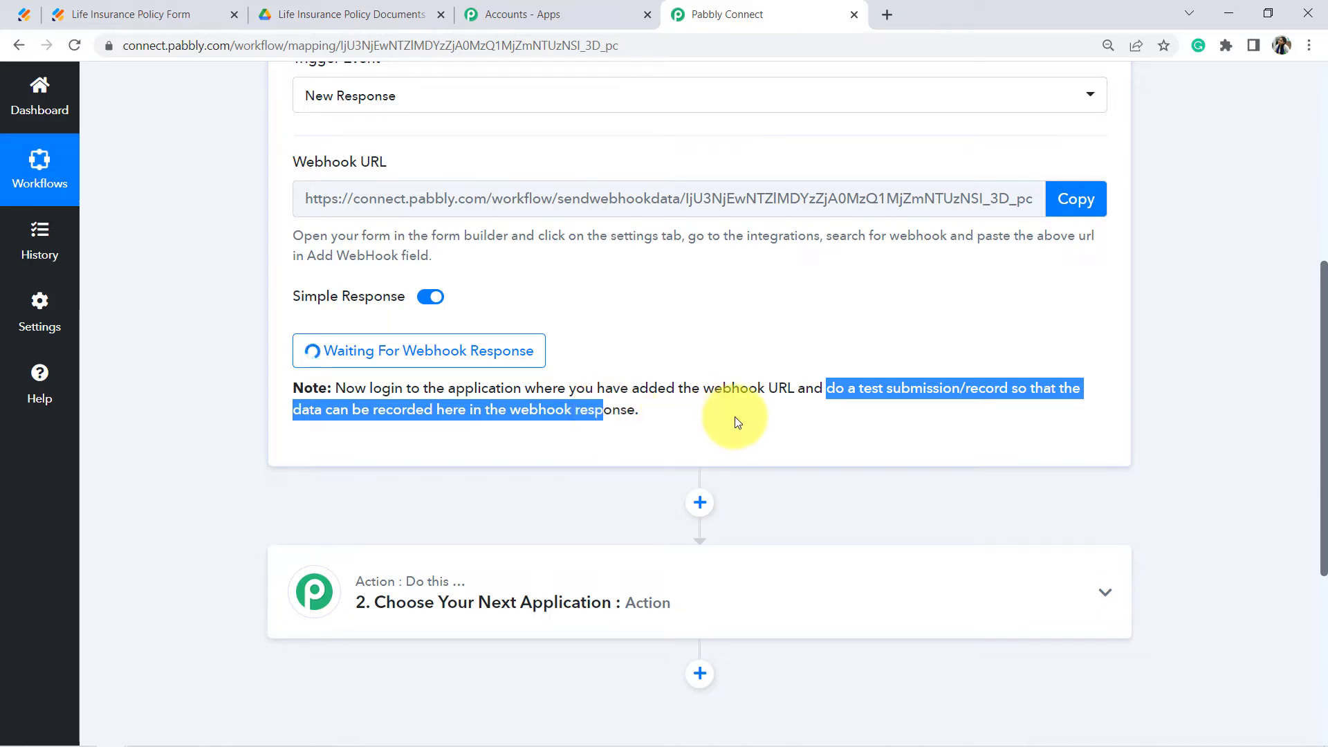
pyautogui.scroll(2, 736, 426)
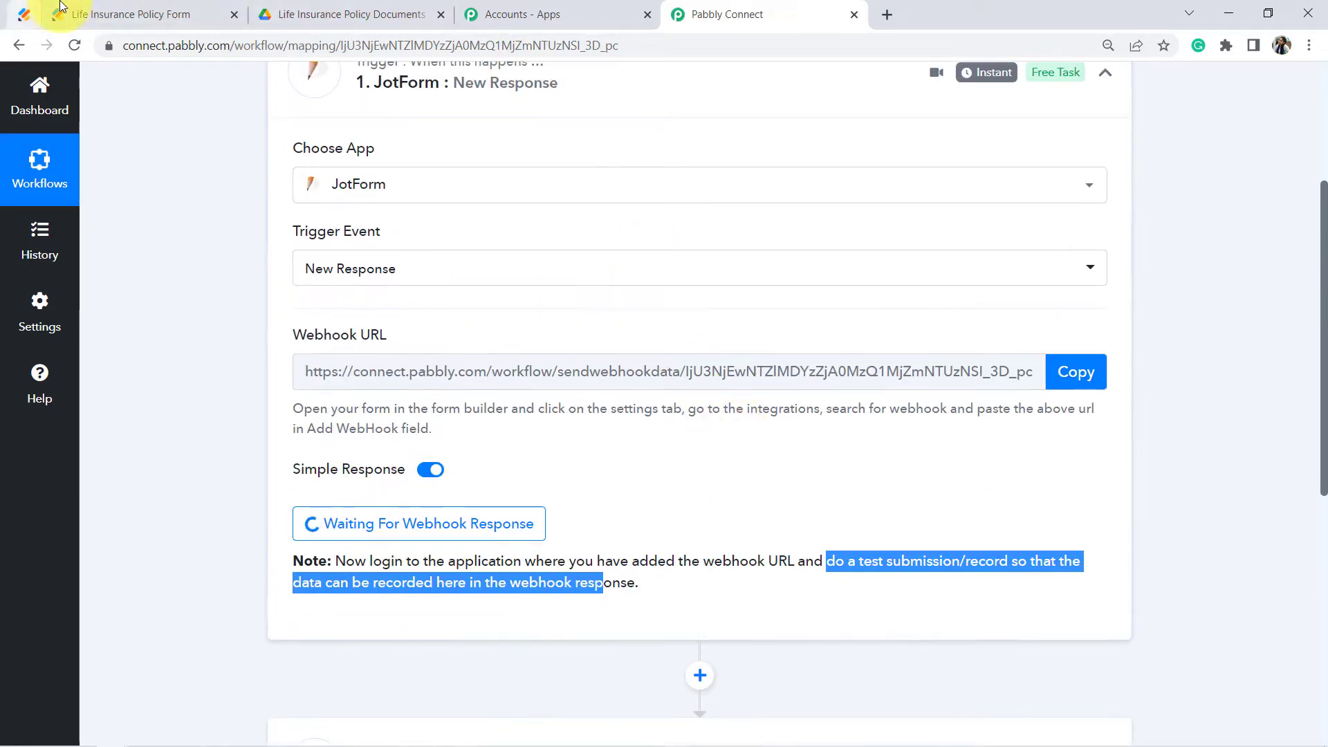
# Step: Check the form tab, return to the workflow, then bring up the All Apps account page
pyautogui.click(105, 9)
pyautogui.scroll(15, 406, 359)
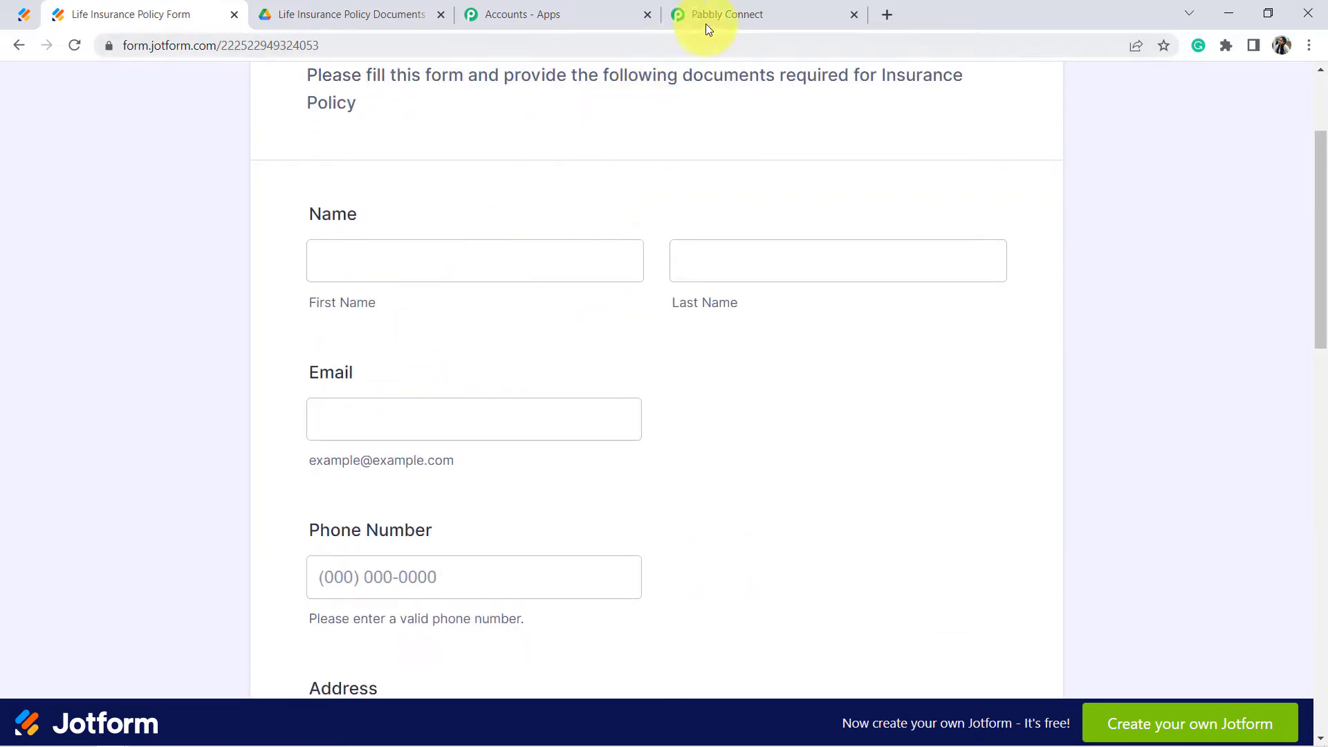
pyautogui.click(726, 10)
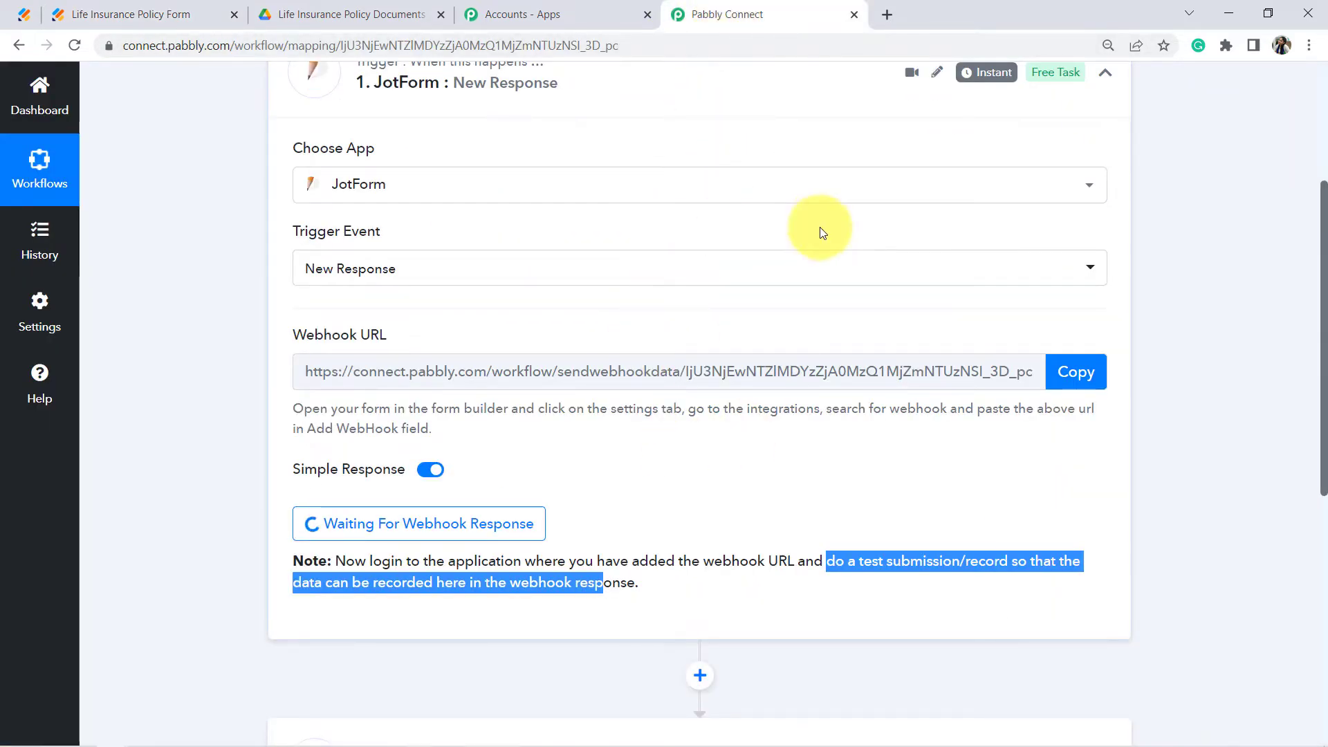
pyautogui.click(642, 11)
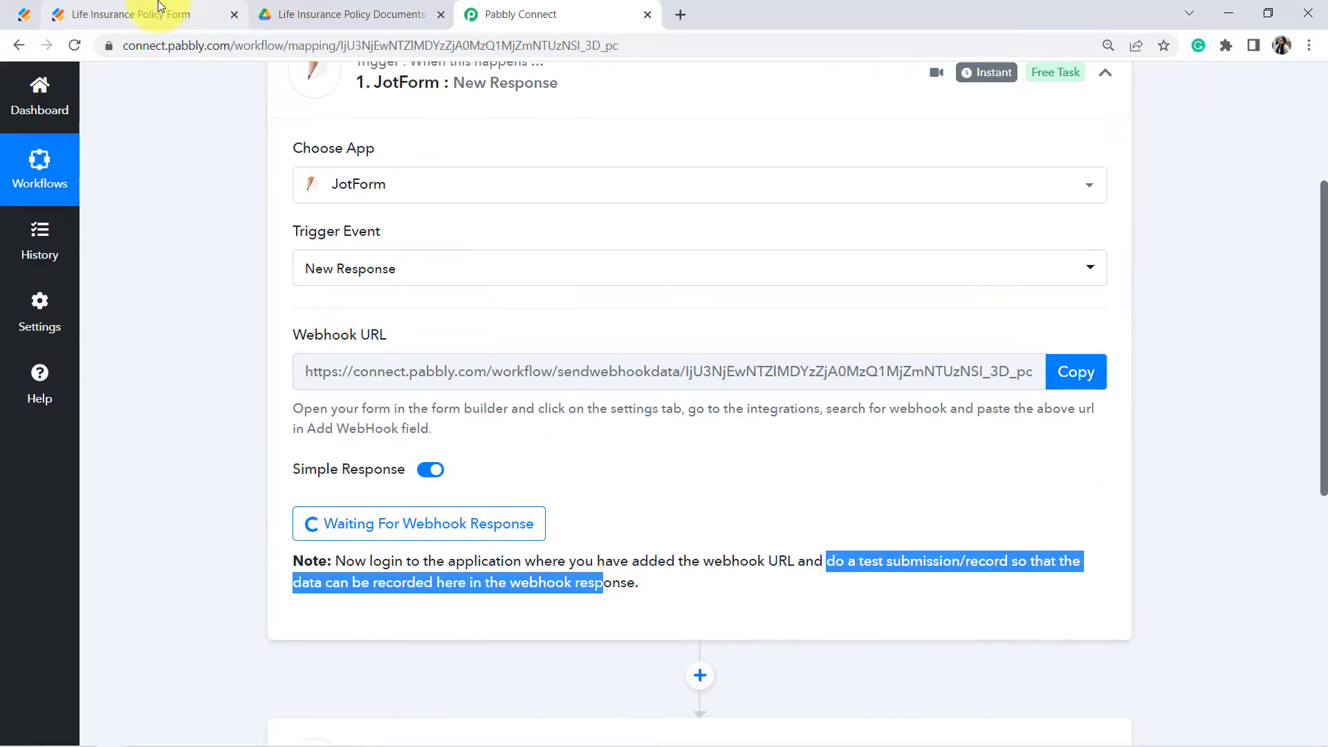
# Step: Close Accounts - Apps and scroll the filled form to the Passport Size Photo and Aadhar uploads
pyautogui.click(160, 8)
pyautogui.scroll(1, 335, 309)
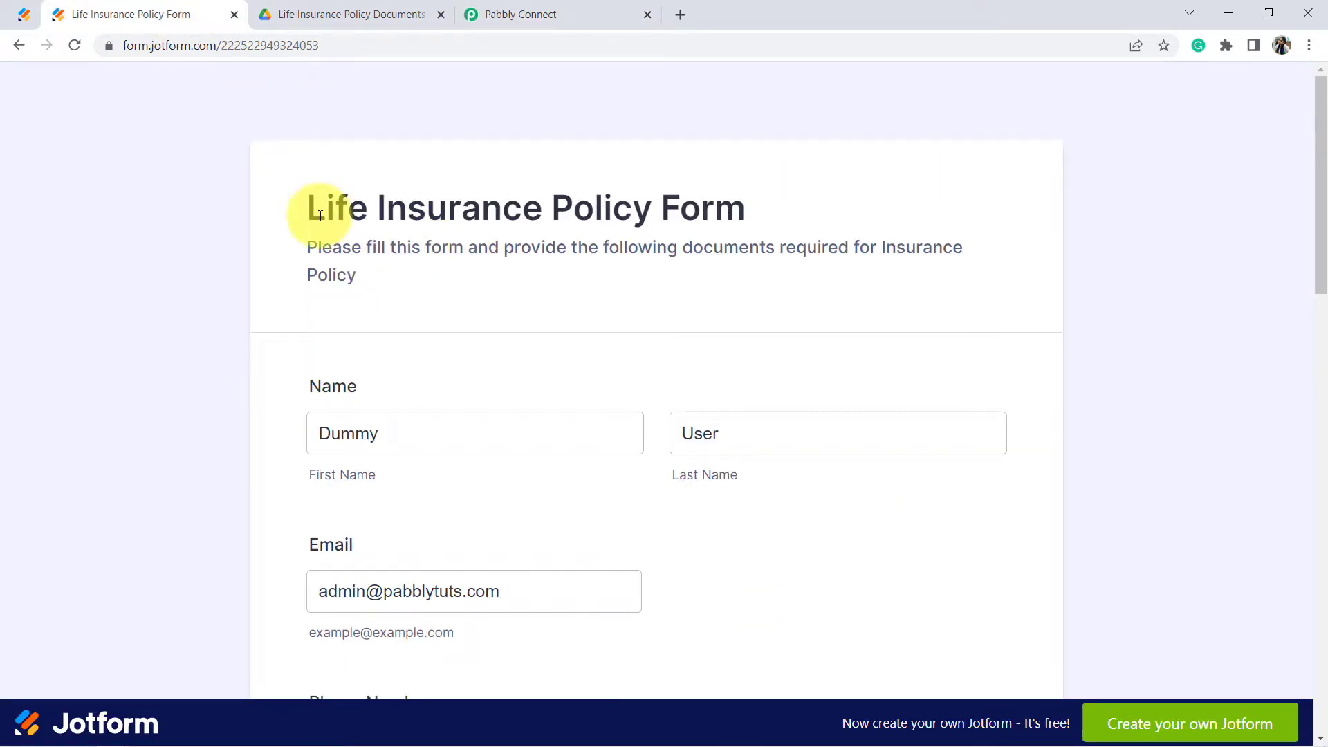
pyautogui.moveTo(326, 207); pyautogui.dragTo(346, 433)
pyautogui.moveTo(756, 439); pyautogui.dragTo(694, 433)
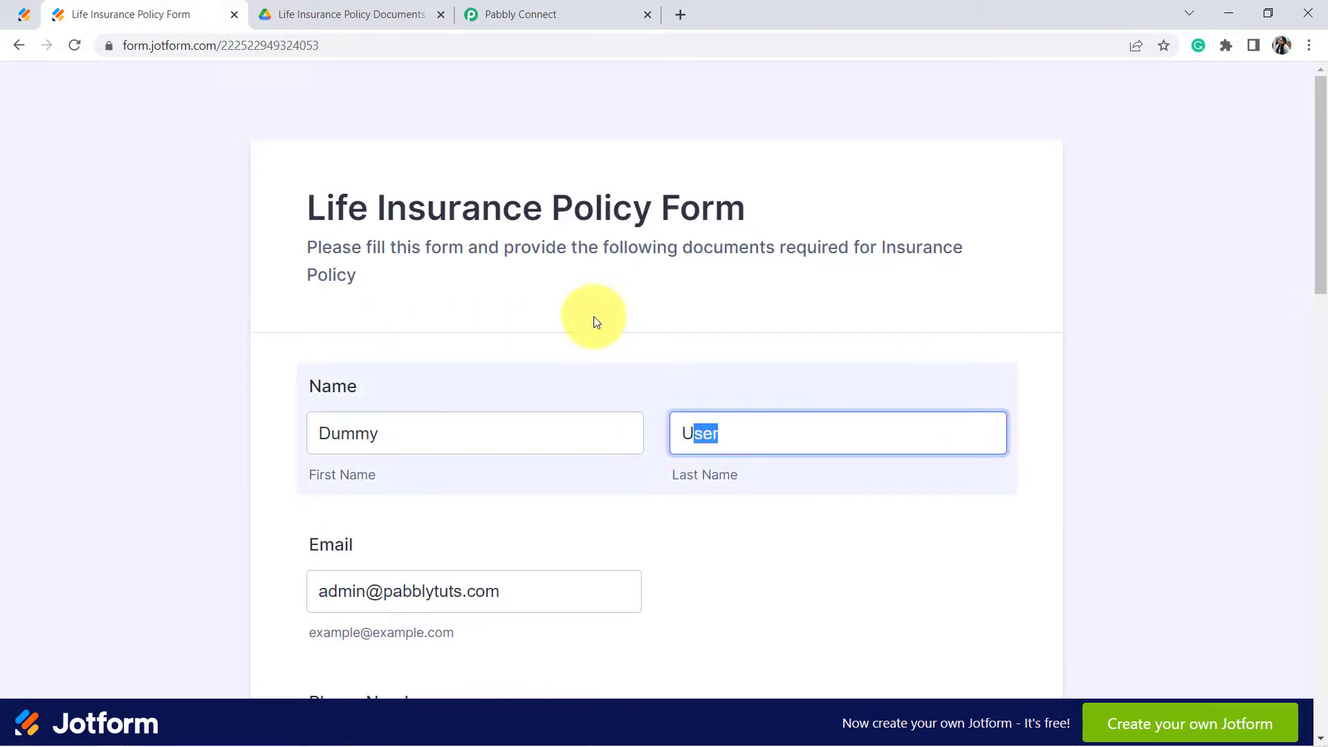
pyautogui.scroll(-1, 588, 304)
pyautogui.scroll(-2, 581, 294)
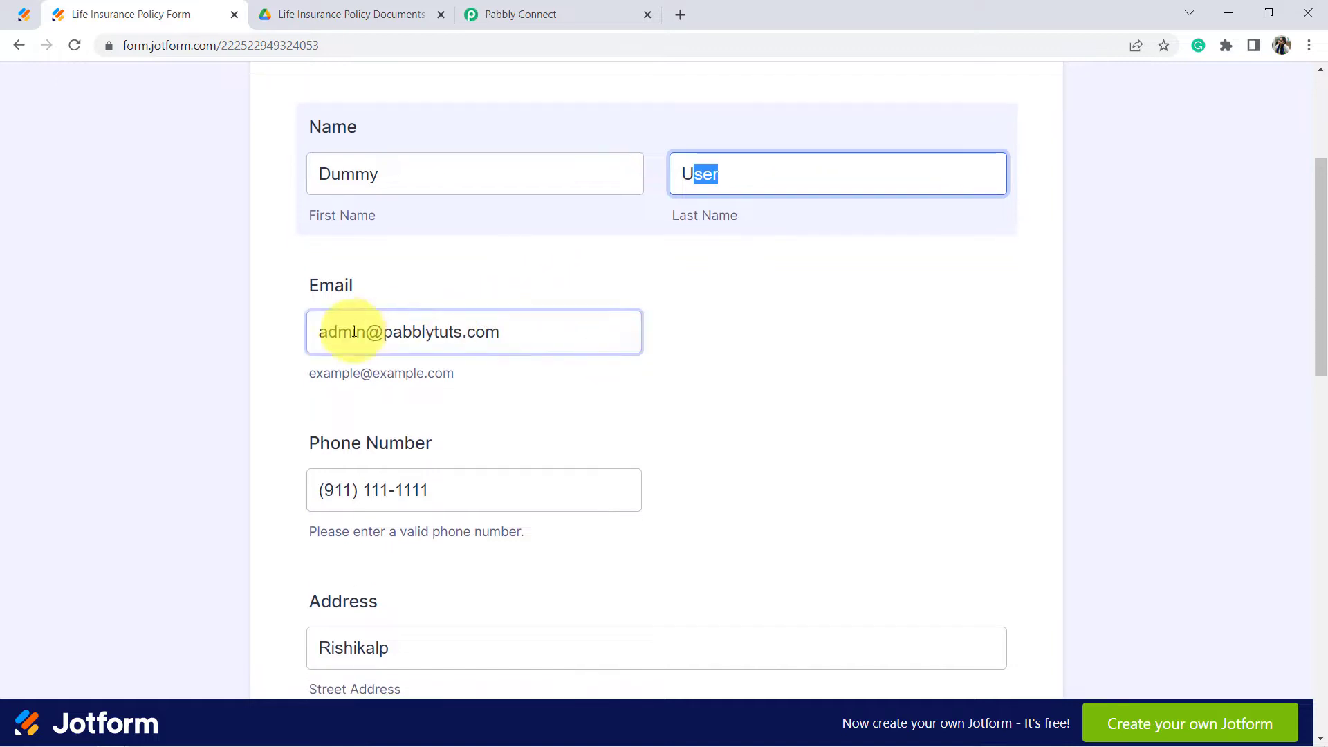
pyautogui.scroll(-3, 475, 335)
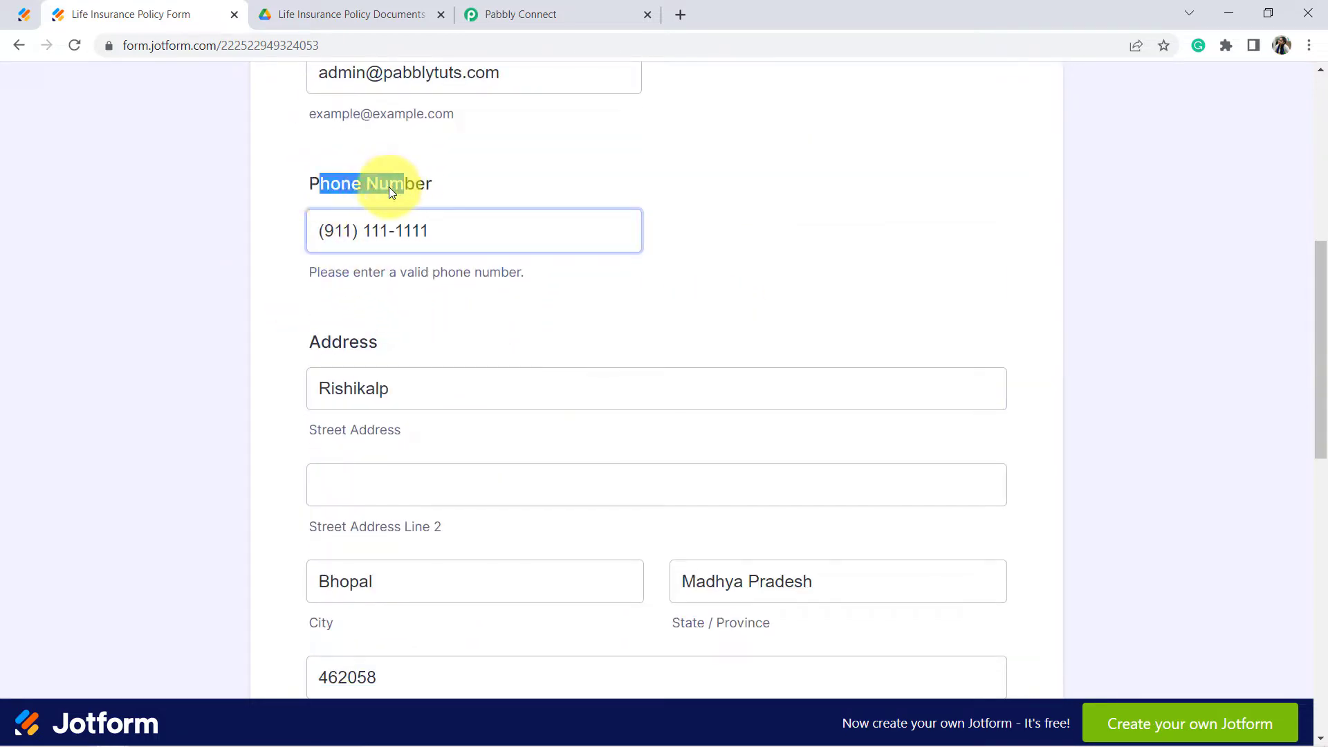
pyautogui.scroll(-5, 661, 282)
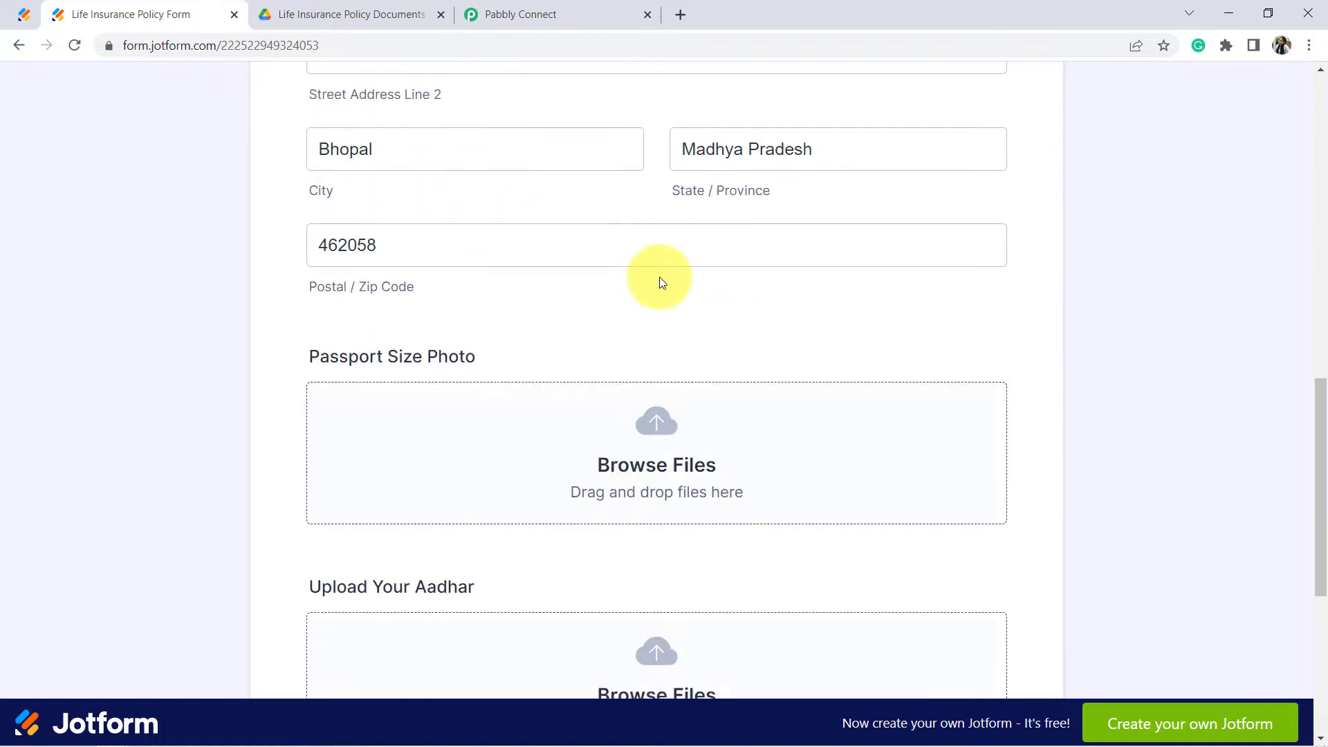
pyautogui.scroll(2, 450, 249)
pyautogui.scroll(-4, 460, 267)
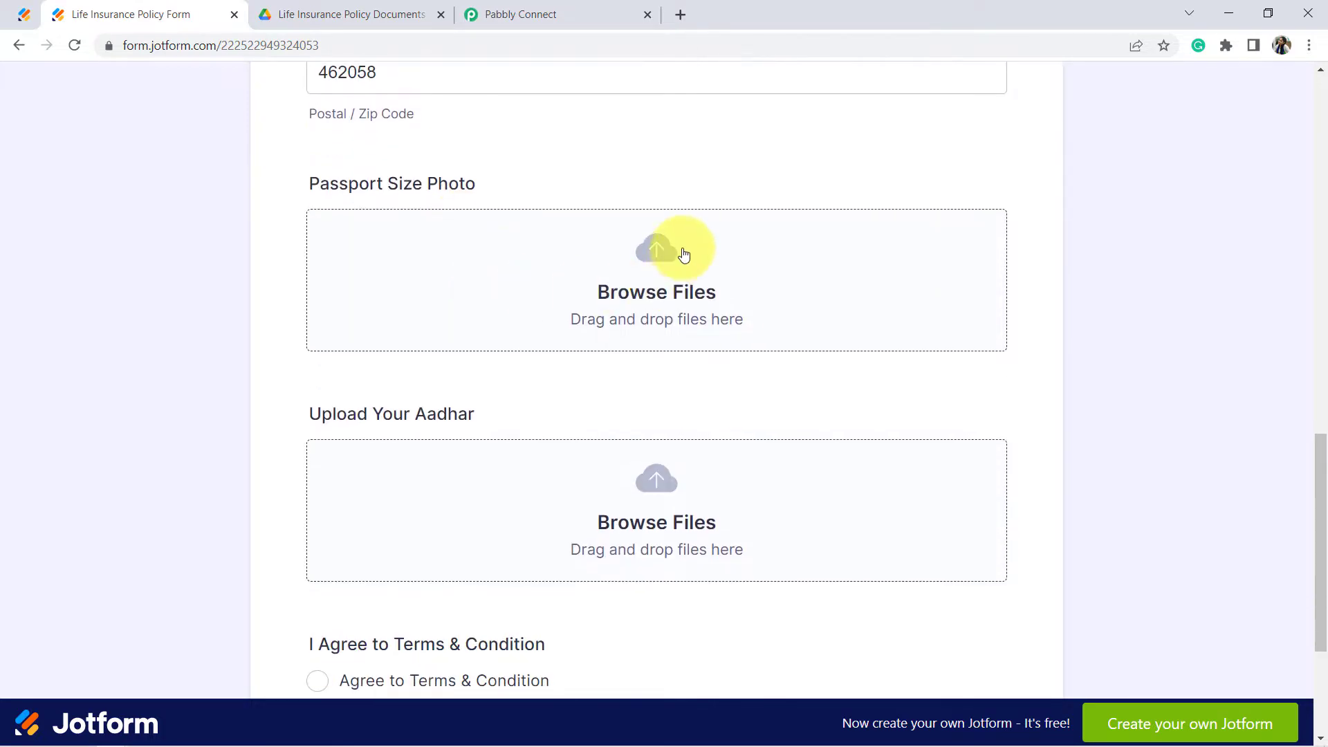
pyautogui.moveTo(475, 184); pyautogui.dragTo(371, 305)
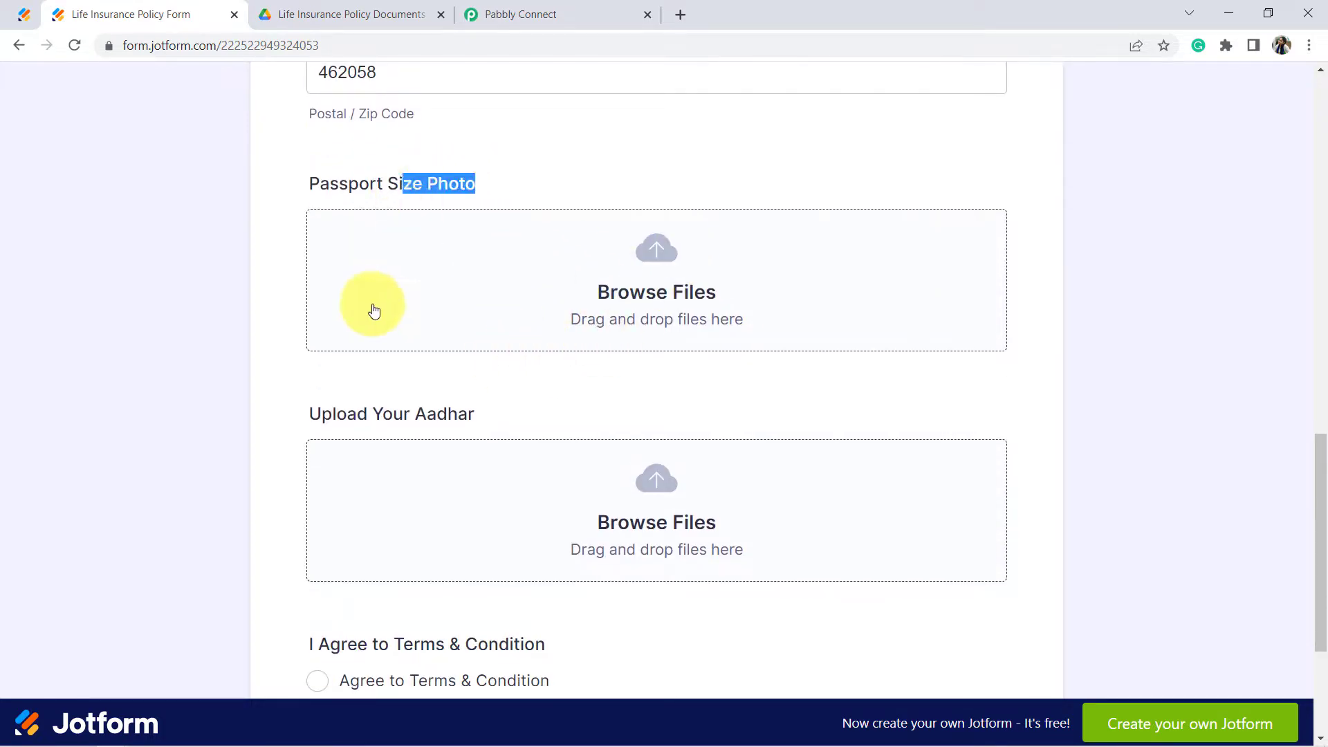
pyautogui.moveTo(307, 397); pyautogui.dragTo(477, 418)
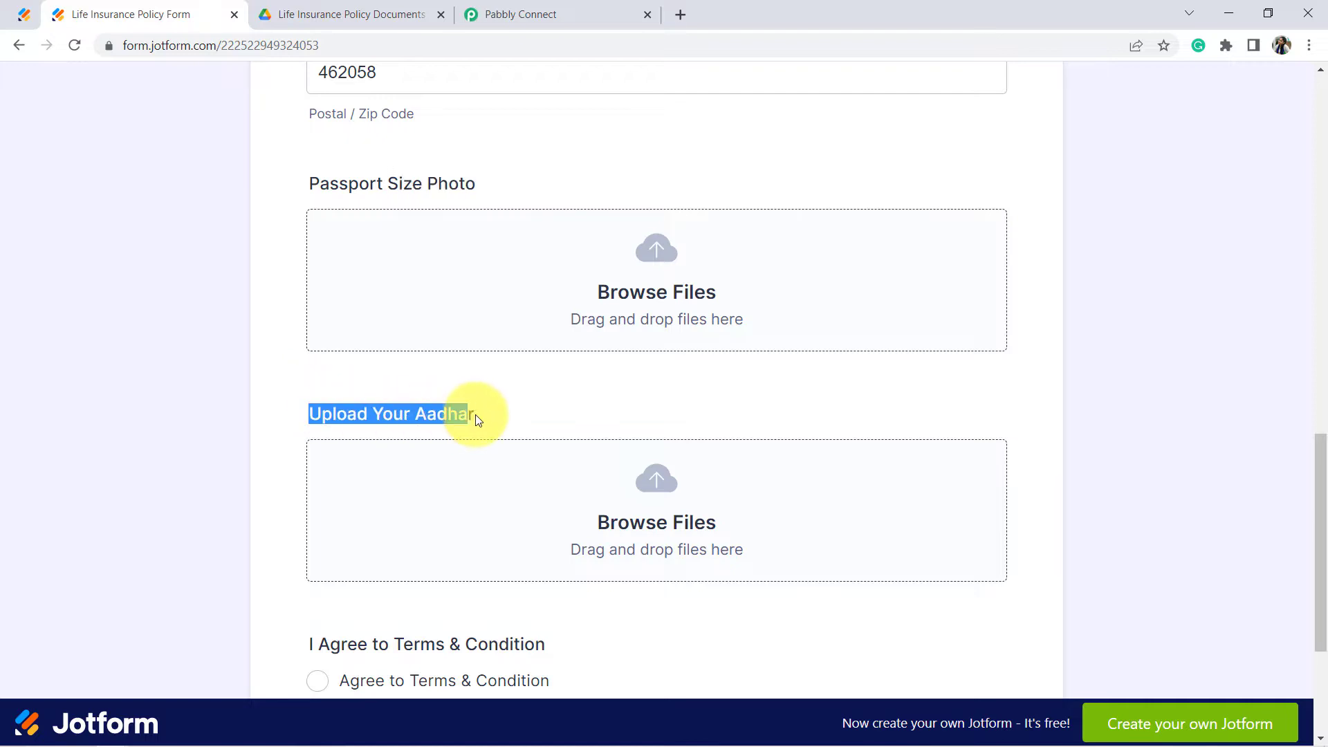
# Step: Attach 'images (1)' as the Passport Size Photo
pyautogui.click(664, 300)
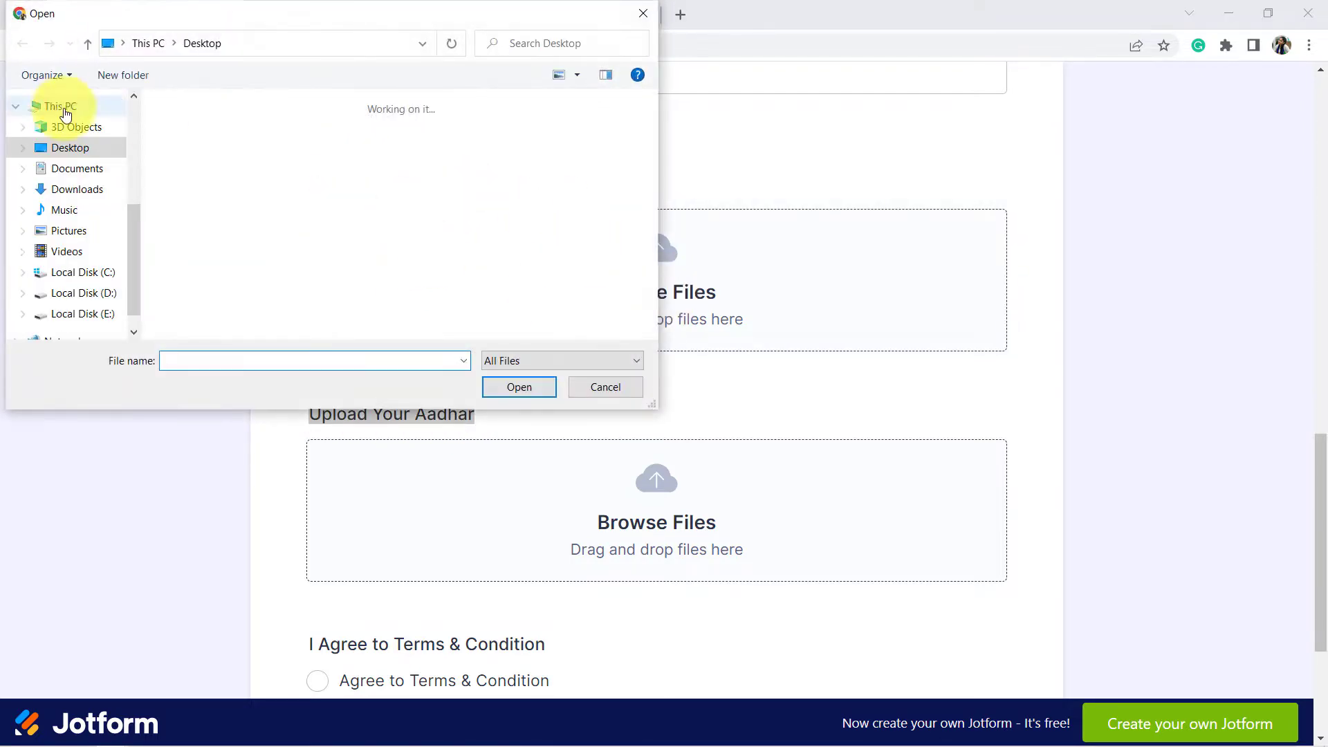
pyautogui.click(292, 169)
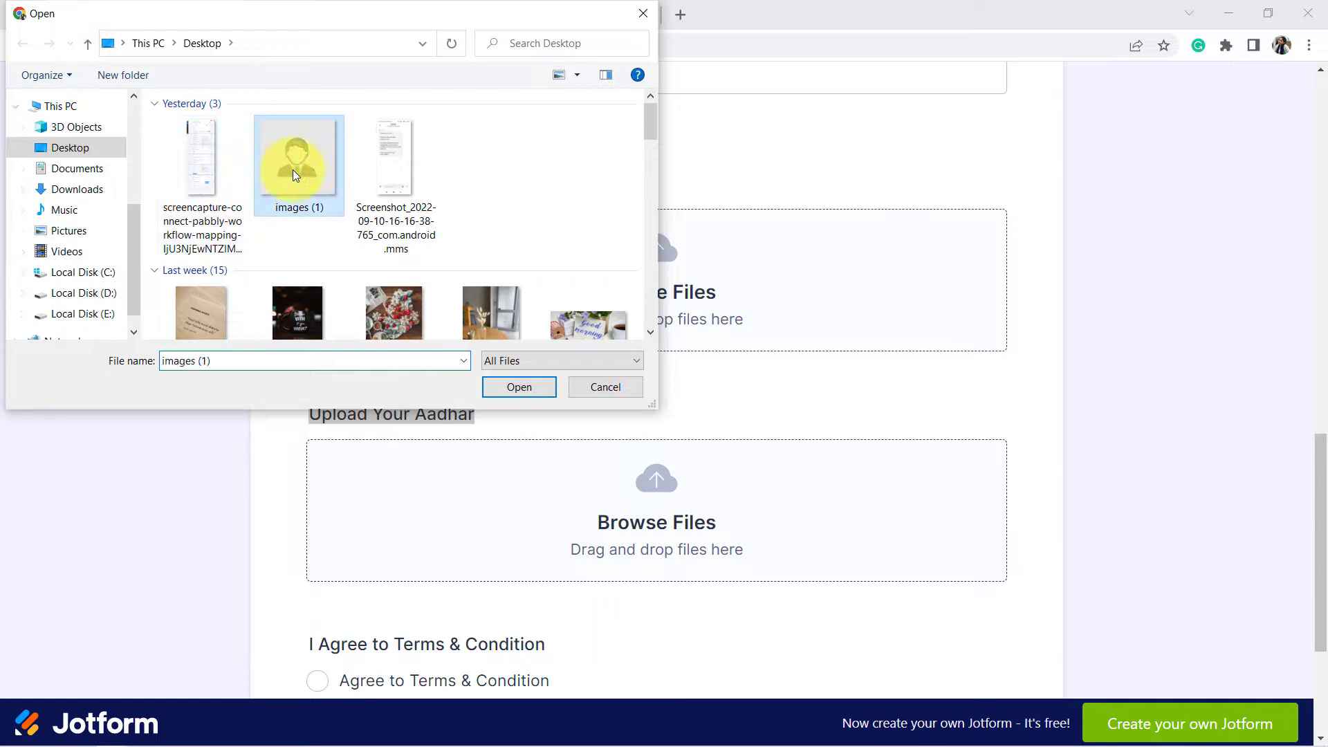
pyautogui.click(519, 387)
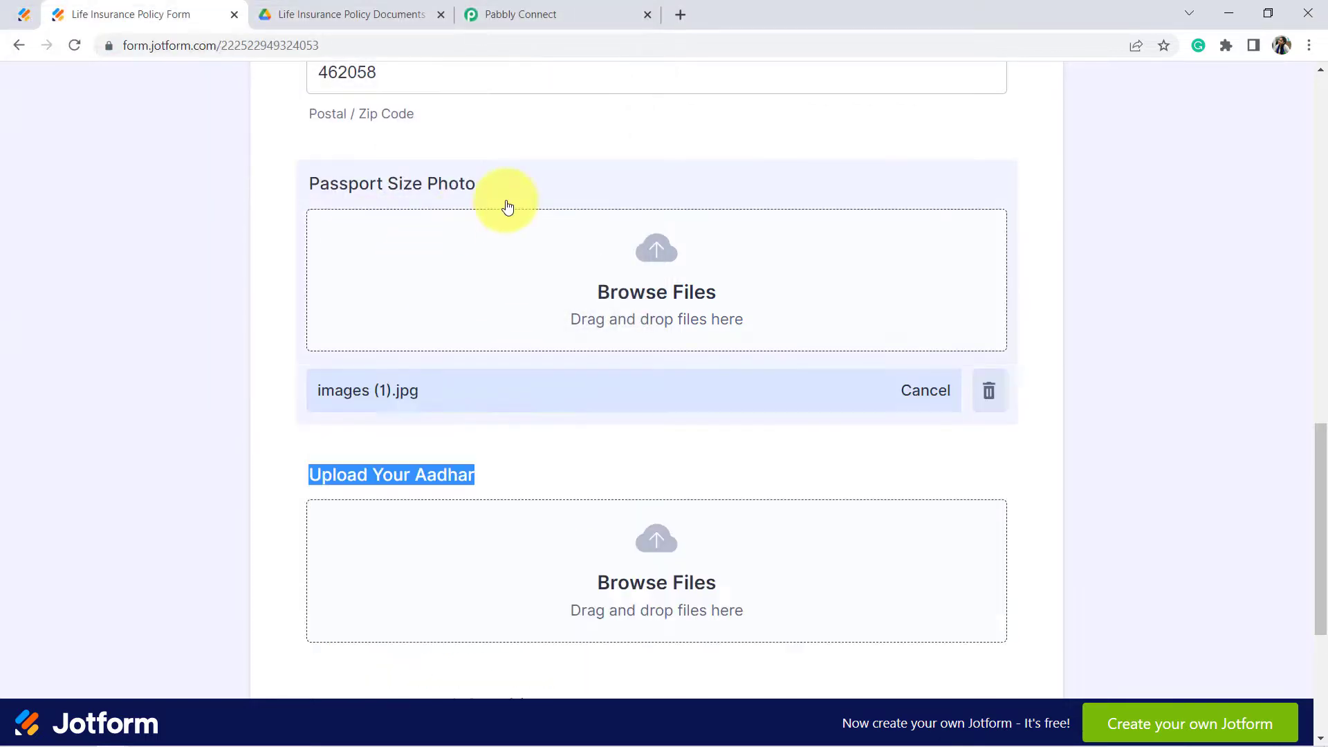
pyautogui.scroll(-4, 450, 323)
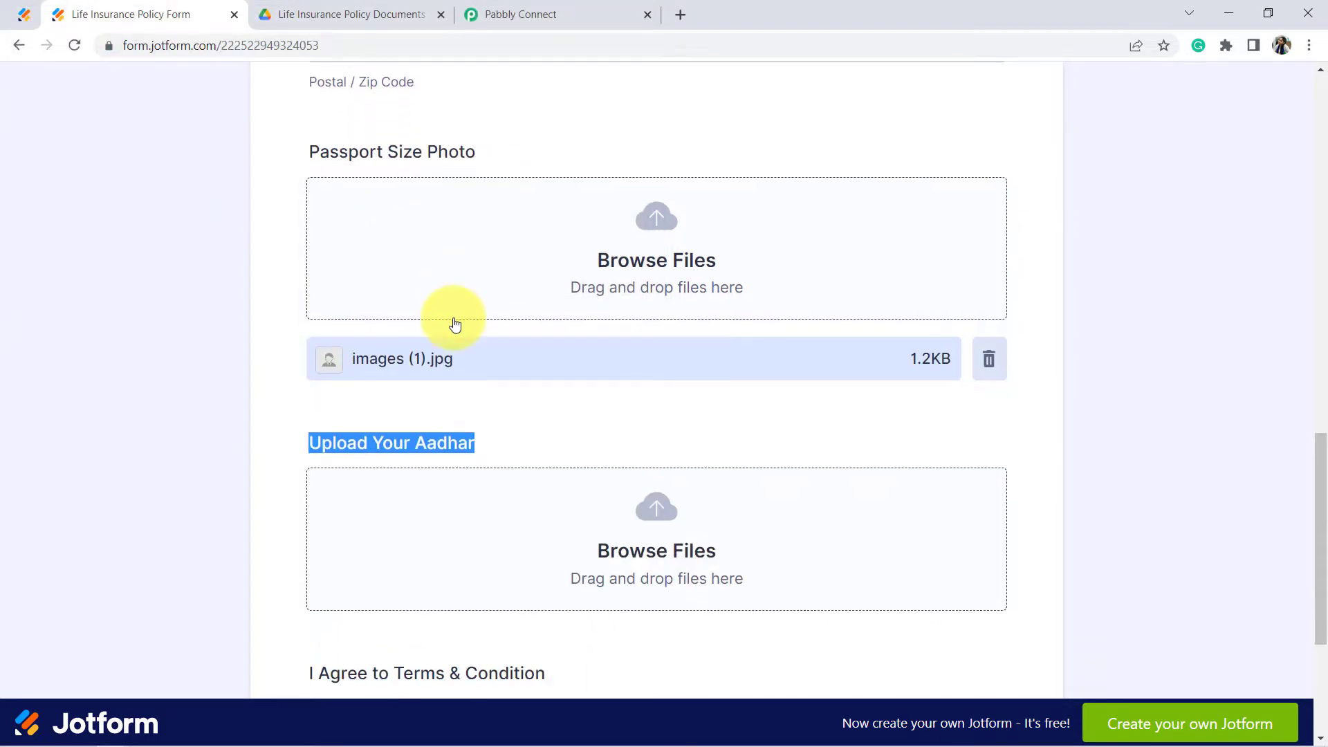
pyautogui.click(332, 202)
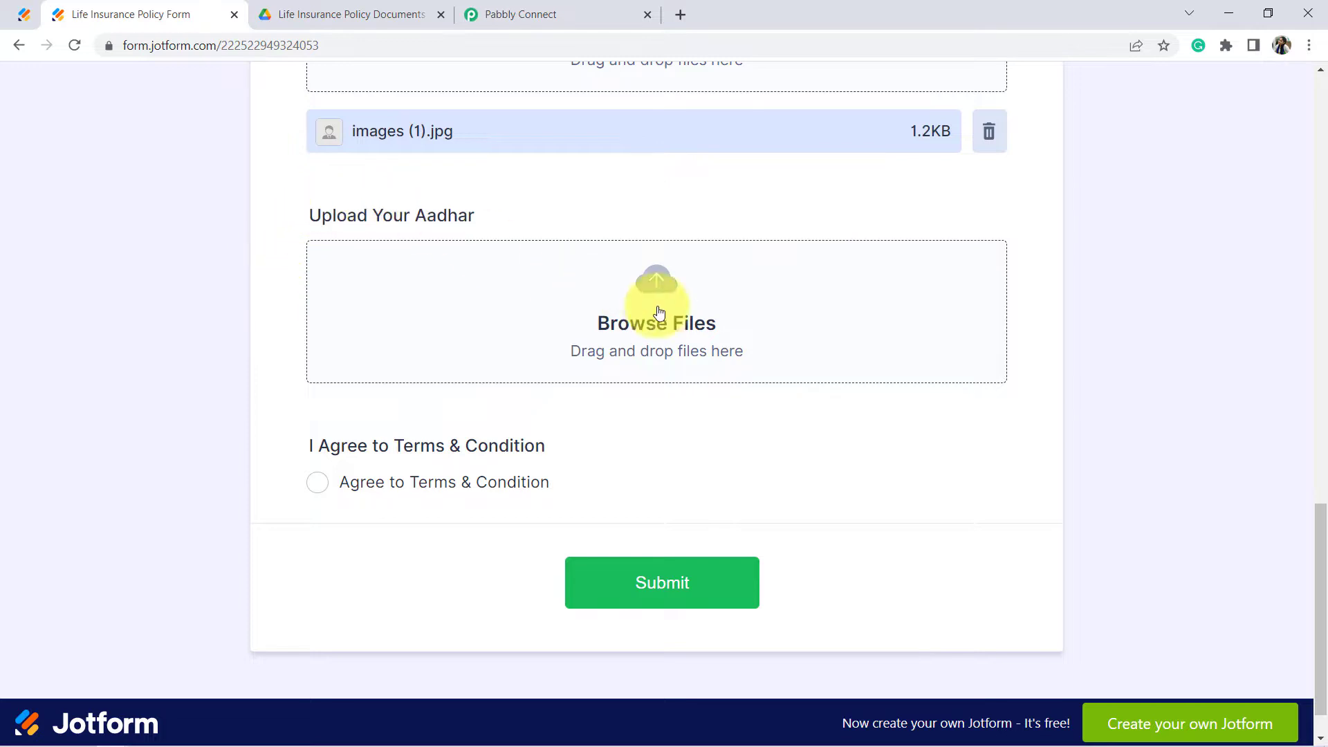
# Step: Upload banner.jpg as the Aadhar file, agree to the terms, and submit the form
pyautogui.click(639, 324)
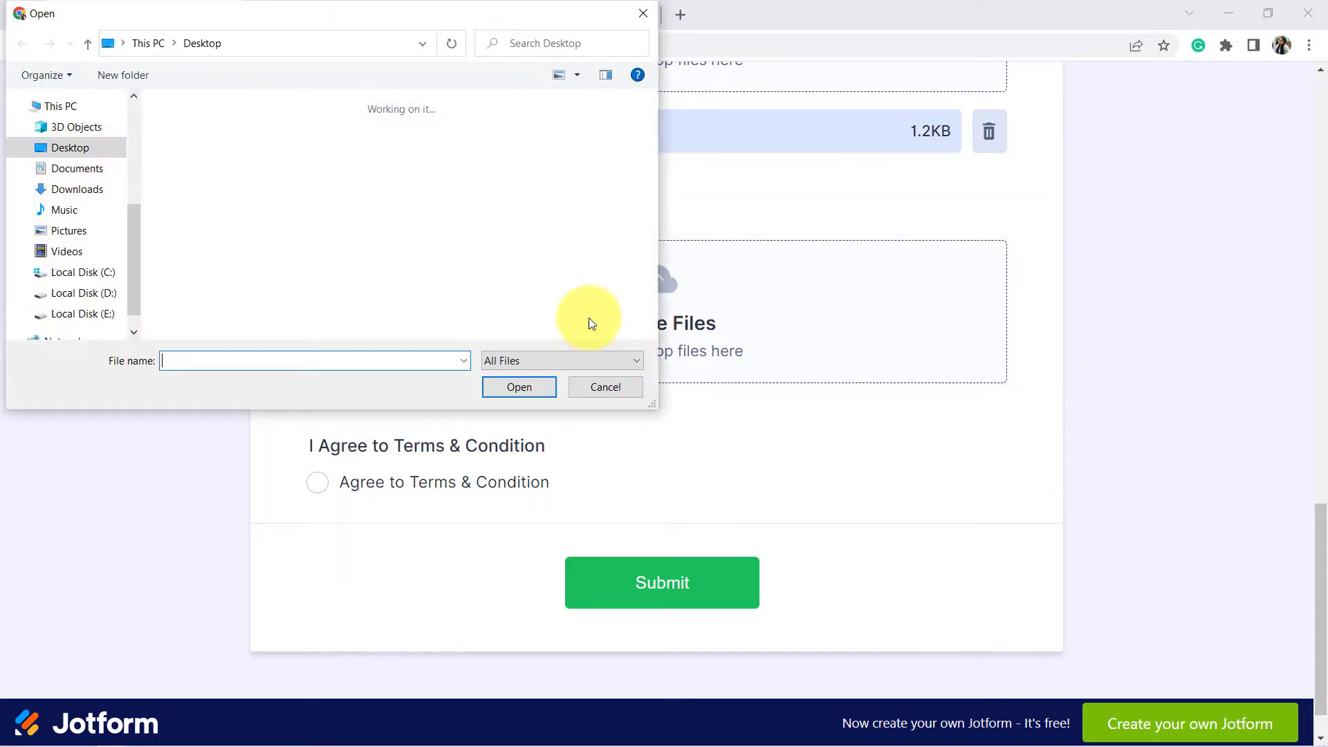
pyautogui.click(379, 201)
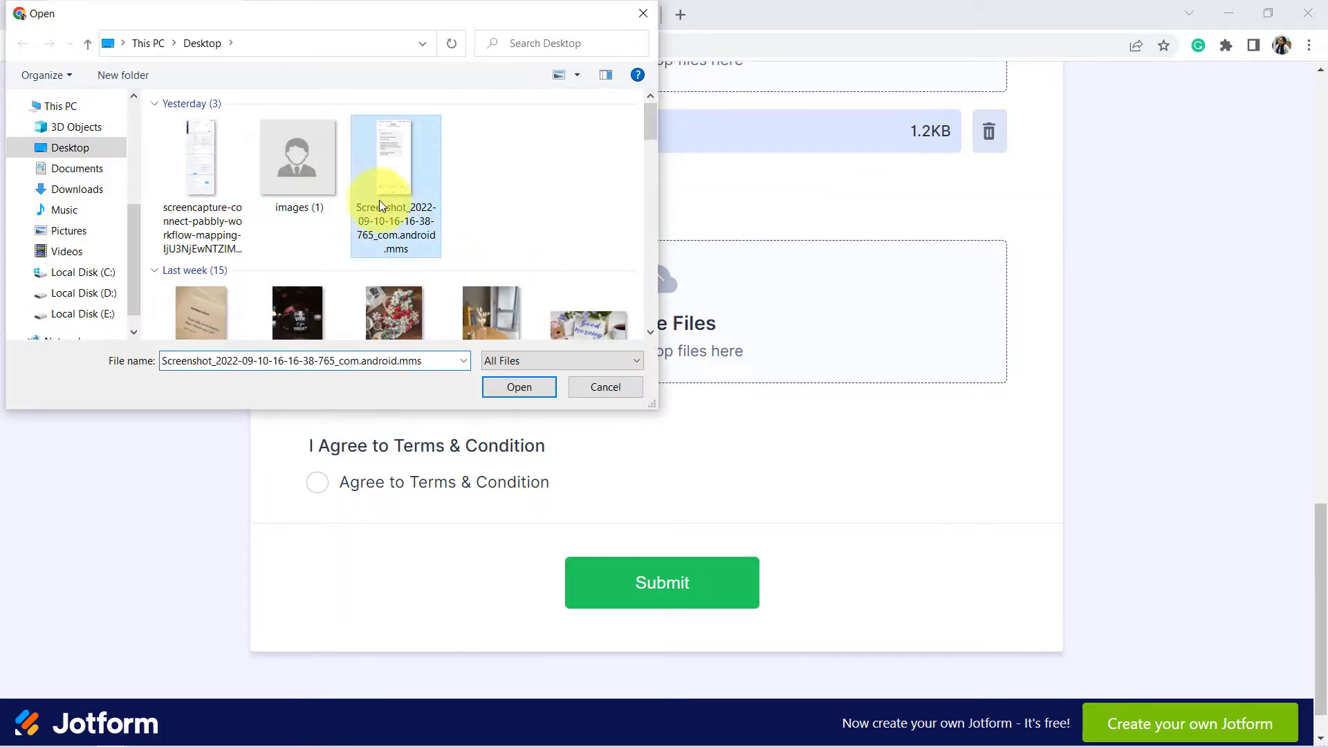
pyautogui.scroll(-3, 388, 216)
pyautogui.click(387, 155)
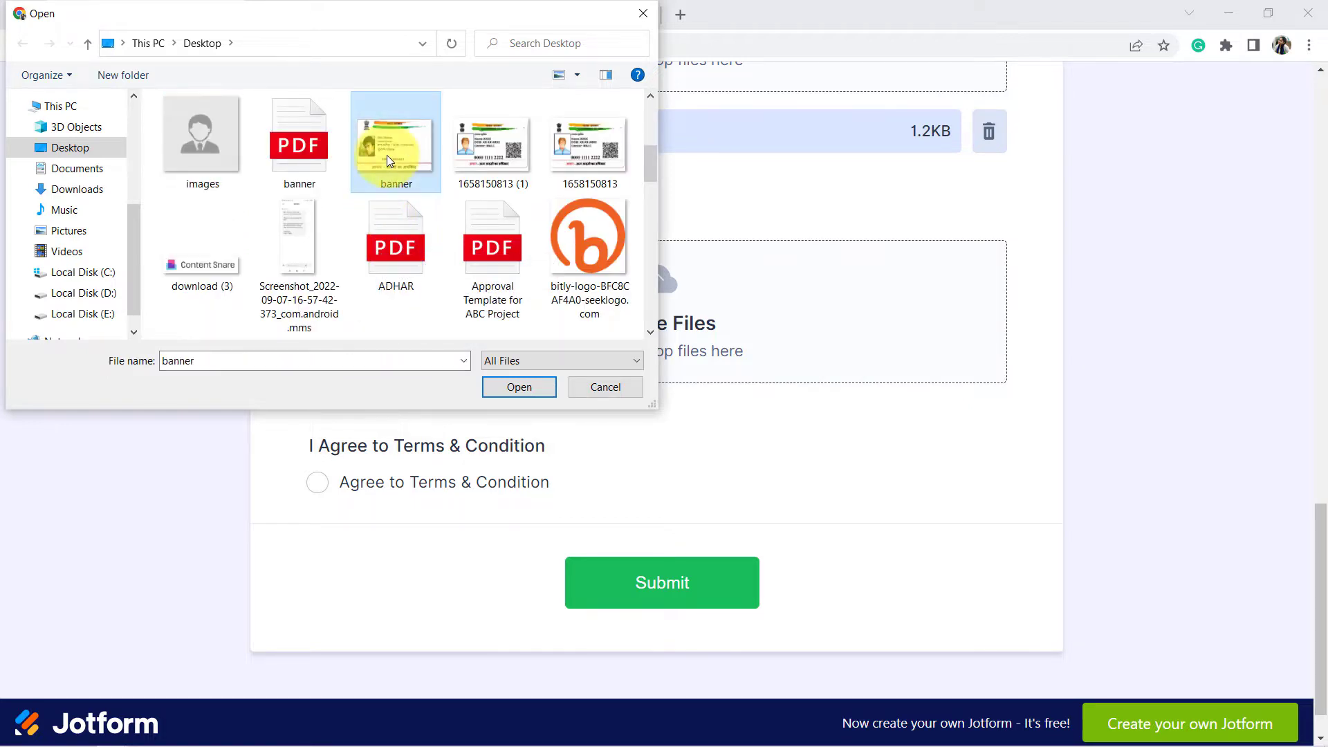
pyautogui.click(519, 386)
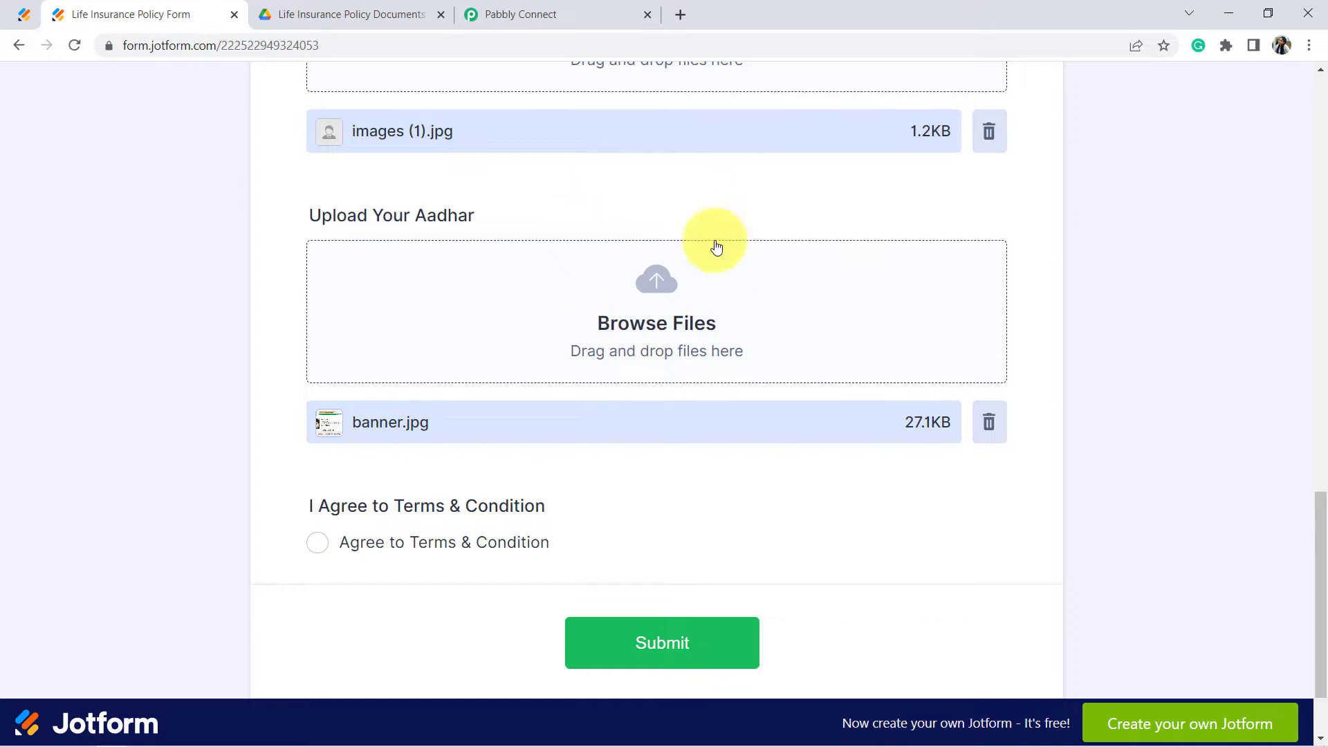
pyautogui.click(317, 544)
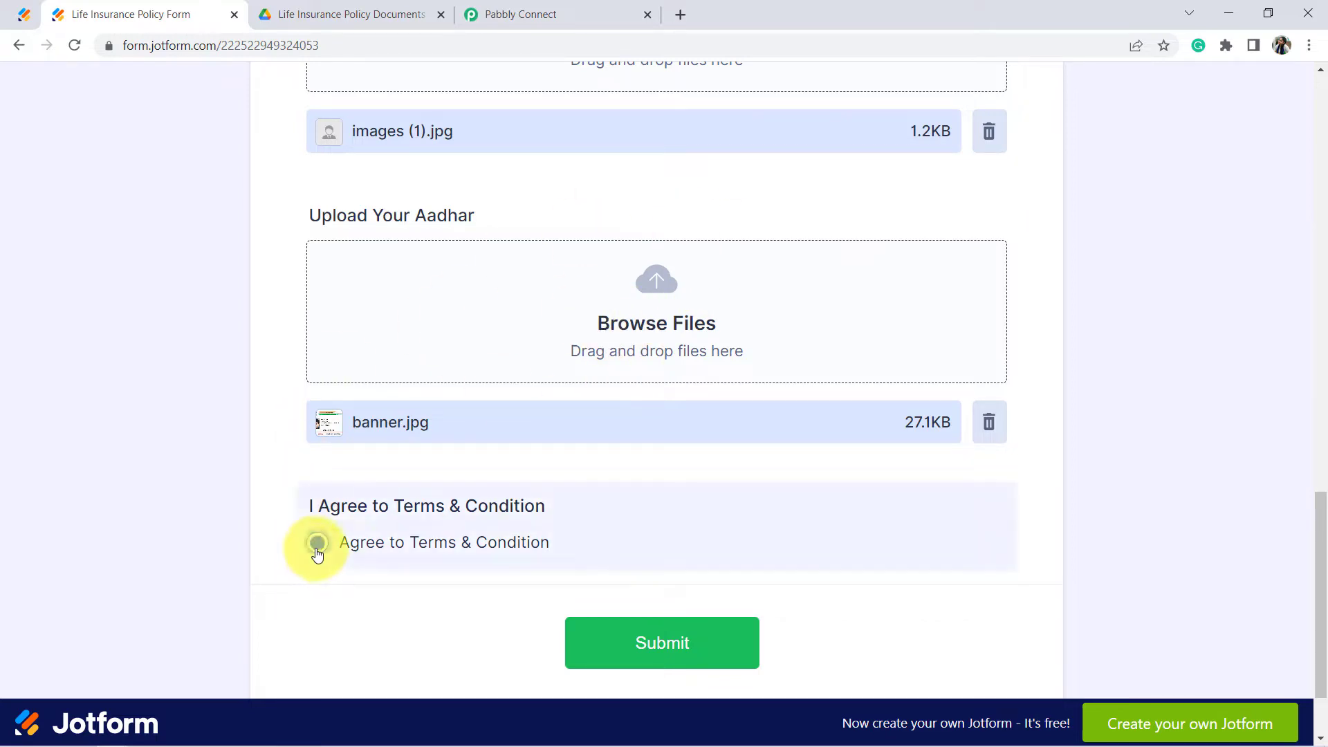
pyautogui.click(634, 646)
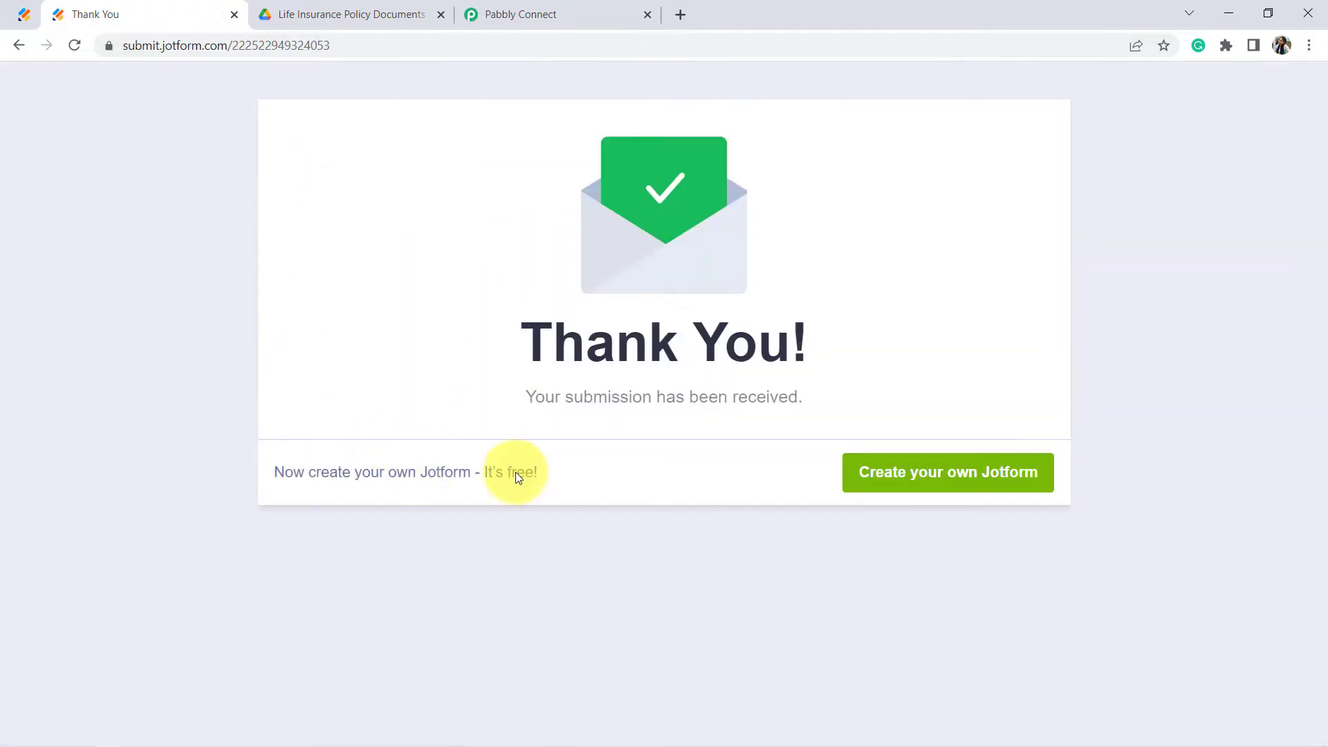
# Step: Scroll through the JotForm response Pabbly Connect received from the test submission
pyautogui.click(566, 8)
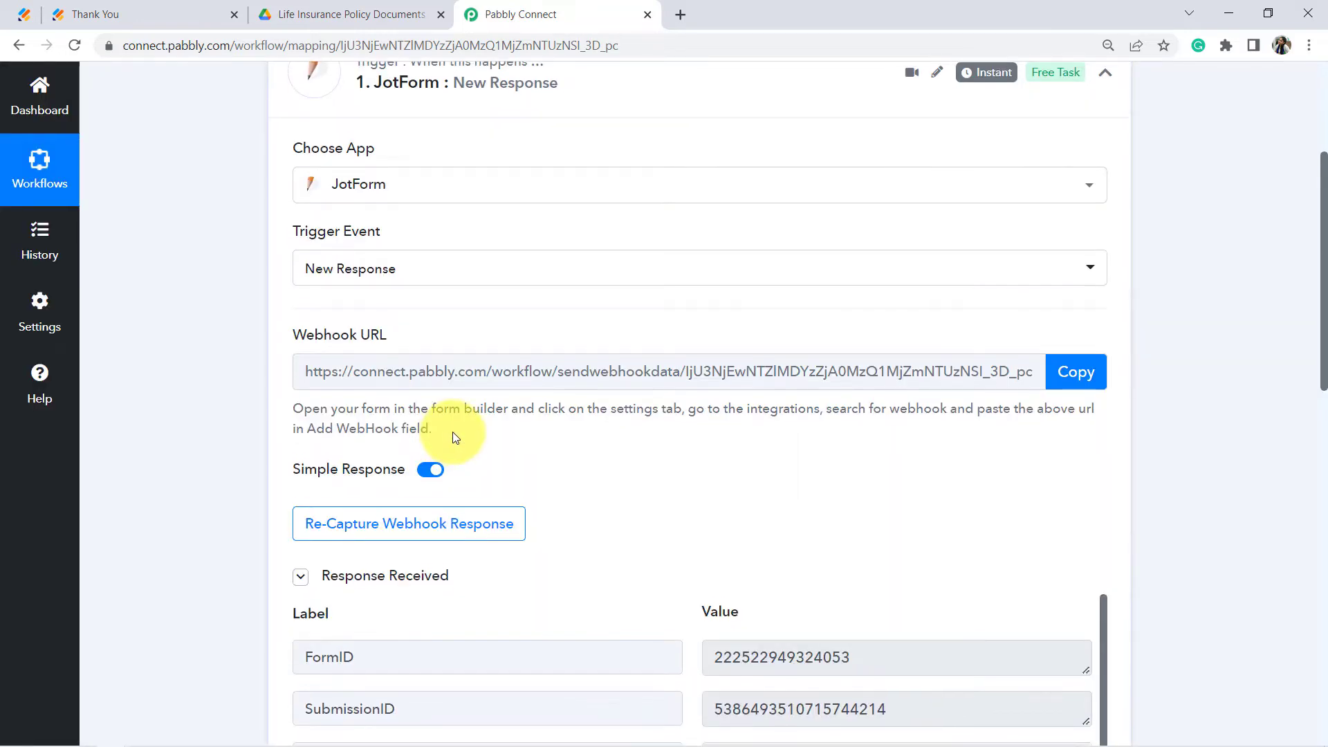
pyautogui.scroll(-6, 415, 359)
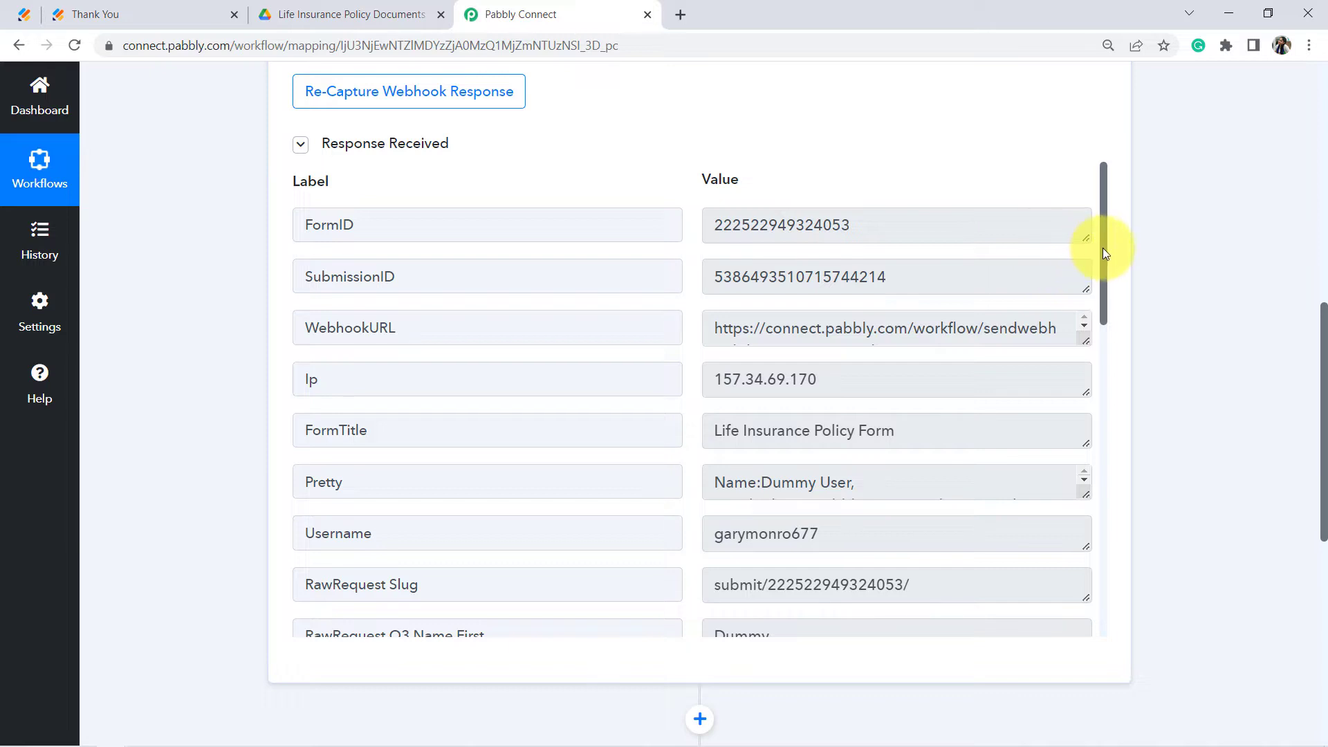
pyautogui.moveTo(1103, 248); pyautogui.dragTo(1113, 296)
pyautogui.moveTo(923, 303); pyautogui.dragTo(690, 320)
pyautogui.moveTo(850, 359); pyautogui.dragTo(738, 365)
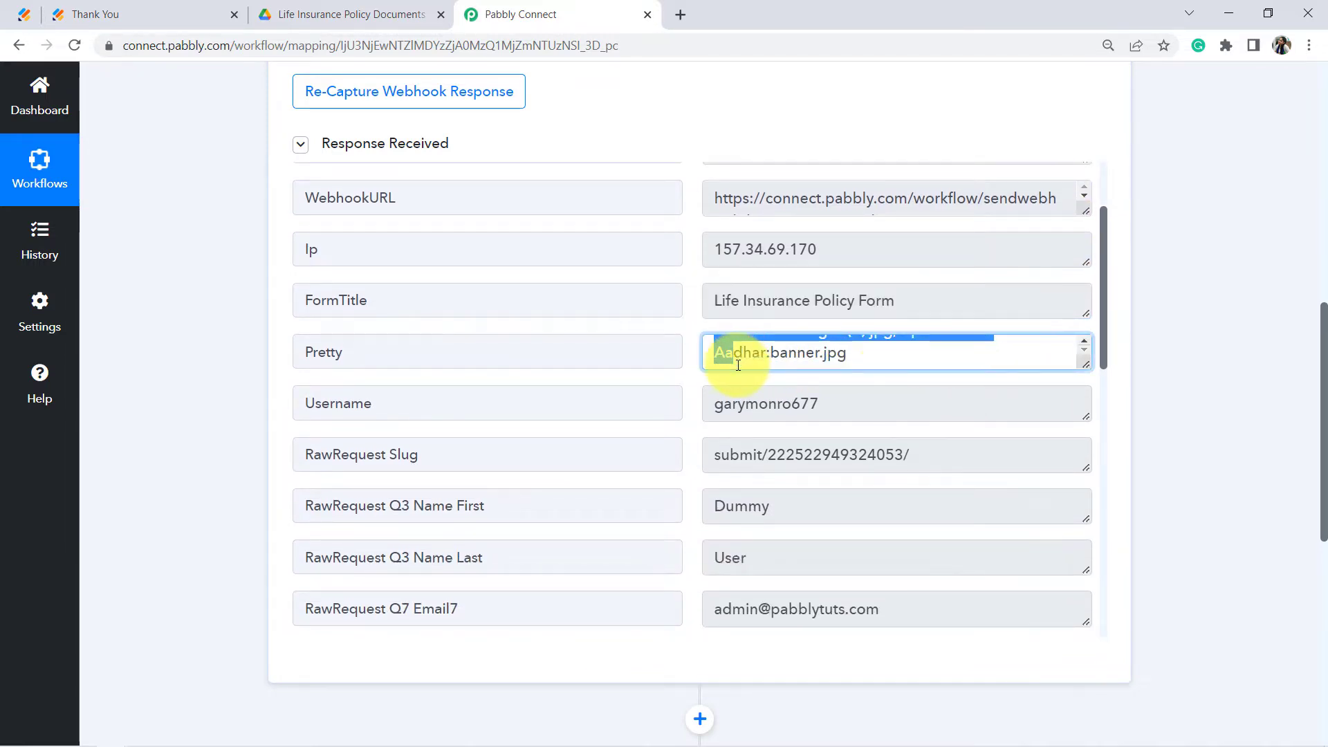
pyautogui.scroll(3, 1082, 340)
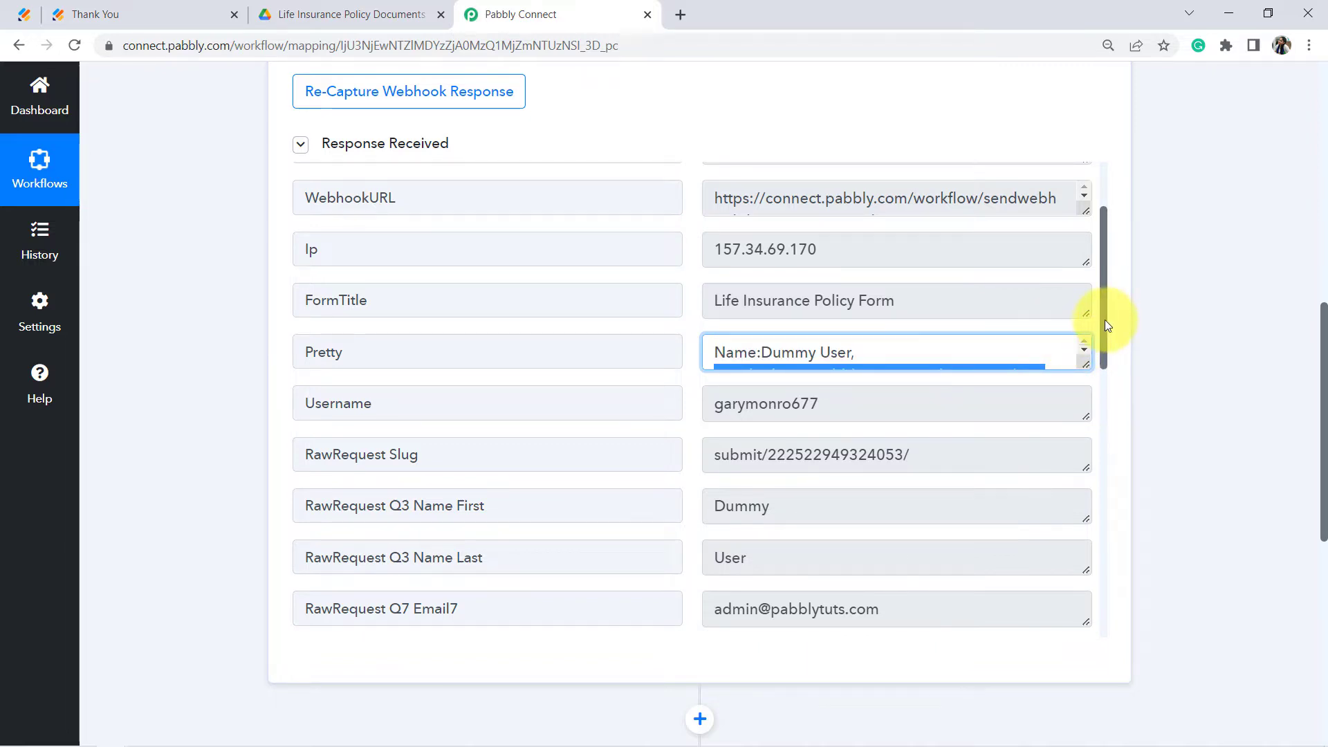
pyautogui.moveTo(1105, 320); pyautogui.dragTo(1100, 375)
# Step: Inspect the received email, phone number and PassportSize photo link values
pyautogui.moveTo(844, 449); pyautogui.dragTo(674, 453)
pyautogui.moveTo(825, 498); pyautogui.dragTo(688, 504)
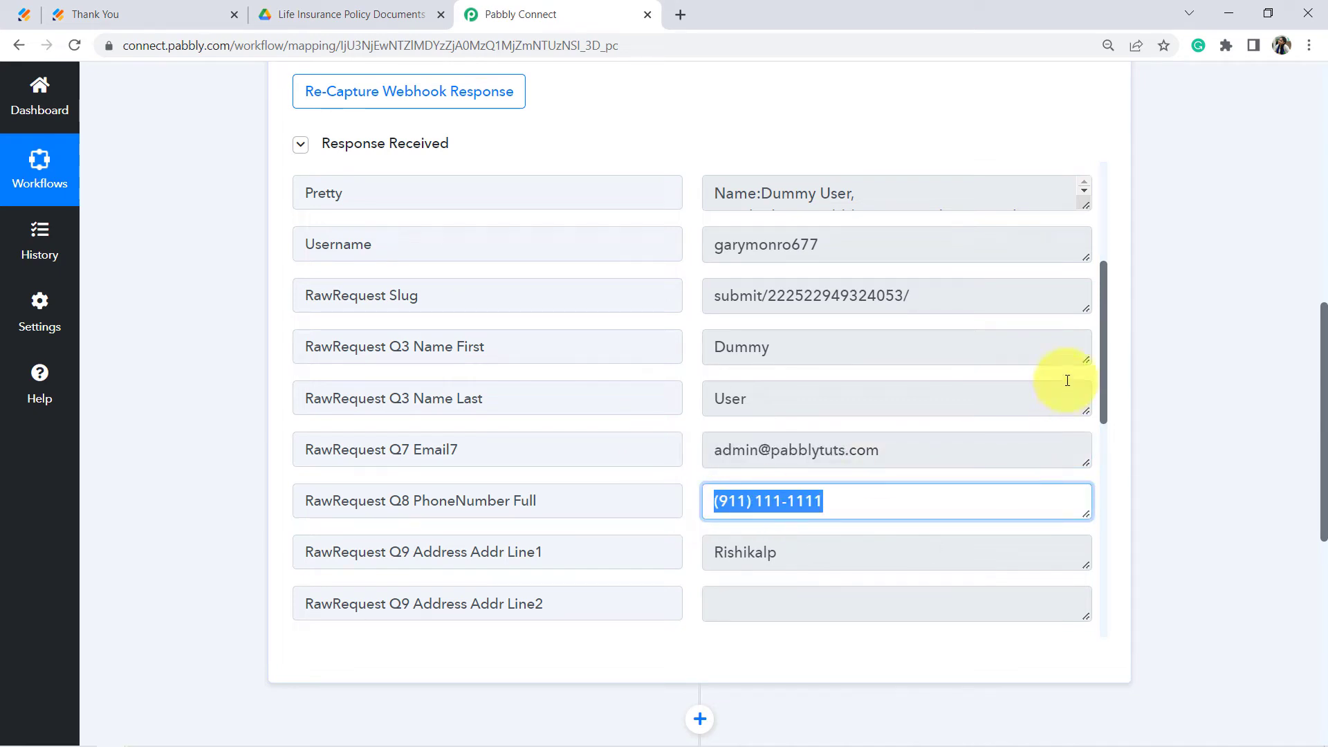
pyautogui.moveTo(1102, 339); pyautogui.dragTo(1095, 607)
pyautogui.moveTo(398, 502); pyautogui.dragTo(597, 507)
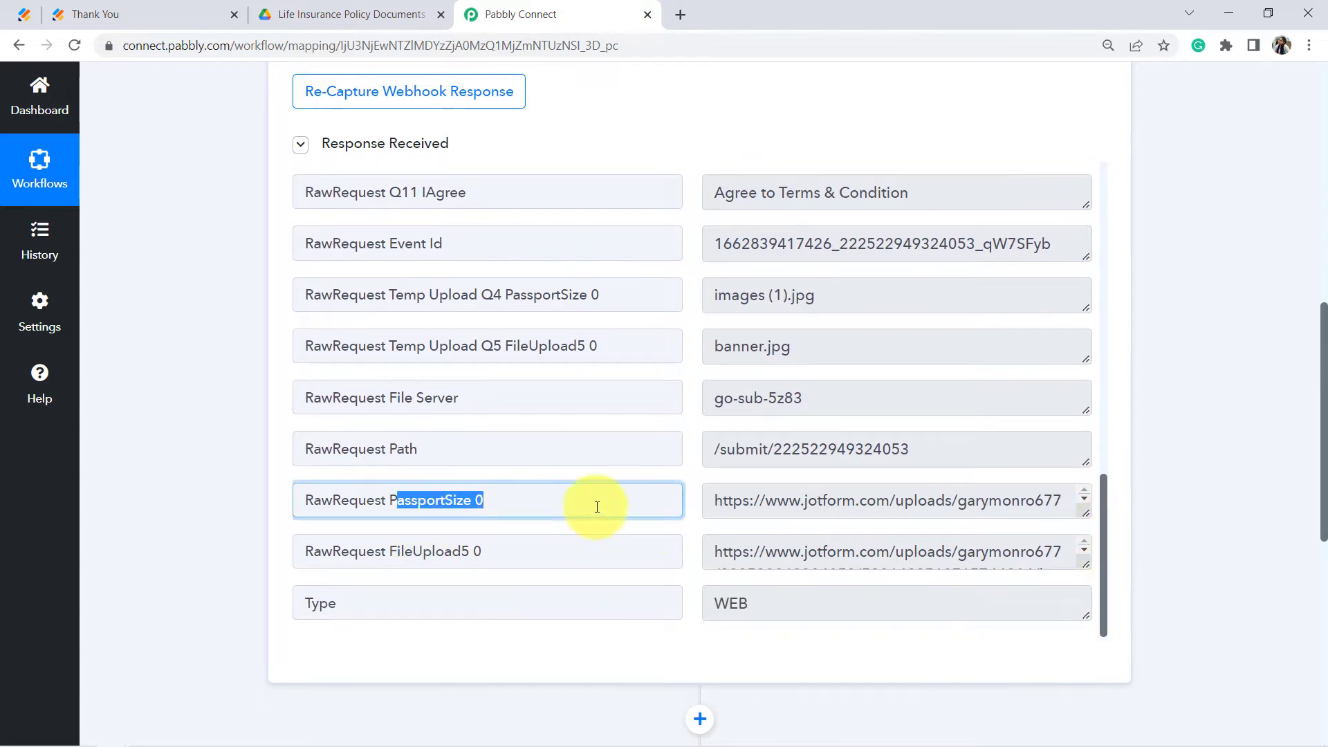
pyautogui.click(1087, 515)
pyautogui.scroll(-2, 1086, 546)
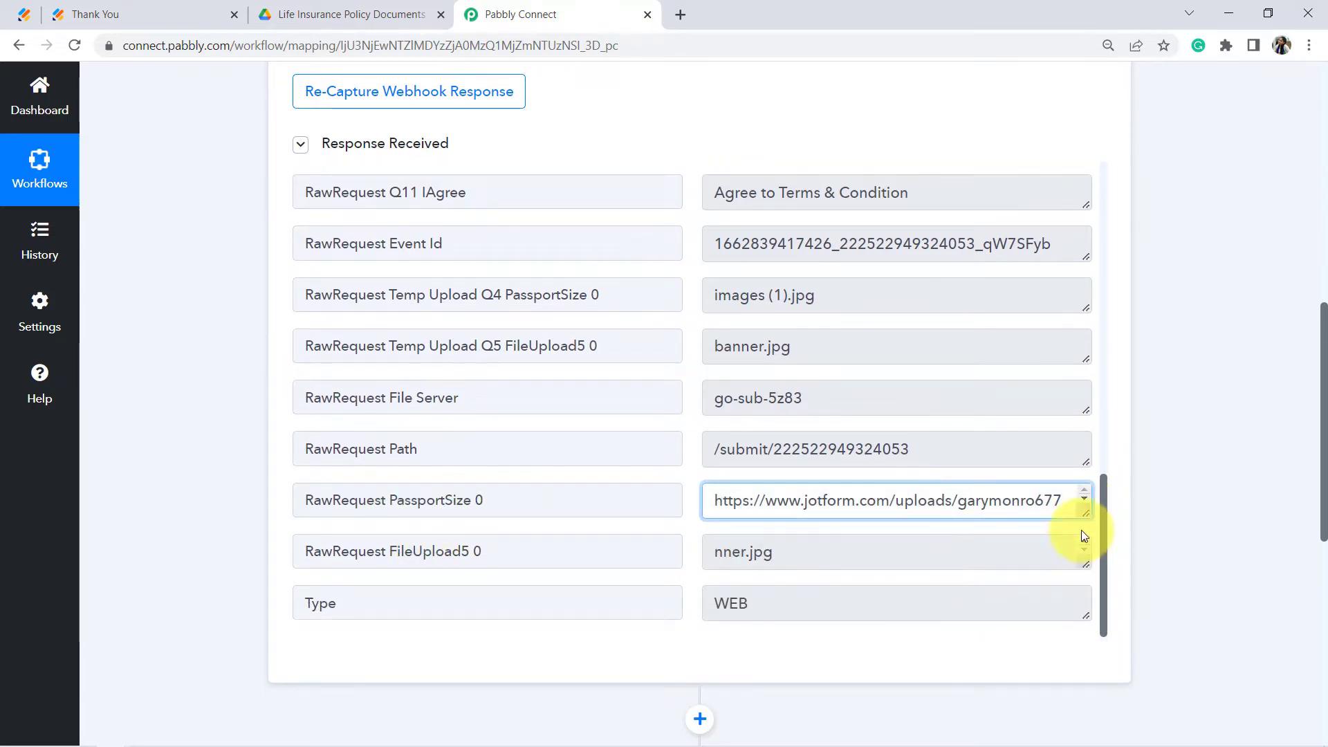
pyautogui.scroll(-3, 1106, 319)
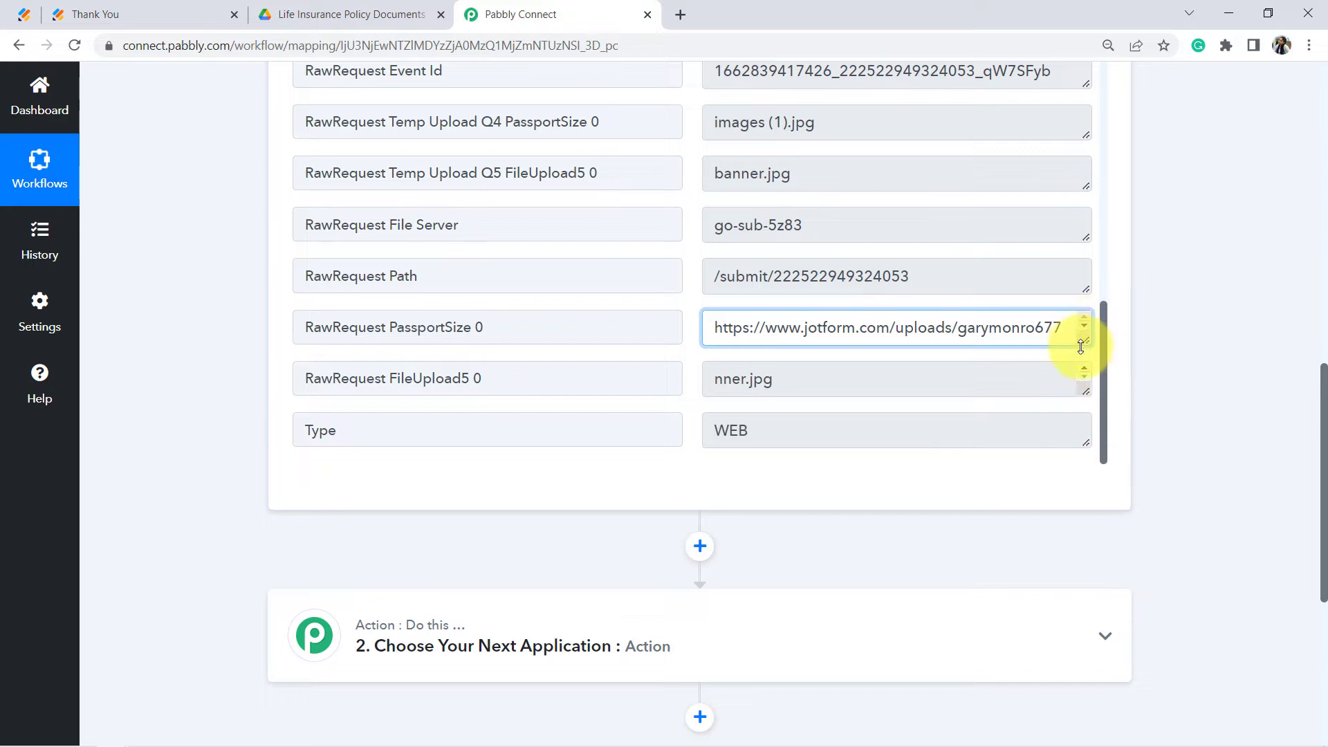
pyautogui.moveTo(1081, 346); pyautogui.dragTo(1072, 409)
# Step: Open the passport photo link in a new tab, then cancel its download and return to Pabbly
pyautogui.tripleClick(995, 378)
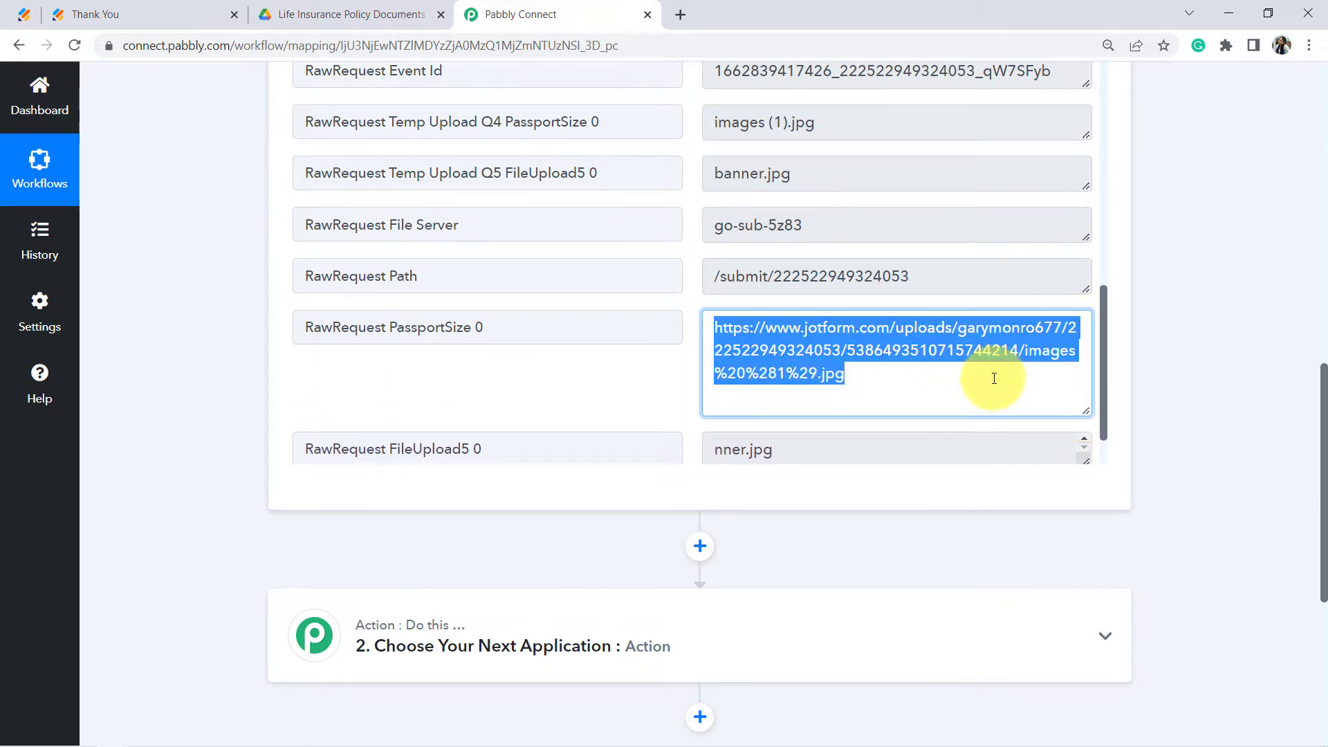
pyautogui.hotkey('ctrl', 'c')
pyautogui.hotkey('ctrl', 't')
pyautogui.hotkey('ctrl', 'v')
pyautogui.press('Return')
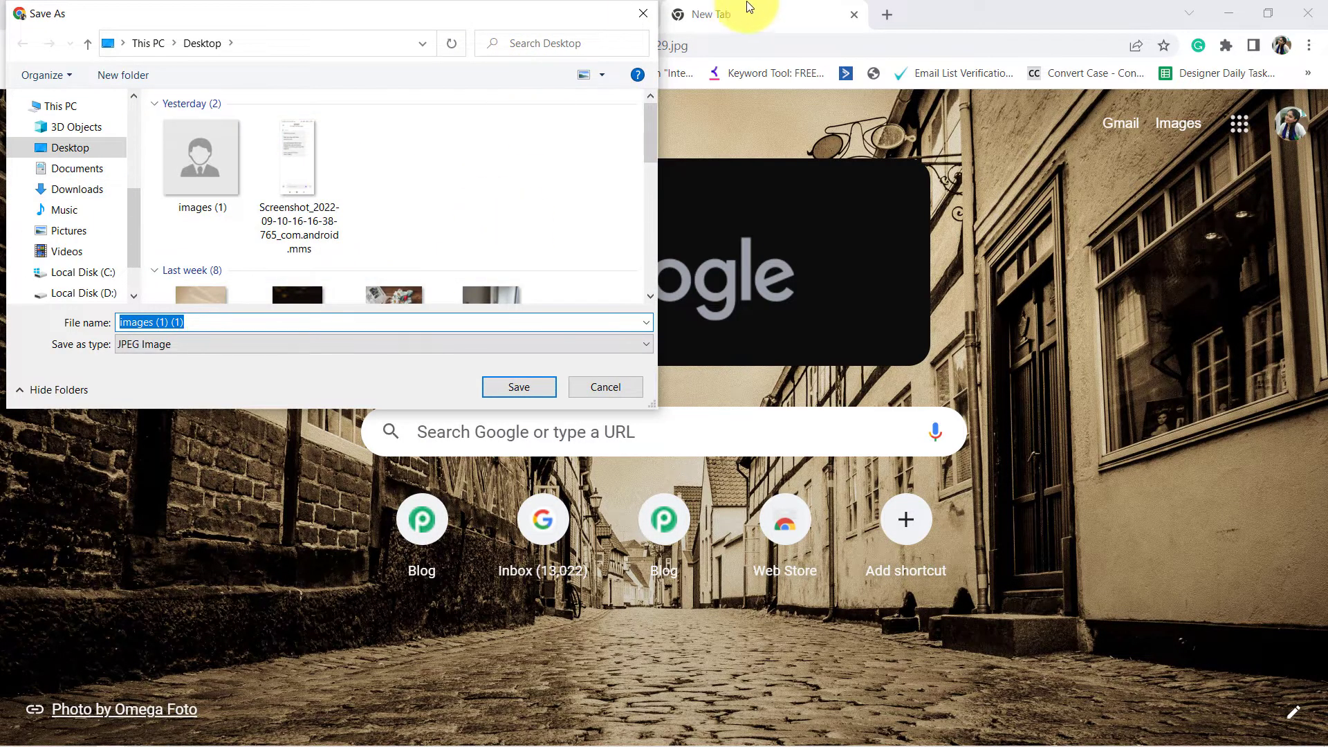
pyautogui.click(639, 14)
pyautogui.click(509, 13)
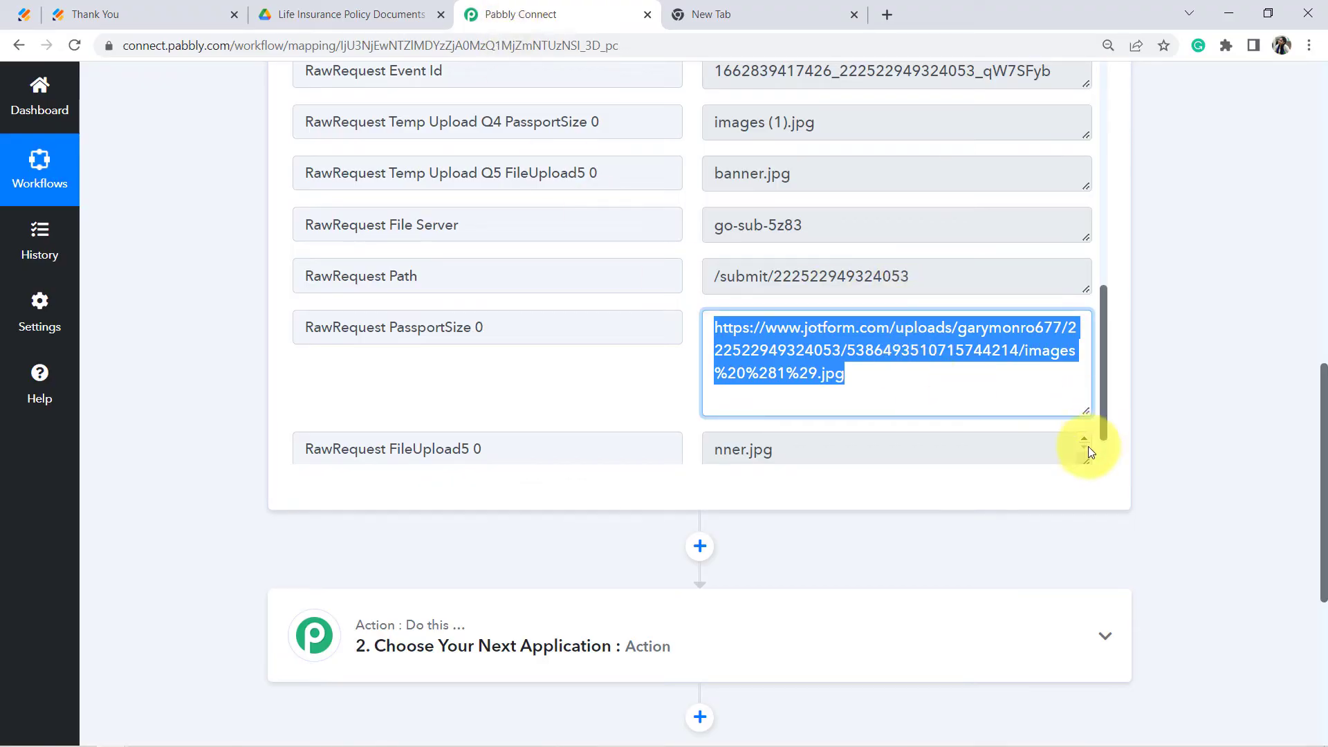
# Step: Open the FileUpload5 Aadhar link in a new tab and save it as banner (1).jpg
pyautogui.scroll(2, 1088, 453)
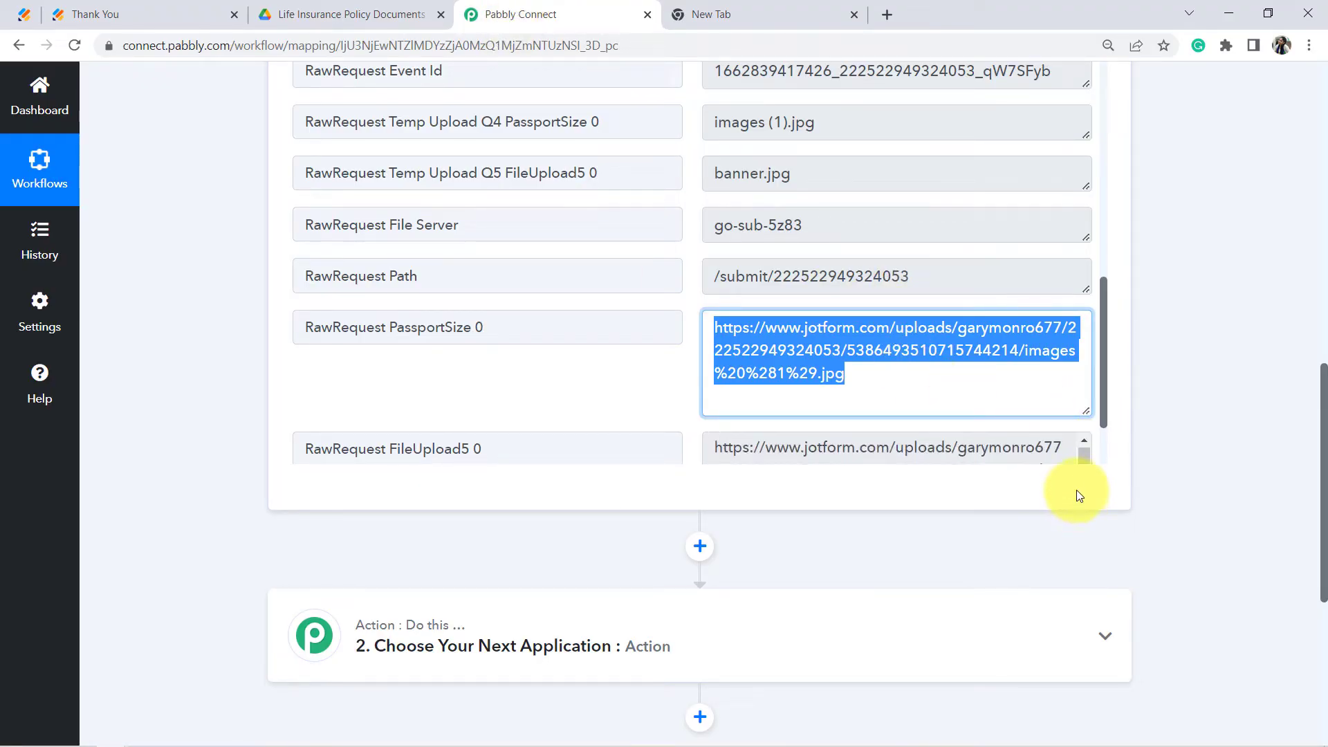
pyautogui.scroll(-2, 1103, 389)
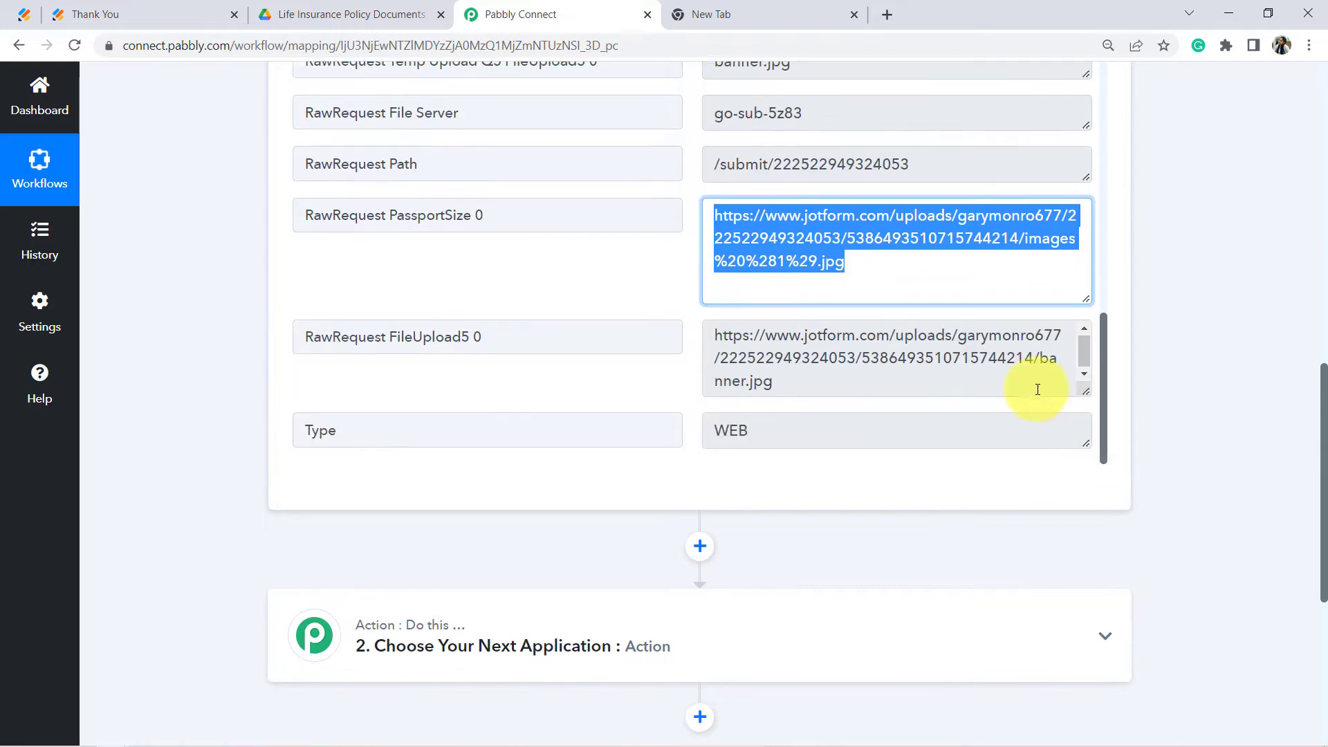
pyautogui.click(951, 376)
pyautogui.hotkey('ctrl', 'a')
pyautogui.hotkey('ctrl', 'c')
pyautogui.hotkey('ctrl', 't')
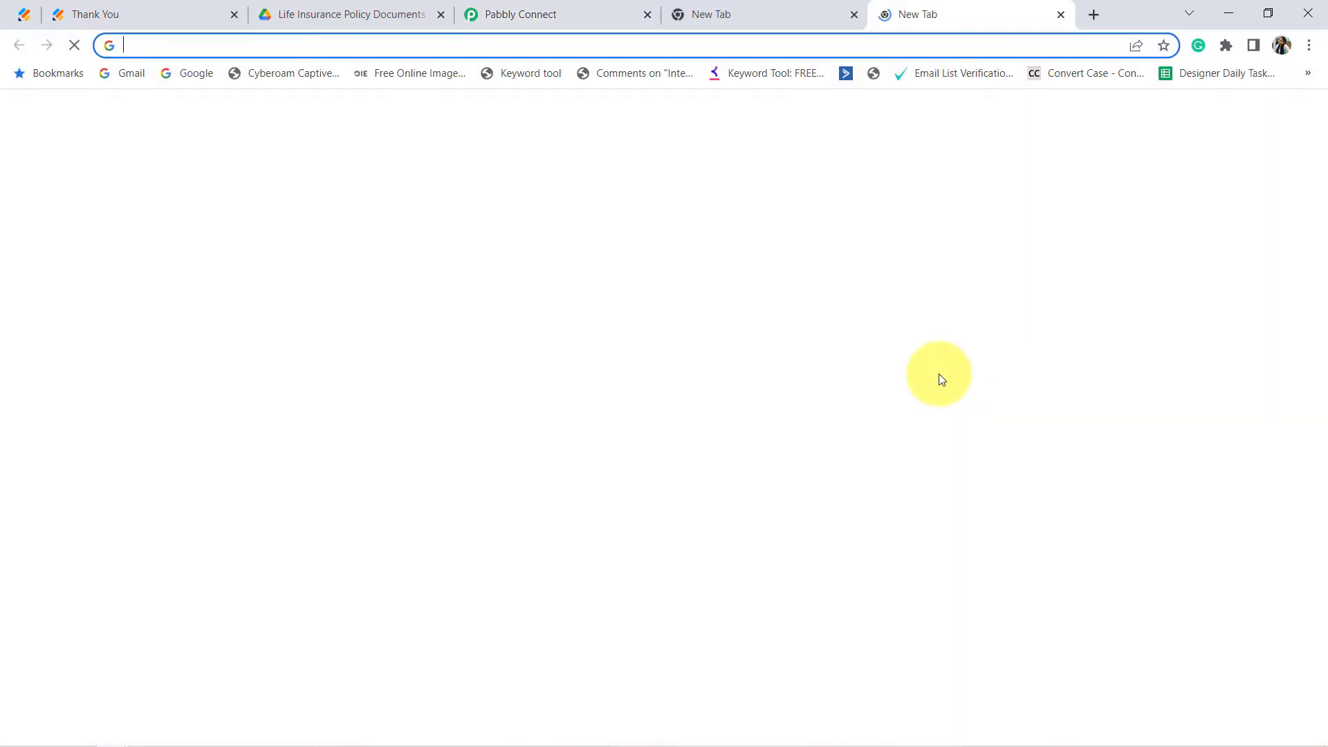
pyautogui.hotkey('ctrl', 'v')
pyautogui.press('Return')
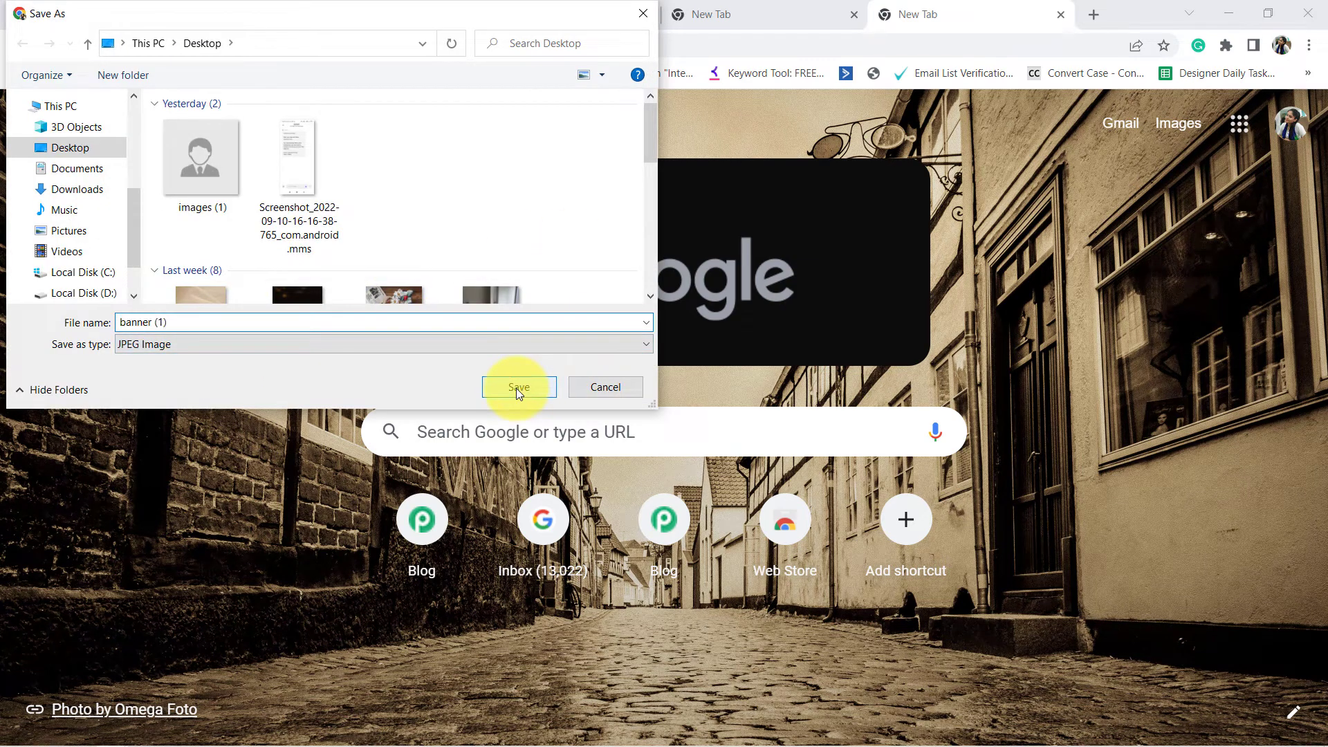
pyautogui.click(518, 387)
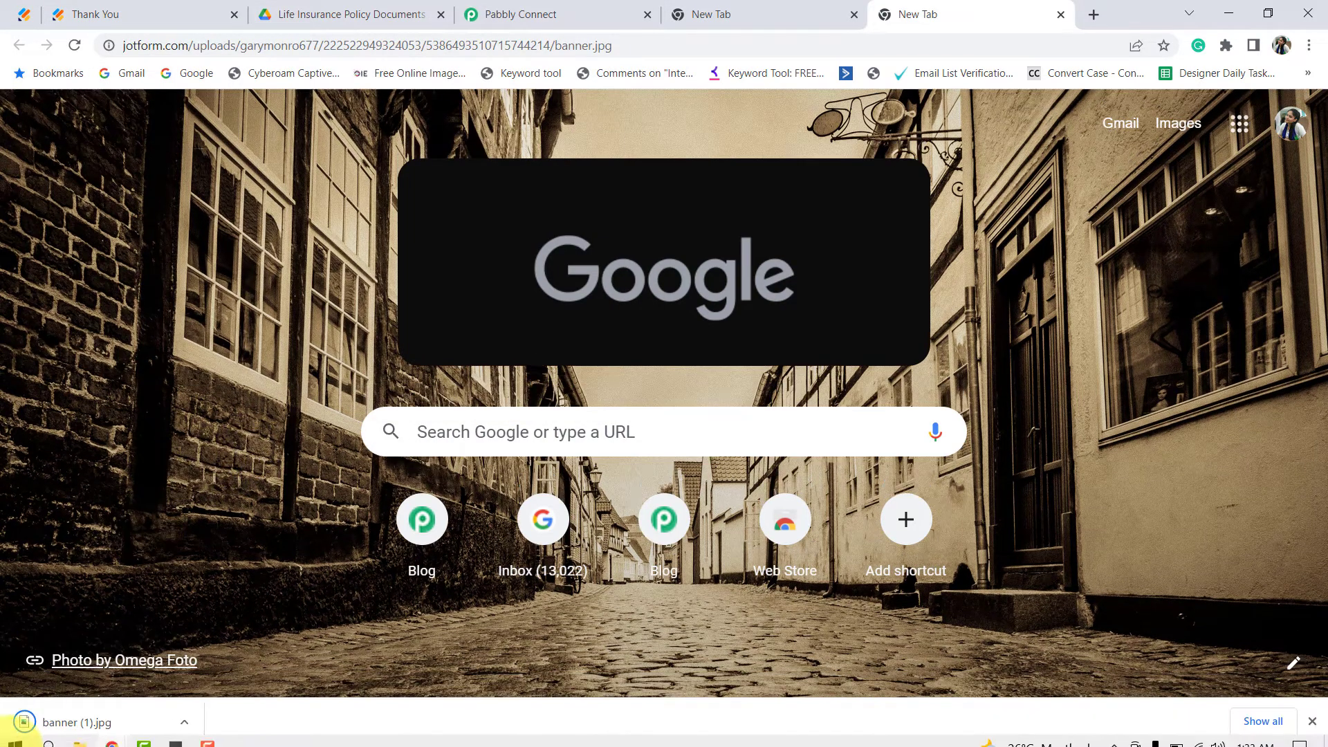
# Step: Open the downloaded banner (1).jpg from its folder to confirm it shows the Aadhar card
pyautogui.click(184, 722)
pyautogui.click(219, 662)
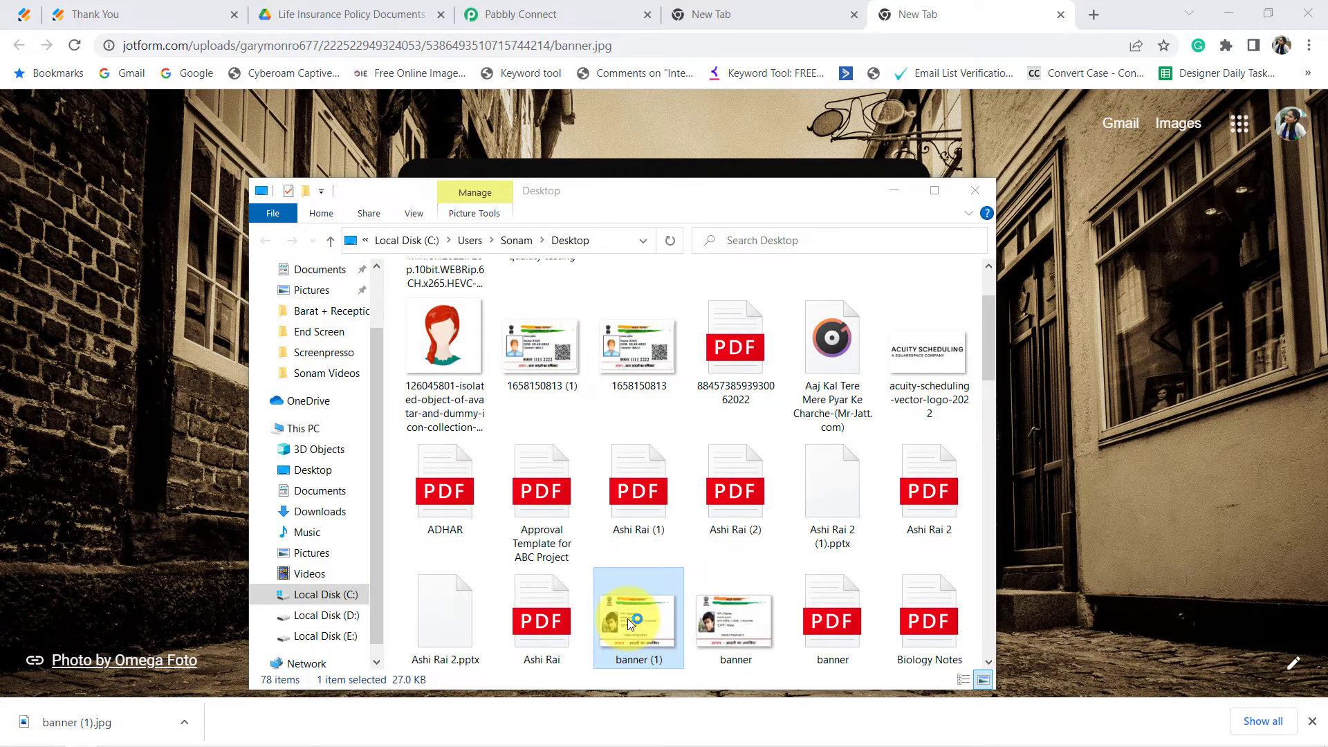
pyautogui.doubleClick(628, 618)
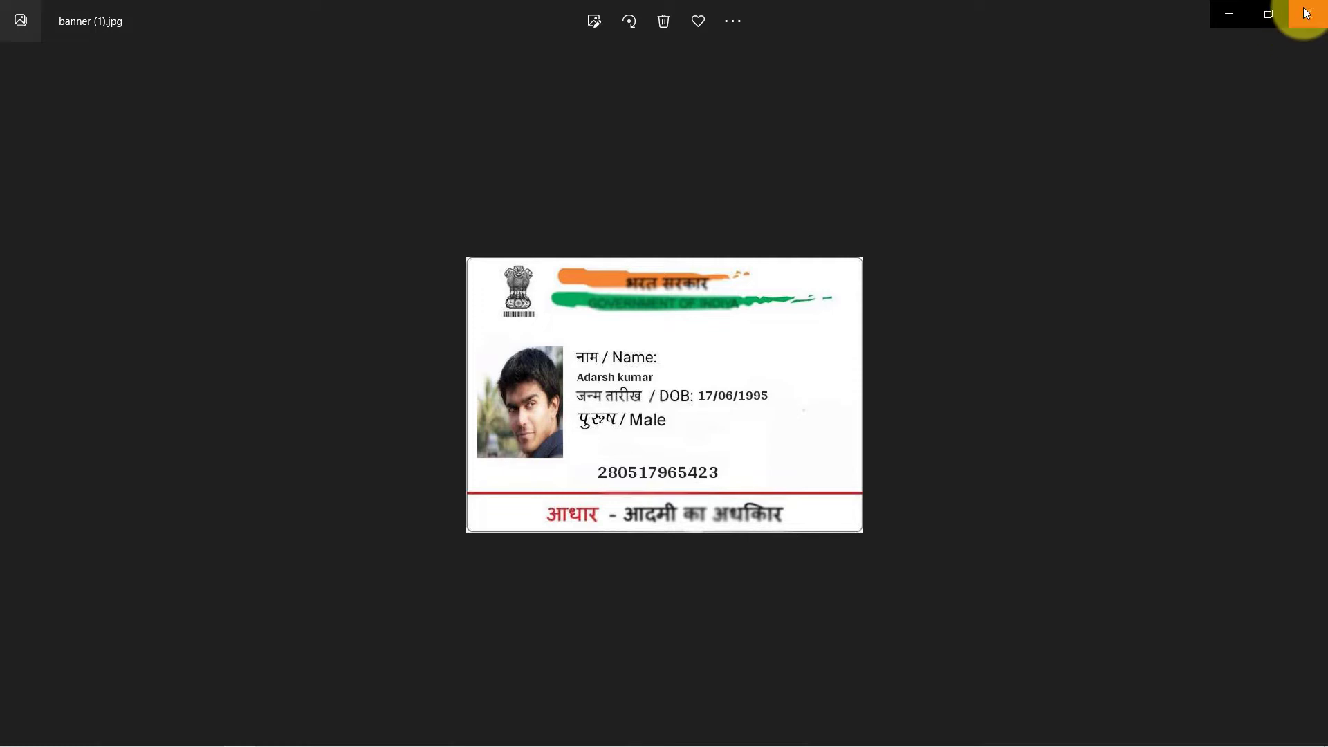
pyautogui.click(1303, 17)
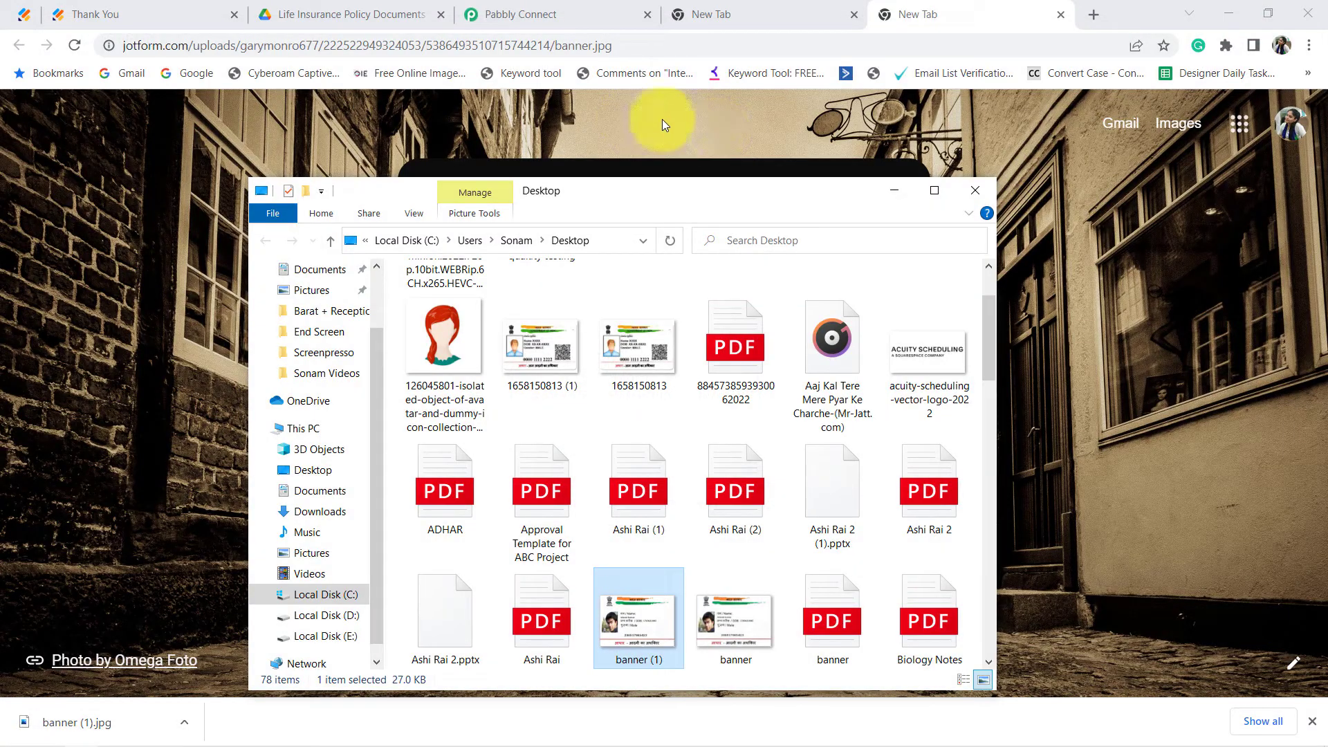
pyautogui.click(974, 191)
pyautogui.click(532, 16)
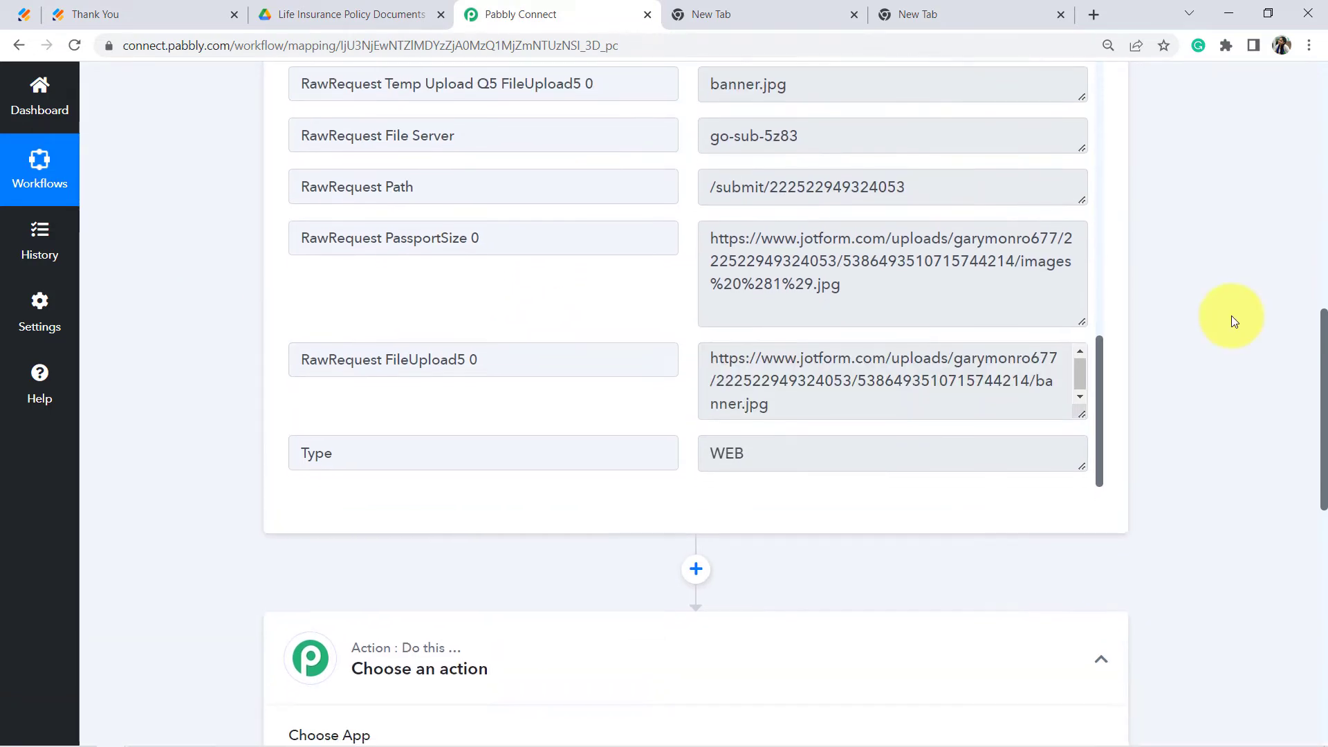
# Step: Choose Google Drive as the action app with the Create a Sub Folder event
pyautogui.scroll(-5, 1232, 316)
pyautogui.scroll(-2, 1231, 321)
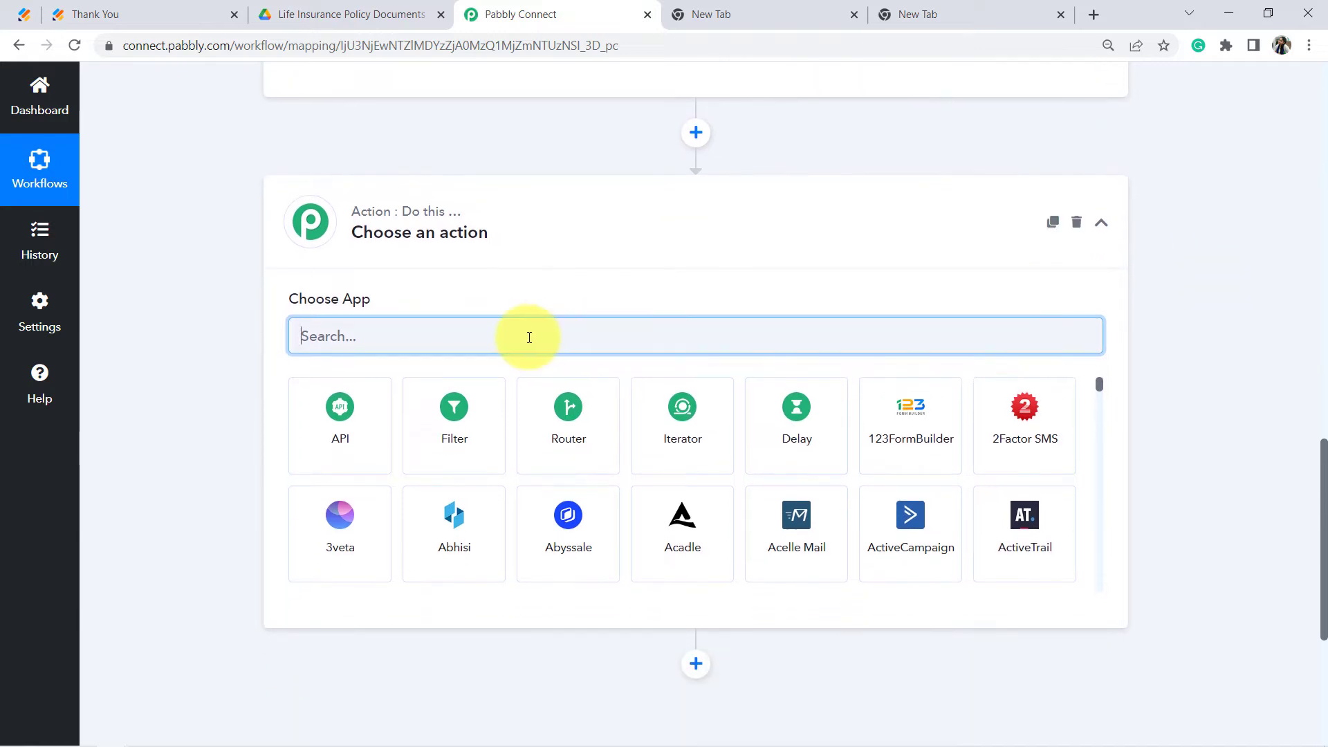
pyautogui.write('google drive')
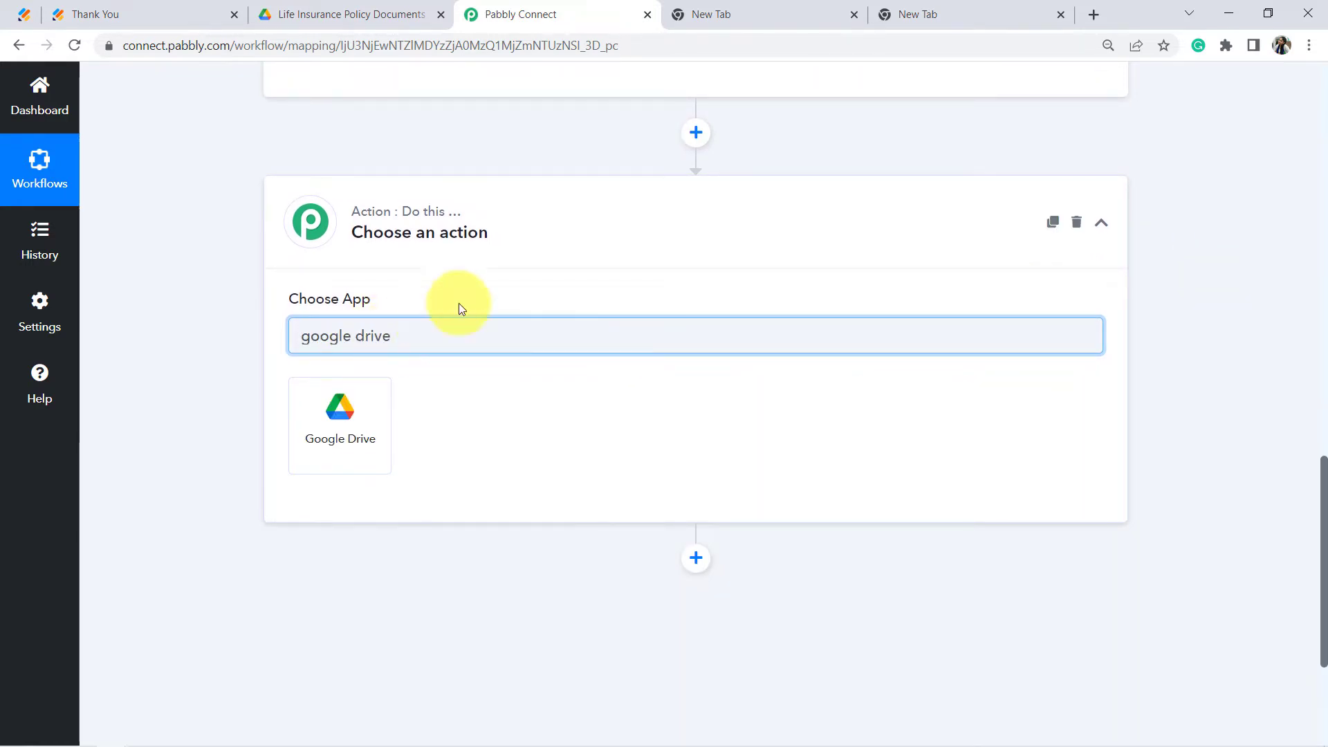
pyautogui.click(322, 447)
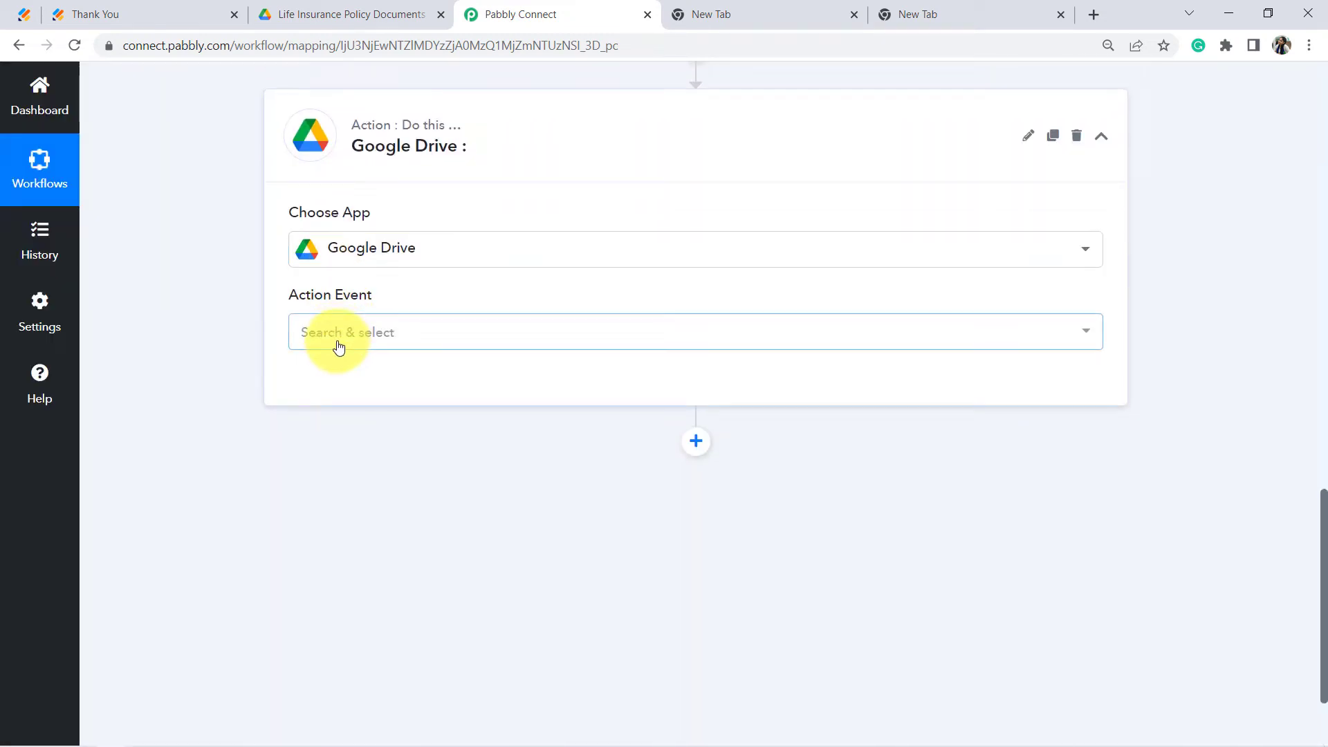
pyautogui.click(400, 337)
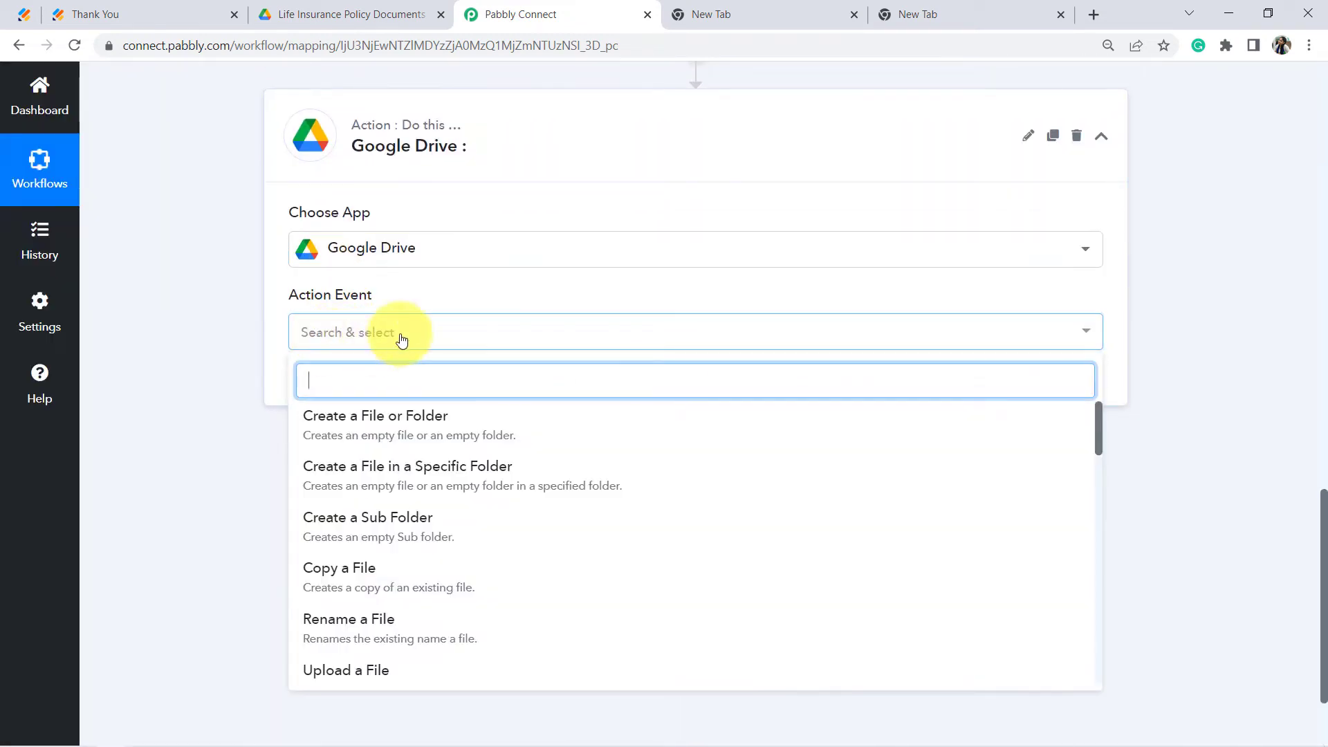
pyautogui.write('crea')
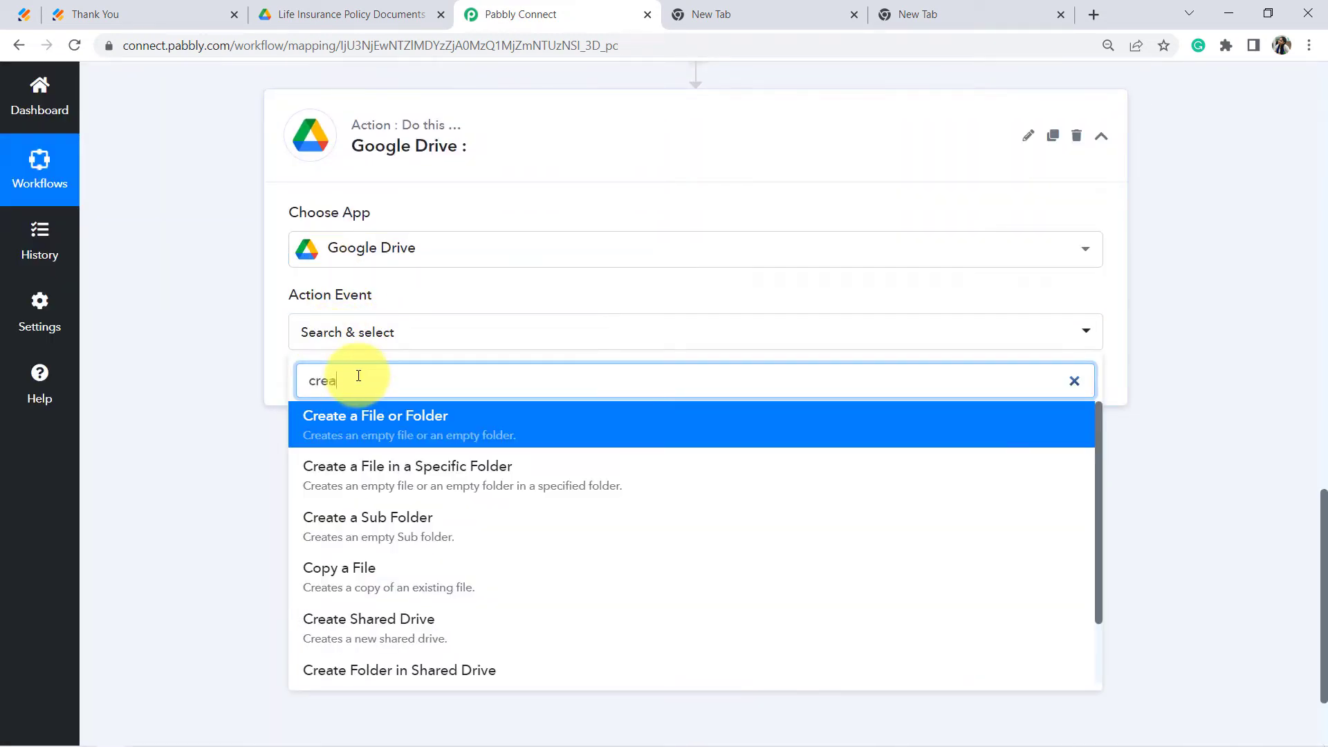
pyautogui.write('t')
pyautogui.click(363, 531)
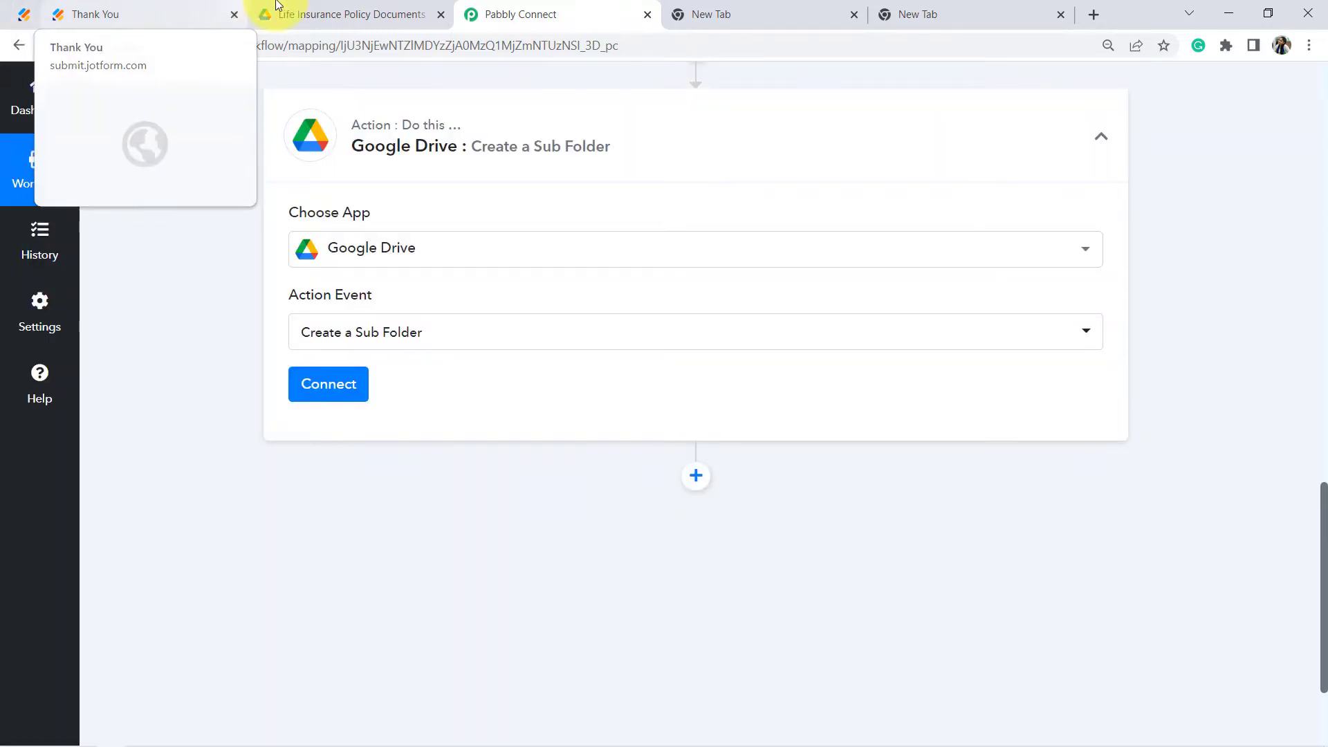
pyautogui.click(276, 7)
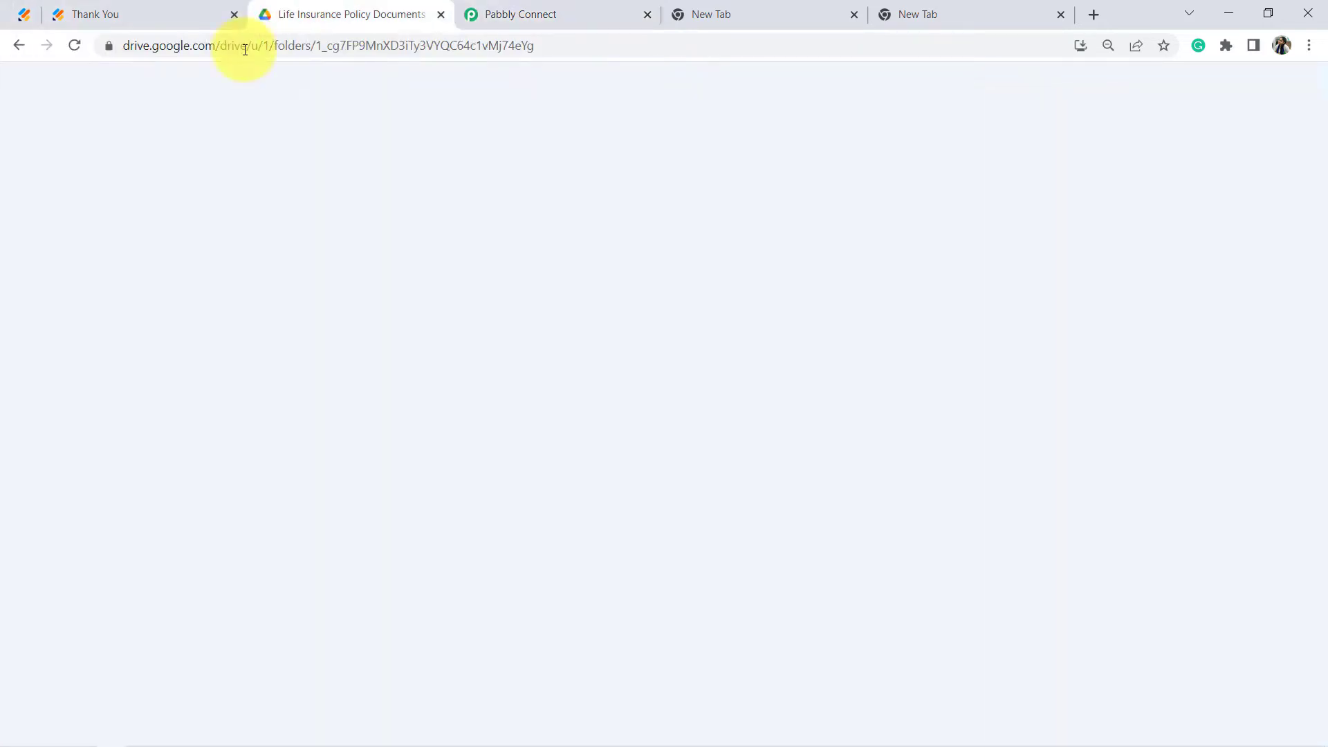
# Step: Go up to My Drive and open the empty Life Insurance Policy Documents folder
pyautogui.click(269, 142)
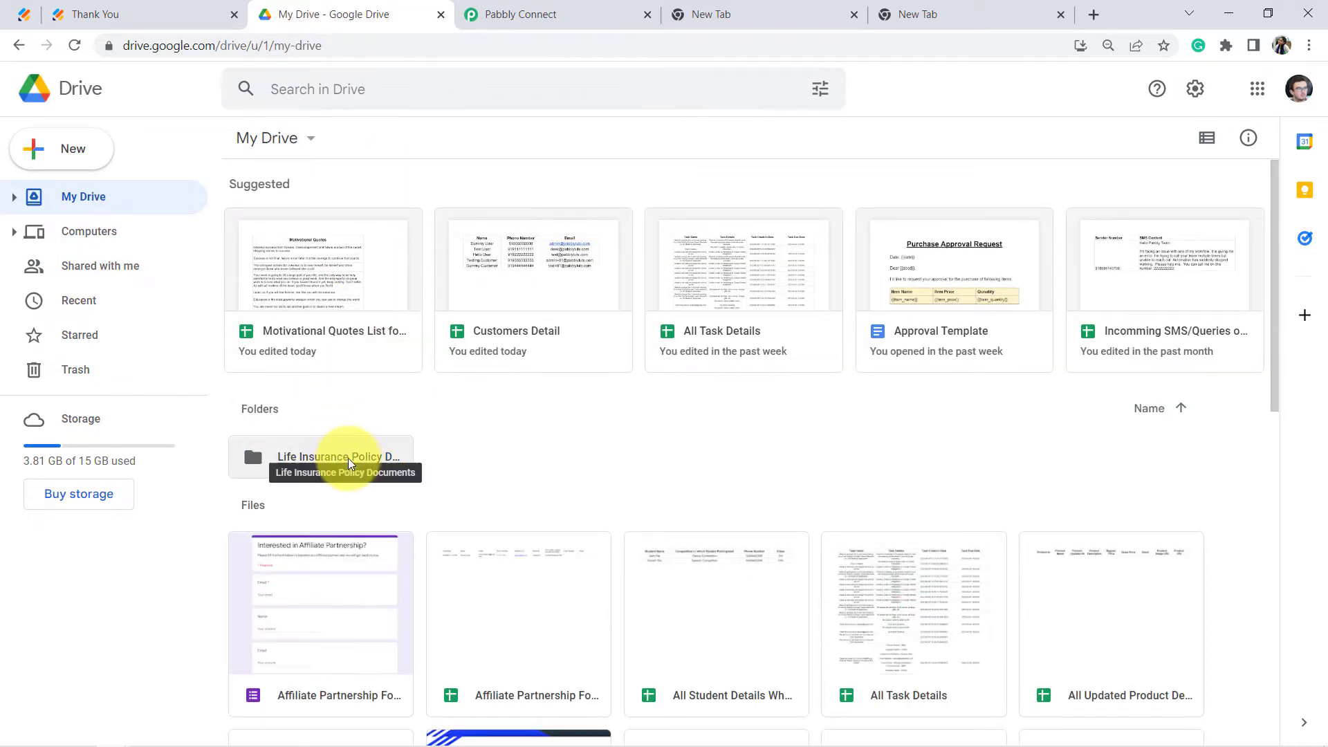
pyautogui.doubleClick(347, 458)
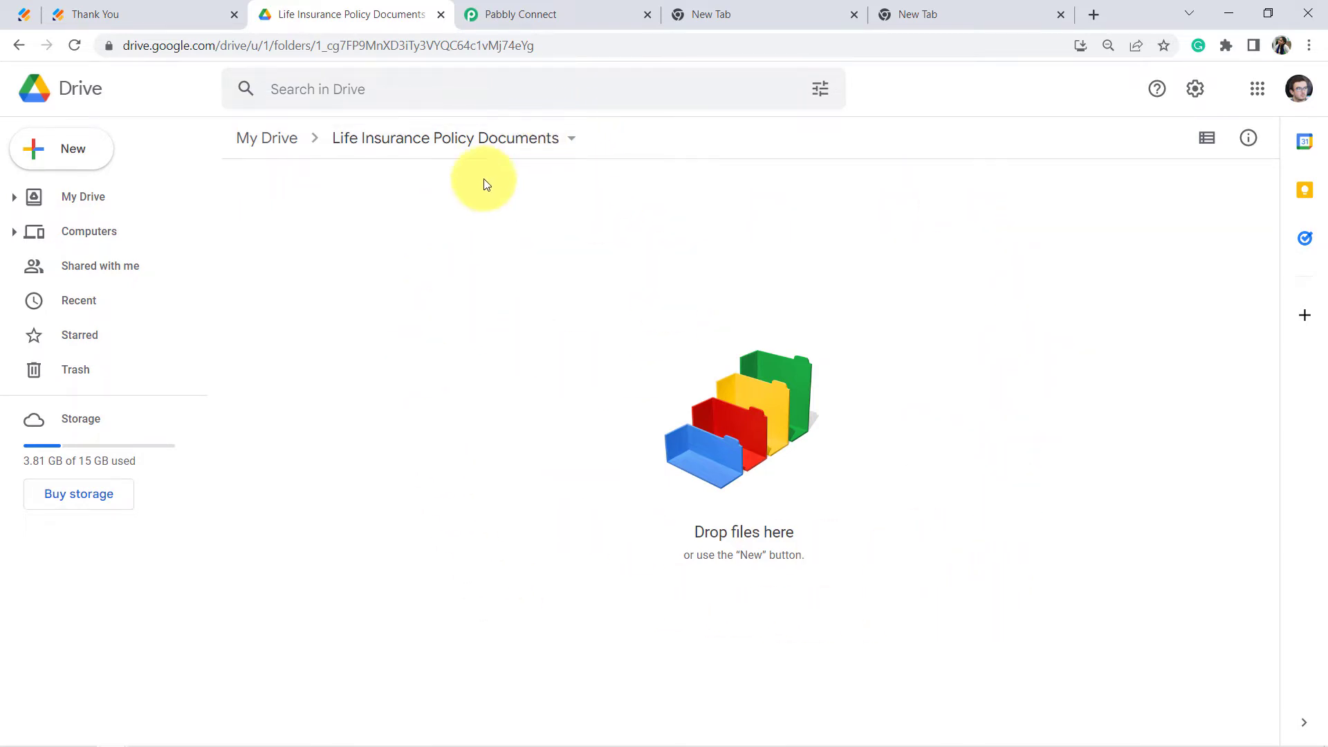
# Step: Add a new Google Drive connection to the action and authorise it with the Google account
pyautogui.click(537, 13)
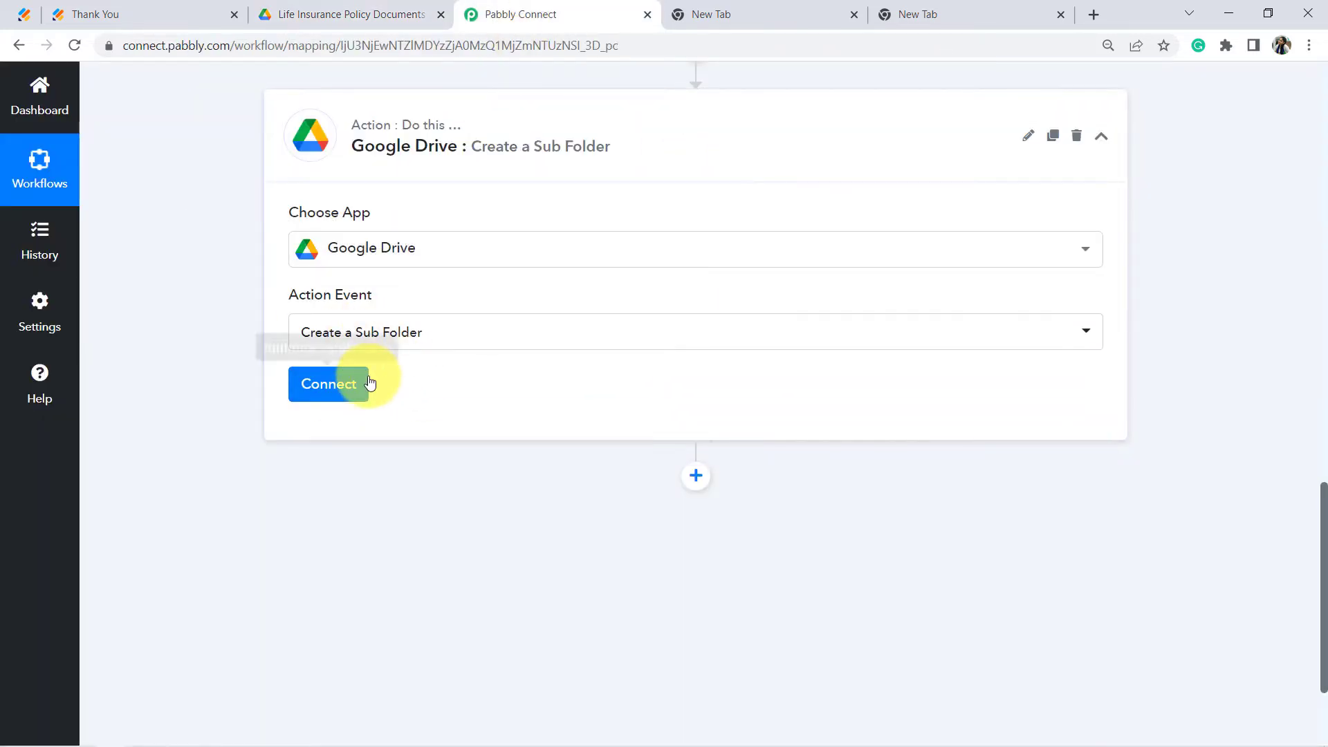
pyautogui.click(325, 384)
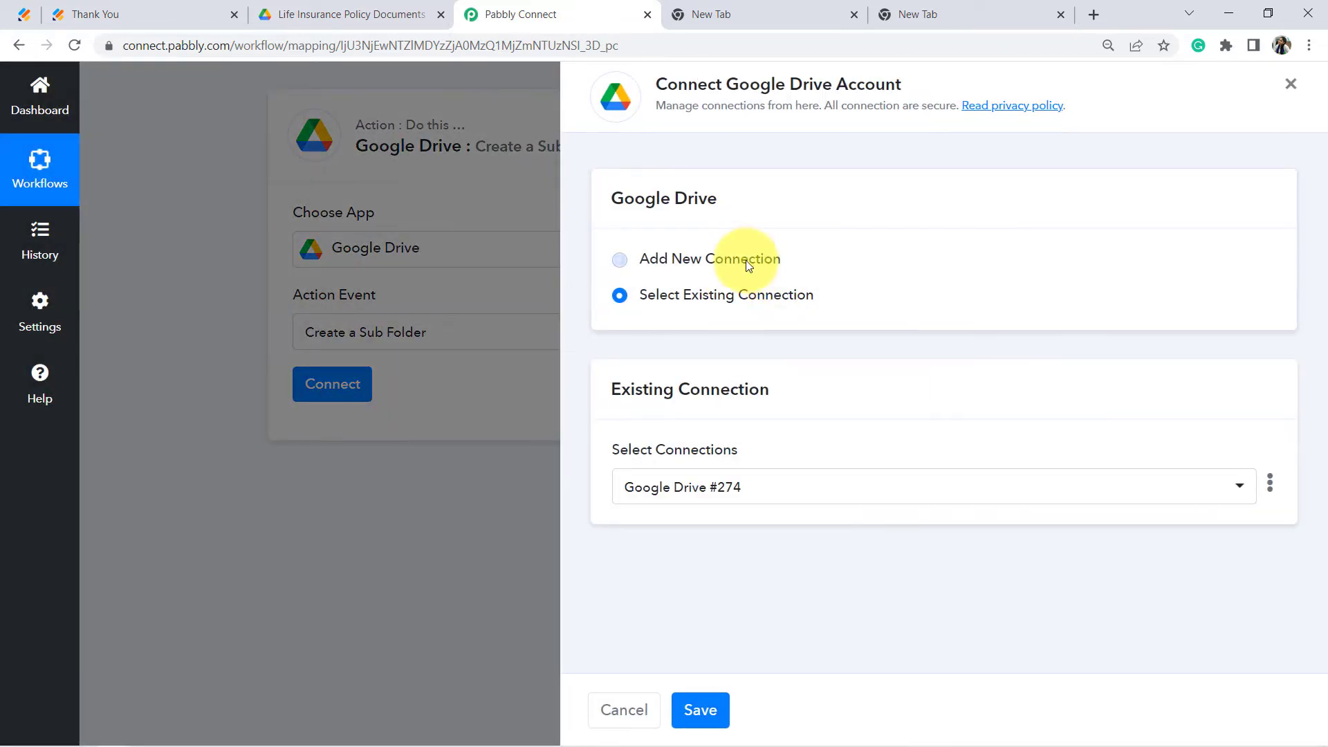
pyautogui.click(748, 267)
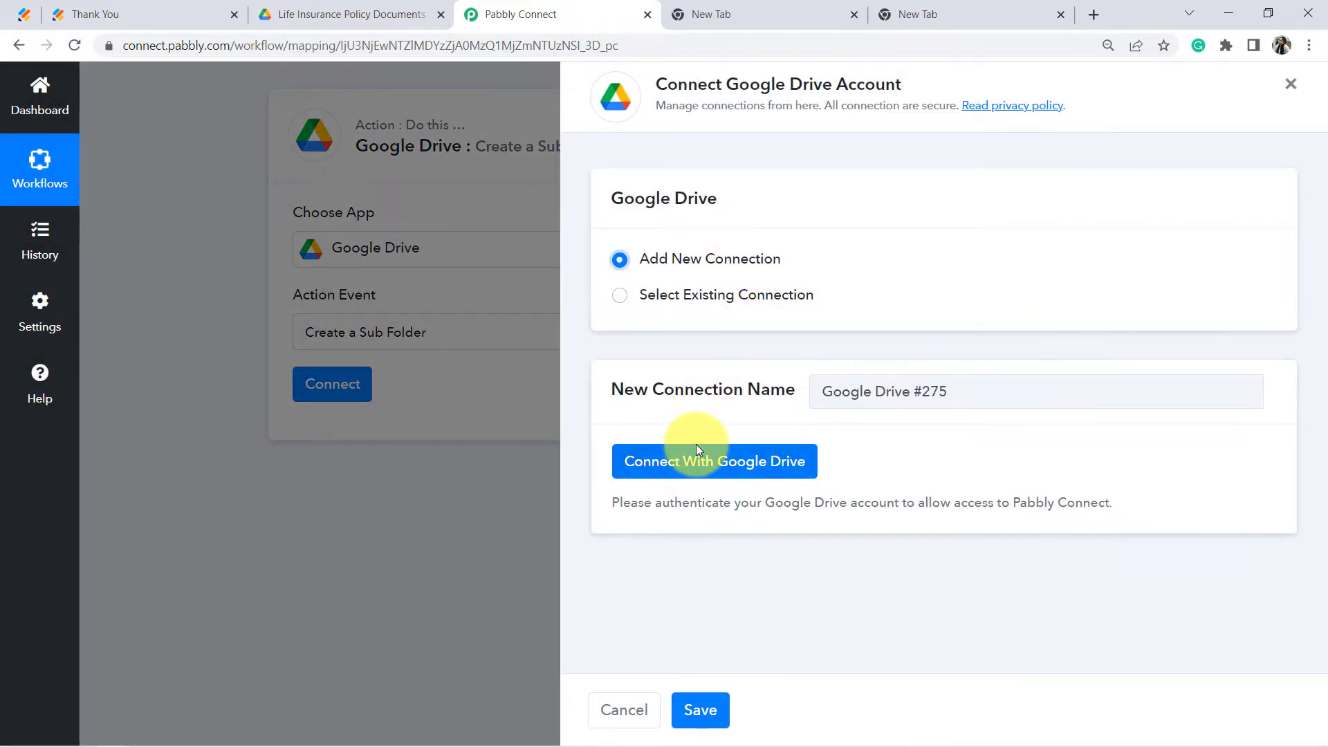
pyautogui.click(697, 462)
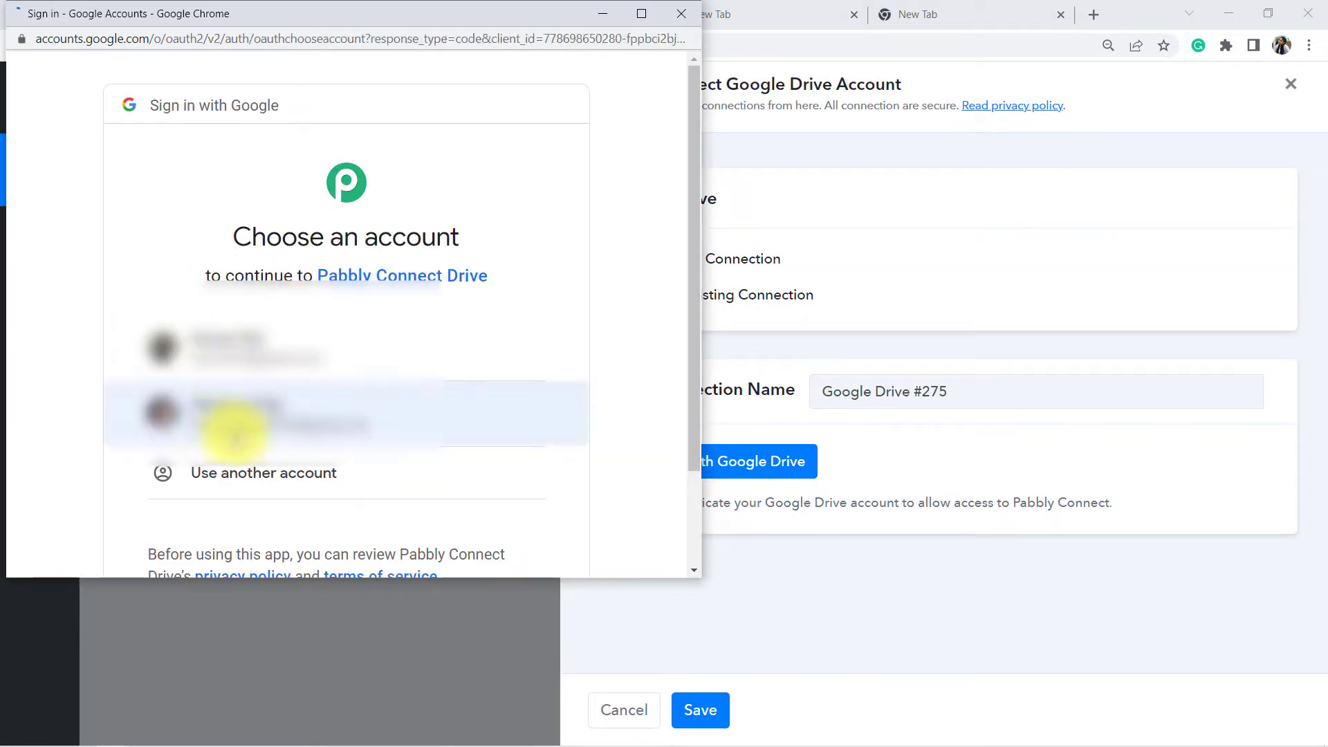
pyautogui.click(217, 420)
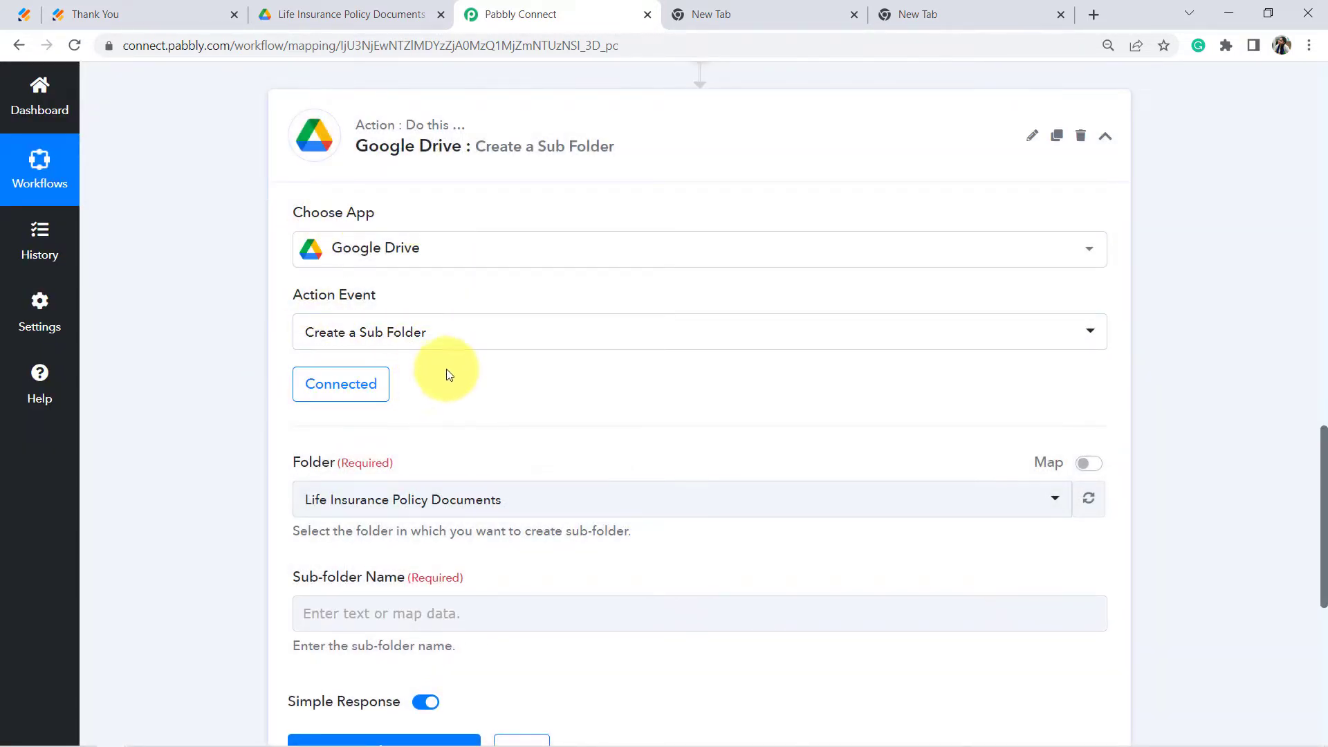
# Step: Select Life Insurance Policy Documents as the parent folder after checking it in Drive
pyautogui.scroll(-1, 845, 276)
pyautogui.scroll(-1, 542, 280)
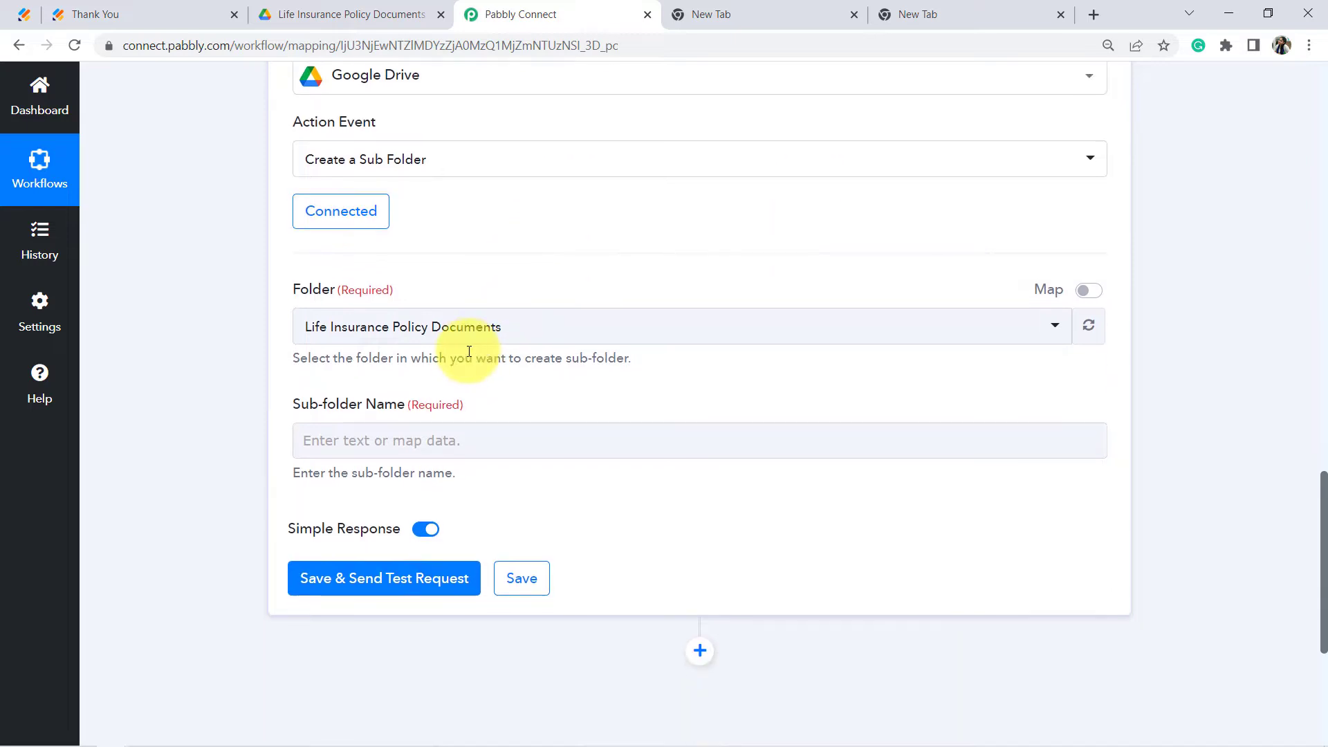
pyautogui.click(433, 327)
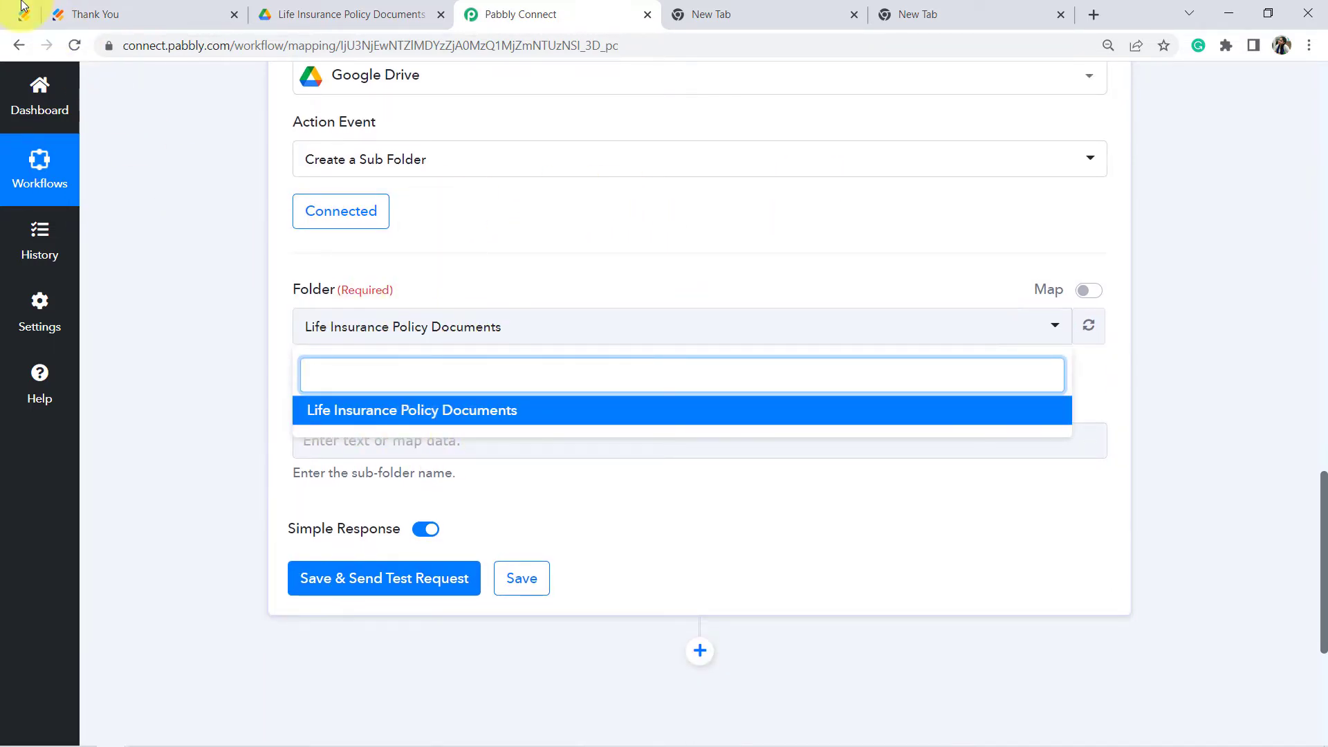
pyautogui.click(342, 13)
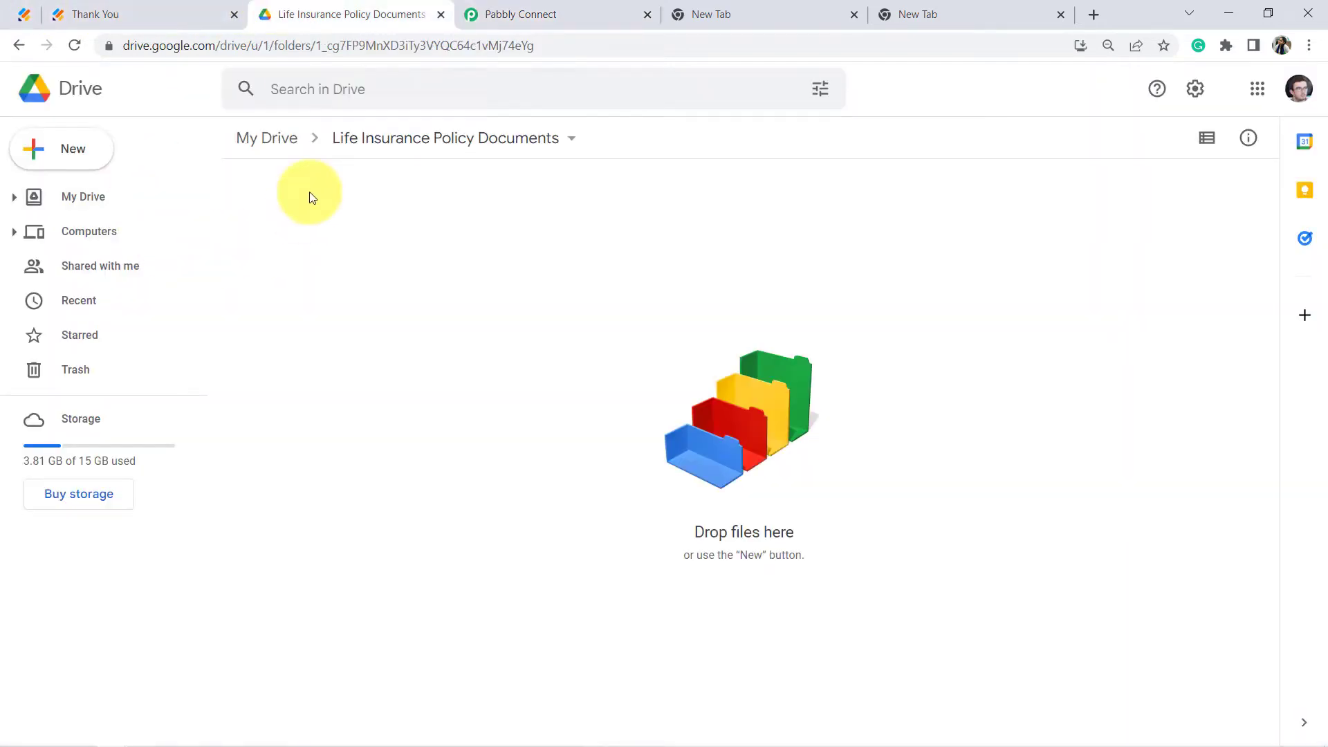
pyautogui.click(265, 140)
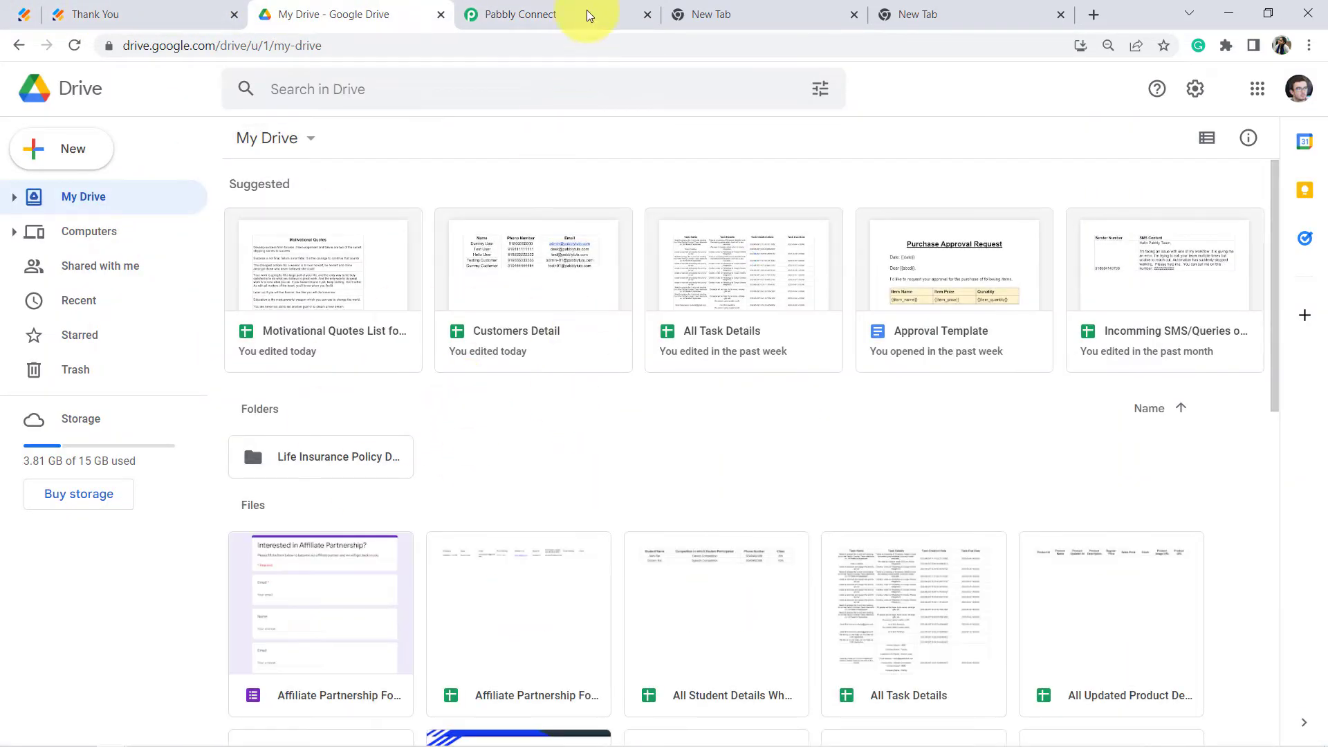
pyautogui.click(568, 11)
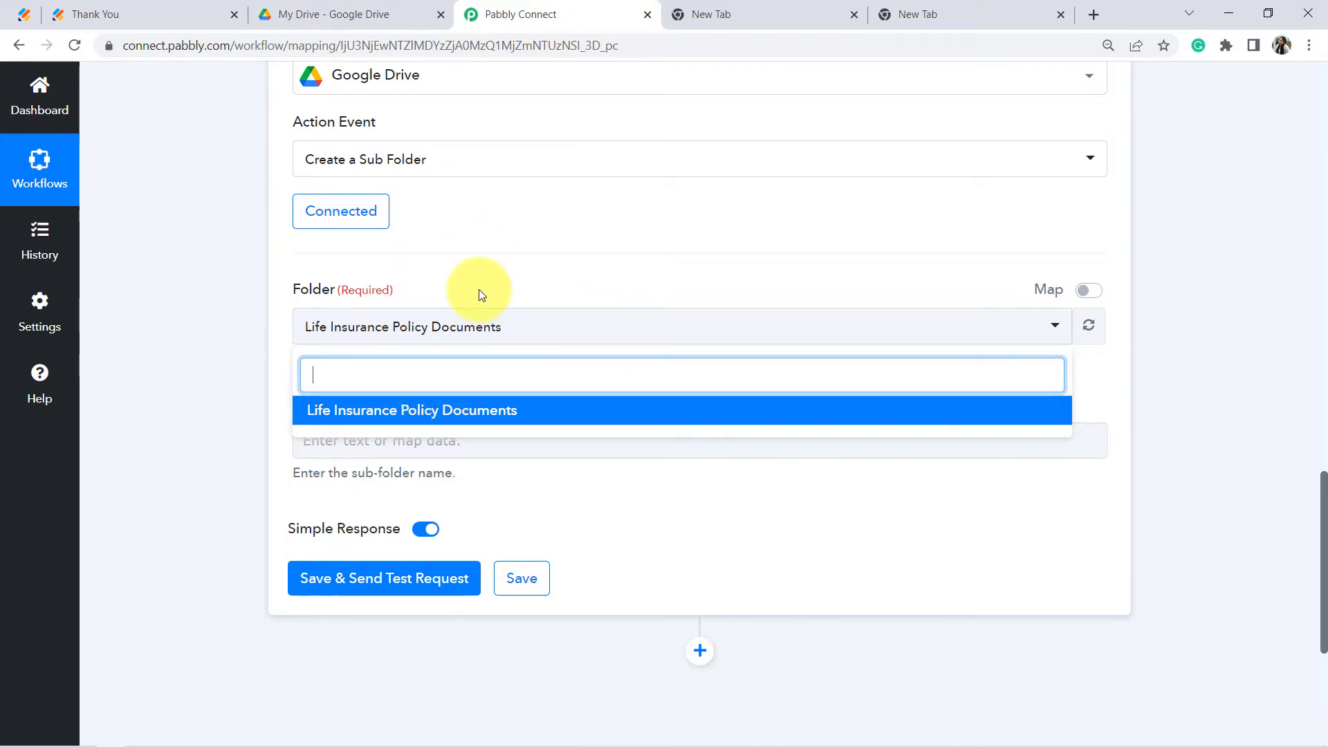
pyautogui.click(248, 369)
pyautogui.click(344, 329)
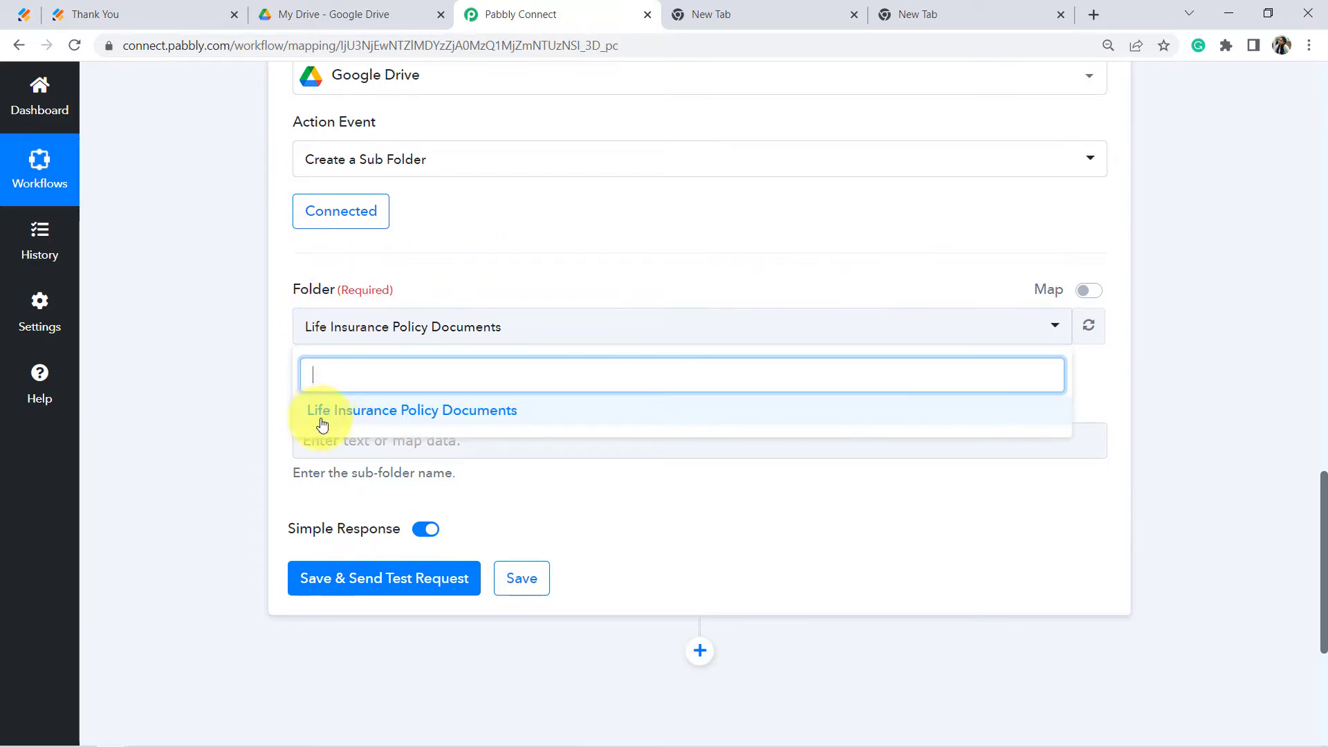
pyautogui.click(320, 419)
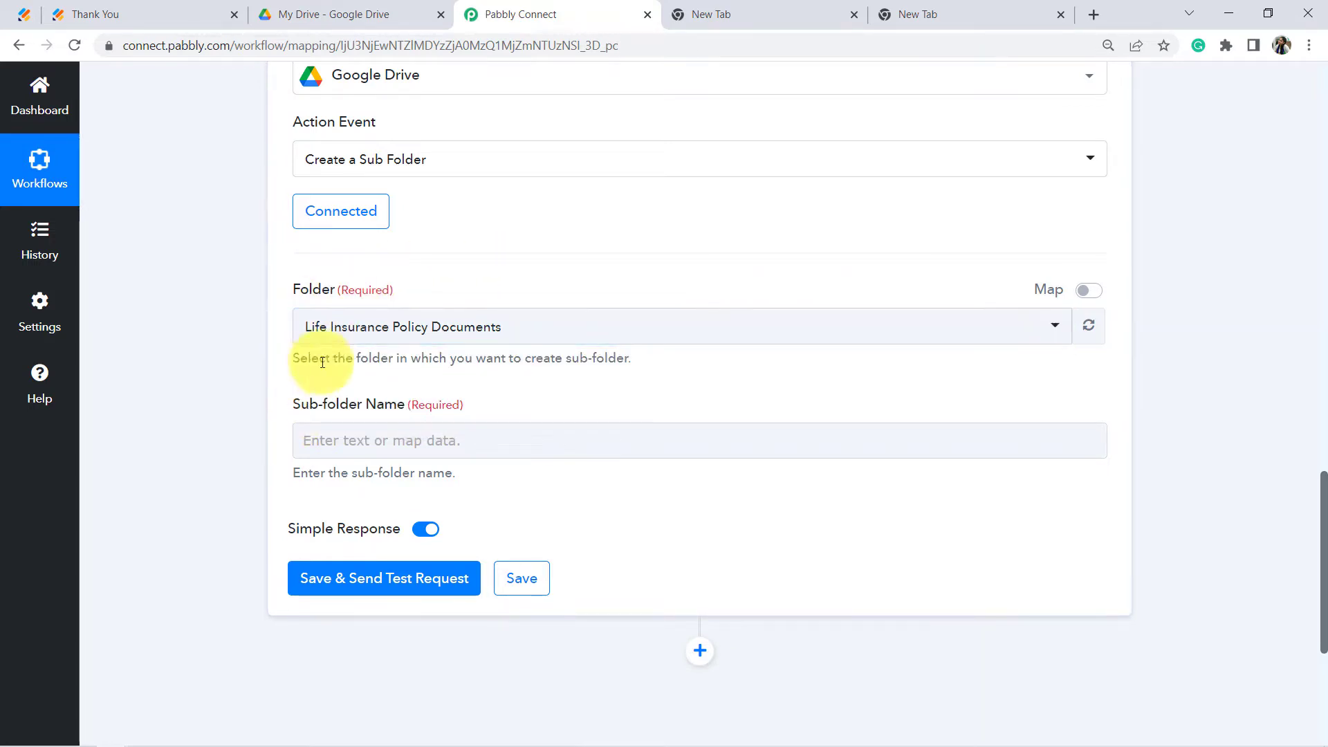
# Step: Highlight the chosen parent folder, compare it with the Drive folder, and scroll back to the trigger data
pyautogui.moveTo(337, 358); pyautogui.dragTo(578, 357)
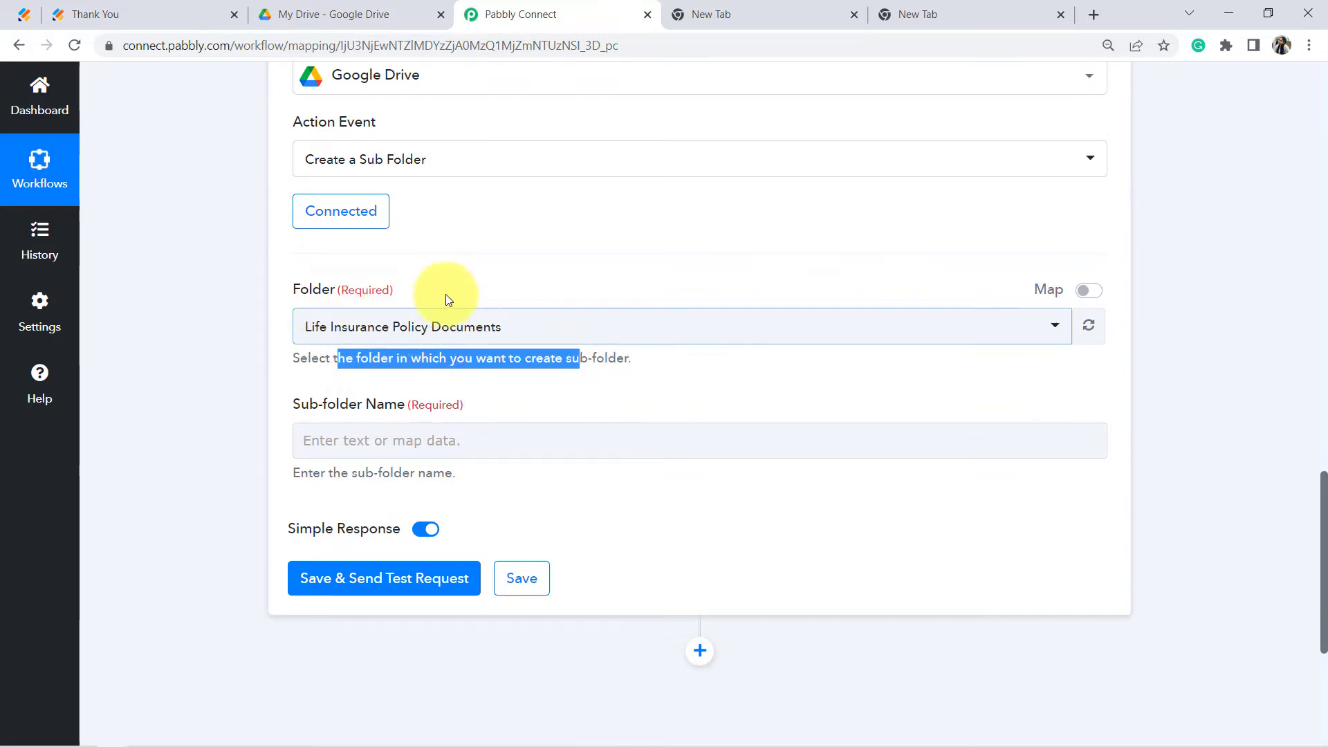
pyautogui.click(233, 371)
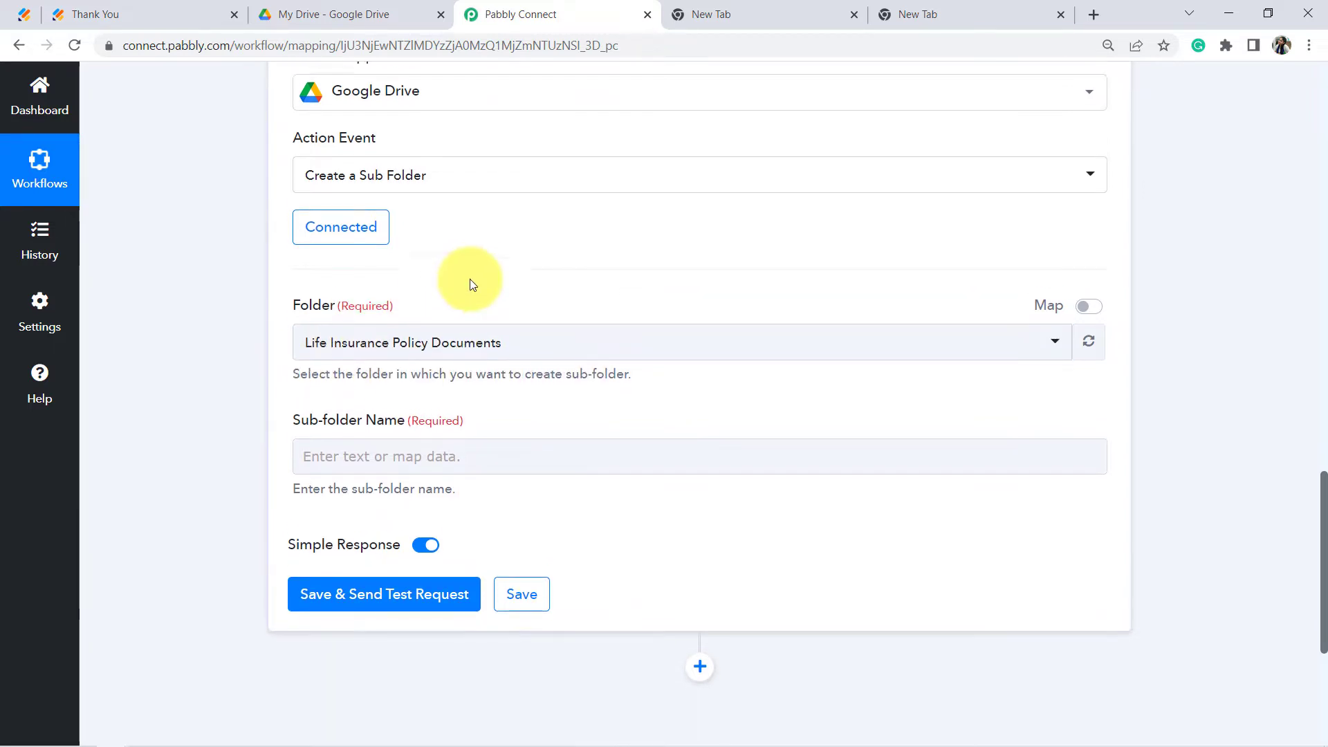
pyautogui.scroll(-2, 430, 326)
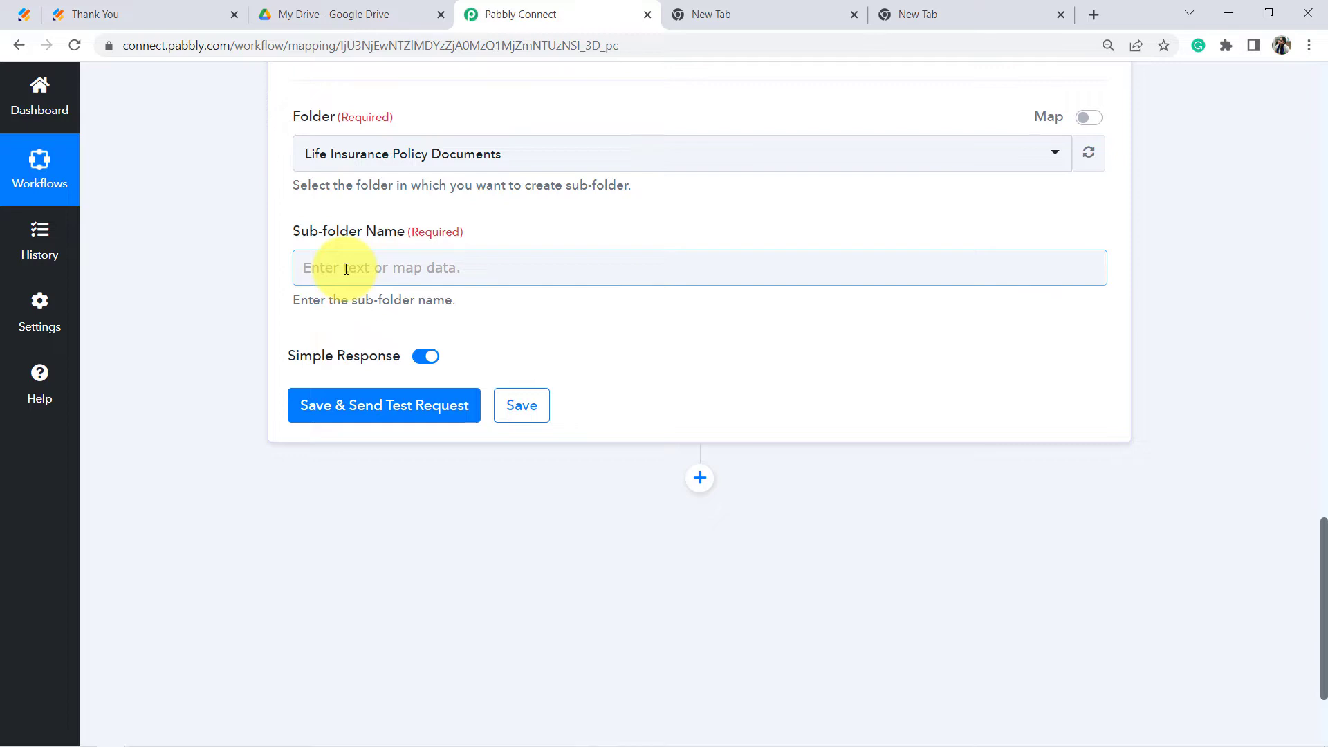
pyautogui.scroll(1, 346, 268)
pyautogui.moveTo(293, 319); pyautogui.dragTo(446, 322)
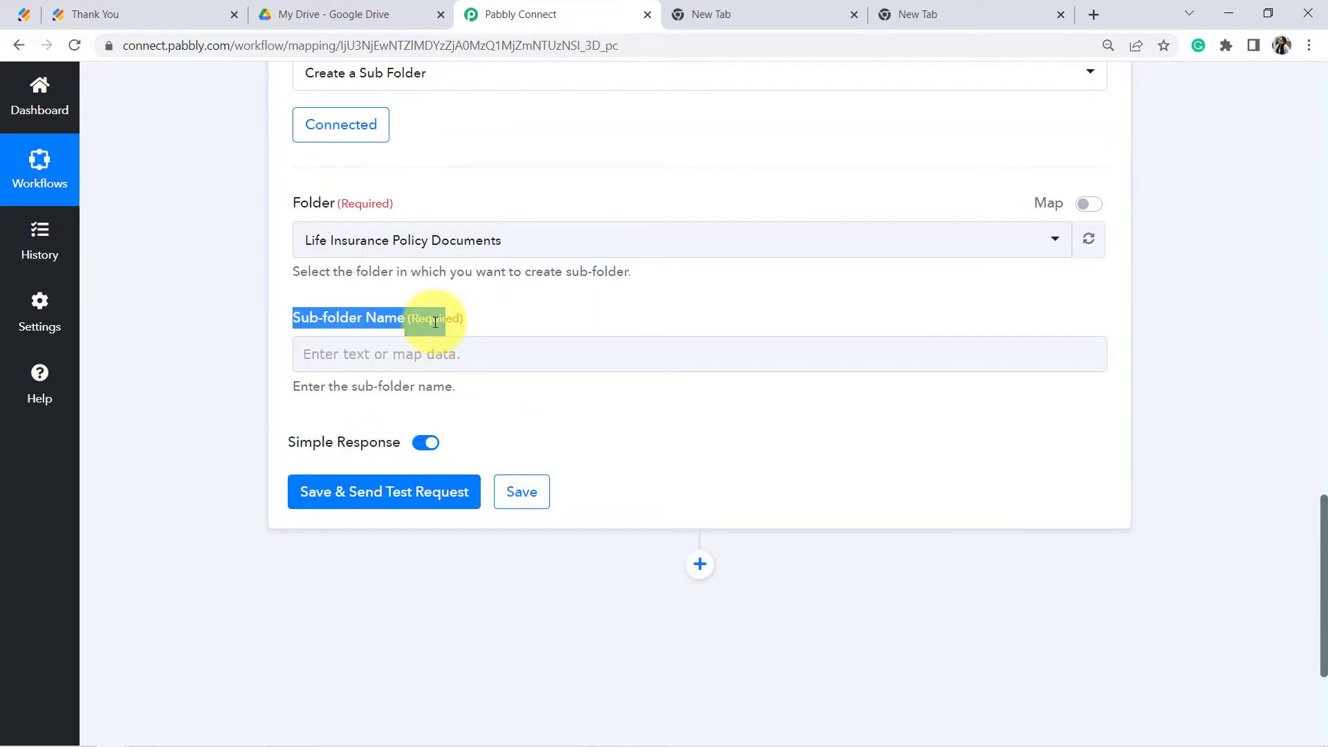
pyautogui.click(435, 323)
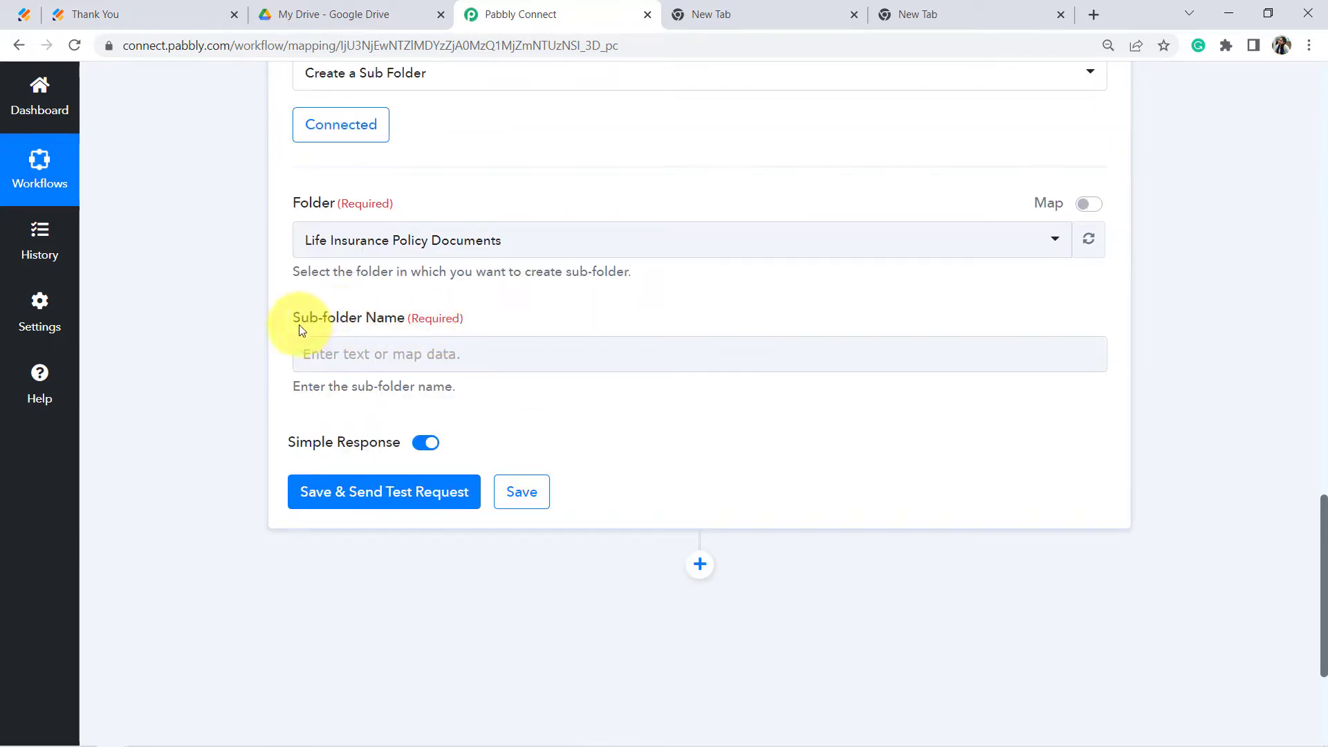
pyautogui.moveTo(301, 320); pyautogui.dragTo(404, 328)
pyautogui.click(334, 14)
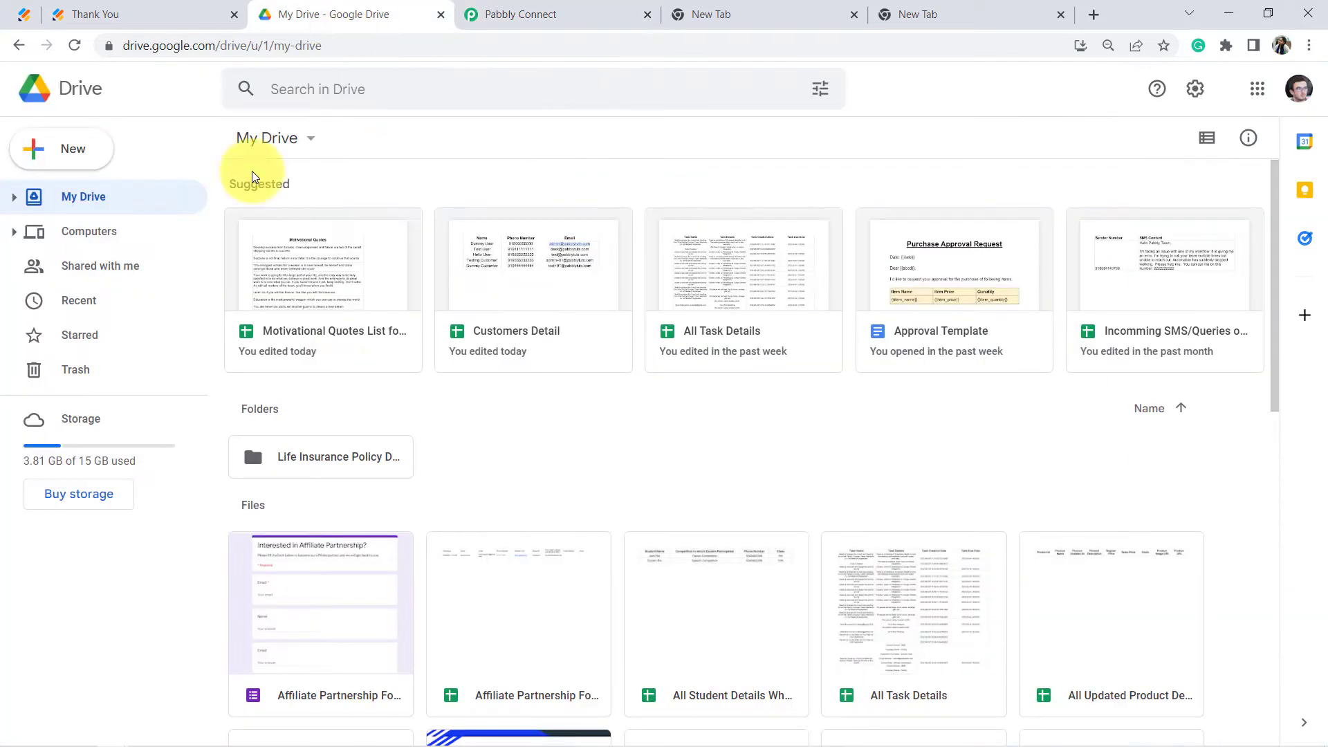
pyautogui.doubleClick(283, 458)
pyautogui.click(508, 12)
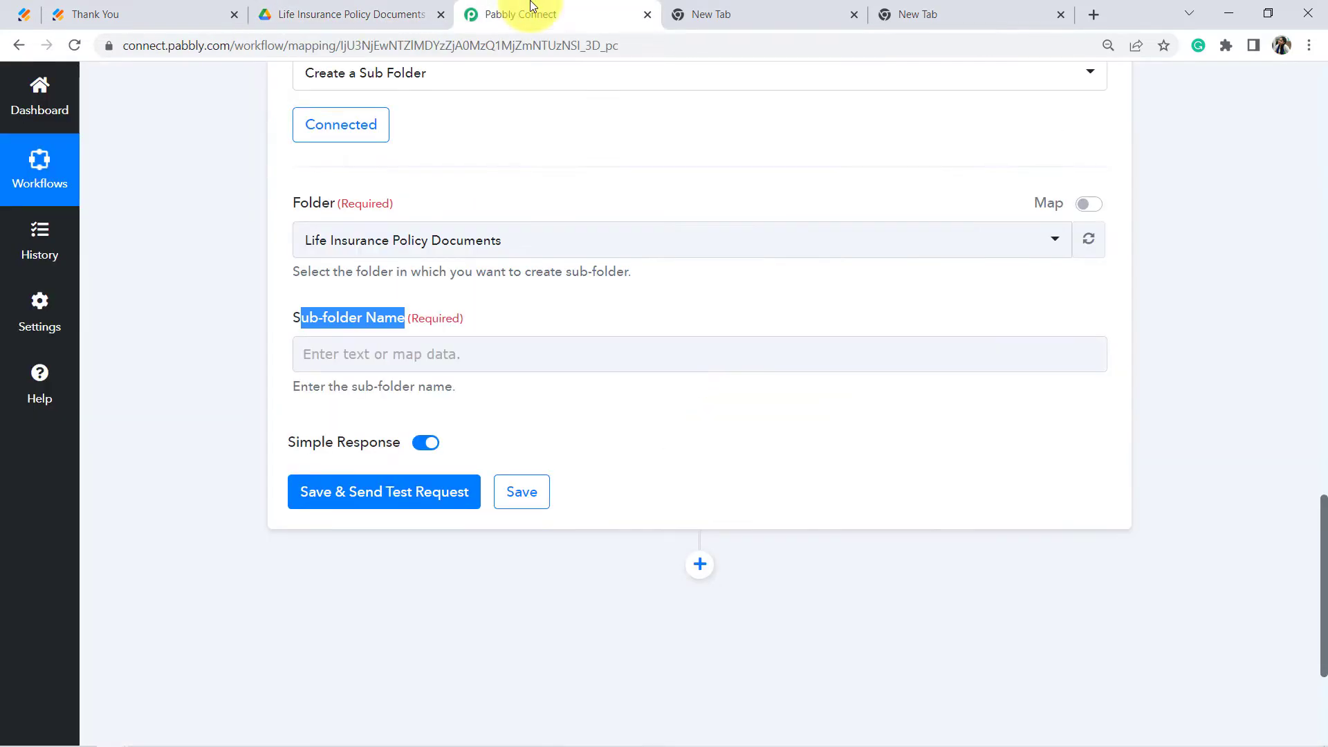
pyautogui.click(238, 392)
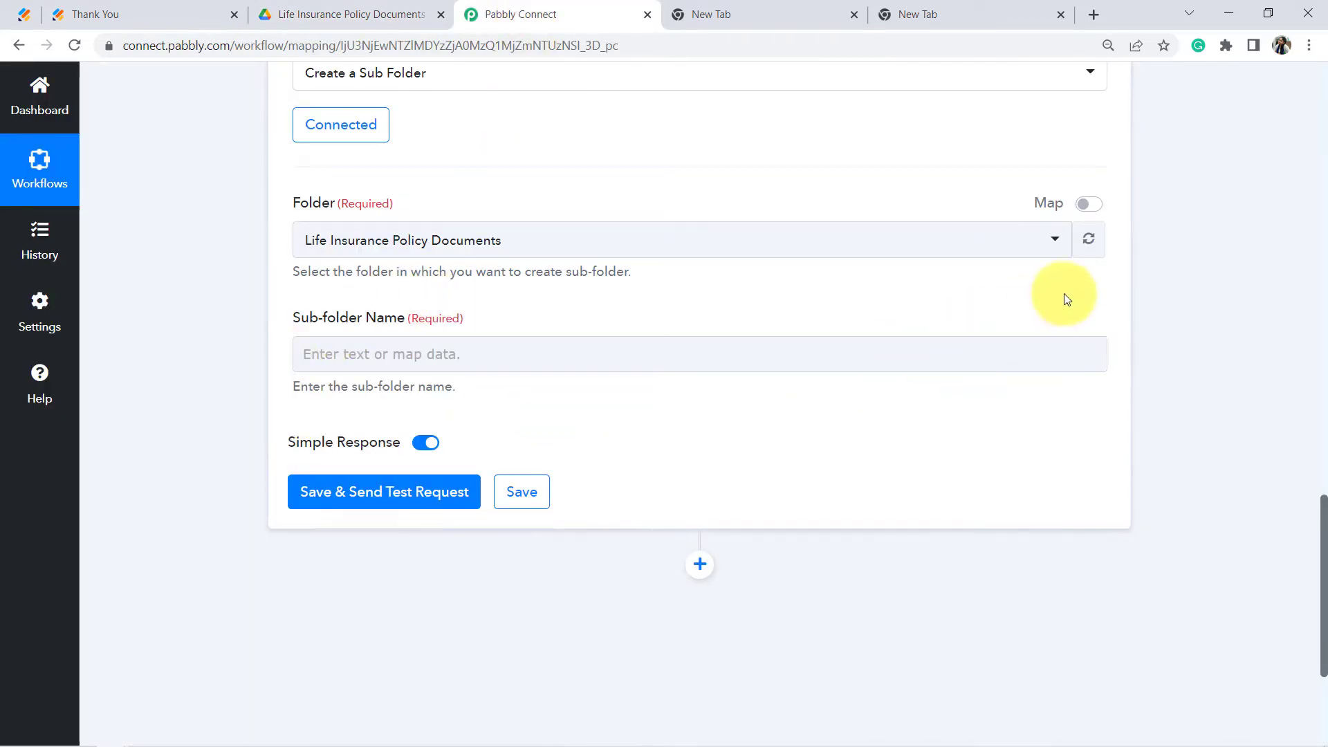
pyautogui.scroll(3, 1085, 326)
pyautogui.scroll(10, 1085, 332)
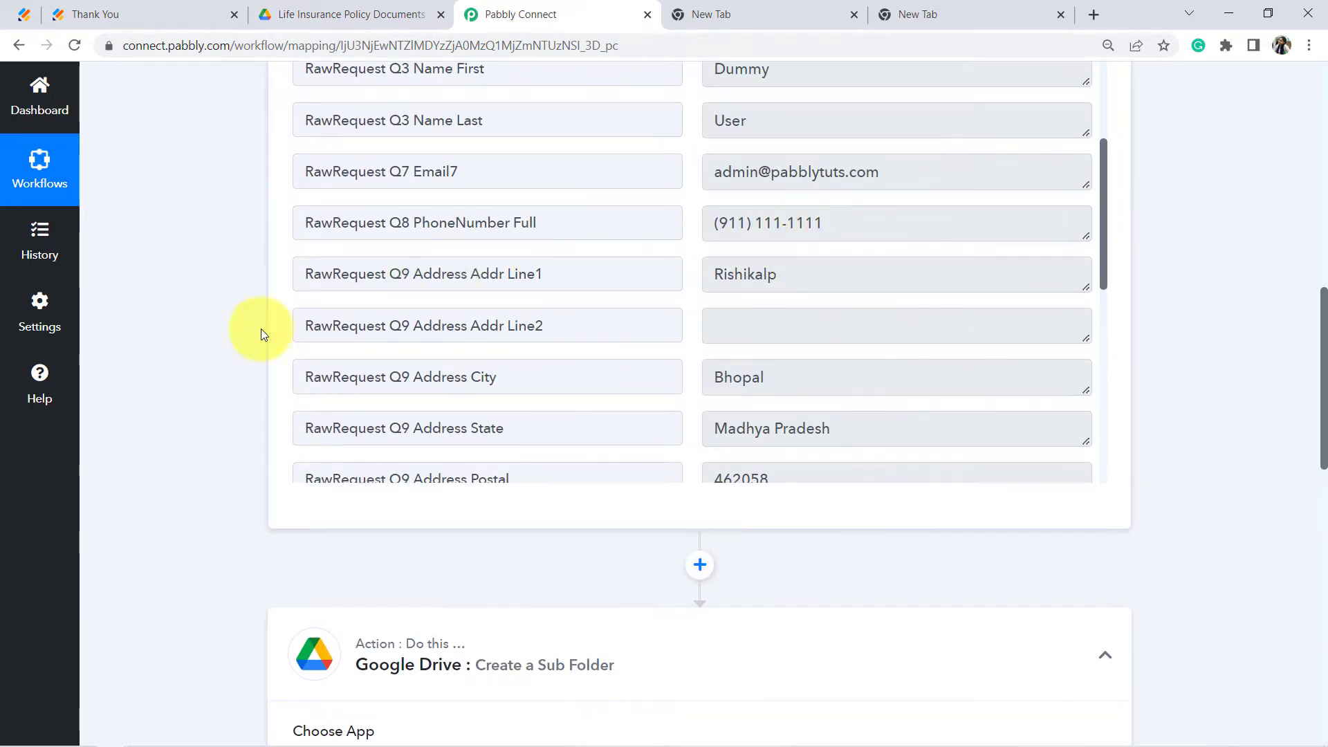
# Step: Review the Sub-folder Name field and the JotForm email answer available for mapping
pyautogui.scroll(-14, 196, 415)
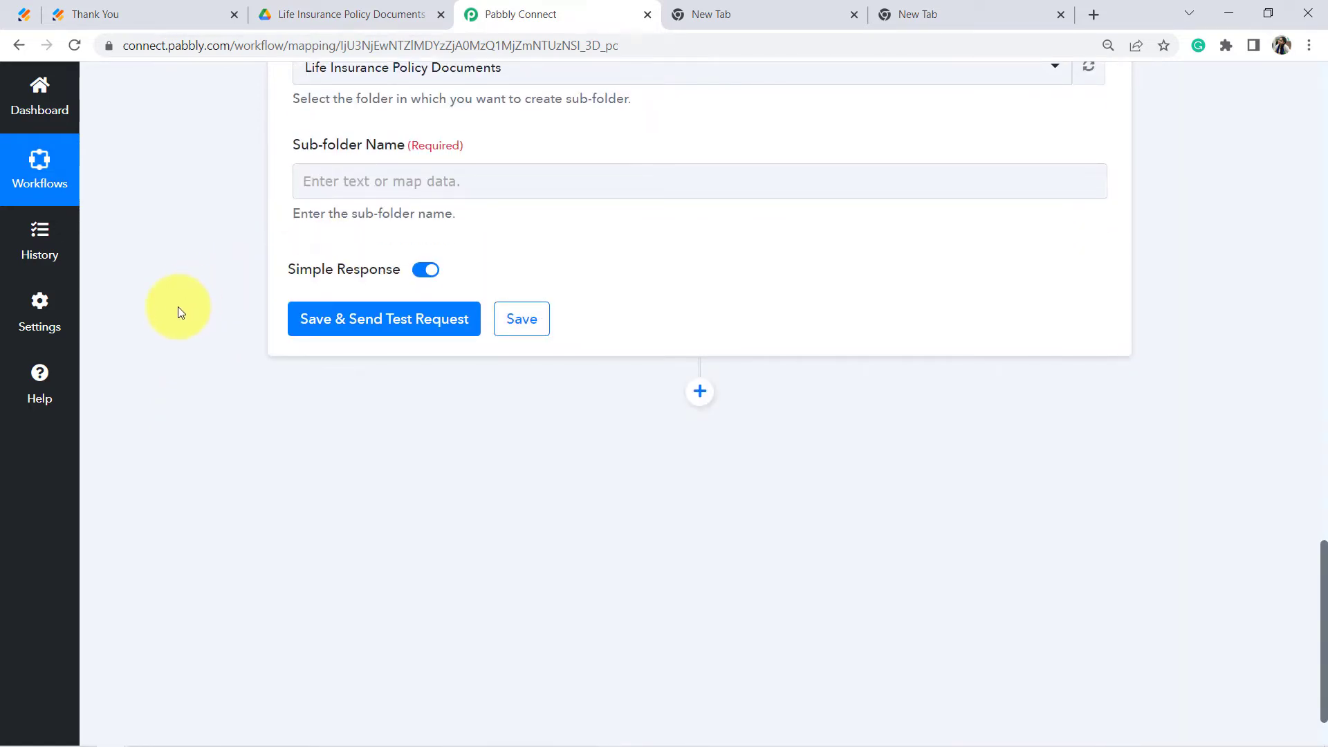
pyautogui.scroll(3, 180, 314)
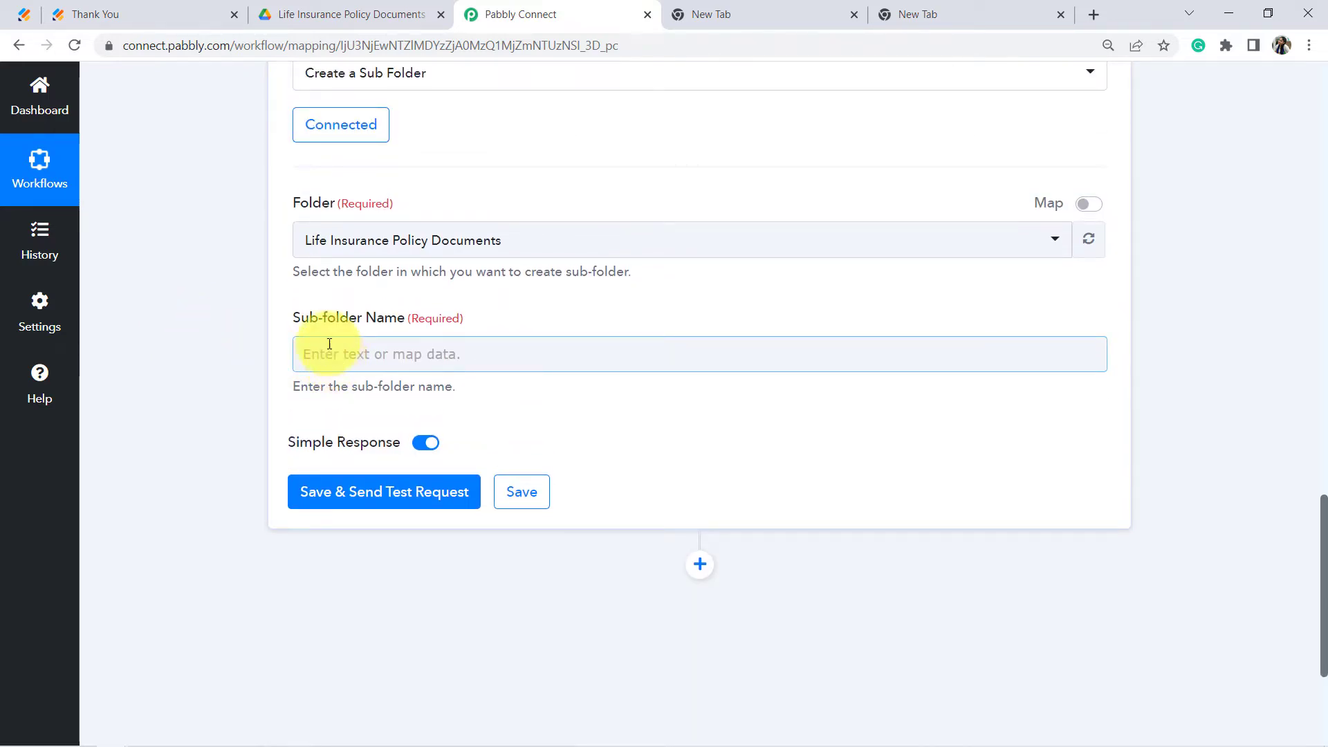
pyautogui.moveTo(301, 318); pyautogui.dragTo(441, 317)
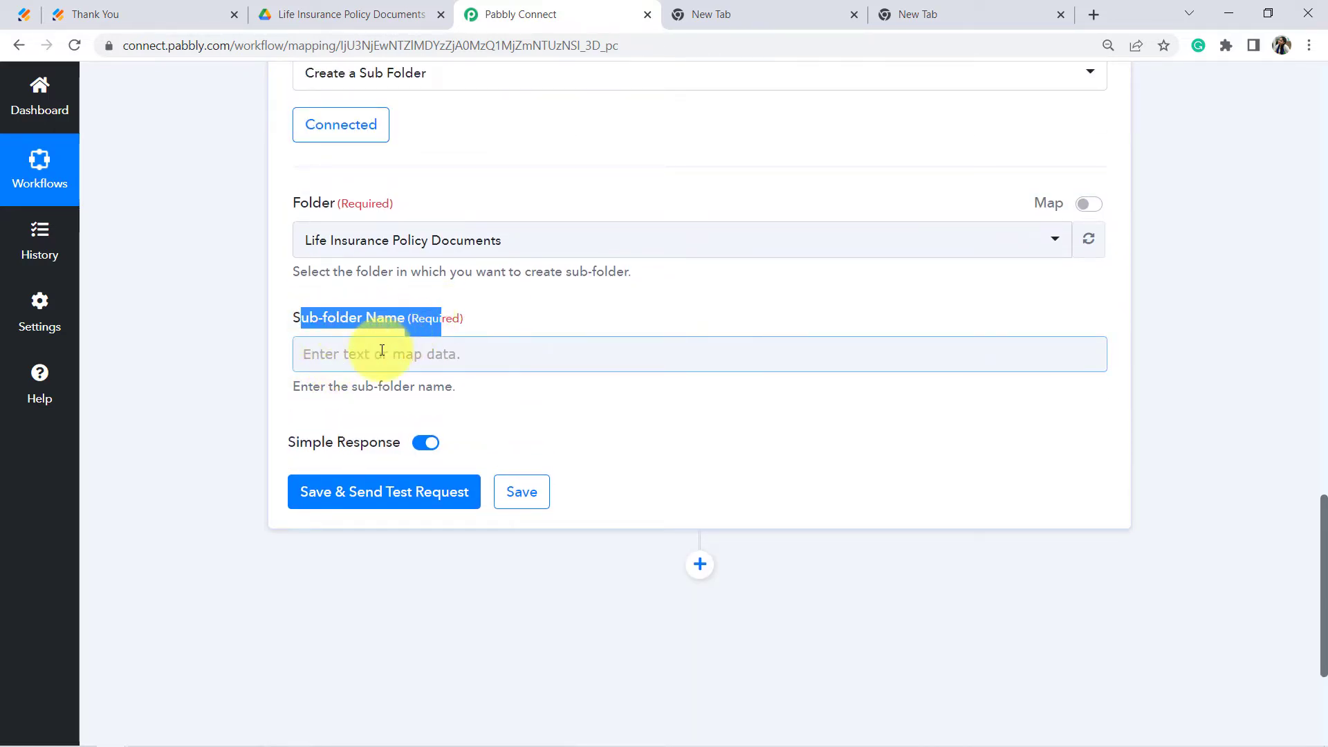
pyautogui.click(389, 359)
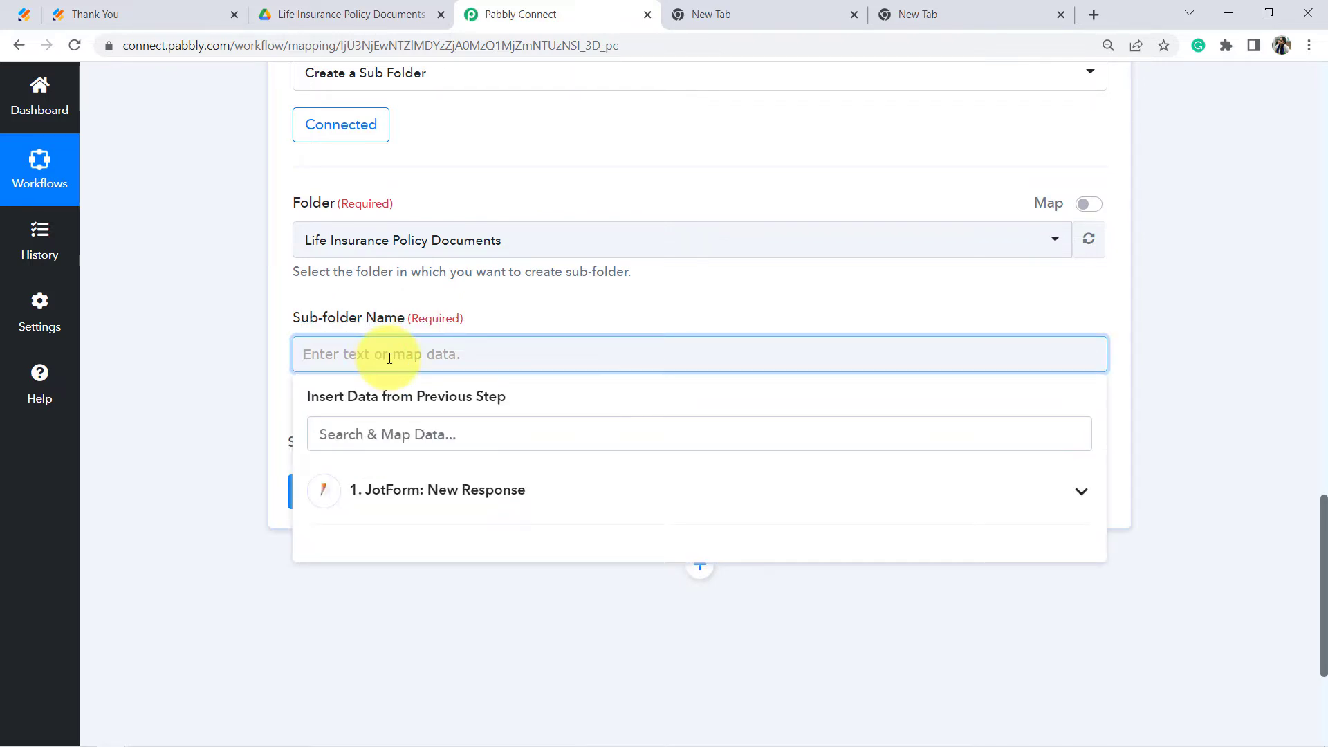
pyautogui.click(1251, 380)
pyautogui.scroll(5, 1252, 381)
pyautogui.scroll(10, 1251, 385)
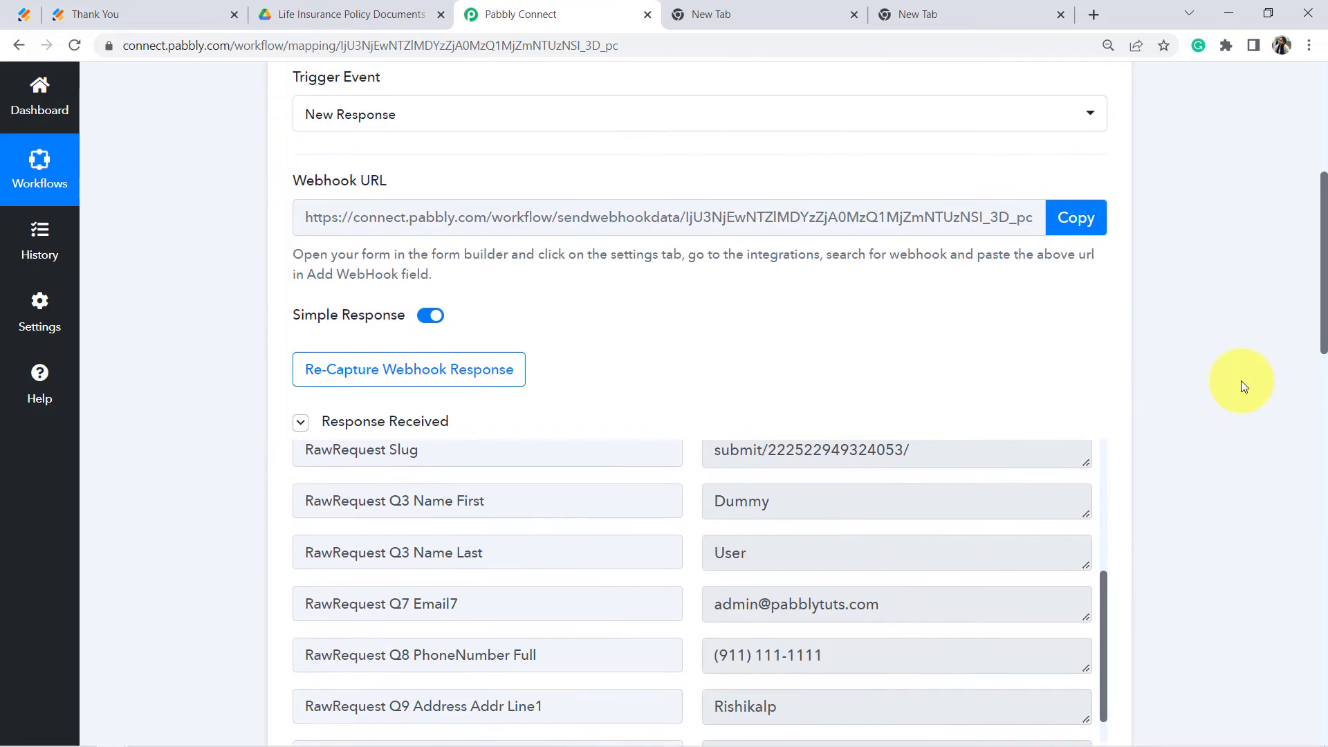
pyautogui.scroll(-1, 942, 448)
pyautogui.scroll(-3, 941, 449)
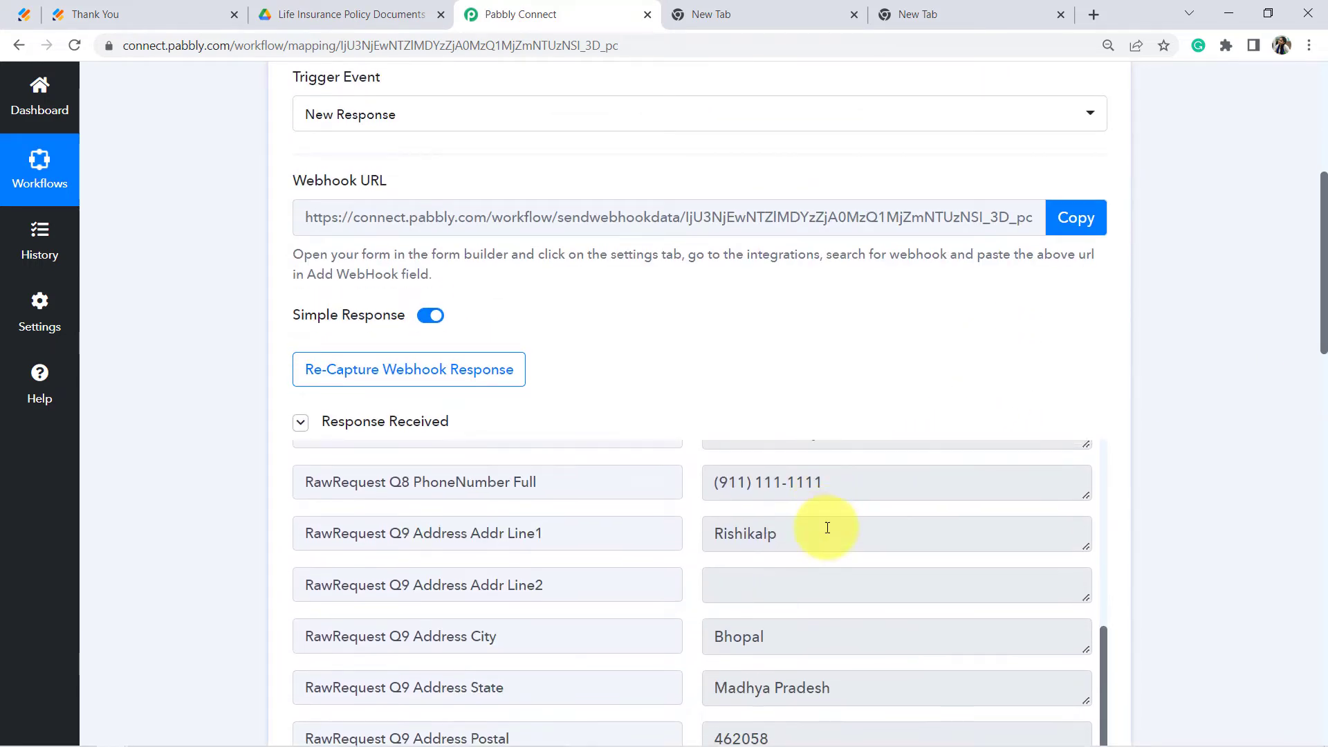
pyautogui.scroll(3, 827, 528)
pyautogui.moveTo(839, 604); pyautogui.dragTo(732, 603)
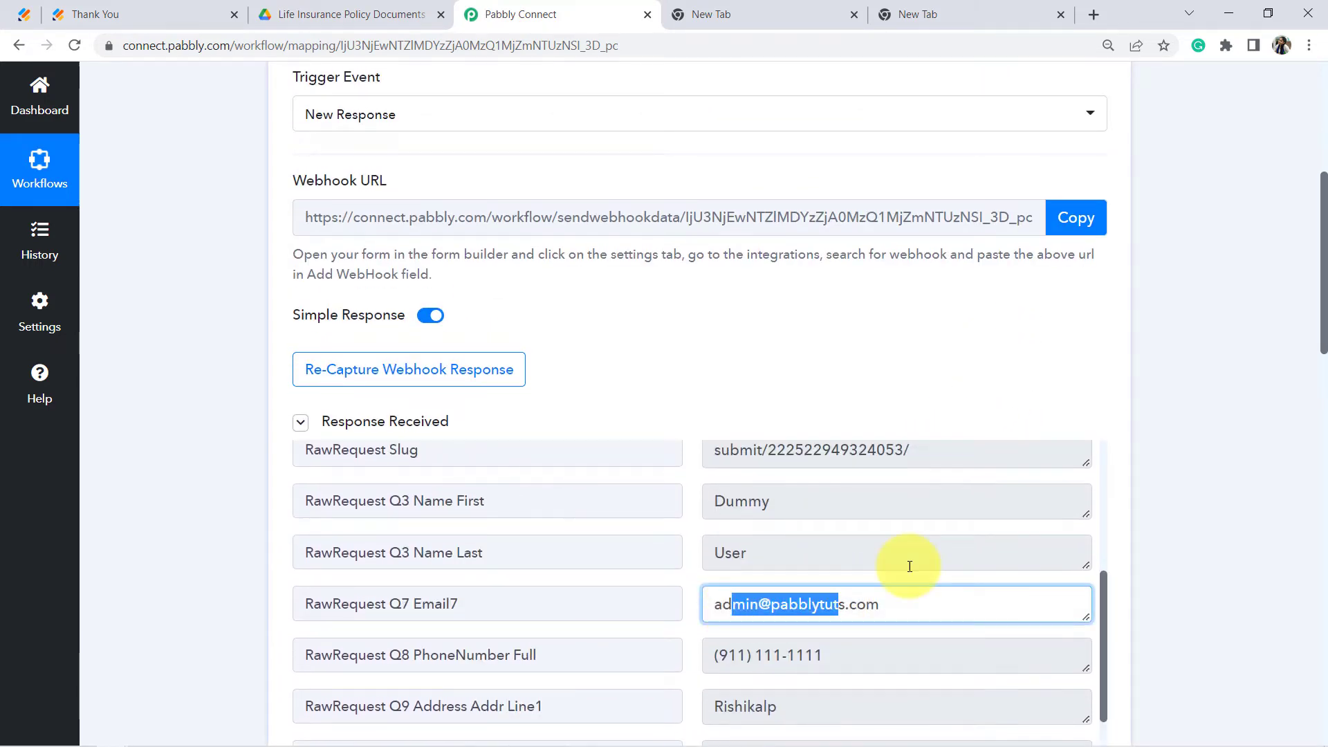
pyautogui.click(1312, 388)
pyautogui.moveTo(1323, 317); pyautogui.dragTo(1271, 646)
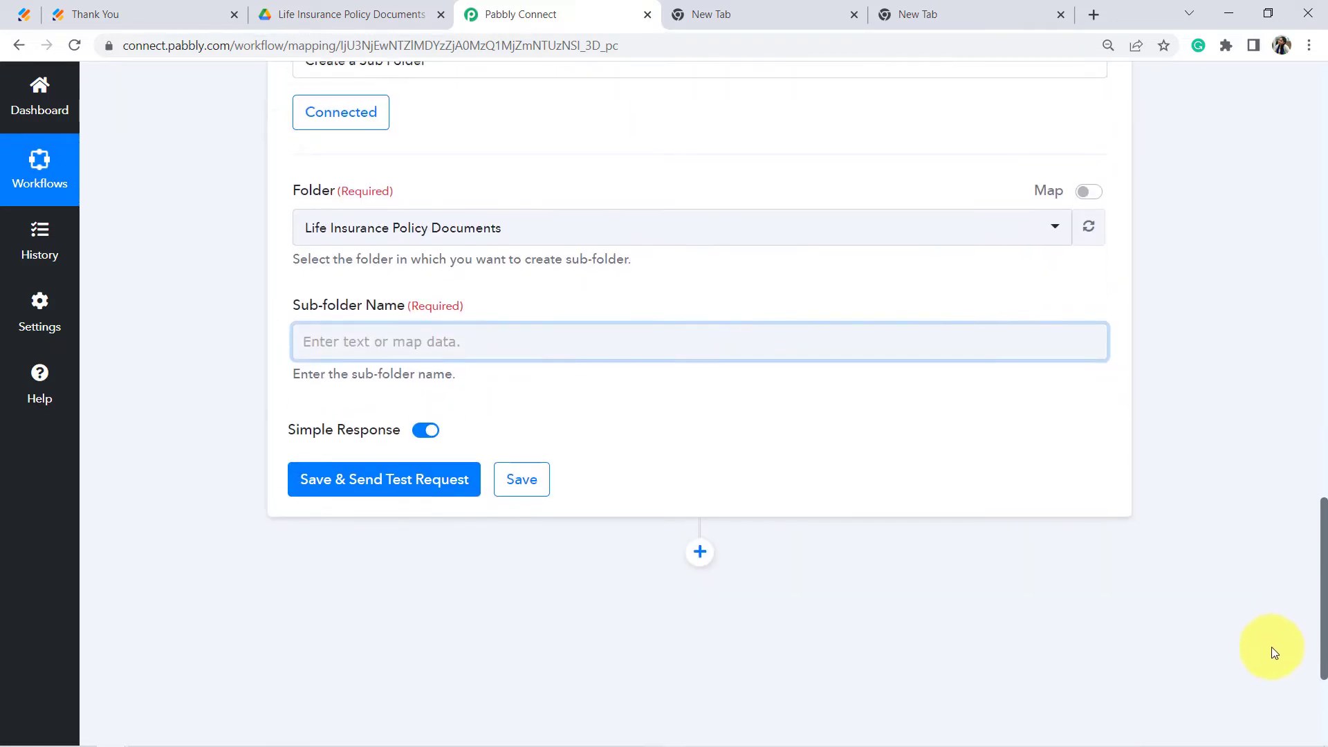
# Step: Map JotForm's RawRequest Q7 Email7 answer as the sub-folder name and send a test request
pyautogui.click(337, 335)
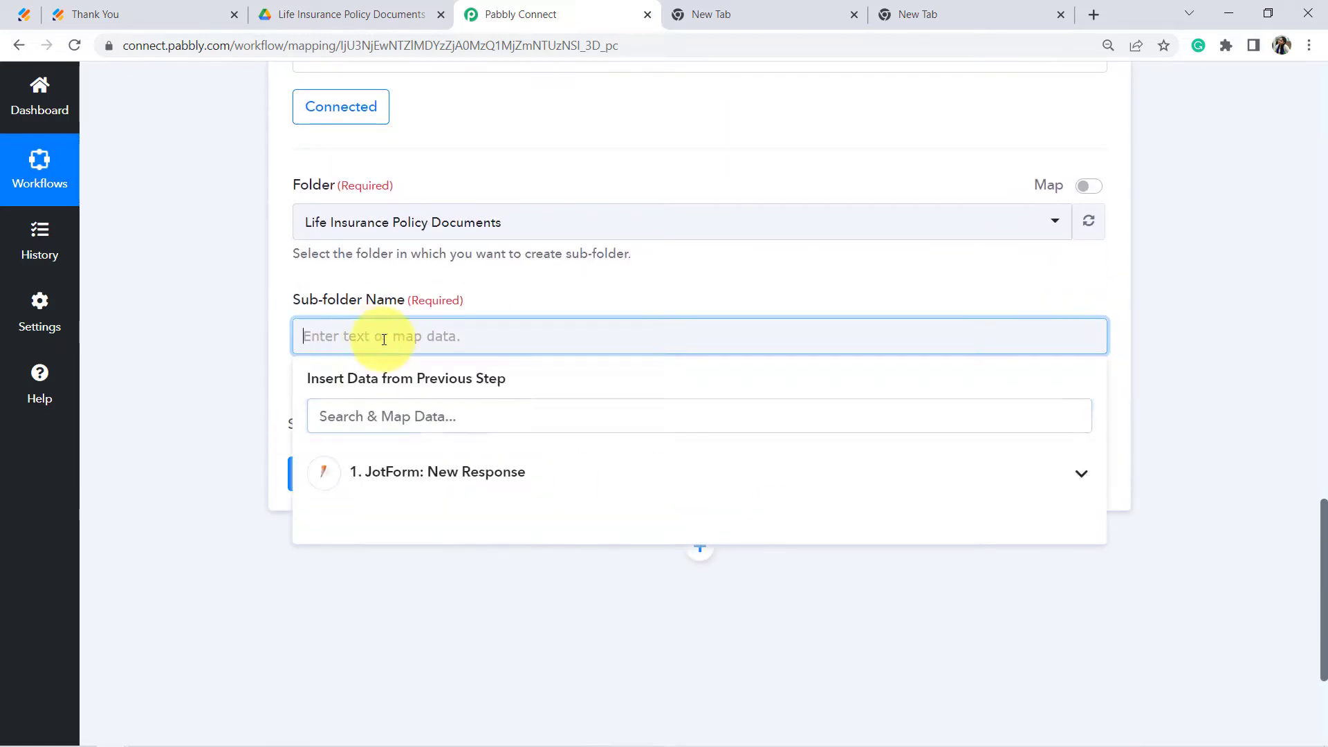
pyautogui.click(450, 479)
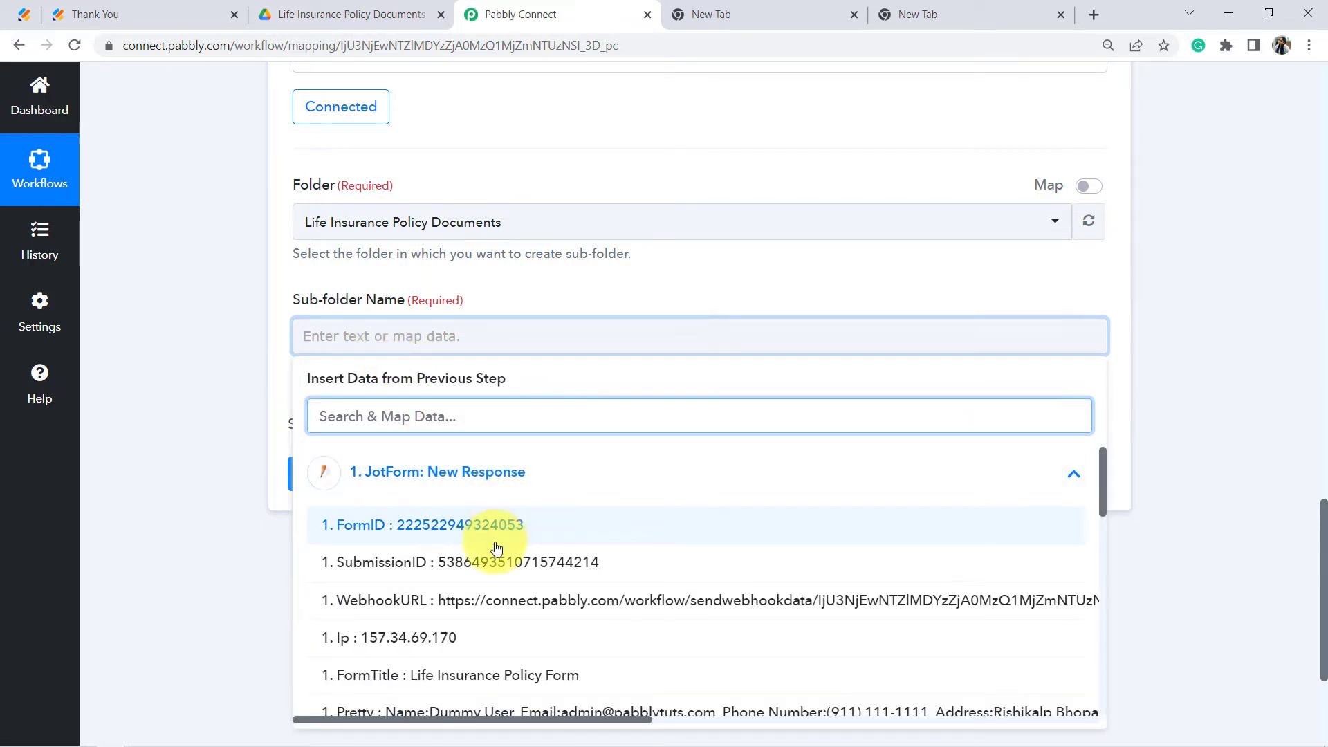
pyautogui.scroll(-3, 541, 589)
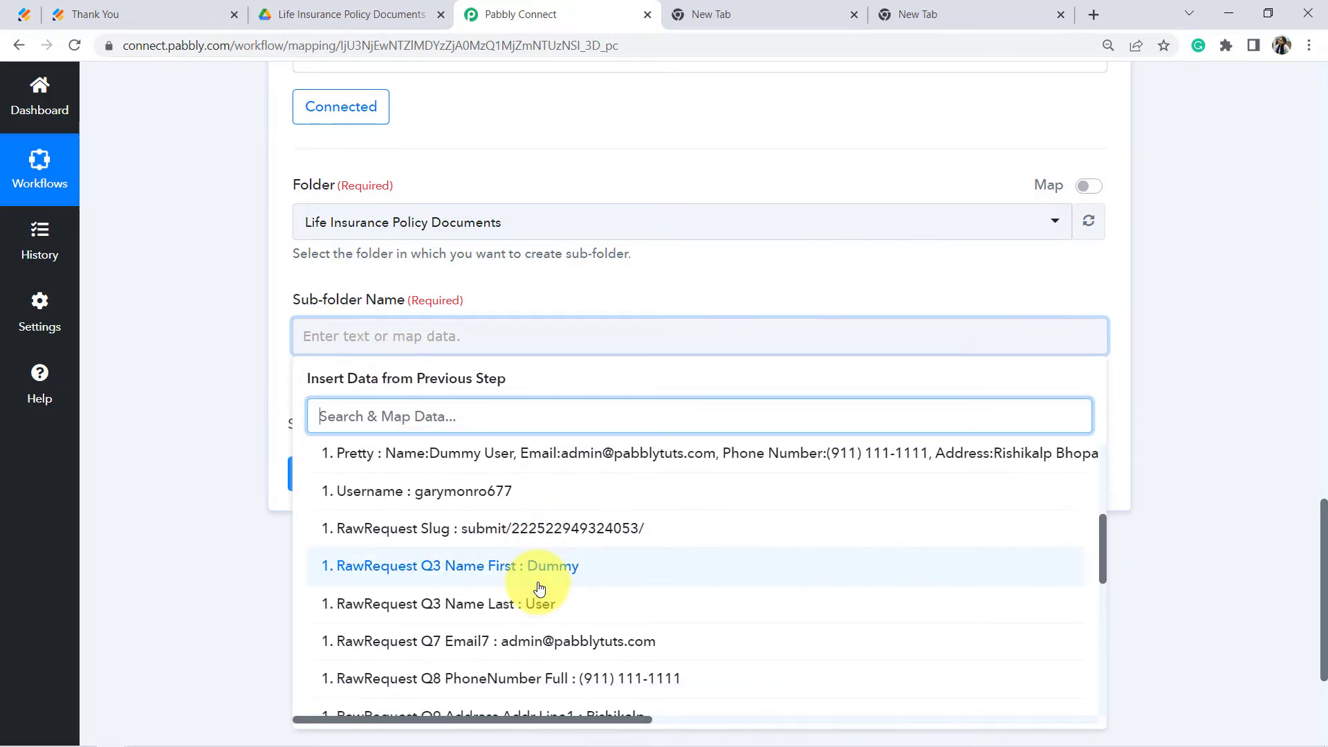
pyautogui.click(595, 642)
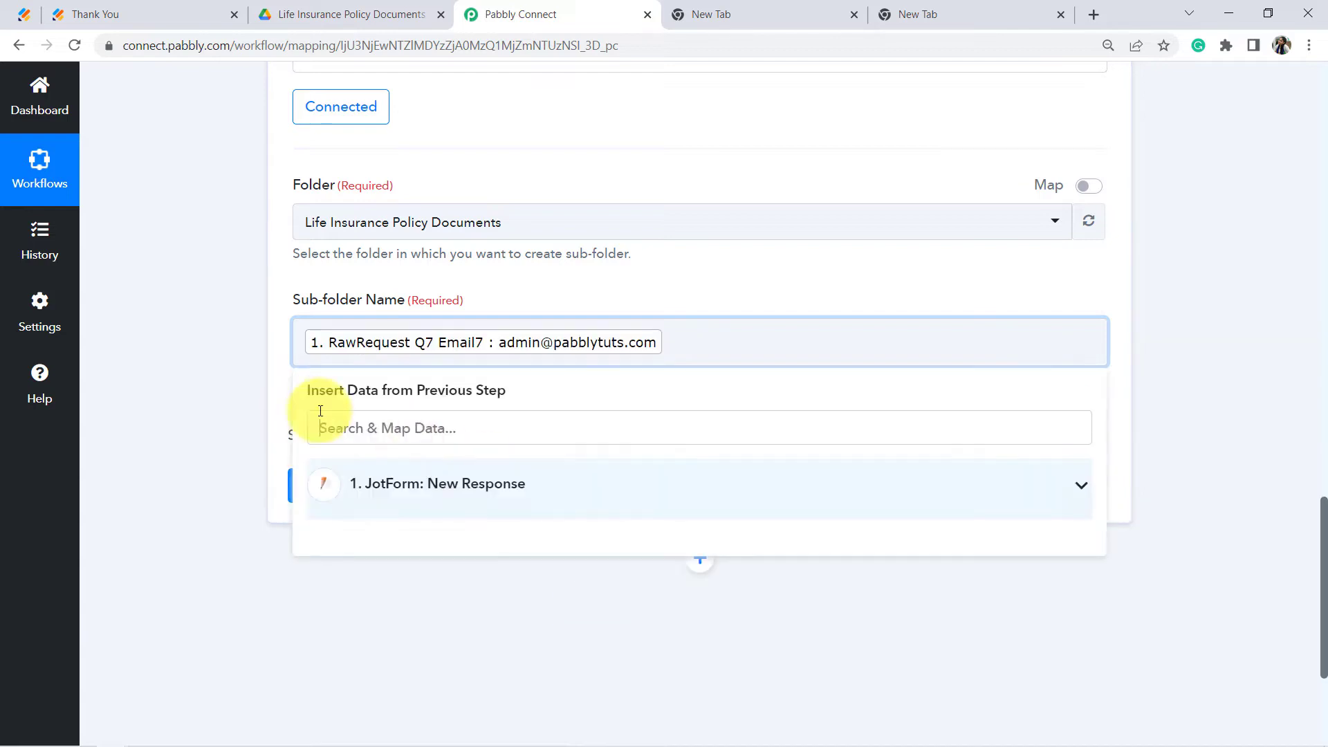
pyautogui.click(169, 335)
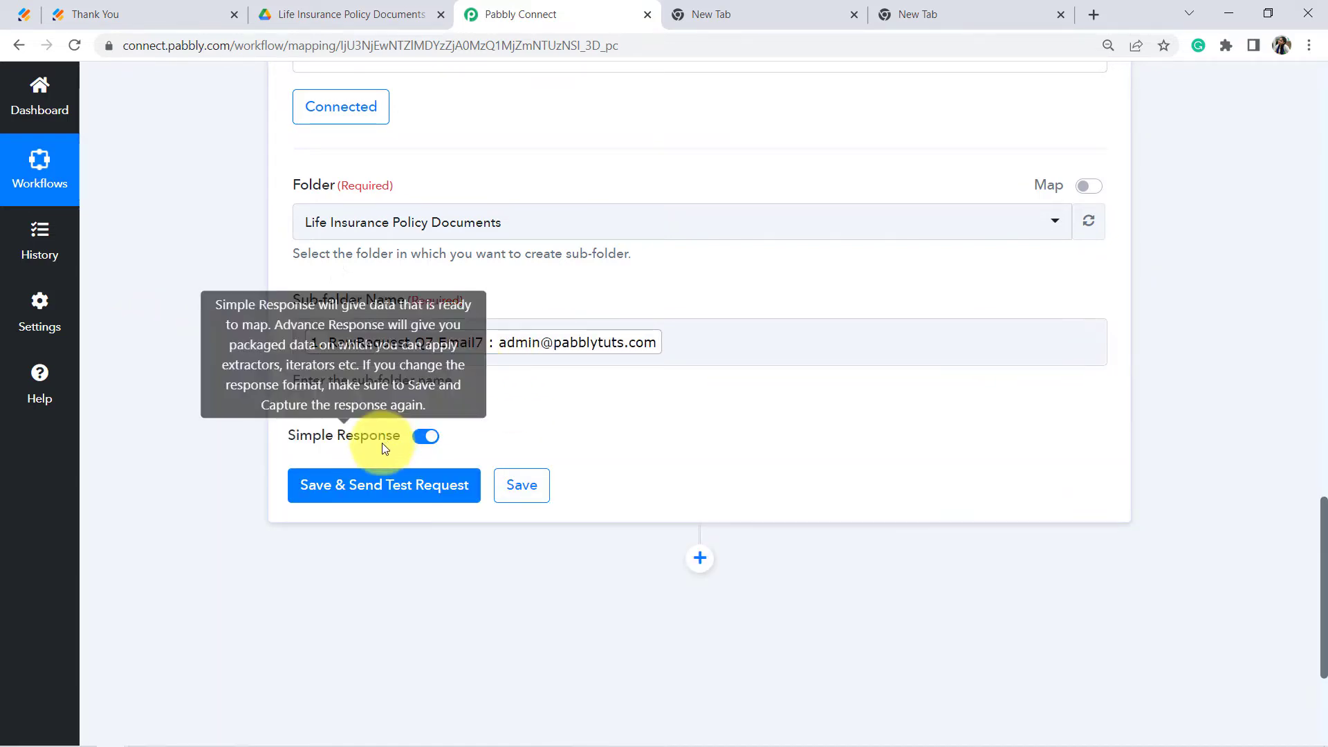
pyautogui.click(358, 489)
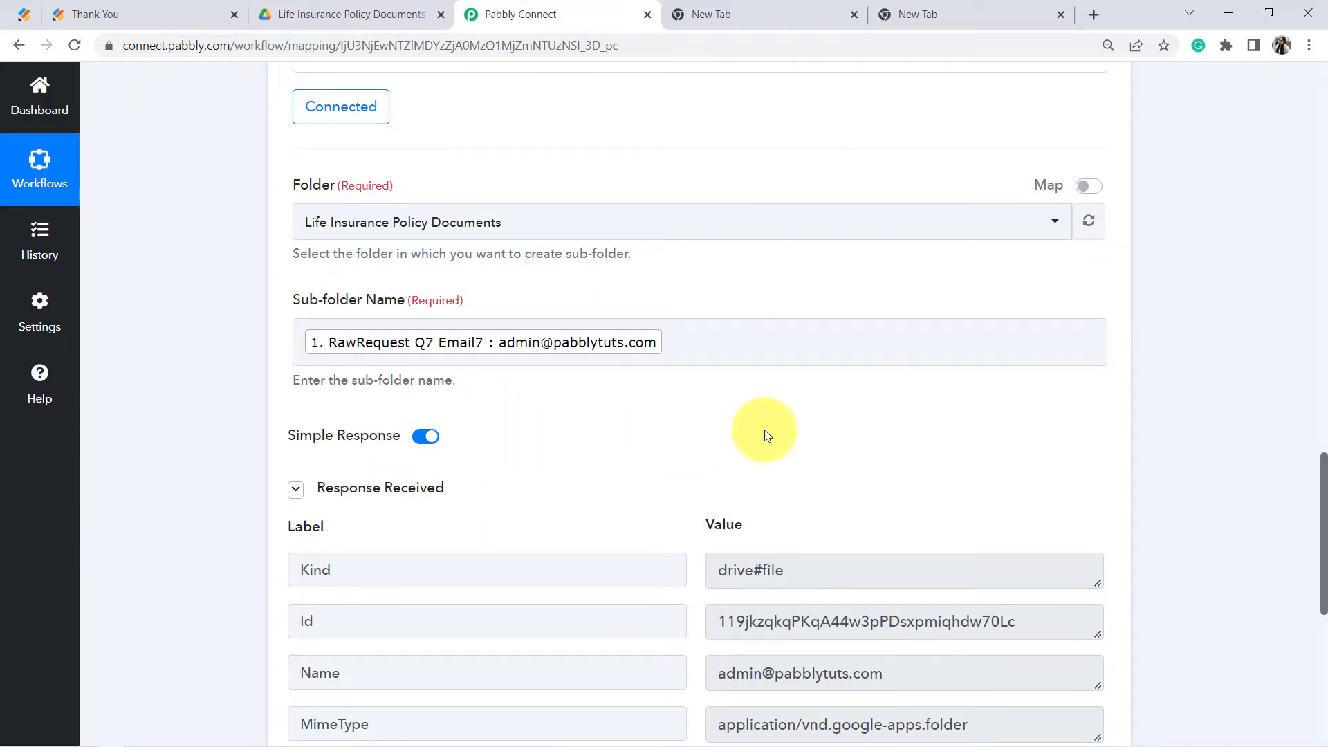
pyautogui.scroll(-1, 585, 385)
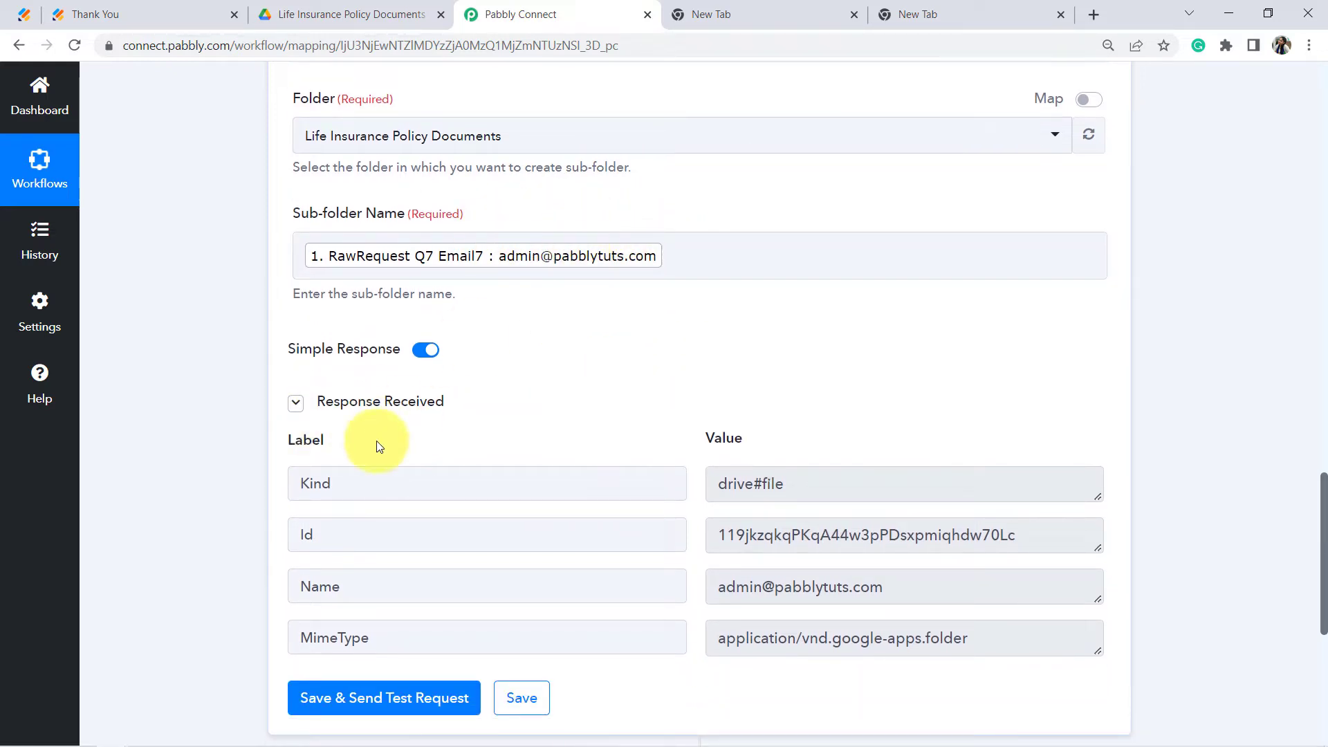
pyautogui.click(366, 13)
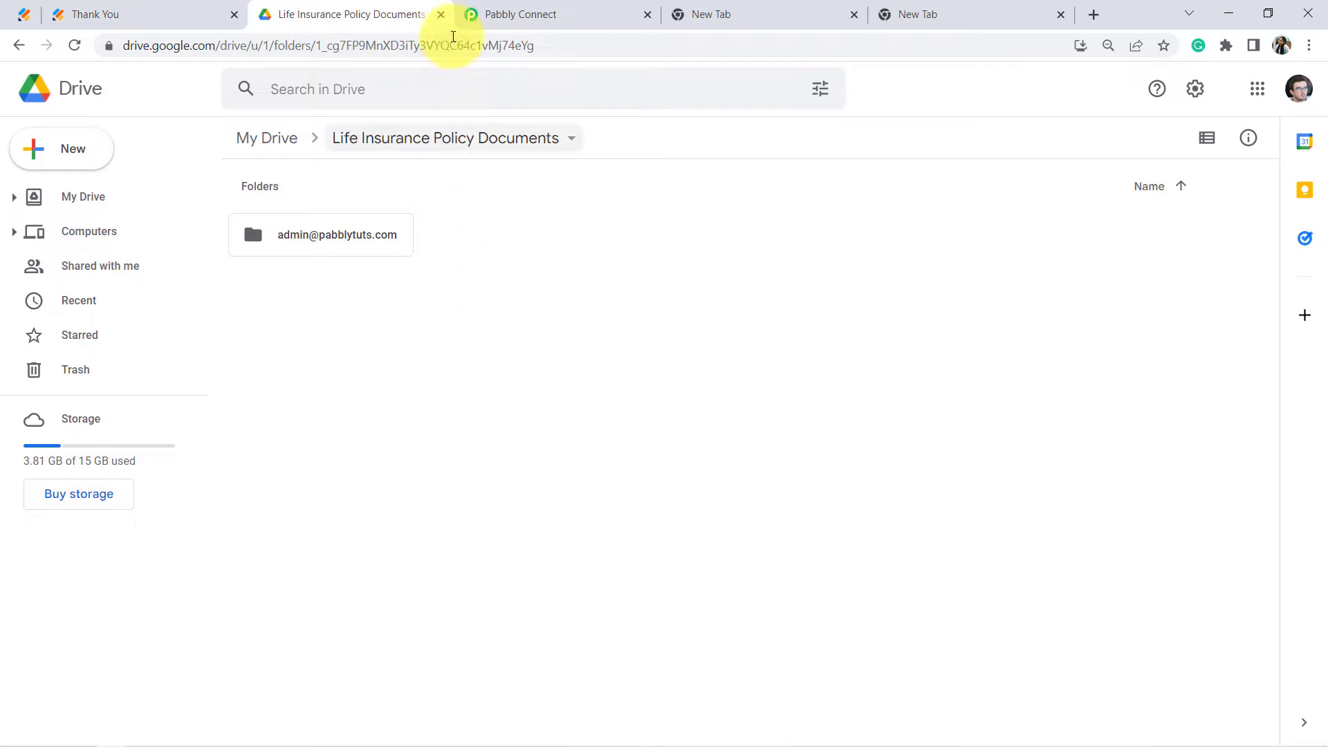
# Step: Go back to the workflow to view the sub-folder step's response with folder ID, name and MIME type
pyautogui.click(491, 14)
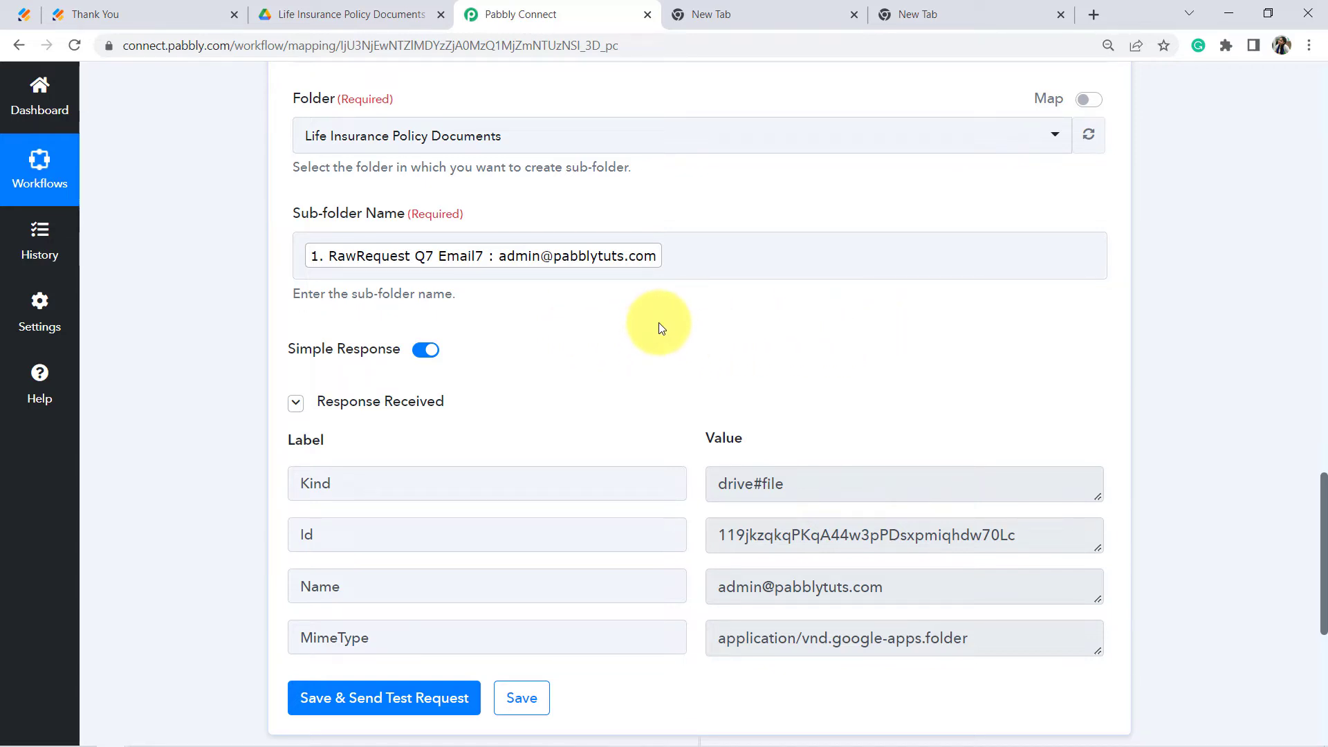
# Step: Compare the new email-named sub-folder in Drive with the workflow's test response
pyautogui.click(346, 12)
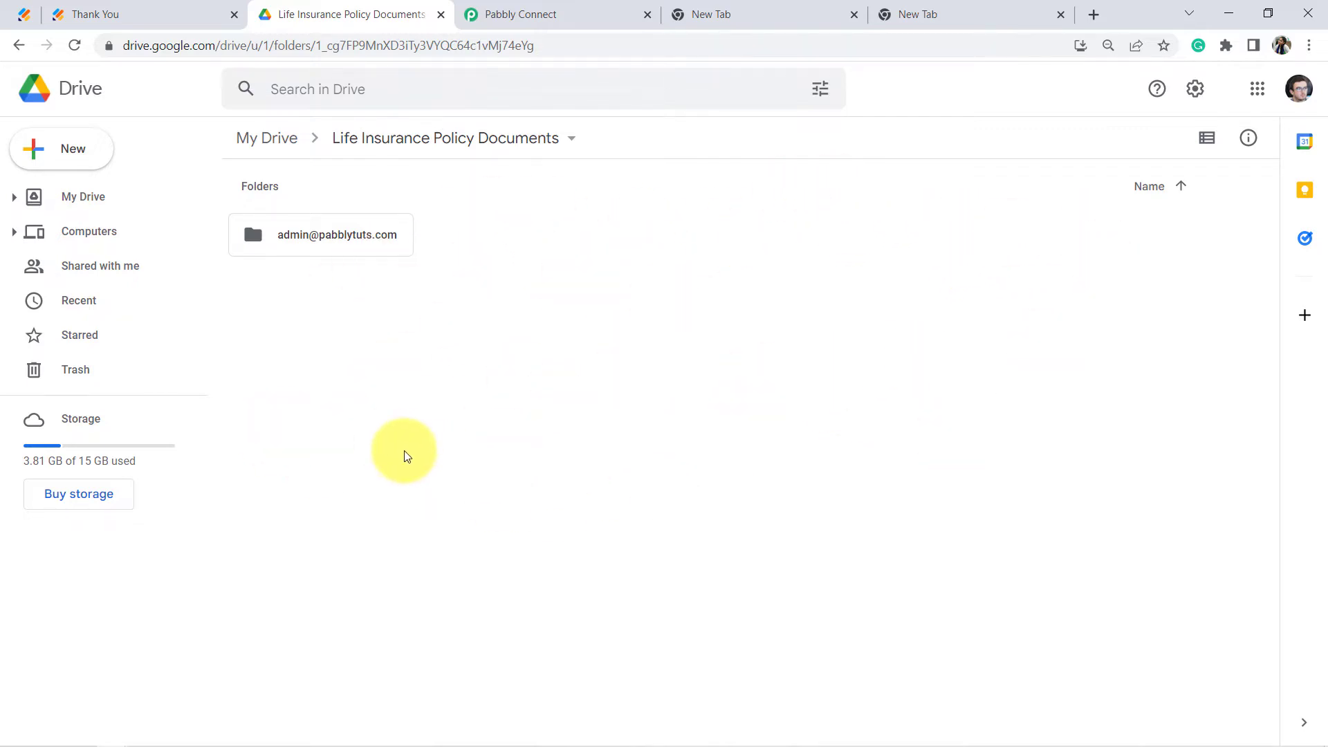
pyautogui.click(520, 15)
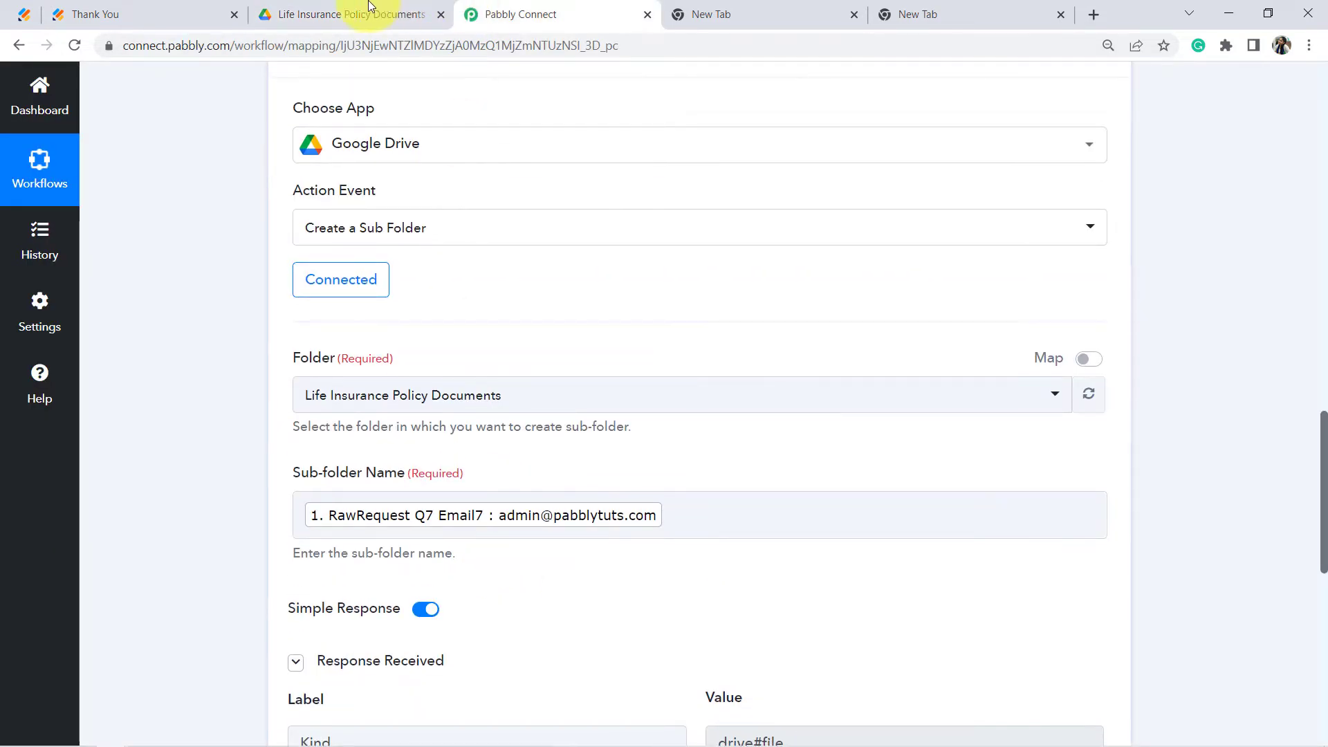
pyautogui.click(369, 8)
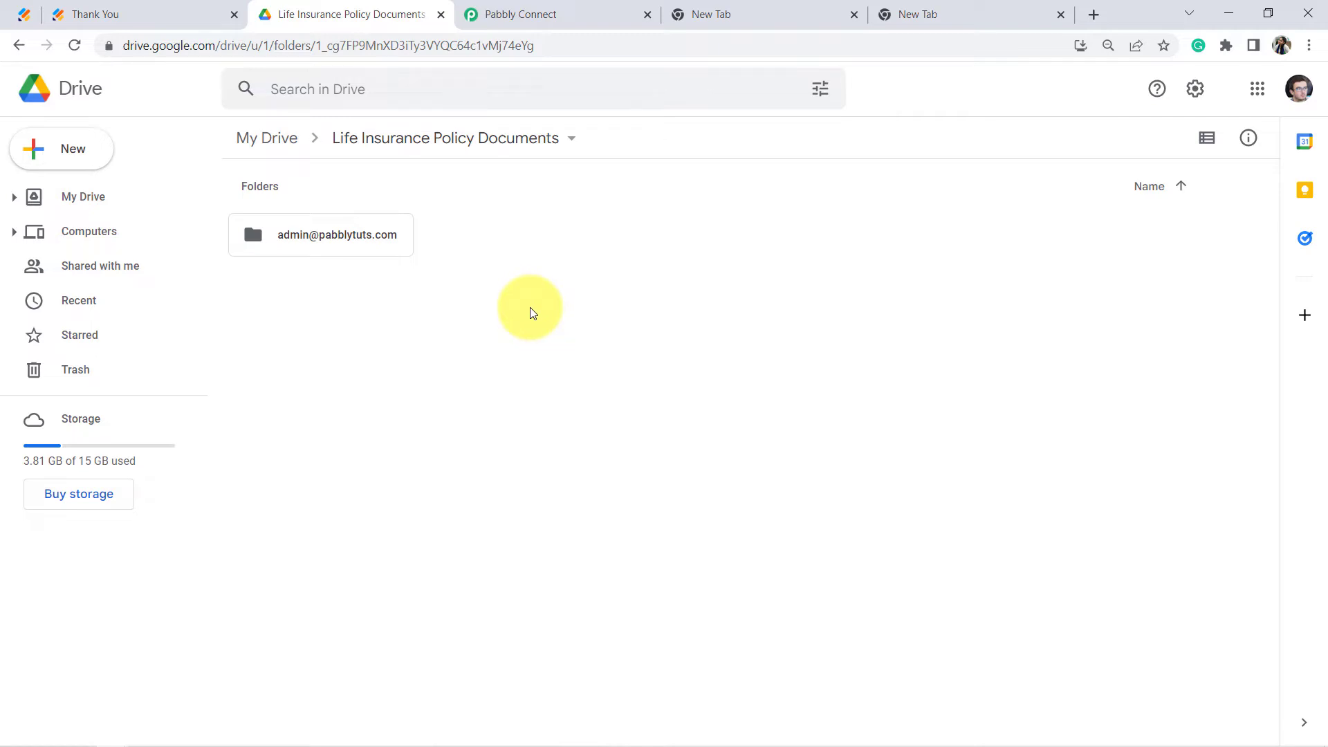
pyautogui.click(520, 13)
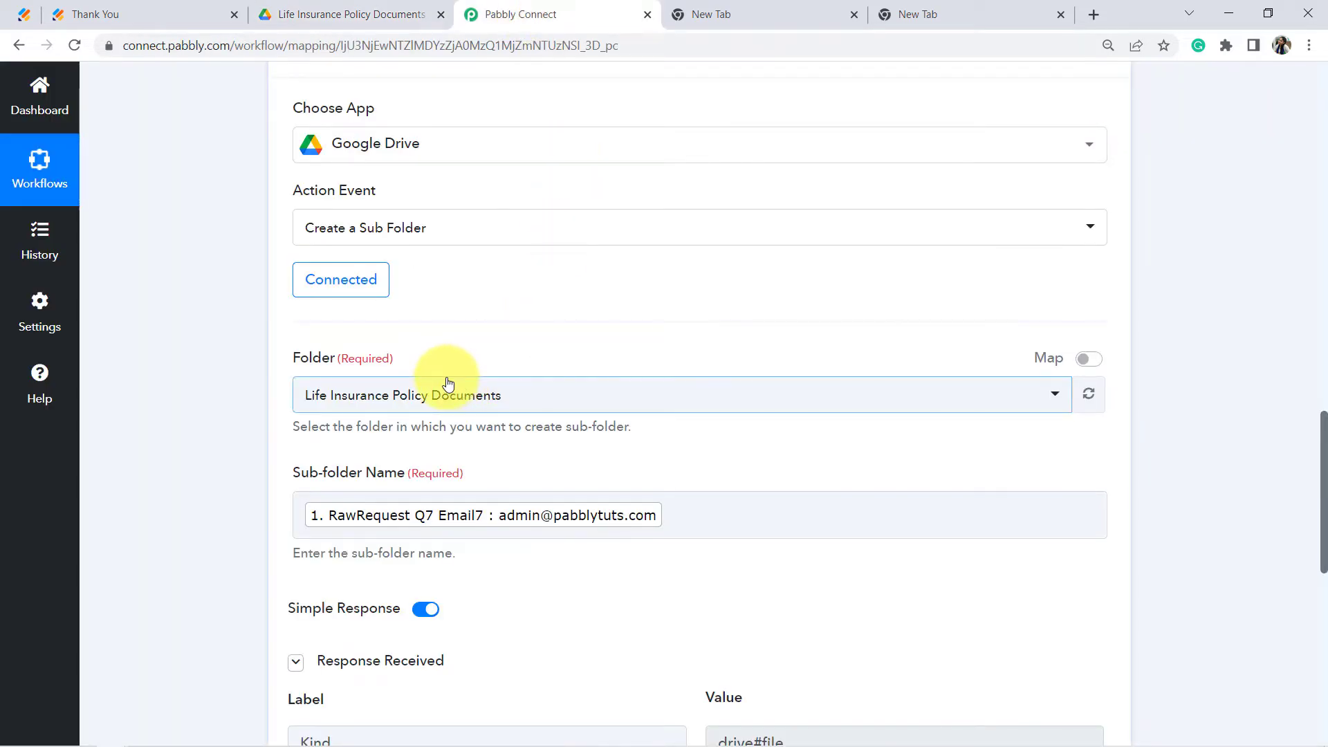
# Step: Add a new blank action step below the JotForm trigger
pyautogui.scroll(1, 444, 380)
pyautogui.scroll(-2, 450, 356)
pyautogui.scroll(-3, 262, 255)
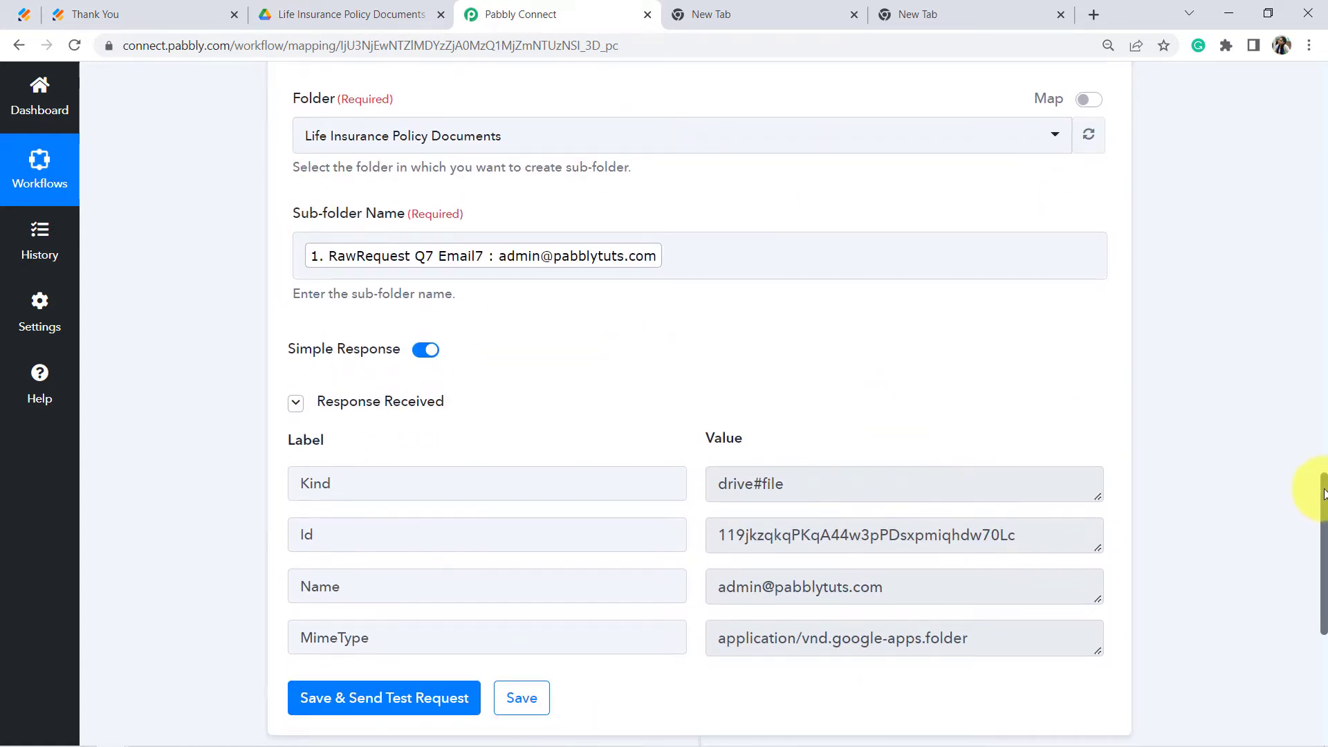
pyautogui.moveTo(1324, 492); pyautogui.dragTo(1325, 308)
pyautogui.click(700, 480)
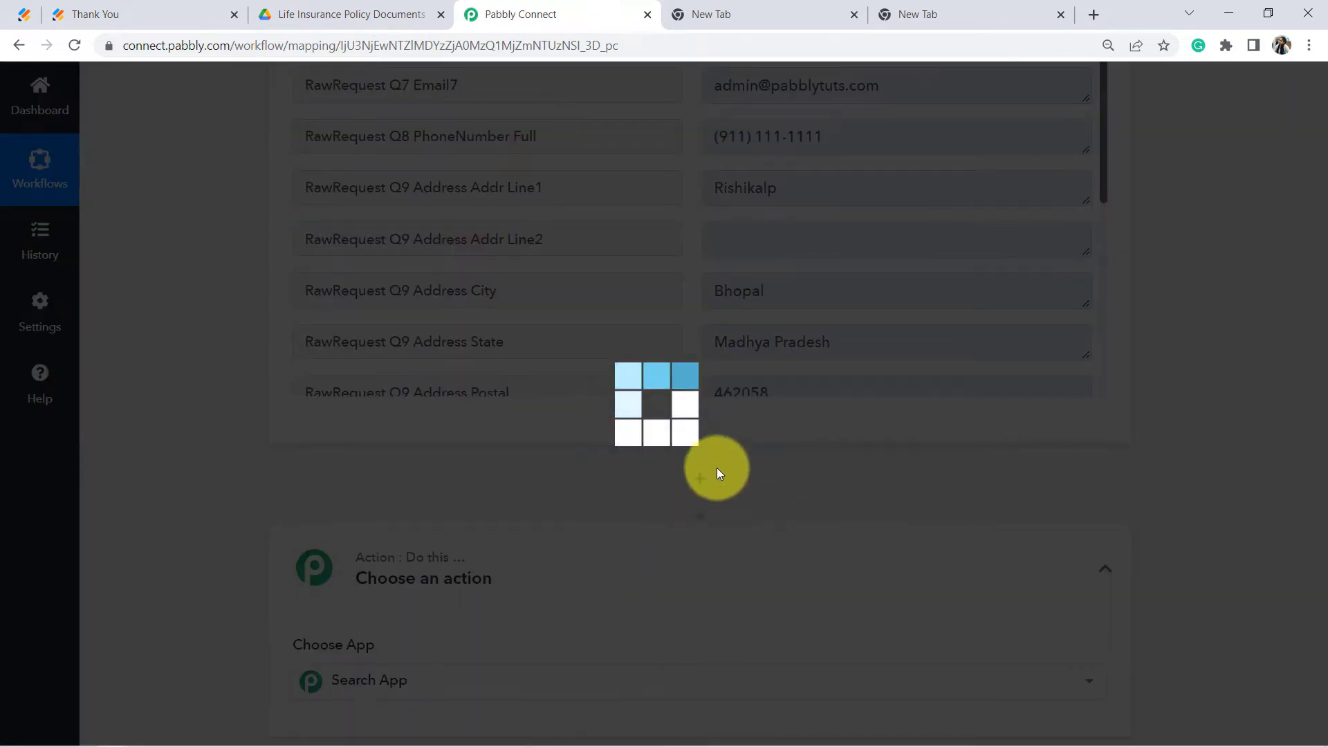
# Step: Set the new step to Google Drive's Search Folder event and start connecting the Drive account
pyautogui.scroll(-3, 700, 346)
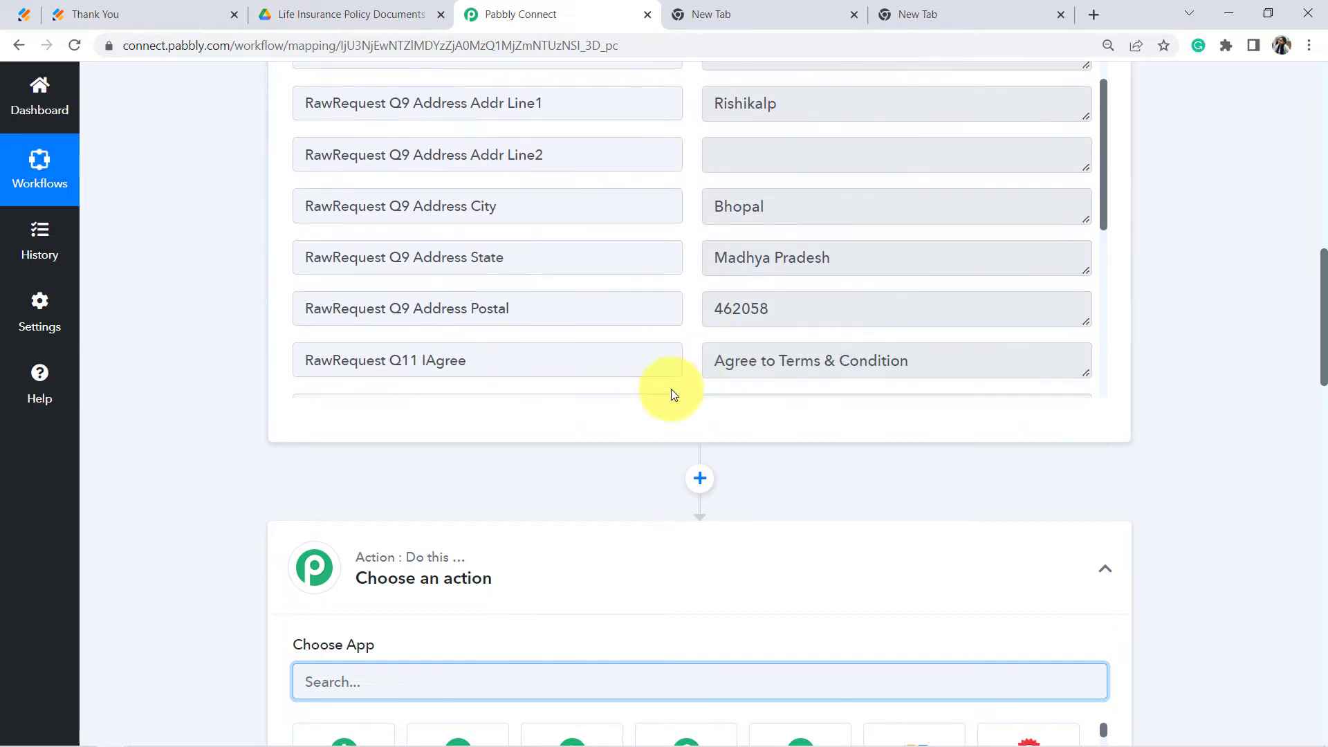
pyautogui.scroll(-3, 123, 479)
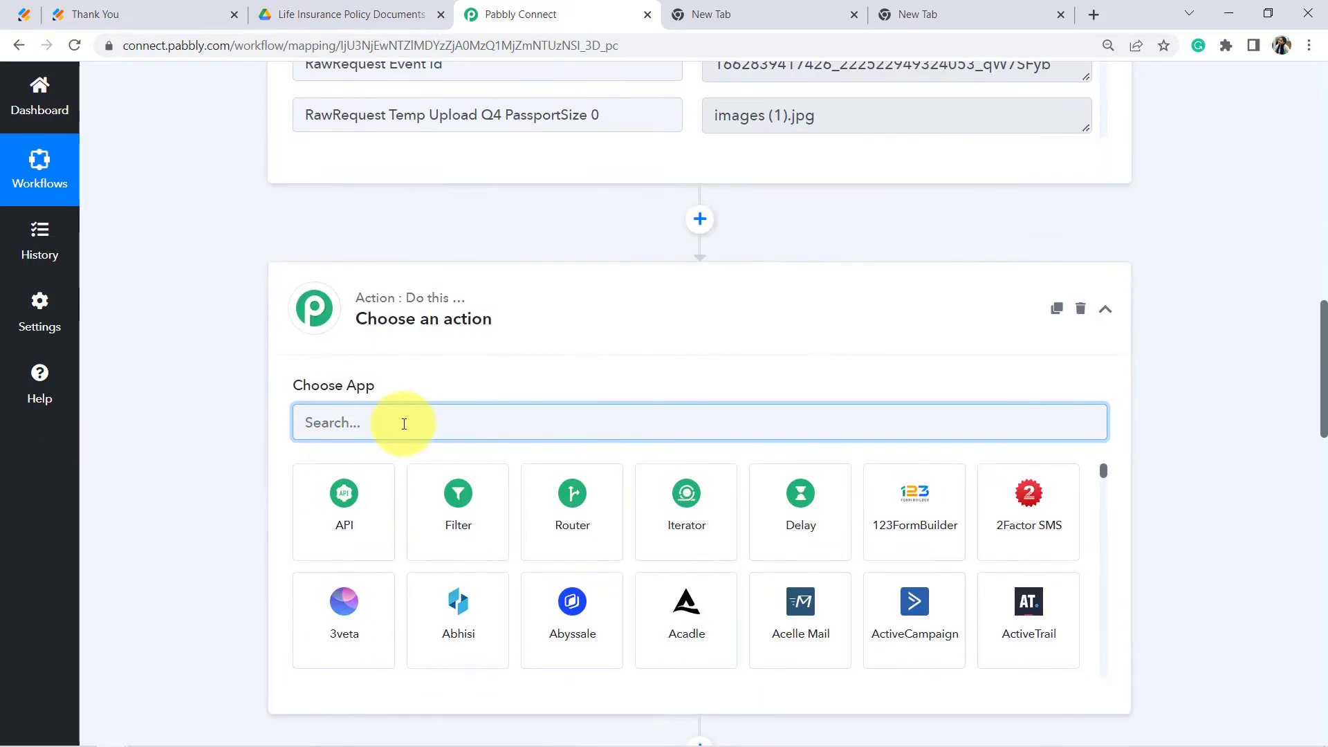
pyautogui.write('google dr')
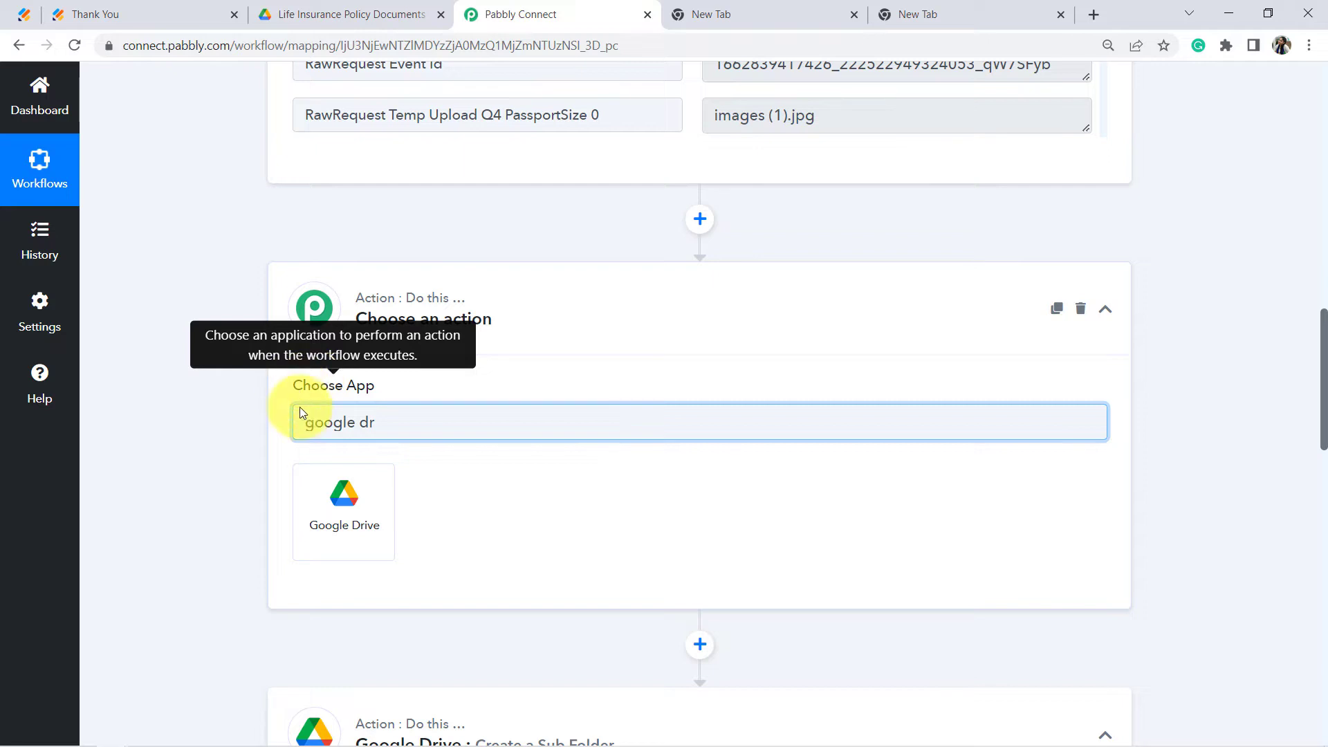
pyautogui.click(330, 499)
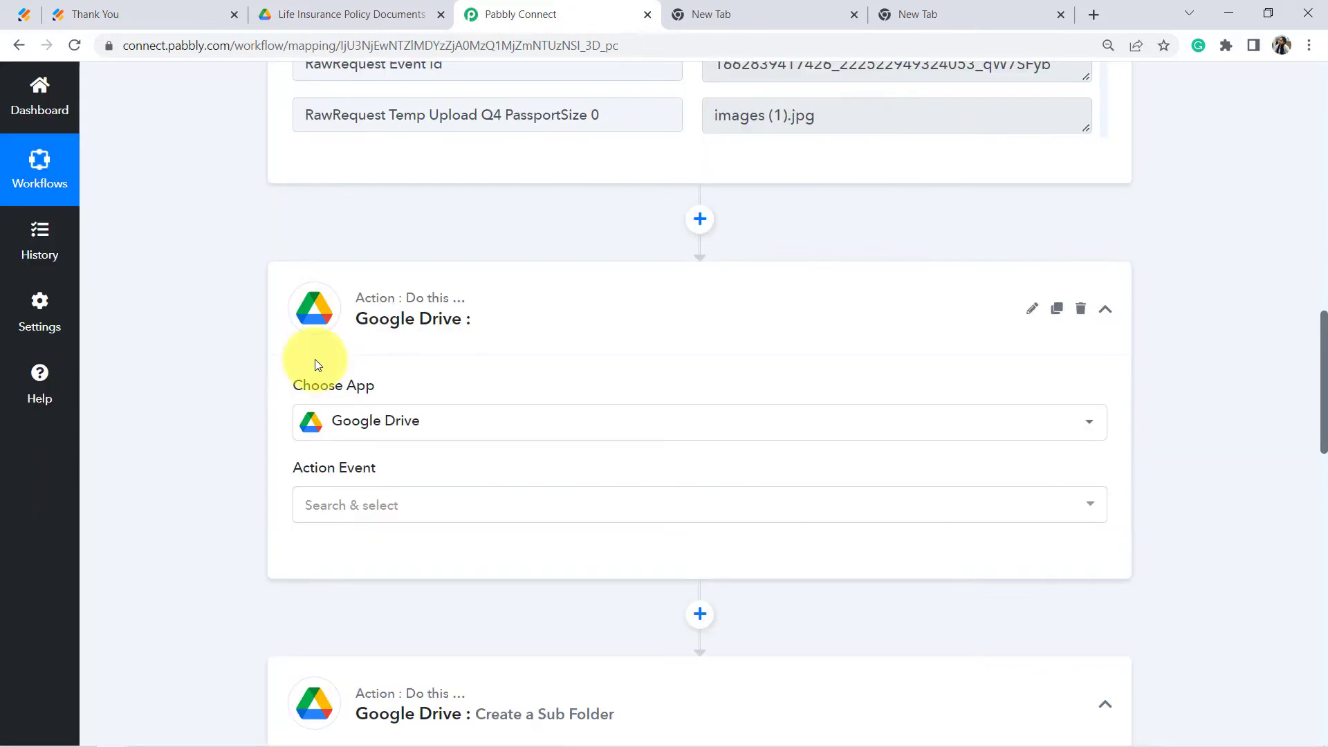
pyautogui.scroll(-2, 252, 386)
pyautogui.click(343, 332)
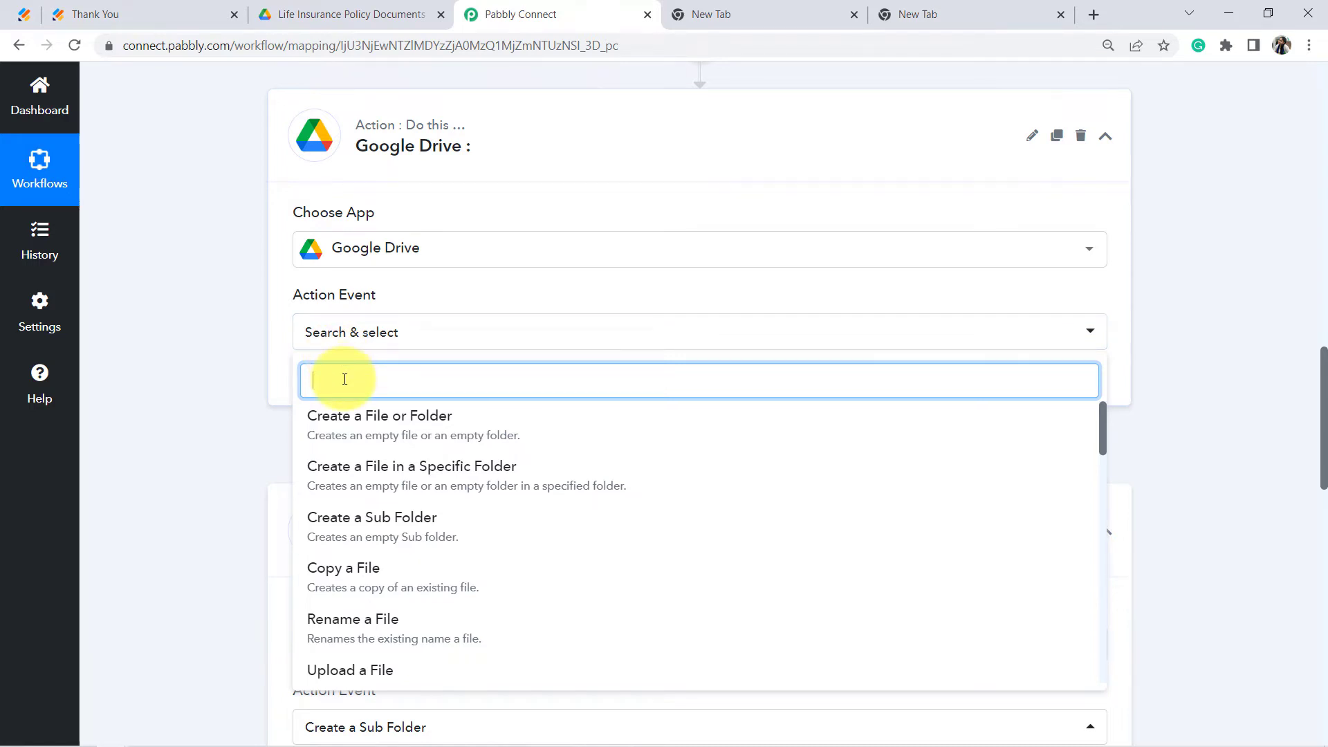
pyautogui.write('sea')
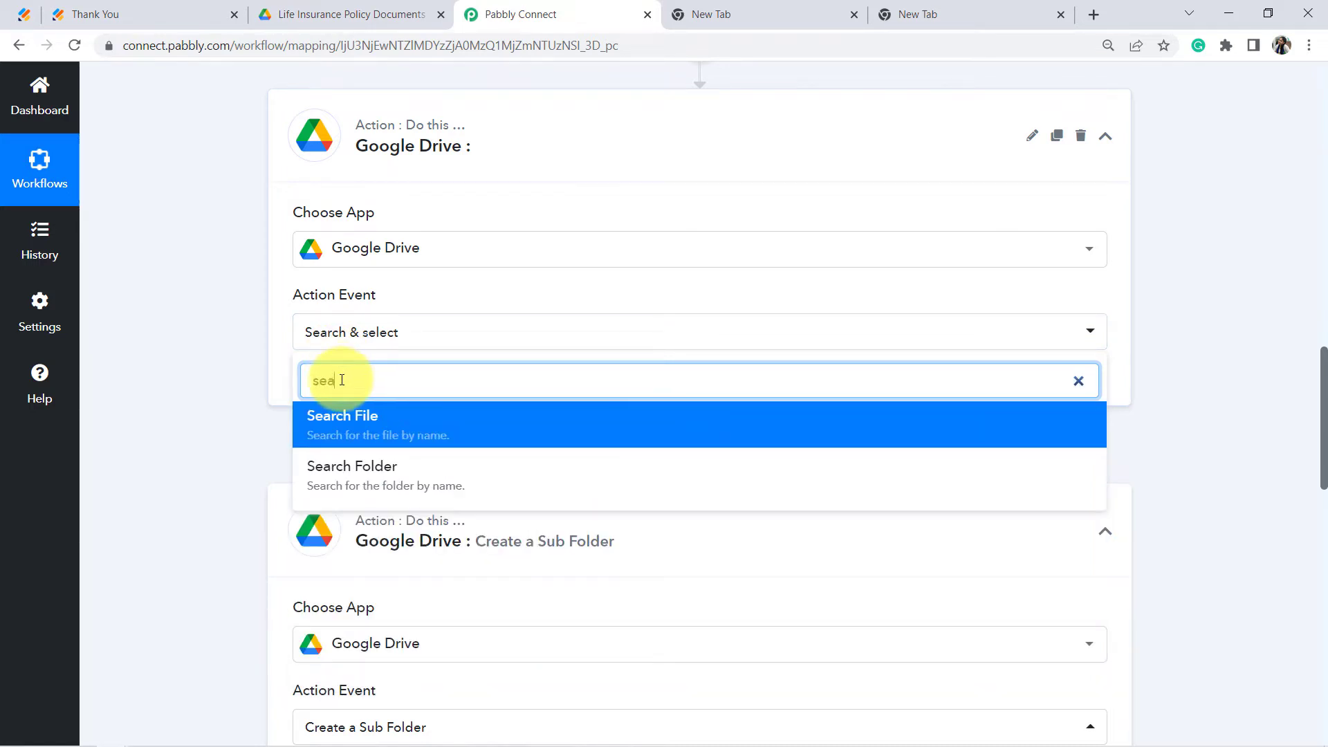
pyautogui.click(332, 465)
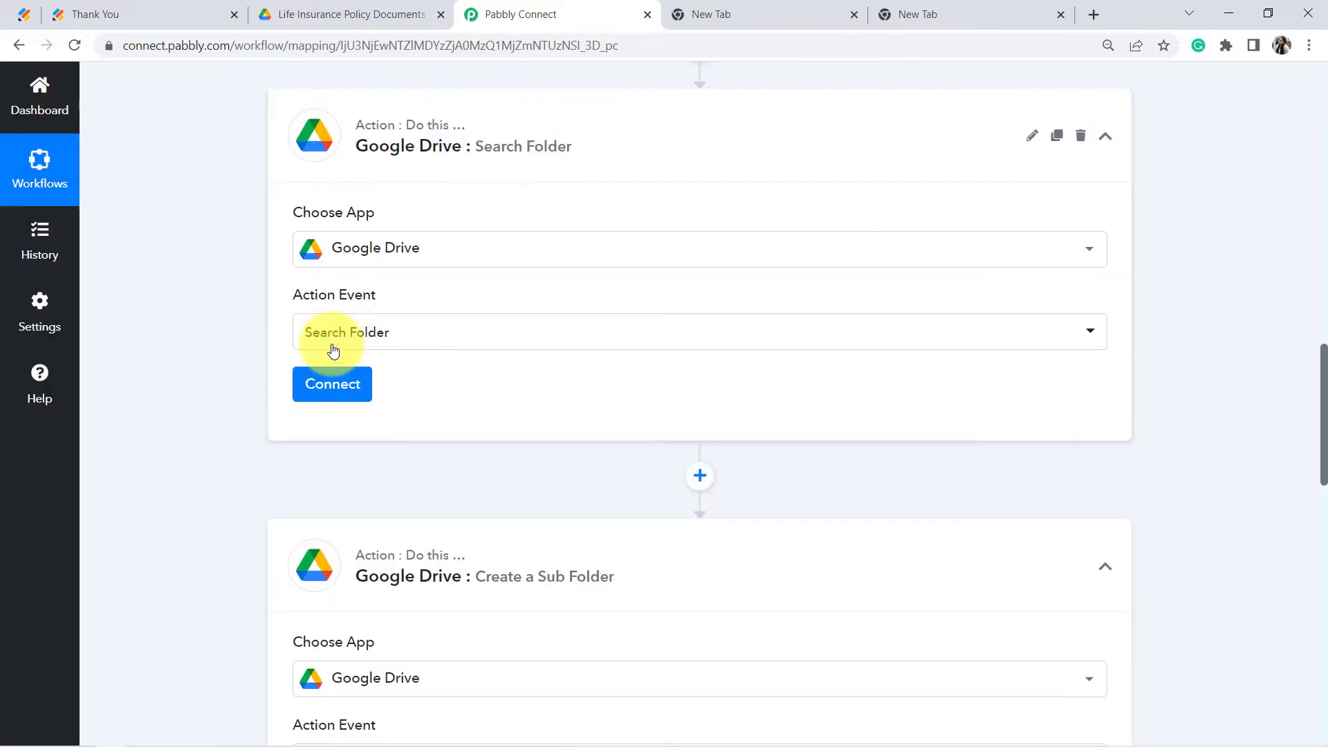
pyautogui.click(322, 392)
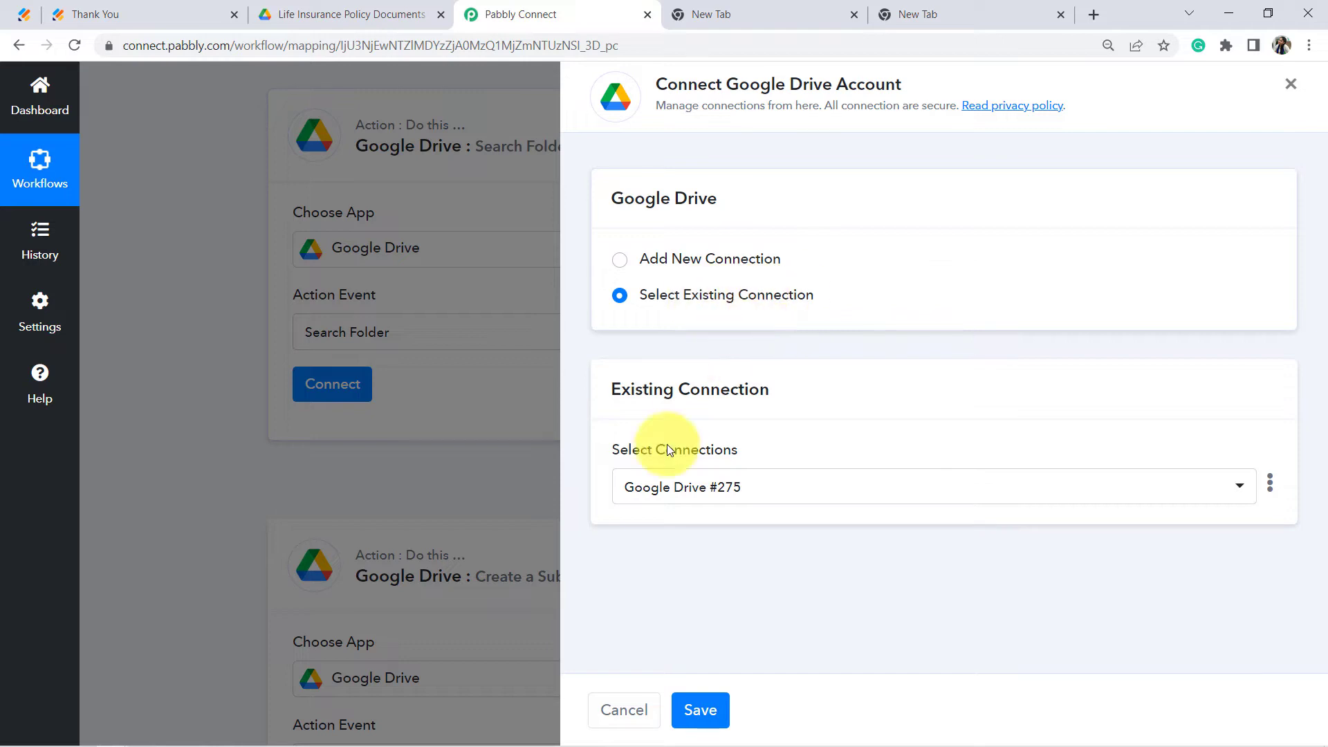
# Step: Confirm the existing Google Drive connection and highlight the folder Name field's hint
pyautogui.click(698, 711)
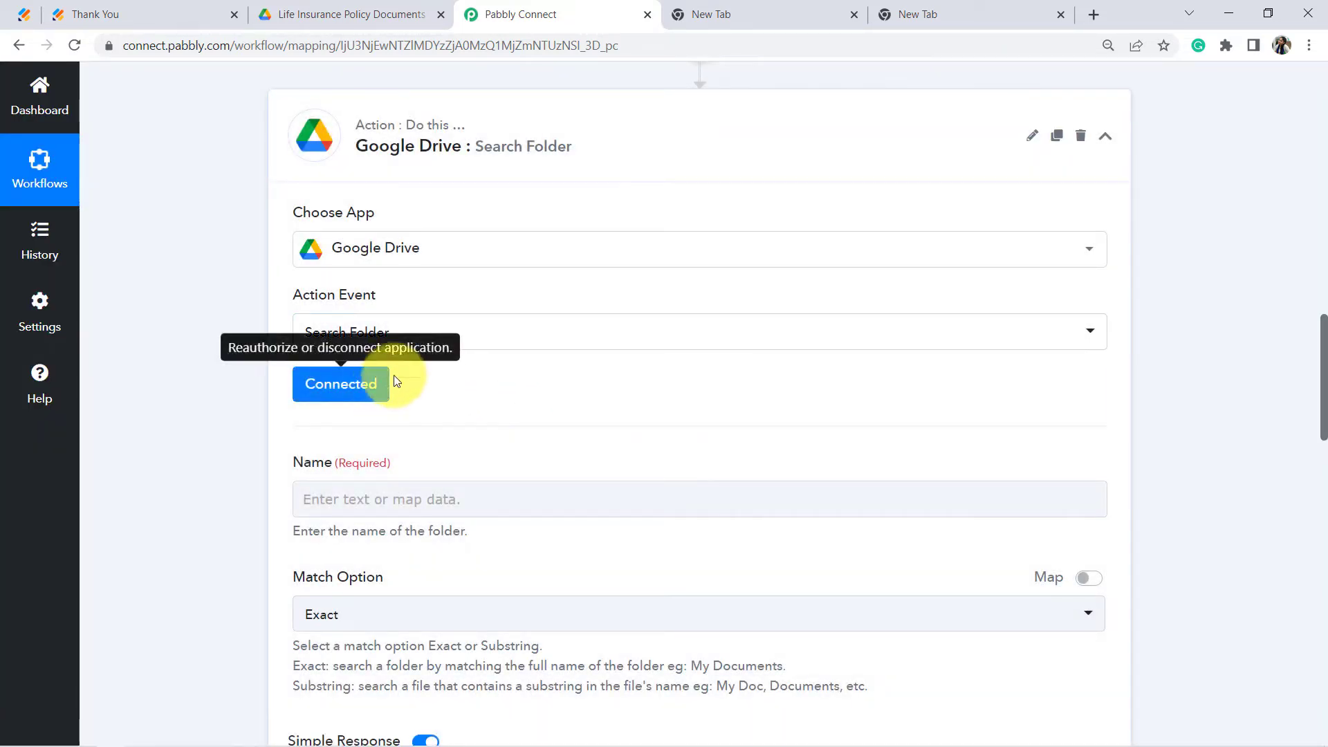
pyautogui.scroll(1, 443, 367)
pyautogui.scroll(-4, 436, 405)
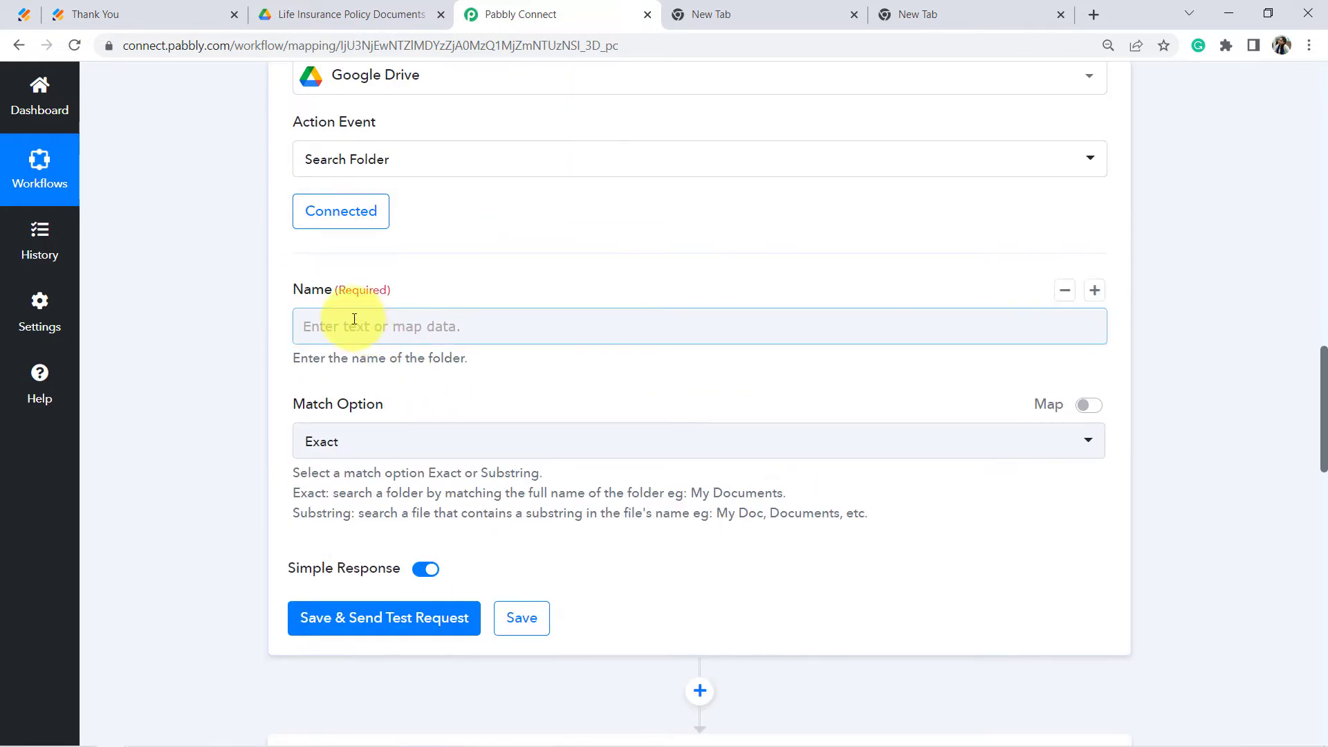
pyautogui.moveTo(304, 289); pyautogui.dragTo(384, 289)
pyautogui.click(317, 327)
pyautogui.click(305, 361)
pyautogui.moveTo(307, 361); pyautogui.dragTo(451, 360)
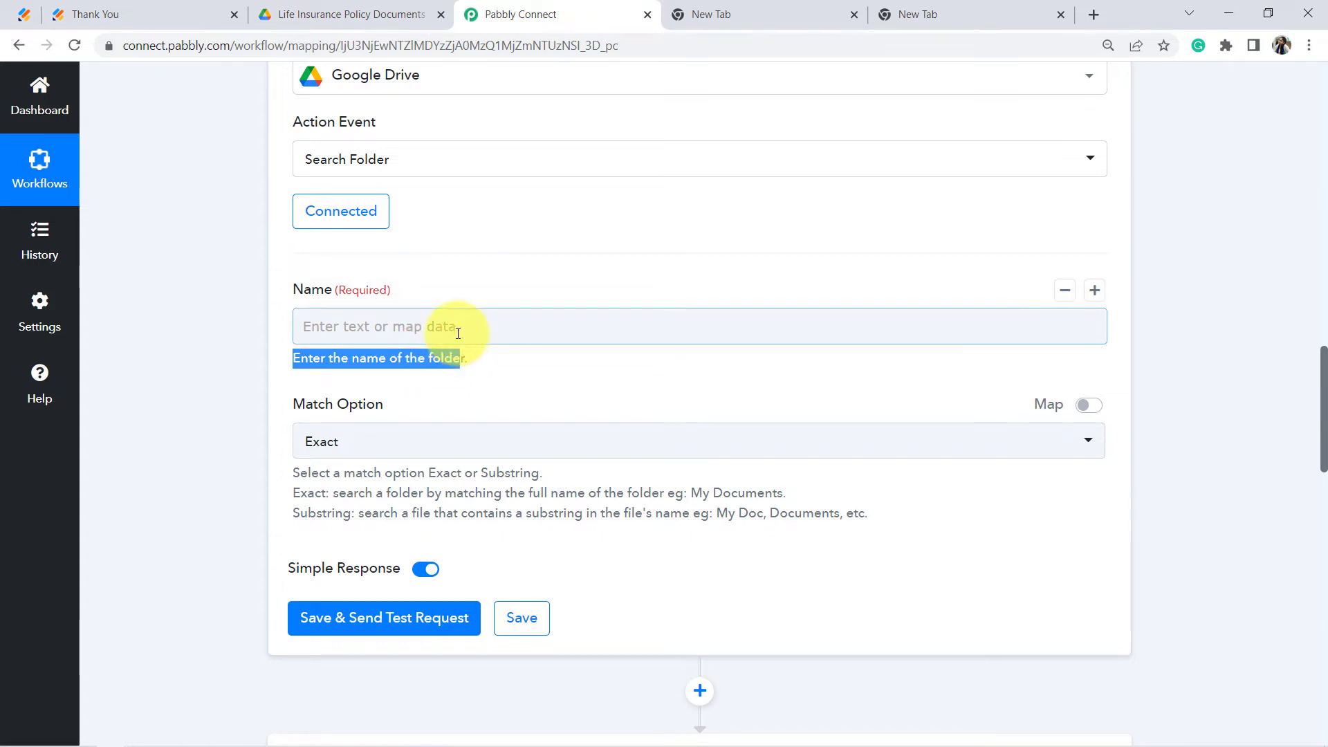
# Step: Check the Drive folder, then return to the Search Folder step's empty Name field
pyautogui.click(328, 14)
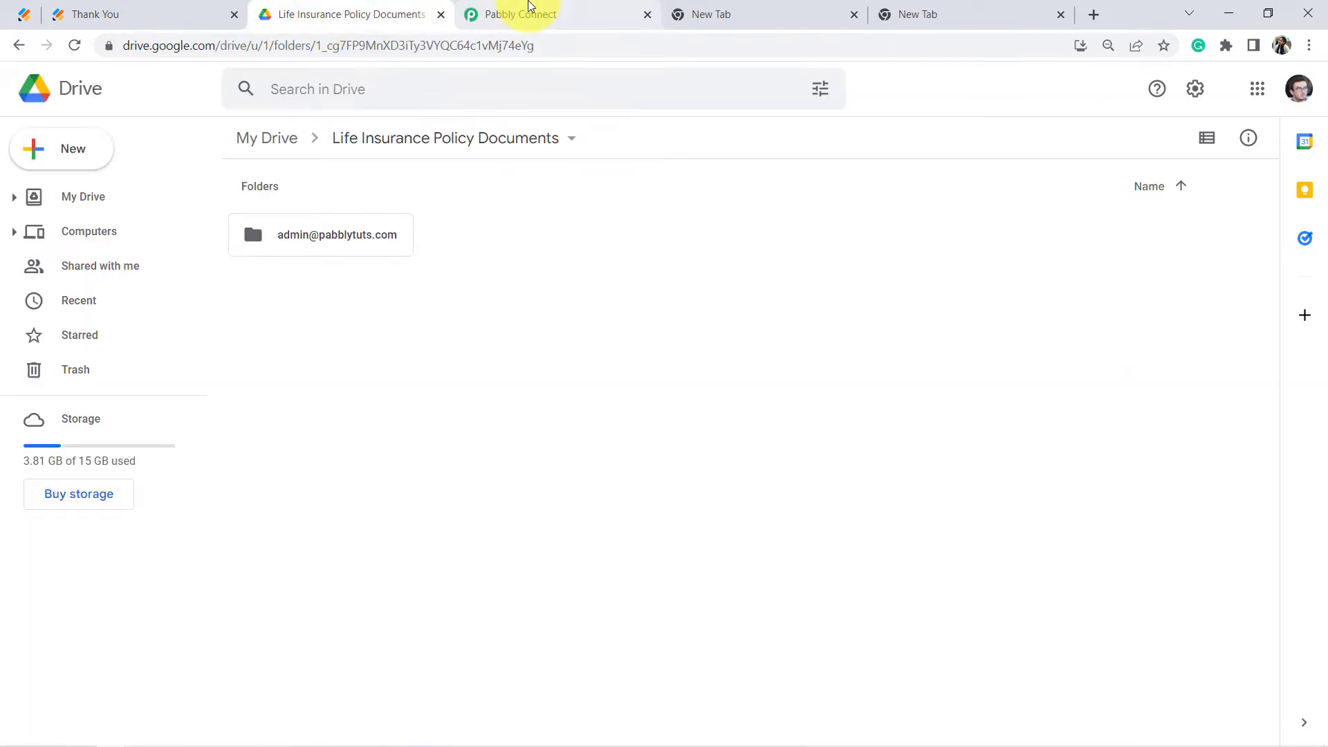
pyautogui.click(530, 13)
pyautogui.click(379, 318)
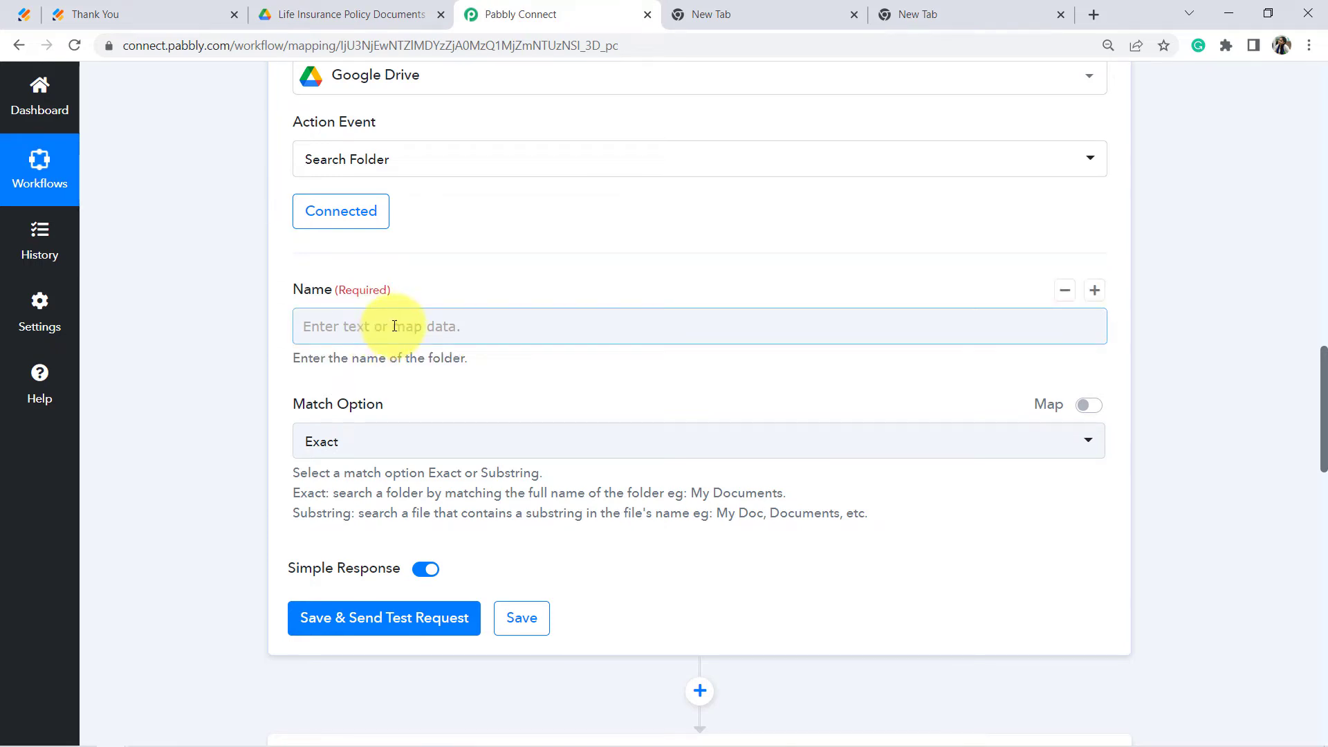
pyautogui.scroll(-5, 222, 496)
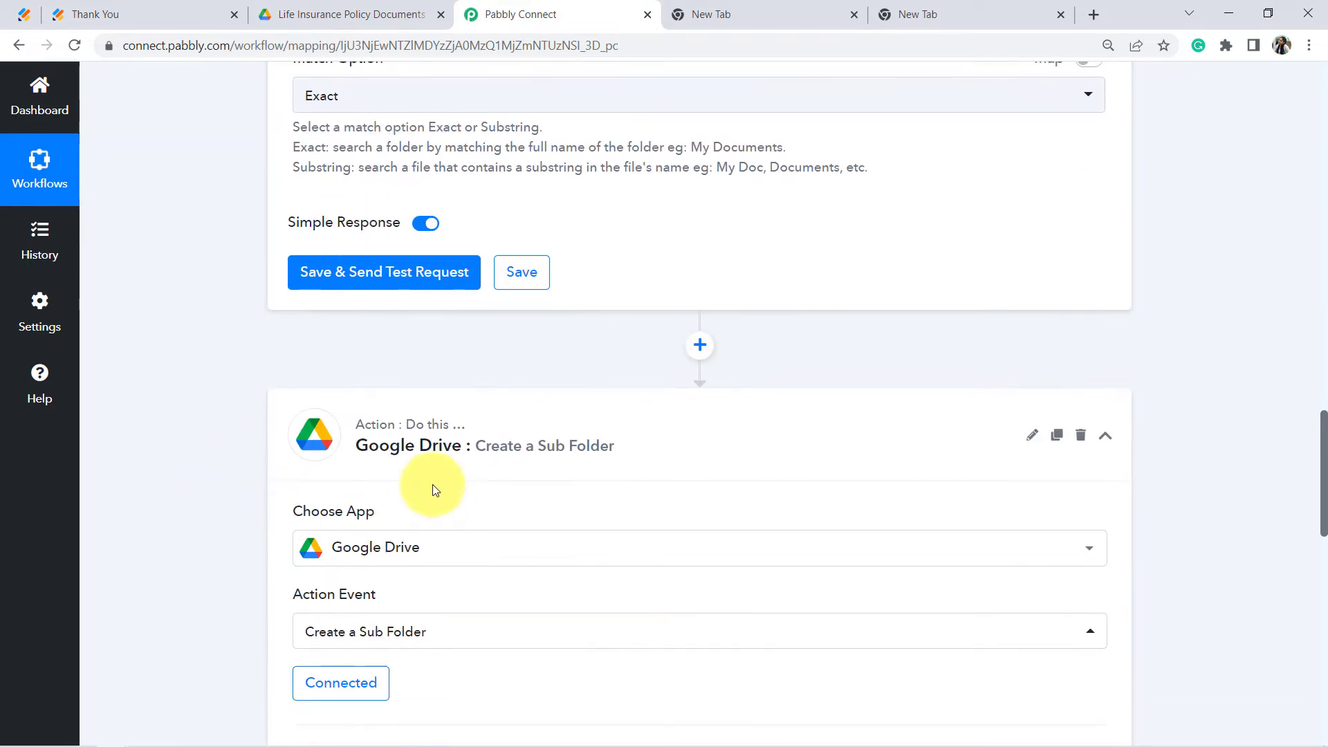
pyautogui.scroll(-2, 412, 525)
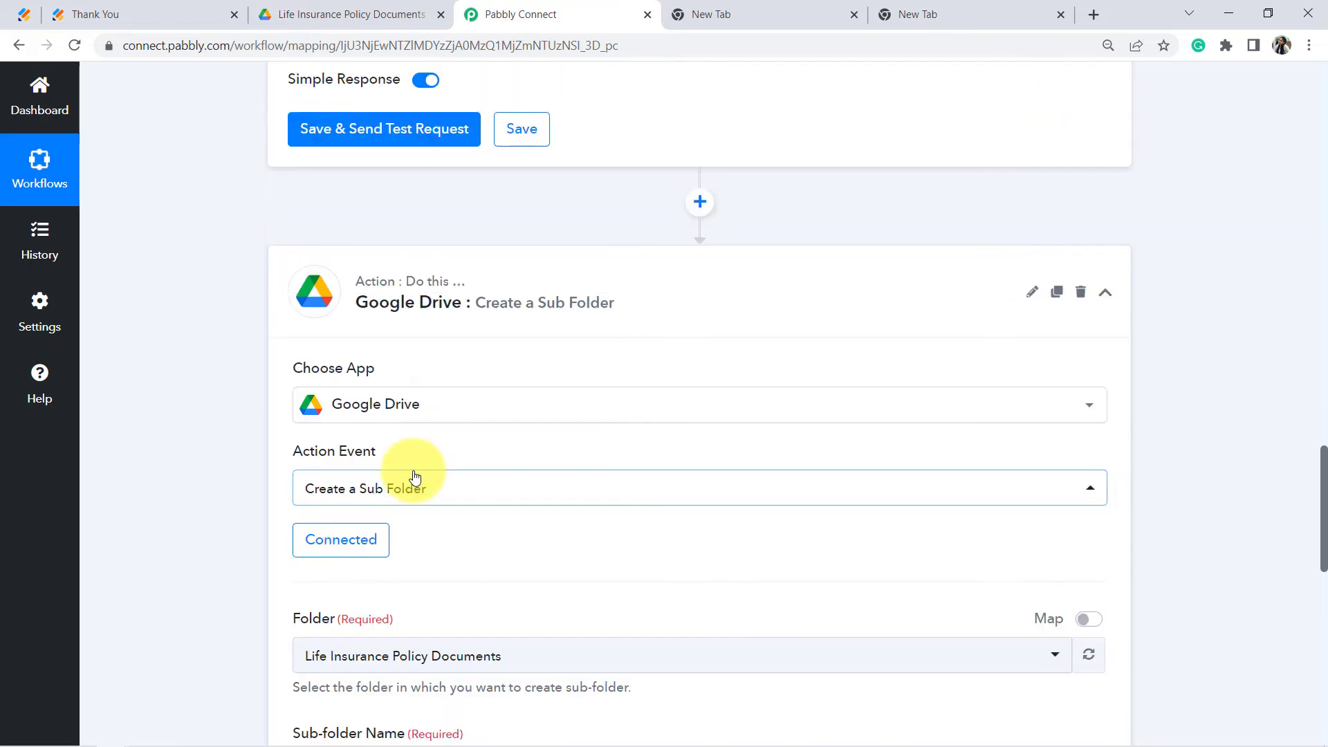
pyautogui.scroll(2, 415, 477)
pyautogui.scroll(-1, 406, 450)
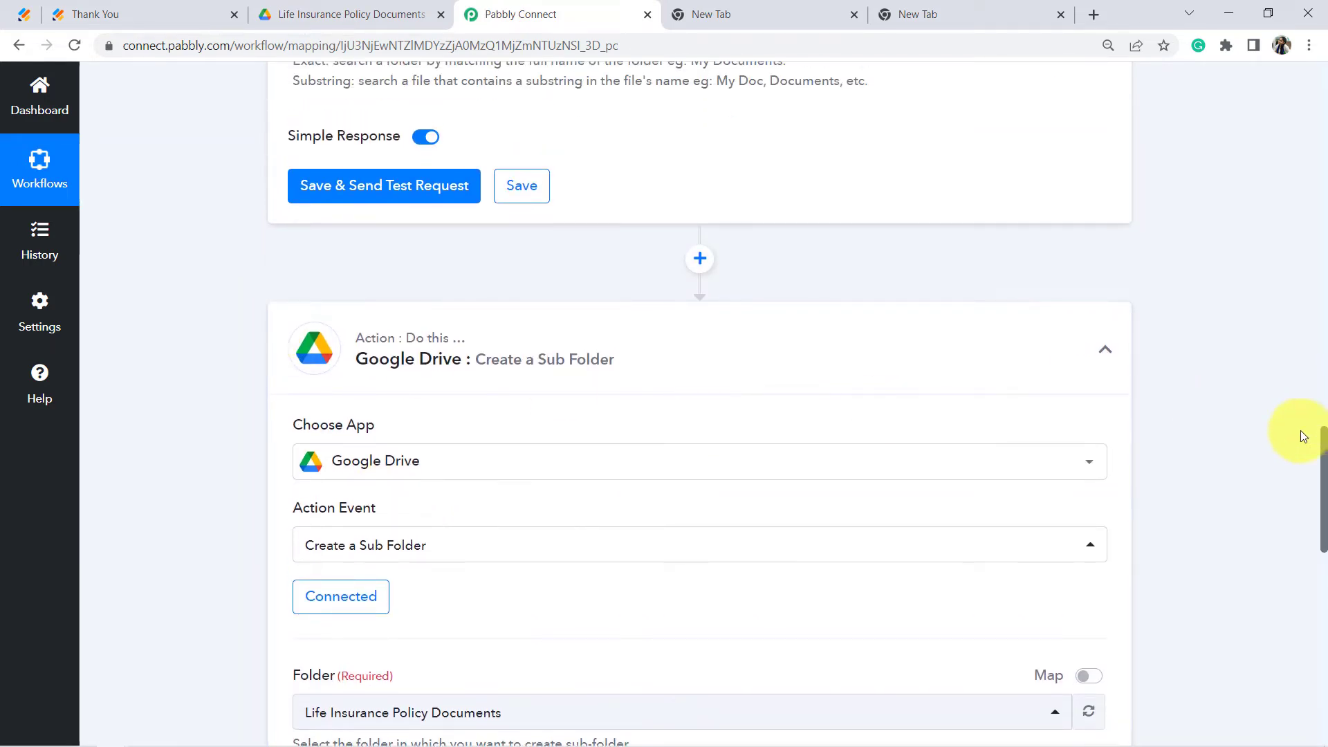
pyautogui.moveTo(1322, 435); pyautogui.dragTo(1323, 379)
pyautogui.click(526, 270)
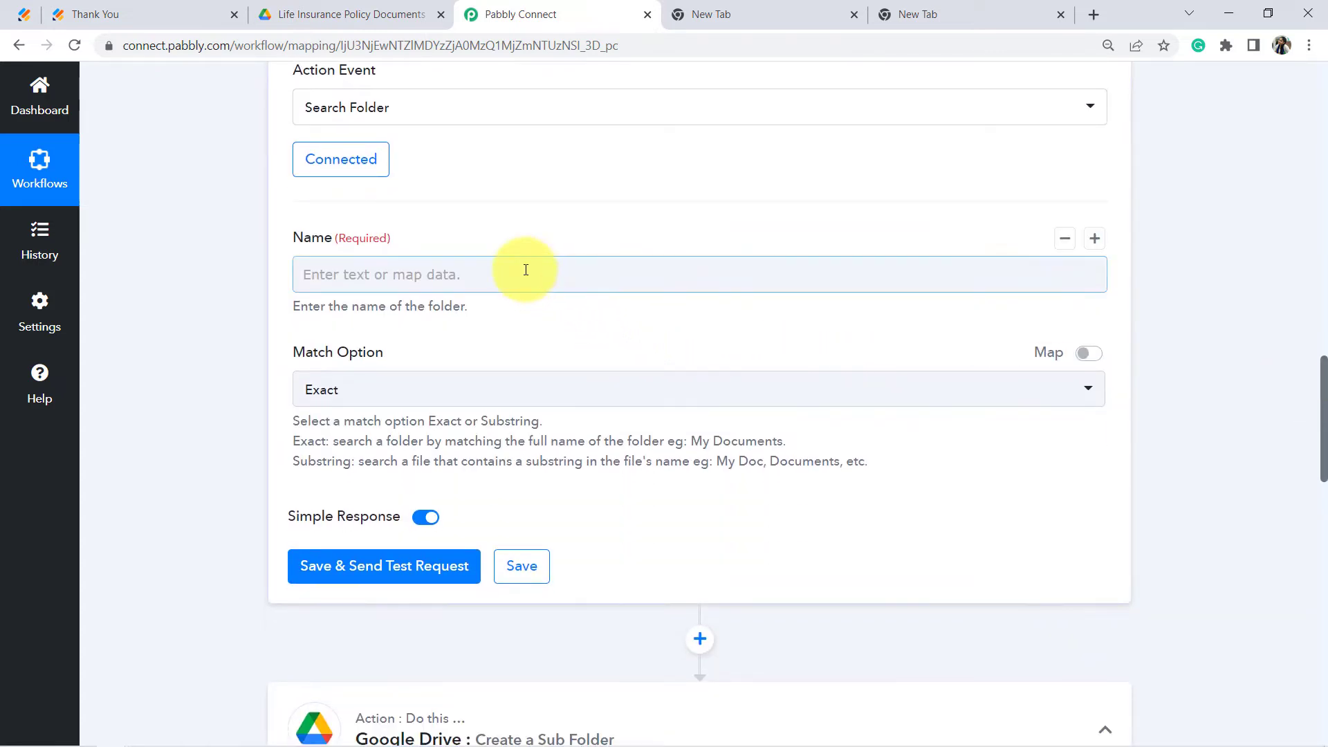
# Step: Map the JotForm RawRequest Q7 Email7 answer into the Search Folder Name field
pyautogui.click(518, 272)
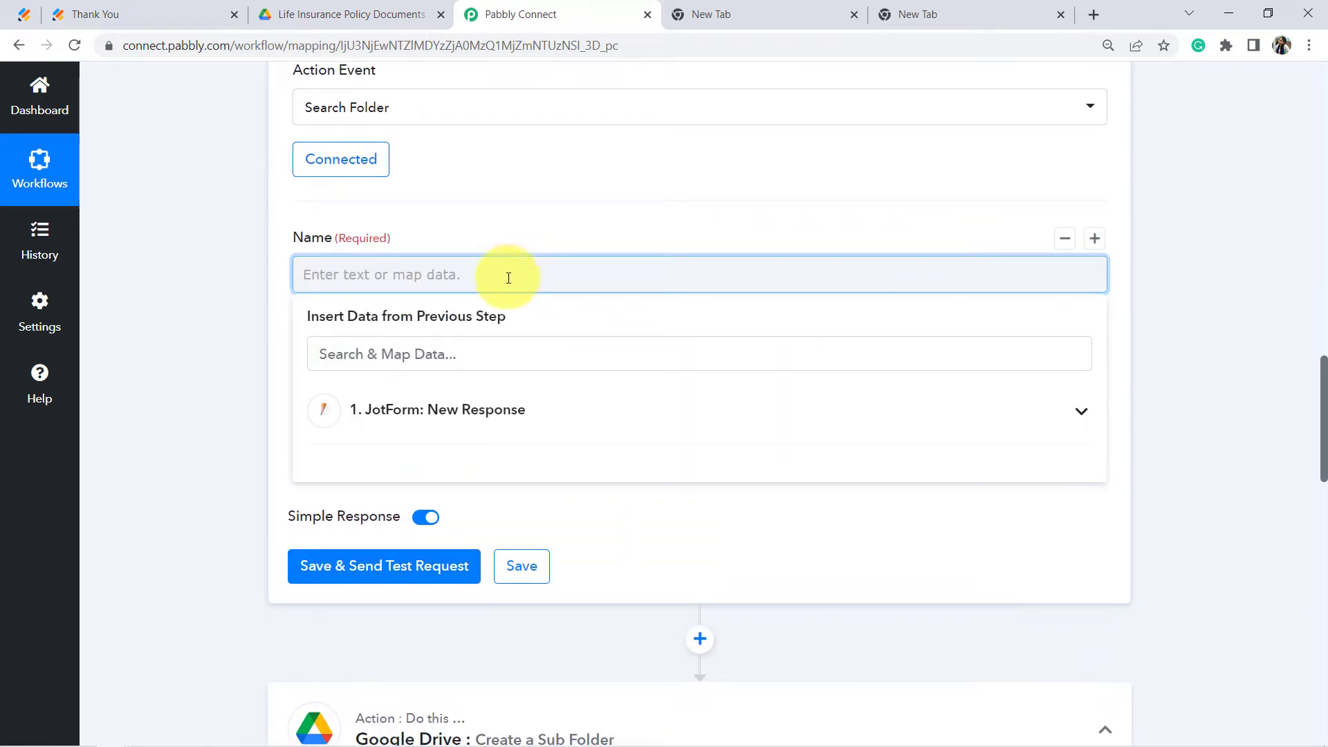
pyautogui.click(457, 412)
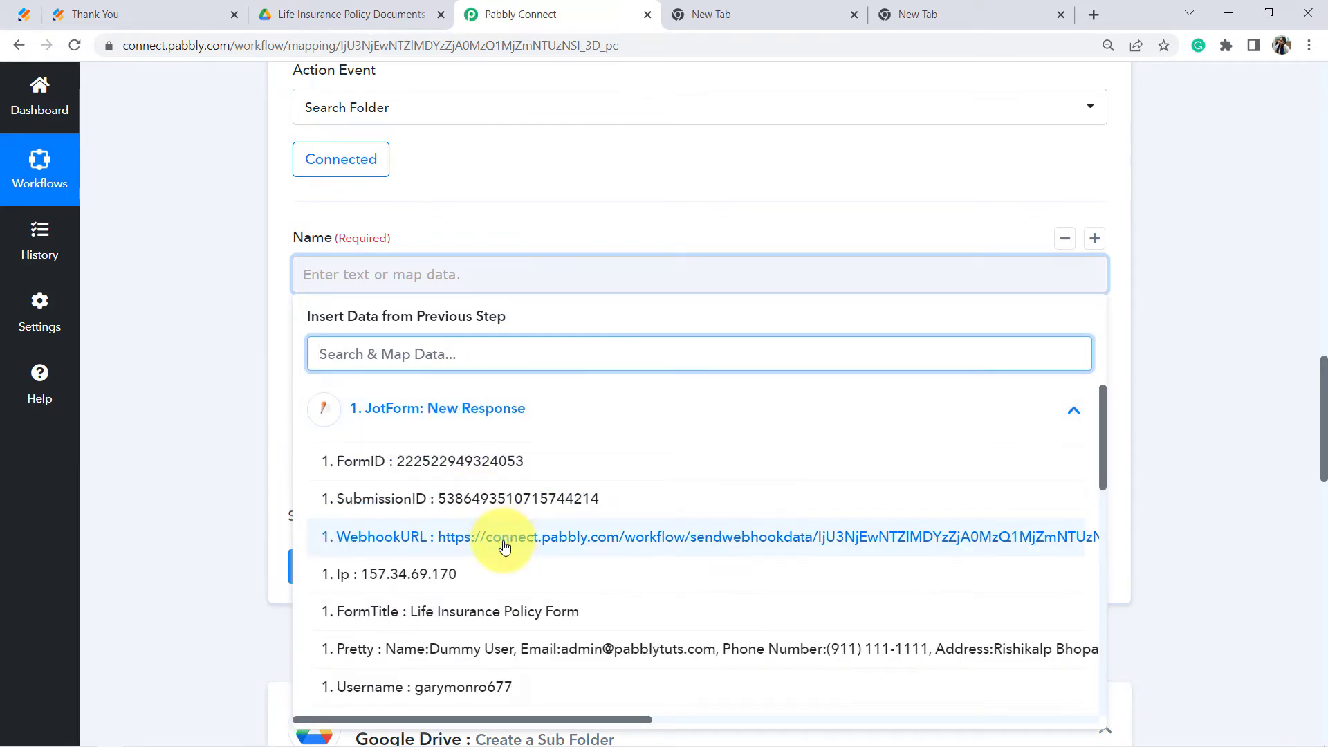
pyautogui.scroll(-4, 504, 547)
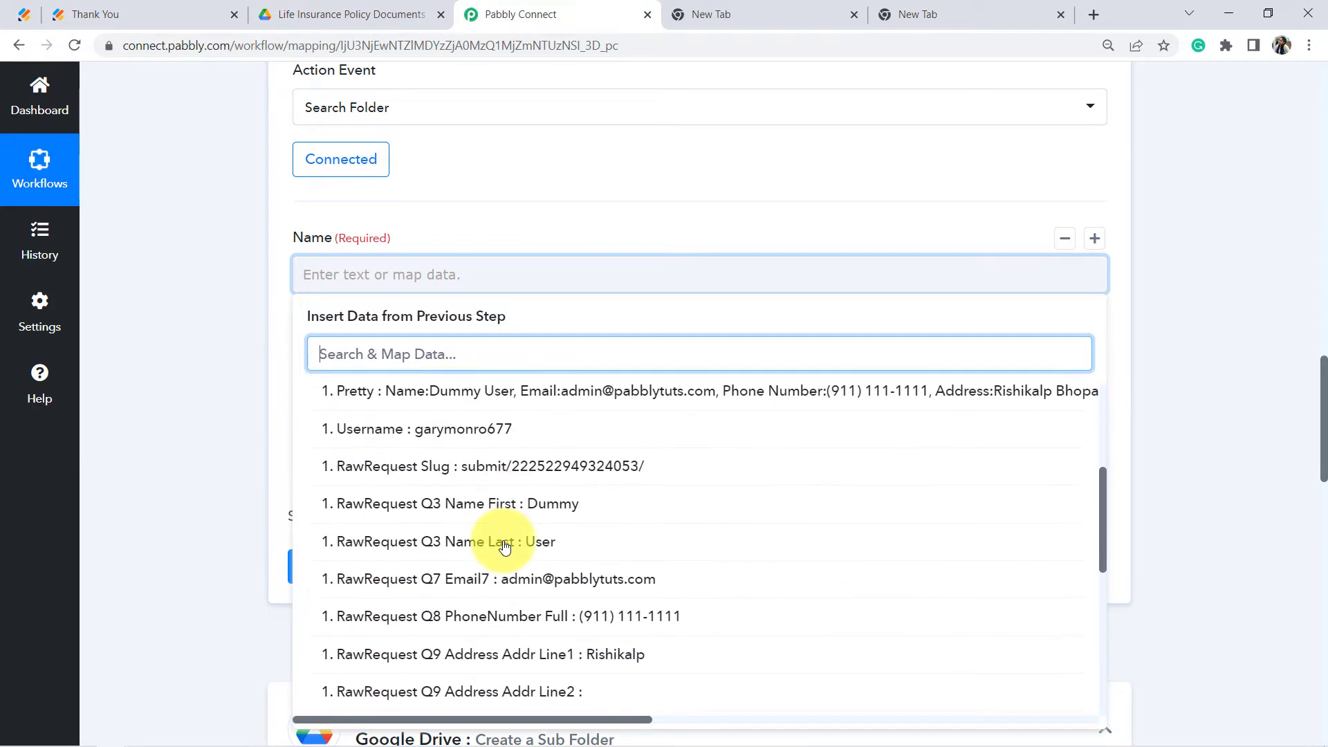
pyautogui.click(549, 579)
pyautogui.click(189, 252)
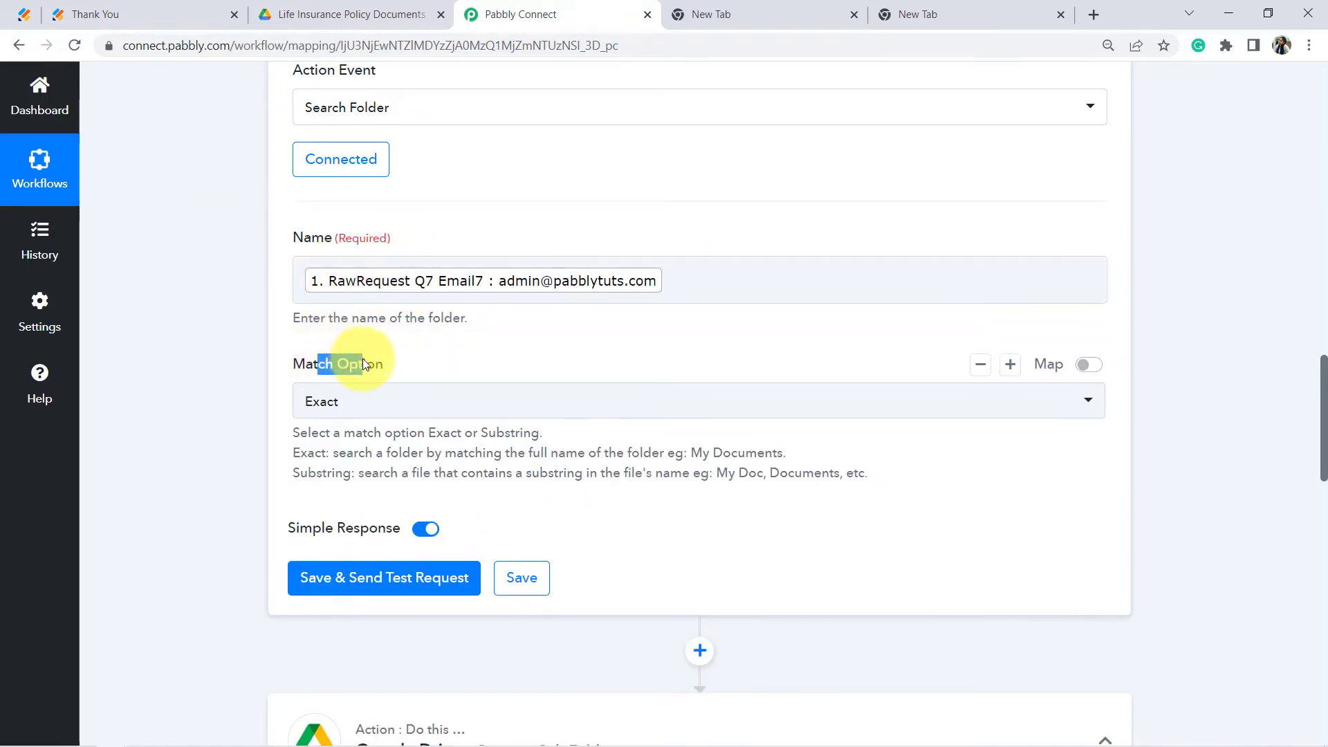
# Step: Keep Exact as the match option and test the search, which finds the matching Drive folder
pyautogui.click(338, 399)
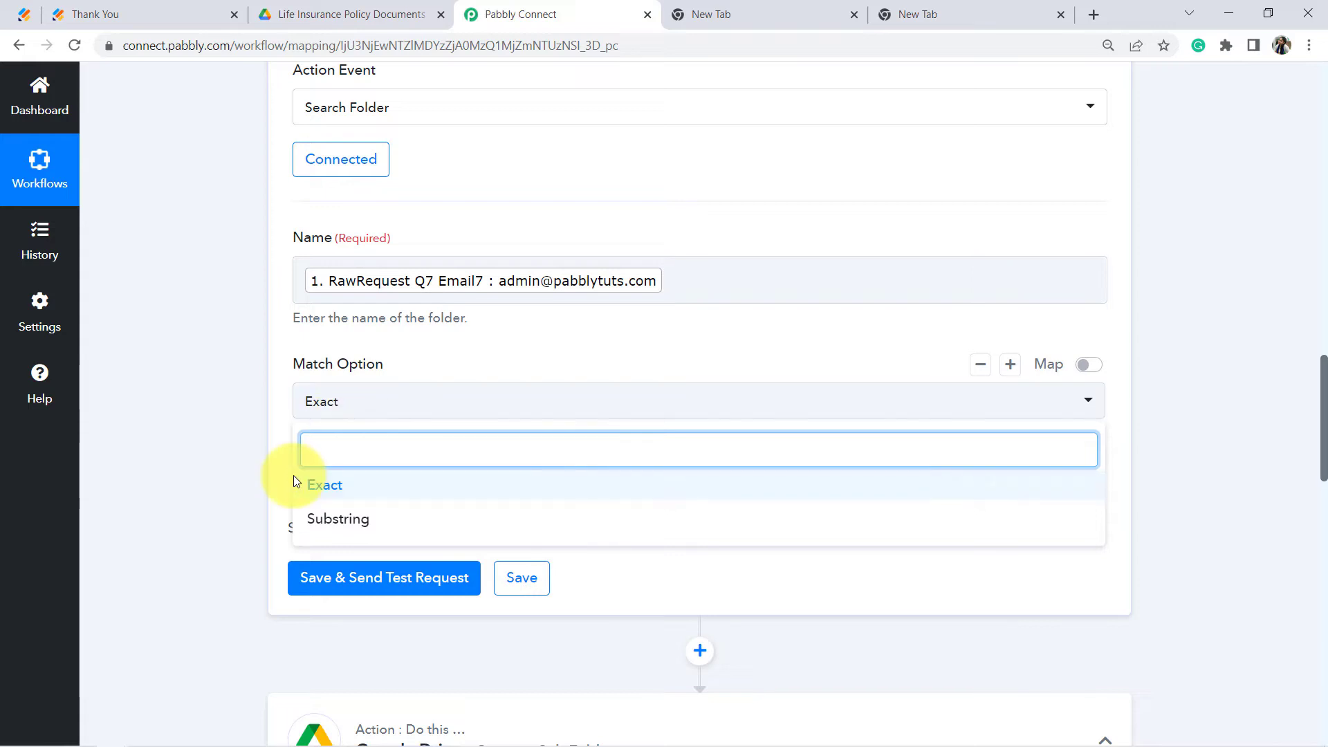
pyautogui.click(192, 510)
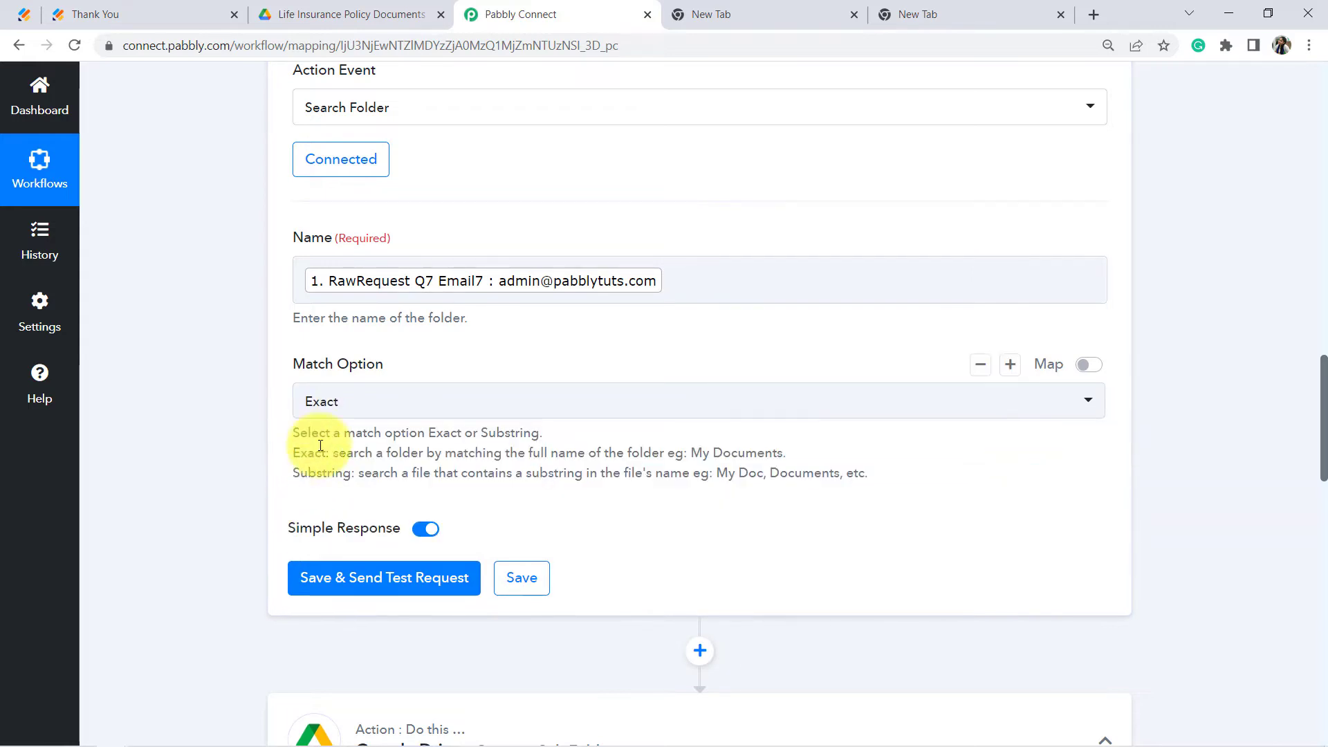
pyautogui.moveTo(295, 455); pyautogui.dragTo(379, 476)
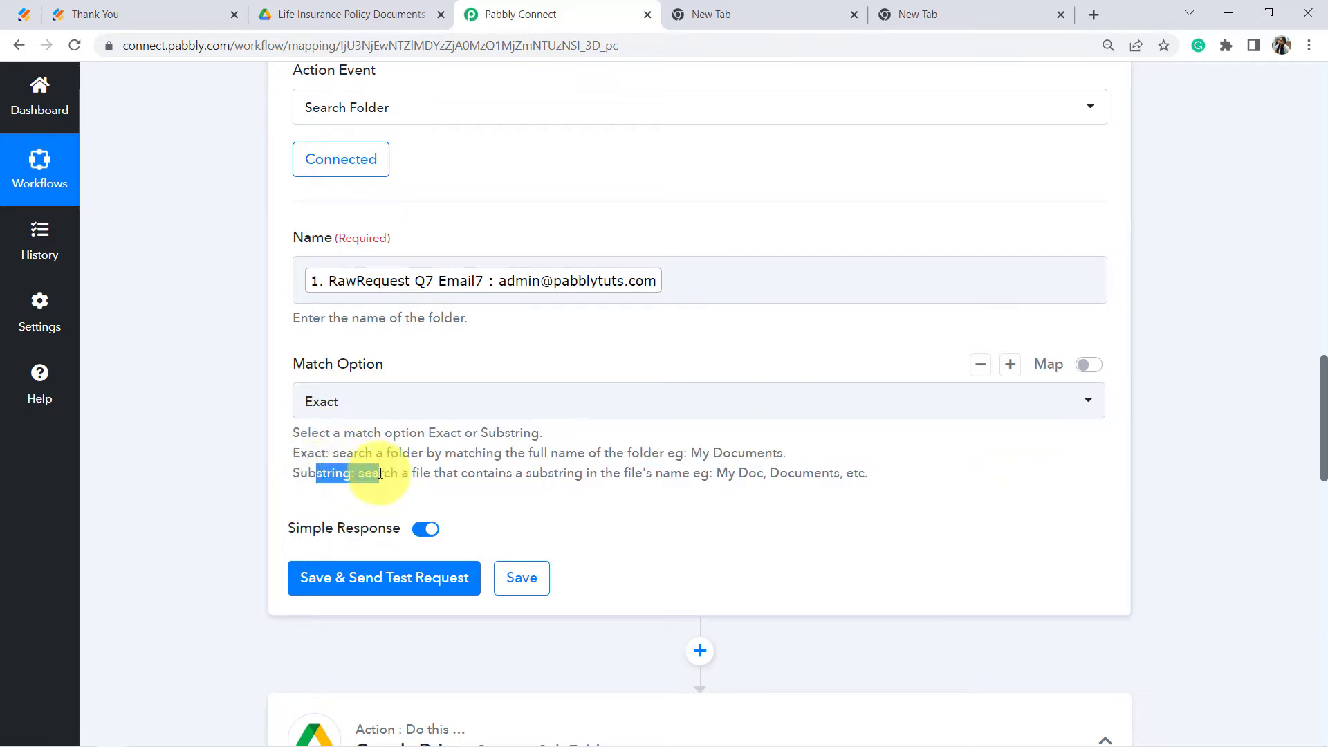
pyautogui.click(379, 474)
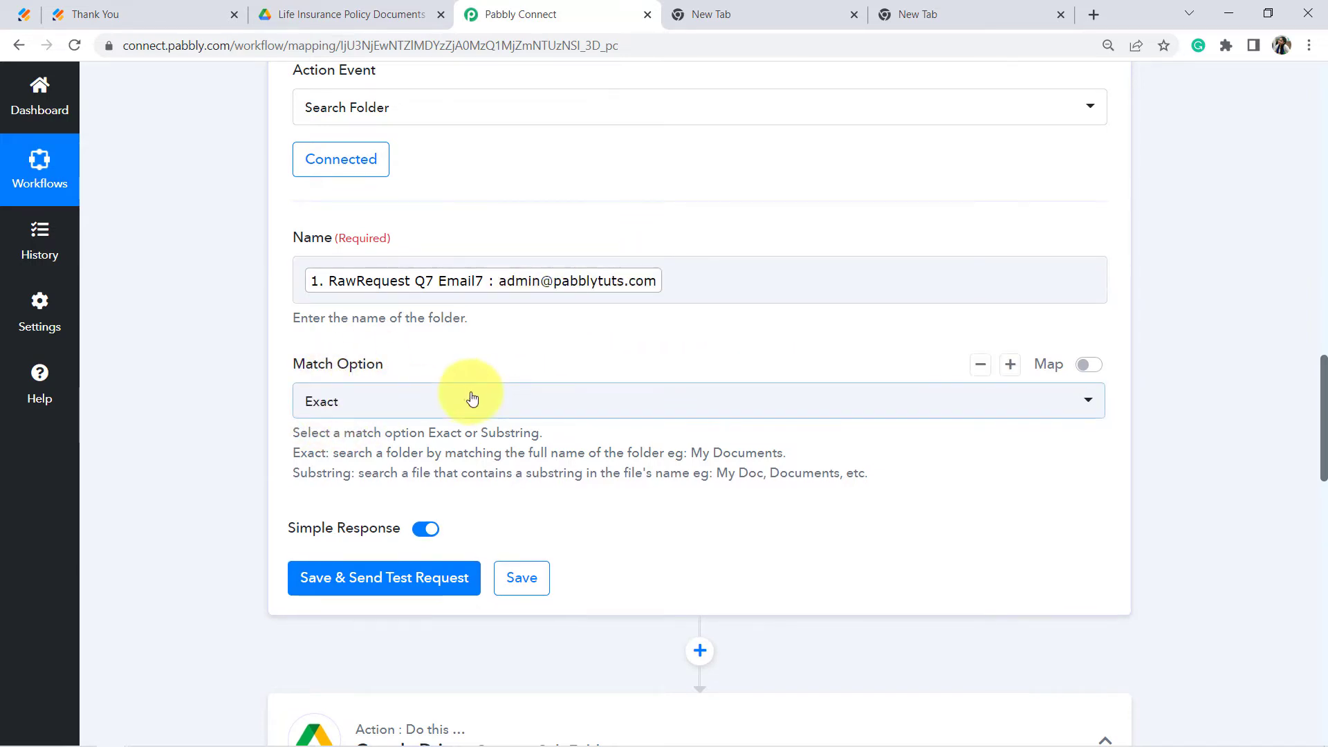
pyautogui.scroll(-3, 251, 408)
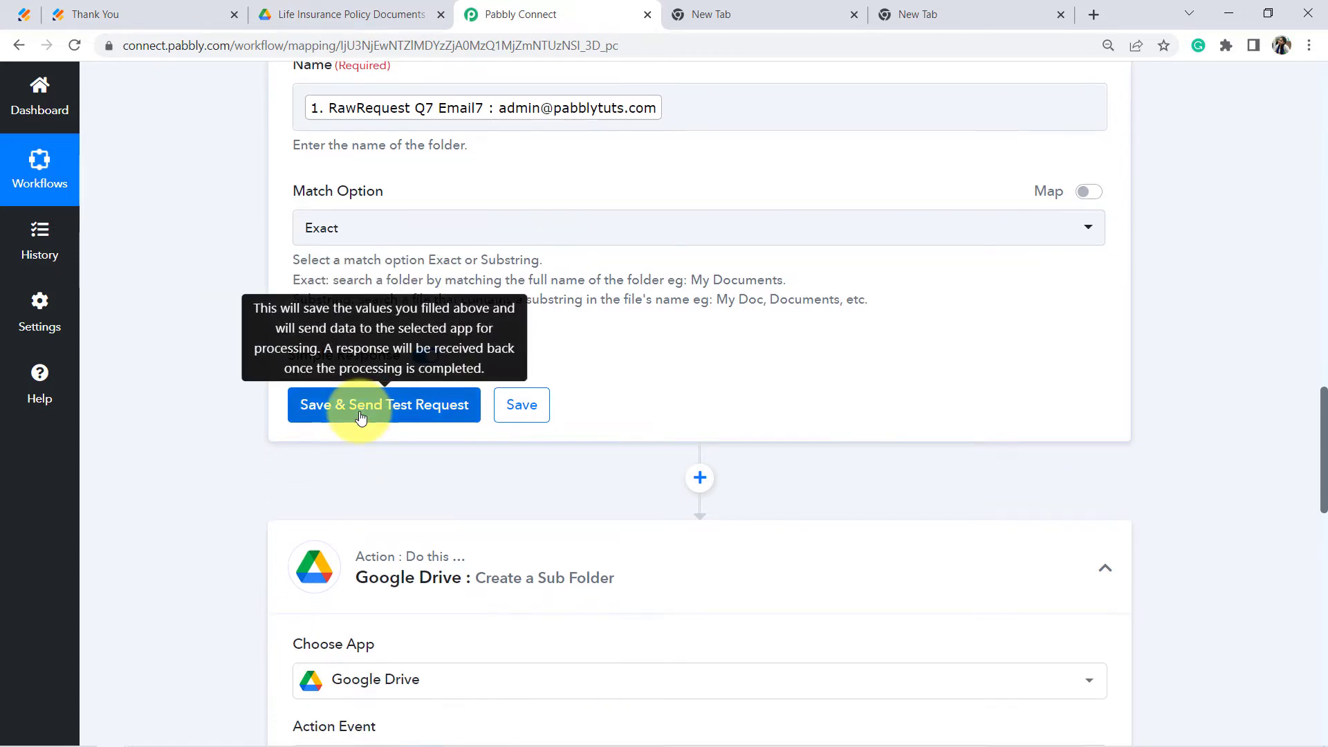
pyautogui.click(360, 417)
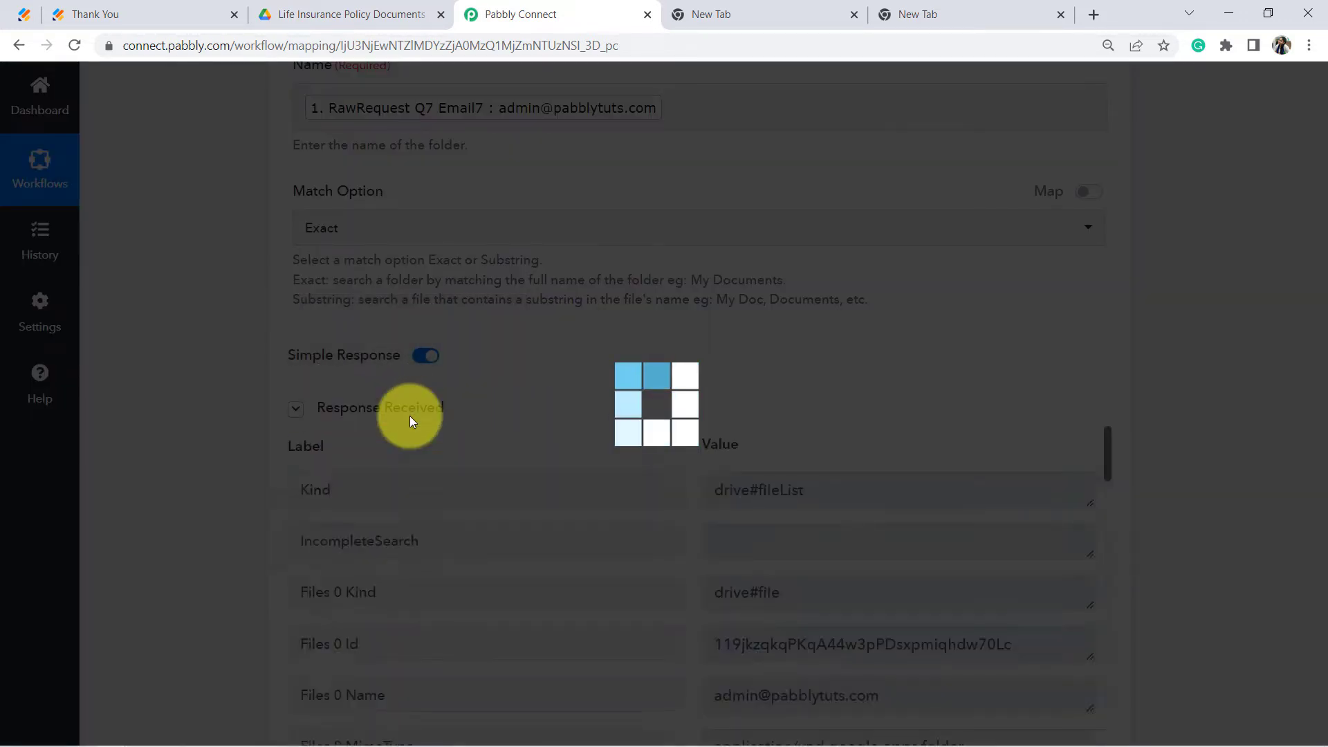
pyautogui.scroll(-8, 489, 350)
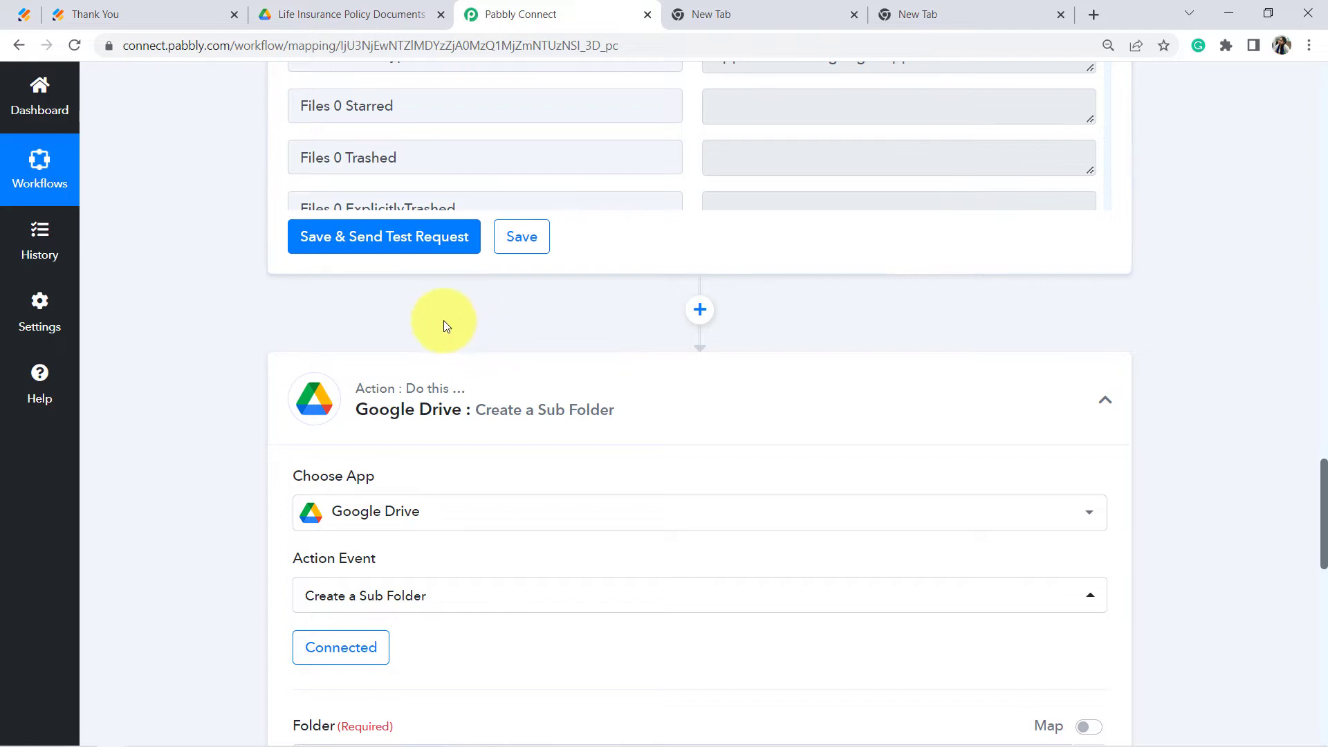
pyautogui.scroll(5, 872, 297)
pyautogui.moveTo(834, 350); pyautogui.dragTo(678, 372)
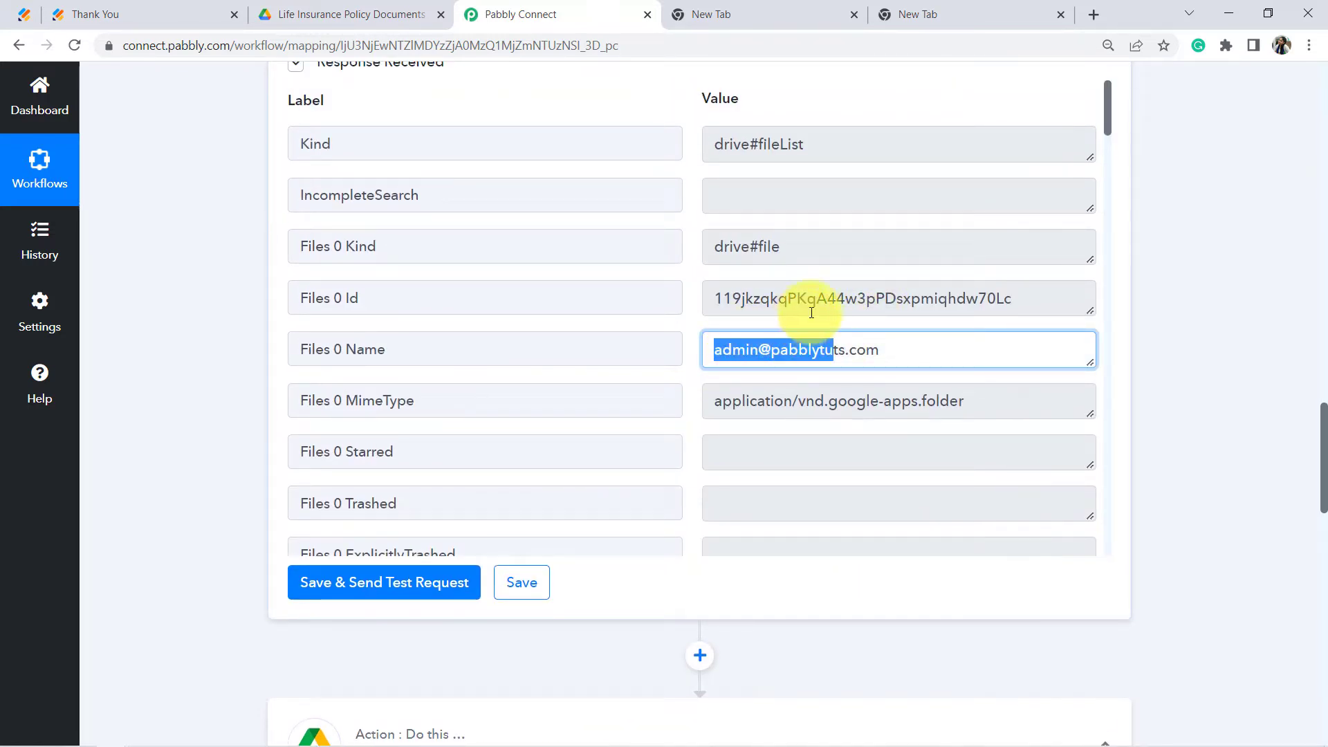
pyautogui.moveTo(365, 299); pyautogui.dragTo(222, 298)
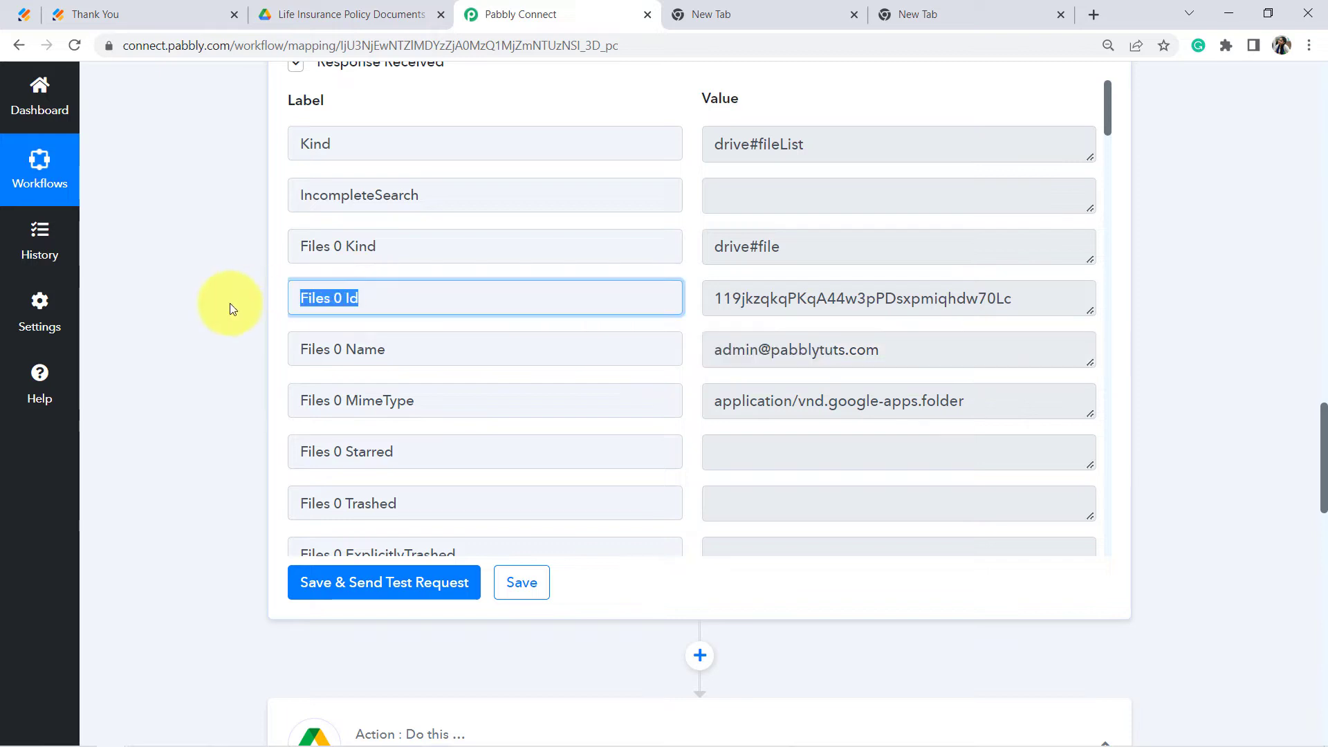
pyautogui.click(386, 354)
pyautogui.moveTo(386, 353); pyautogui.dragTo(296, 352)
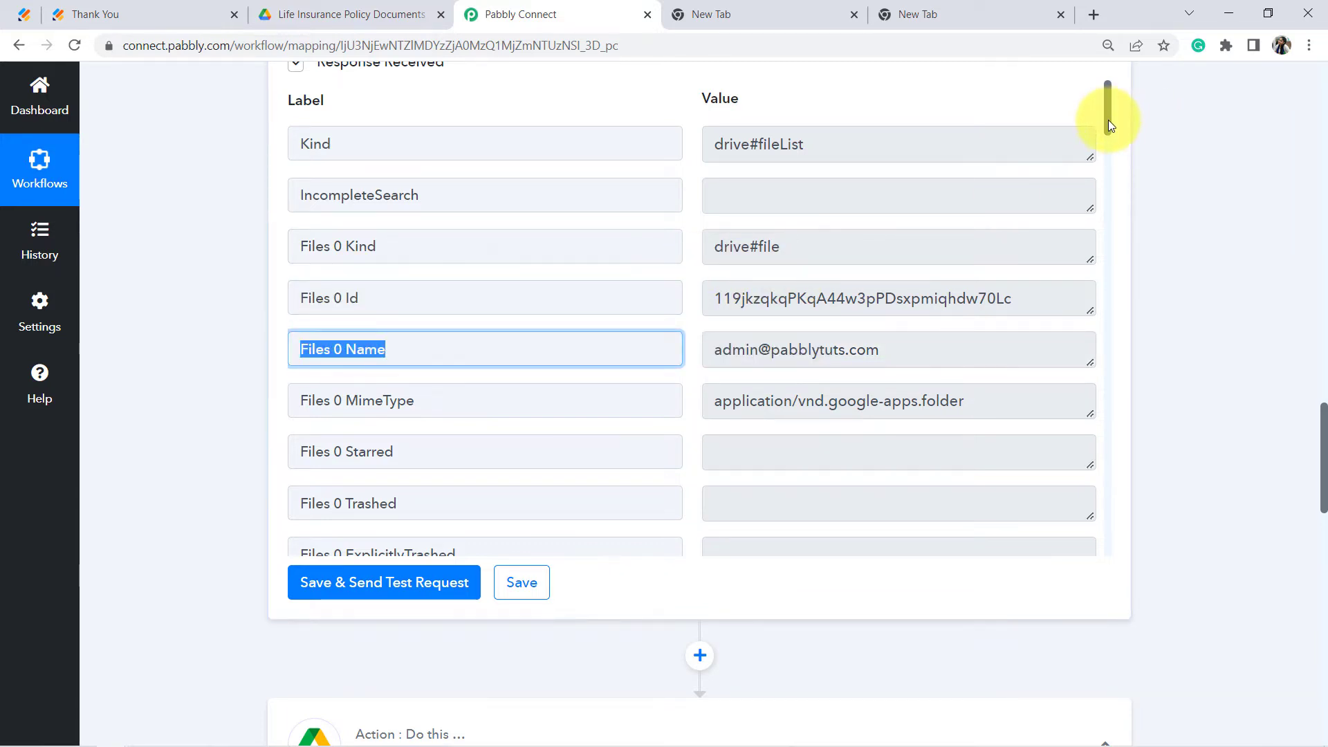
pyautogui.moveTo(1108, 118); pyautogui.dragTo(1109, 146)
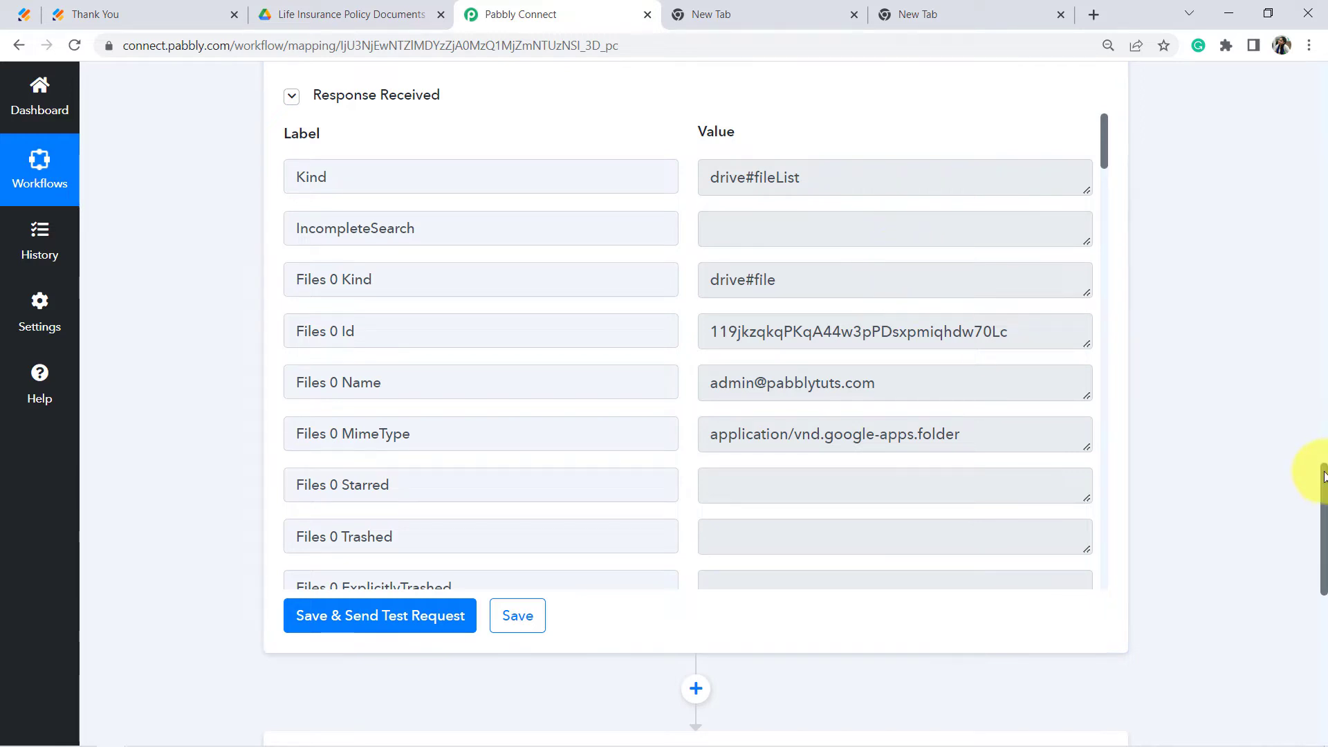
pyautogui.moveTo(1324, 476); pyautogui.dragTo(1323, 531)
pyautogui.scroll(-2, 702, 394)
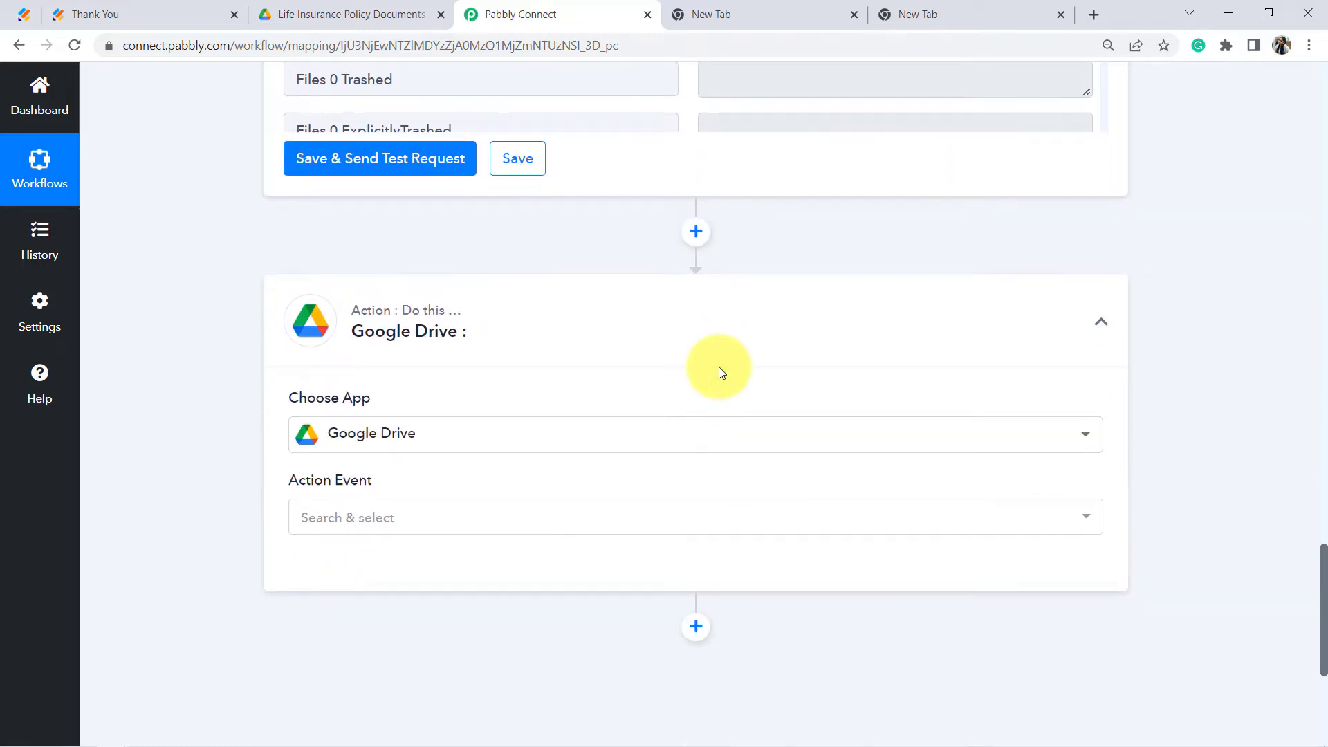
# Step: Add a new step after the folder search and pick Router from a 'rout' search
pyautogui.click(695, 238)
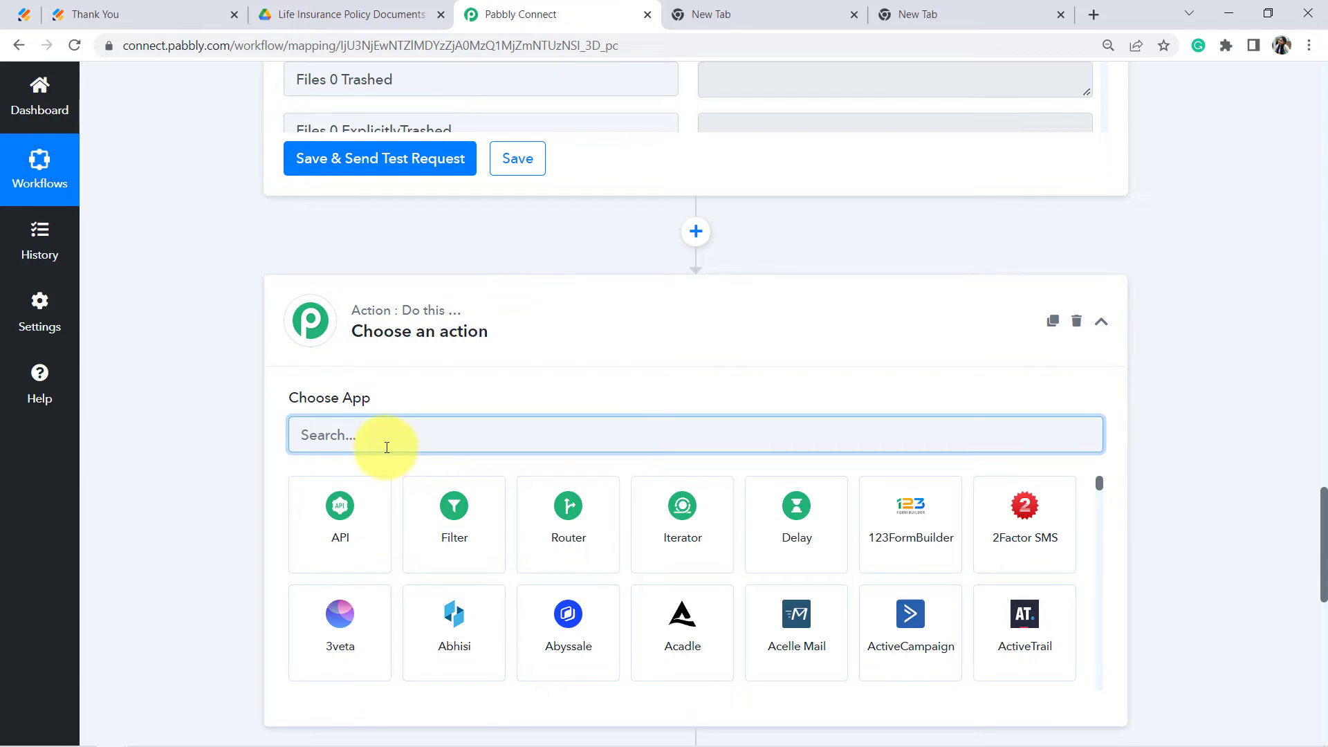
pyautogui.write('rout')
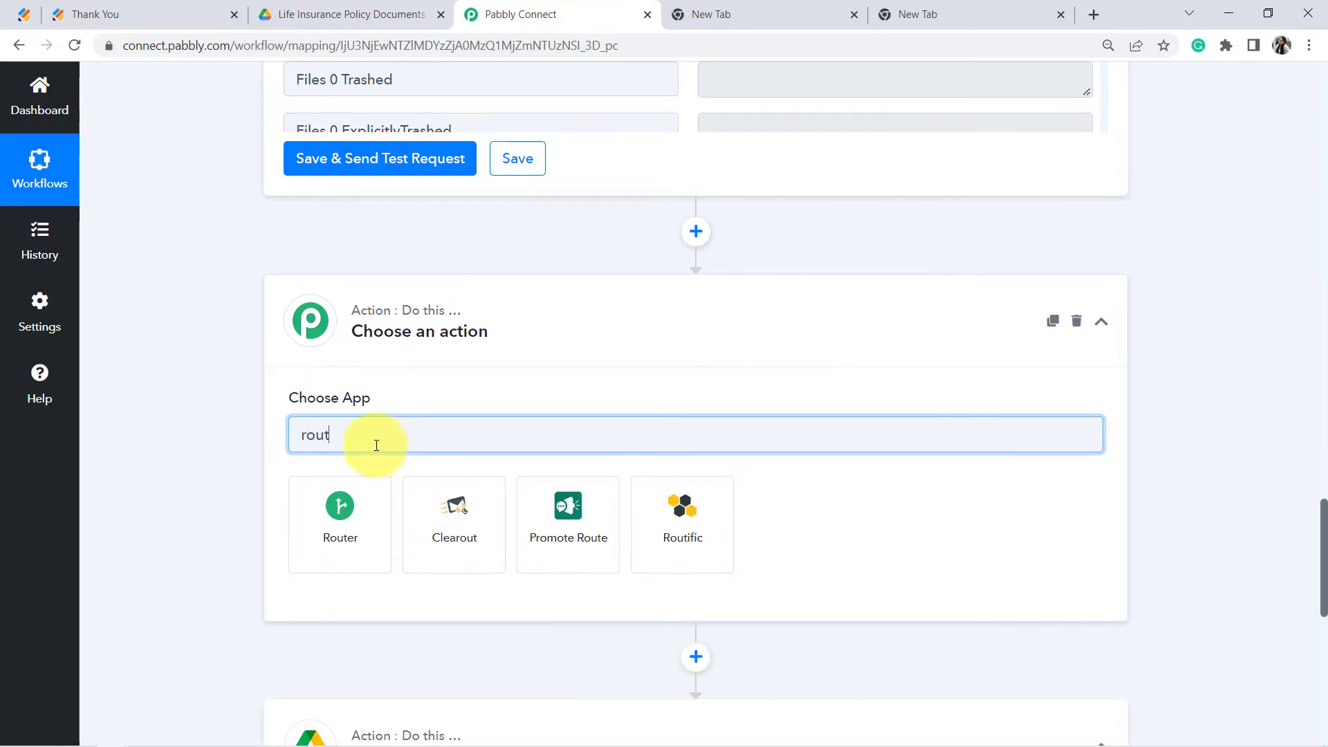
pyautogui.click(337, 504)
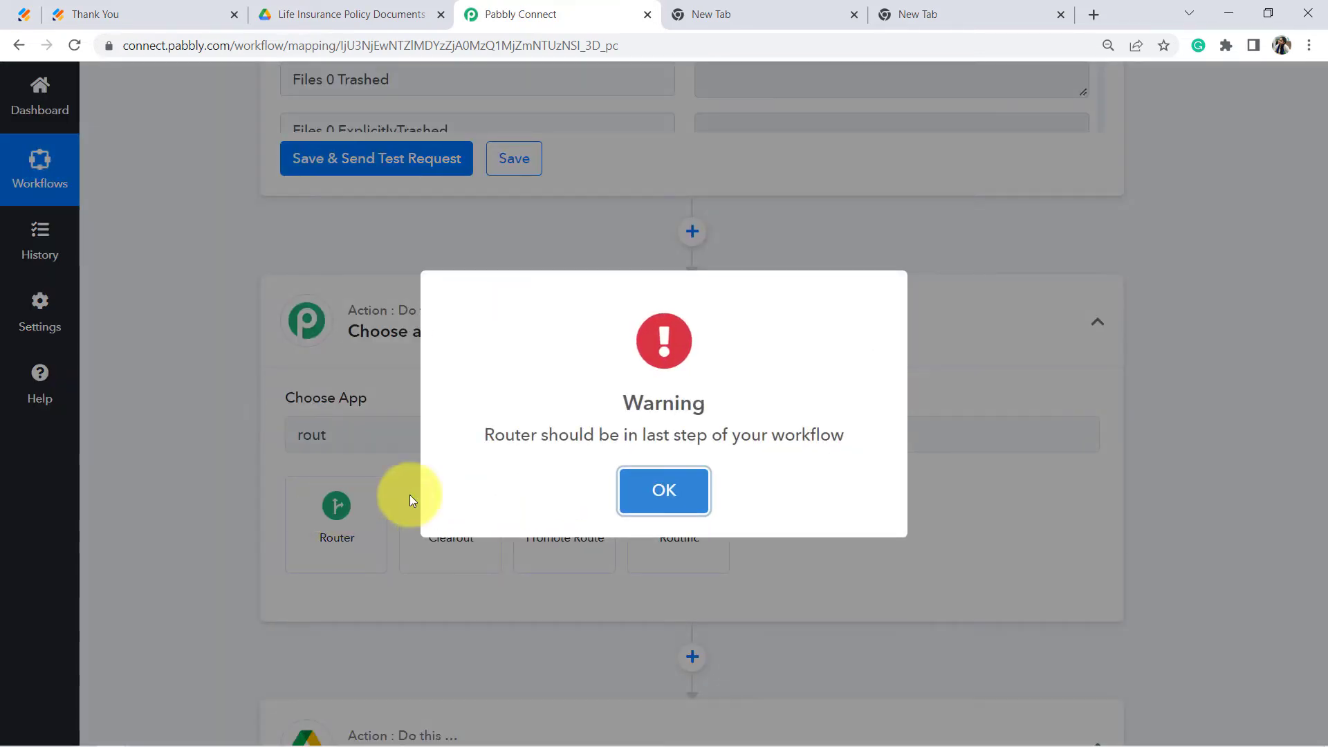
pyautogui.moveTo(535, 433); pyautogui.dragTo(821, 441)
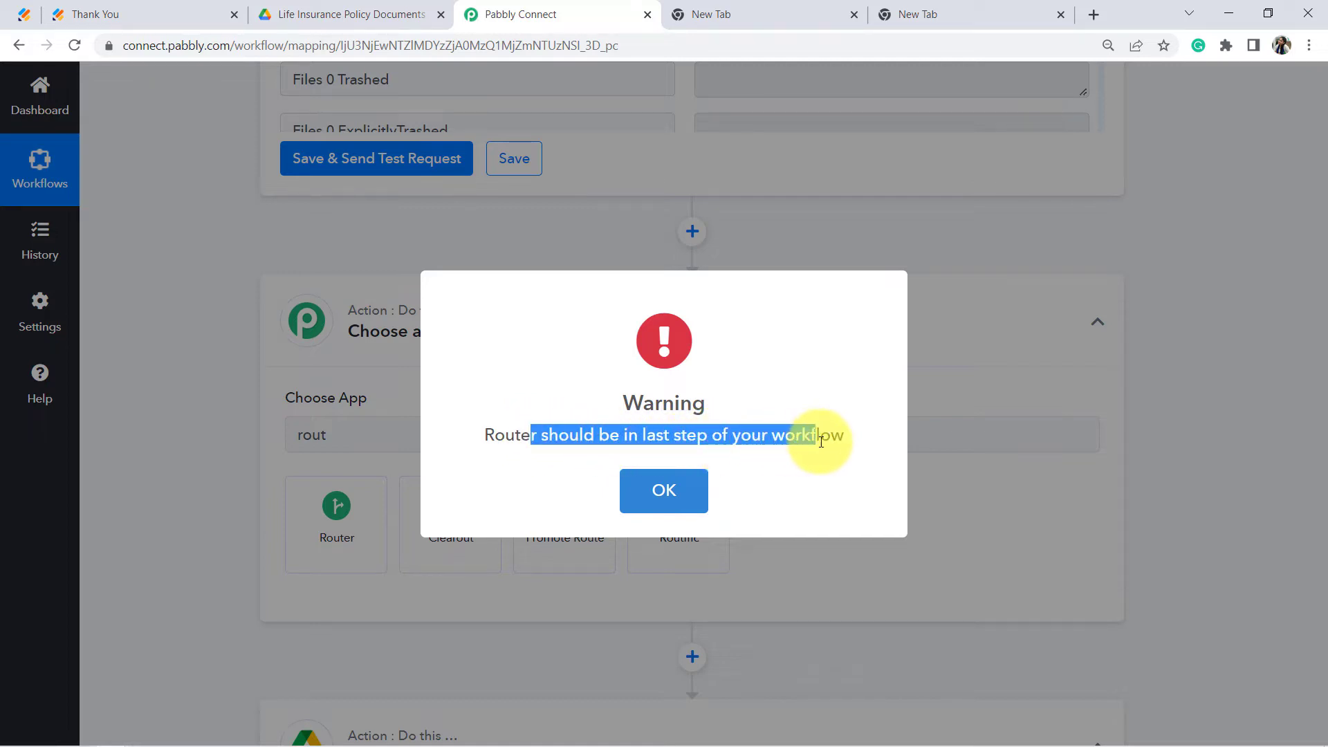
pyautogui.click(652, 493)
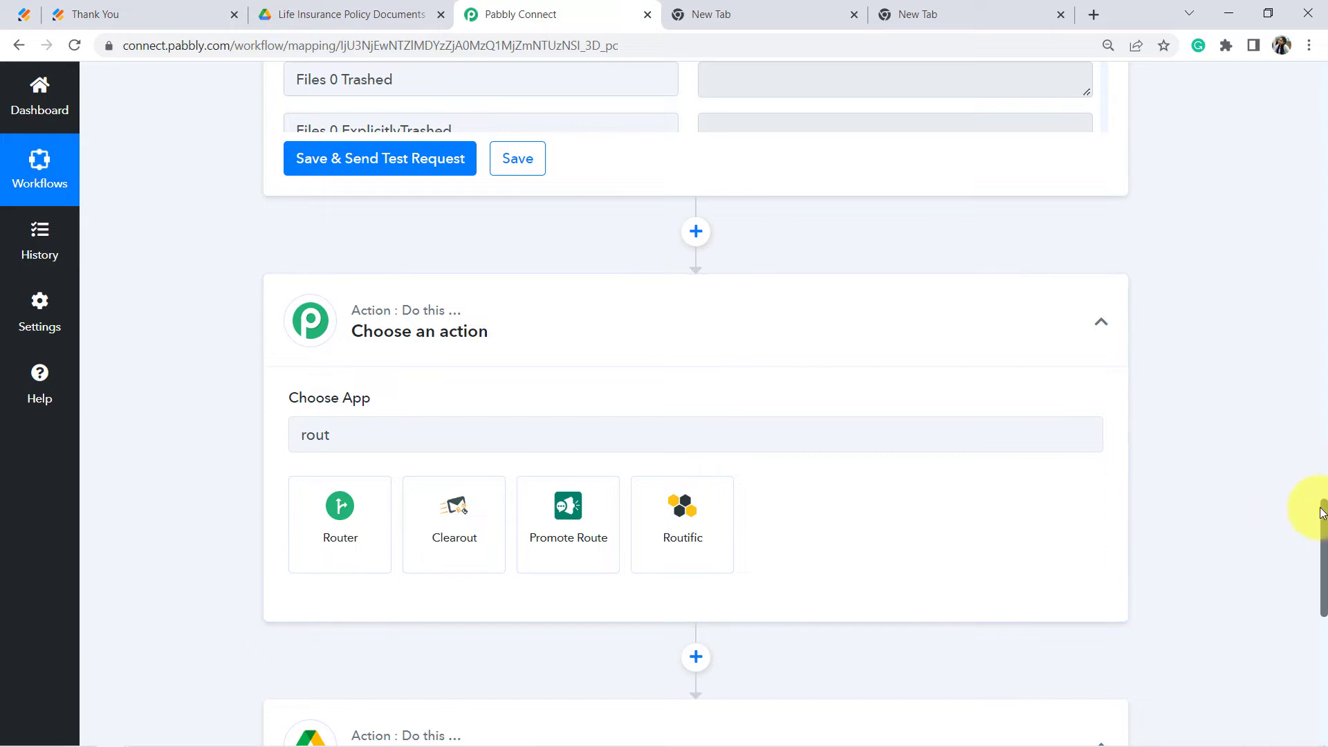
# Step: Delete the empty Google Drive step that followed the new step
pyautogui.moveTo(1325, 518); pyautogui.dragTo(1316, 566)
pyautogui.scroll(-2, 1103, 296)
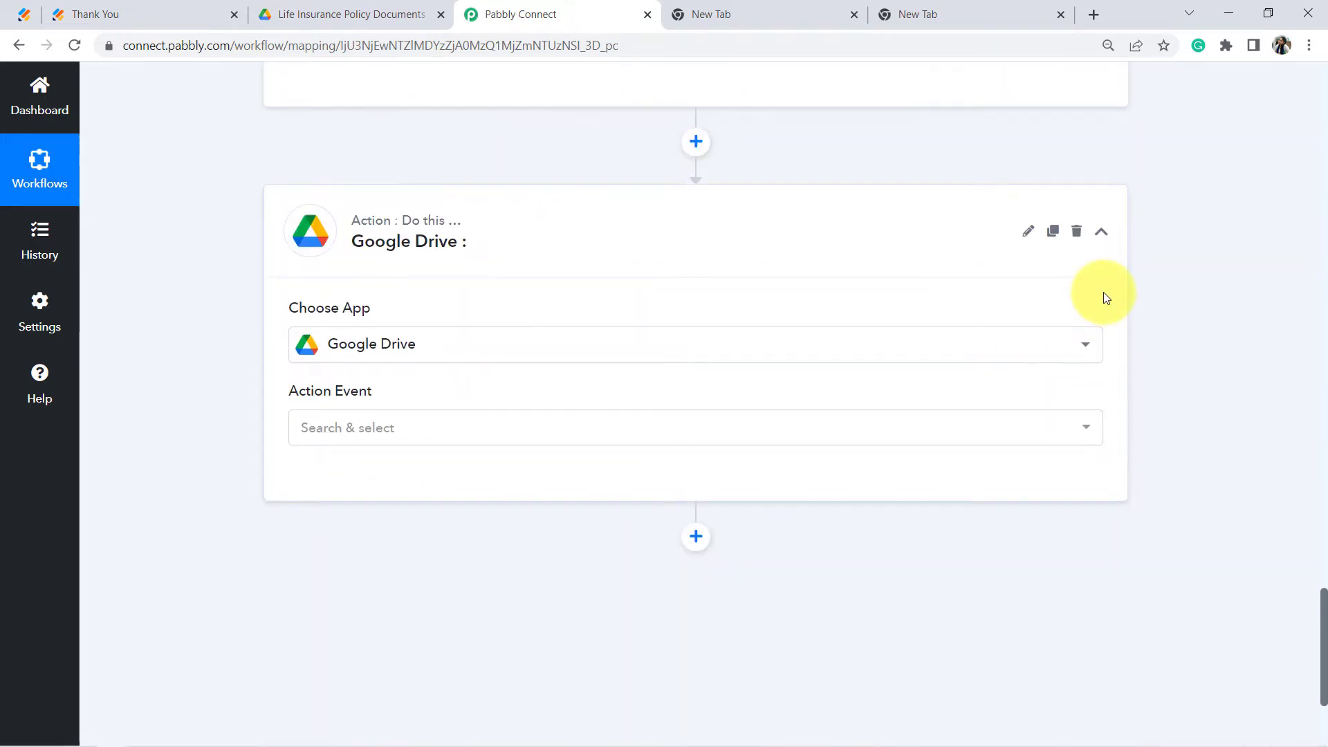
pyautogui.click(1076, 236)
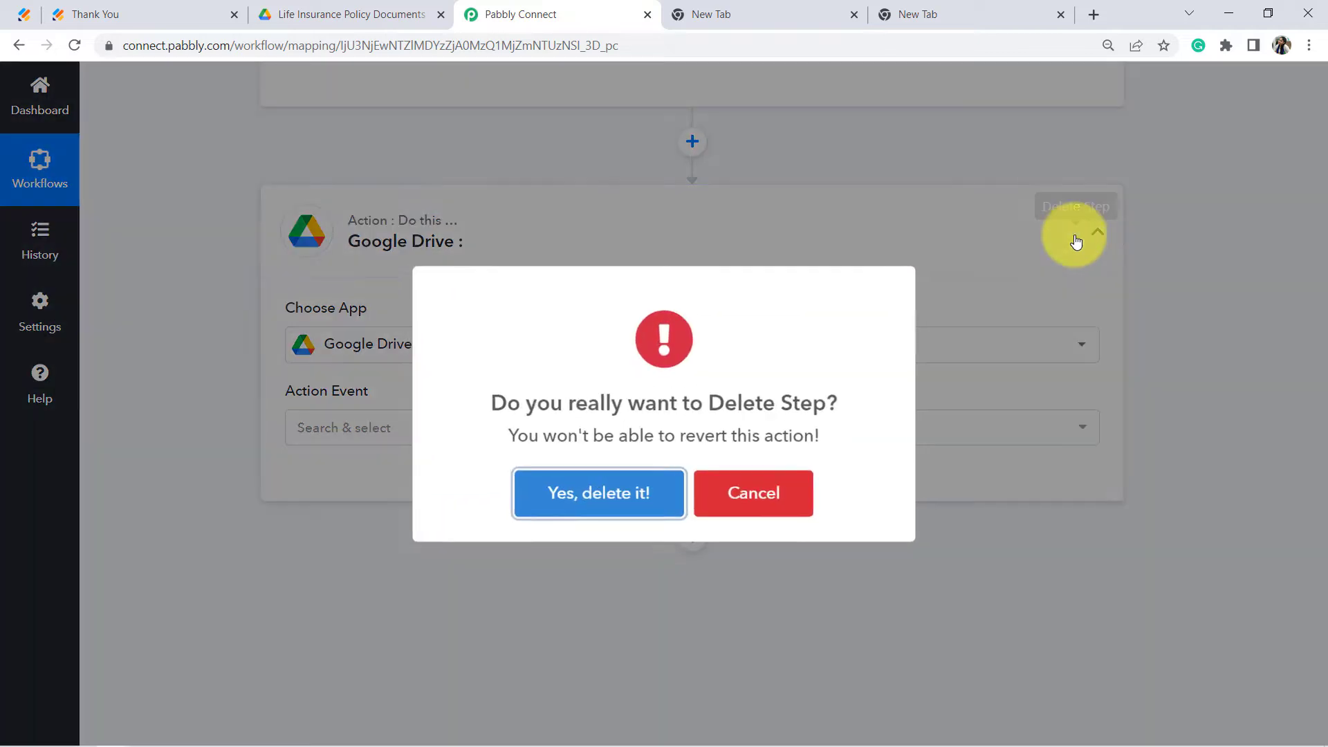
pyautogui.click(598, 496)
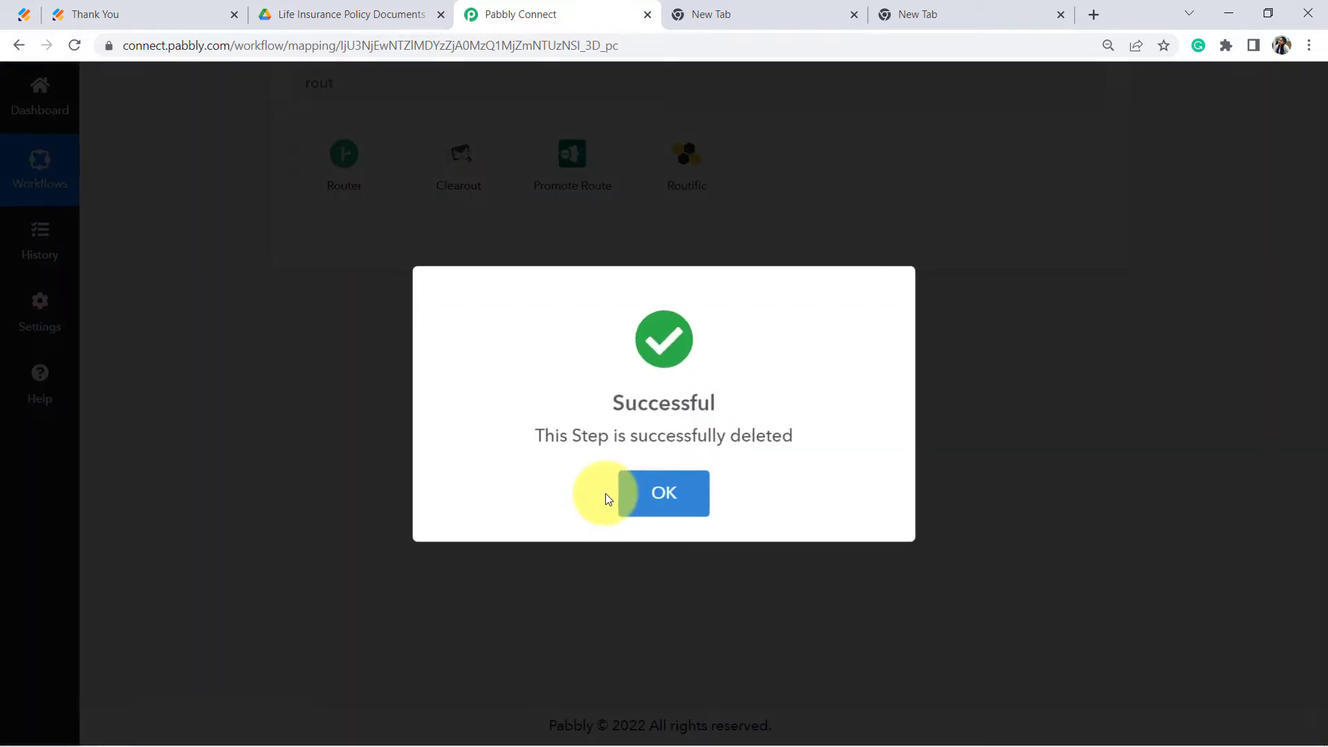
pyautogui.scroll(2, 435, 389)
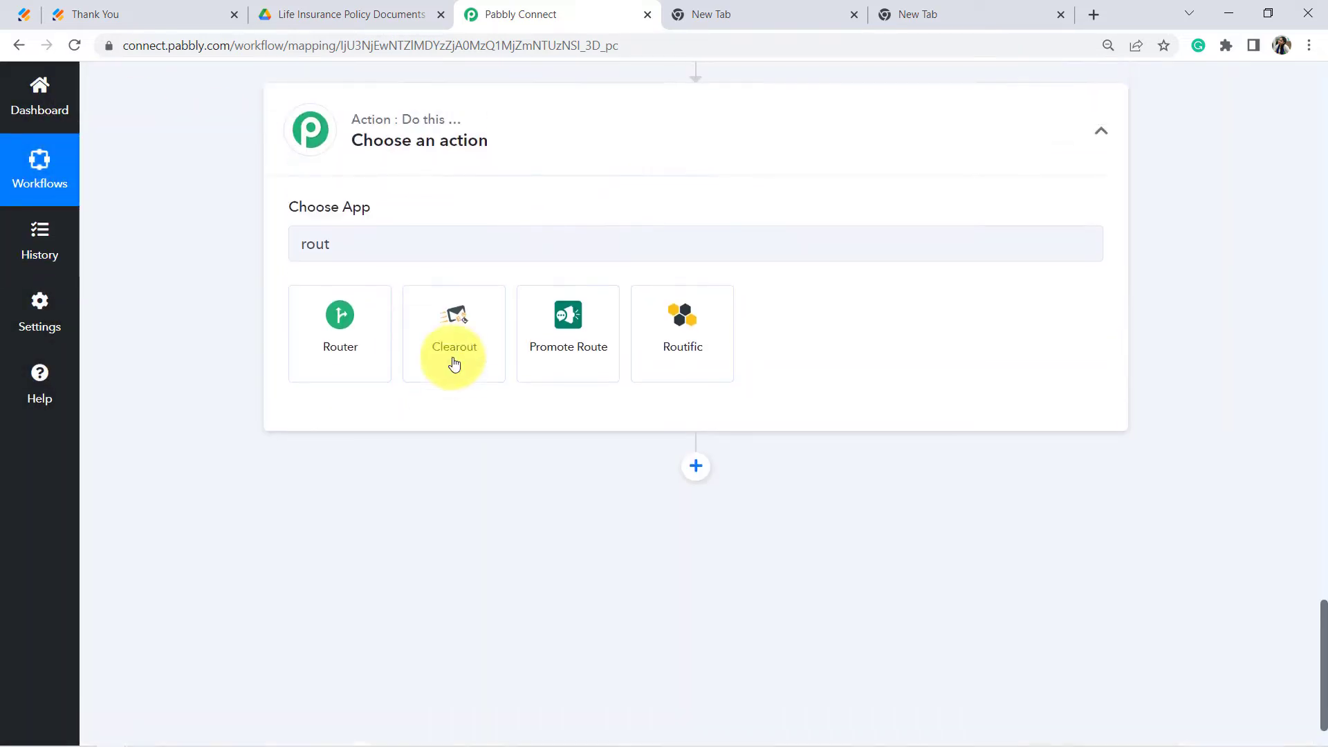
# Step: Set the new step to Router by Pabbly, with Route 1 and Route 2, and add a Route 3
pyautogui.click(328, 354)
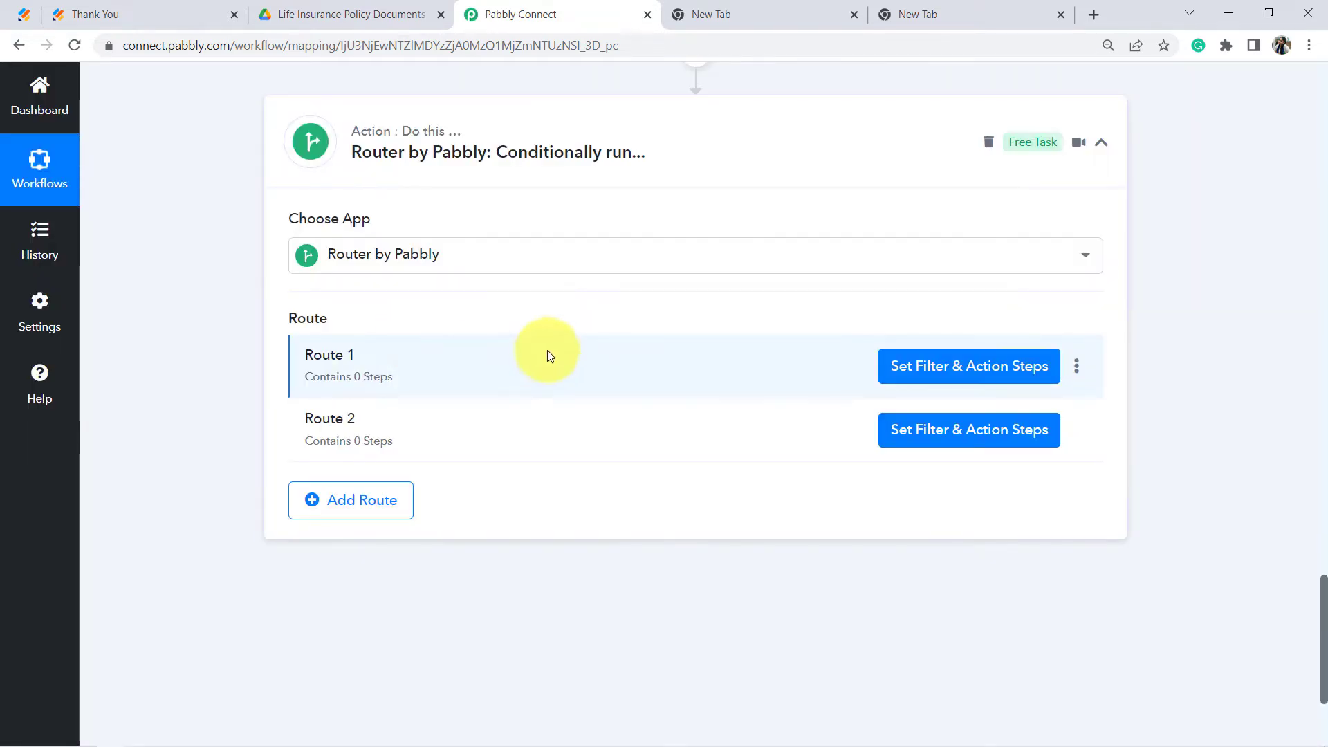
pyautogui.moveTo(355, 360); pyautogui.dragTo(313, 358)
pyautogui.moveTo(356, 424); pyautogui.dragTo(308, 429)
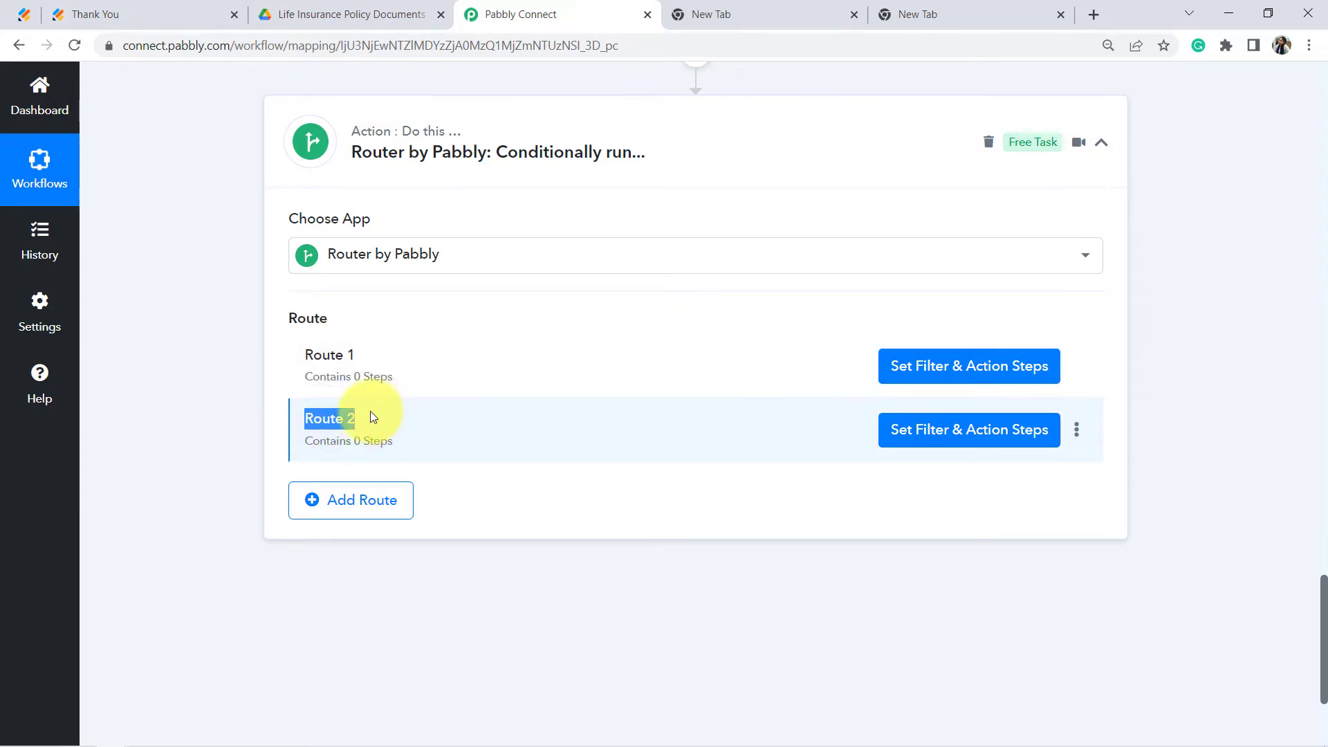
pyautogui.click(324, 500)
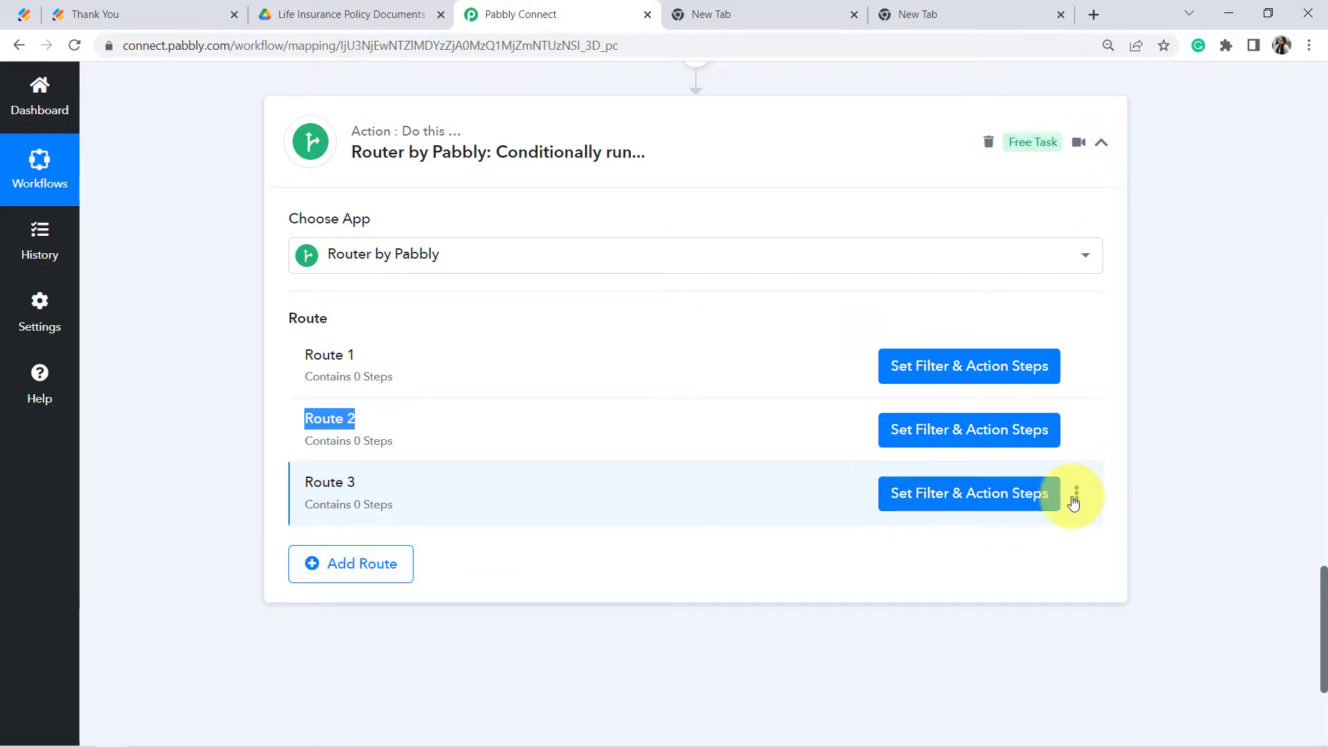
# Step: Delete Route 3 so only Route 1 and Route 2 remain
pyautogui.click(1077, 494)
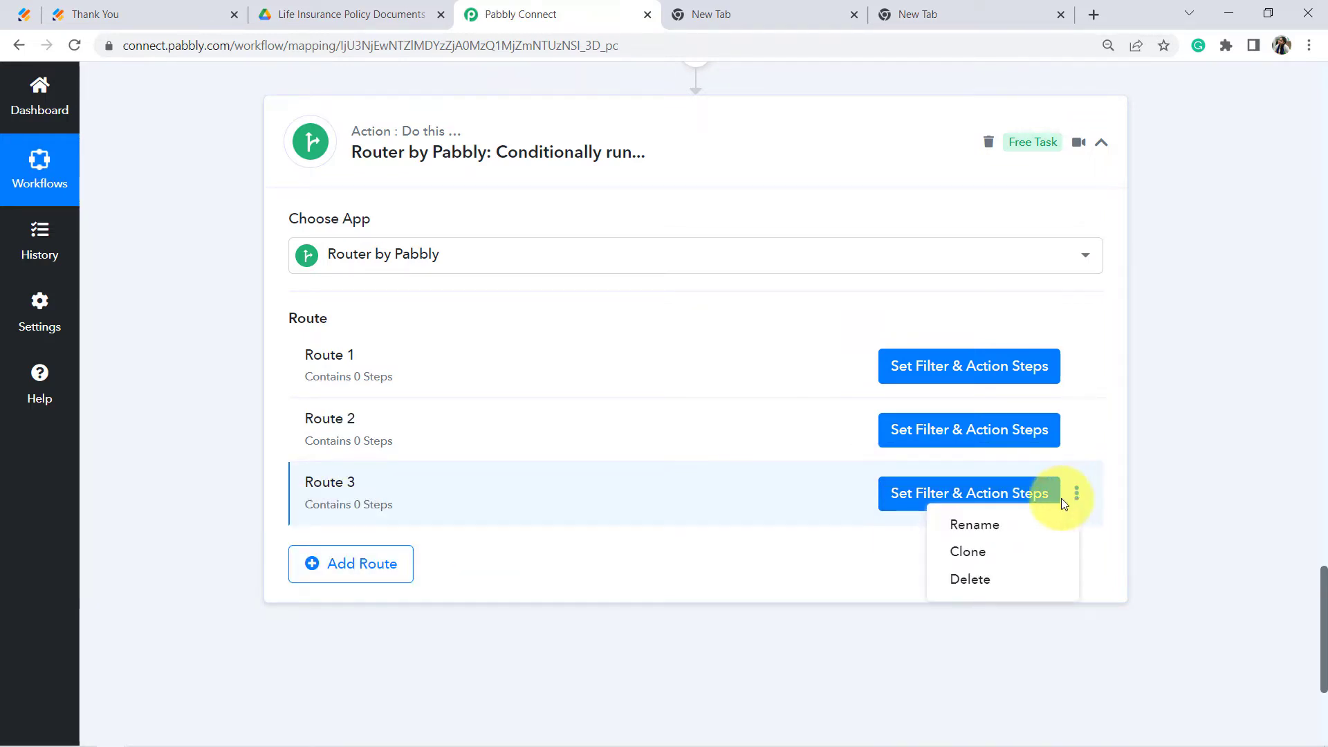
pyautogui.click(976, 583)
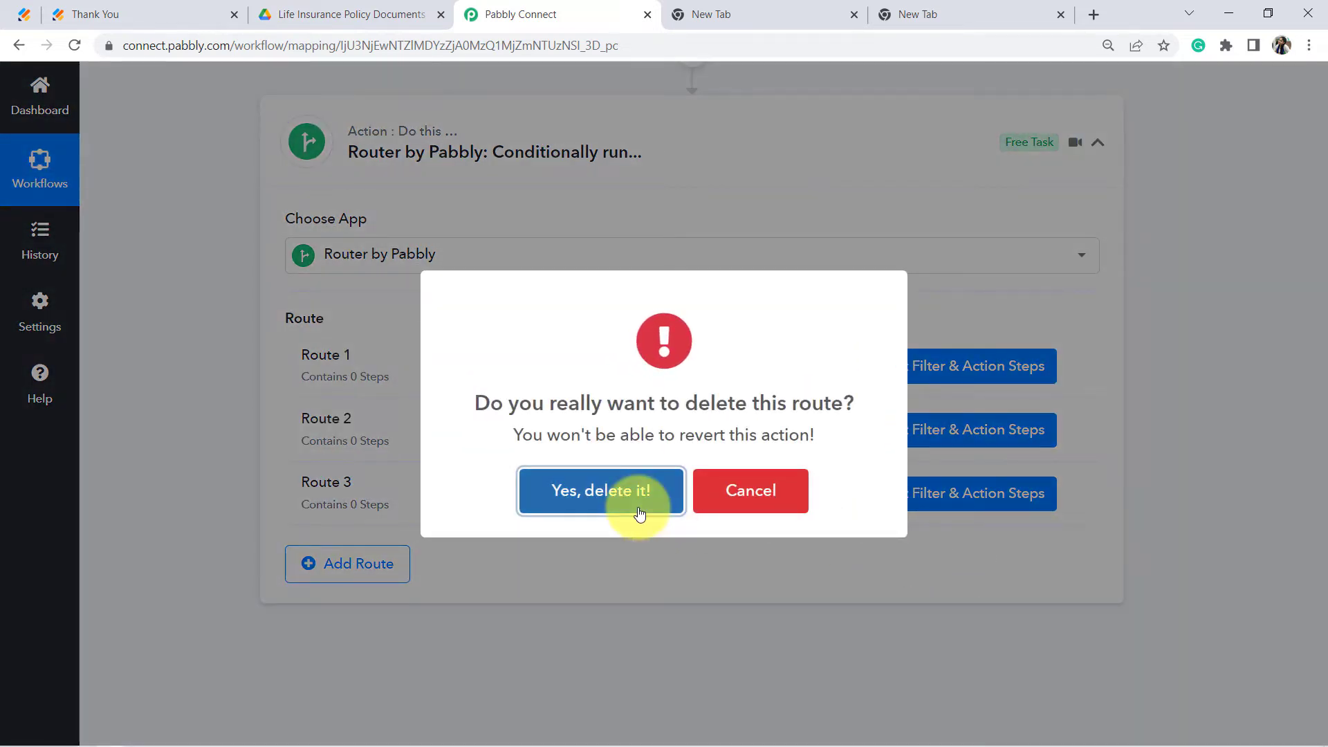
pyautogui.click(640, 505)
pyautogui.click(655, 486)
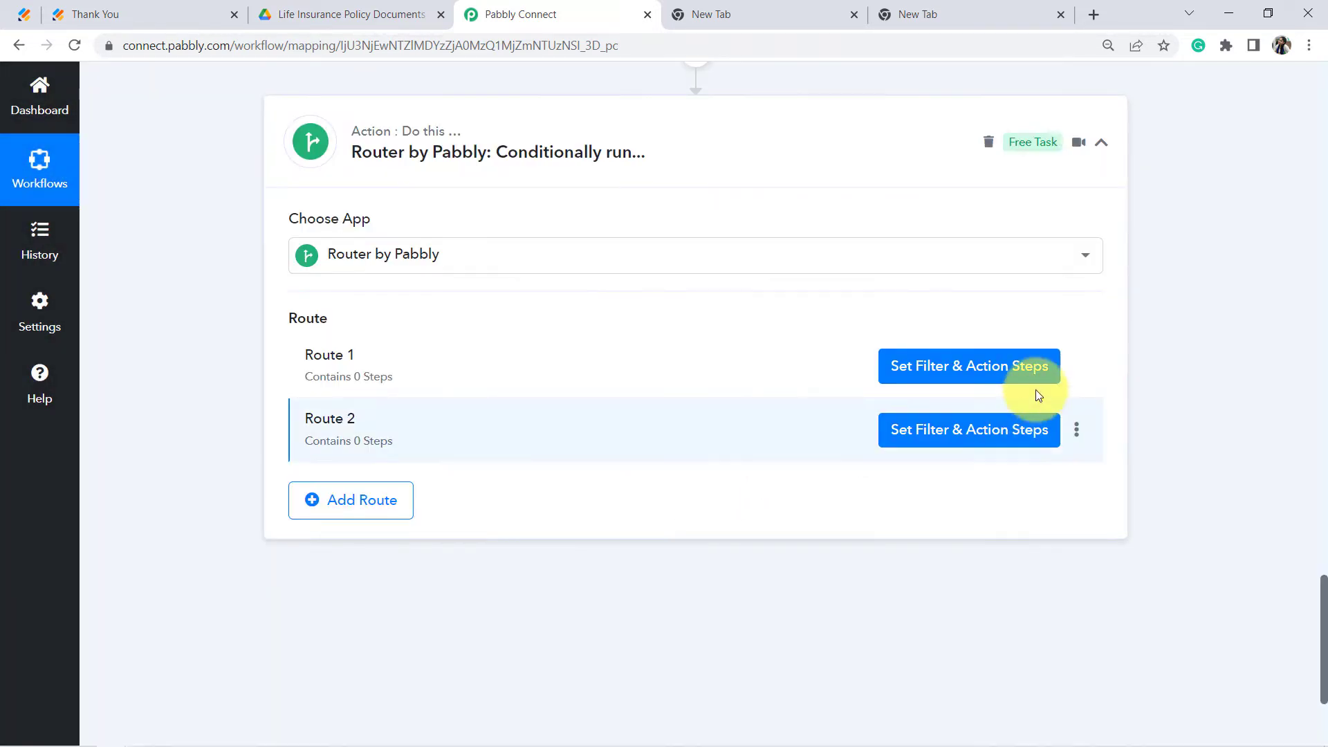
pyautogui.click(927, 369)
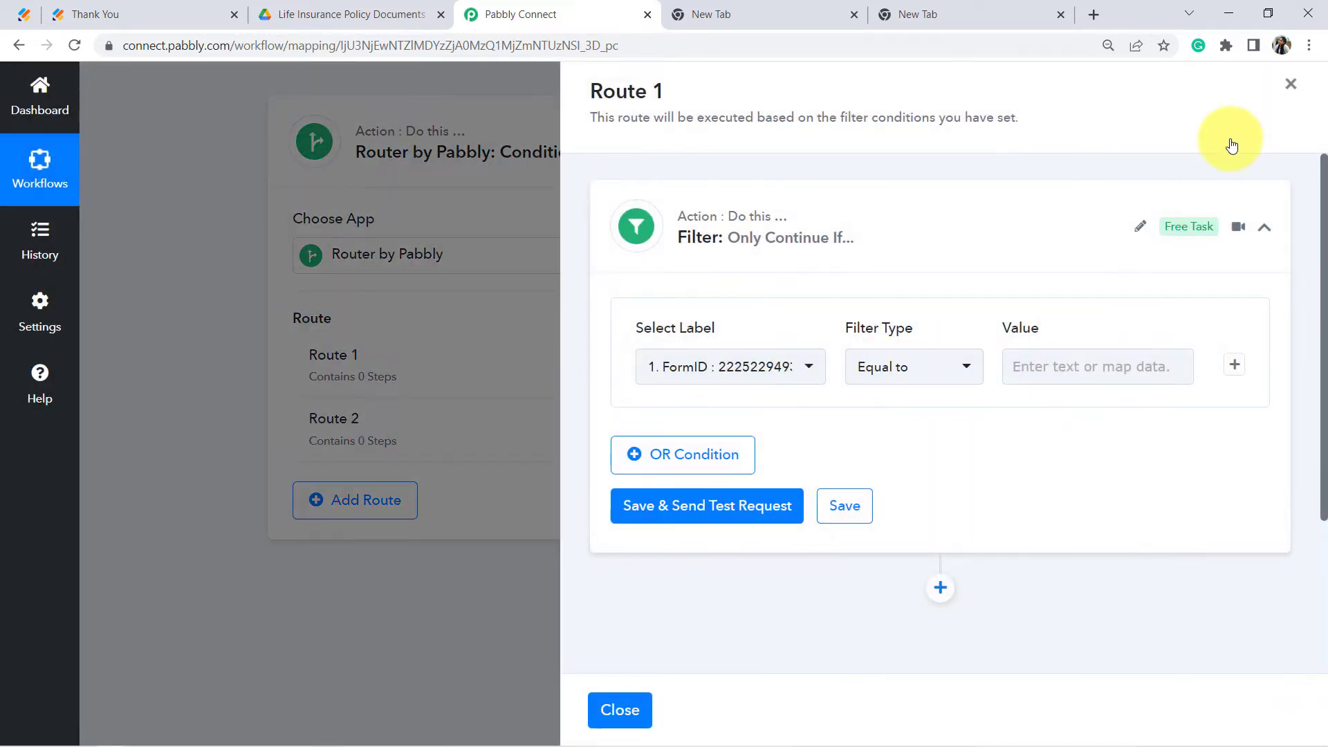
pyautogui.click(1291, 85)
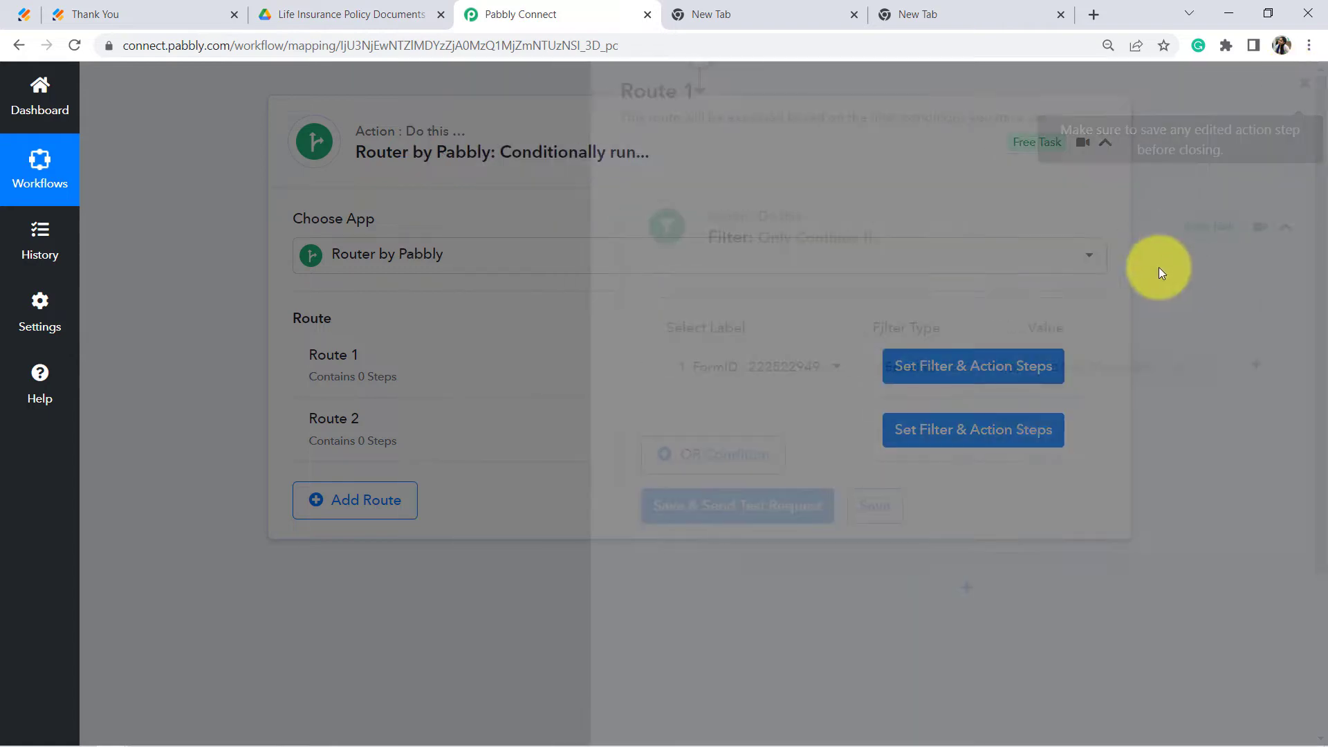
pyautogui.click(1082, 370)
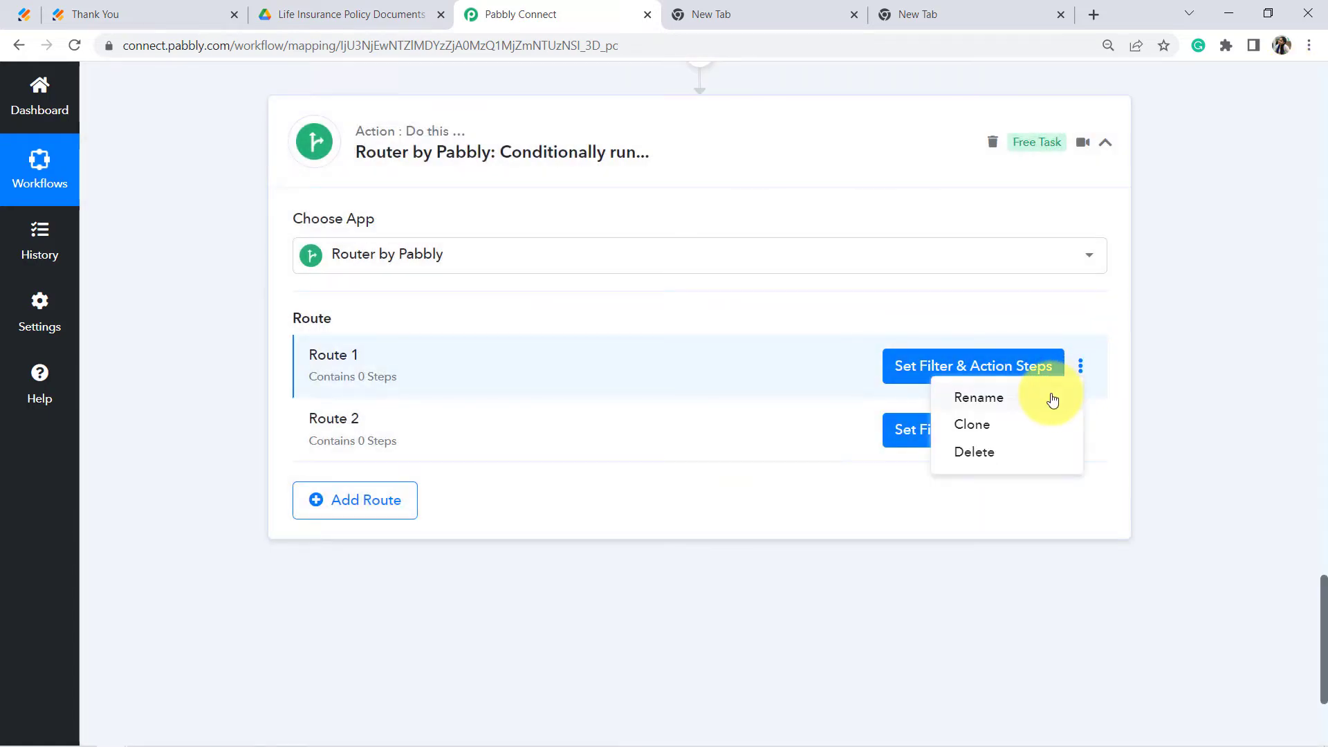
# Step: Rename Route 1 to 'If Folder Exist ->' followed by the upload-files wording
pyautogui.click(1017, 401)
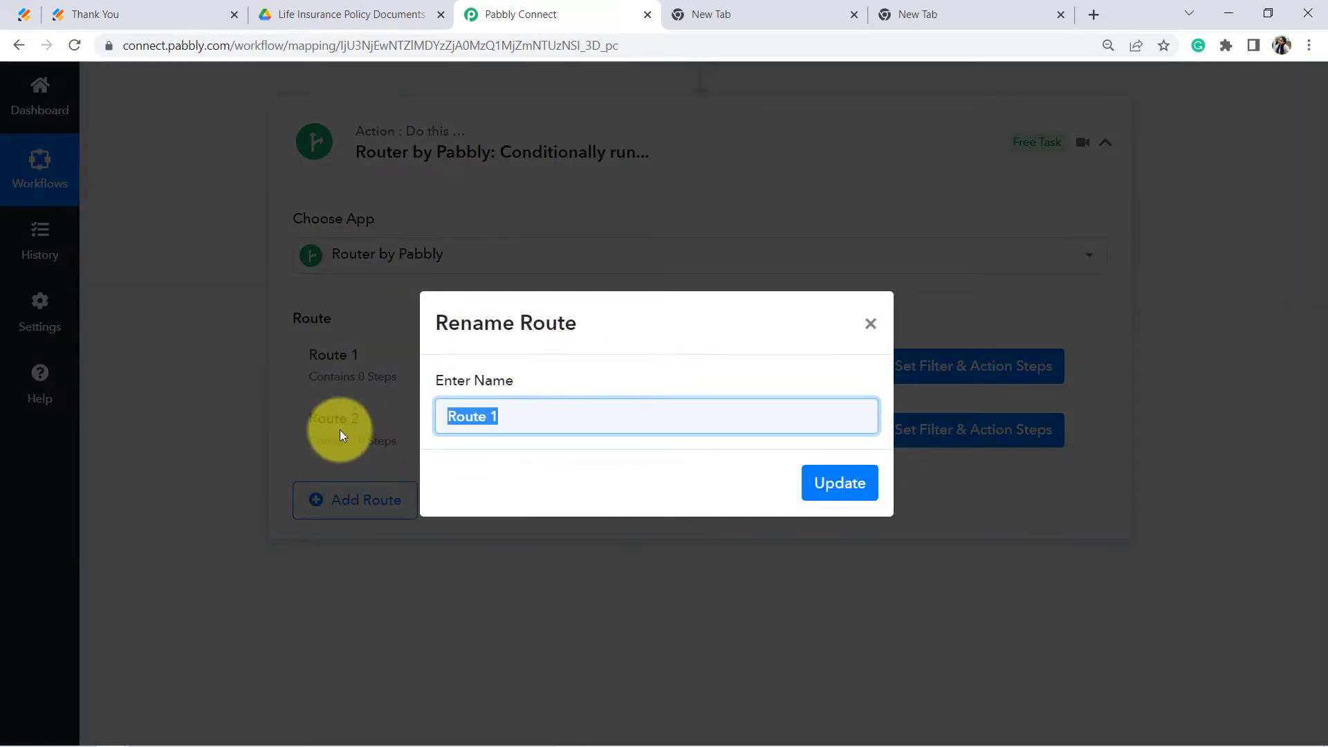
pyautogui.write('If Folder Exis')
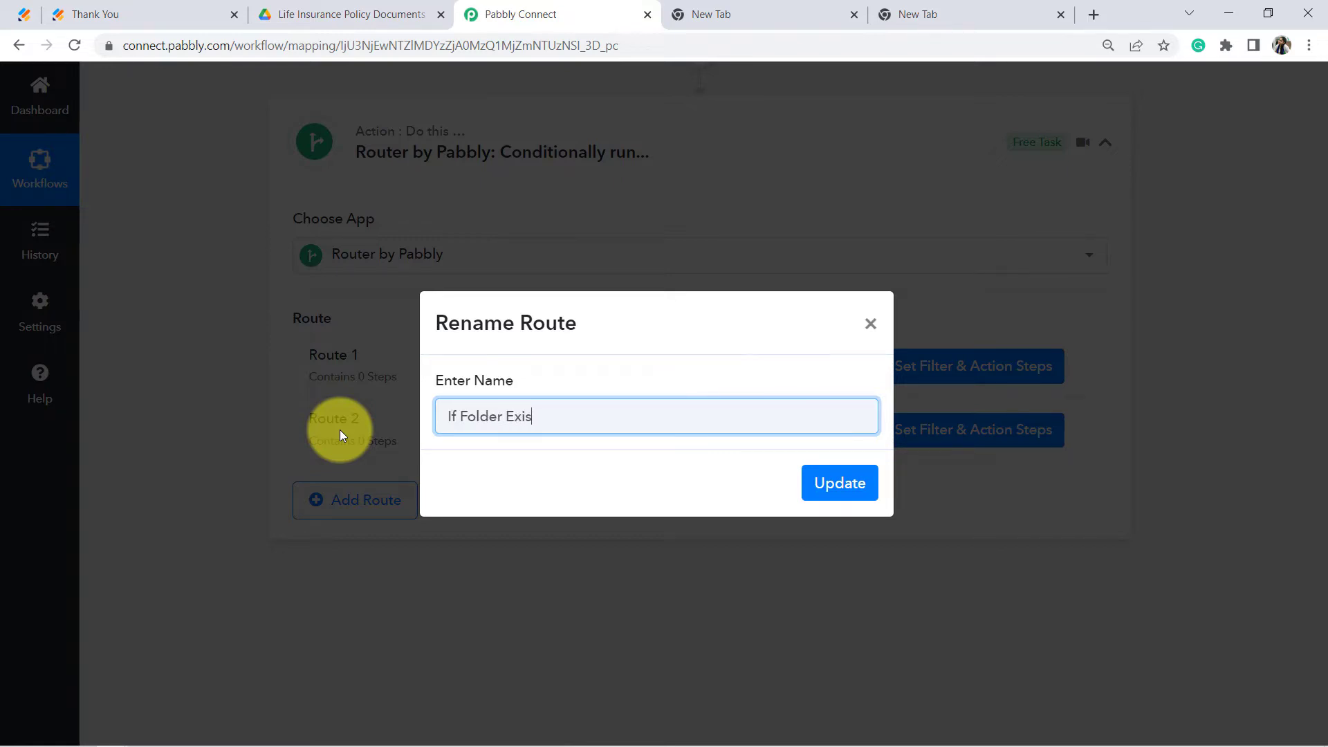
pyautogui.write('t ->')
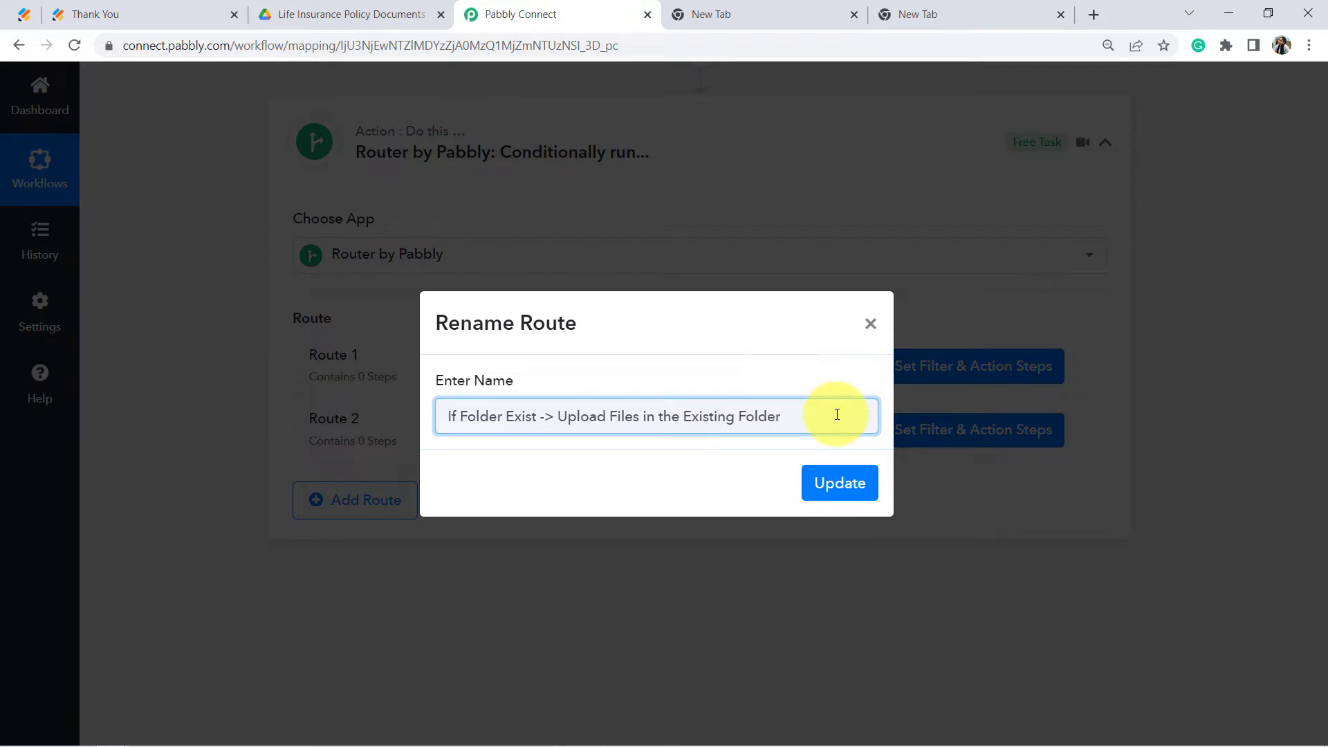
pyautogui.moveTo(580, 417); pyautogui.dragTo(730, 422)
pyautogui.click(840, 483)
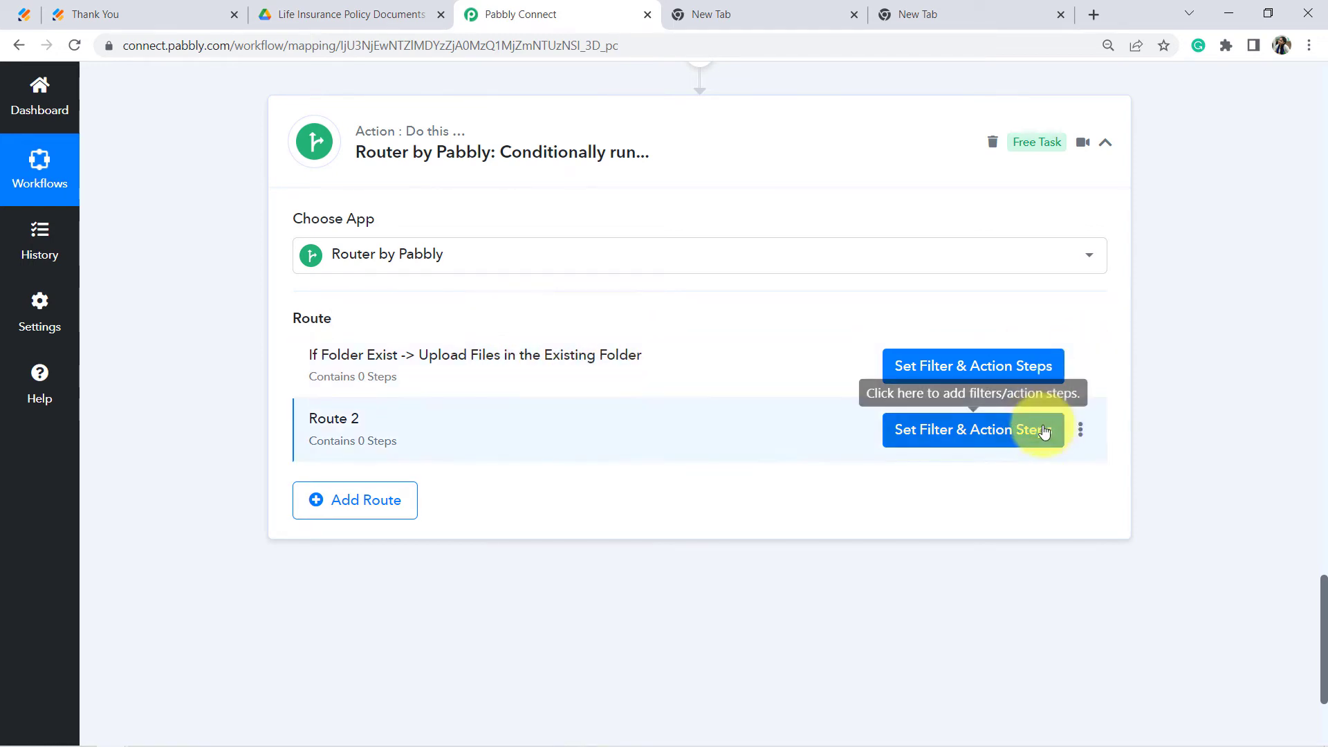
# Step: Rename Route 2 for the folder-missing case: create the folder, then upload
pyautogui.click(1081, 430)
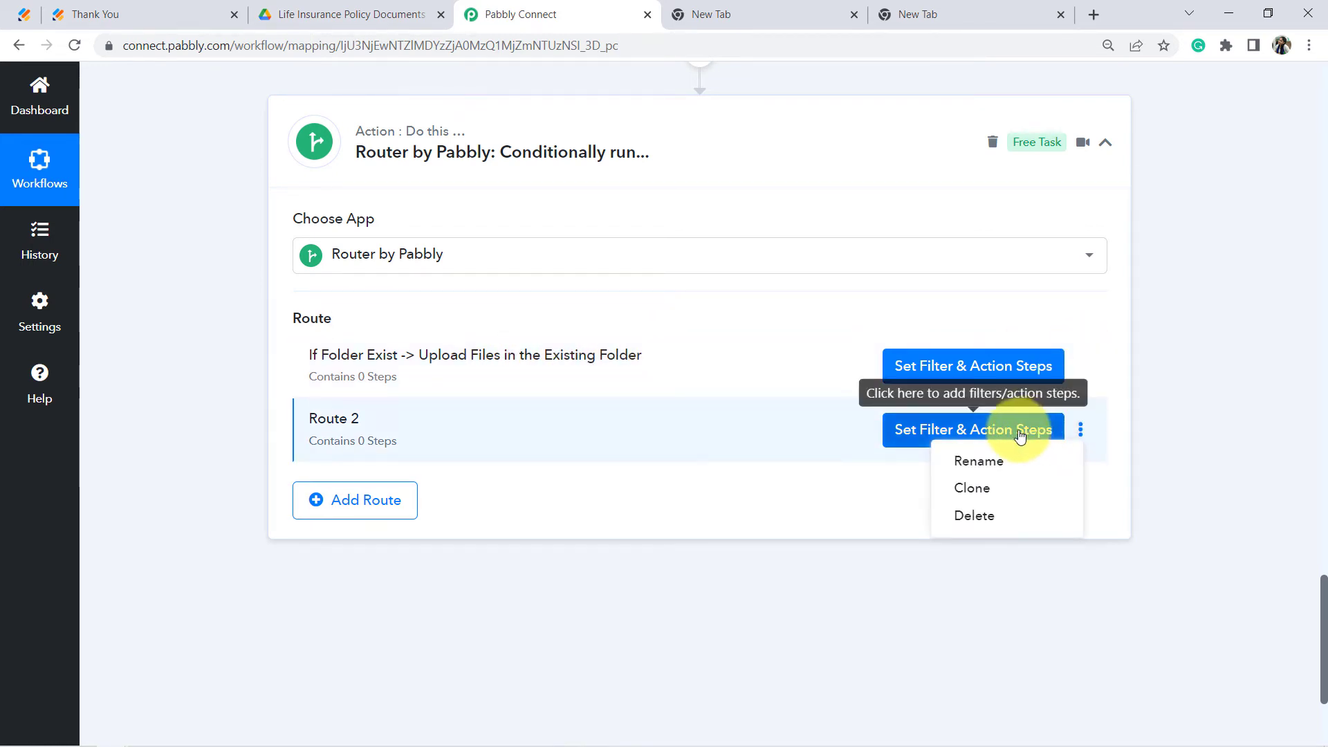
pyautogui.click(989, 468)
pyautogui.tripleClick(522, 412)
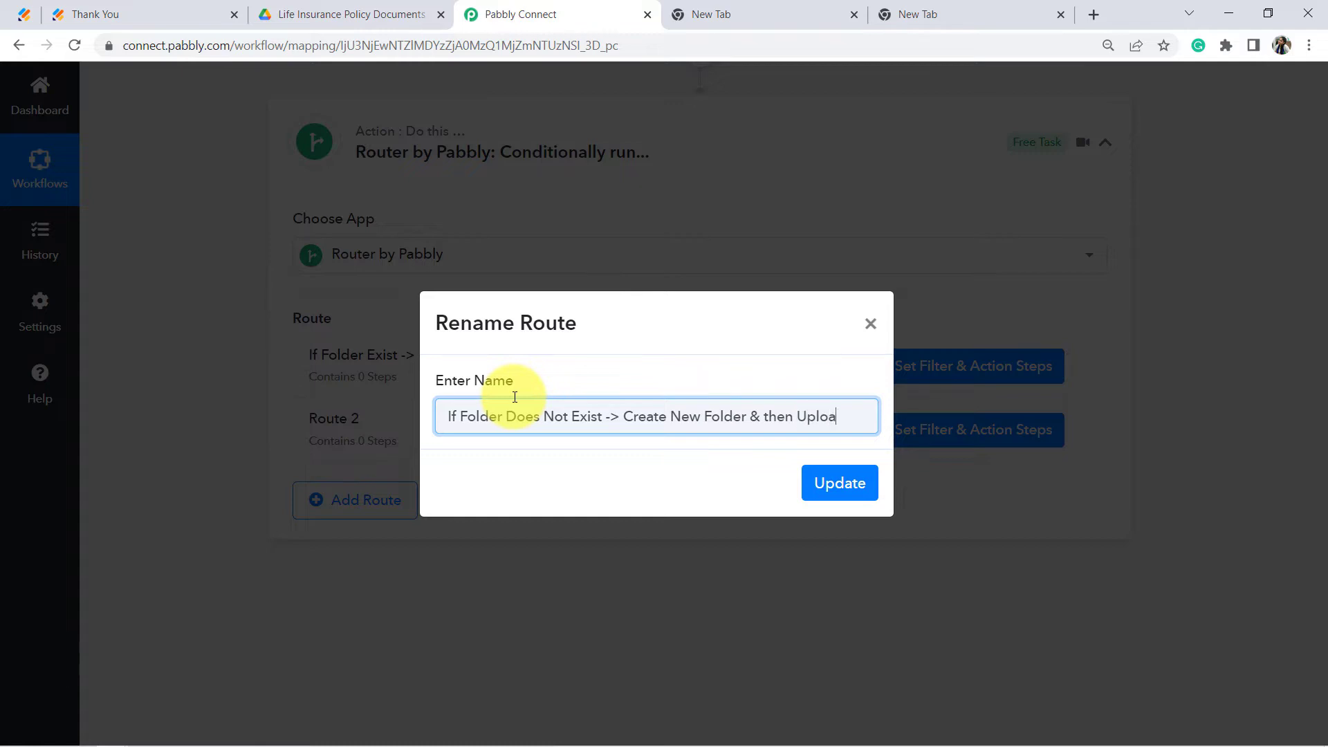
pyautogui.write('es')
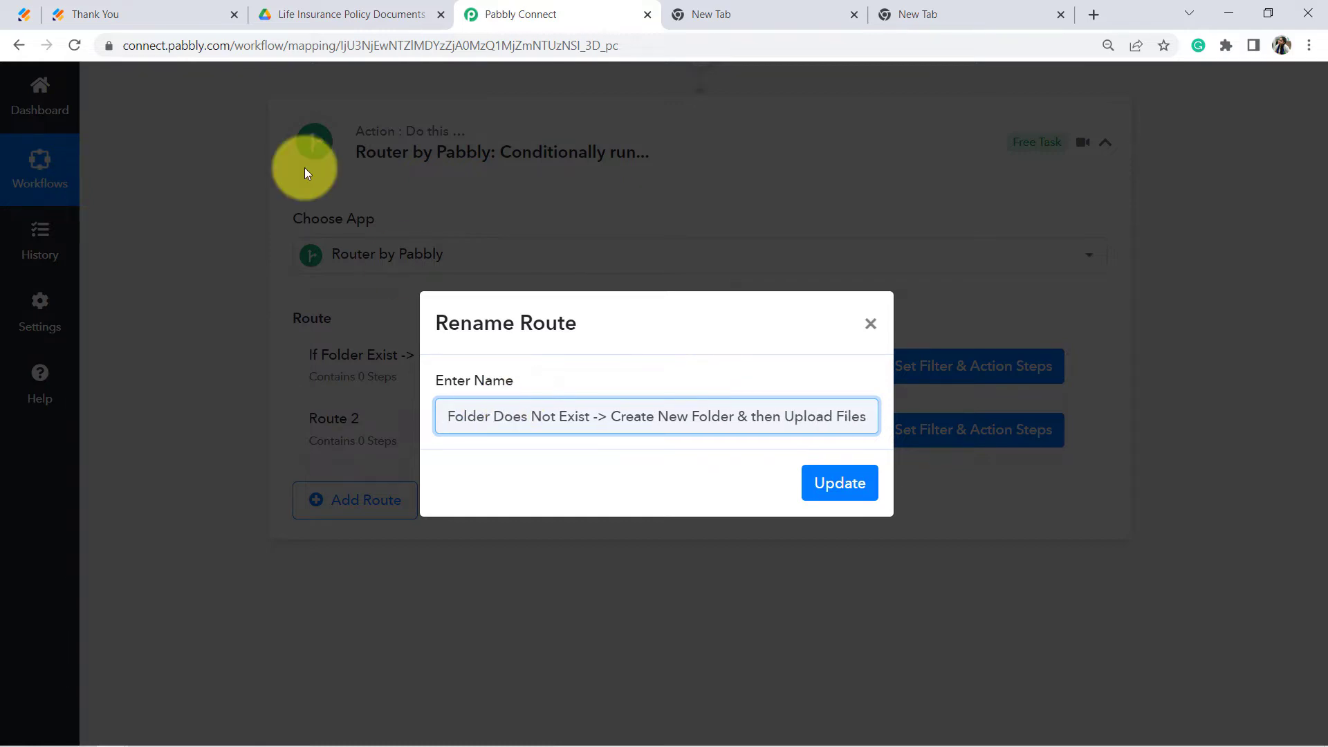
pyautogui.click(839, 486)
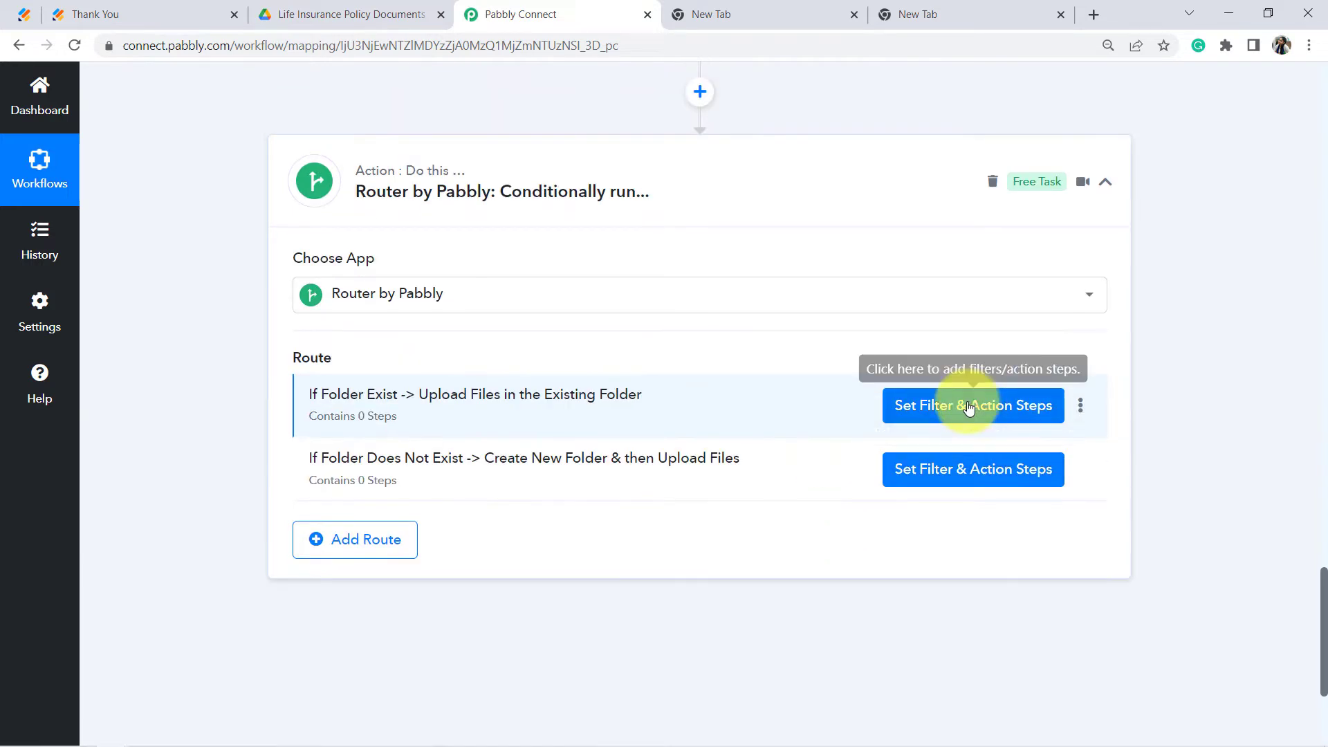
pyautogui.click(960, 412)
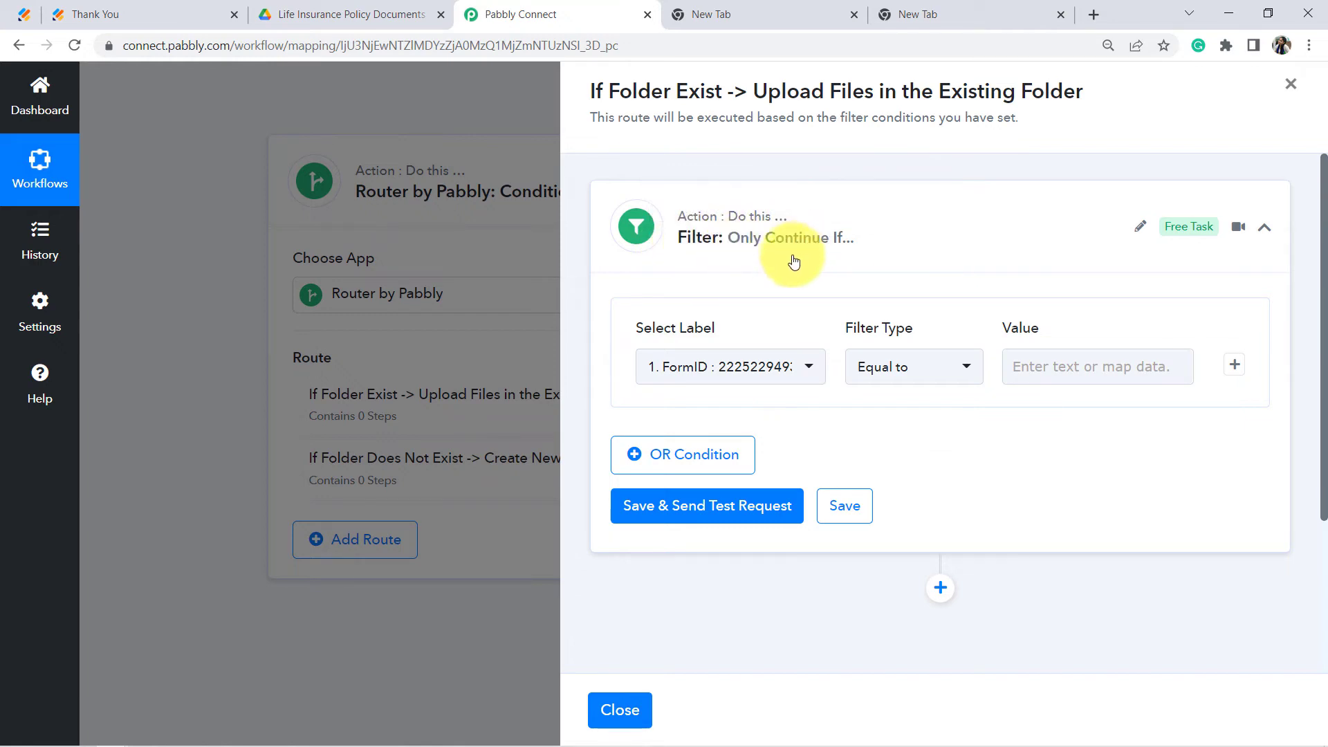
pyautogui.click(1291, 86)
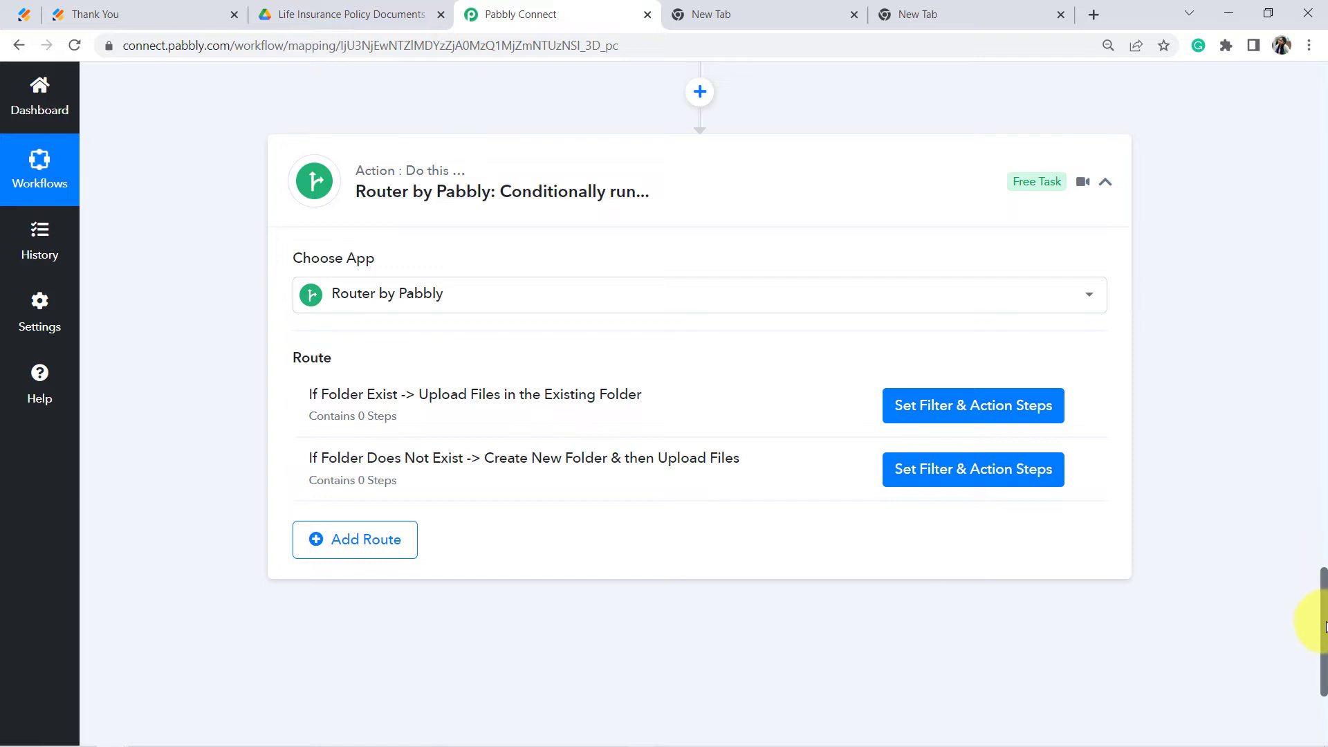
pyautogui.moveTo(1326, 626); pyautogui.dragTo(1324, 498)
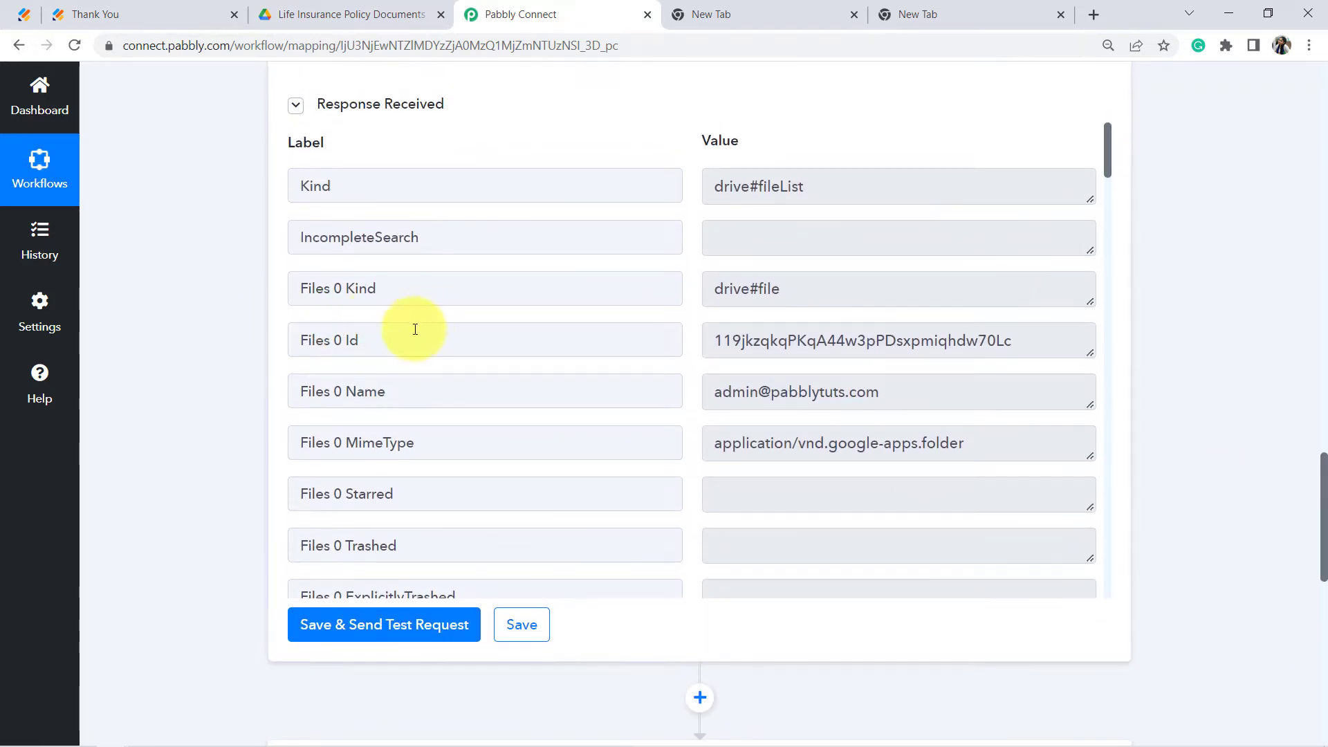
pyautogui.moveTo(415, 329); pyautogui.dragTo(300, 341)
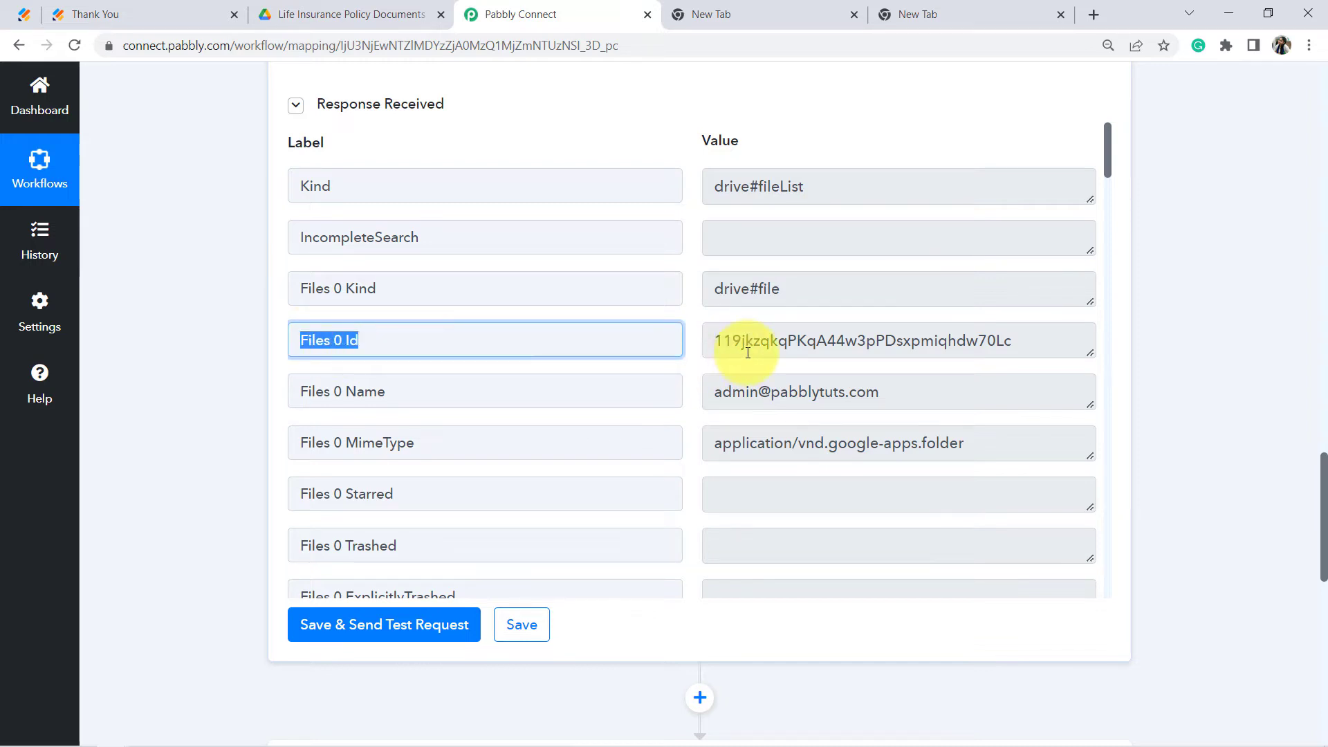
pyautogui.doubleClick(861, 340)
pyautogui.moveTo(384, 339); pyautogui.dragTo(309, 350)
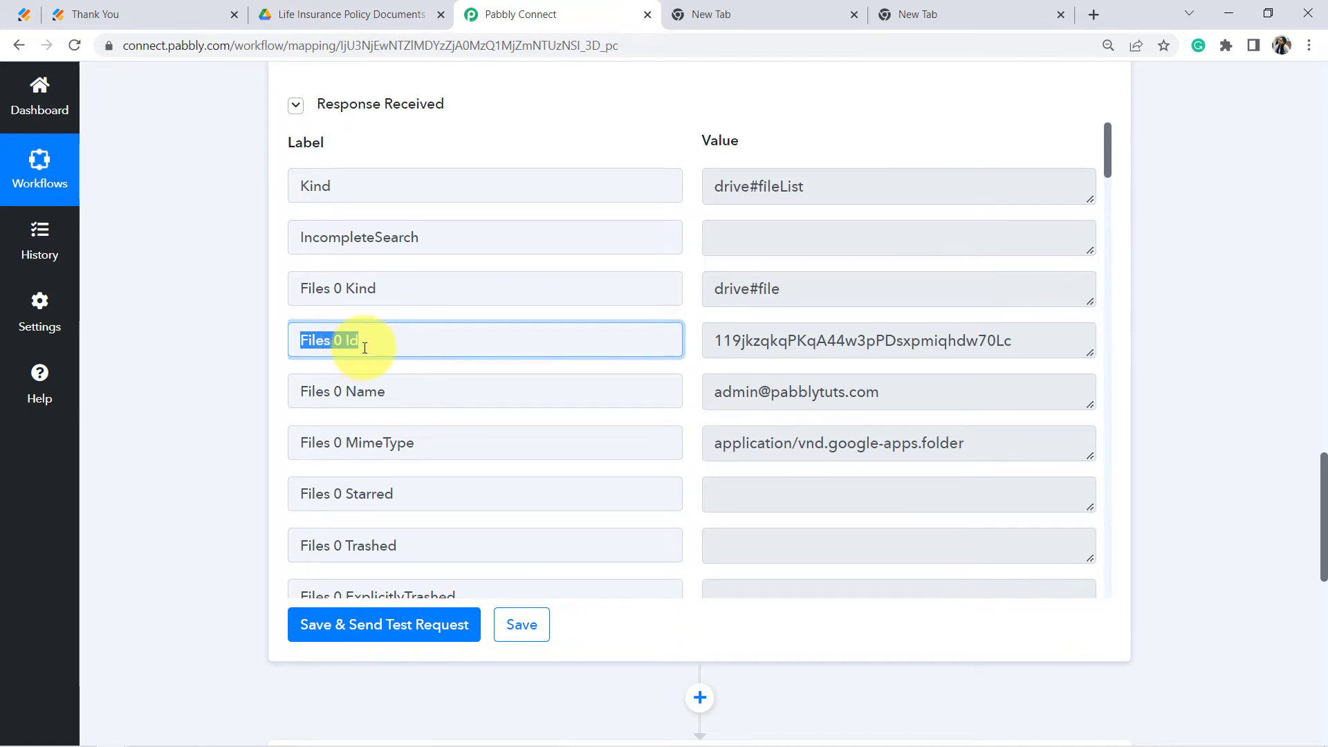
pyautogui.tripleClick(382, 345)
pyautogui.moveTo(761, 340); pyautogui.dragTo(988, 344)
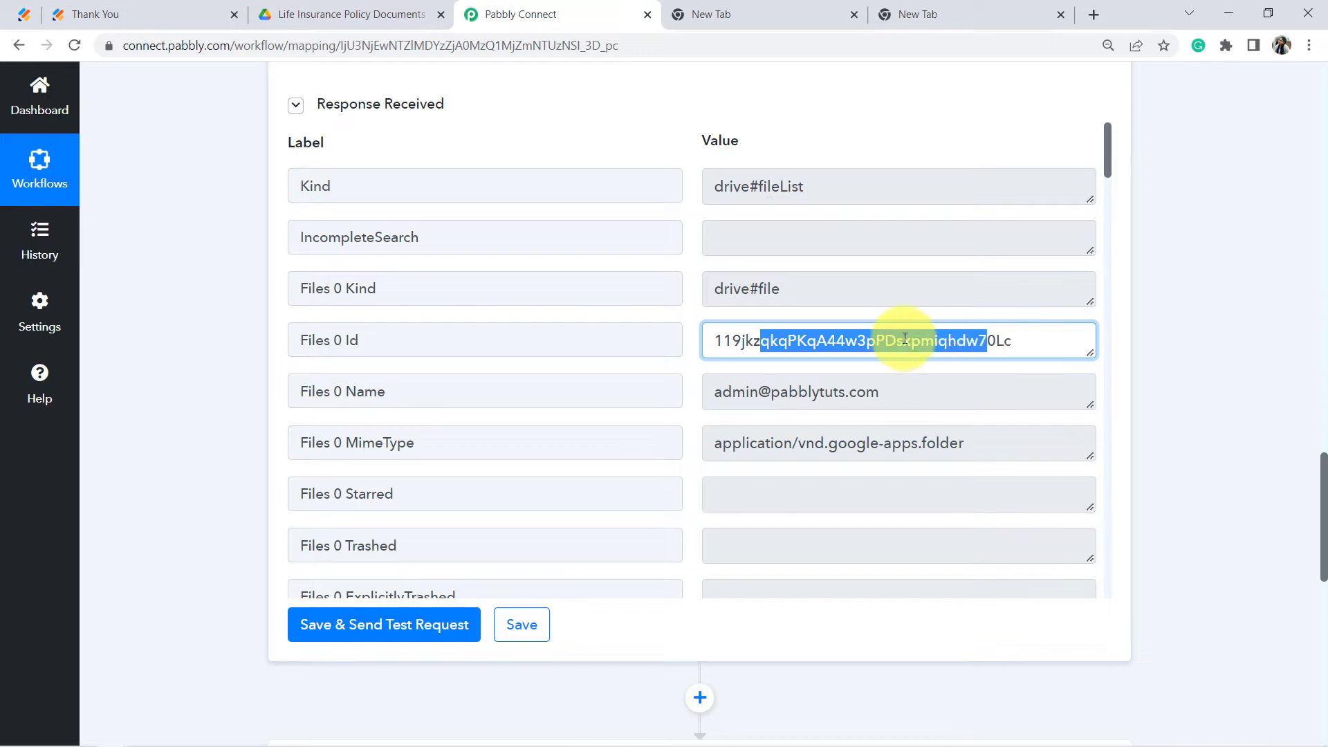
pyautogui.moveTo(367, 350); pyautogui.dragTo(291, 358)
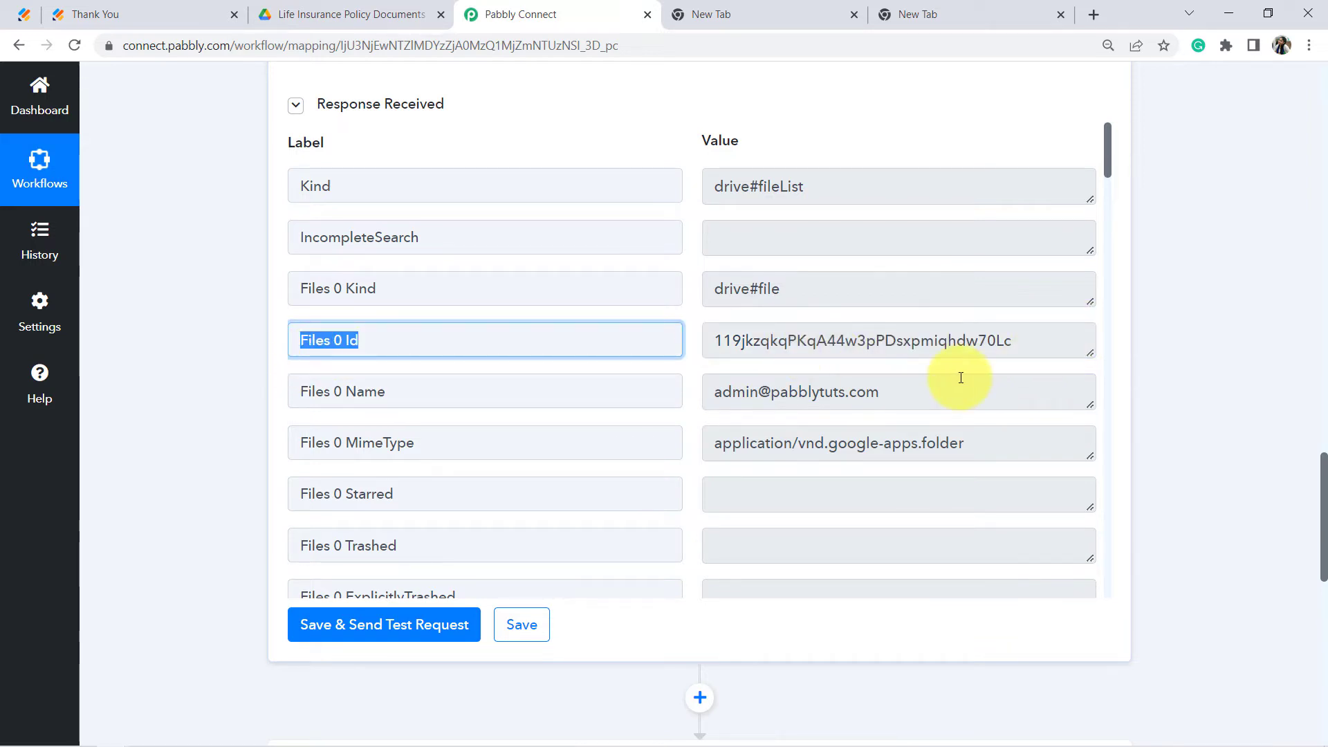
pyautogui.moveTo(1322, 492); pyautogui.dragTo(1325, 609)
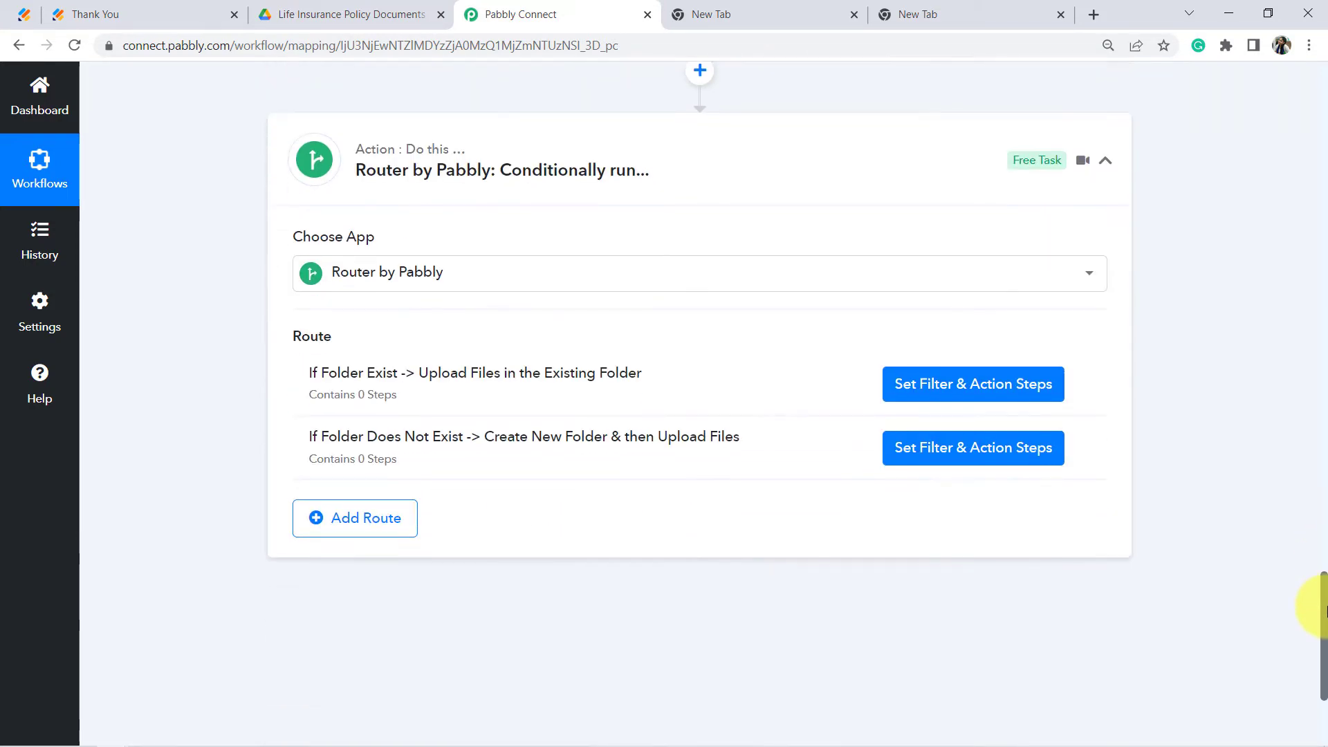
# Step: Set the folder-exists route filter to continue only if Search Folder Files 0 Id exists
pyautogui.click(1014, 378)
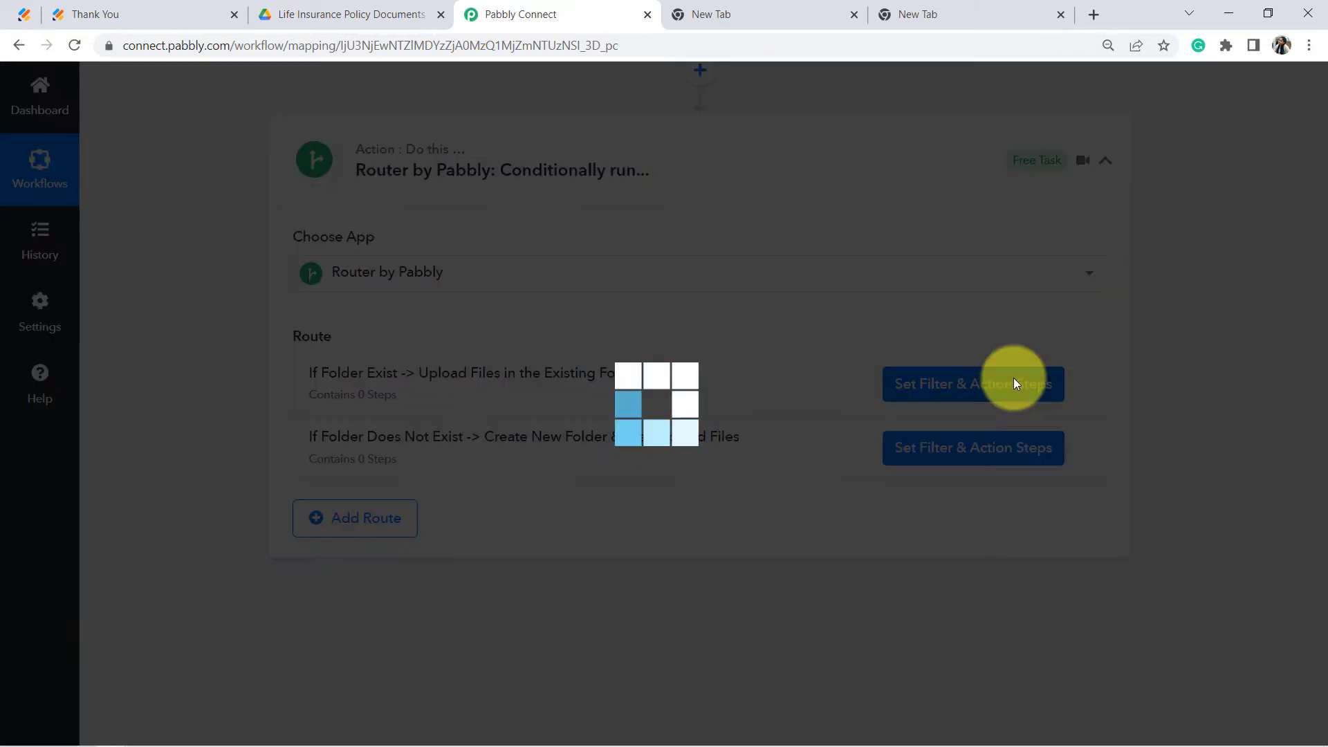
pyautogui.scroll(-1, 789, 238)
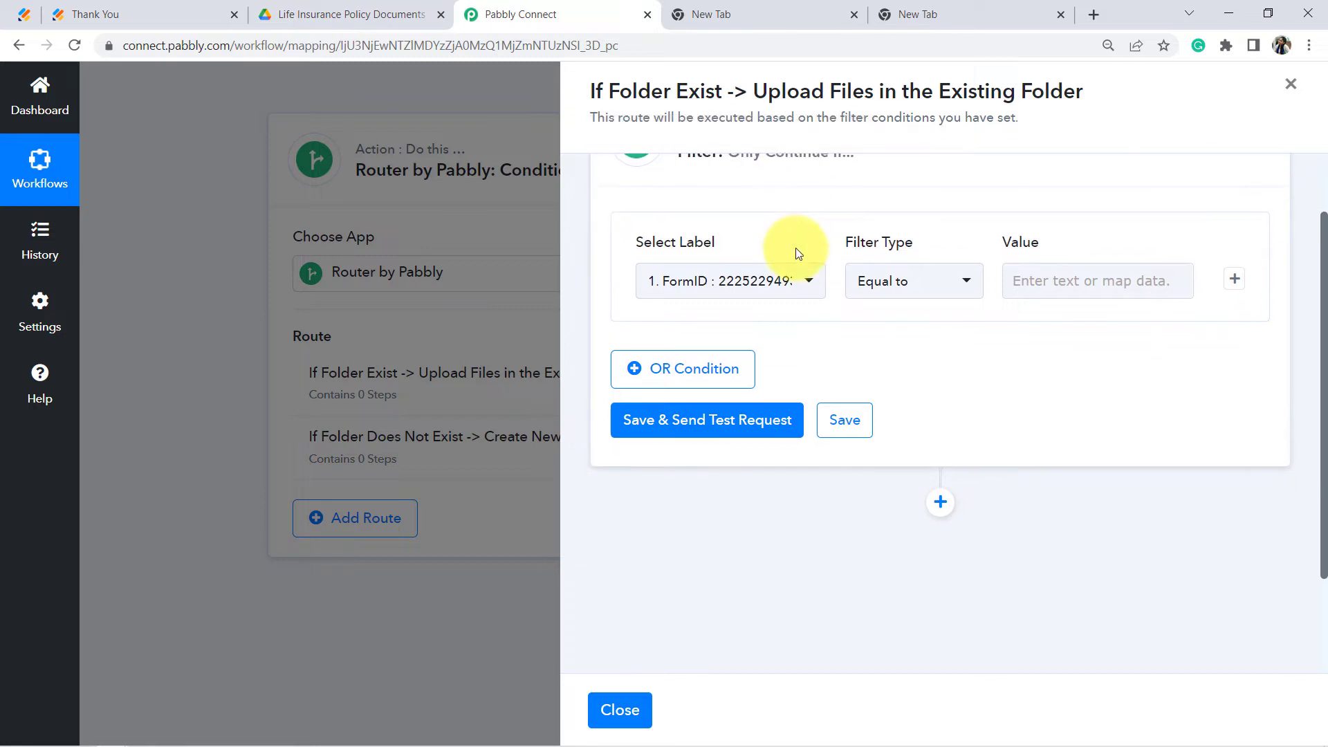
pyautogui.click(776, 293)
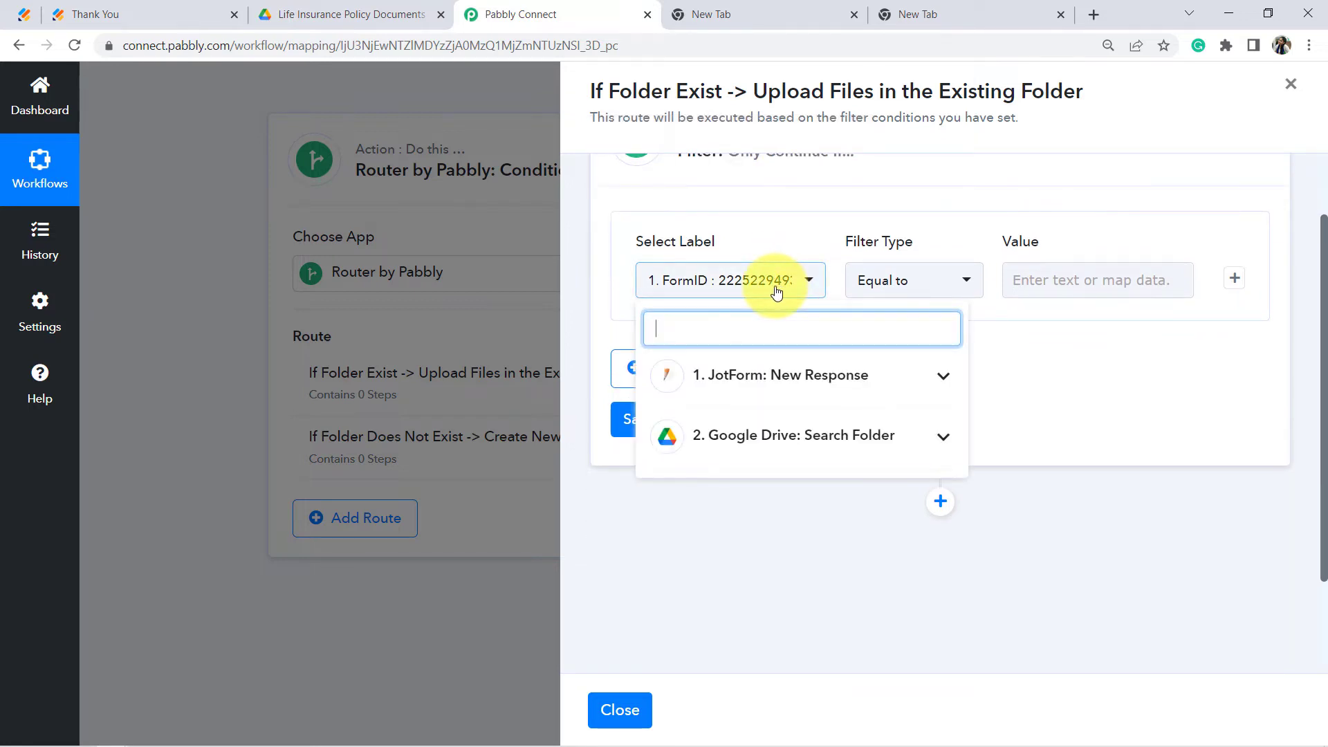
pyautogui.click(843, 448)
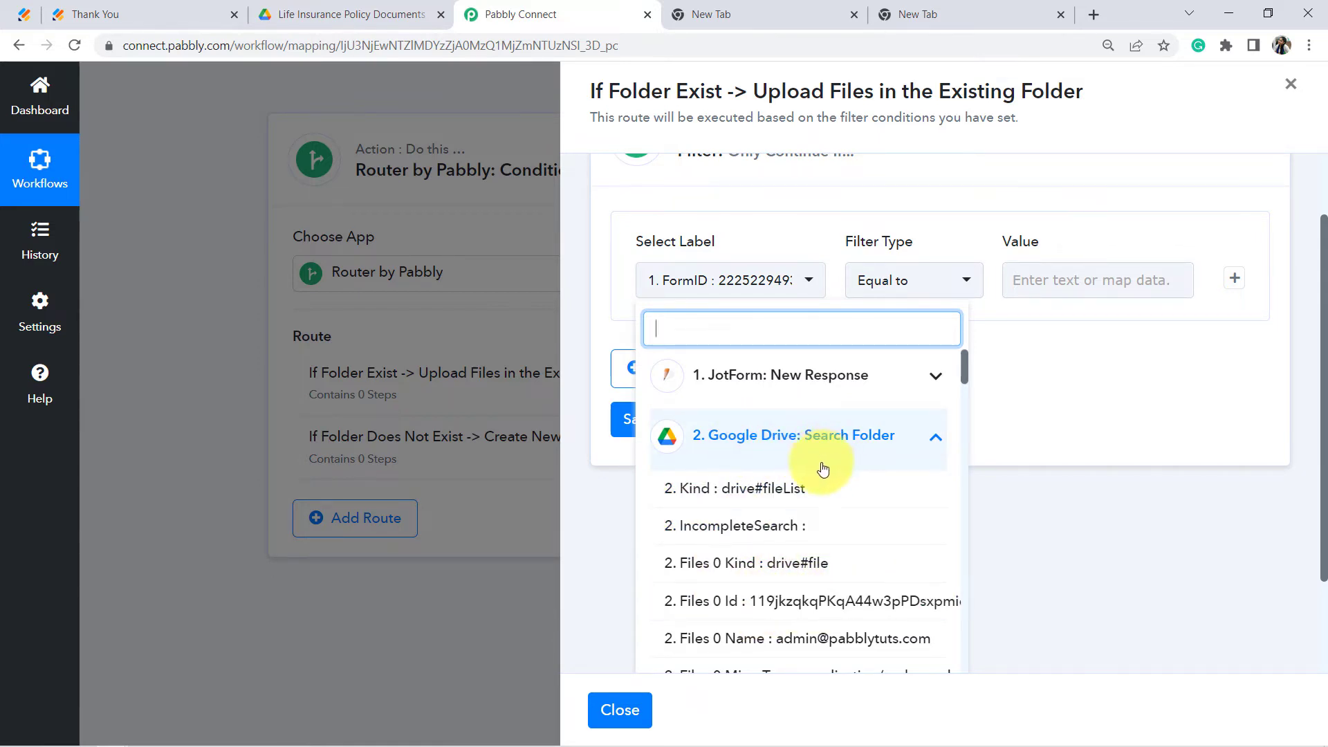
pyautogui.click(818, 601)
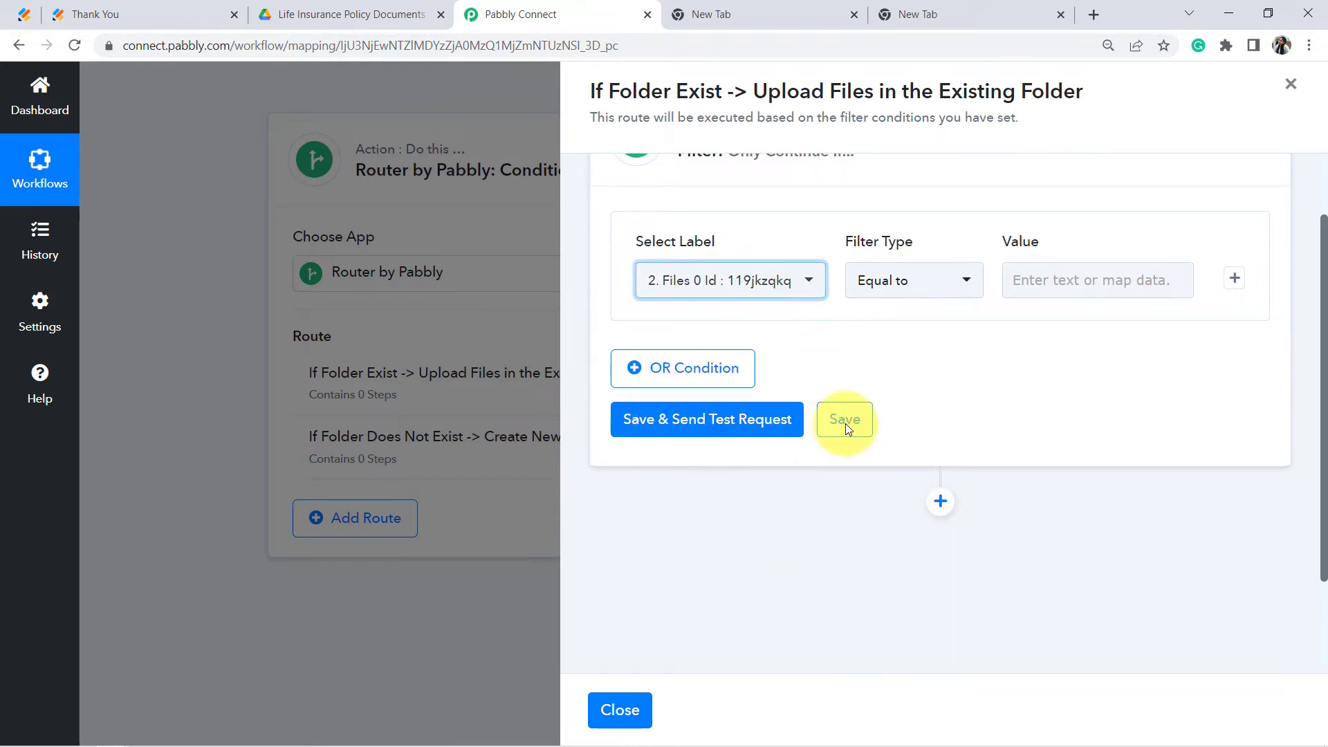
pyautogui.click(902, 288)
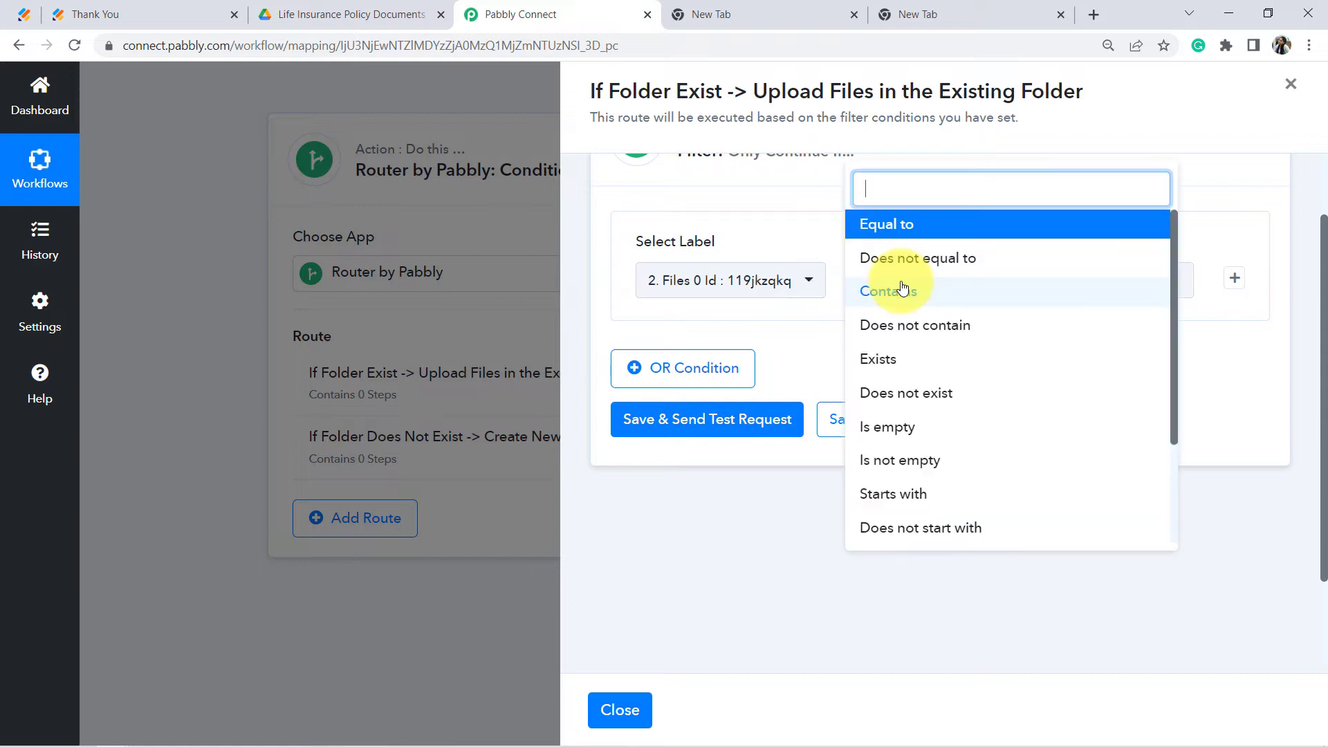
pyautogui.click(892, 360)
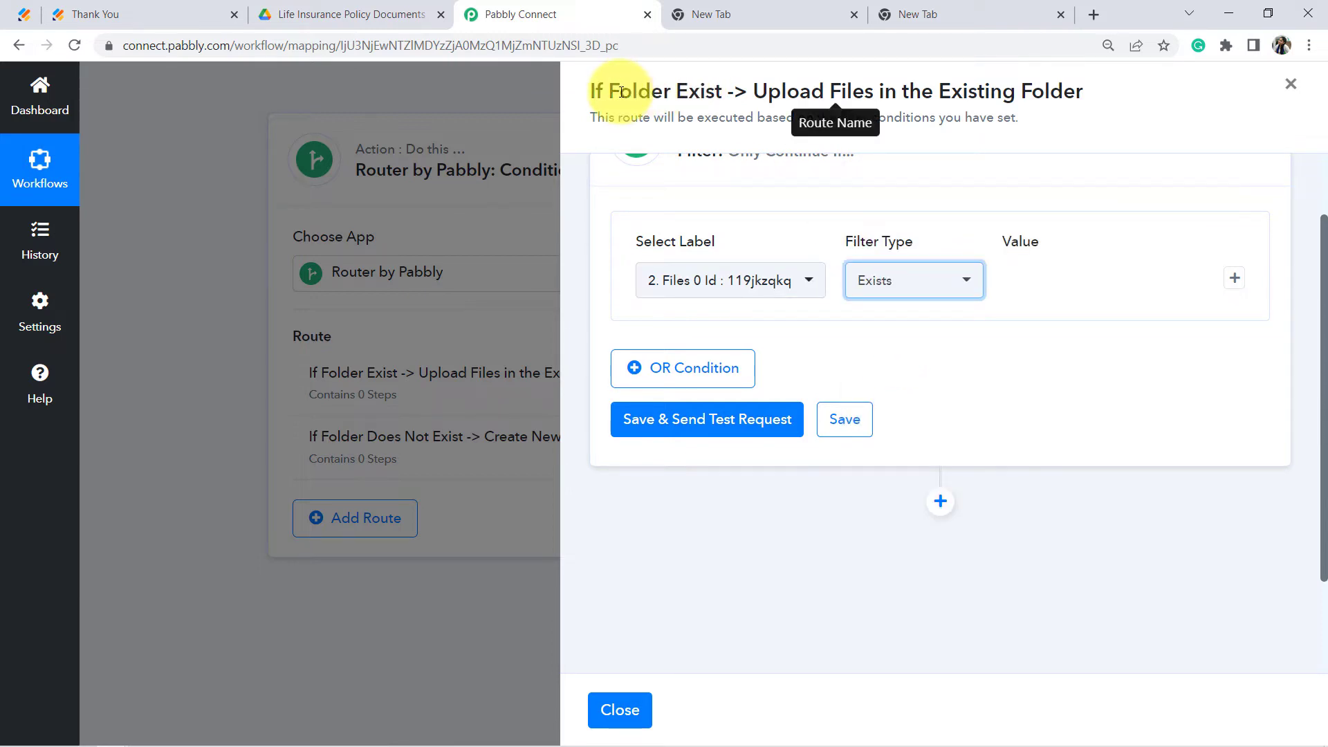
# Step: Test the filter for 'Condition is true' and check the Life Insurance Policy Documents Drive folder
pyautogui.moveTo(619, 91); pyautogui.dragTo(1051, 109)
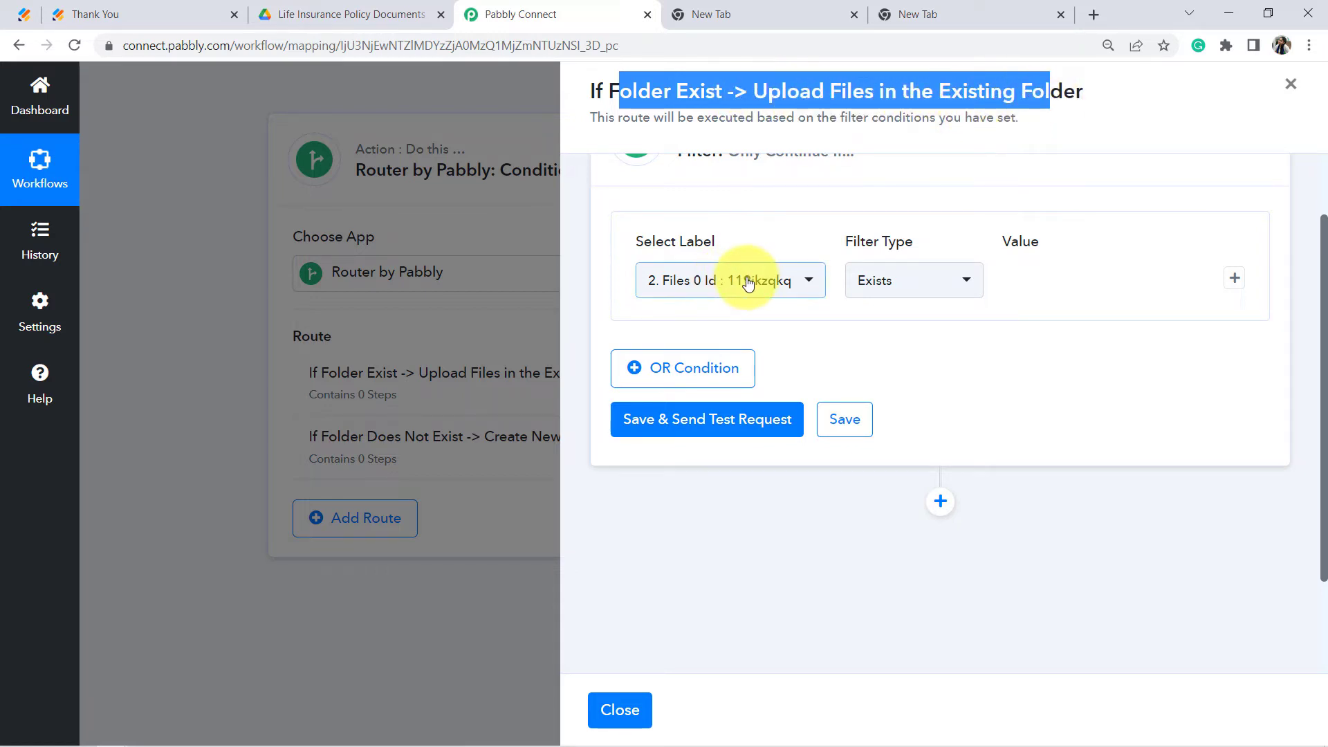
pyautogui.moveTo(664, 242); pyautogui.dragTo(725, 243)
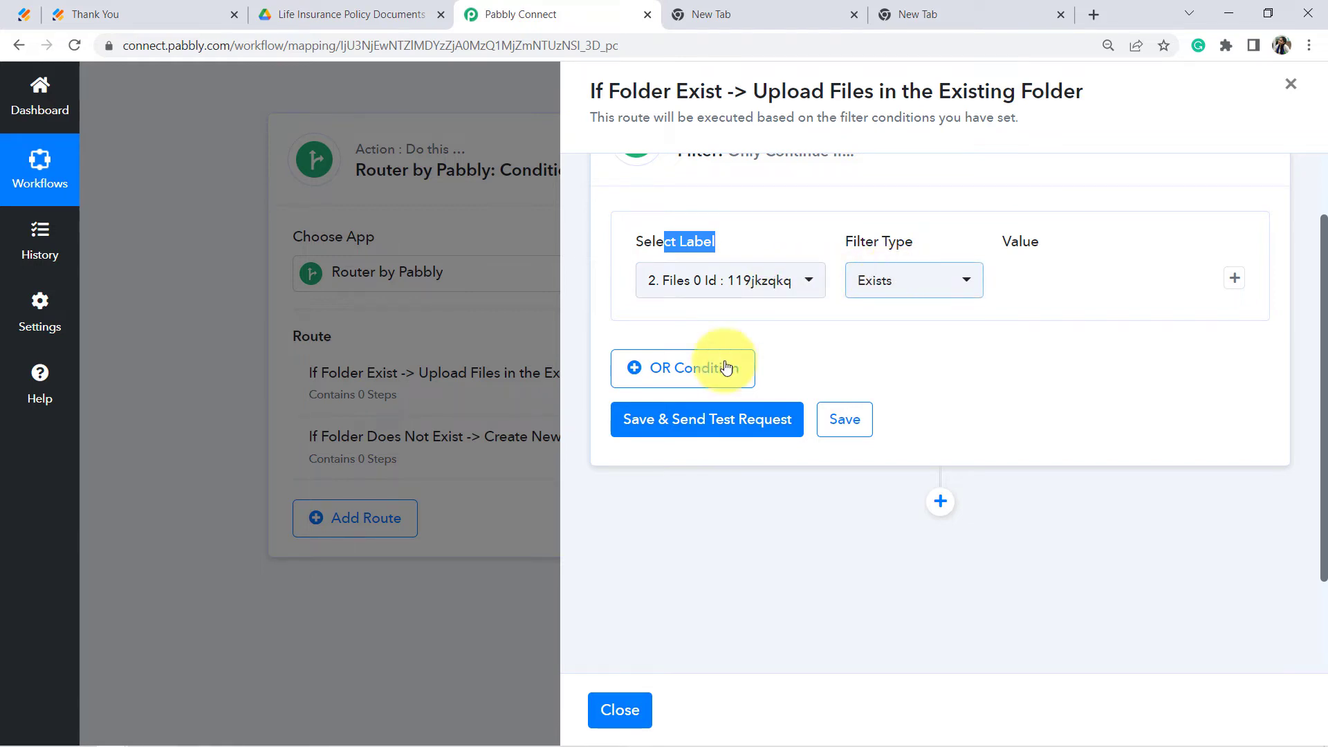
pyautogui.click(668, 415)
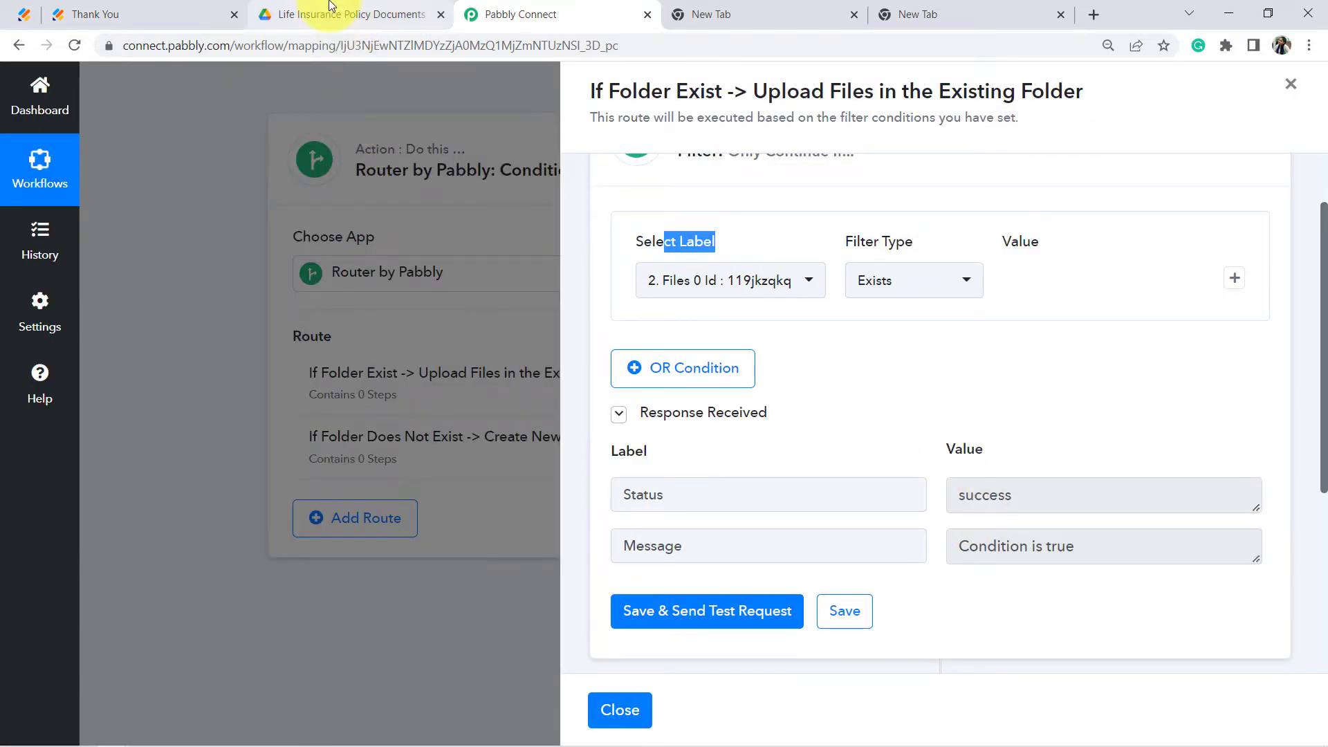
pyautogui.click(345, 14)
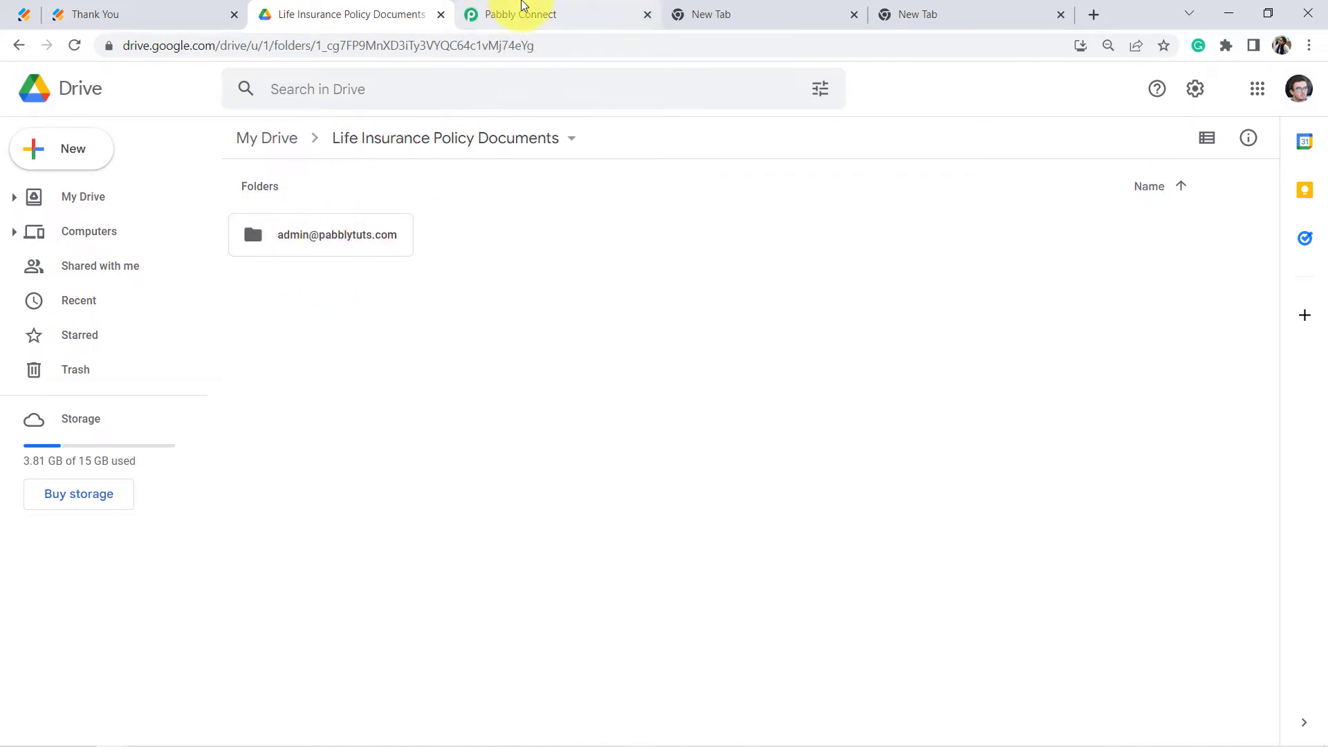
pyautogui.click(520, 12)
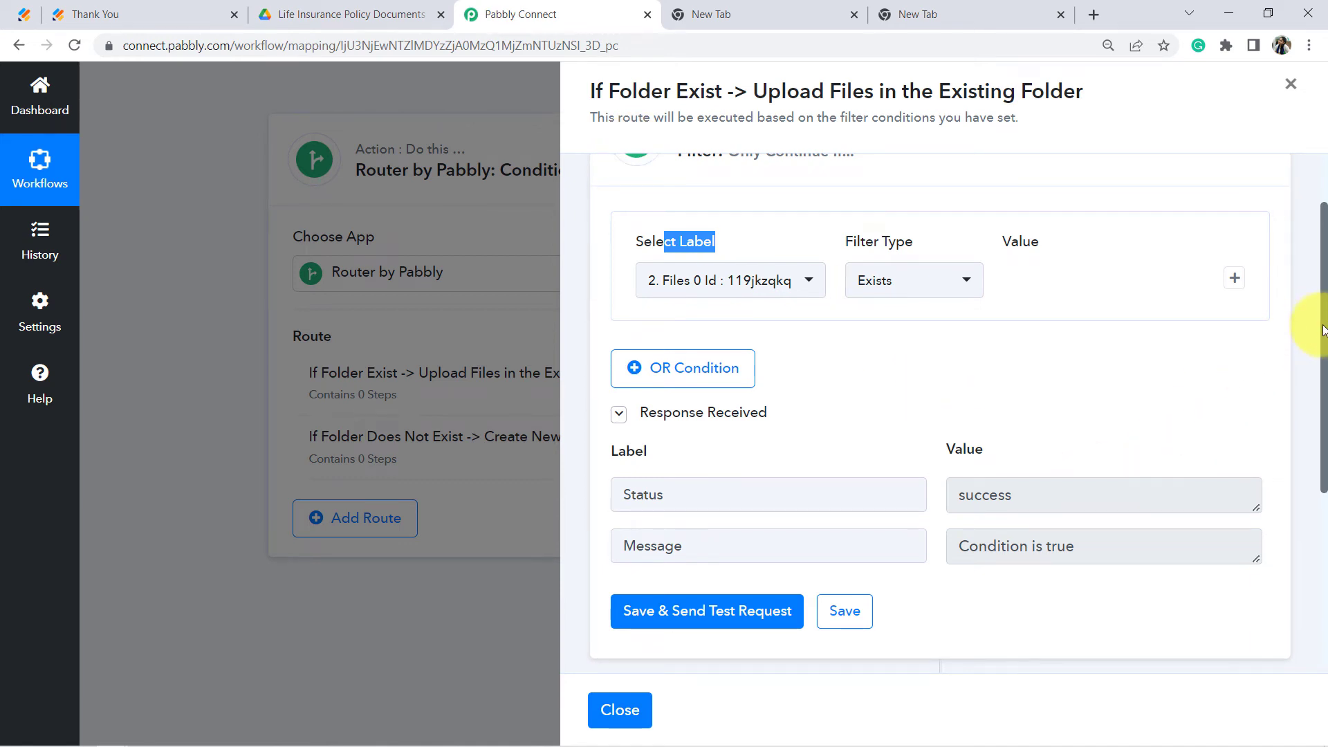
pyautogui.scroll(2, 1099, 304)
pyautogui.moveTo(1322, 233); pyautogui.dragTo(1323, 443)
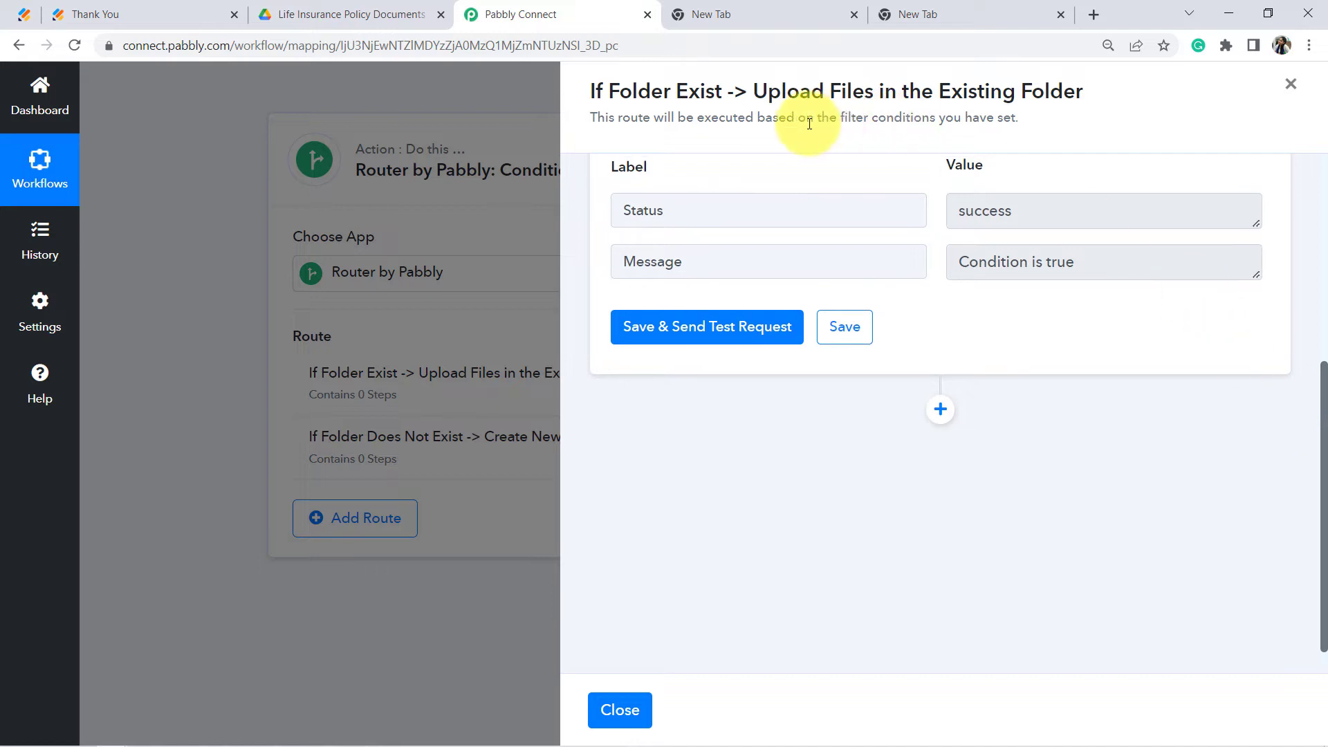
pyautogui.moveTo(787, 91); pyautogui.dragTo(961, 88)
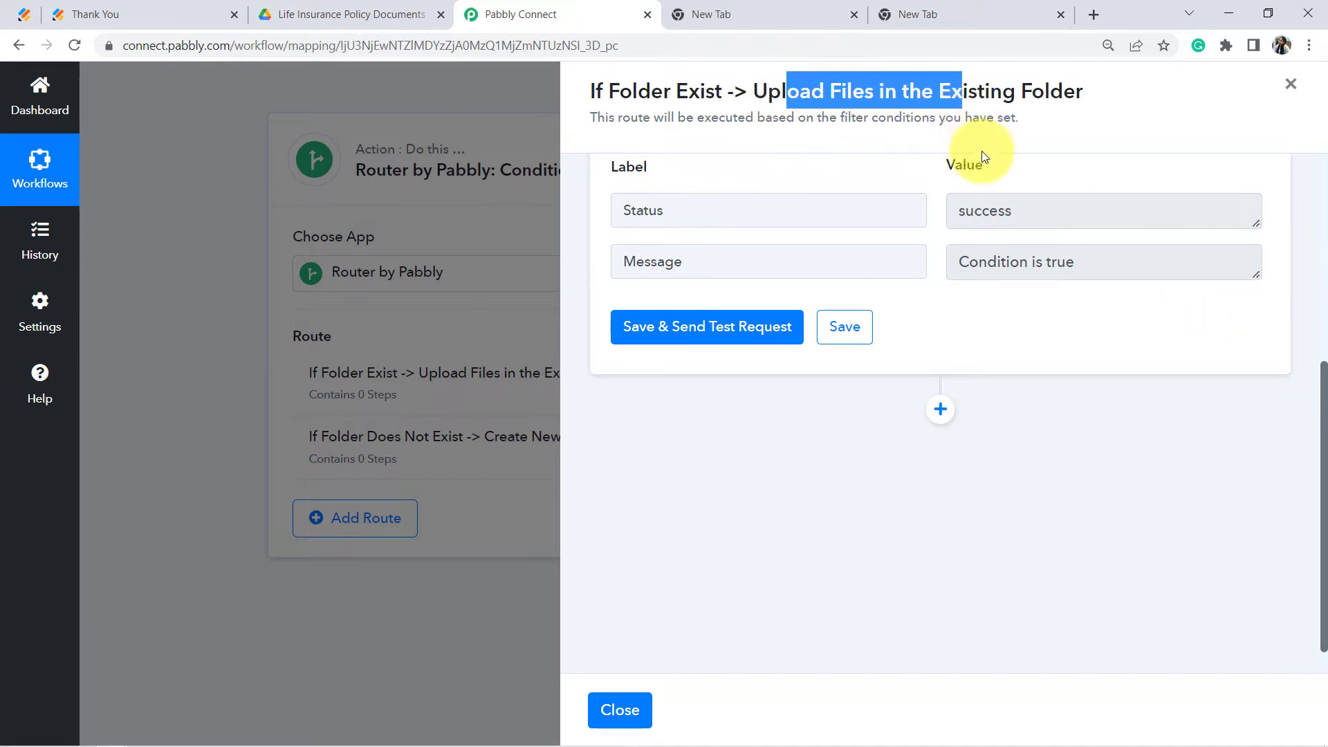
# Step: Add a Google Drive action step to the existing-folder route
pyautogui.click(941, 409)
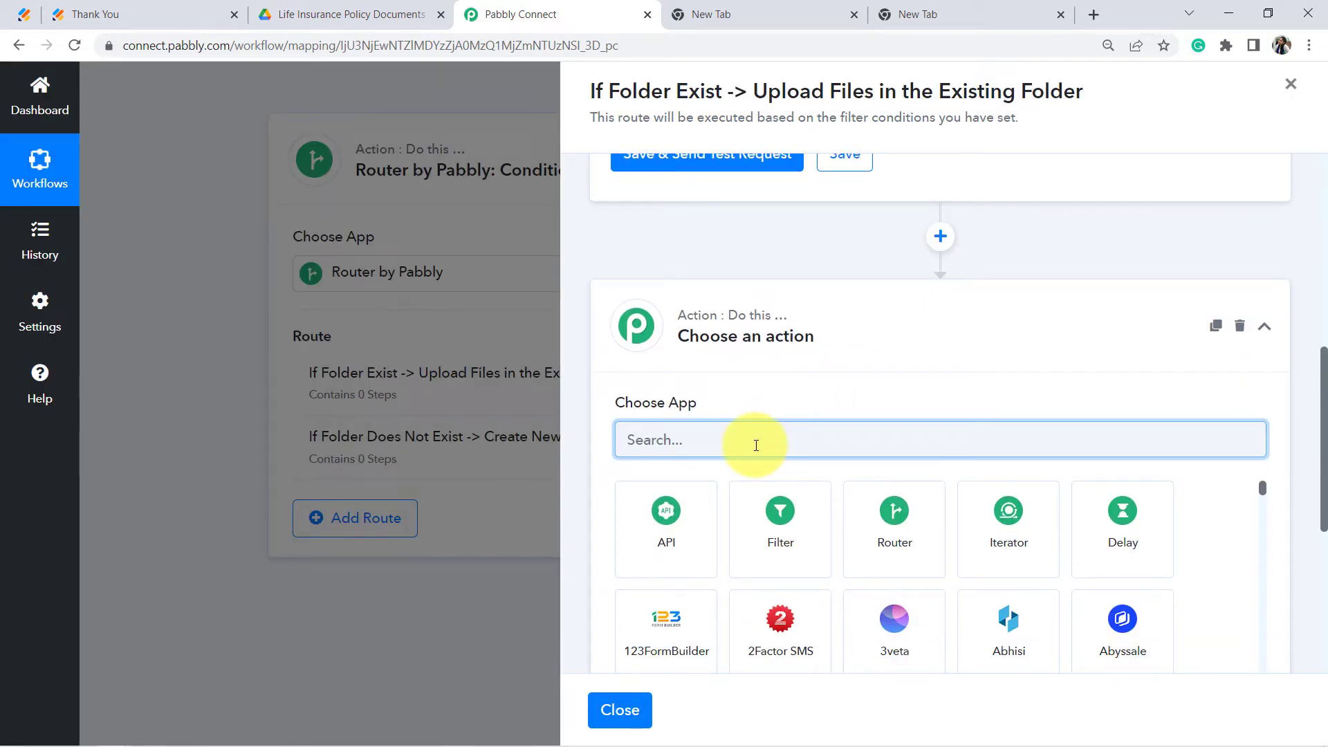
pyautogui.write('google dri')
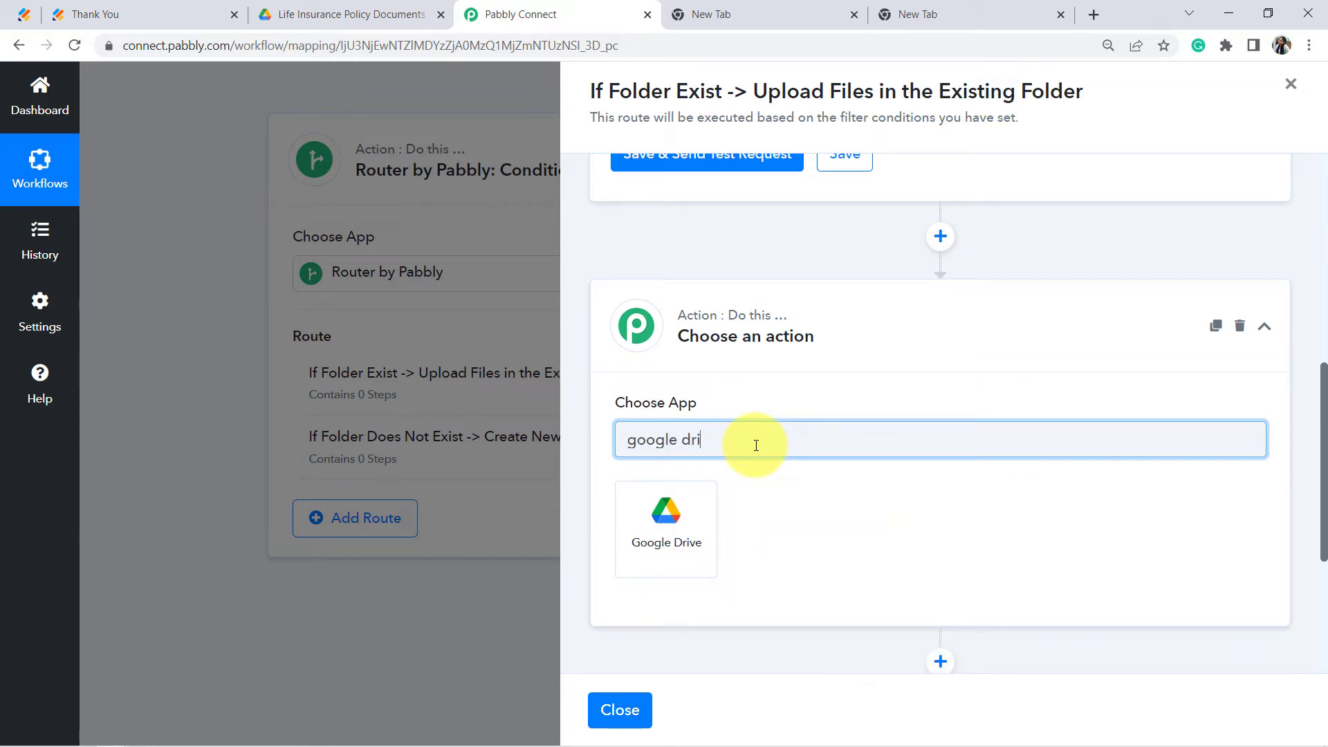
pyautogui.click(696, 523)
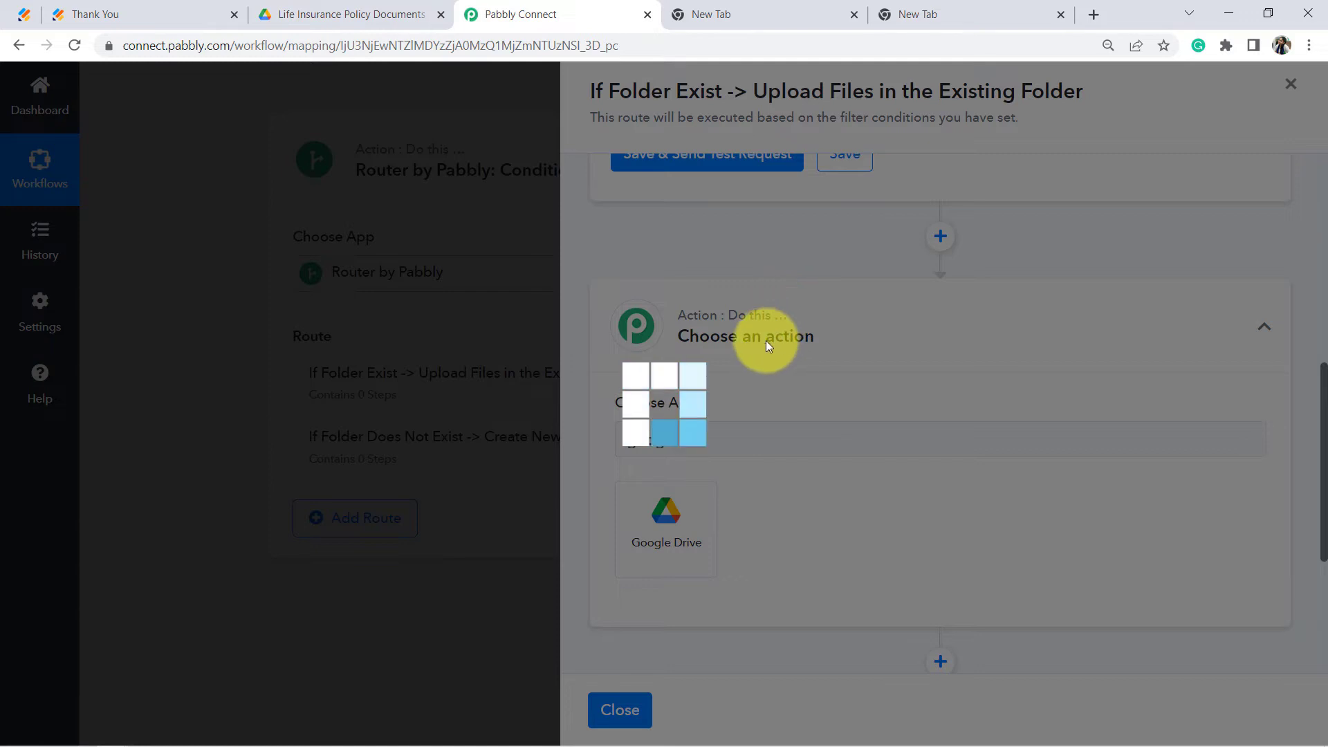
pyautogui.scroll(1, 765, 340)
pyautogui.scroll(3, 763, 351)
pyautogui.scroll(-5, 747, 398)
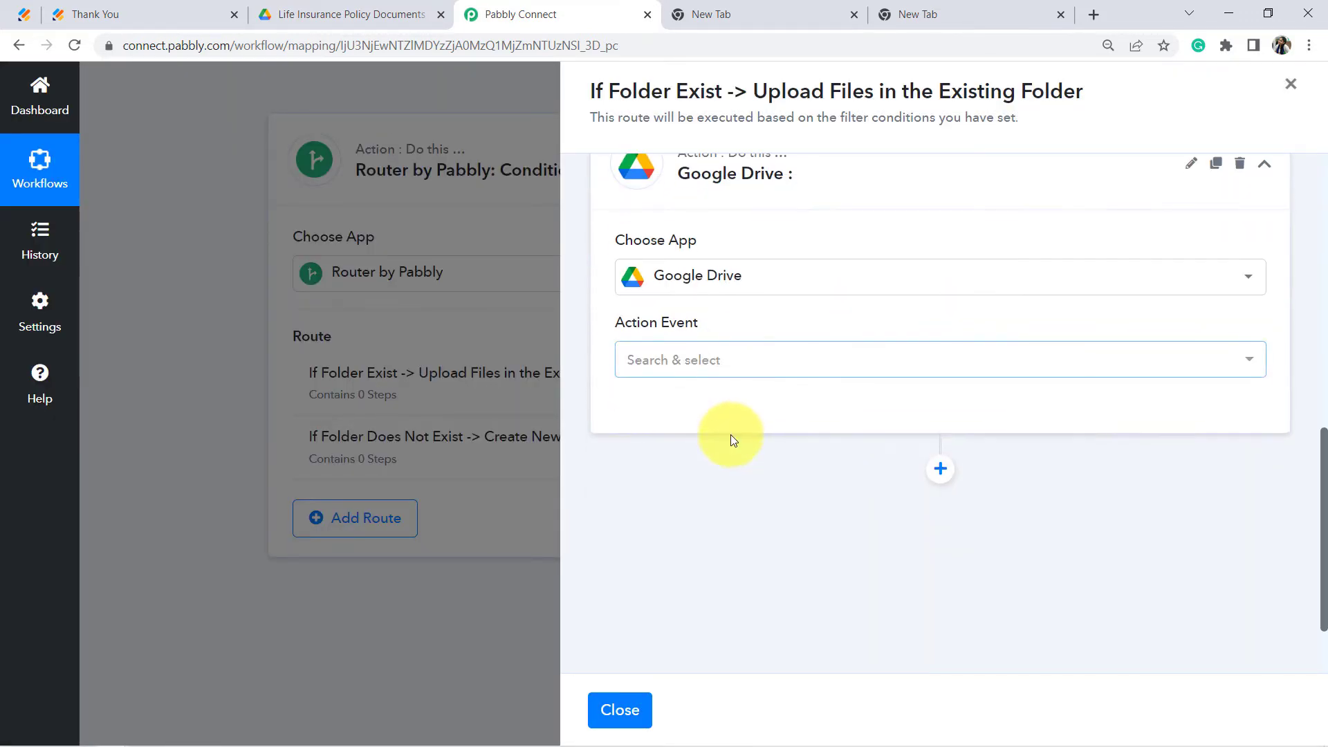
# Step: Choose the Upload a File event and save it with the existing Google Drive connection
pyautogui.click(687, 359)
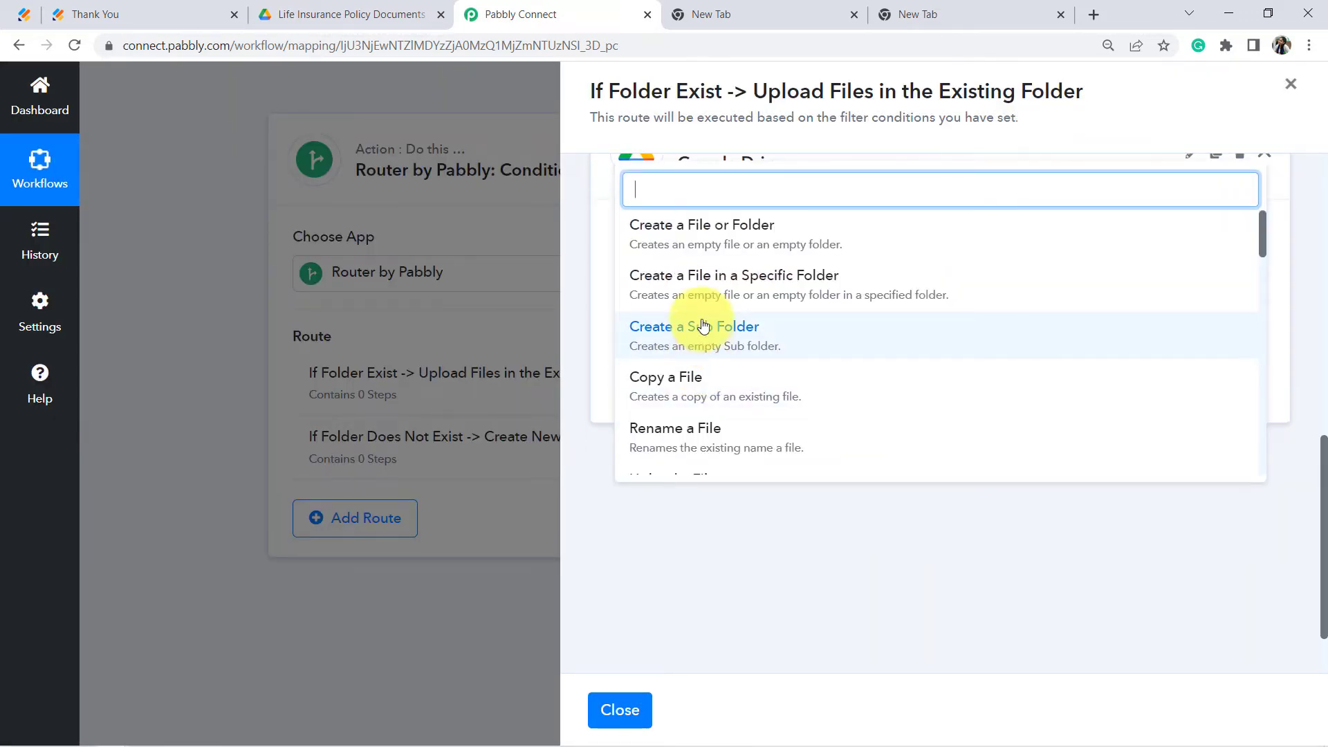
pyautogui.write('ul')
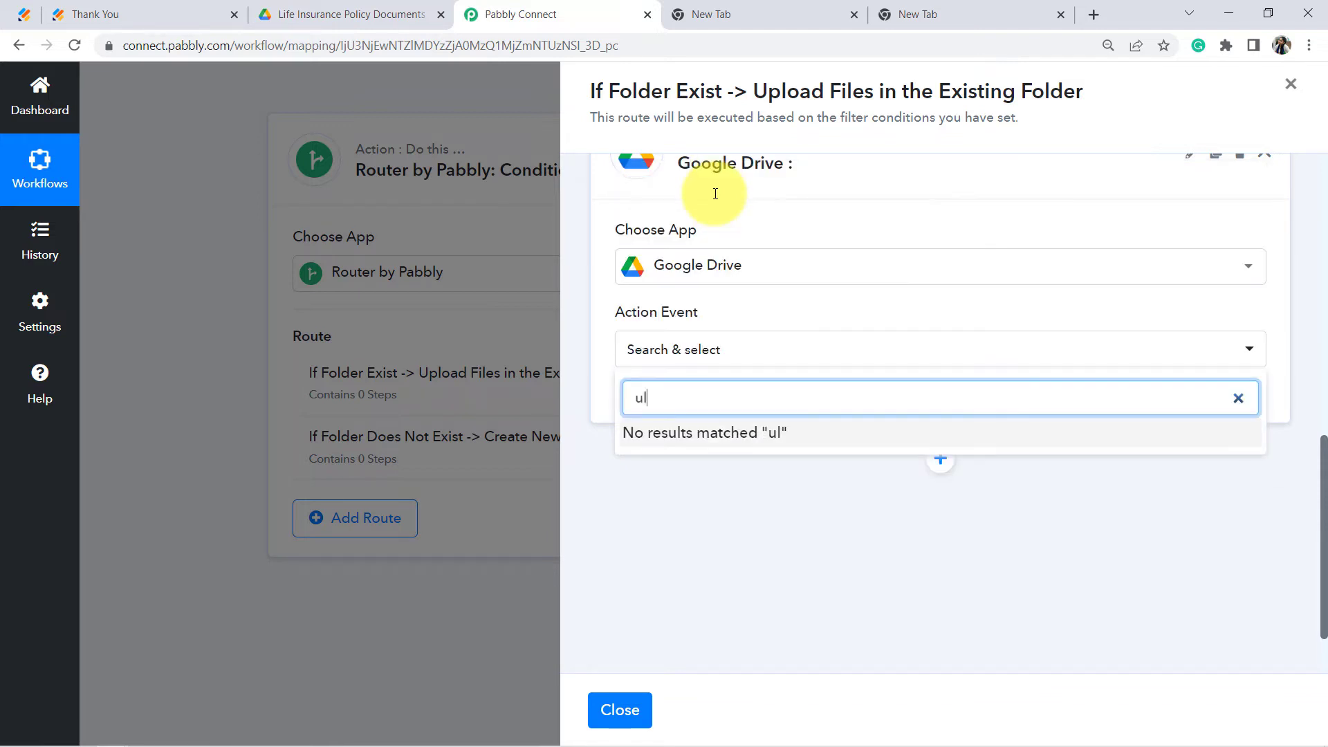
pyautogui.press('BackSpace')
pyautogui.write('plo')
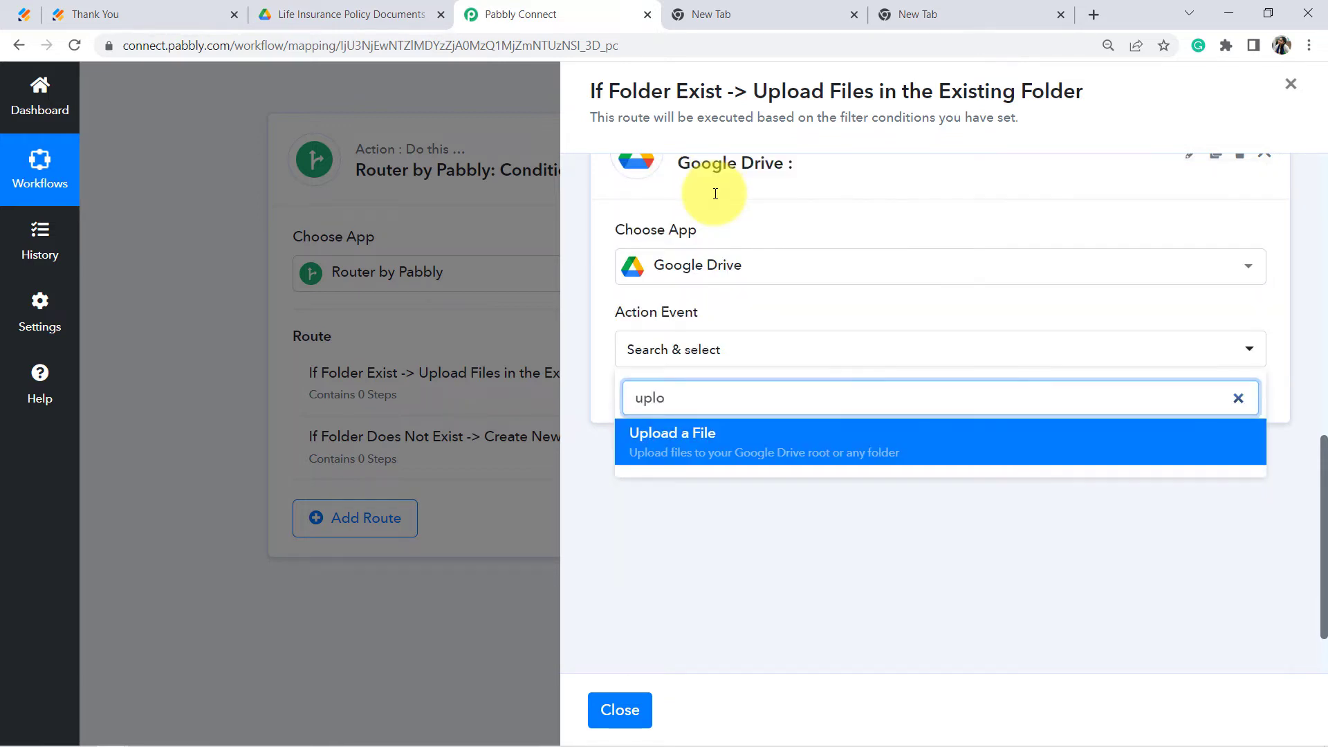
pyautogui.click(663, 443)
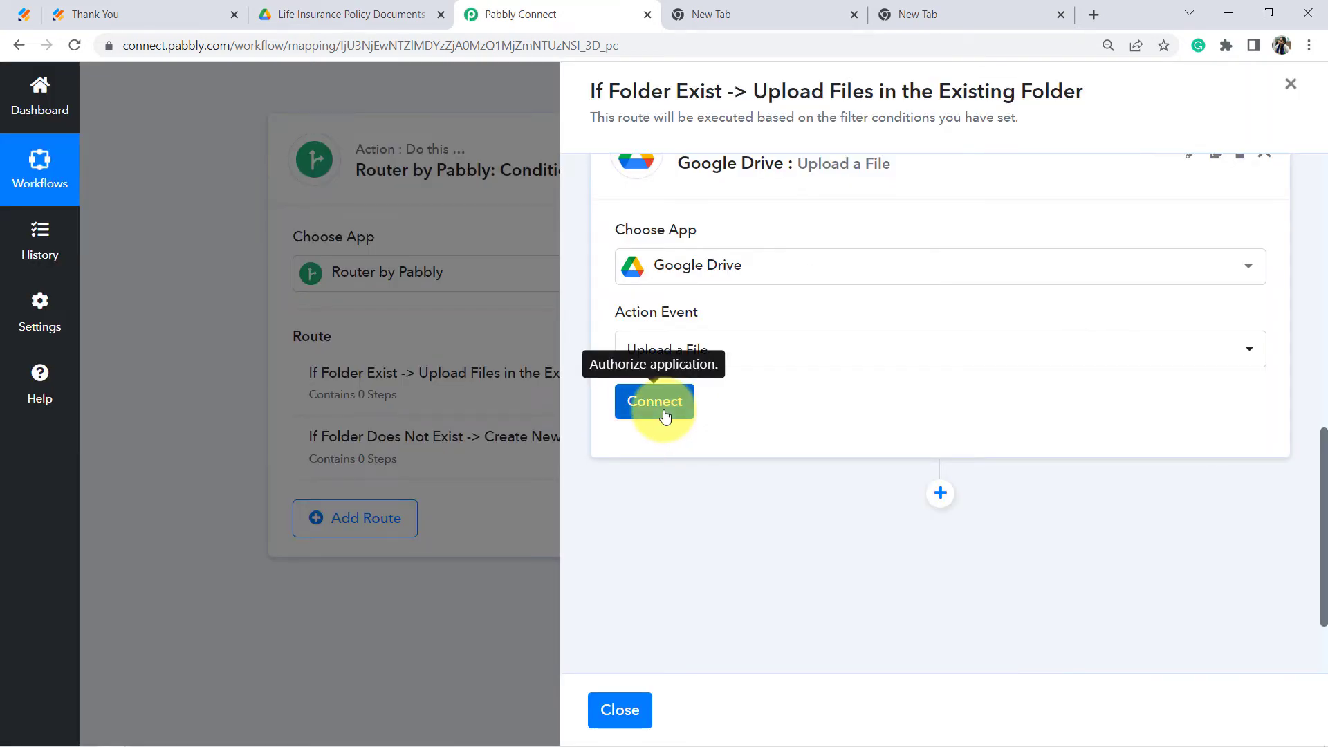
pyautogui.click(665, 415)
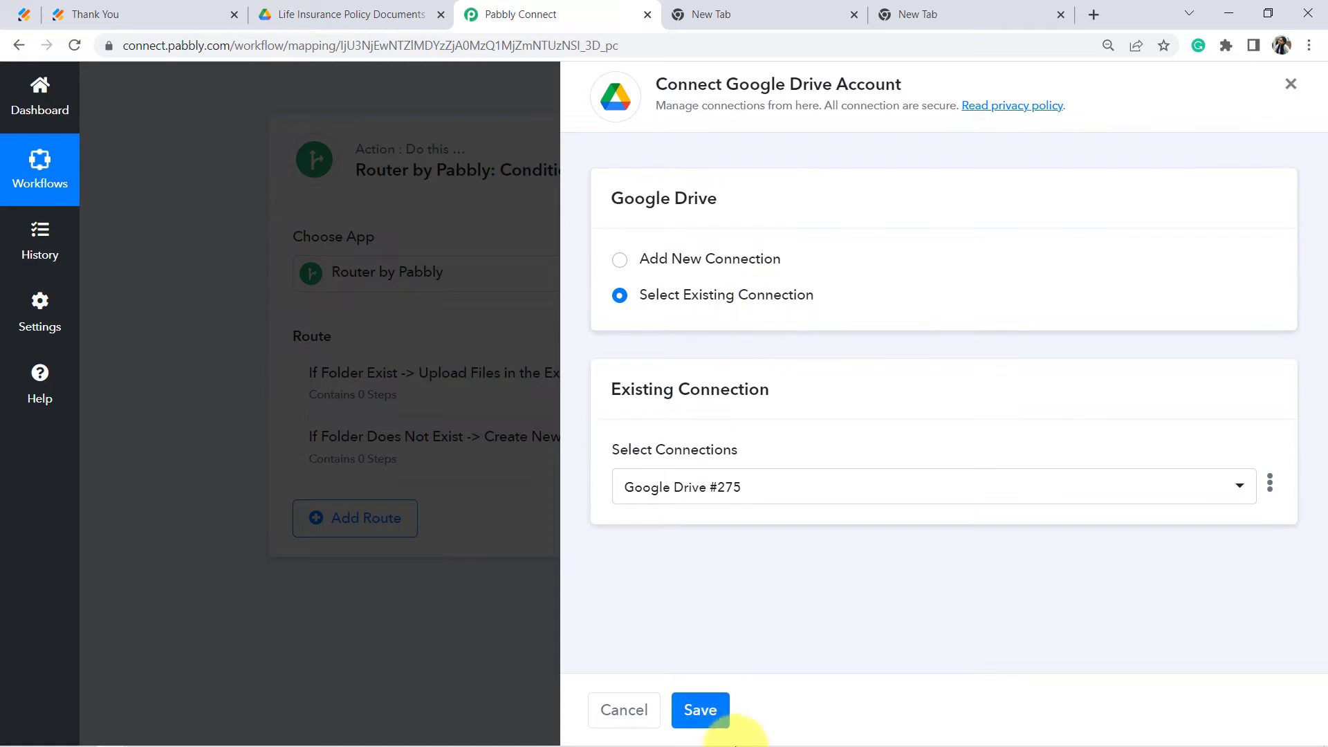
pyautogui.click(697, 712)
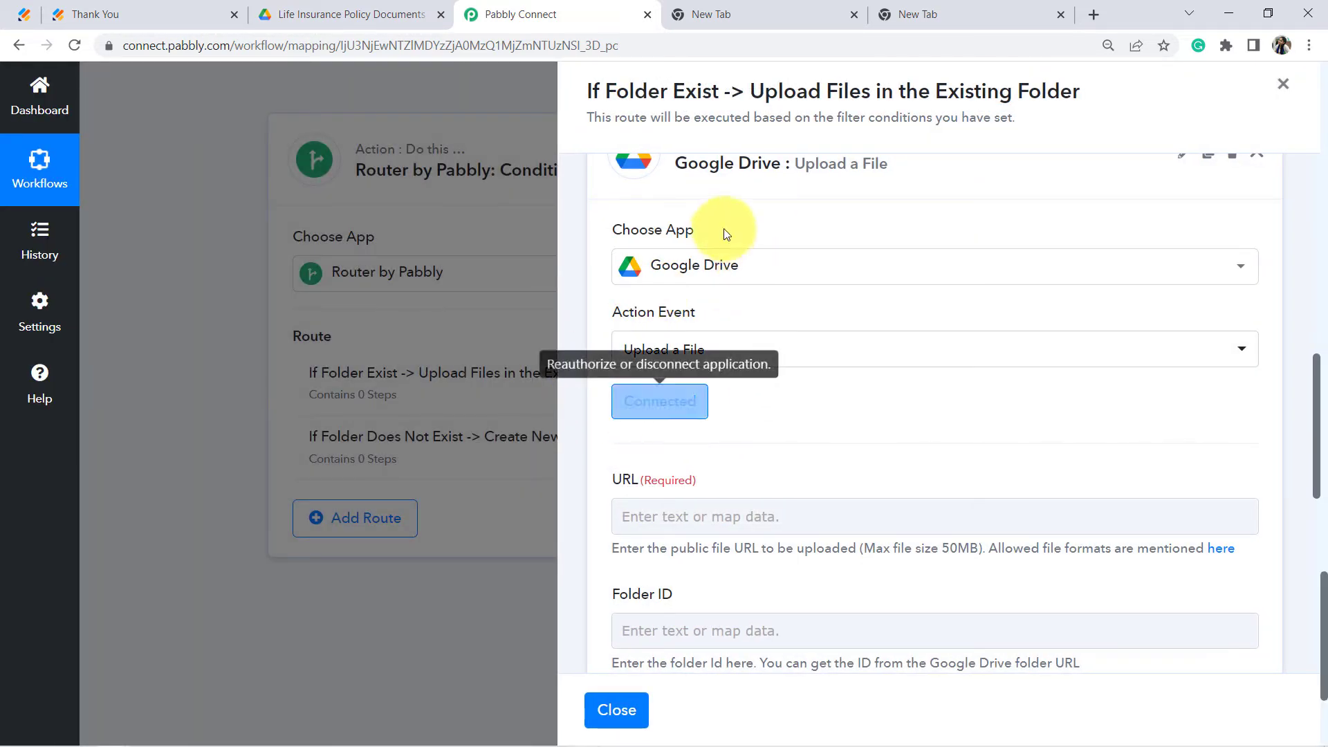
# Step: Map the JotForm RawRequest PassportSize 0 link into the required Upload a File URL field
pyautogui.scroll(-3, 858, 311)
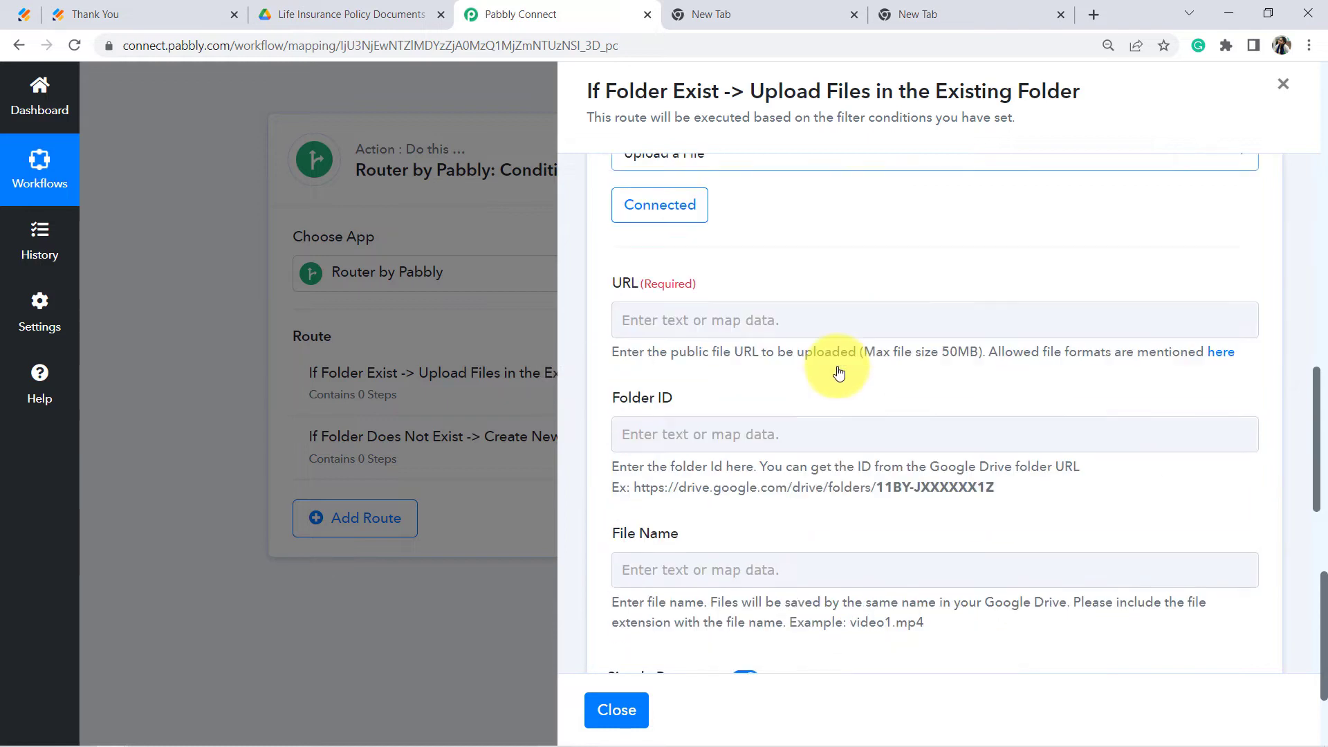
pyautogui.scroll(3, 698, 341)
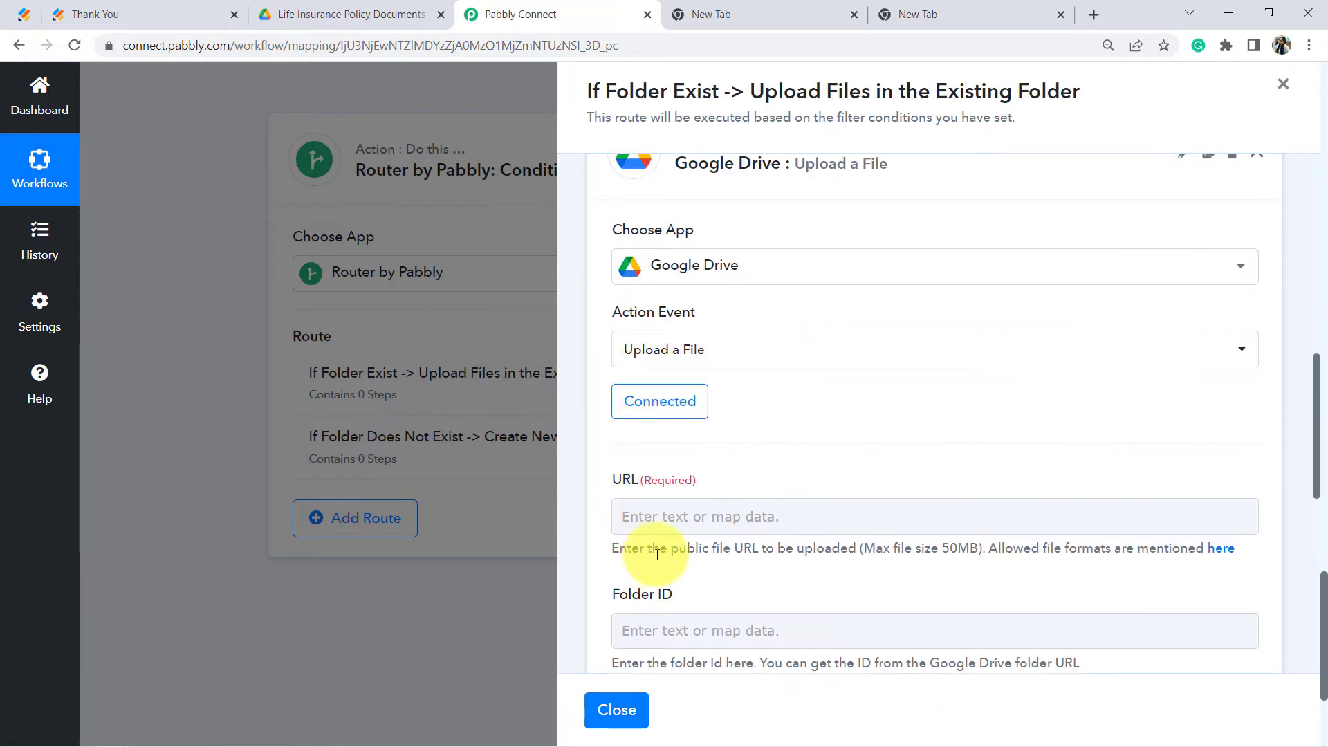
pyautogui.moveTo(639, 550); pyautogui.dragTo(1150, 550)
pyautogui.moveTo(617, 494); pyautogui.dragTo(691, 486)
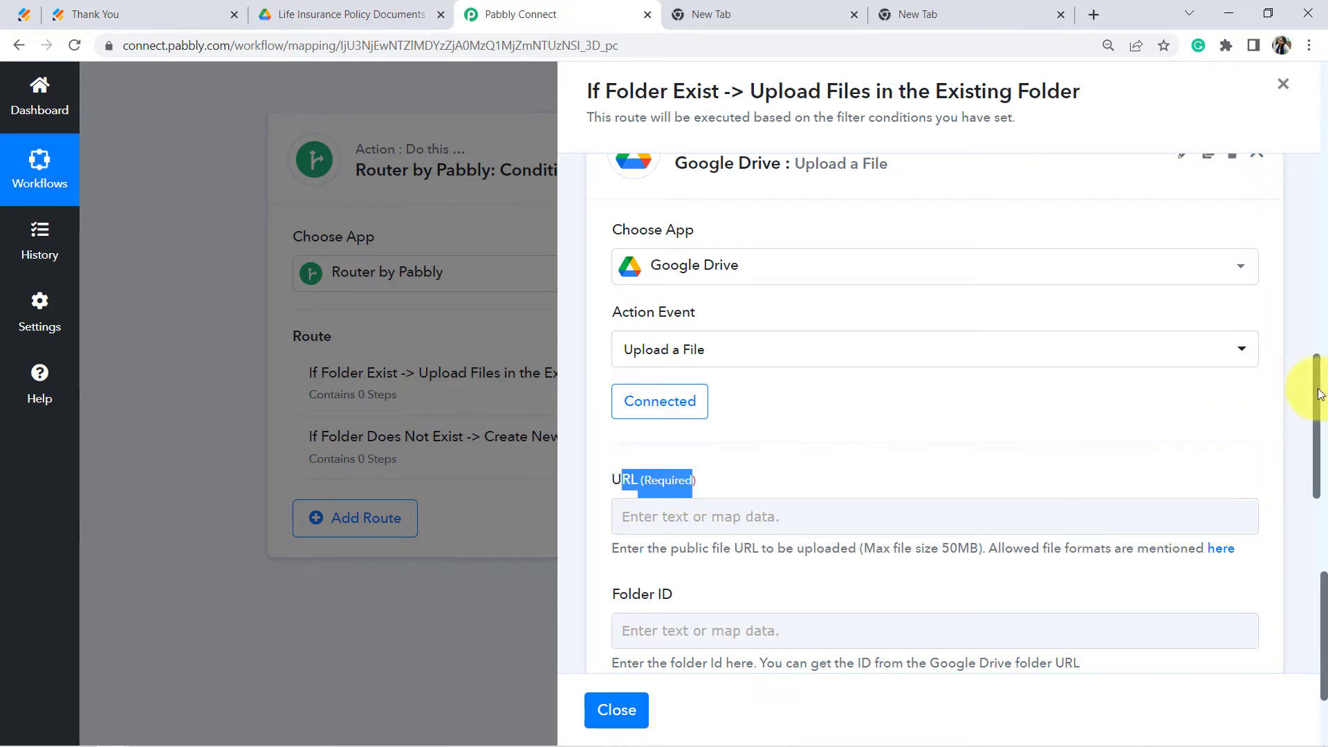
pyautogui.moveTo(1317, 394); pyautogui.dragTo(1302, 446)
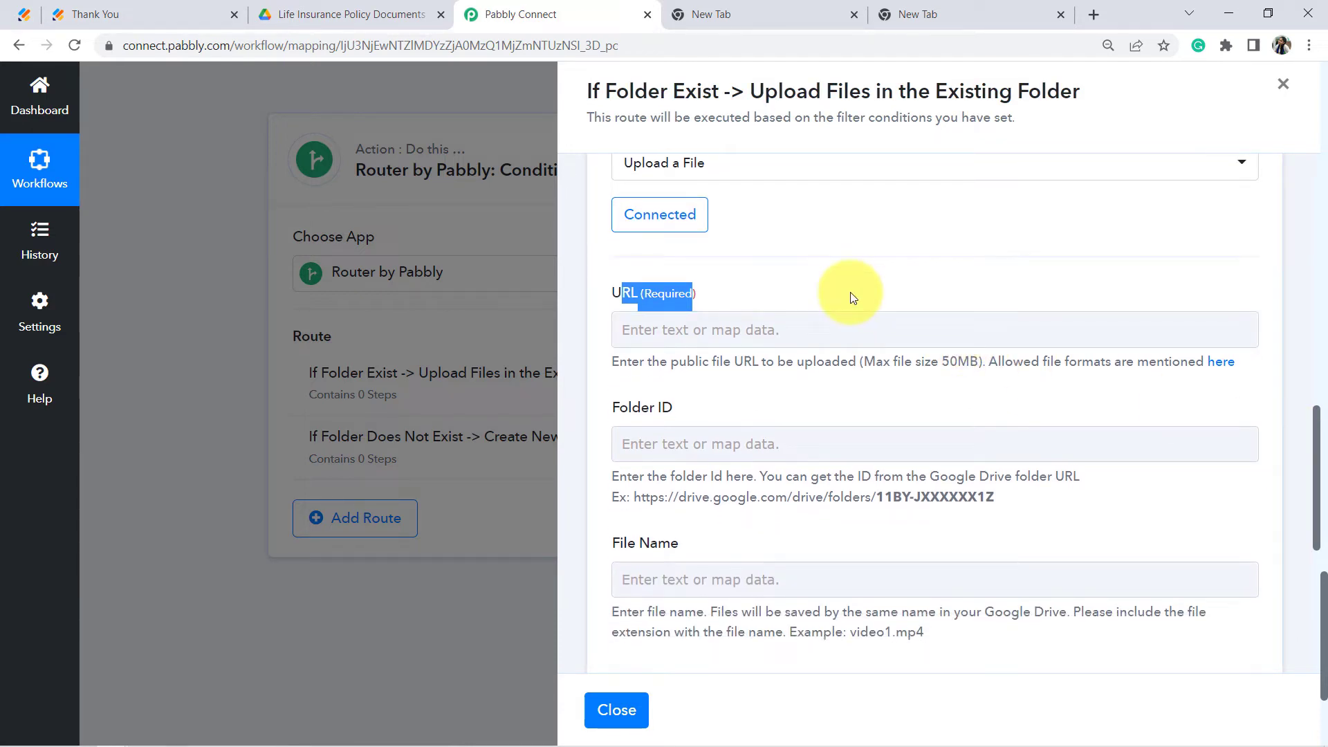
pyautogui.click(720, 332)
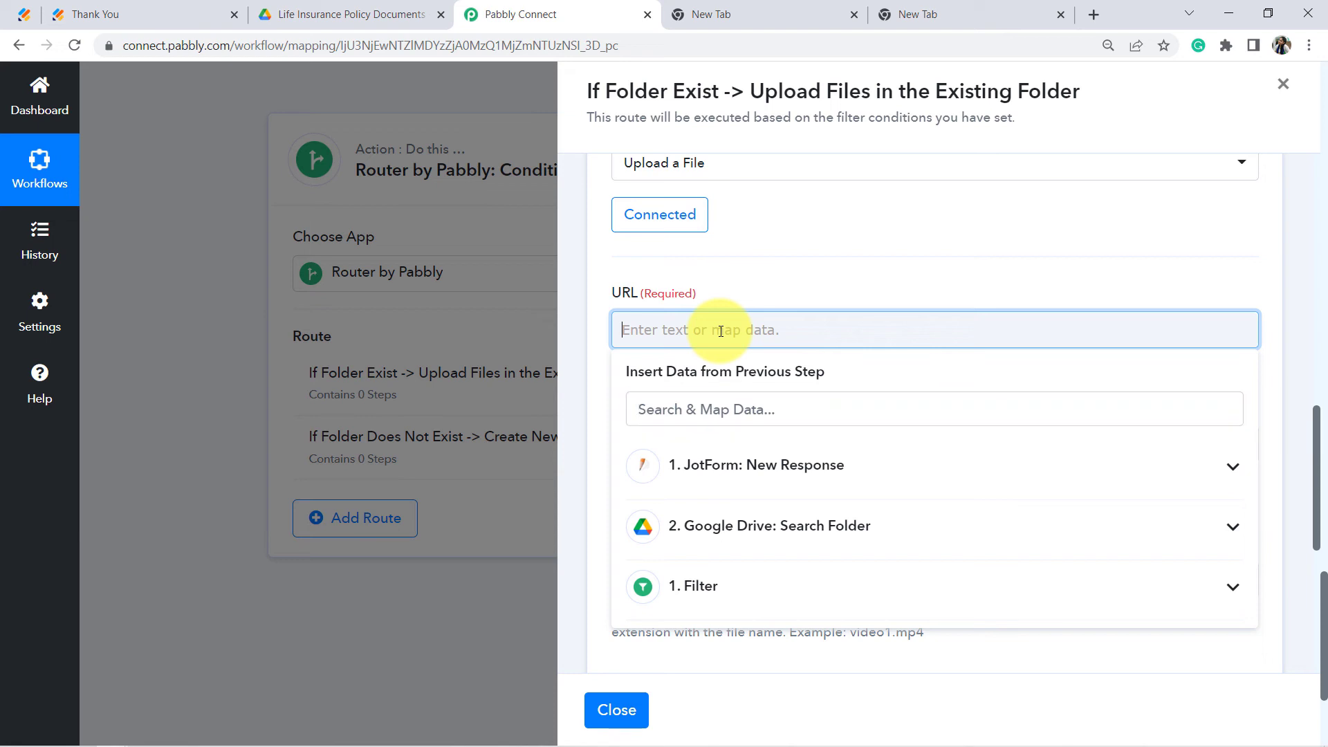
pyautogui.click(758, 470)
pyautogui.moveTo(1254, 460); pyautogui.dragTo(1251, 671)
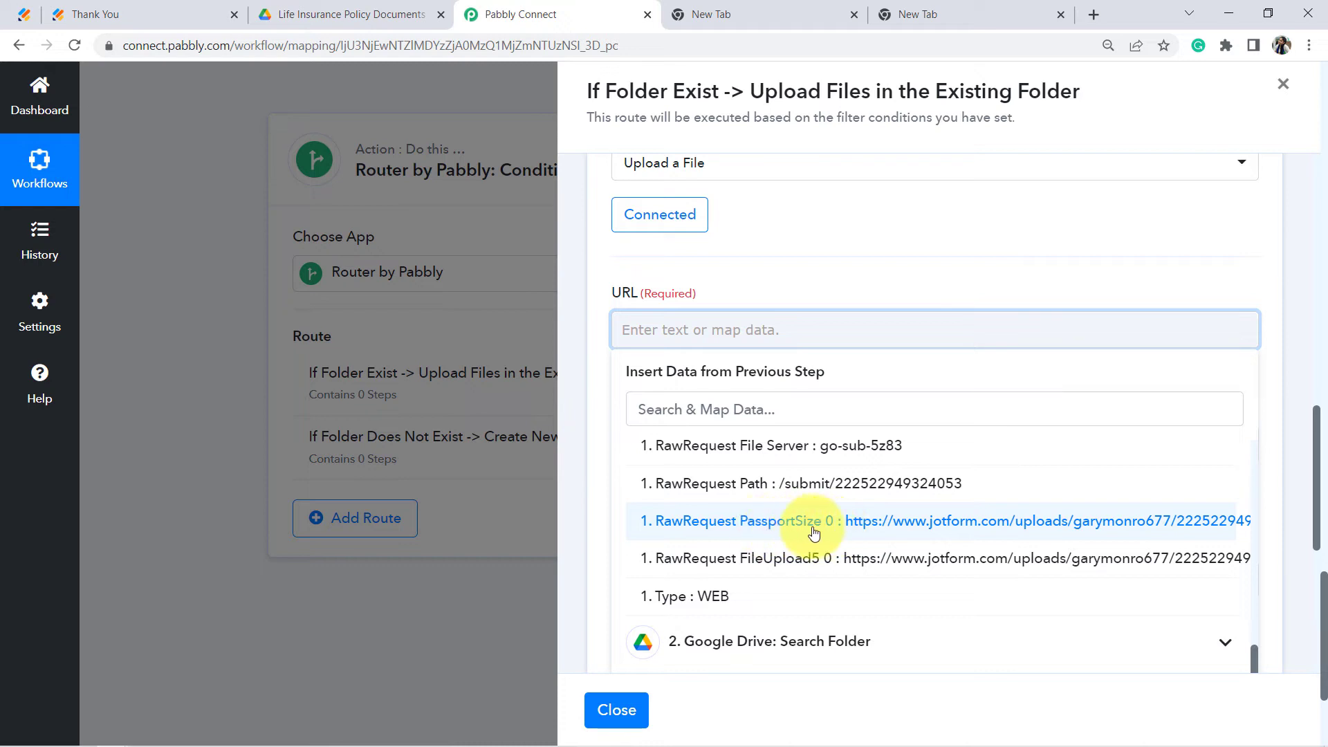
pyautogui.click(952, 524)
pyautogui.click(941, 361)
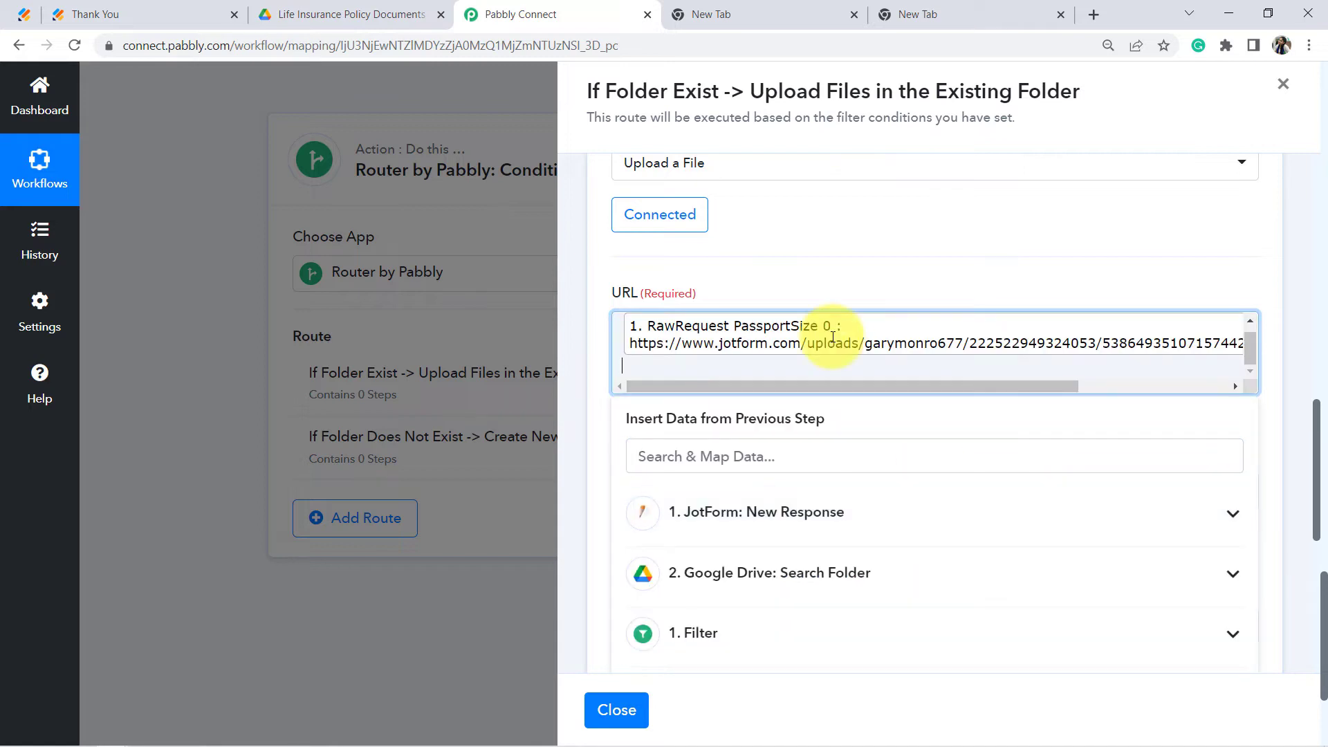
pyautogui.click(816, 271)
pyautogui.scroll(-3, 816, 273)
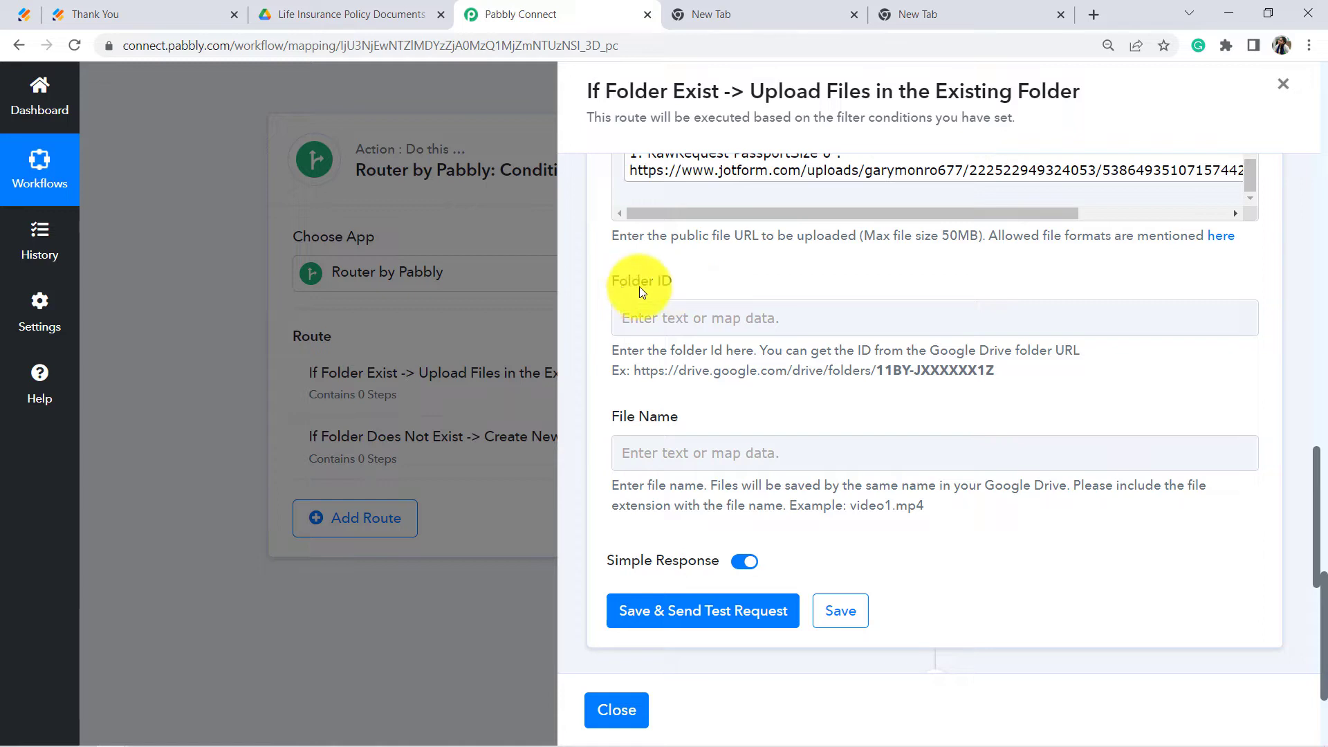
# Step: Map the Google Drive Search Folder result '2. Files 0 Id' into the upload's Folder ID
pyautogui.click(691, 316)
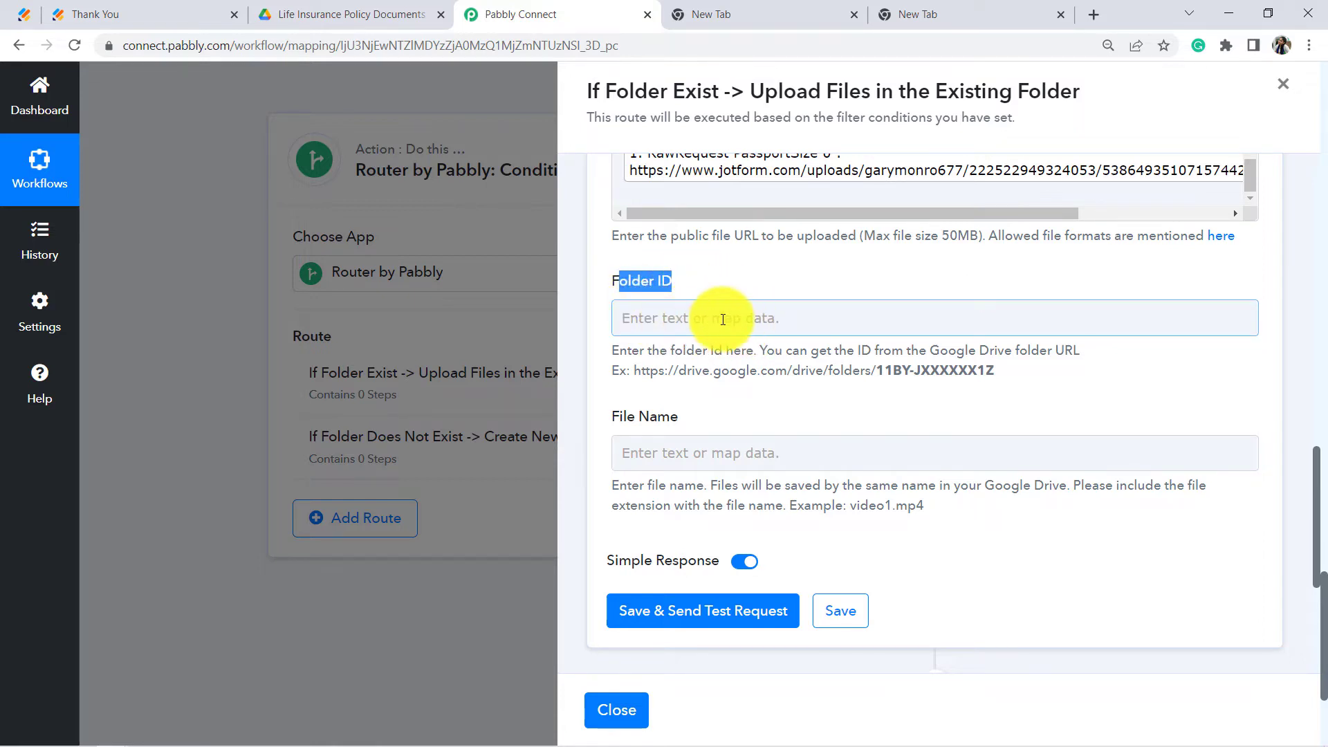
pyautogui.click(723, 319)
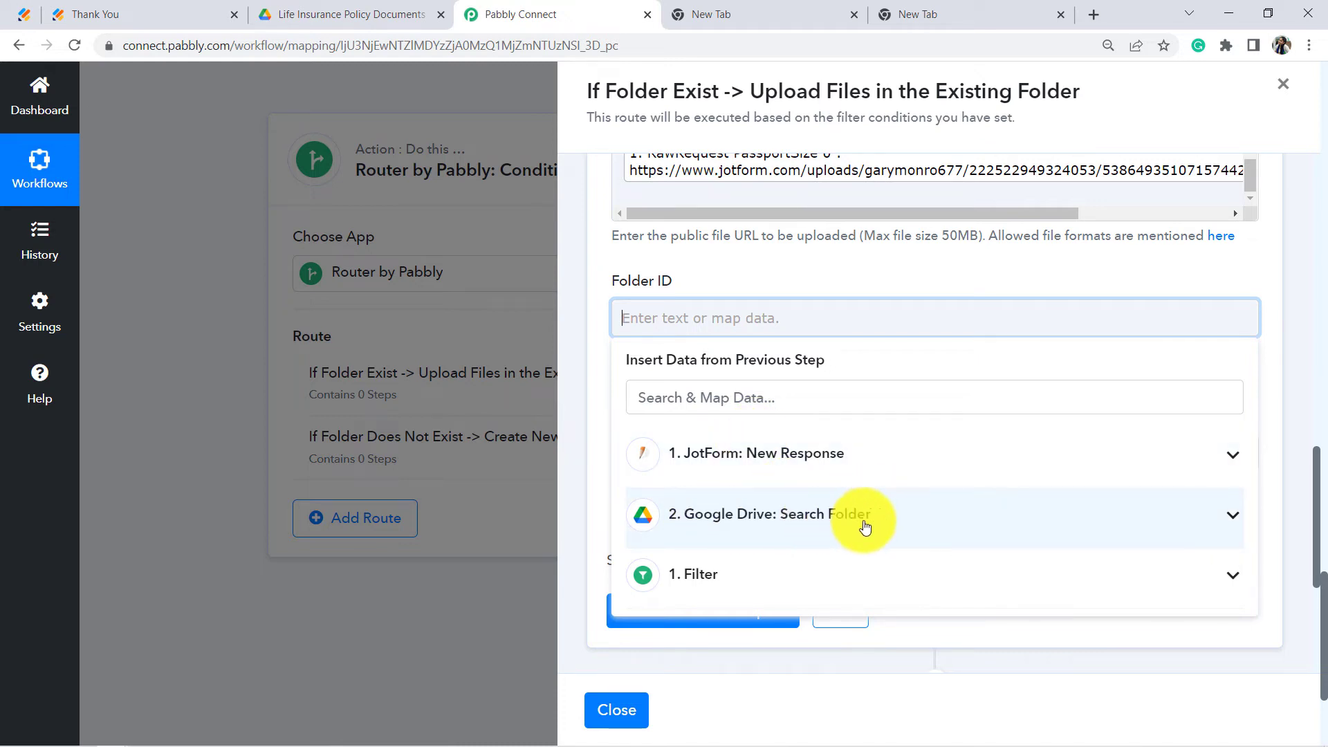
pyautogui.click(826, 523)
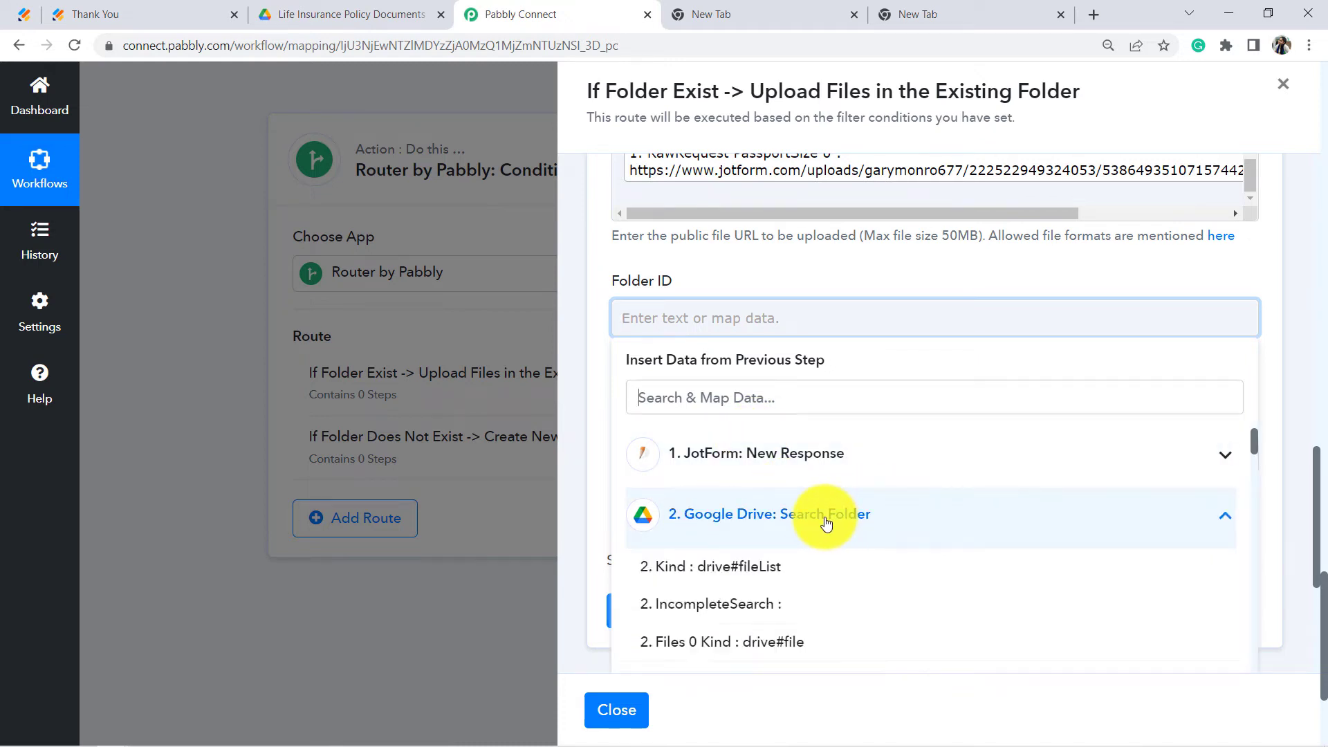
pyautogui.scroll(-5, 855, 515)
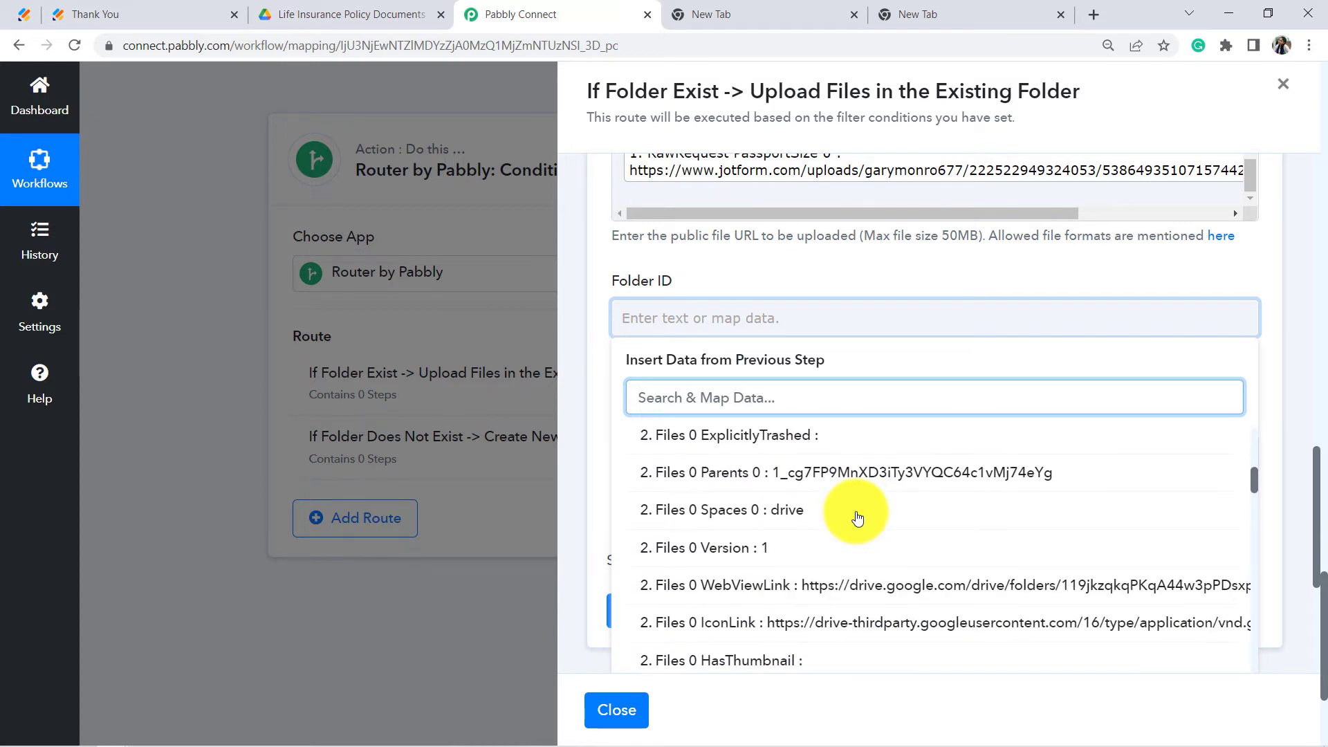
pyautogui.scroll(-3, 813, 534)
pyautogui.scroll(2, 806, 543)
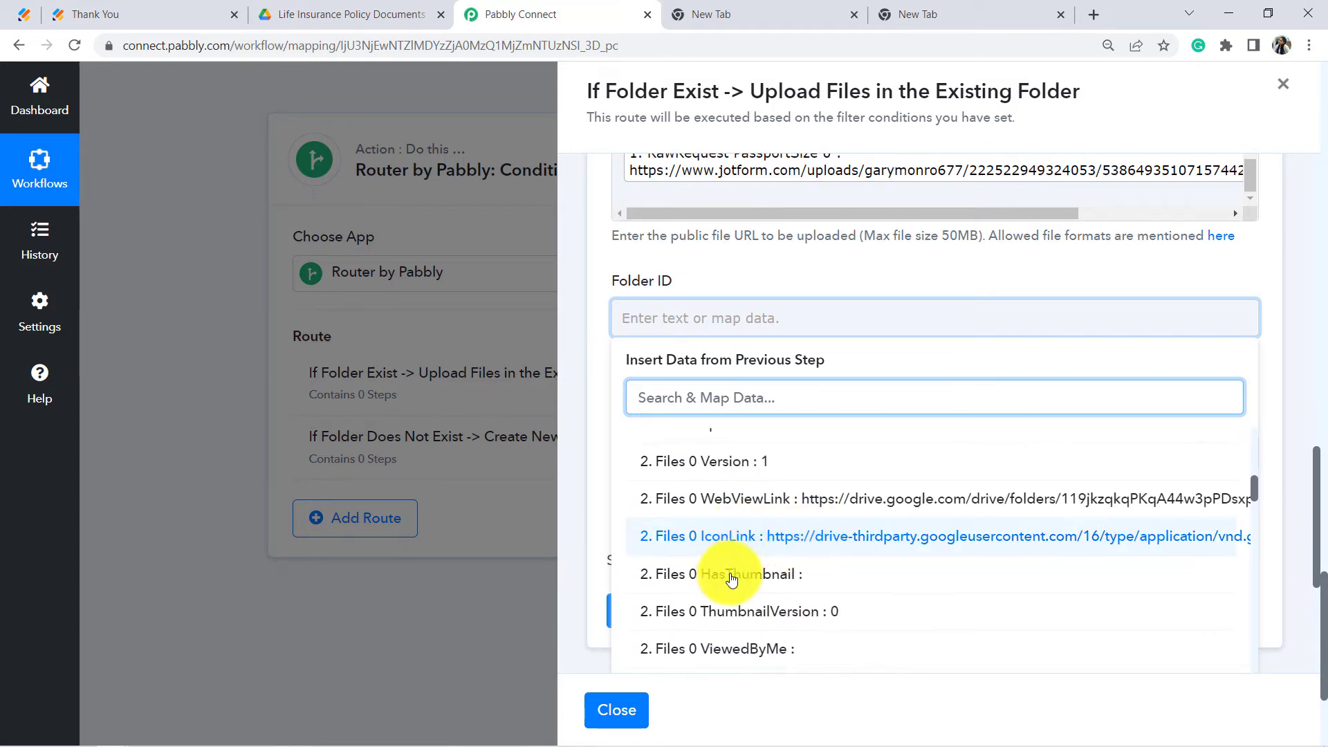
pyautogui.scroll(1, 762, 578)
pyautogui.scroll(3, 755, 523)
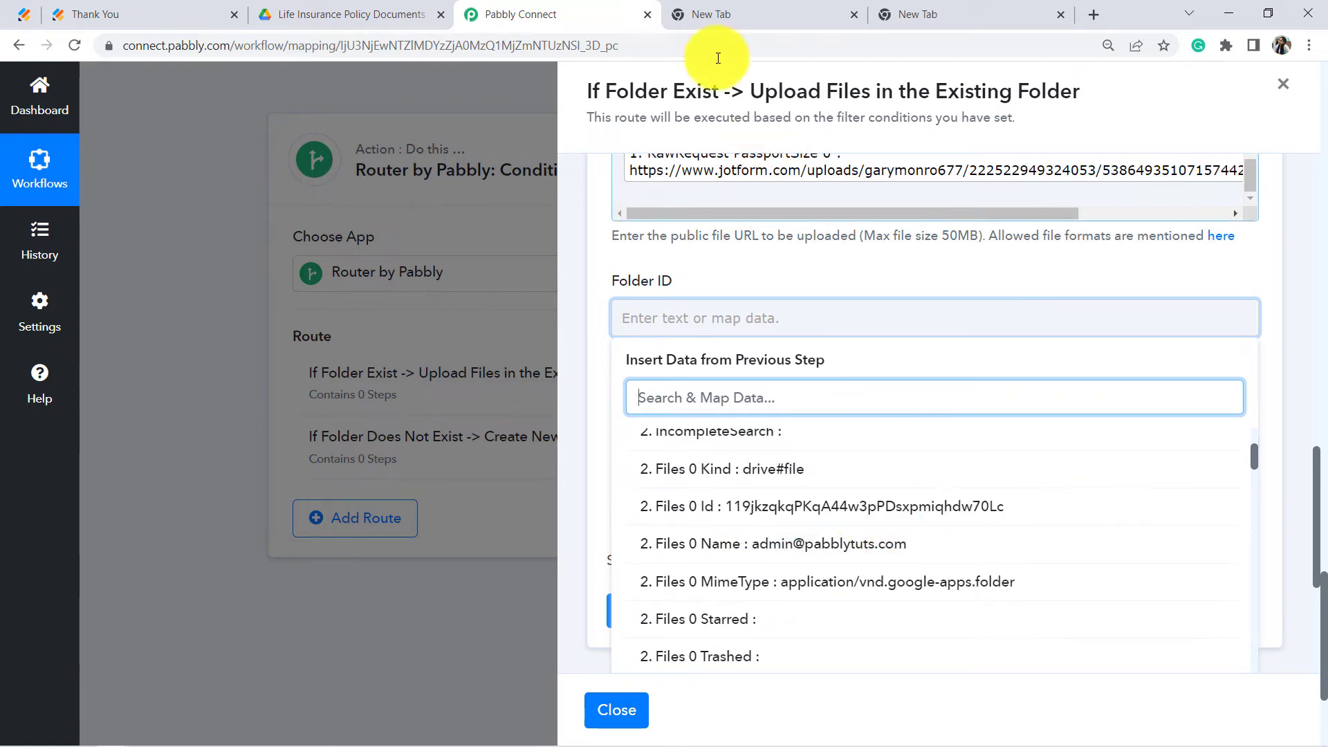
pyautogui.click(844, 516)
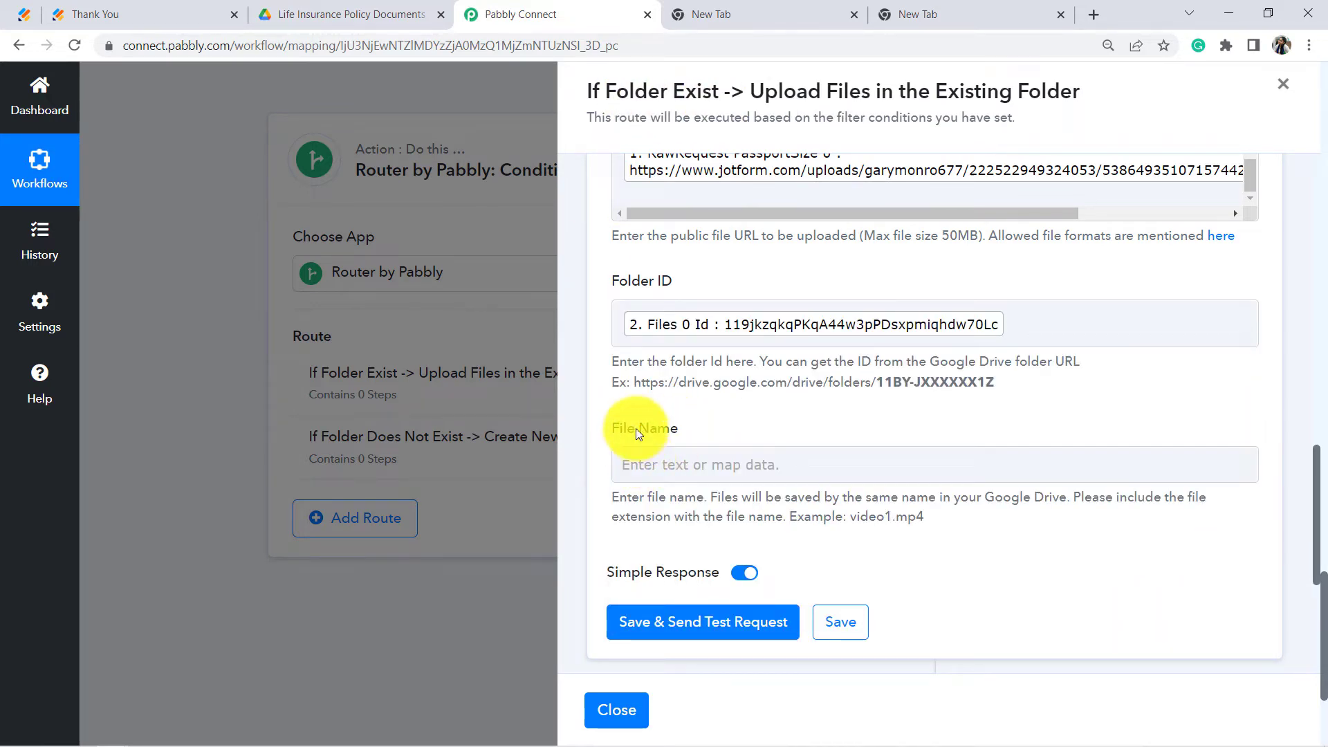
# Step: Enter 'Photo of -' as File Name and append the RawRequest Q3 Name First field
pyautogui.click(646, 471)
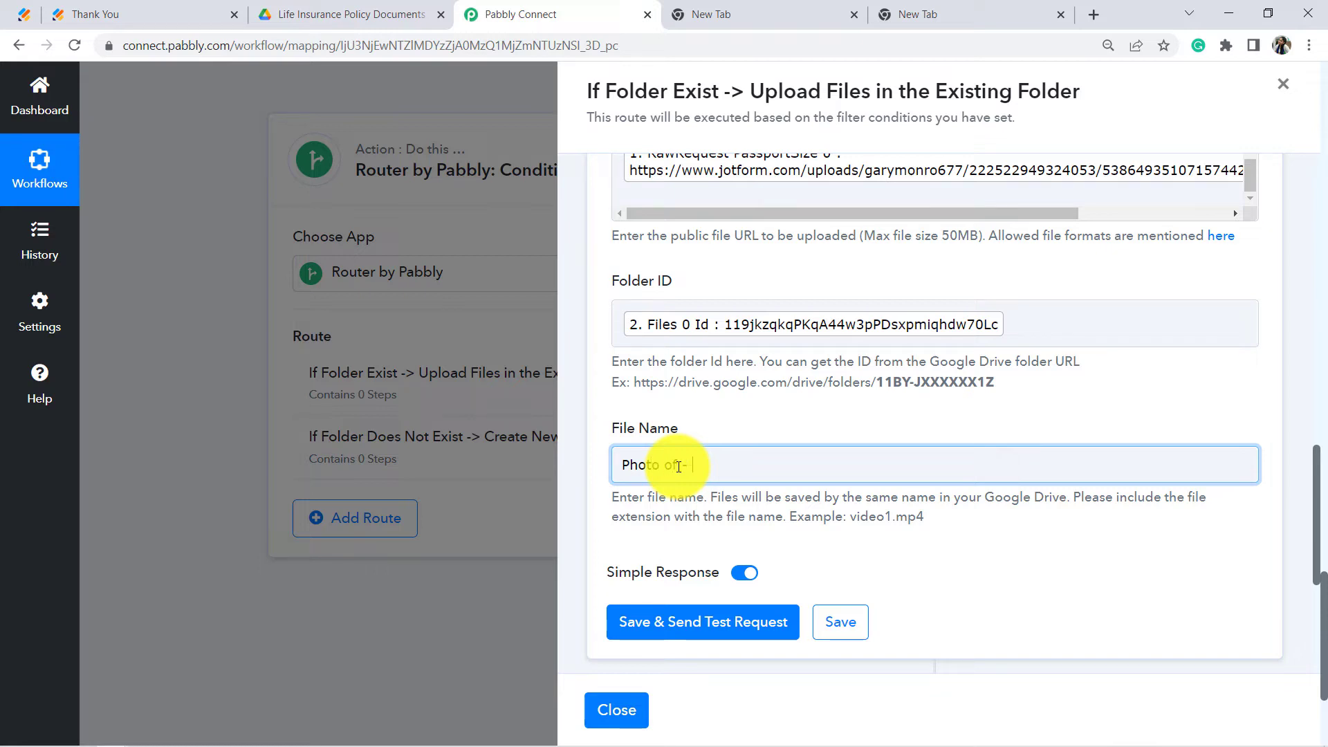
pyautogui.click(692, 464)
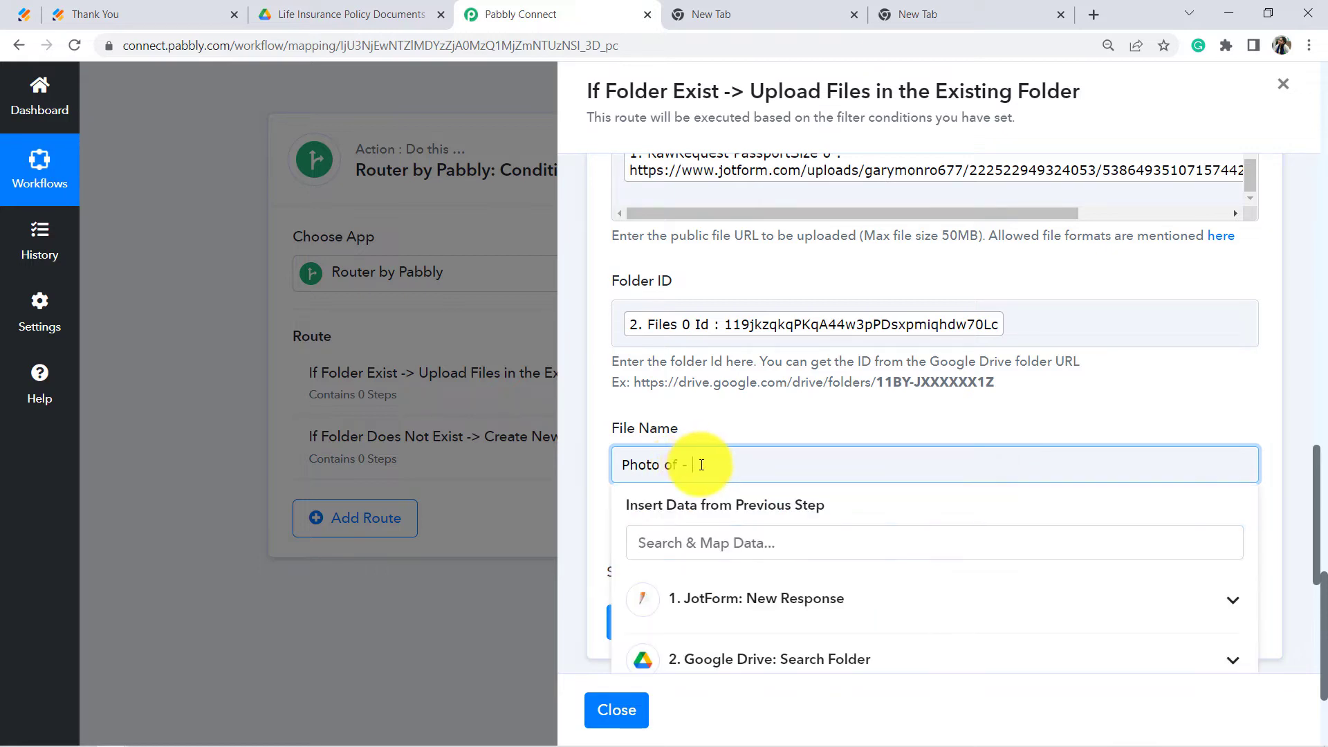
pyautogui.click(814, 602)
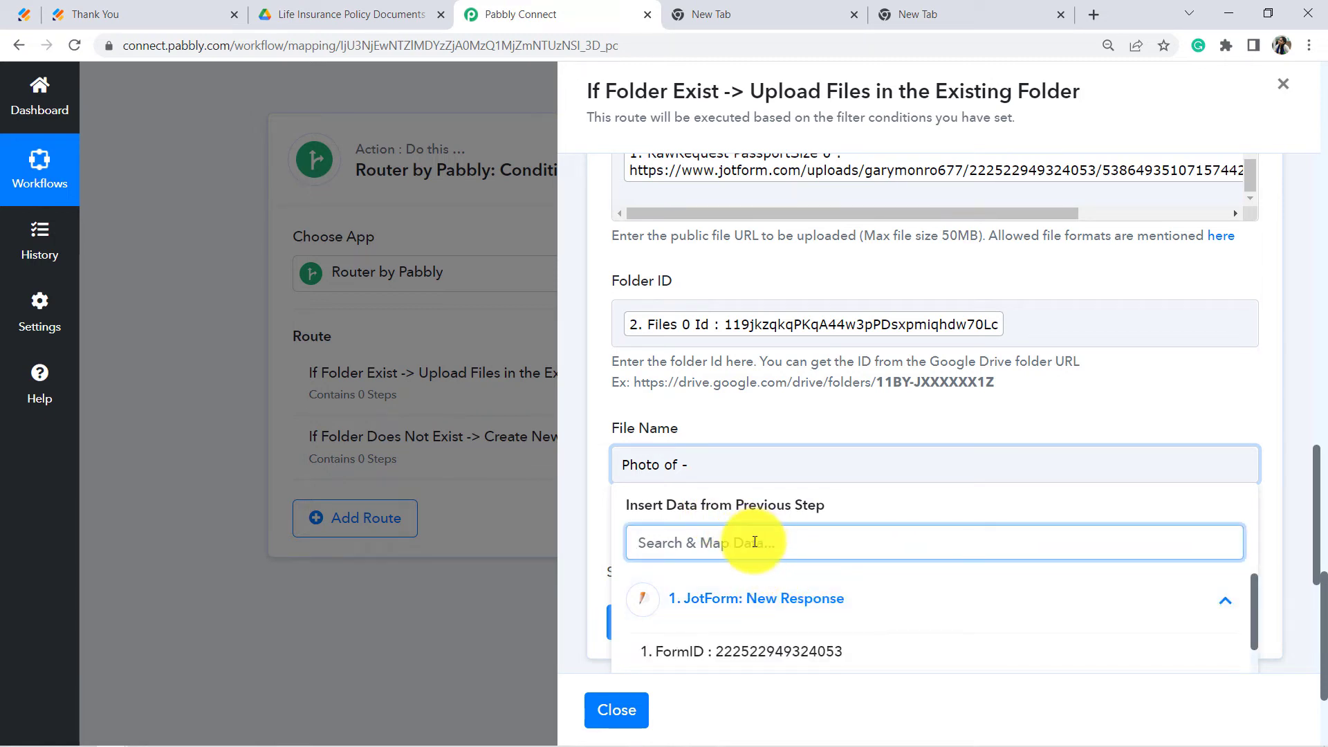
pyautogui.write('name')
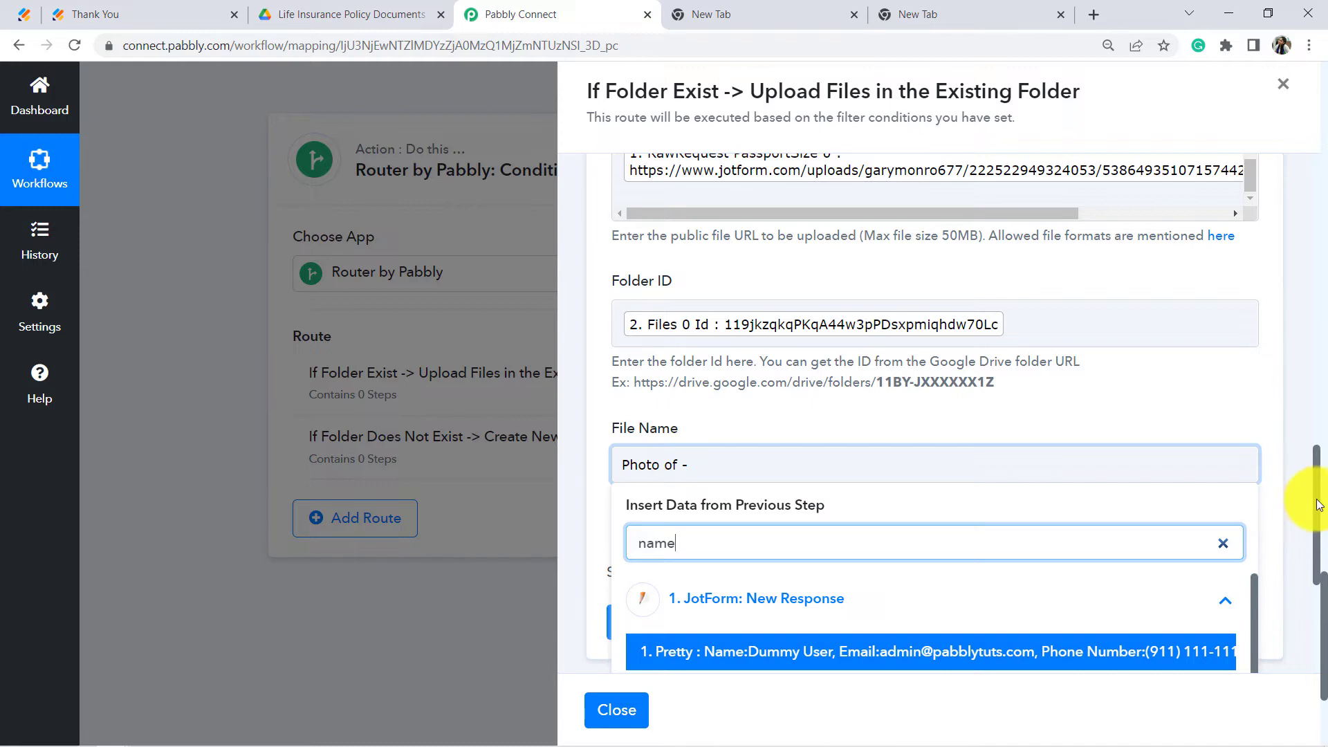
pyautogui.moveTo(1313, 508); pyautogui.dragTo(1319, 555)
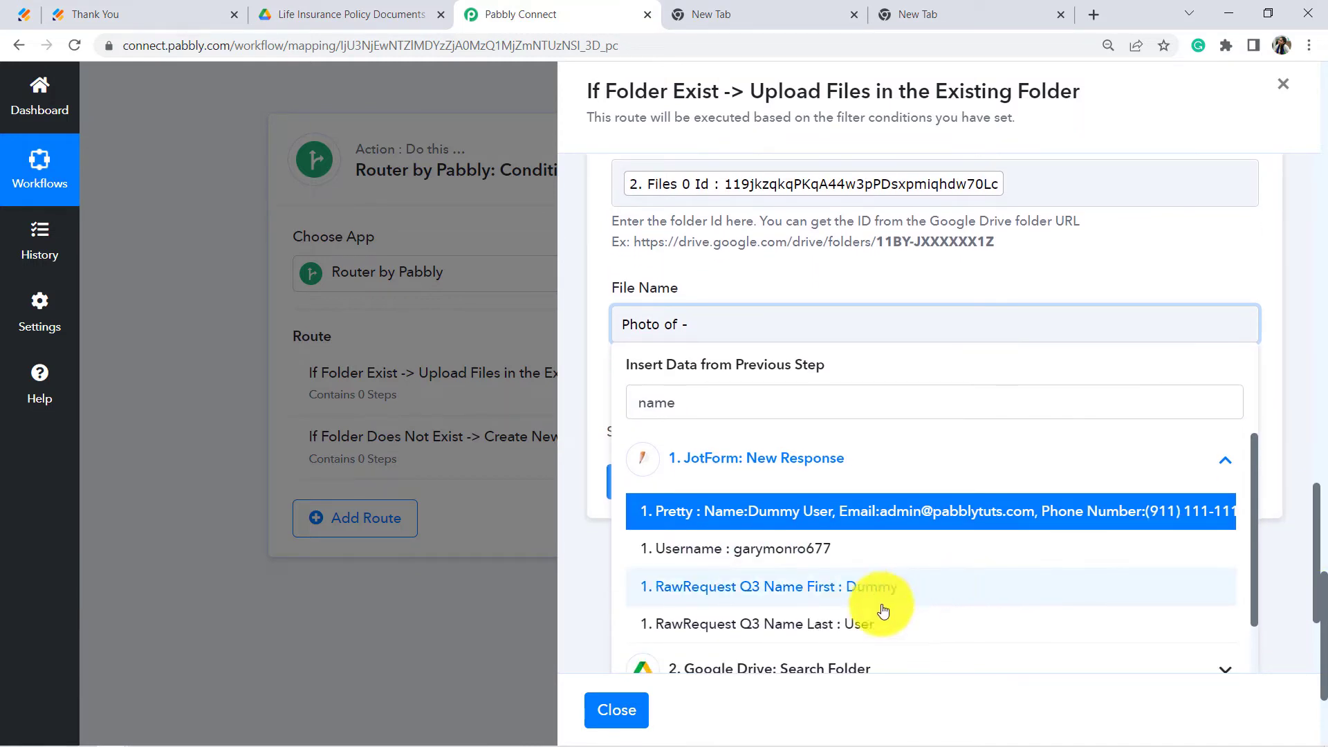
pyautogui.click(861, 593)
# Step: Append the Q3 Name Last field and run a test upload, which succeeds
pyautogui.click(989, 345)
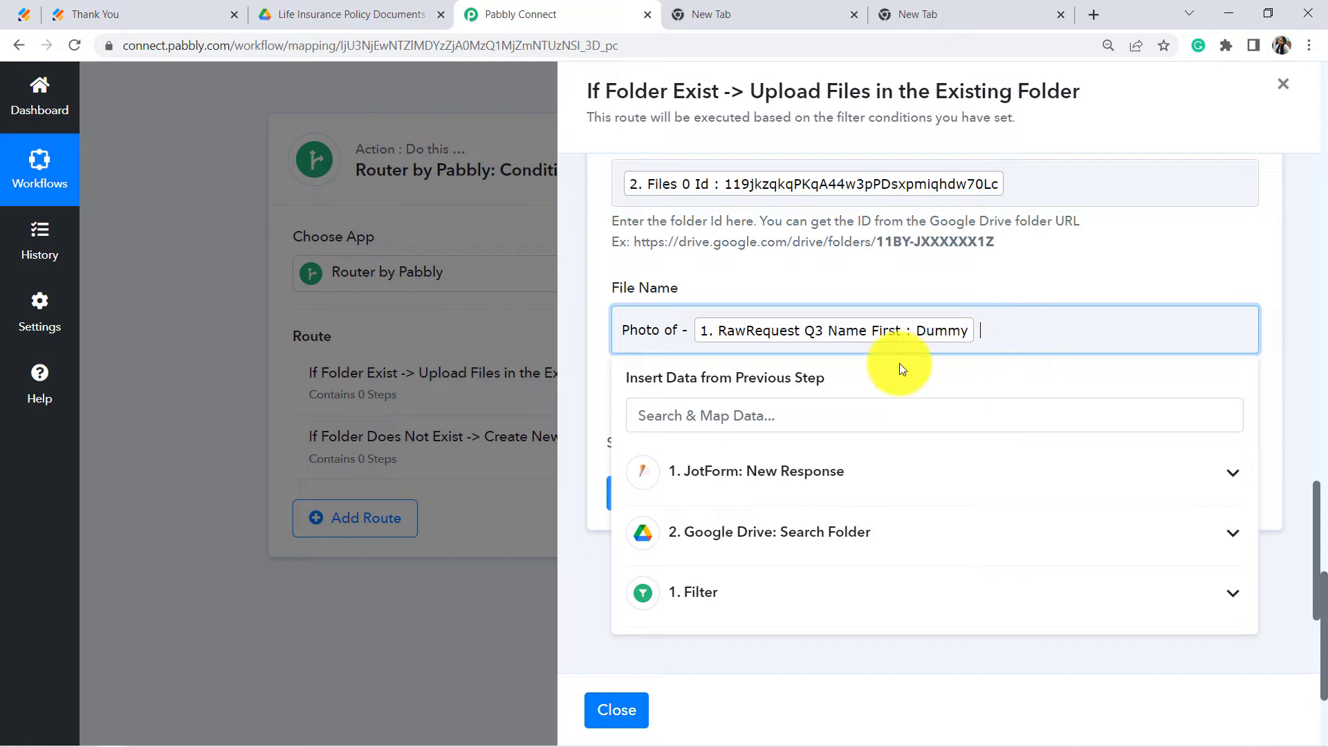
pyautogui.click(799, 417)
pyautogui.click(794, 477)
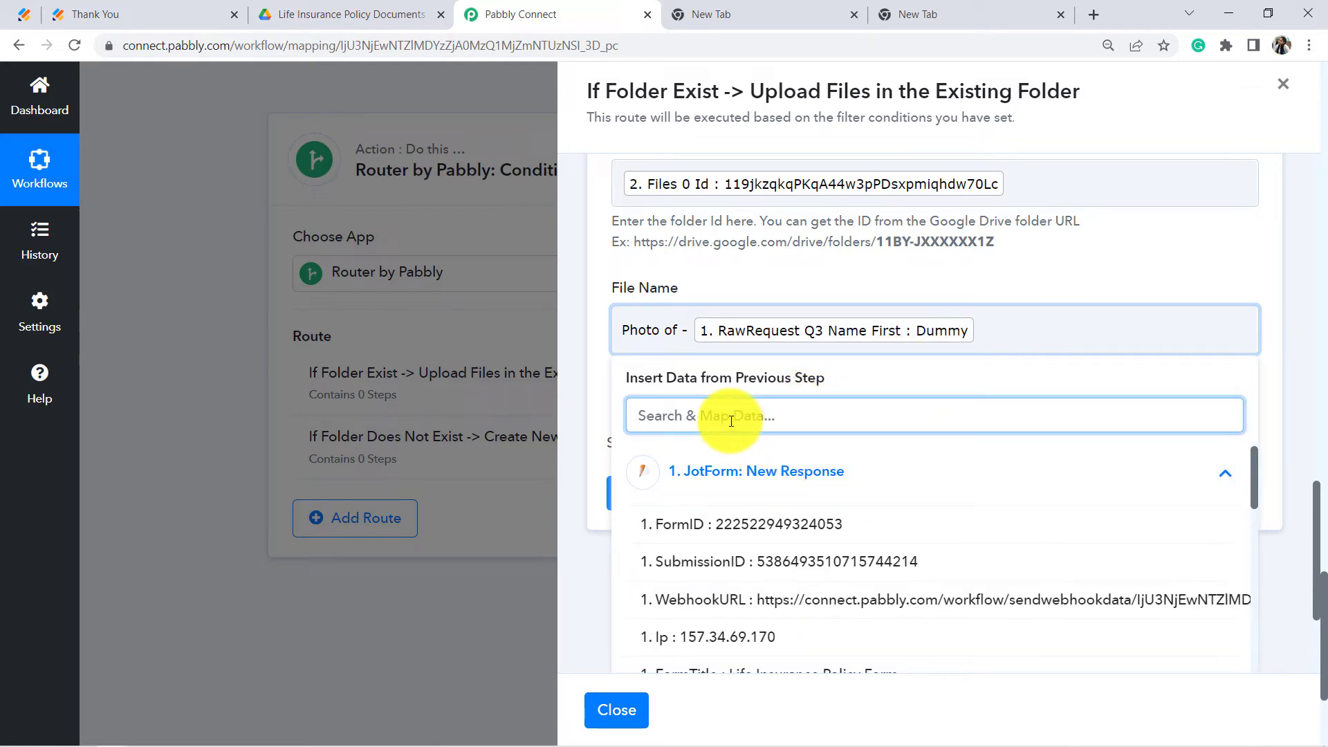
pyautogui.write('name')
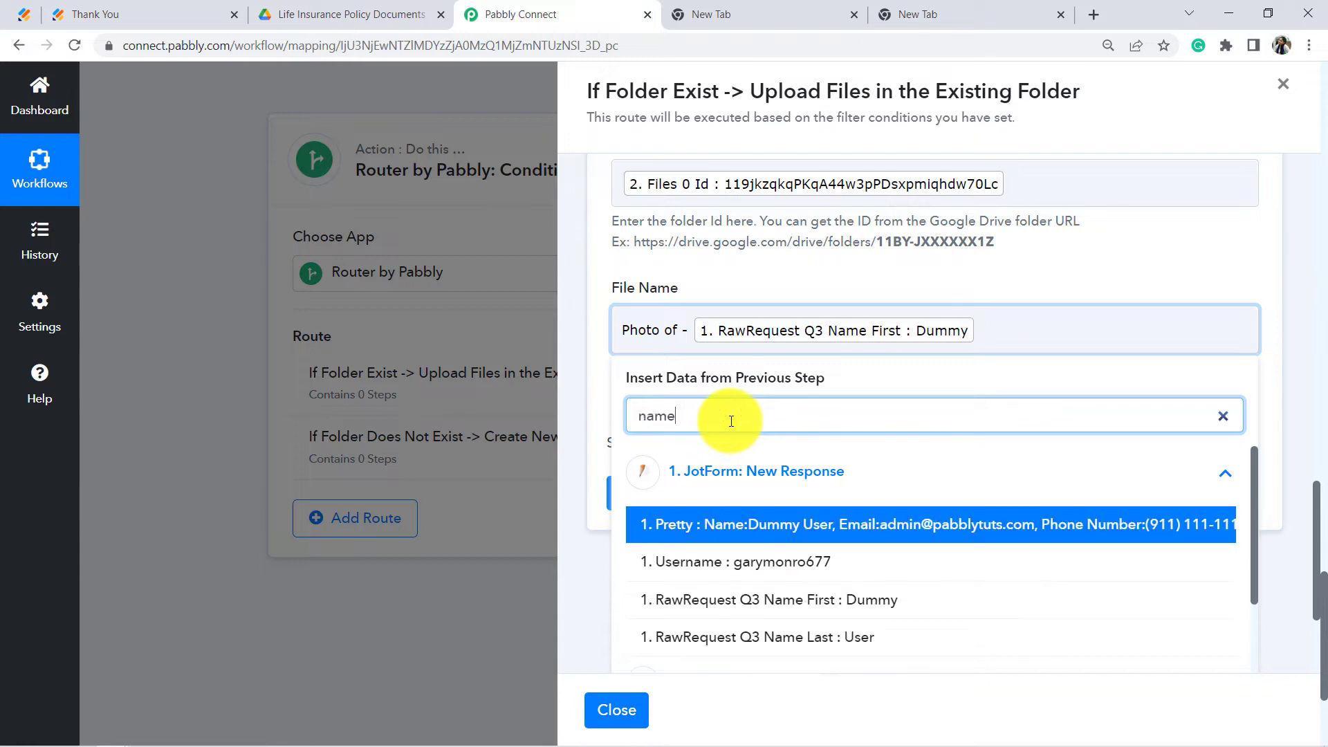
pyautogui.click(890, 637)
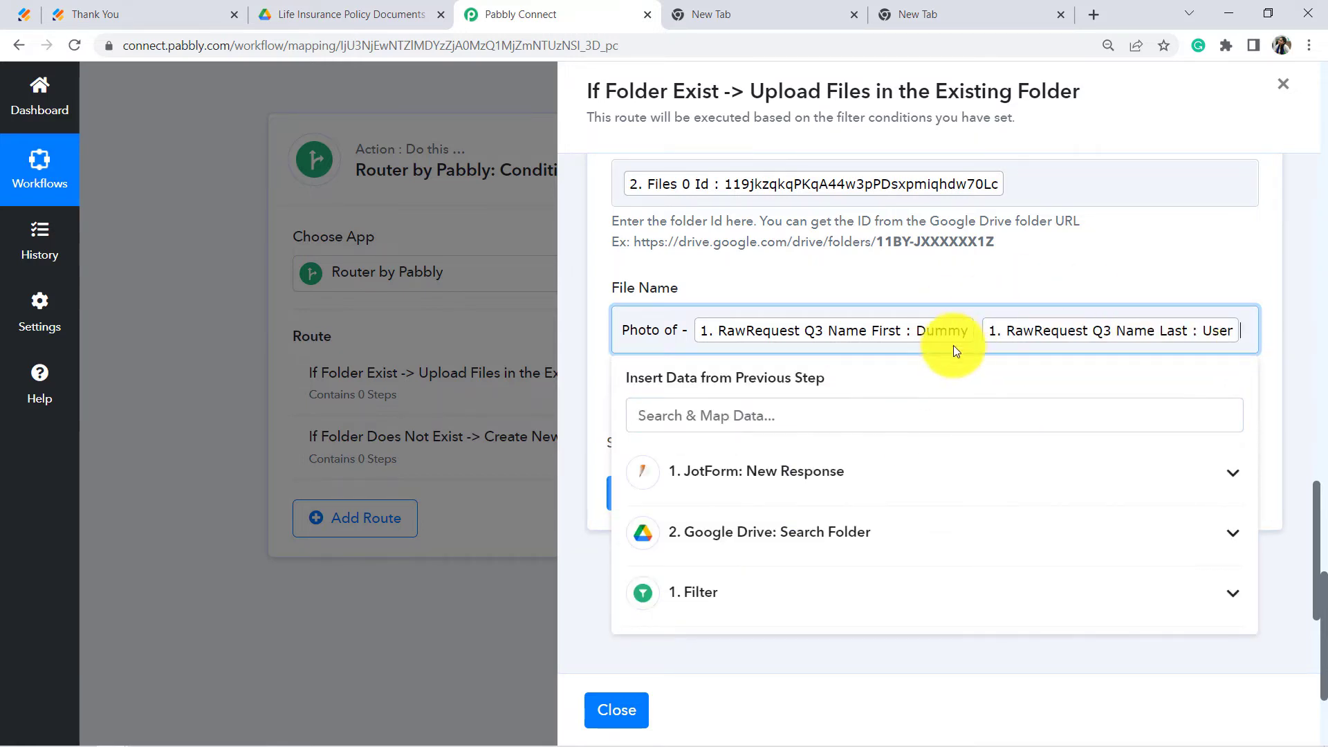
pyautogui.click(865, 268)
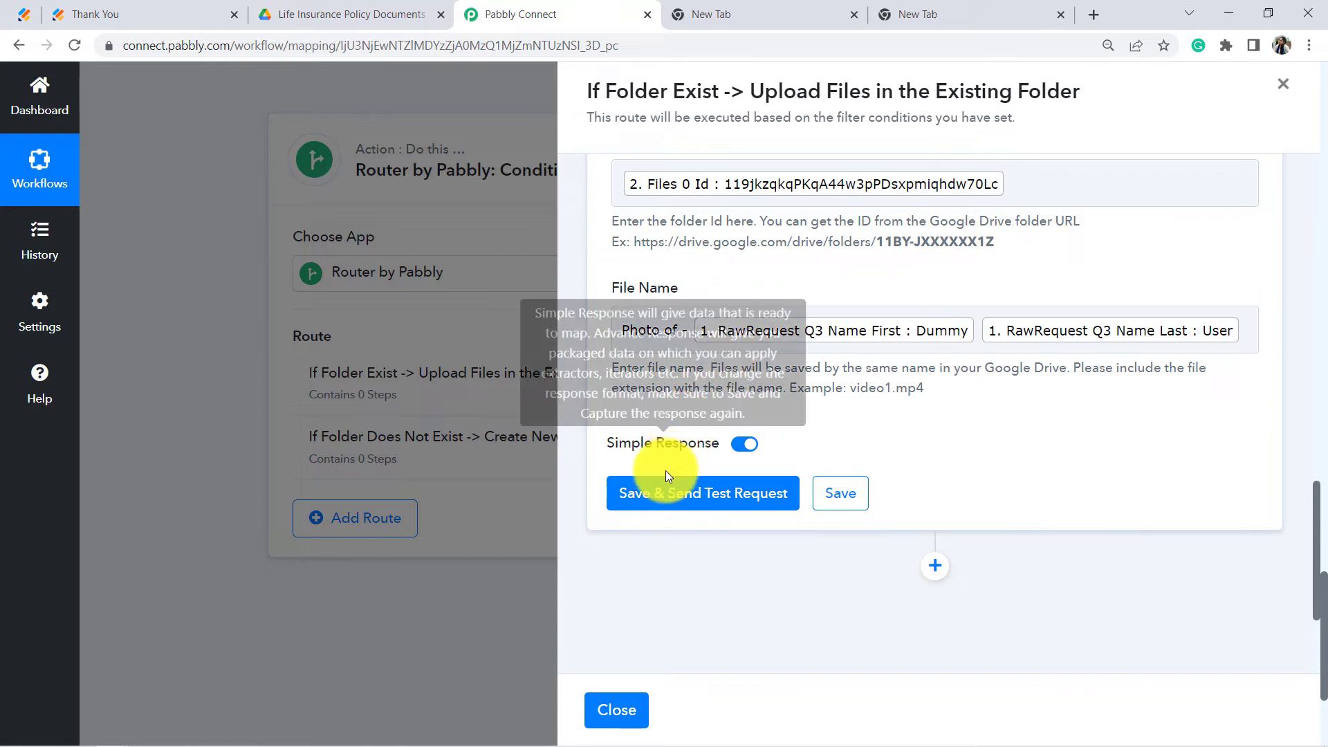
pyautogui.click(653, 508)
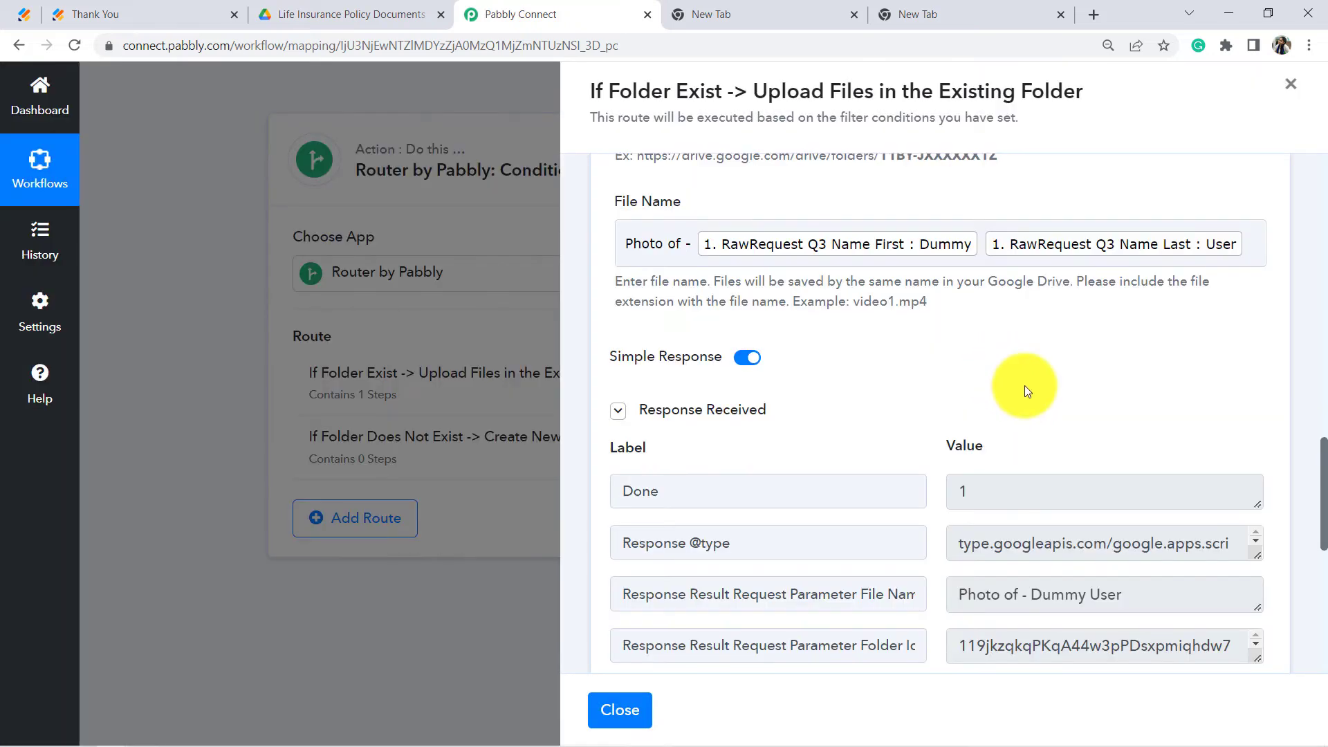
pyautogui.scroll(-4, 1024, 385)
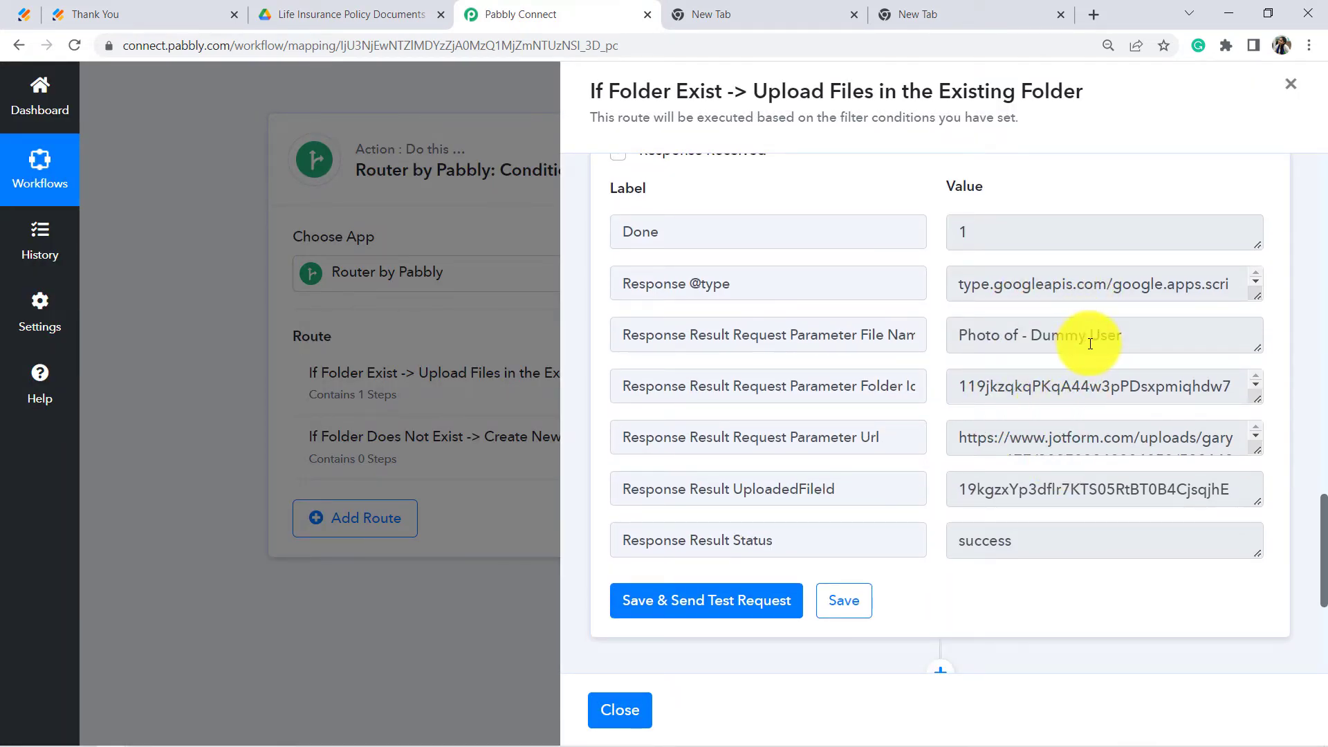
# Step: Confirm the uploaded photo is in the submitter's Drive folder, then return to Pabbly Connect
pyautogui.click(326, 12)
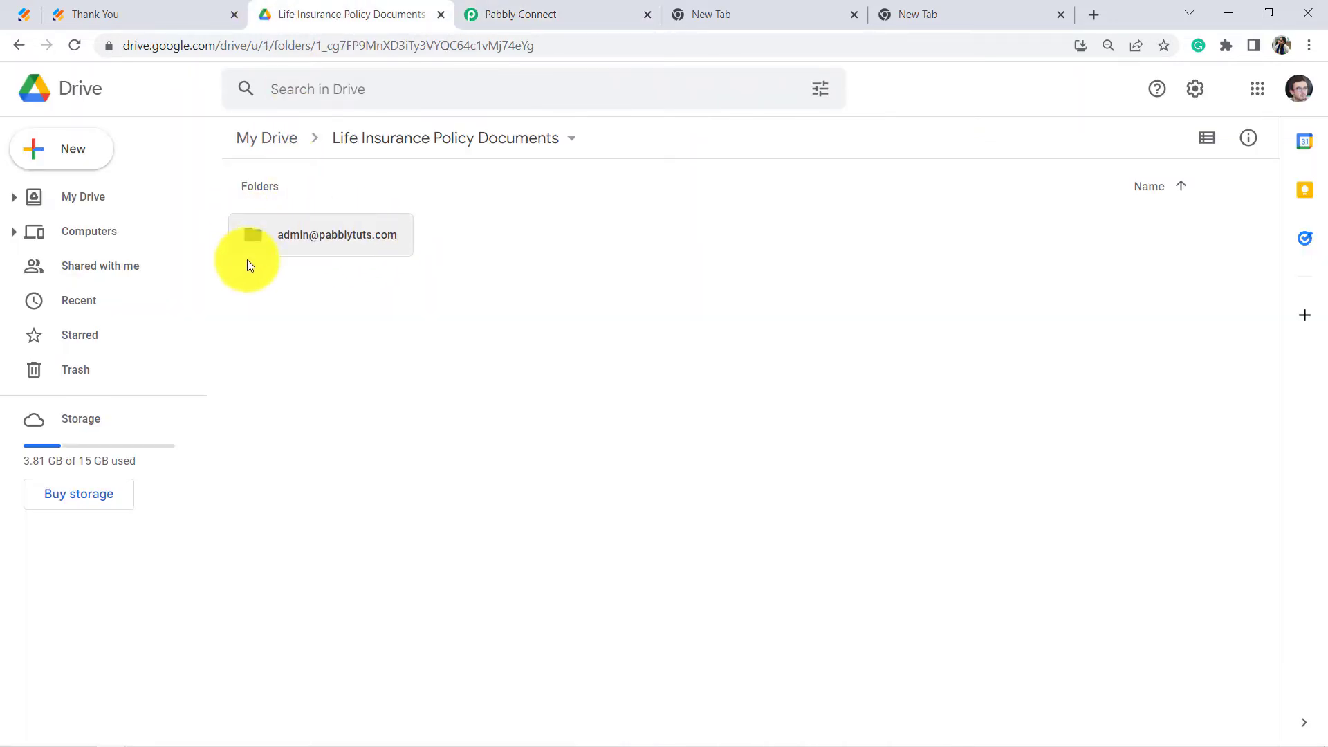
pyautogui.doubleClick(305, 242)
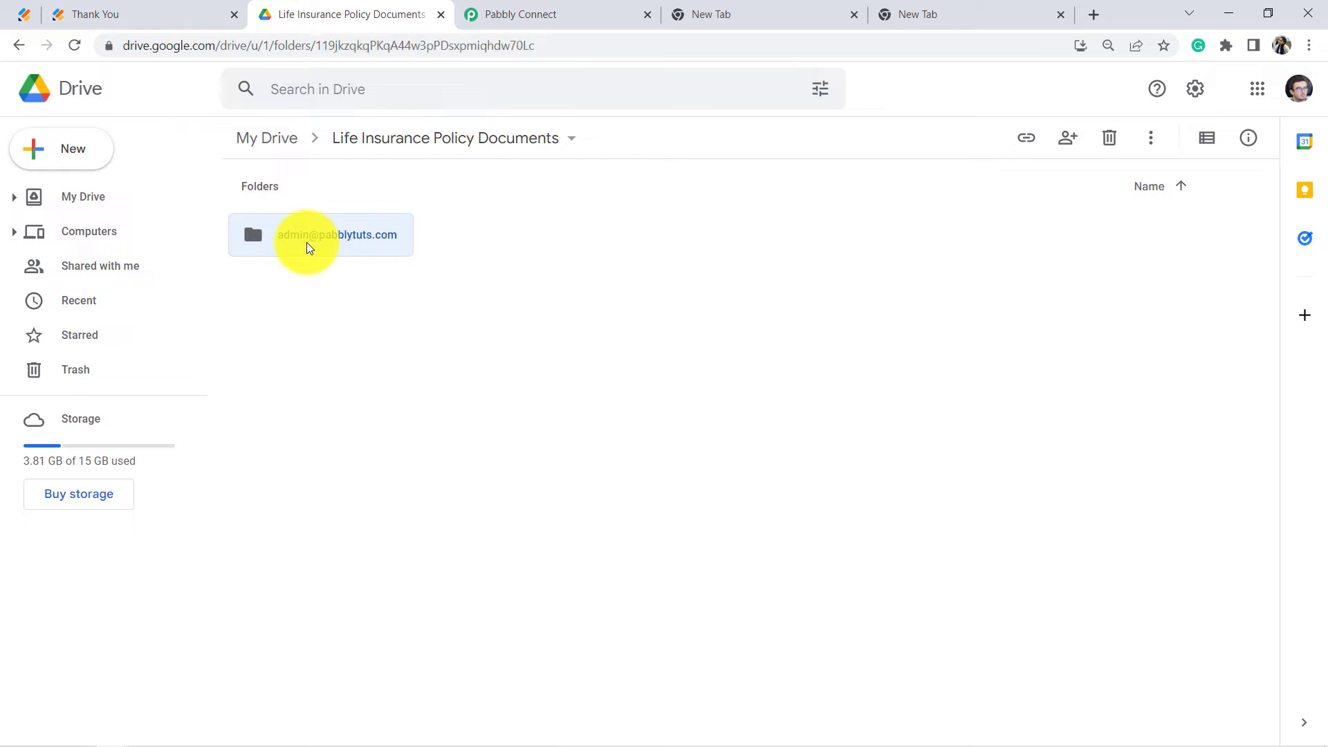
pyautogui.click(324, 307)
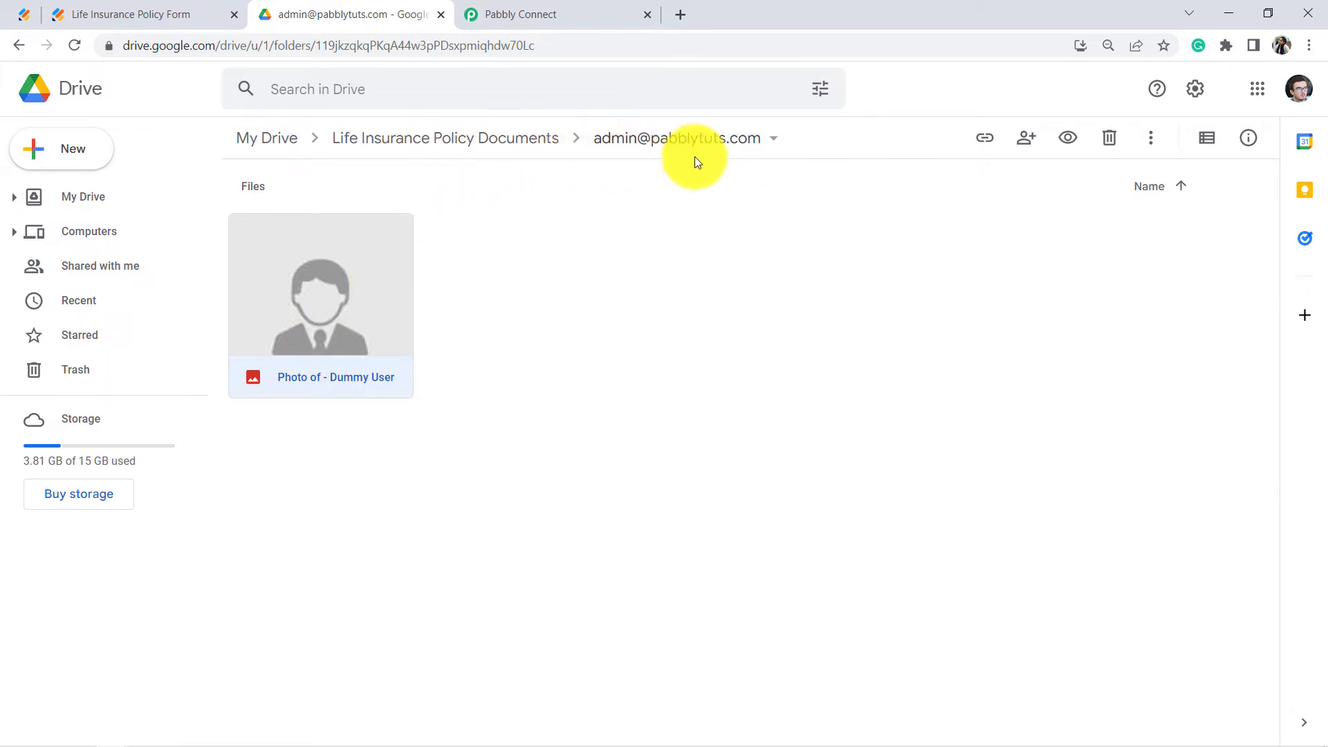
pyautogui.click(553, 15)
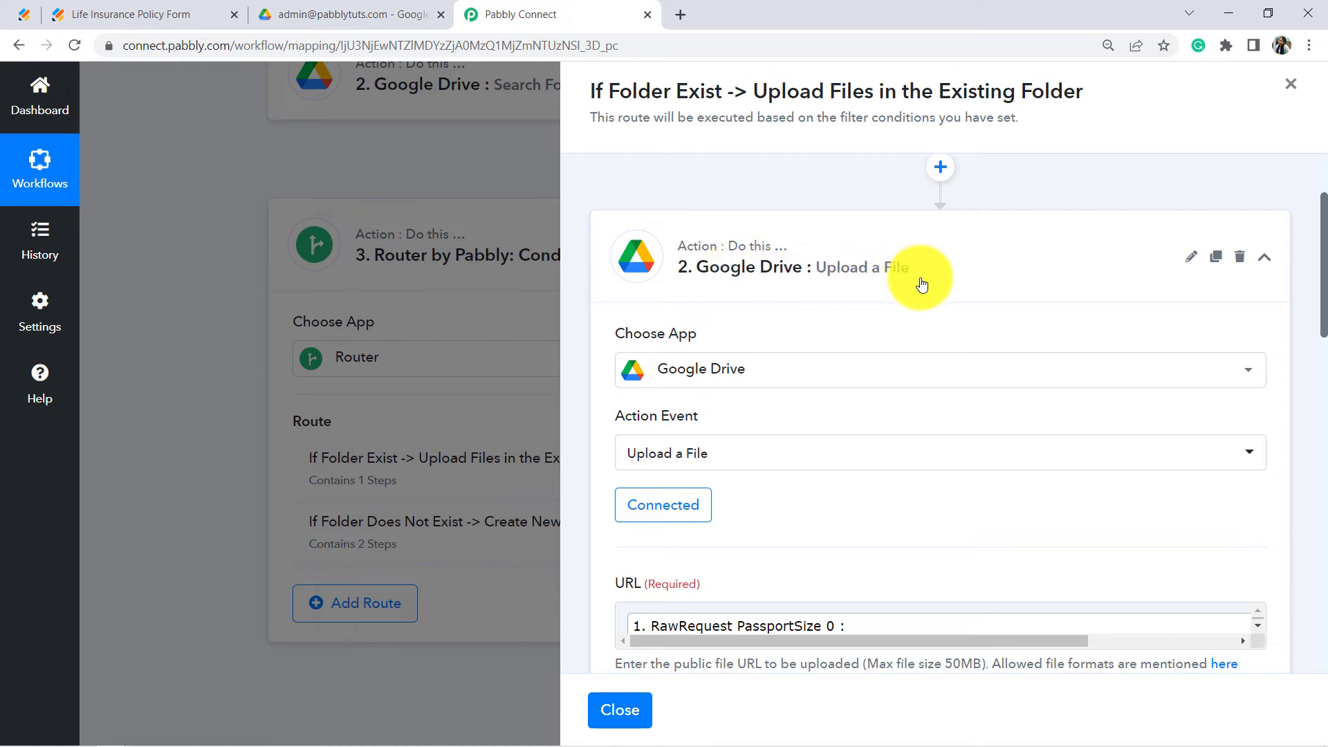
# Step: Rename the upload step to 'Google Drive : Upload the Passport Size Photo', then clone it
pyautogui.click(1192, 261)
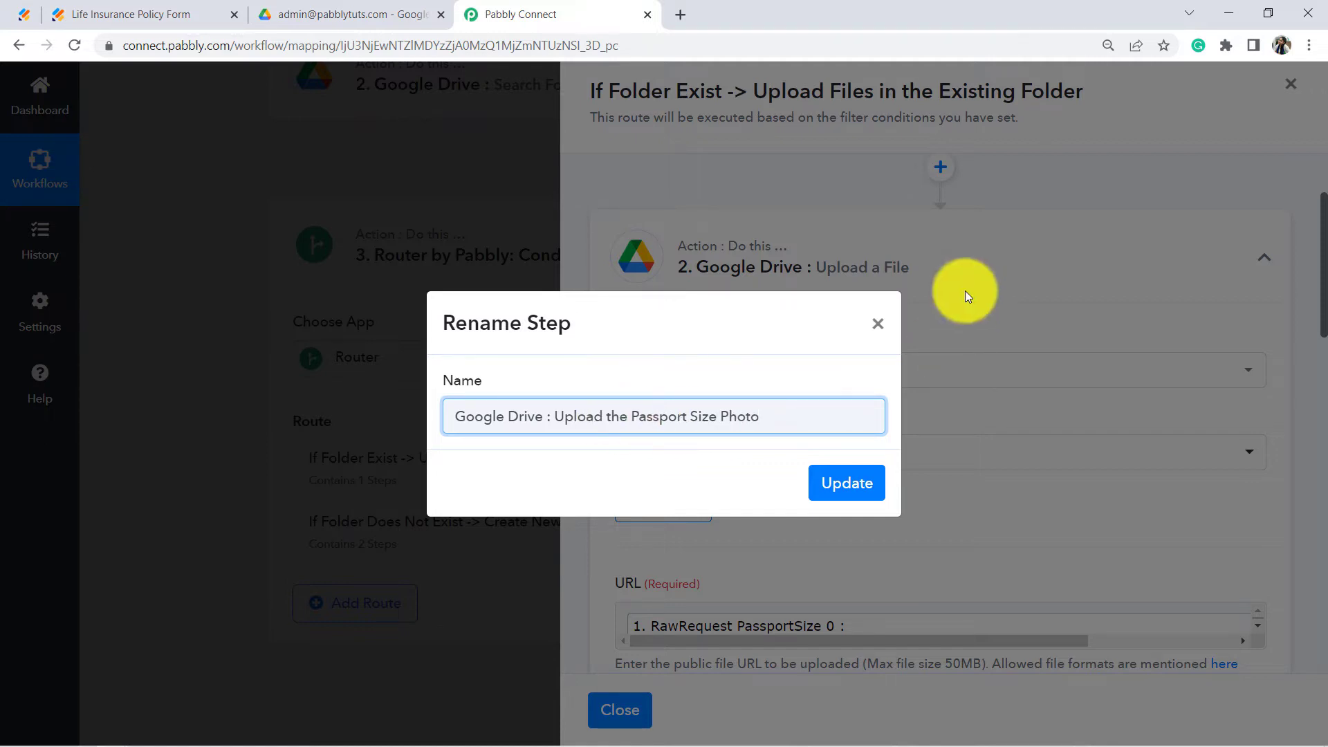
pyautogui.click(845, 477)
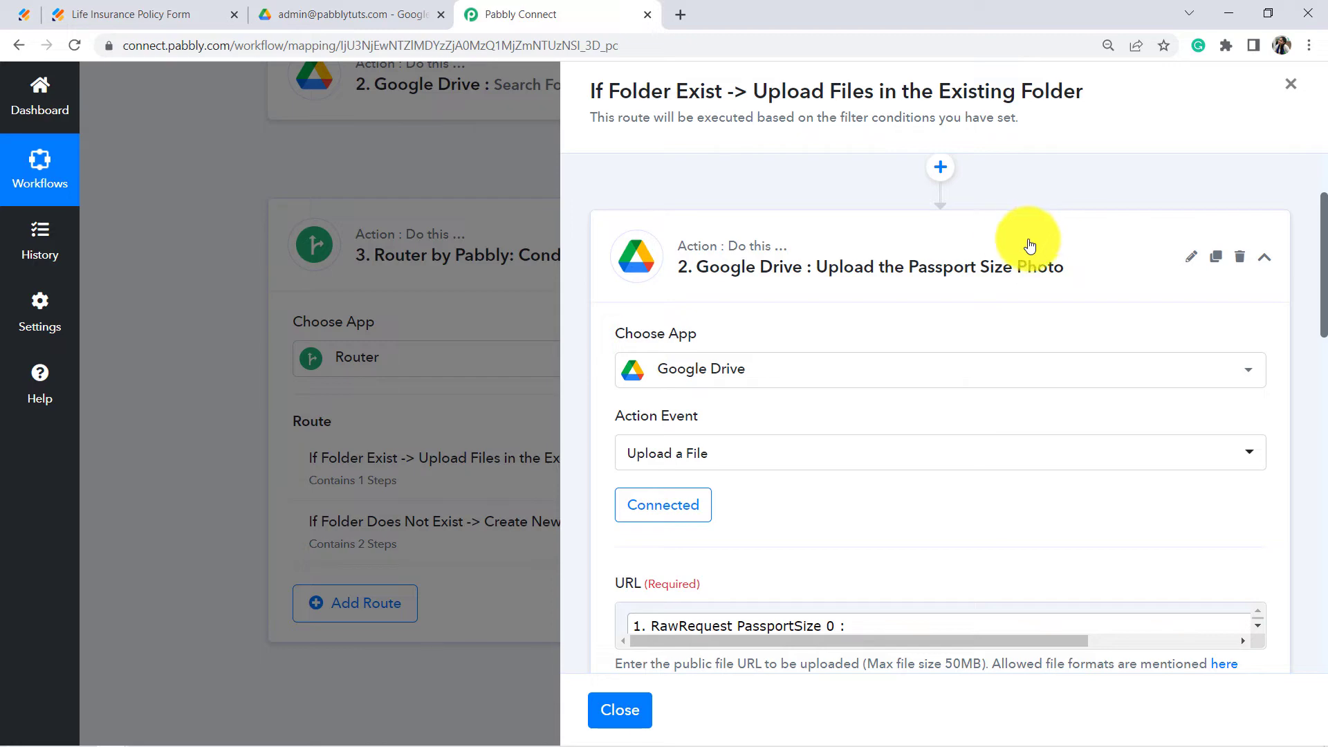
pyautogui.click(987, 258)
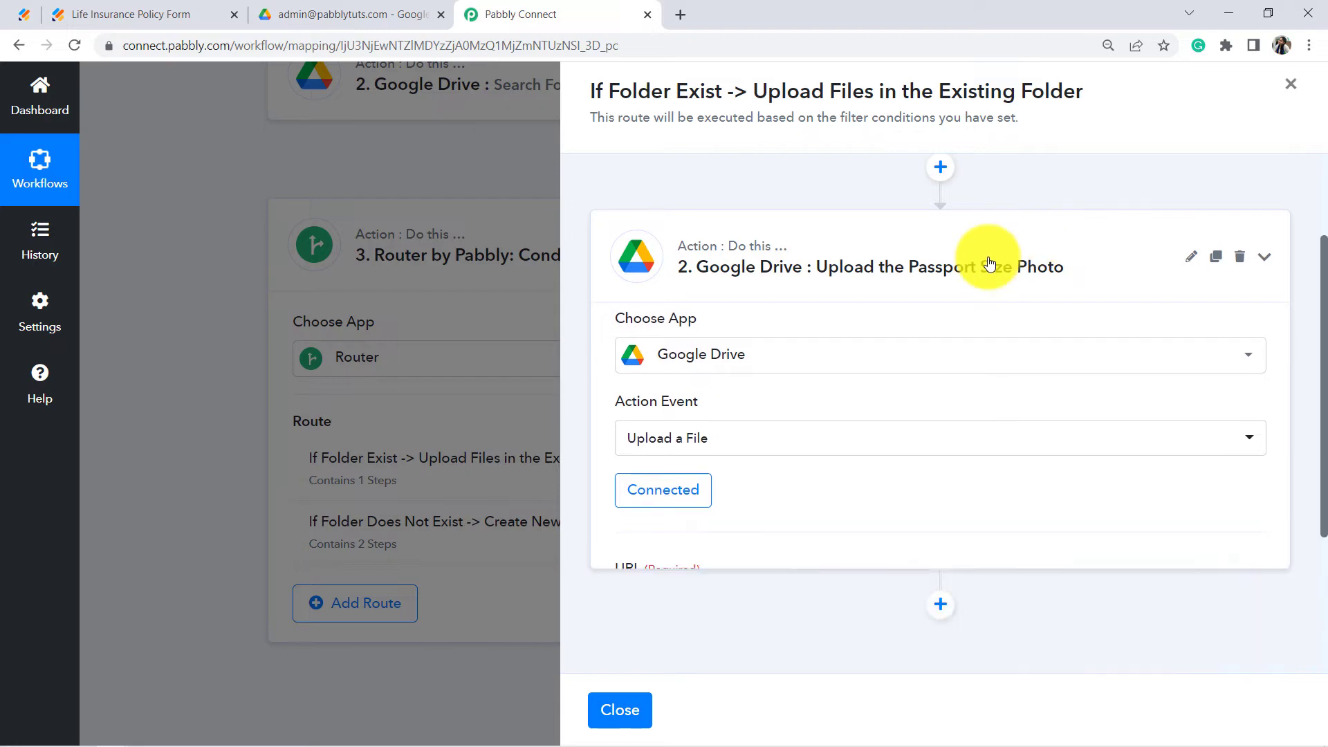
pyautogui.click(1218, 294)
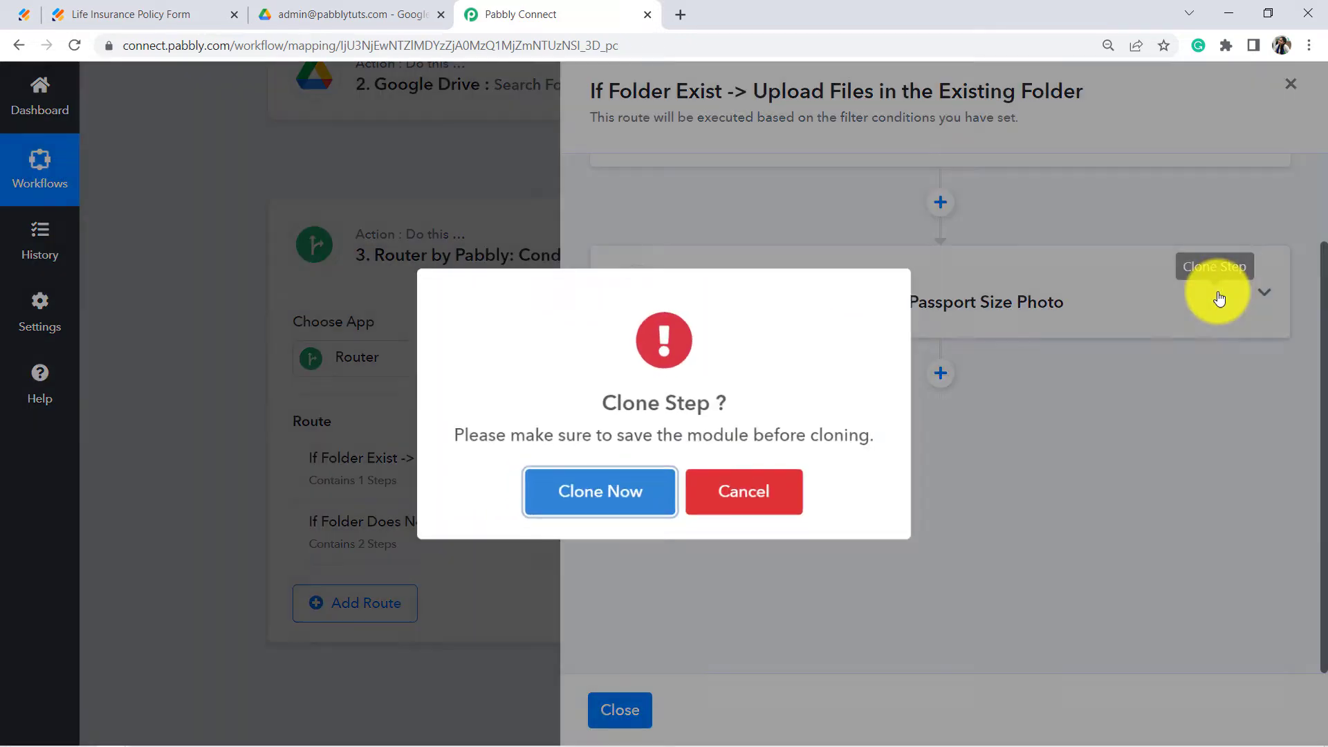
pyautogui.click(596, 516)
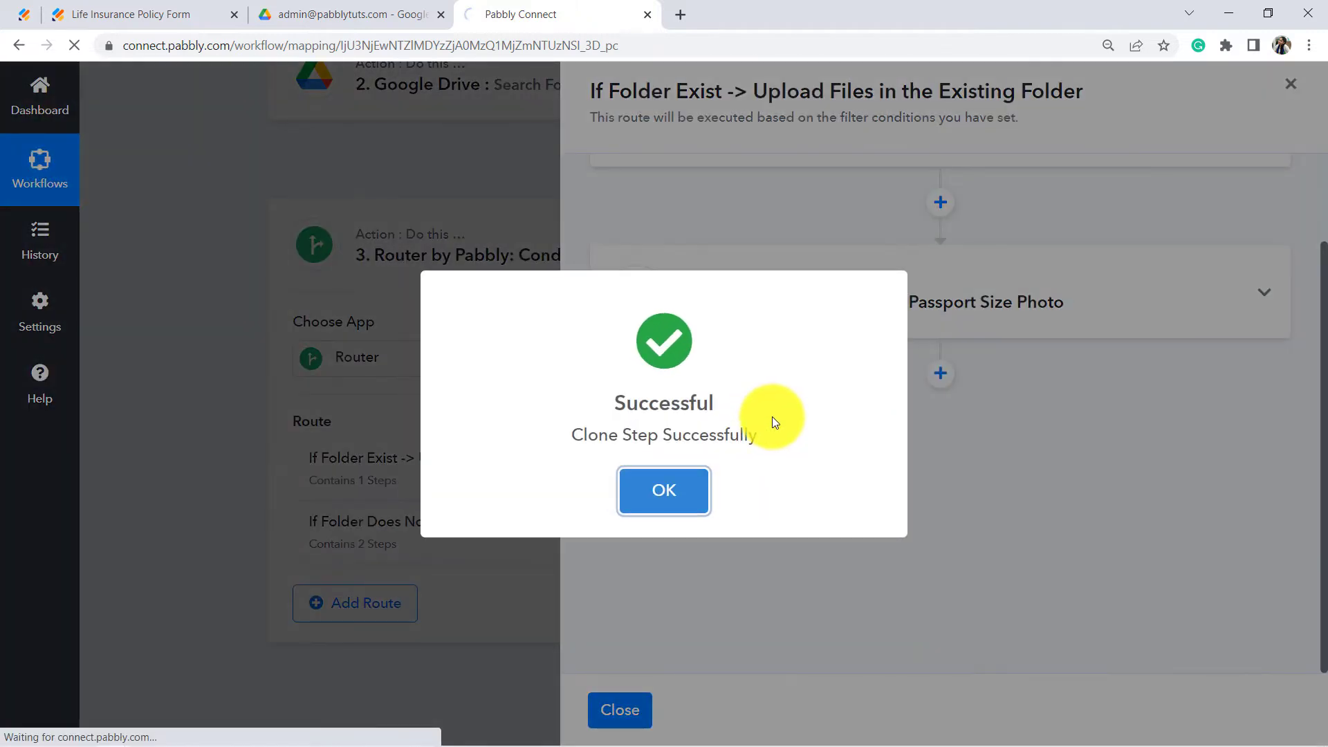
pyautogui.click(677, 502)
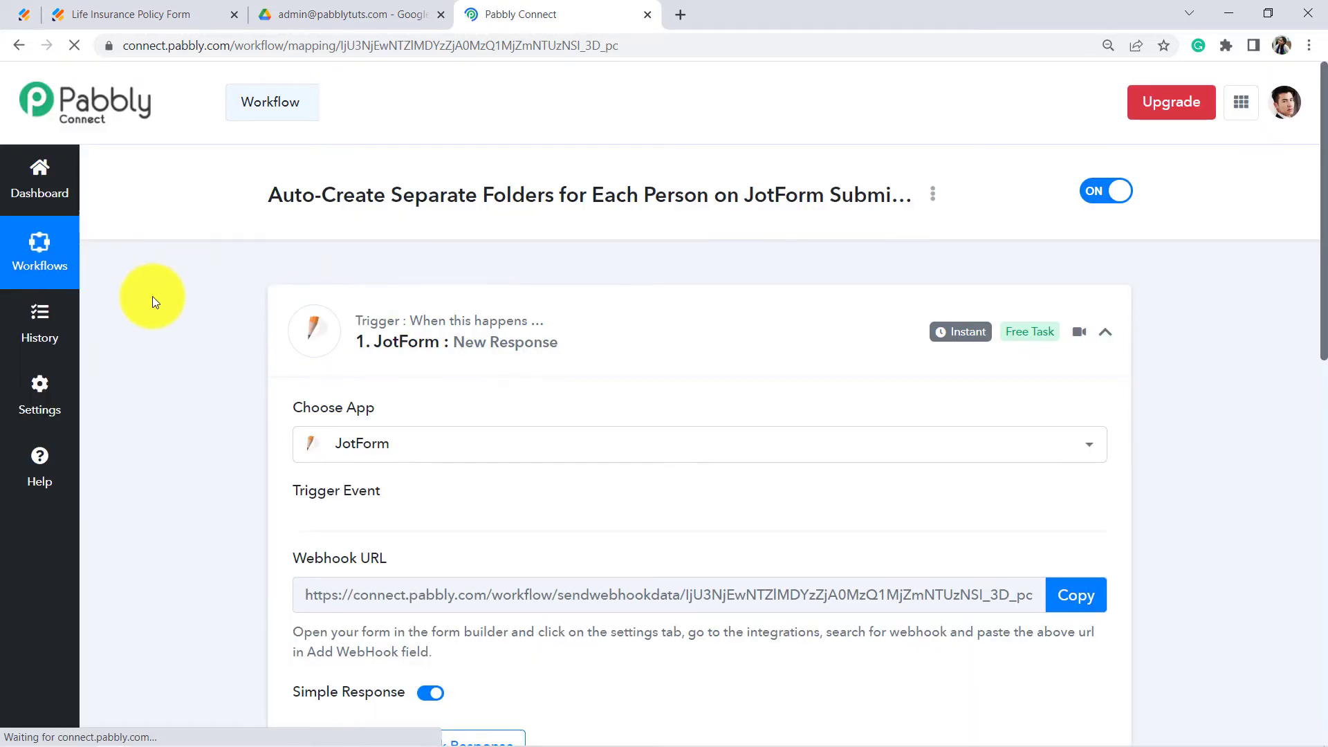
# Step: Expand the router and open the existing-folder route's steps
pyautogui.scroll(-10, 168, 305)
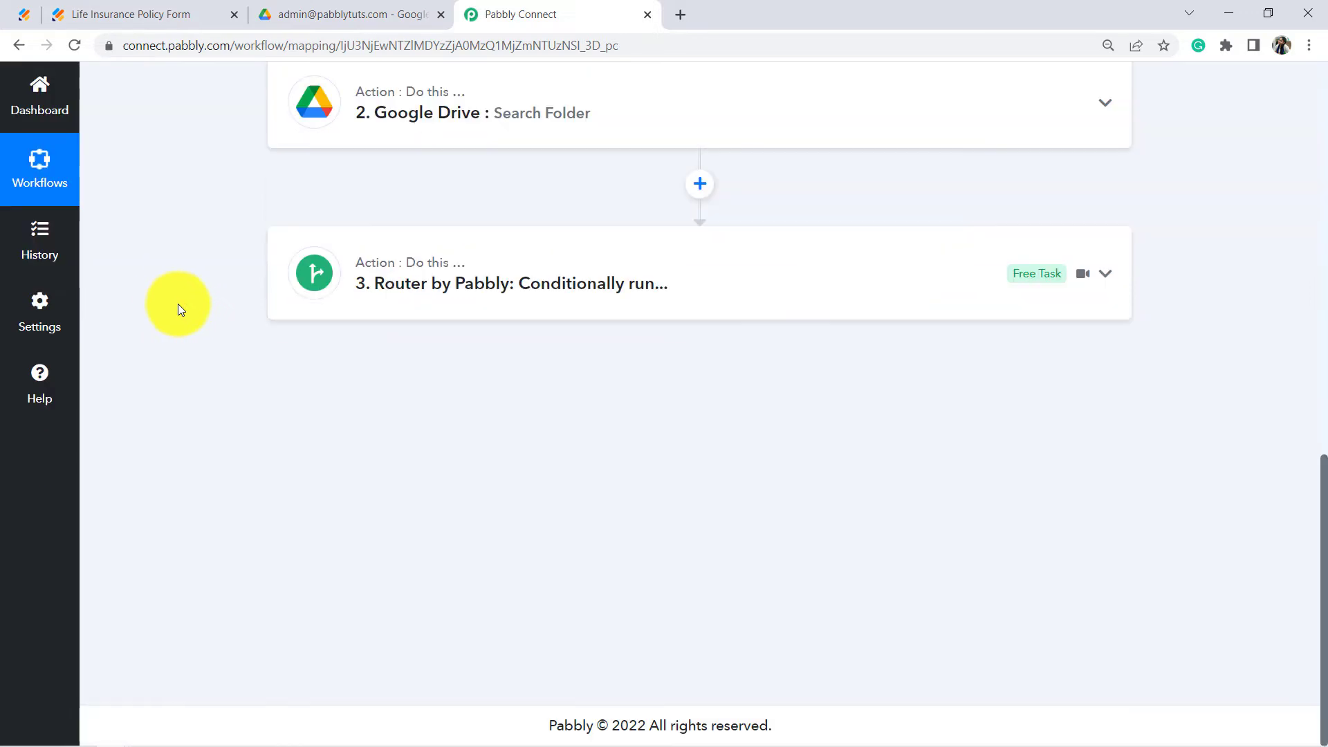
pyautogui.click(534, 303)
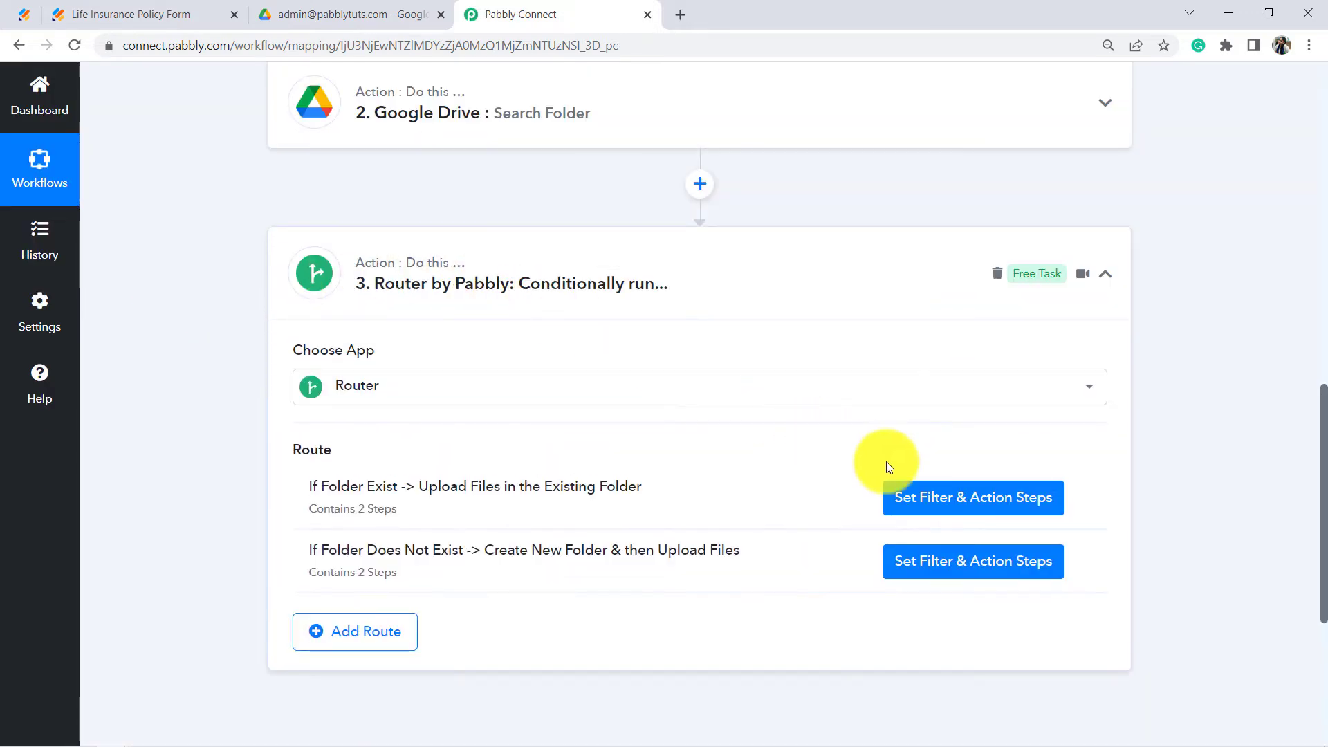
pyautogui.click(940, 494)
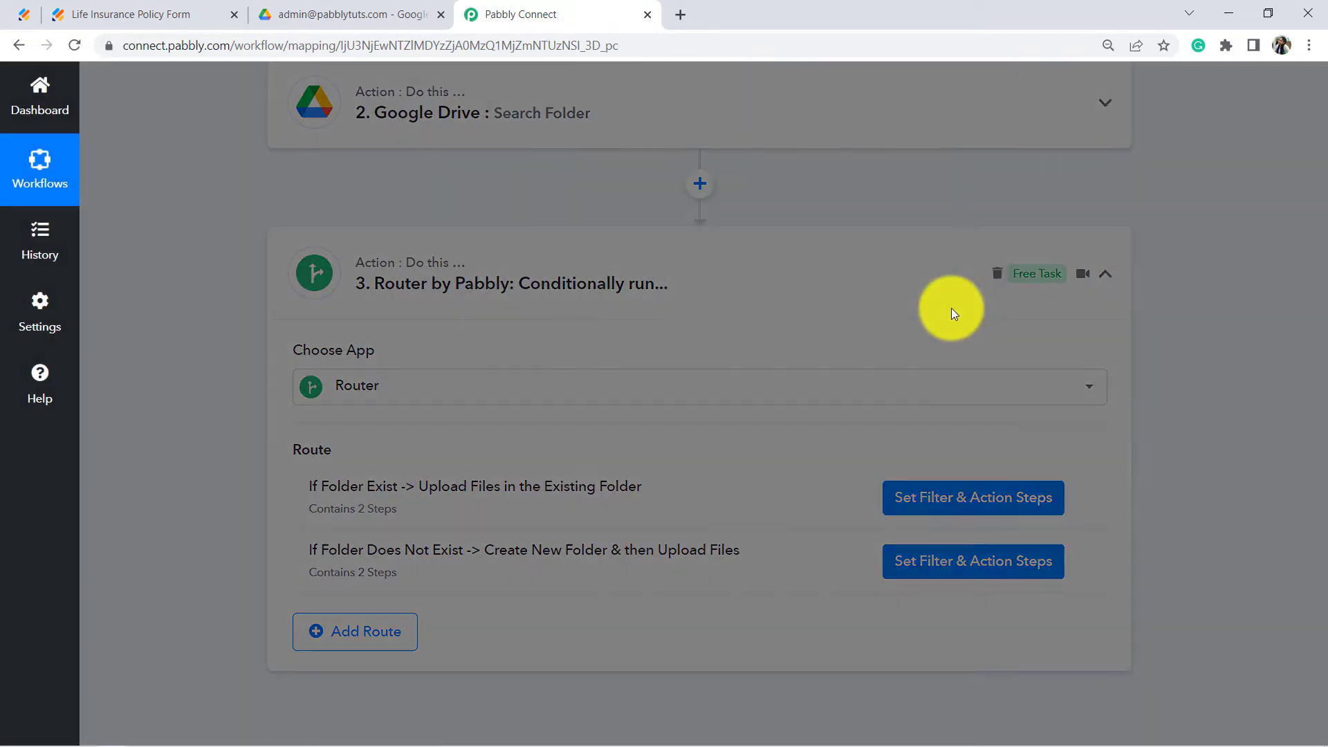
pyautogui.scroll(1, 839, 512)
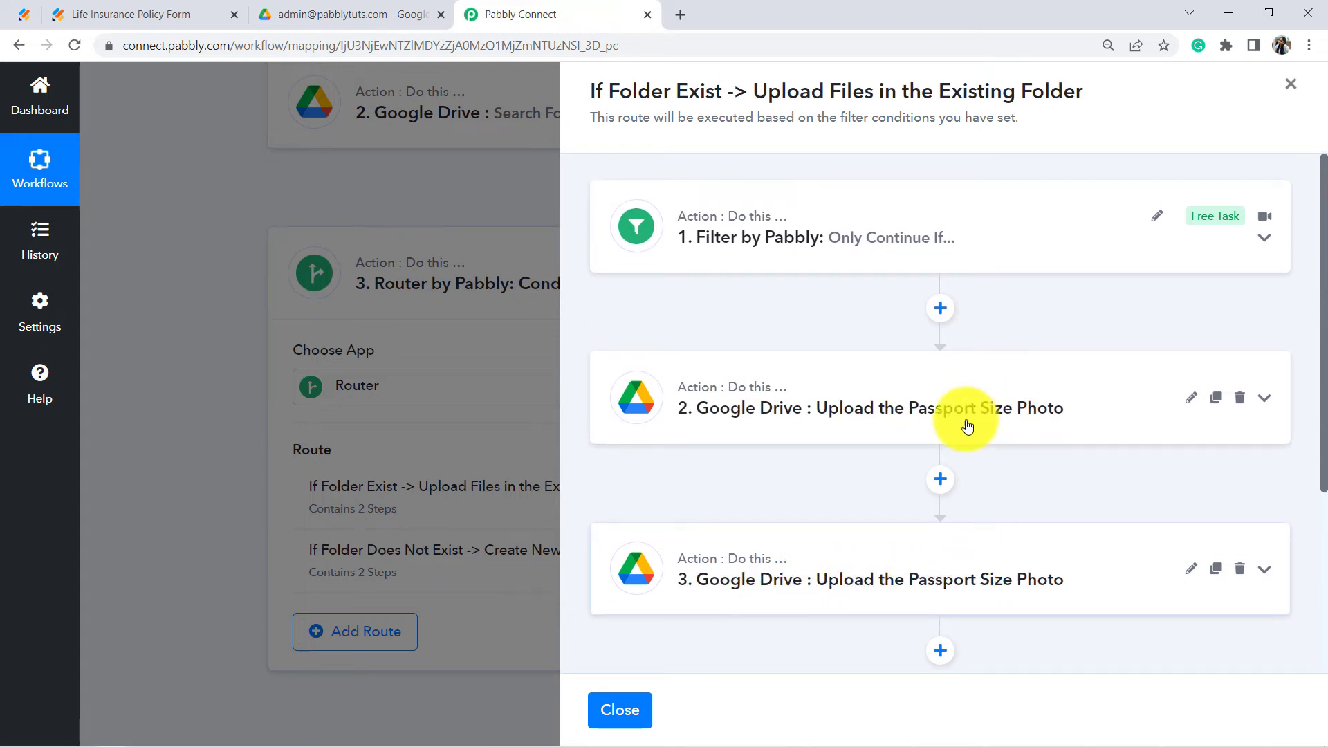
# Step: Rename the cloned third step to 'Google Drive : Upload the Document (Aadhar)' and expand its settings
pyautogui.click(1191, 569)
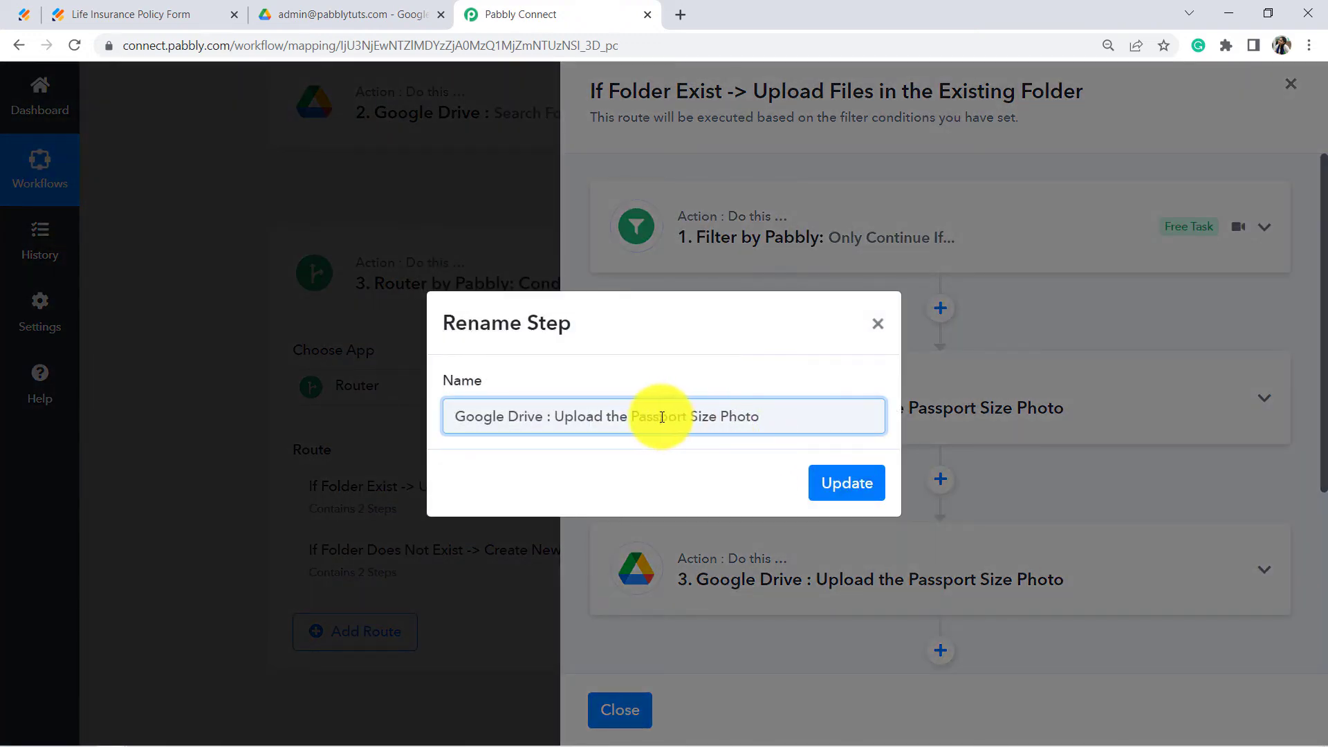
pyautogui.moveTo(650, 417); pyautogui.dragTo(837, 415)
pyautogui.click(836, 415)
pyautogui.moveTo(631, 418); pyautogui.dragTo(878, 426)
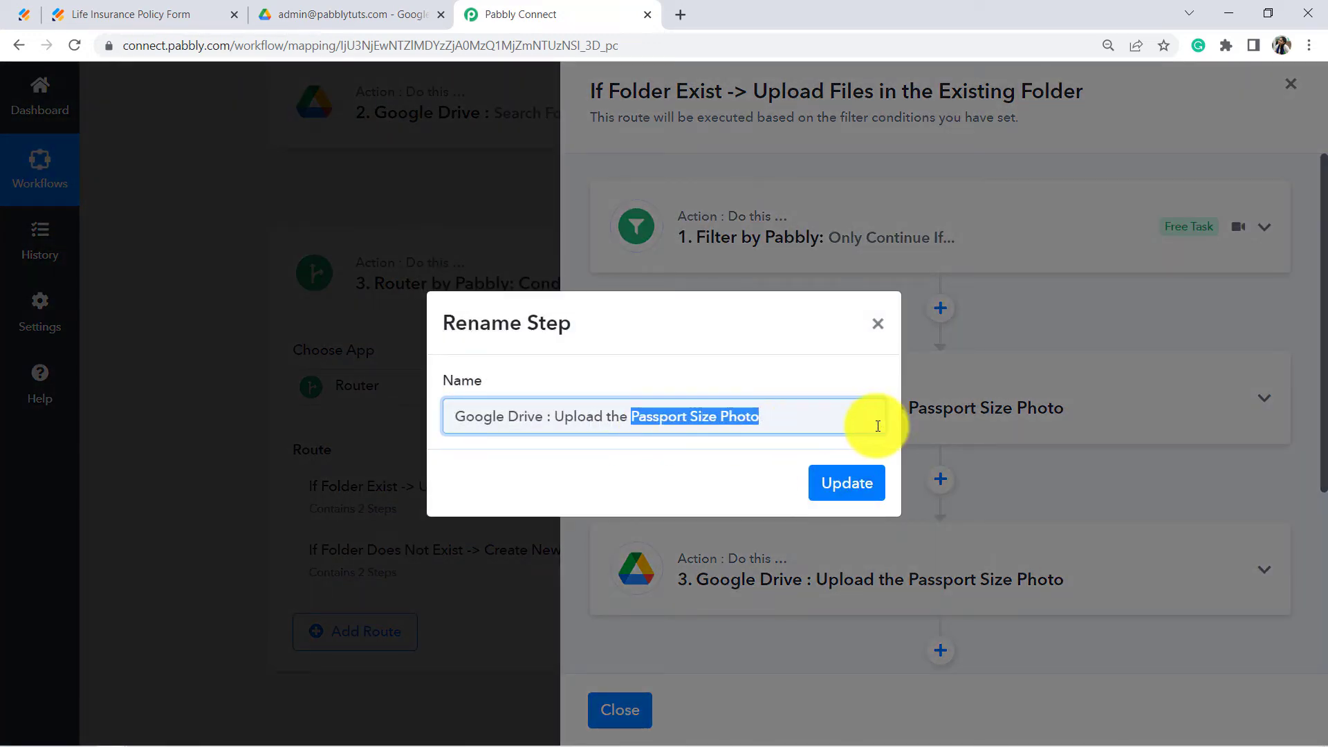
pyautogui.write('Documen')
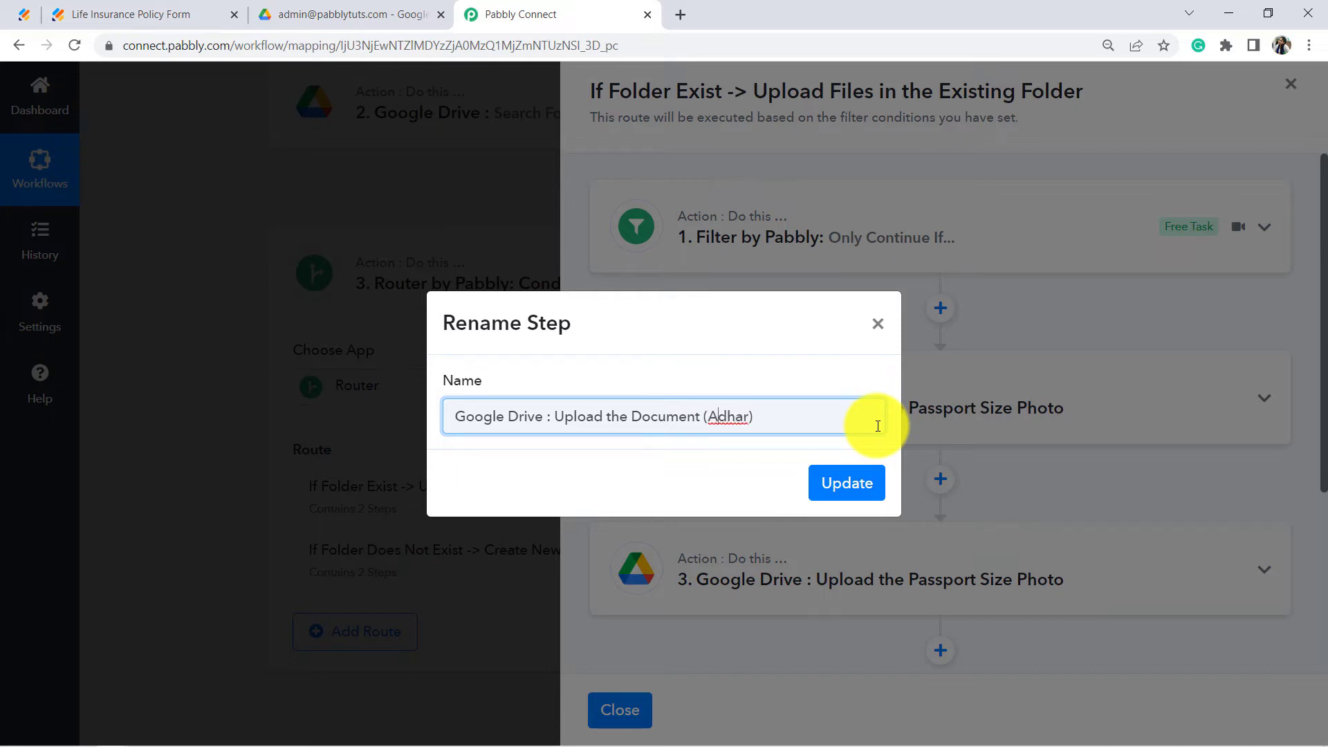
pyautogui.click(834, 488)
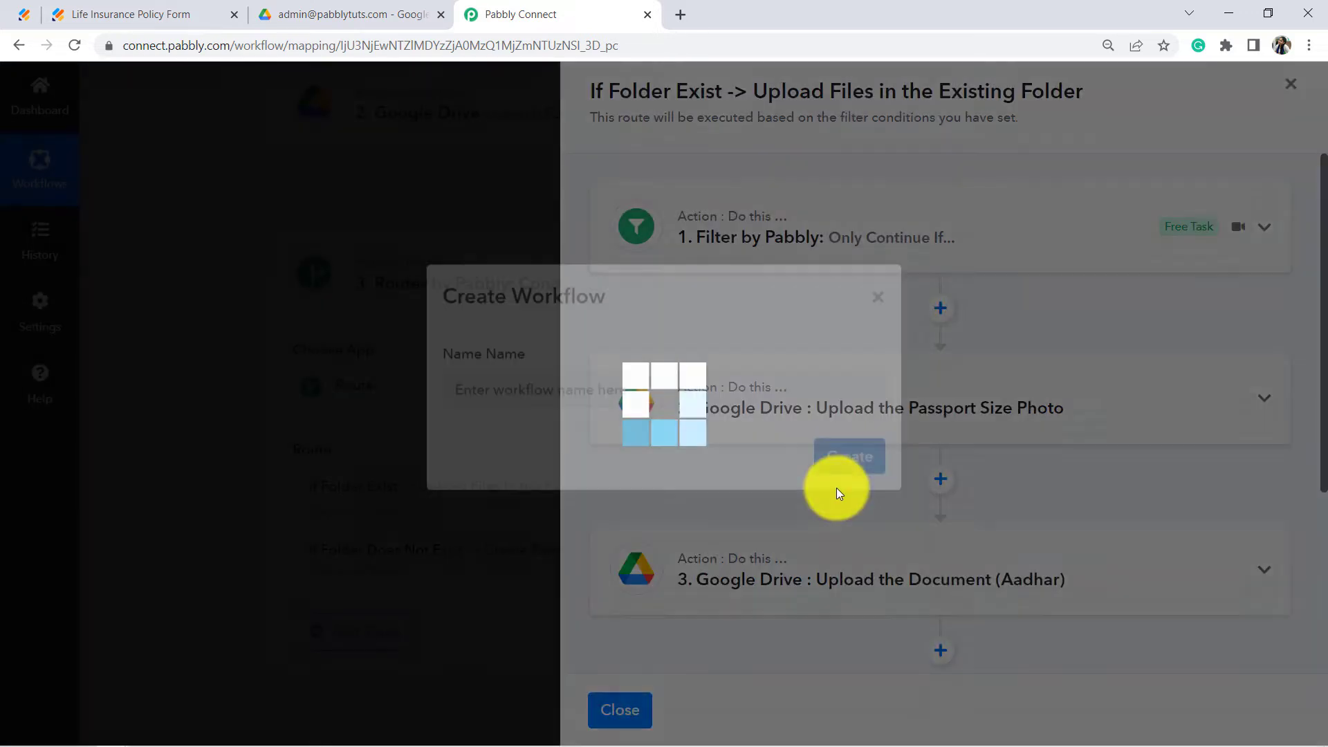
pyautogui.scroll(-3, 910, 446)
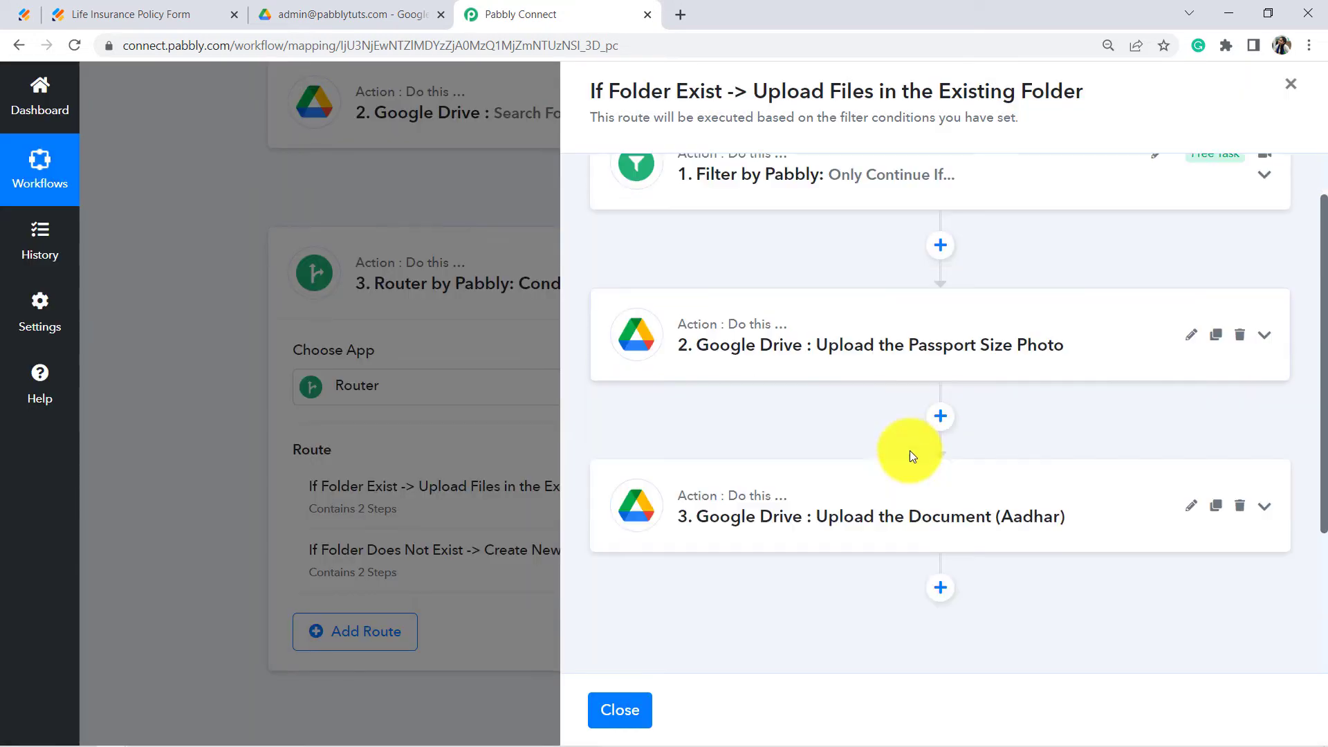
pyautogui.click(946, 413)
pyautogui.scroll(-1, 910, 451)
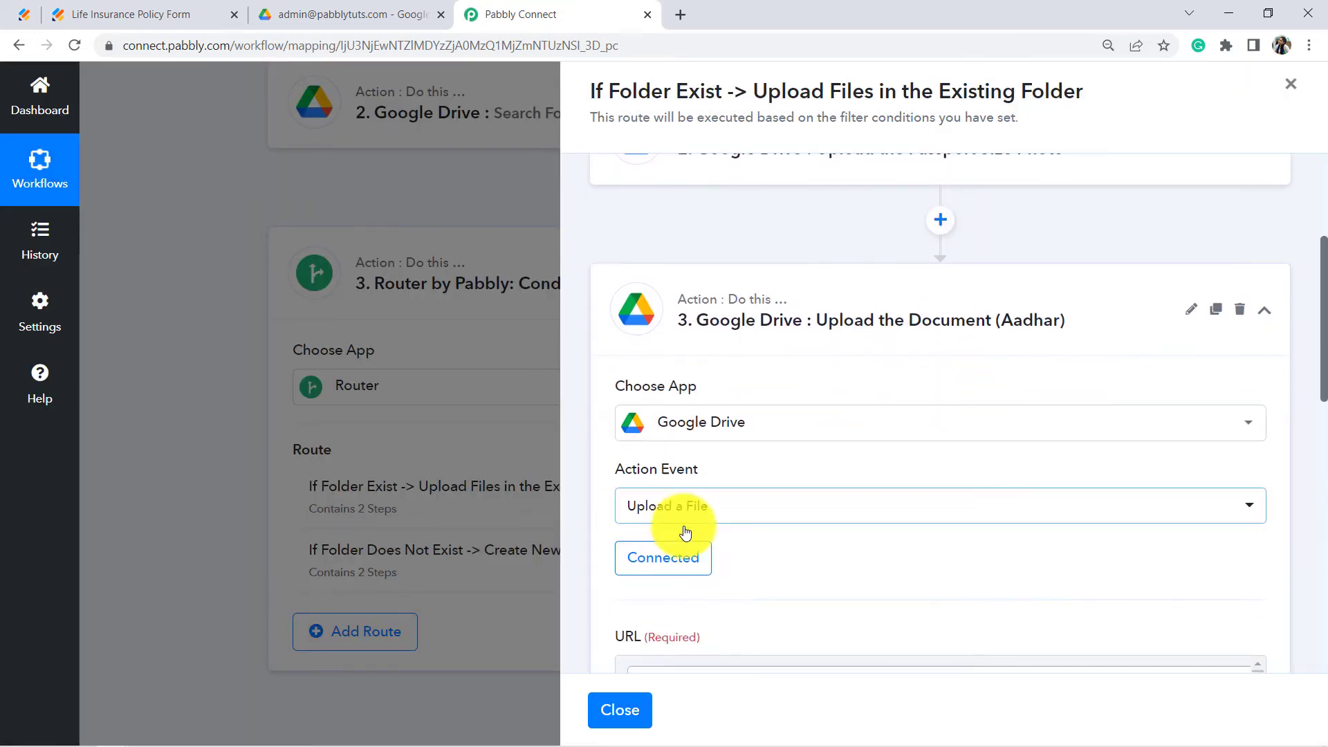
# Step: Replace the copied file URL with JotForm's RawRequest FileUpload5 field
pyautogui.scroll(-6, 830, 464)
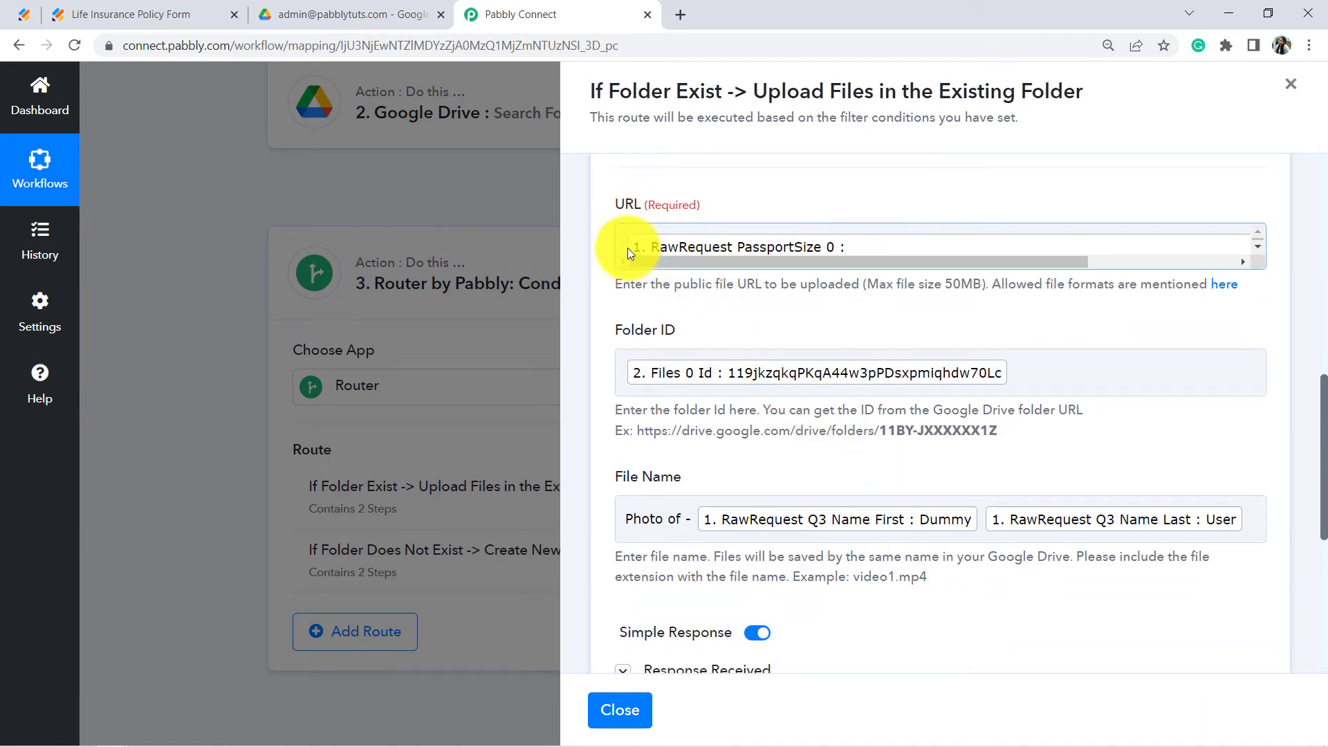
pyautogui.click(623, 243)
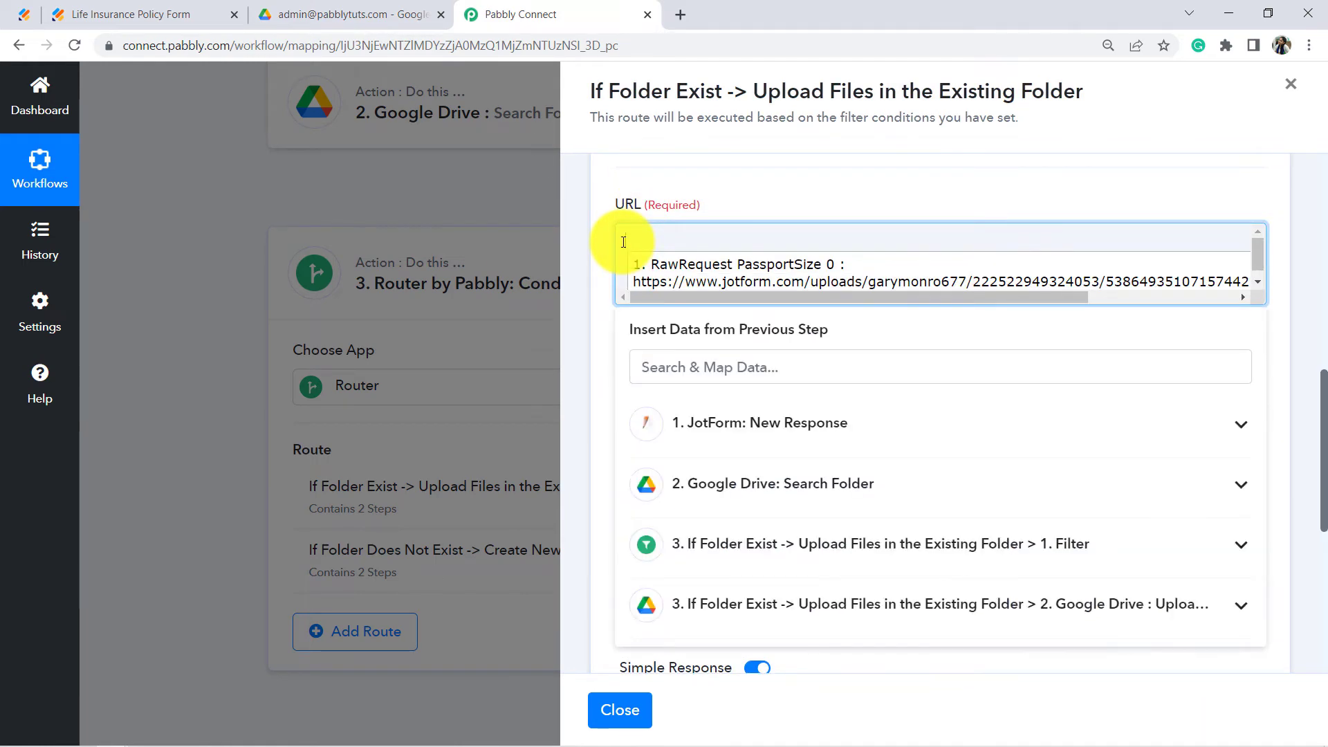
pyautogui.hotkey('ctrl', 'a')
pyautogui.press('BackSpace')
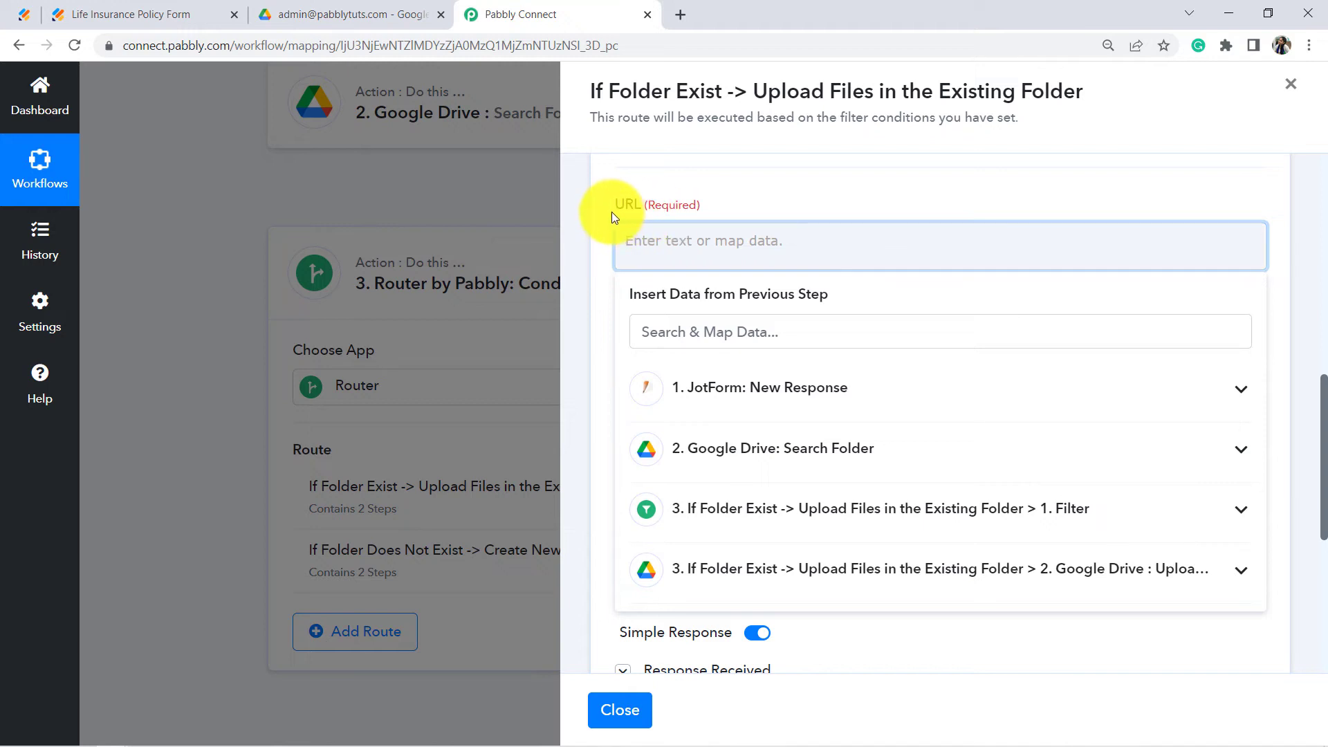
pyautogui.moveTo(612, 212); pyautogui.dragTo(677, 215)
pyautogui.click(687, 243)
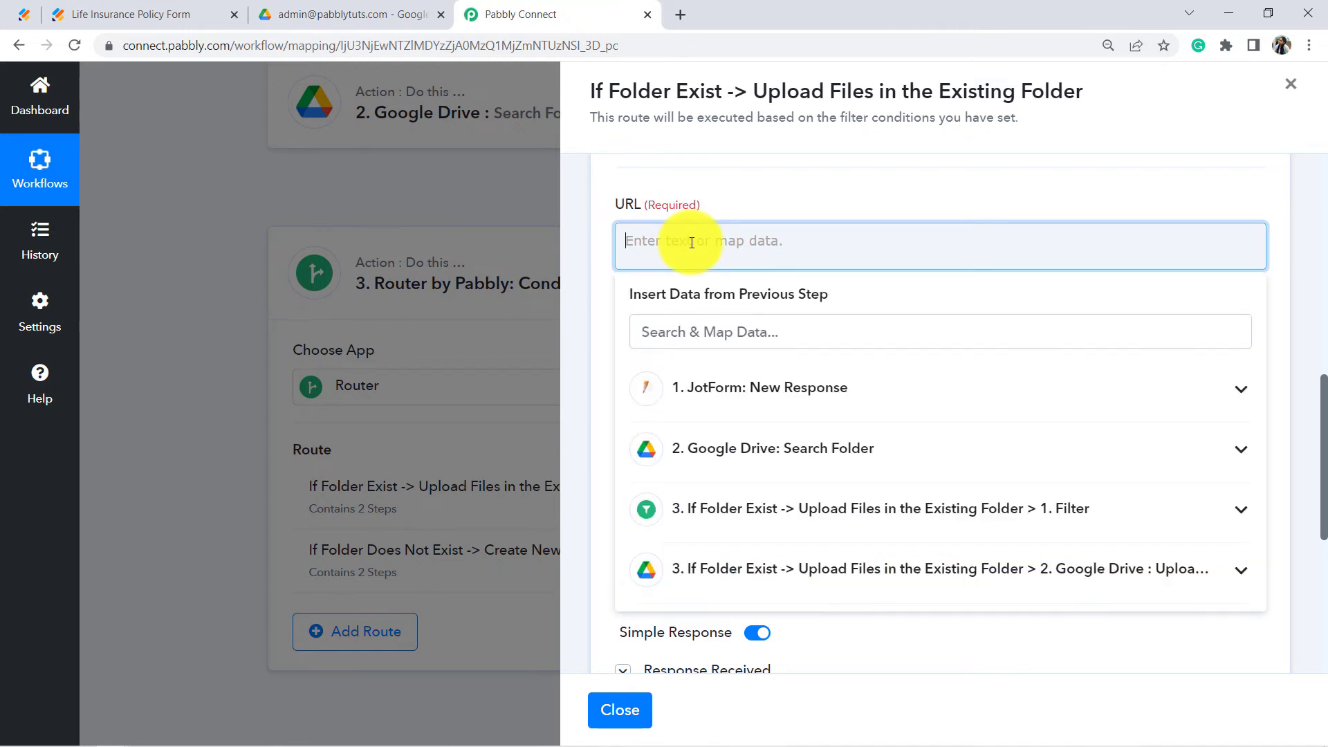
pyautogui.click(752, 382)
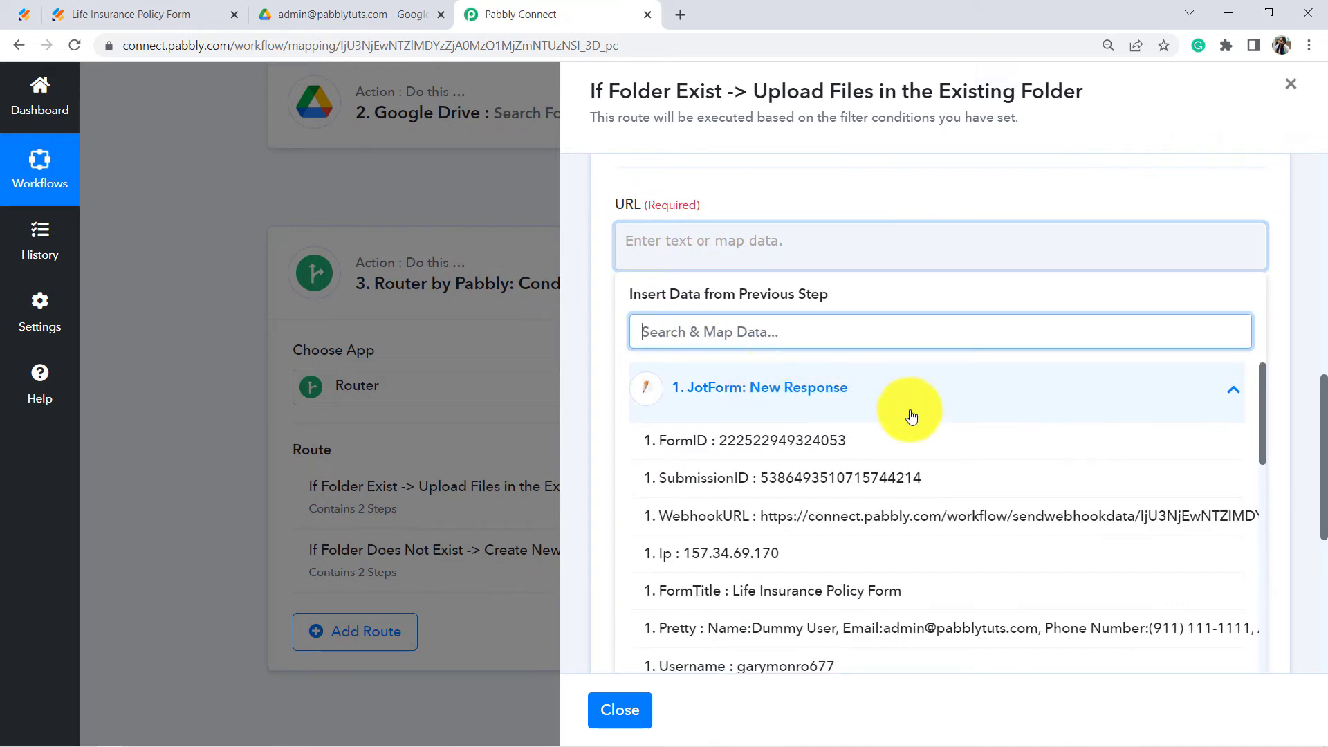
pyautogui.moveTo(1259, 391); pyautogui.dragTo(1246, 626)
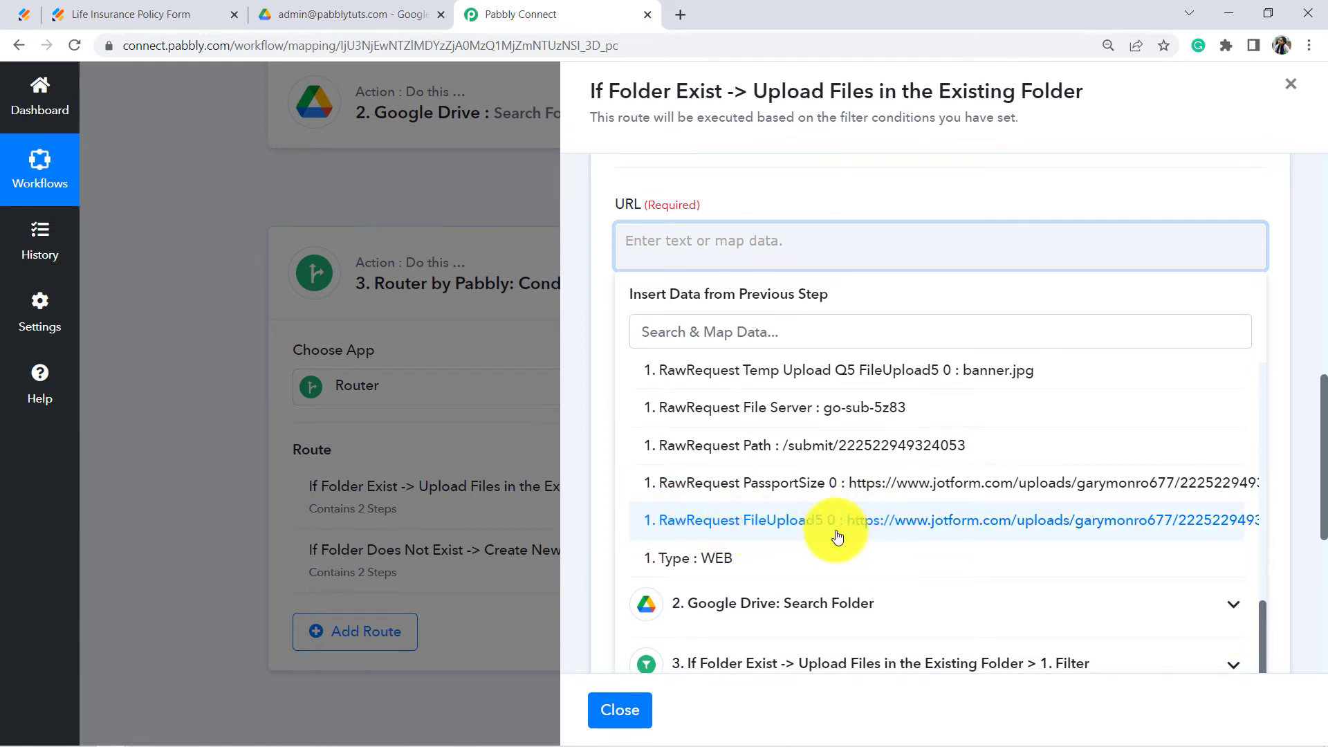
pyautogui.click(1048, 527)
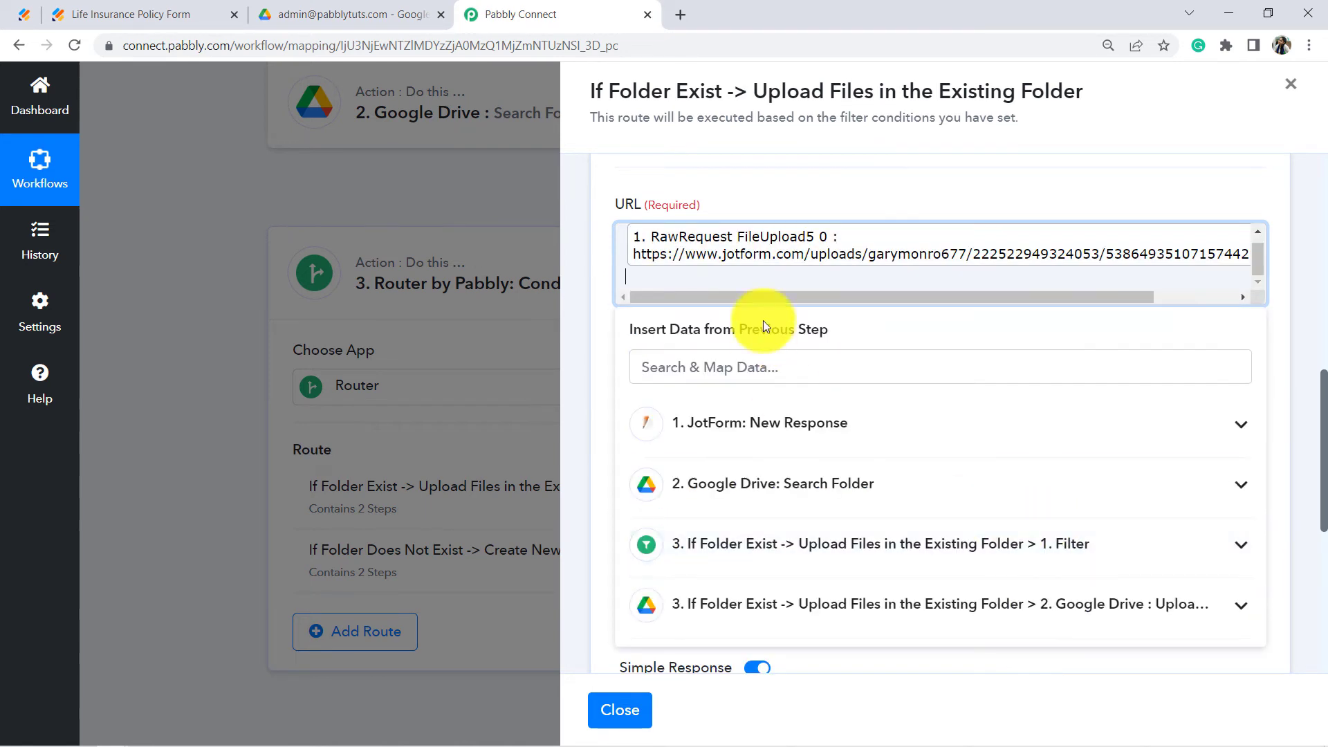
pyautogui.click(655, 193)
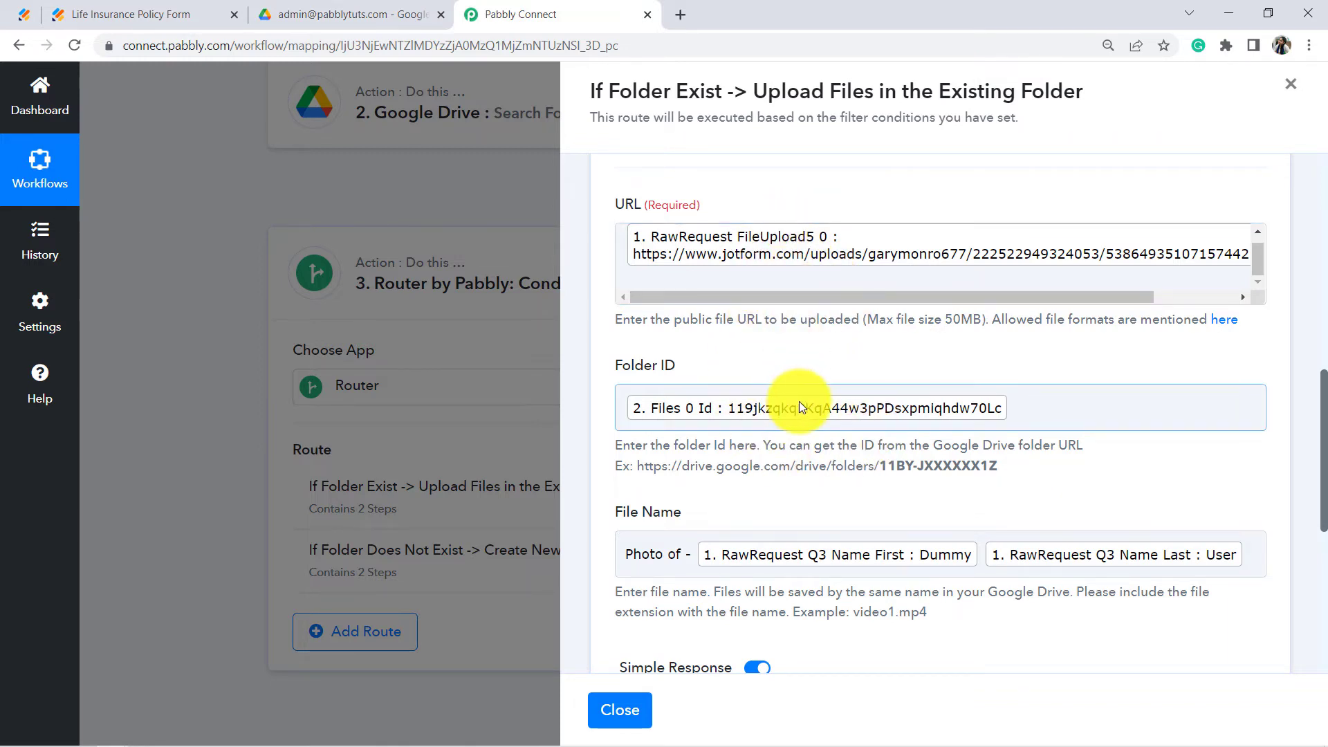
# Step: Change 'Photo' to 'Addhar' in the file name, then view the person's Drive folder
pyautogui.scroll(1, 844, 314)
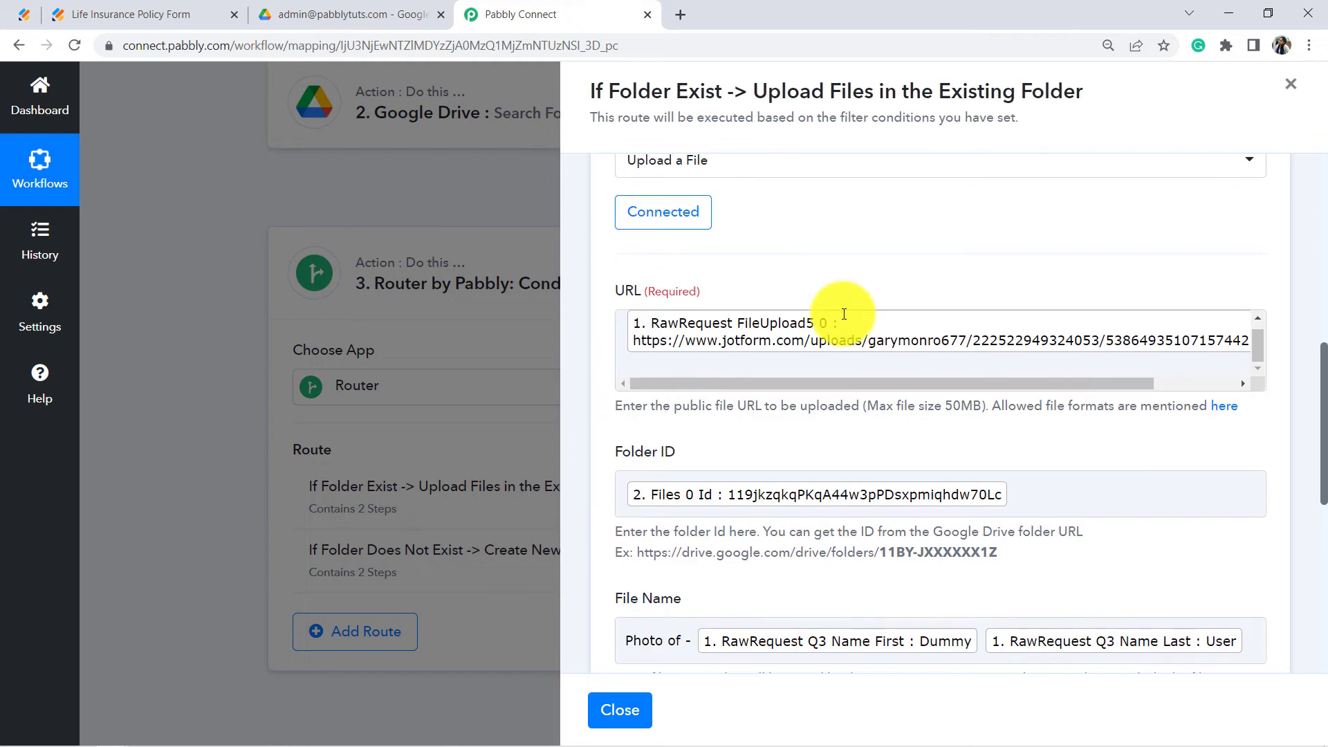
pyautogui.moveTo(1324, 435); pyautogui.dragTo(1313, 317)
pyautogui.click(1068, 405)
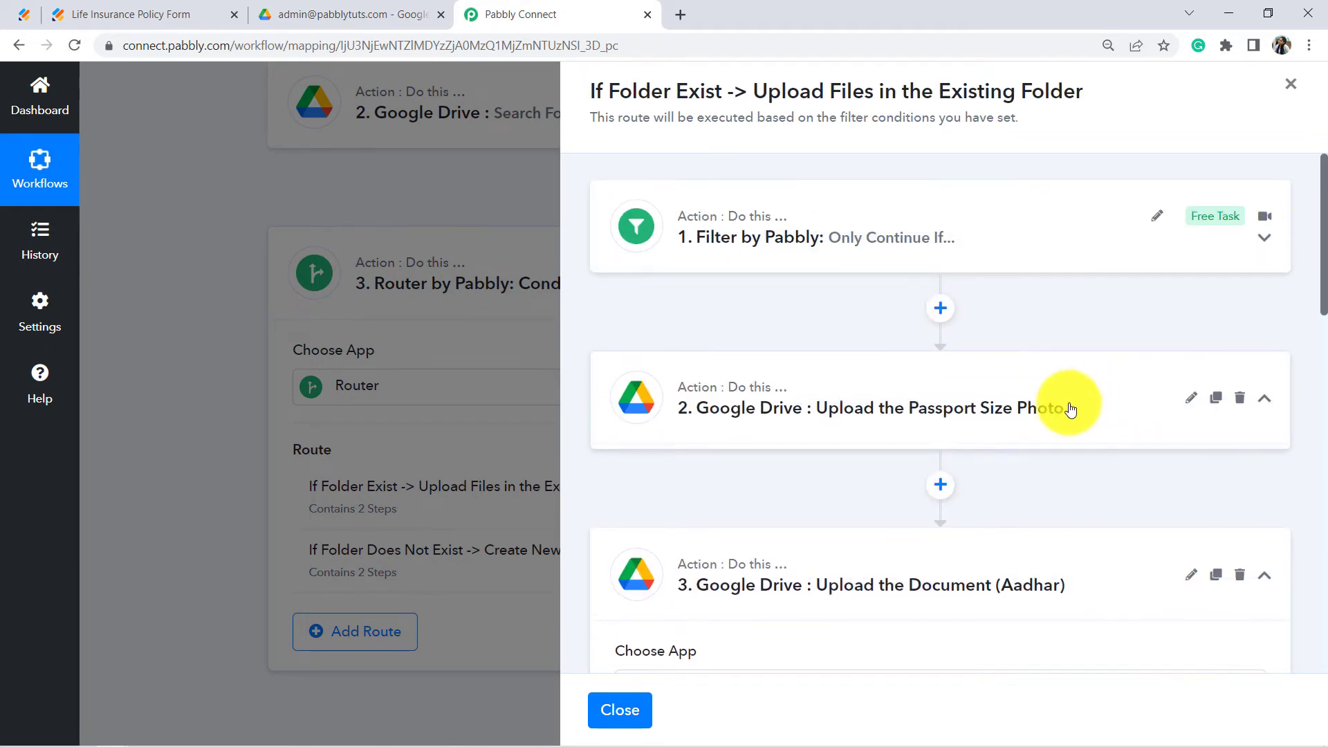
pyautogui.scroll(-2, 1325, 314)
pyautogui.moveTo(1324, 314); pyautogui.dragTo(1324, 598)
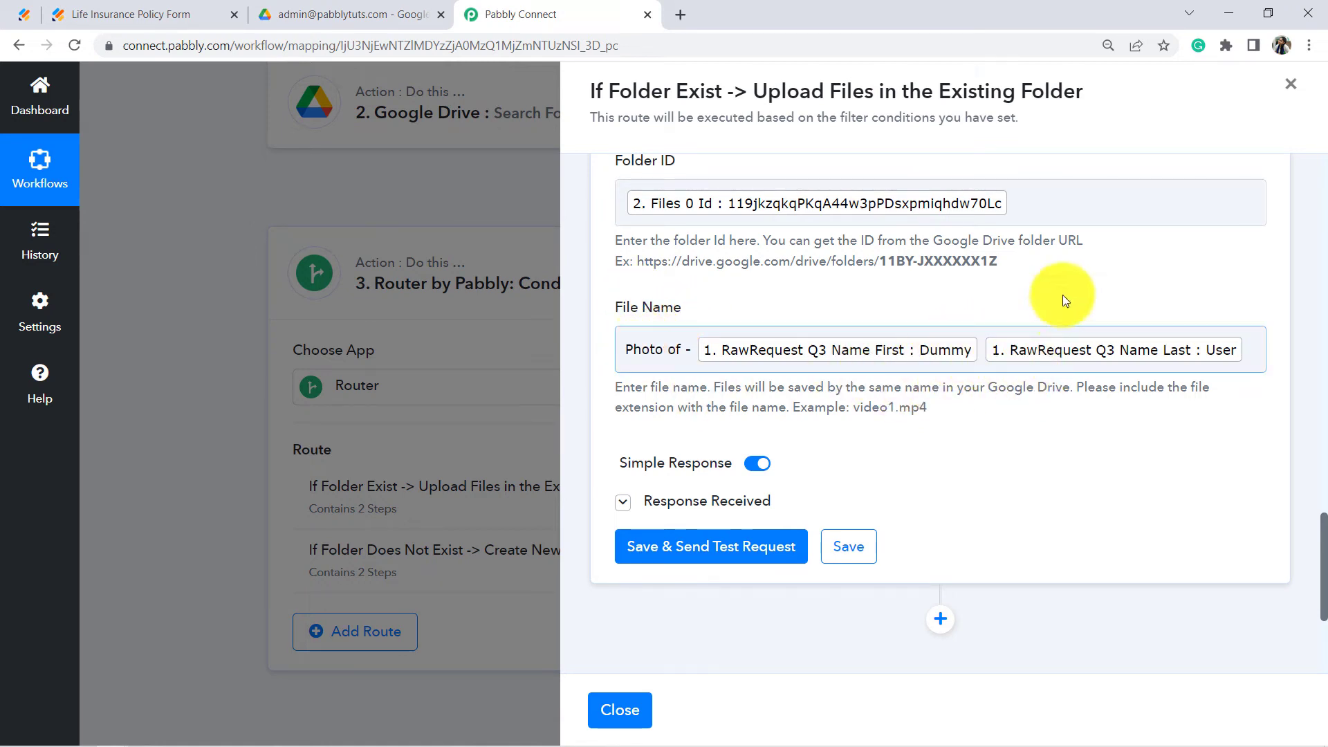
pyautogui.click(980, 361)
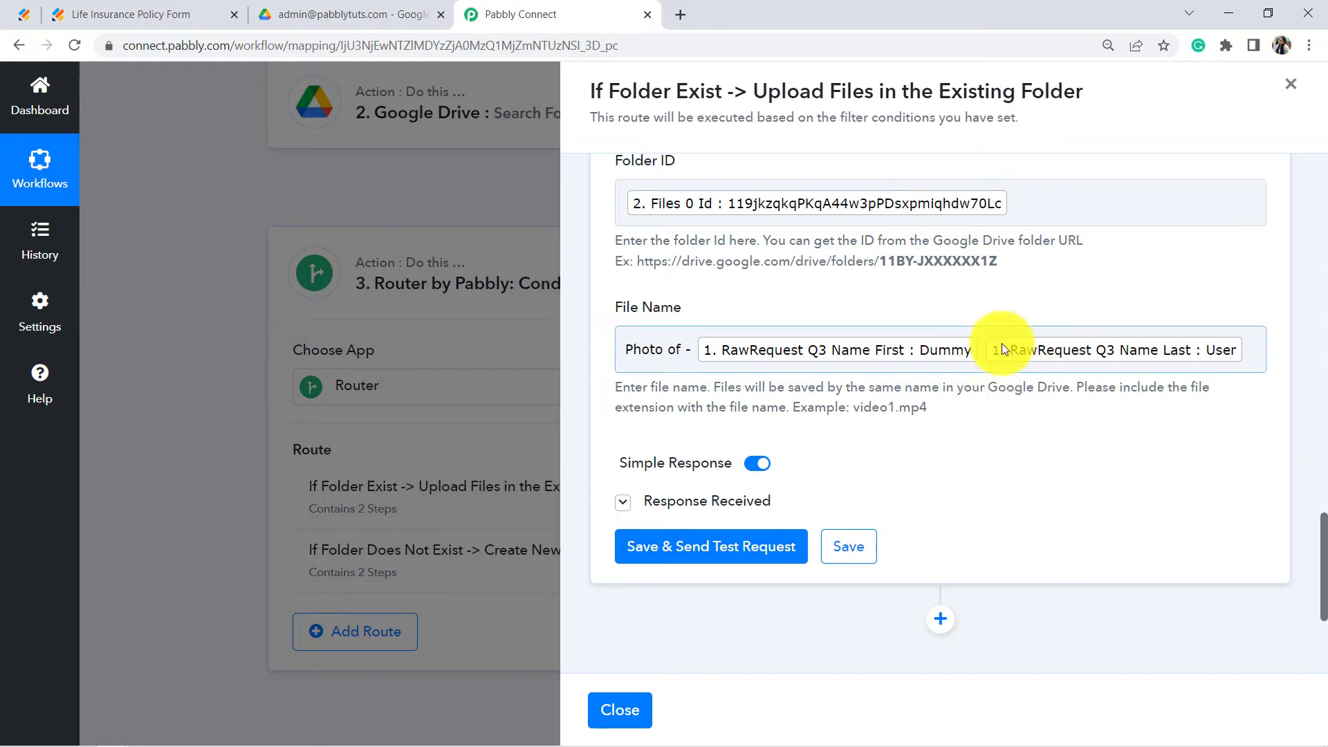
pyautogui.moveTo(663, 351); pyautogui.dragTo(608, 352)
pyautogui.write('Addhar')
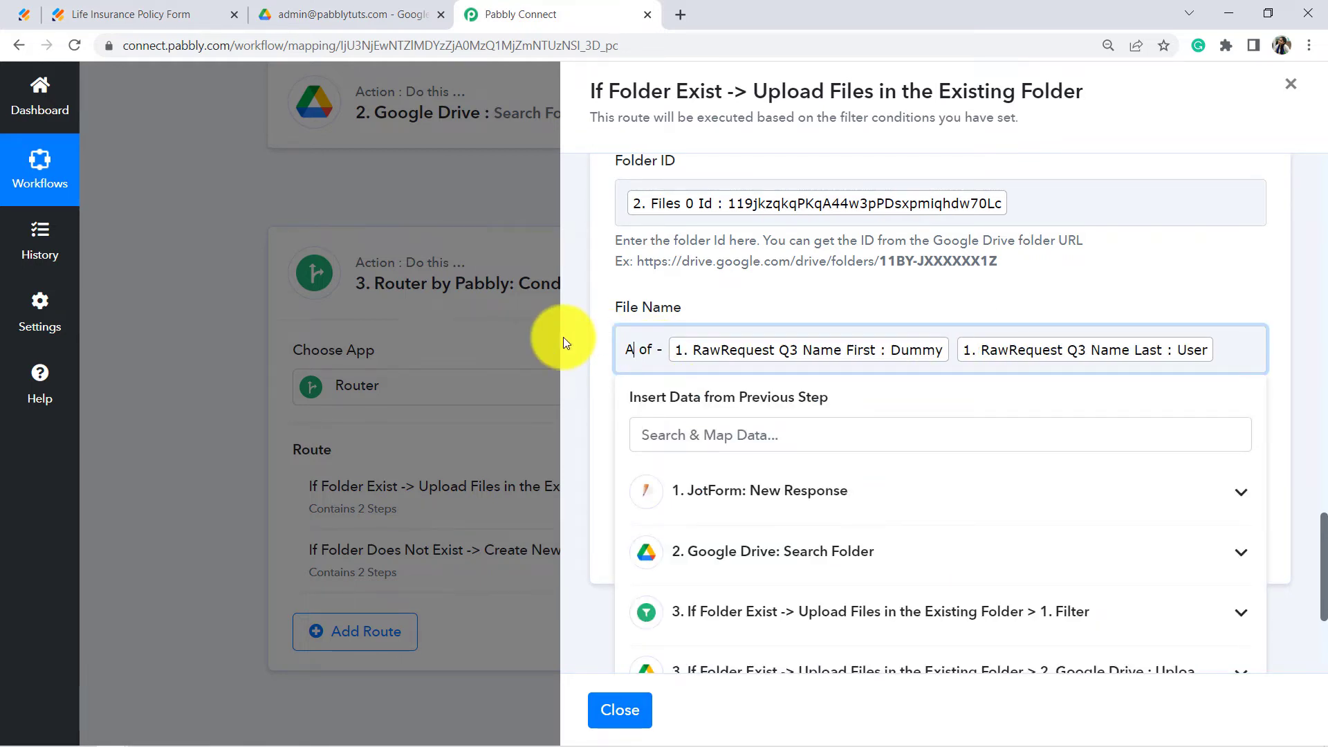
pyautogui.click(563, 337)
pyautogui.click(398, 7)
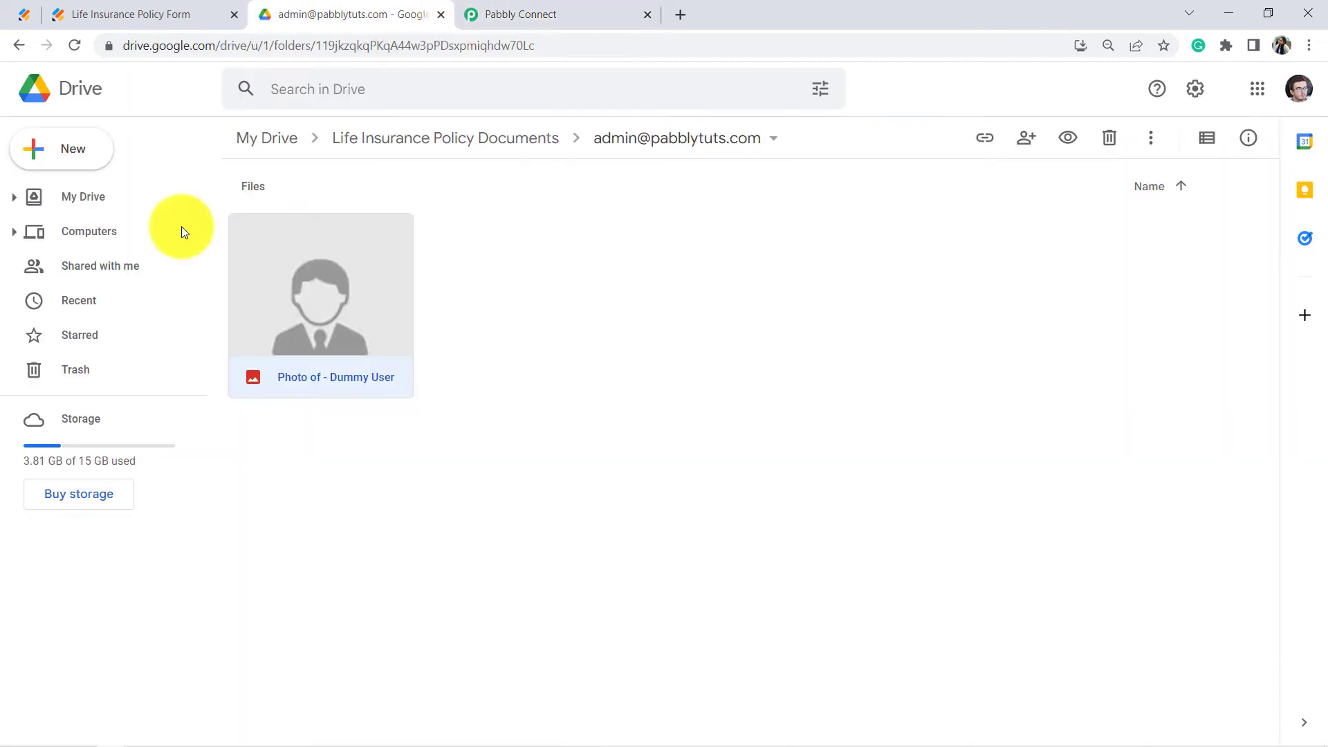
# Step: Save the Aadhar step with a test upload and confirm the Addhar file appears beside the photo
pyautogui.click(624, 5)
pyautogui.click(705, 553)
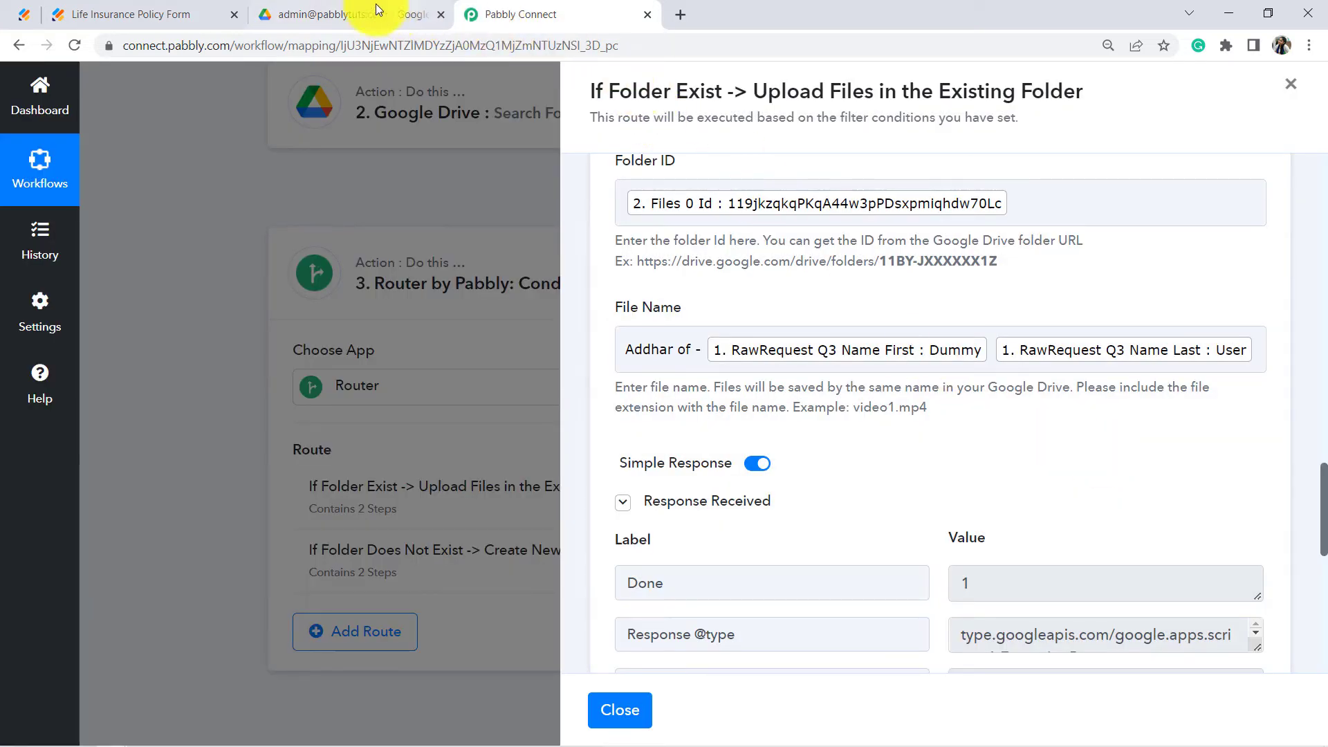
pyautogui.click(375, 8)
pyautogui.click(335, 476)
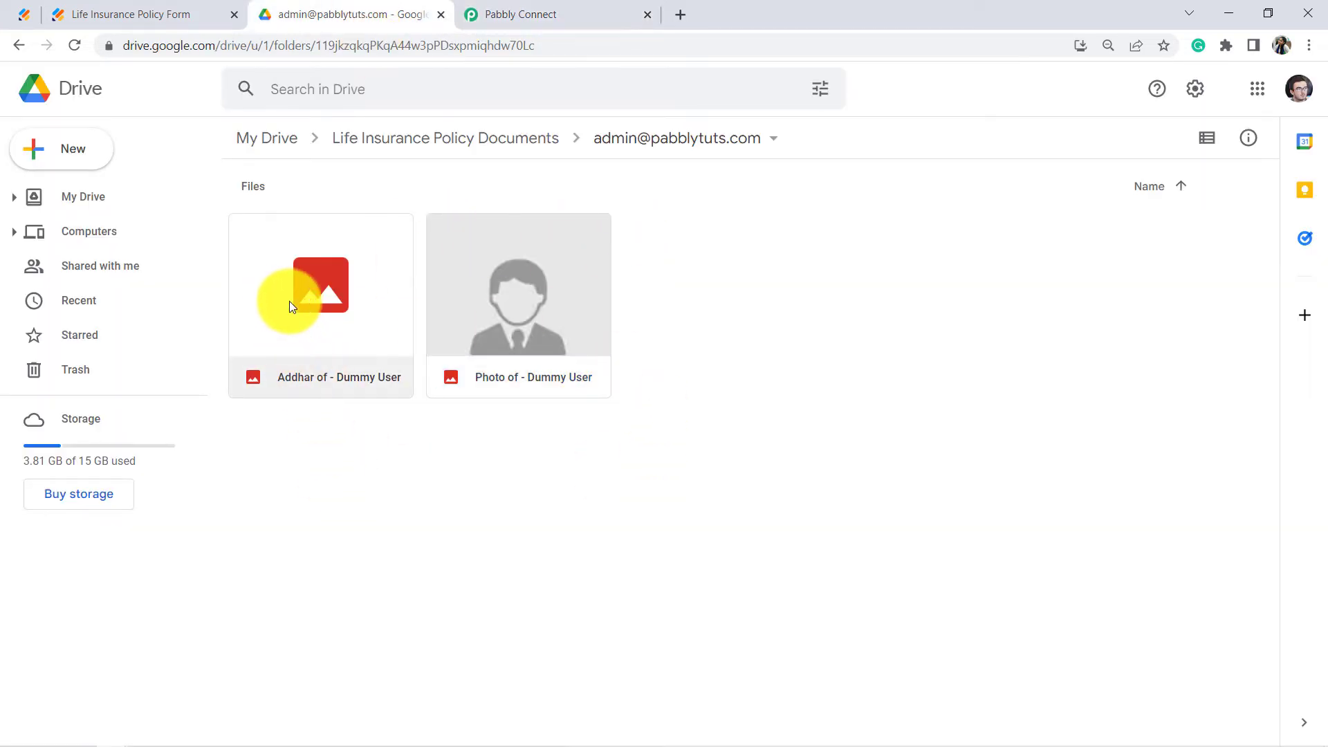
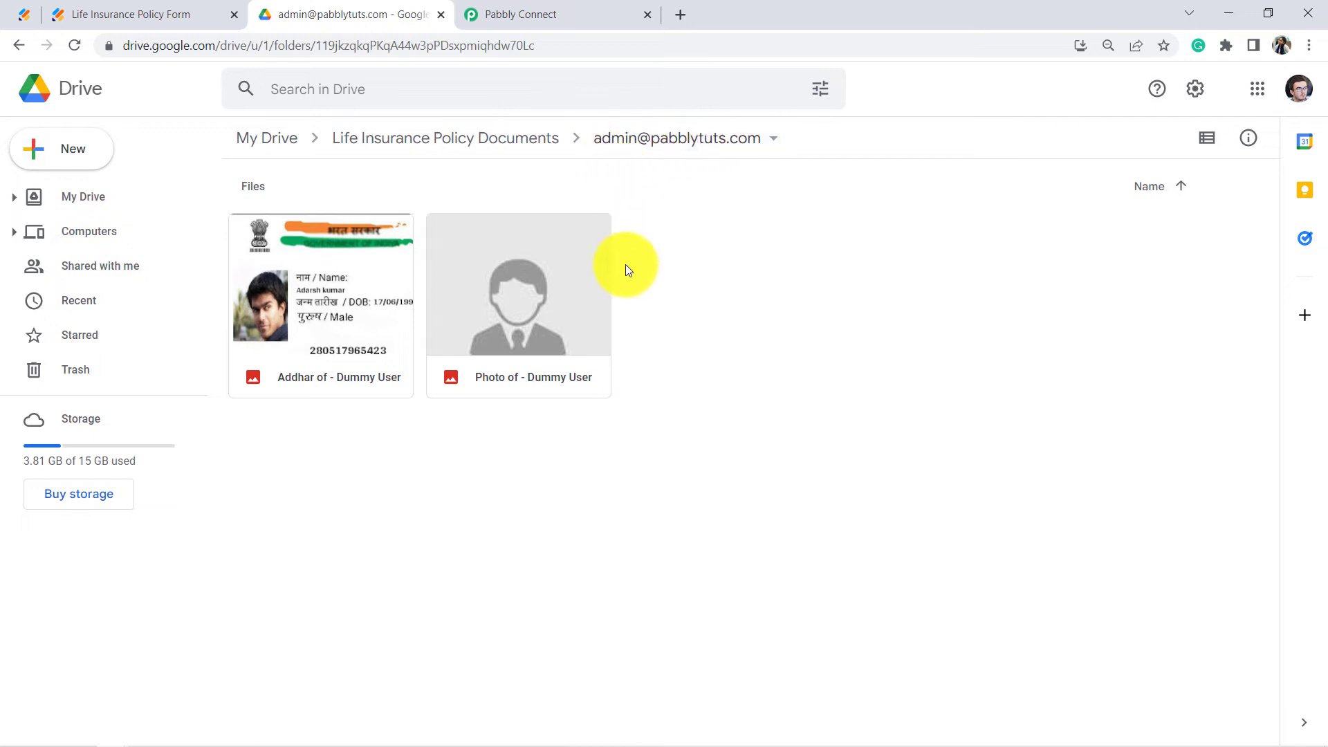
# Step: Confirm the Addhar and Photo files both sit in the email-named Drive folder, then return to Pabbly Connect
pyautogui.moveTo(677, 443); pyautogui.dragTo(325, 330)
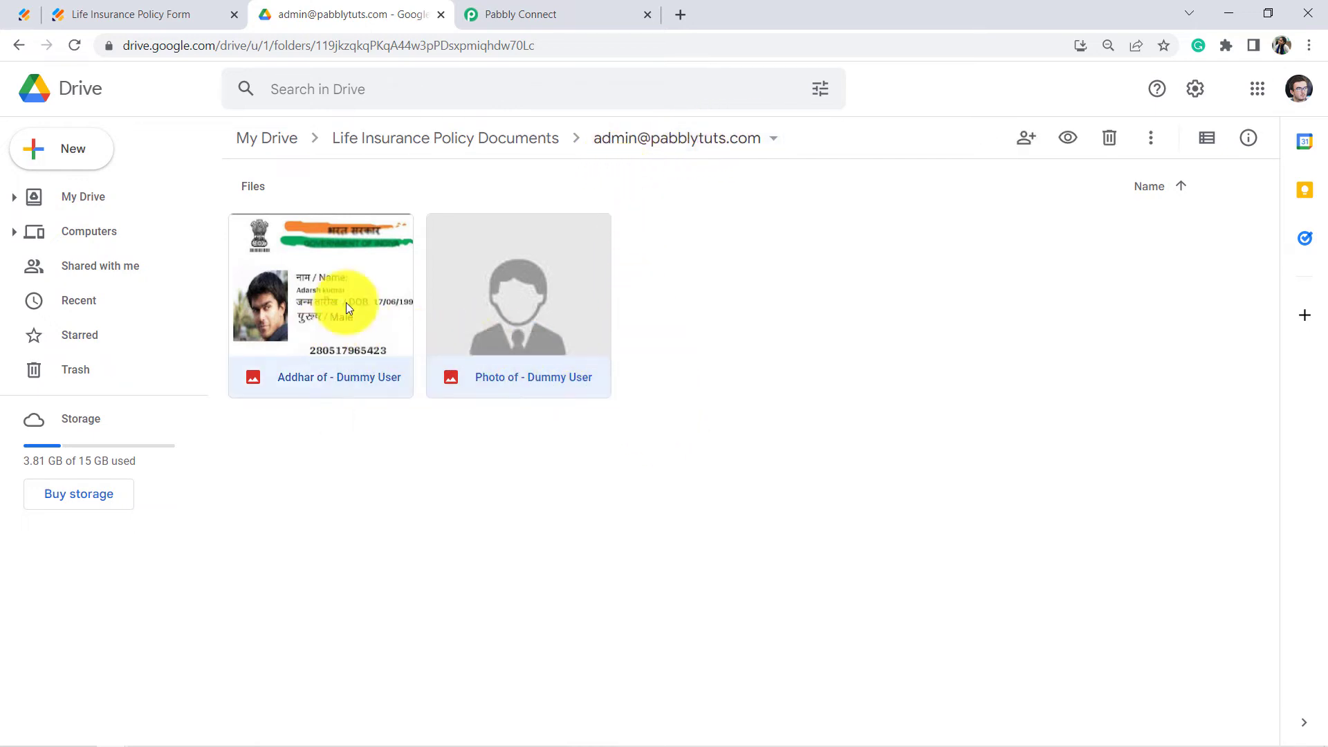
pyautogui.click(583, 13)
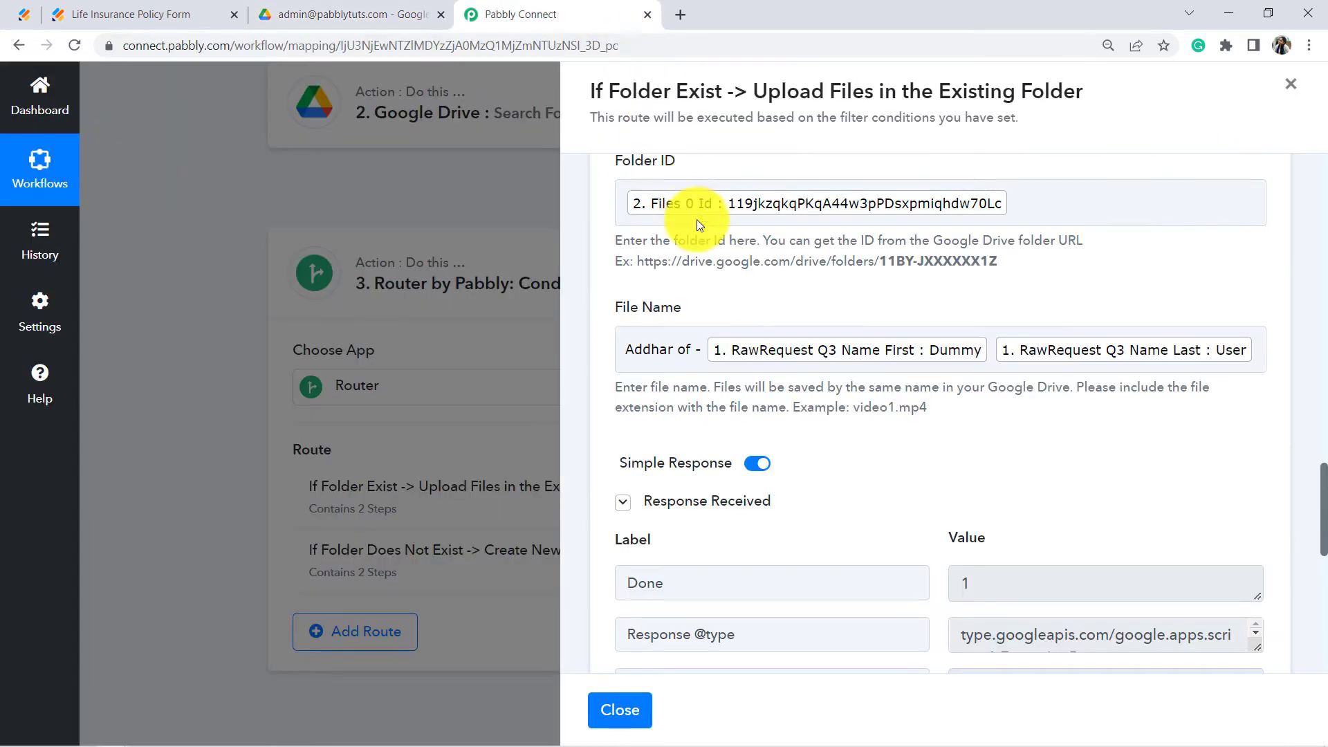
# Step: Close the existing-folder route's step panel and bring up the first route's options menu
pyautogui.scroll(6, 888, 403)
pyautogui.scroll(-6, 973, 394)
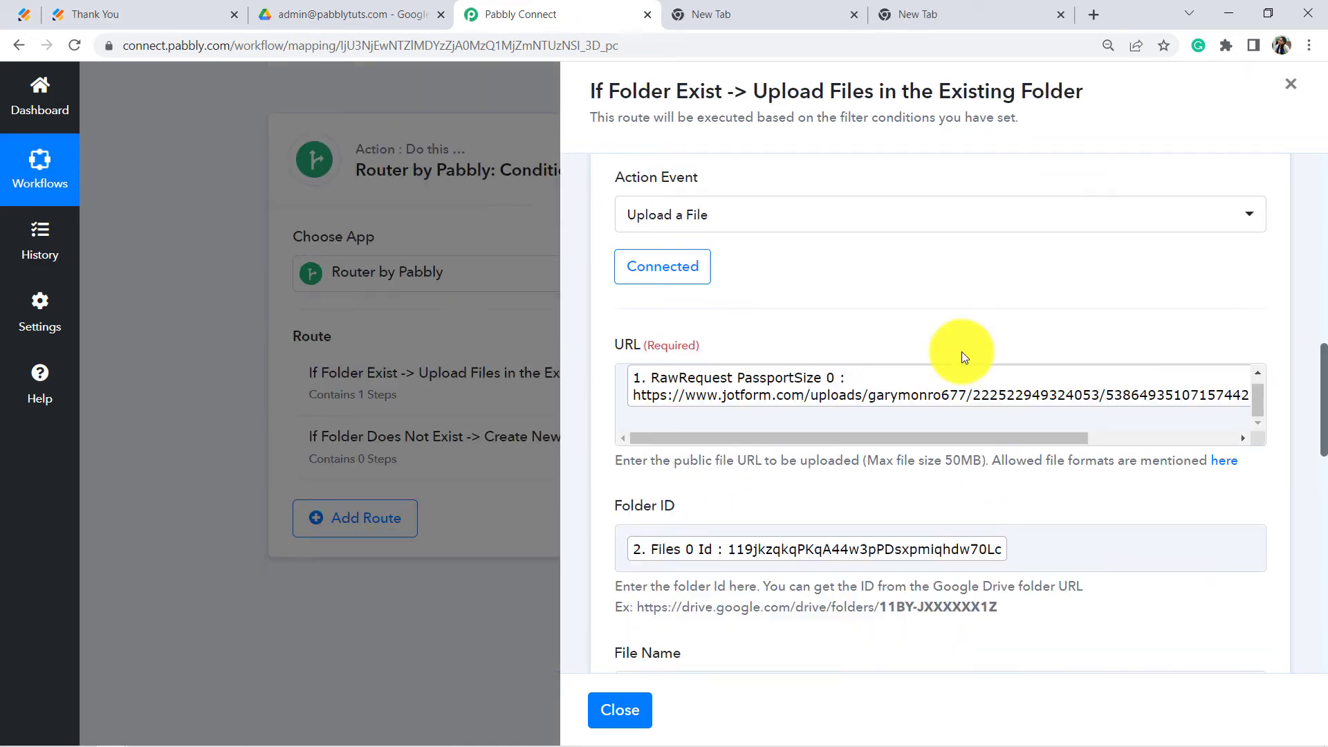
pyautogui.scroll(2, 978, 350)
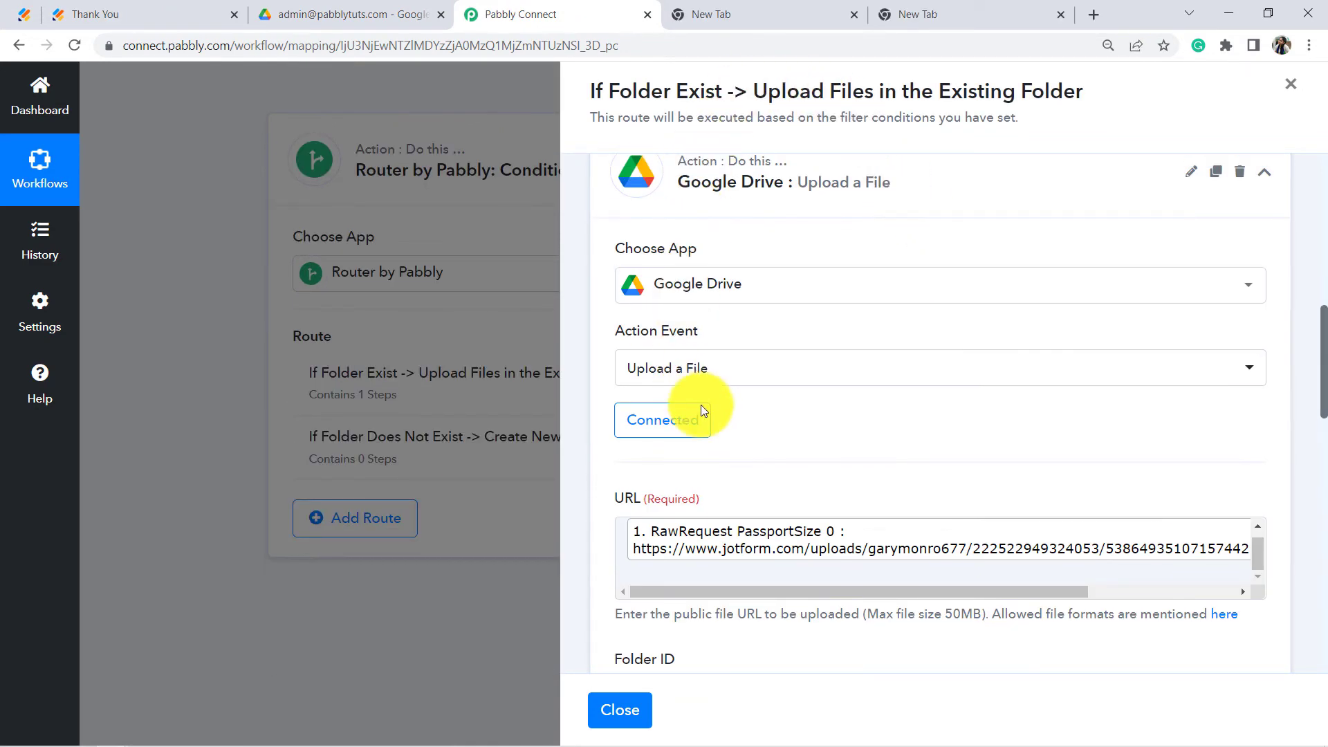
pyautogui.scroll(1, 700, 407)
pyautogui.scroll(5, 733, 394)
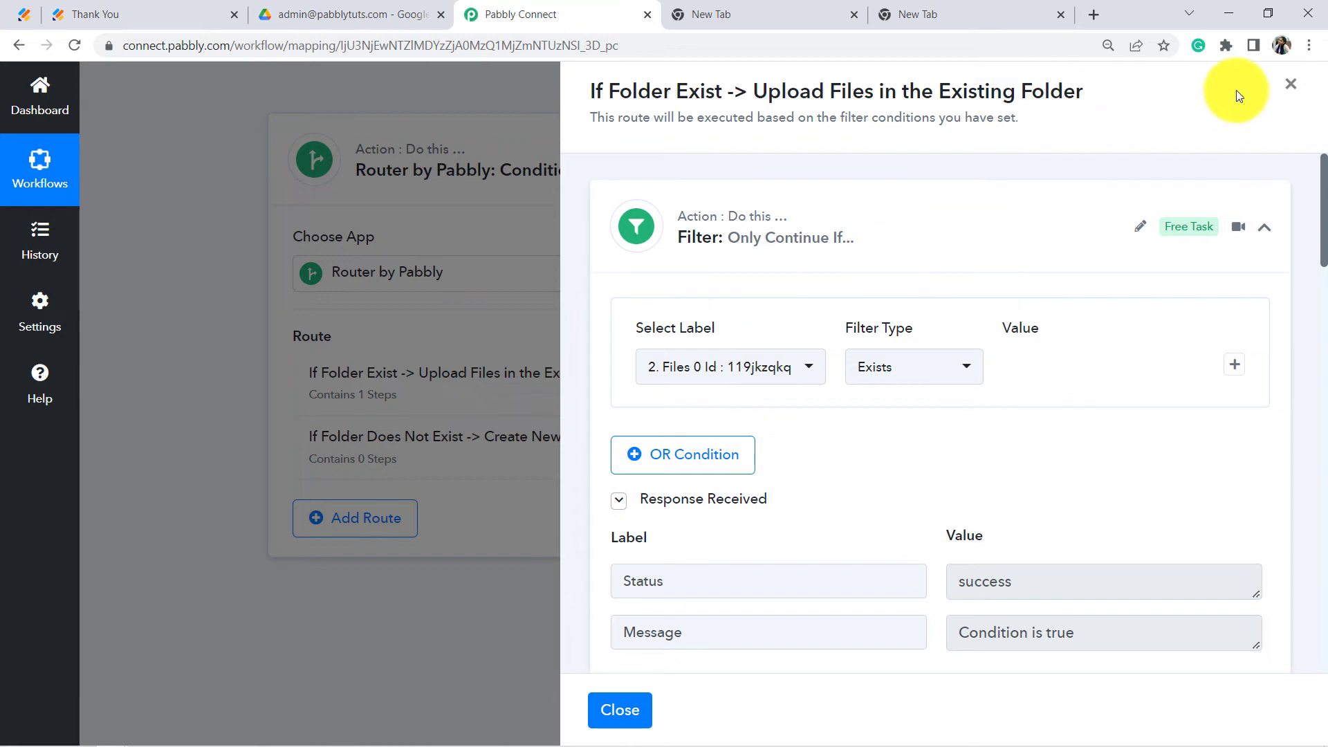
pyautogui.click(1291, 84)
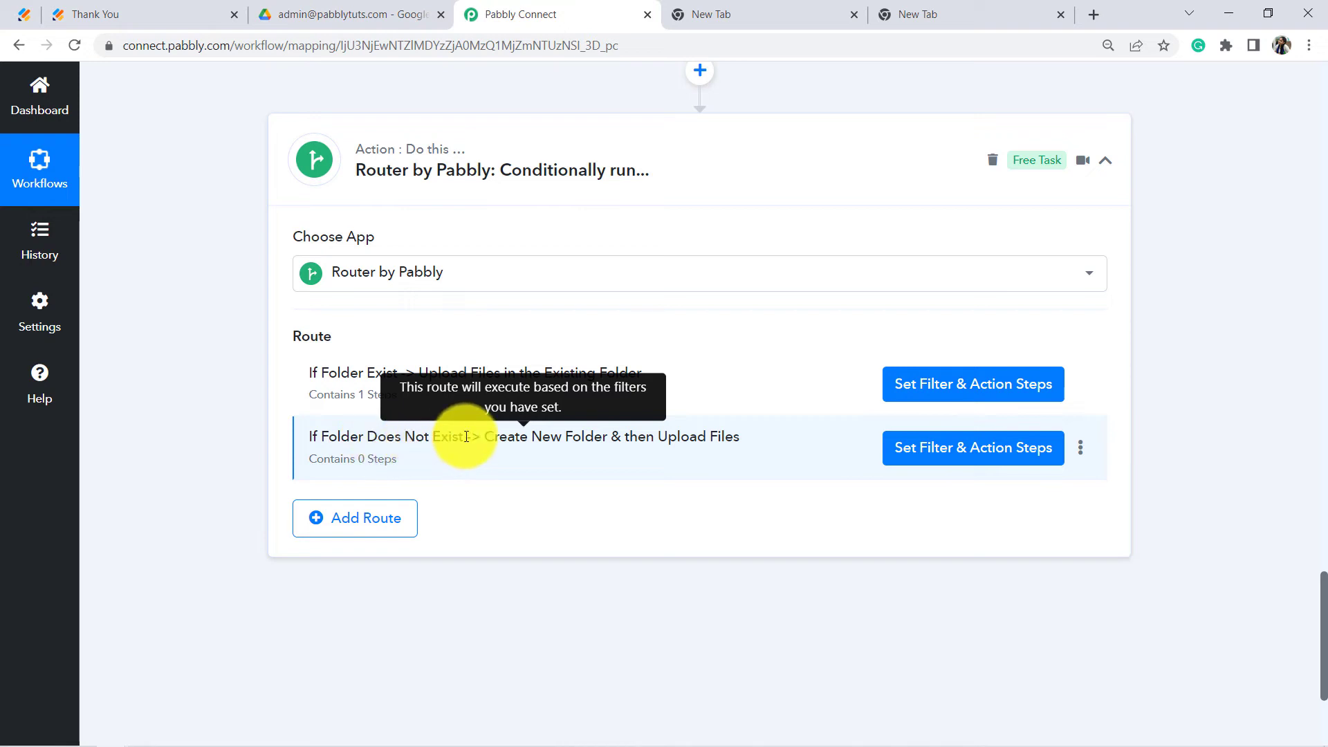
pyautogui.moveTo(543, 447); pyautogui.dragTo(692, 445)
pyautogui.click(701, 445)
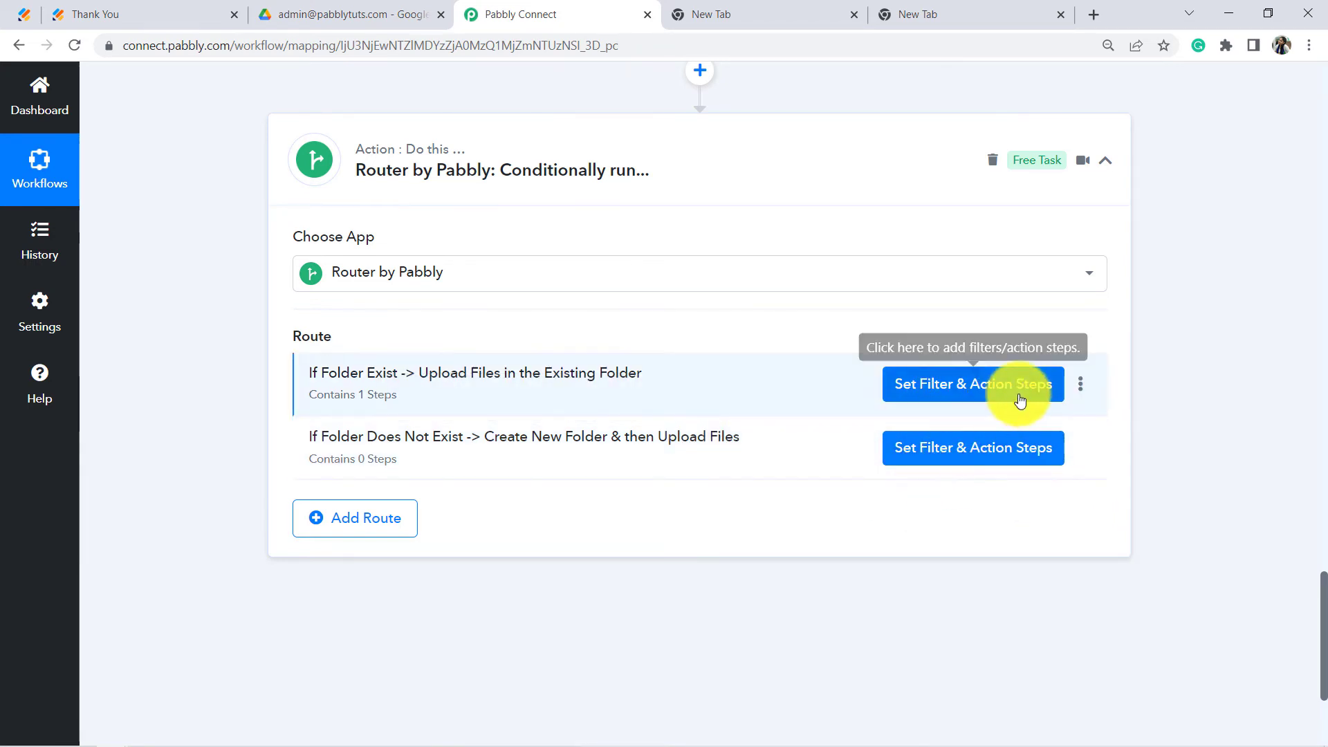
pyautogui.click(1081, 388)
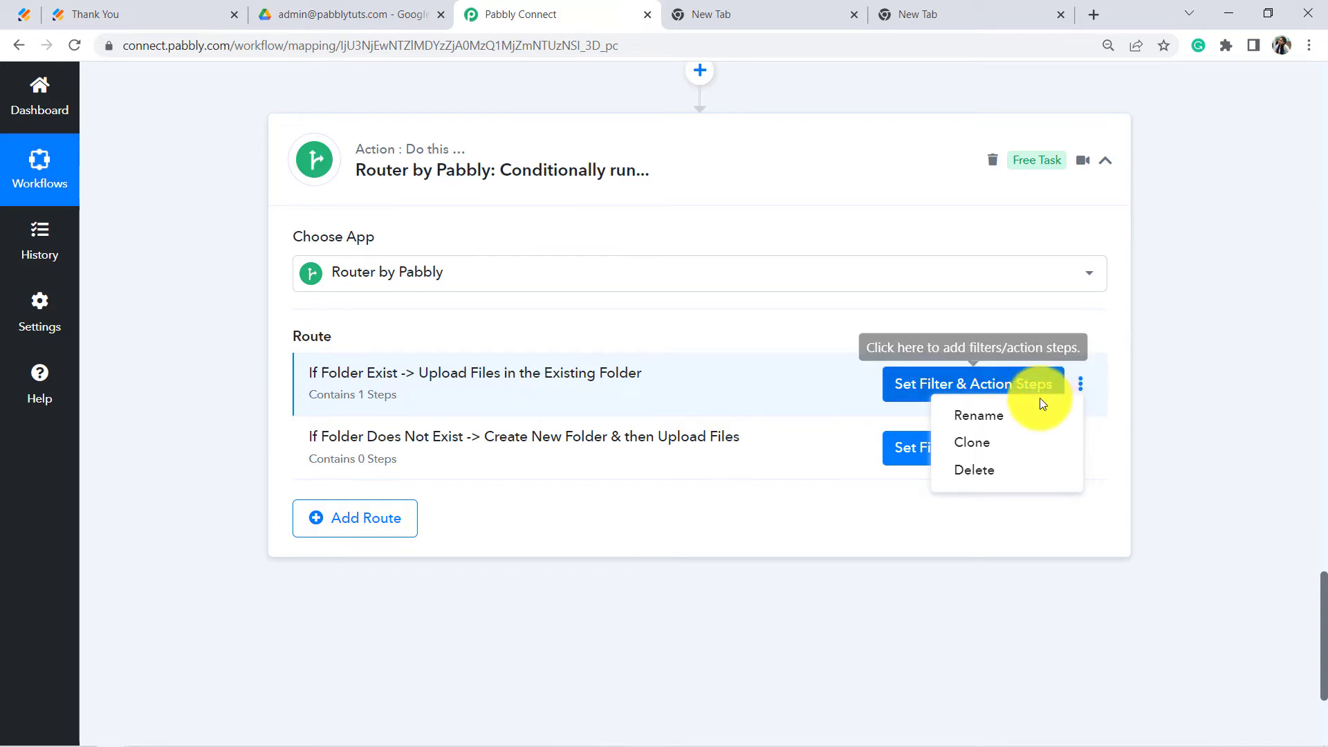
# Step: Clone the existing-folder route
pyautogui.click(971, 451)
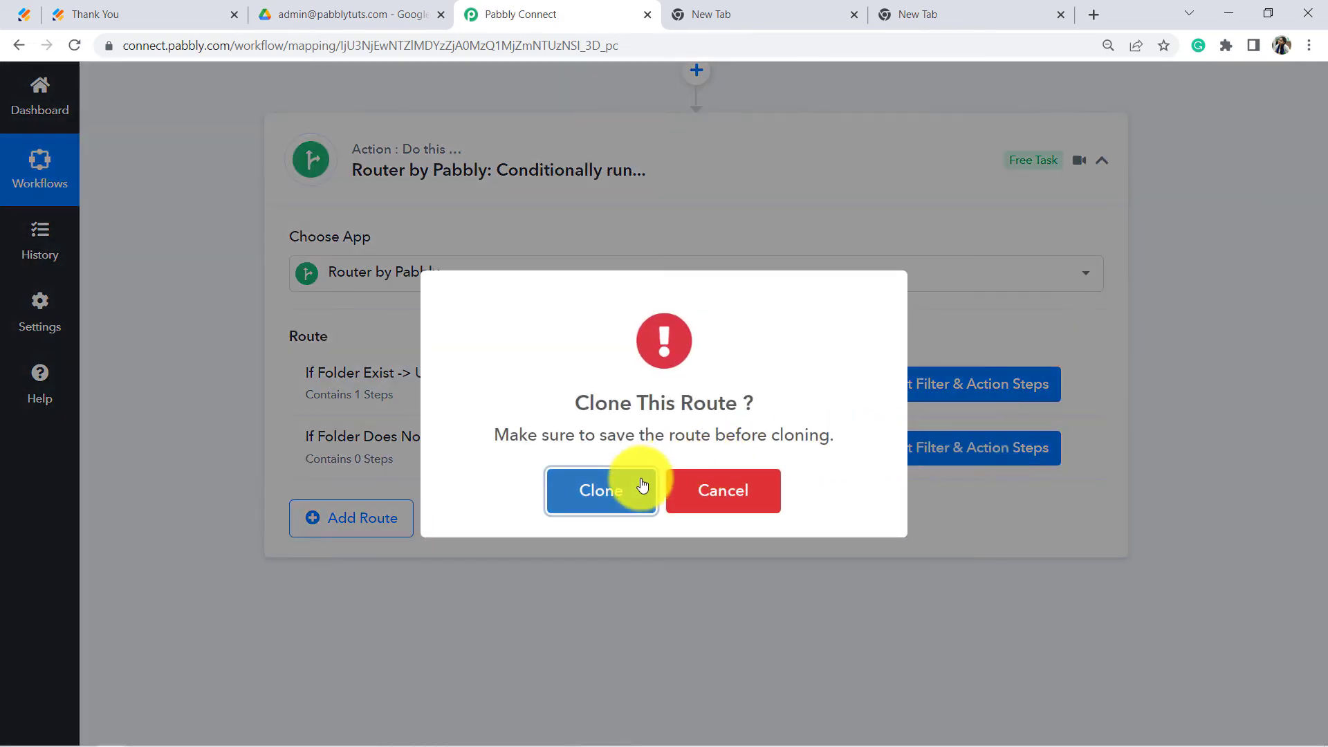
pyautogui.click(611, 489)
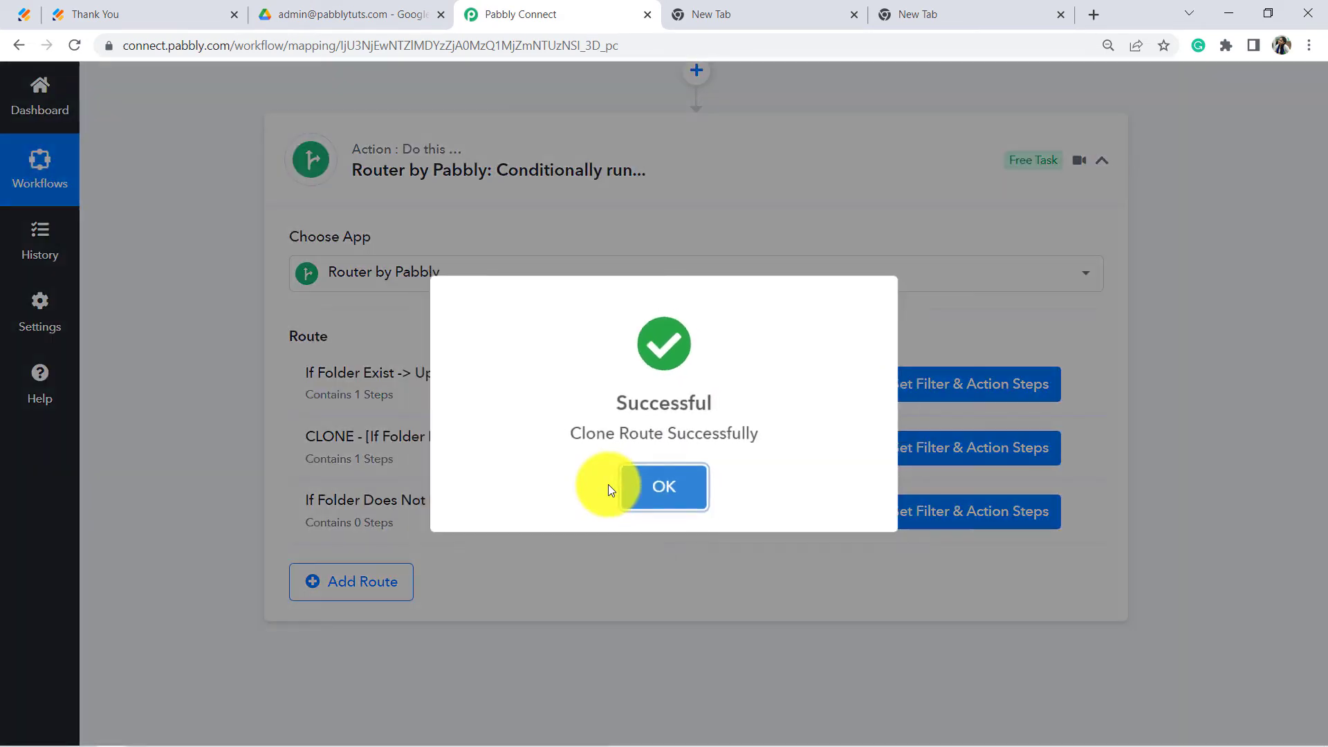
pyautogui.click(613, 490)
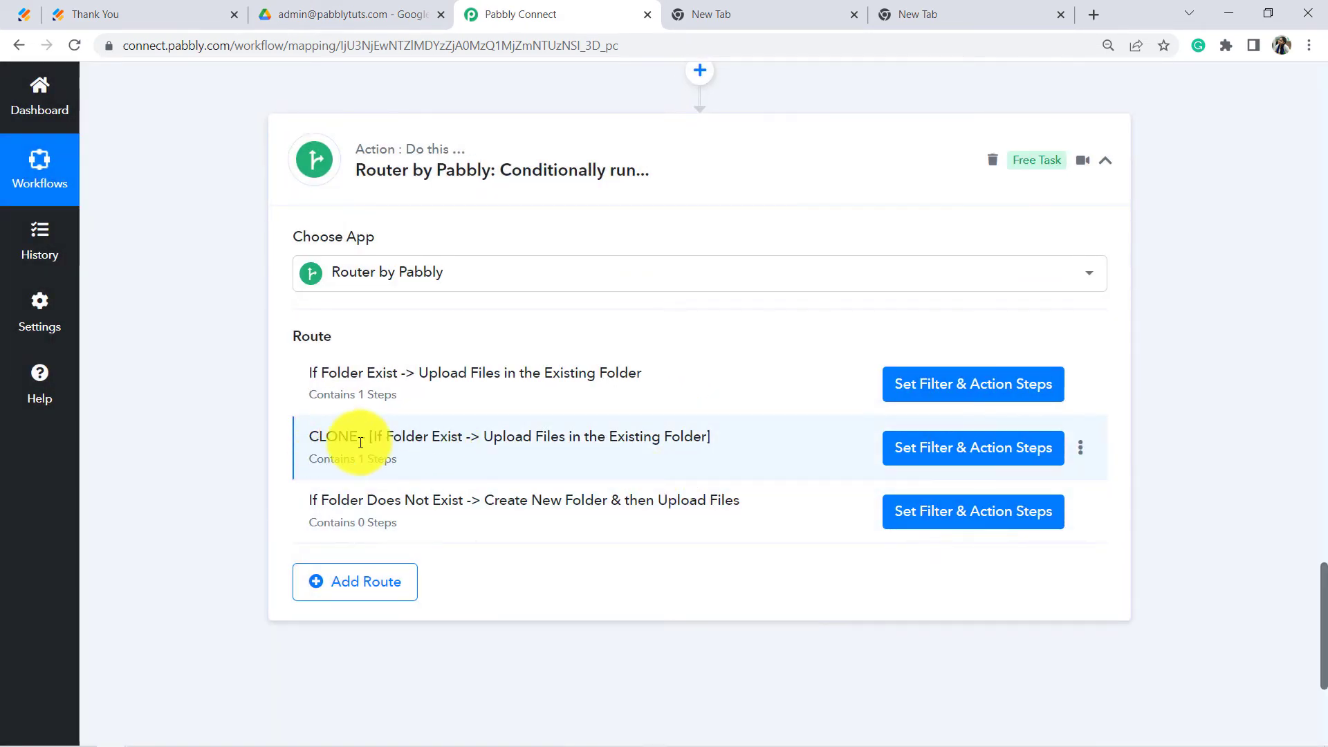
pyautogui.moveTo(338, 437); pyautogui.dragTo(679, 436)
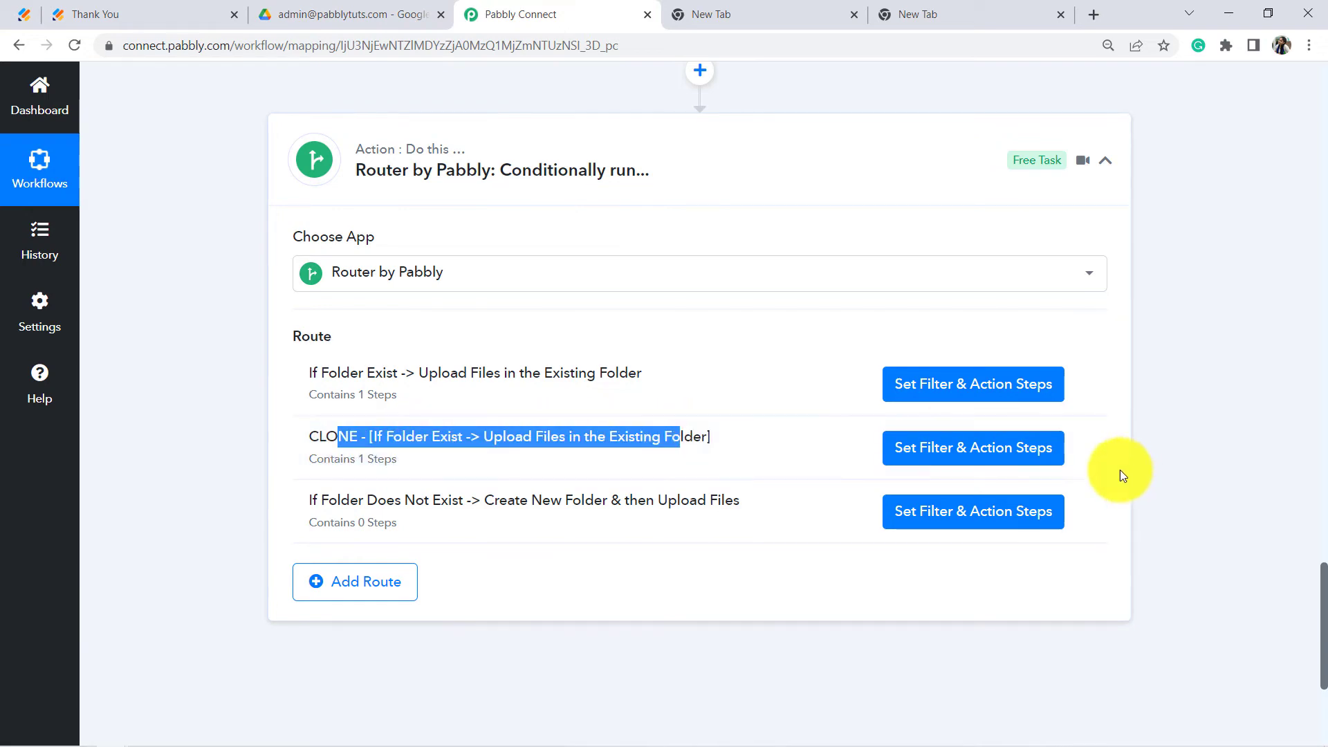
# Step: Delete the empty third route, If Folder Does Not Exist
pyautogui.click(1081, 511)
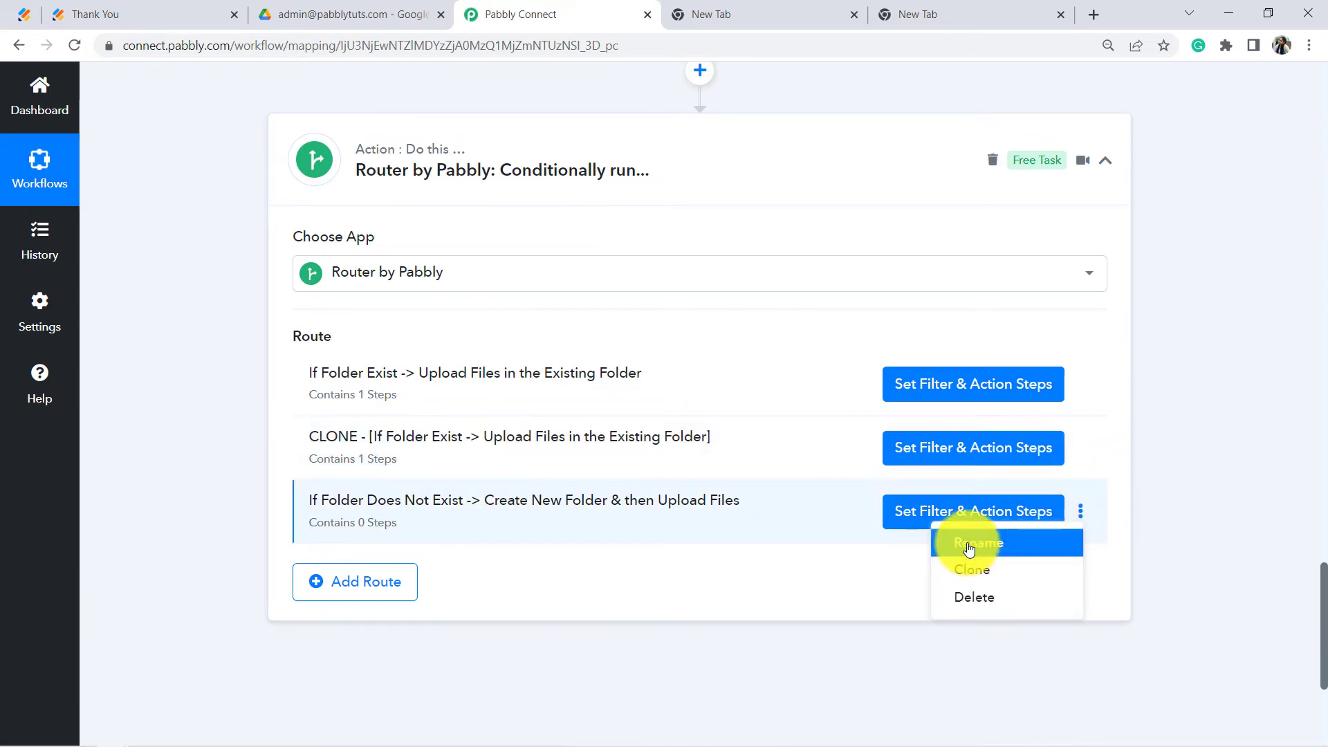
pyautogui.click(970, 543)
pyautogui.tripleClick(516, 426)
pyautogui.hotkey('ctrl', 'c')
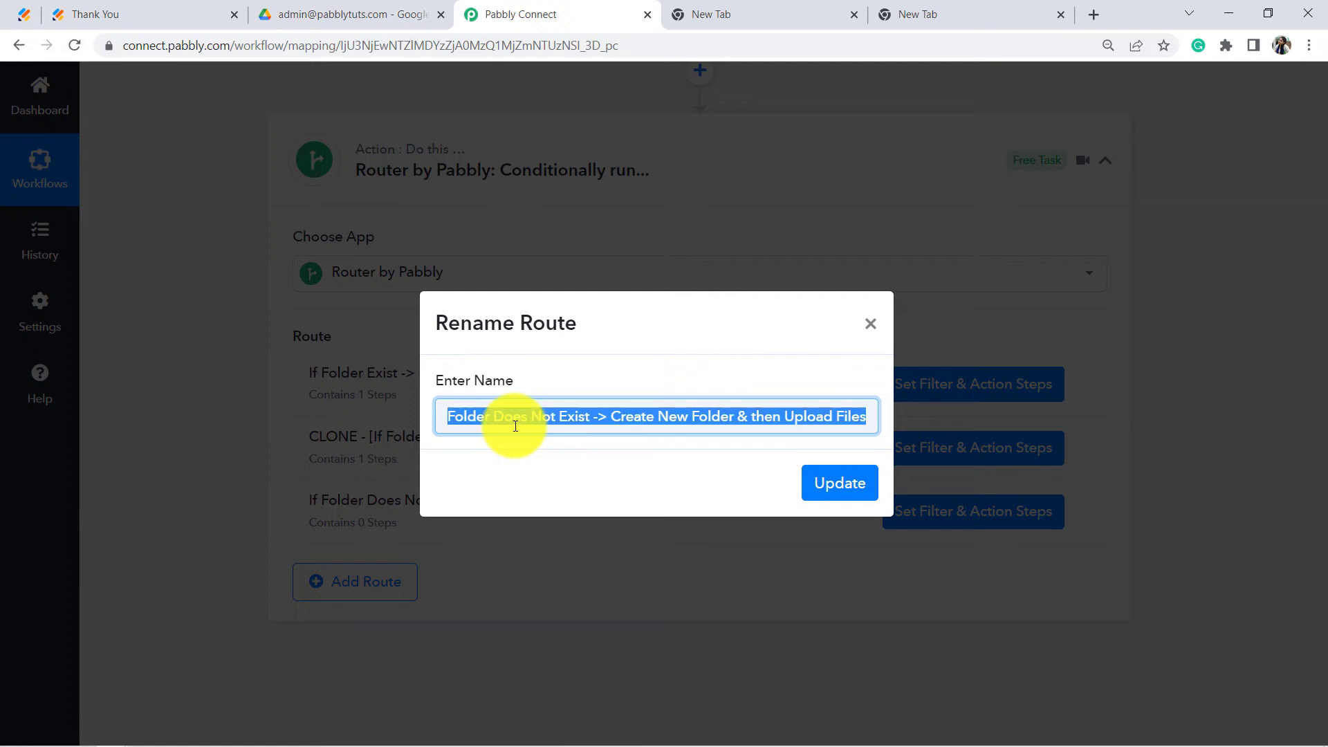
pyautogui.press('BackSpace')
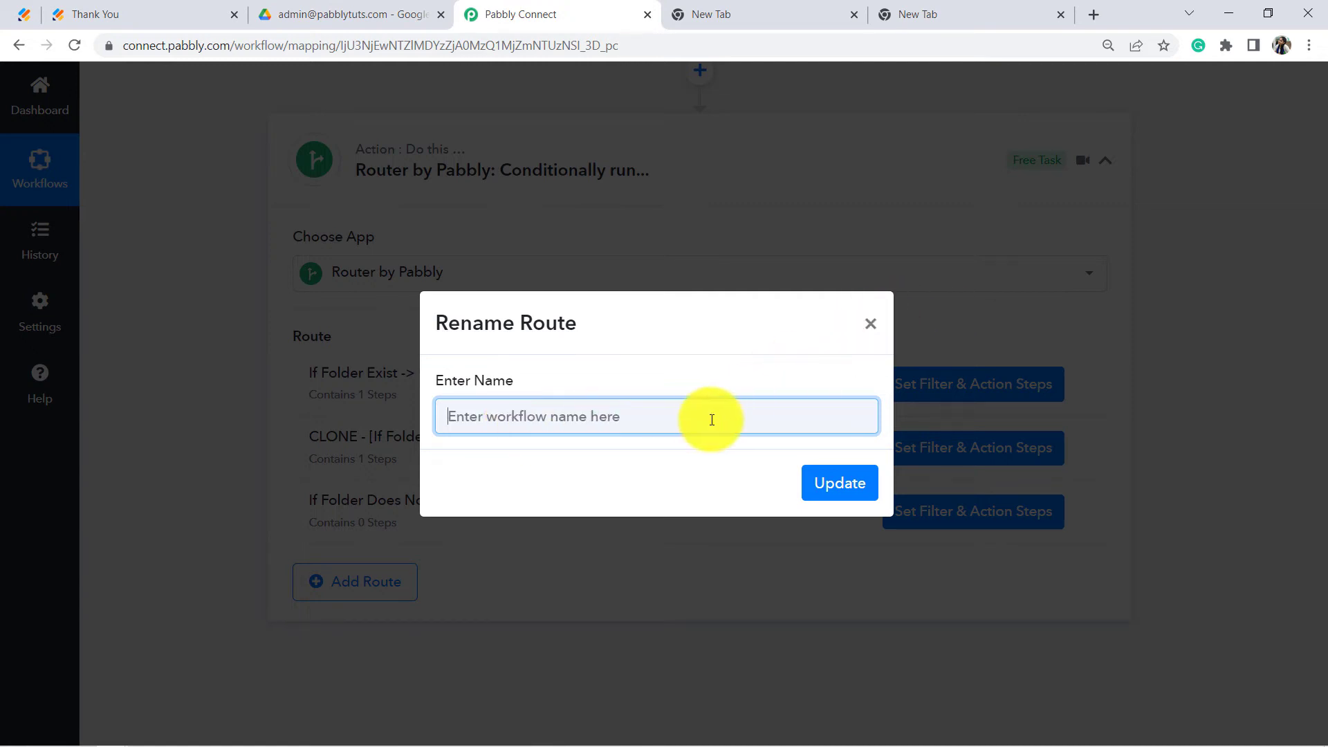
pyautogui.write('asd')
pyautogui.click(873, 330)
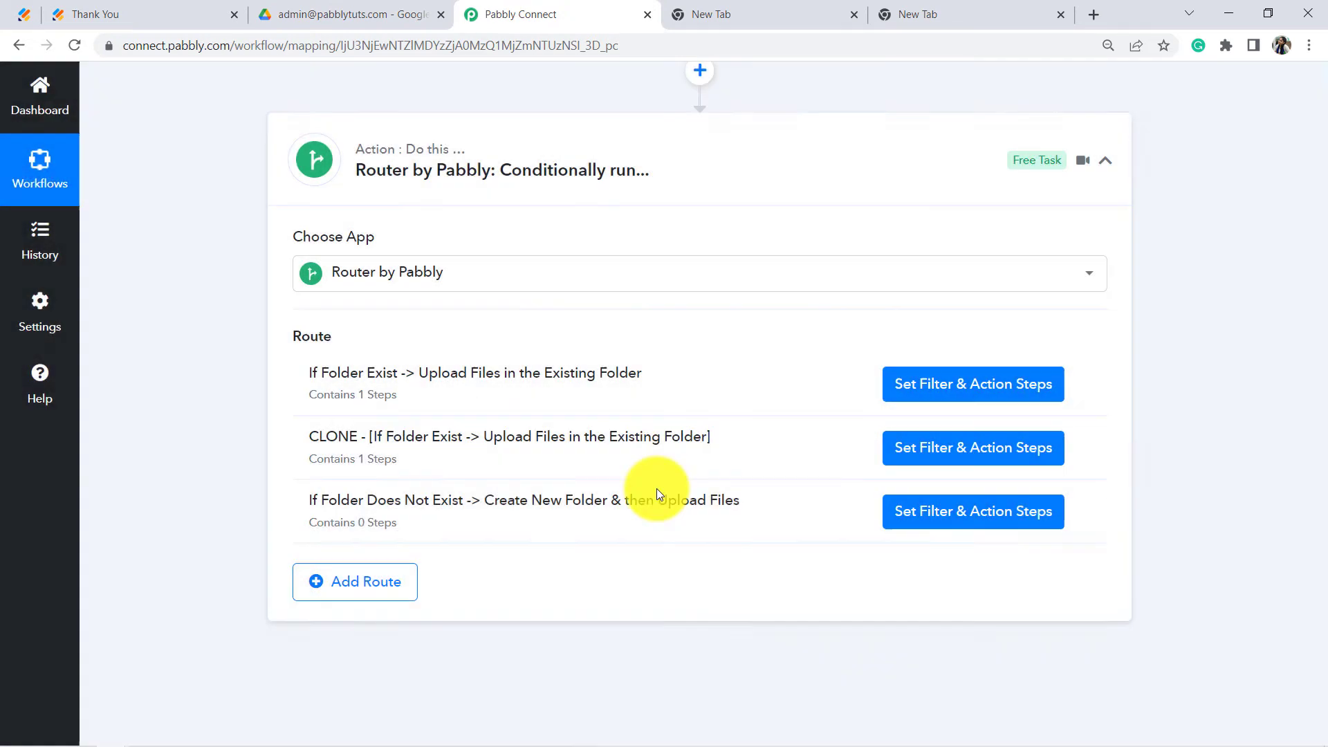
pyautogui.click(1081, 516)
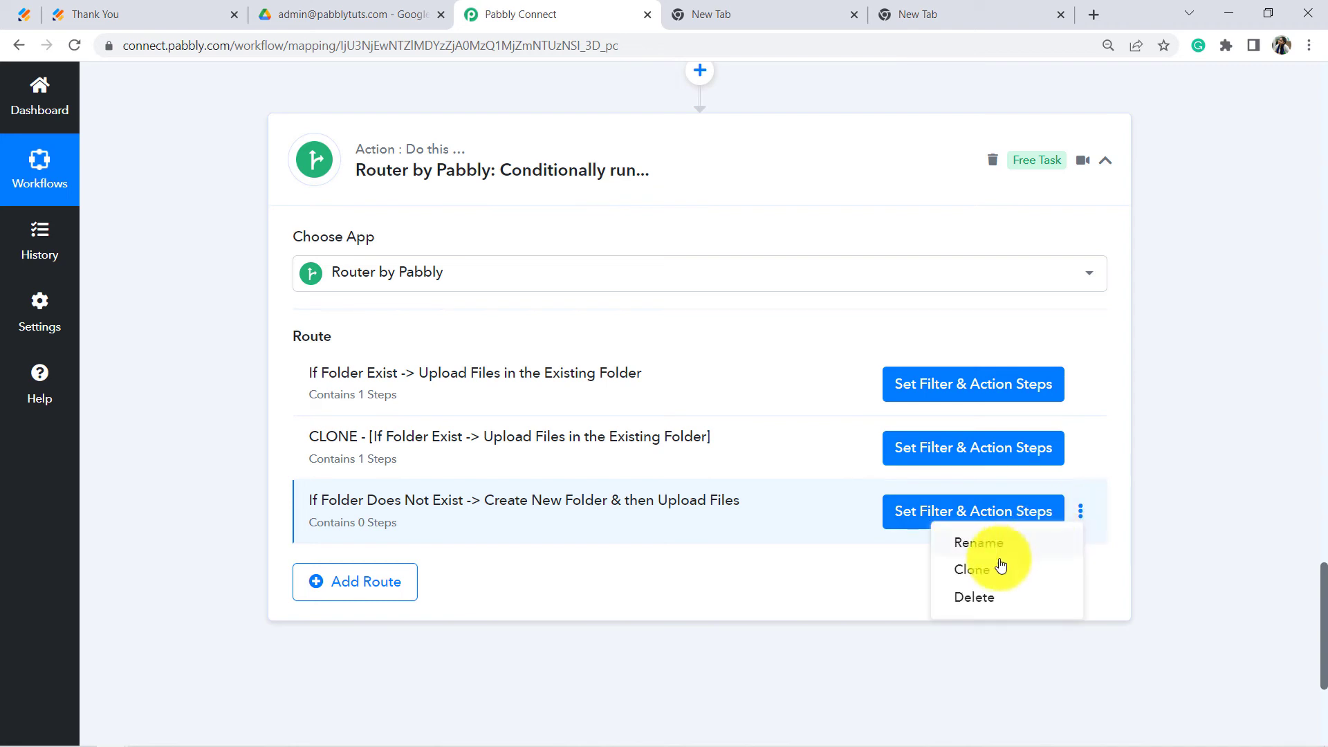
pyautogui.click(956, 599)
pyautogui.click(622, 503)
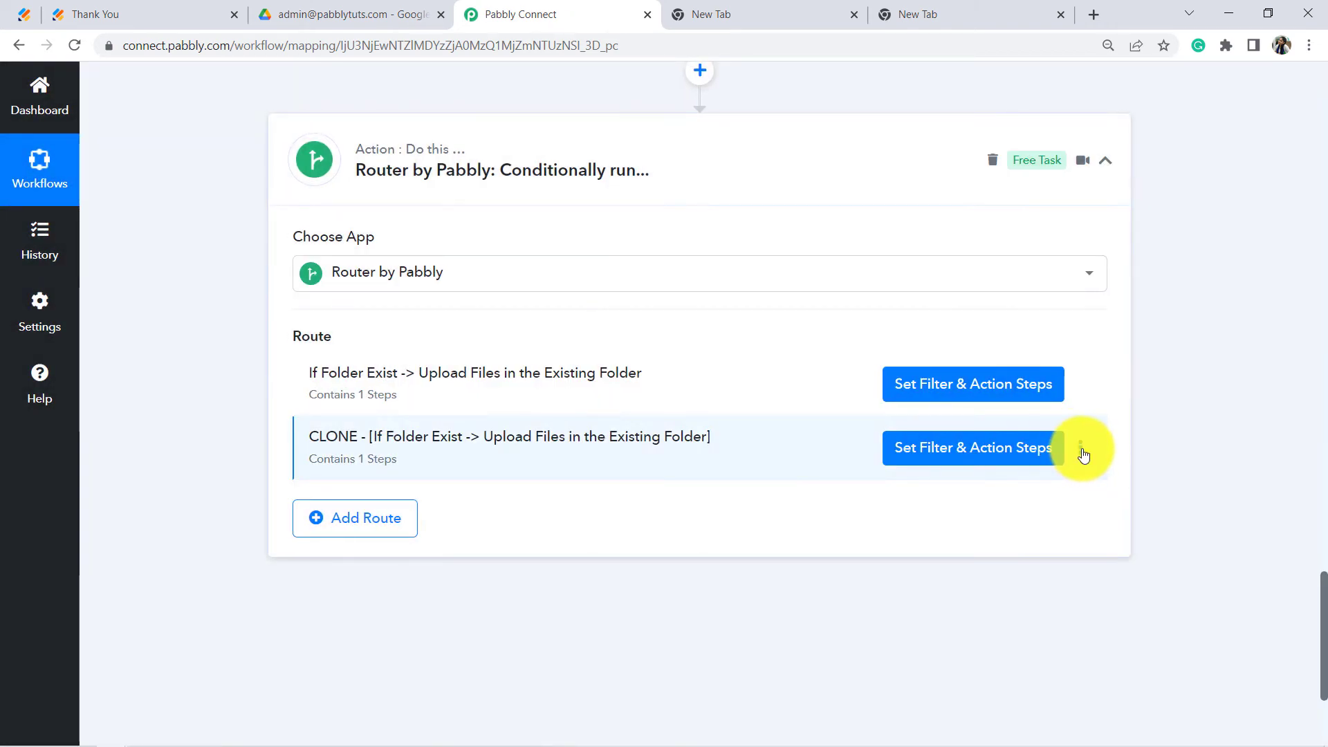
# Step: Rename the cloned route to the pasted If Folder Does Not Exist title
pyautogui.click(1083, 454)
pyautogui.click(975, 475)
pyautogui.tripleClick(579, 413)
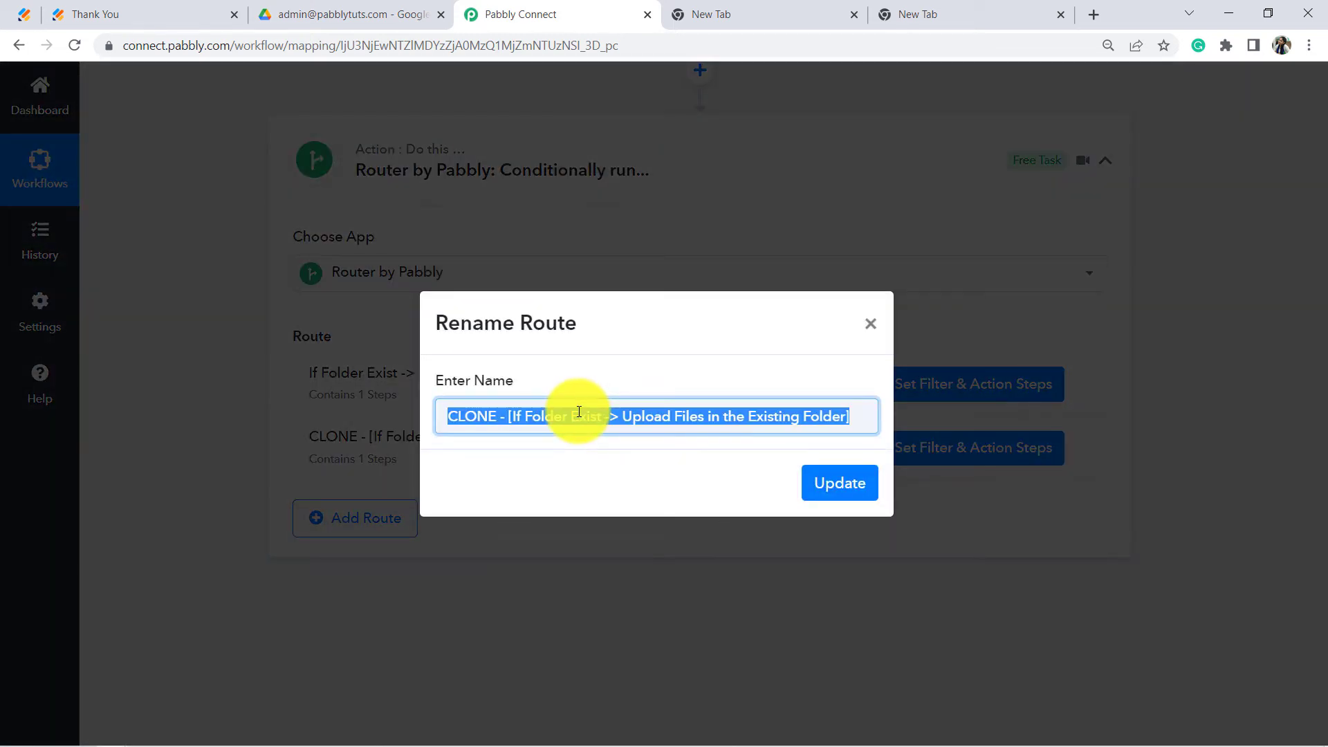
pyautogui.hotkey('ctrl', 'v')
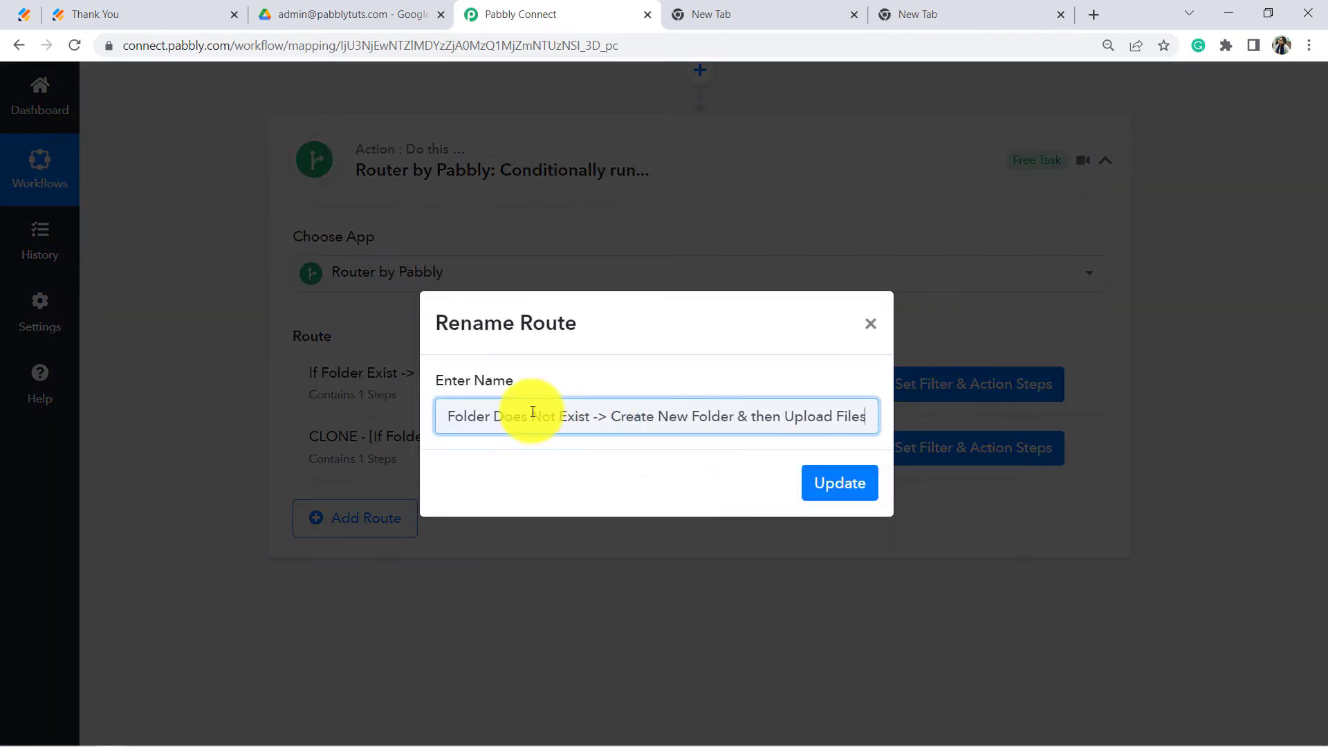
pyautogui.moveTo(455, 417); pyautogui.dragTo(531, 417)
pyautogui.moveTo(625, 417); pyautogui.dragTo(862, 421)
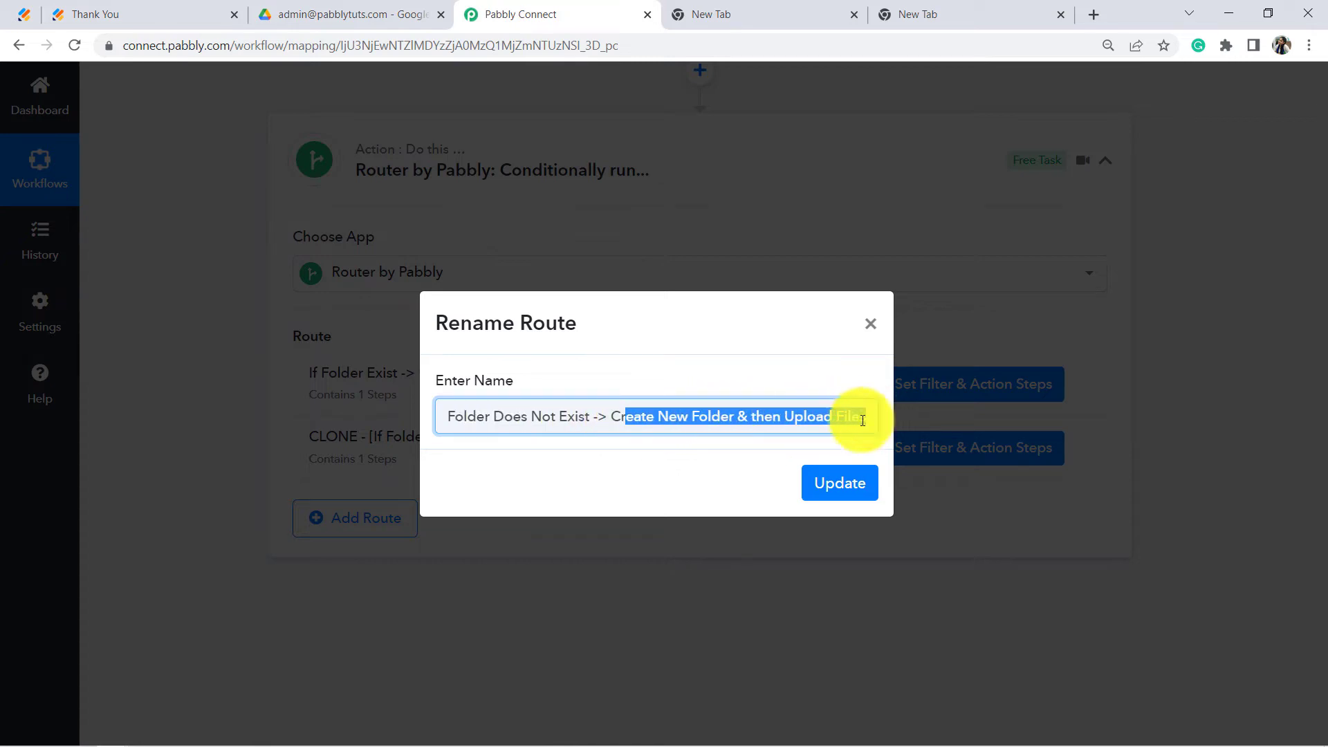
pyautogui.click(834, 484)
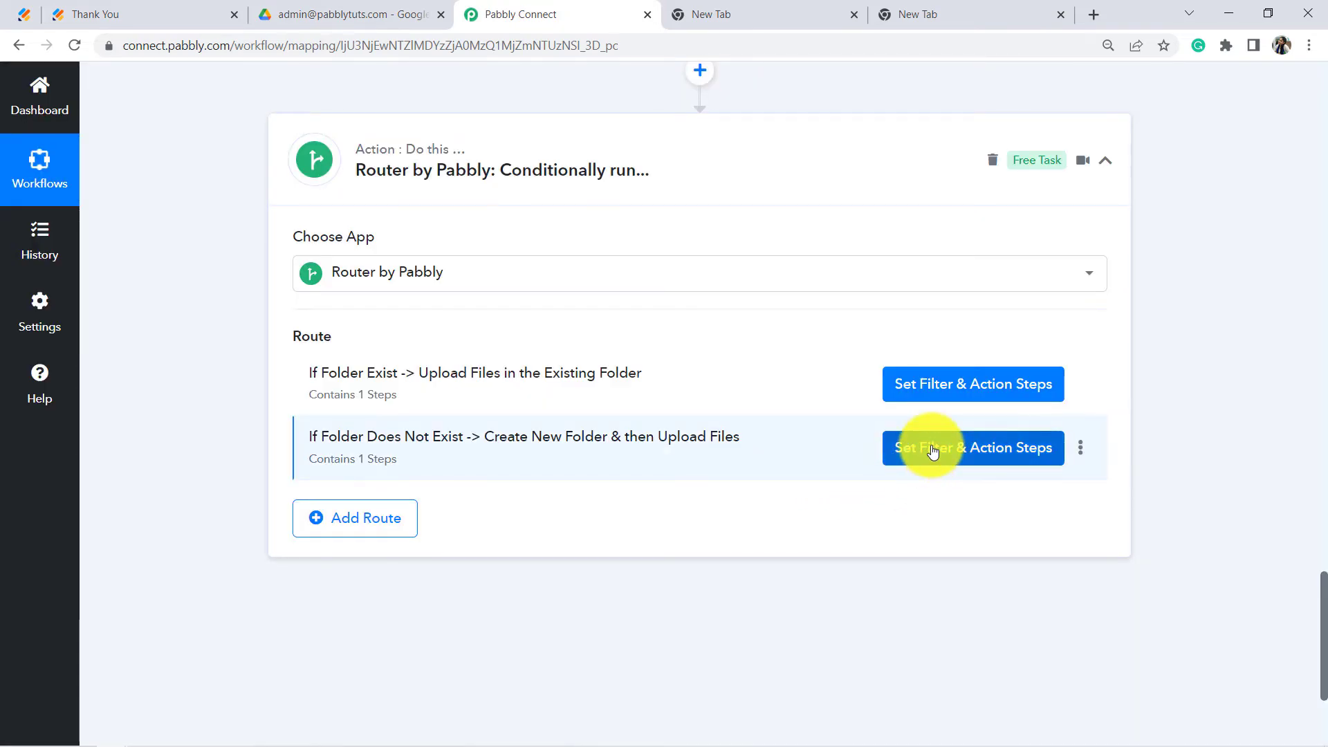
# Step: Point the new route's filter at the Google Drive Search Folder's Files 0 Id field
pyautogui.click(928, 447)
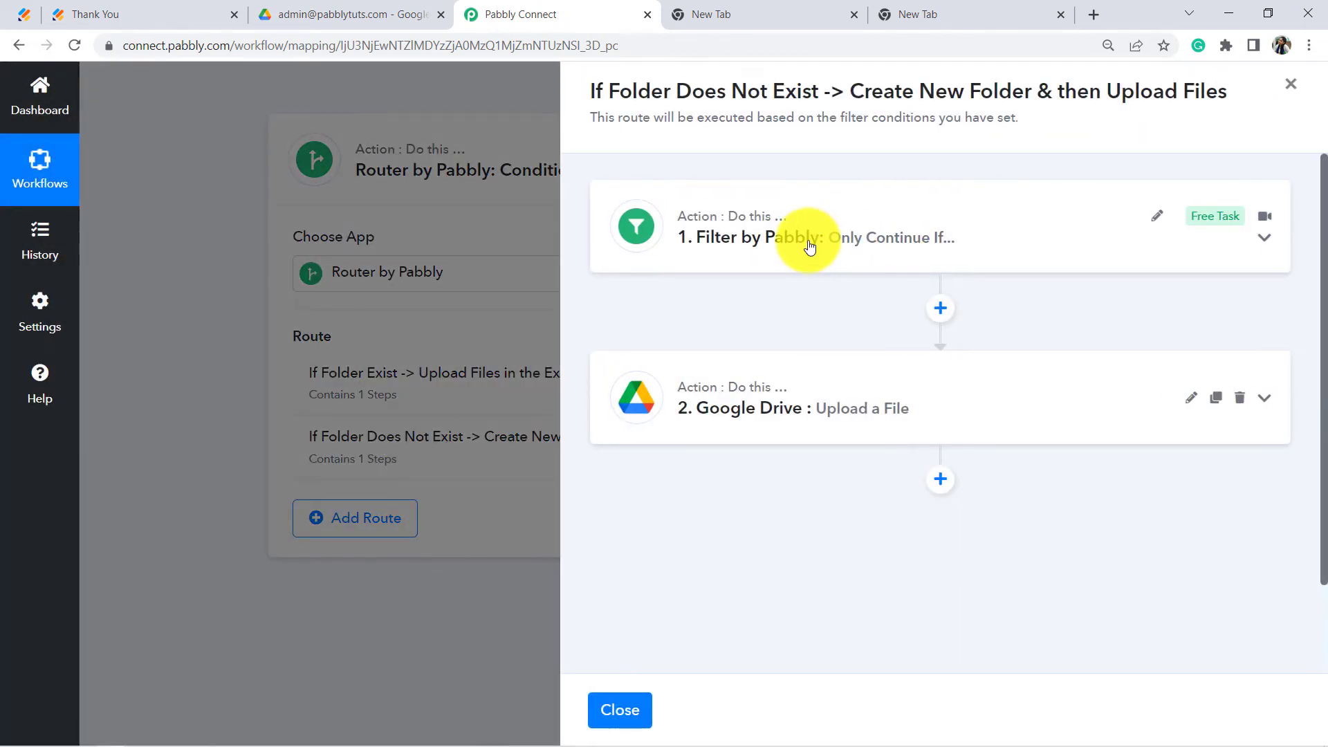
pyautogui.click(808, 240)
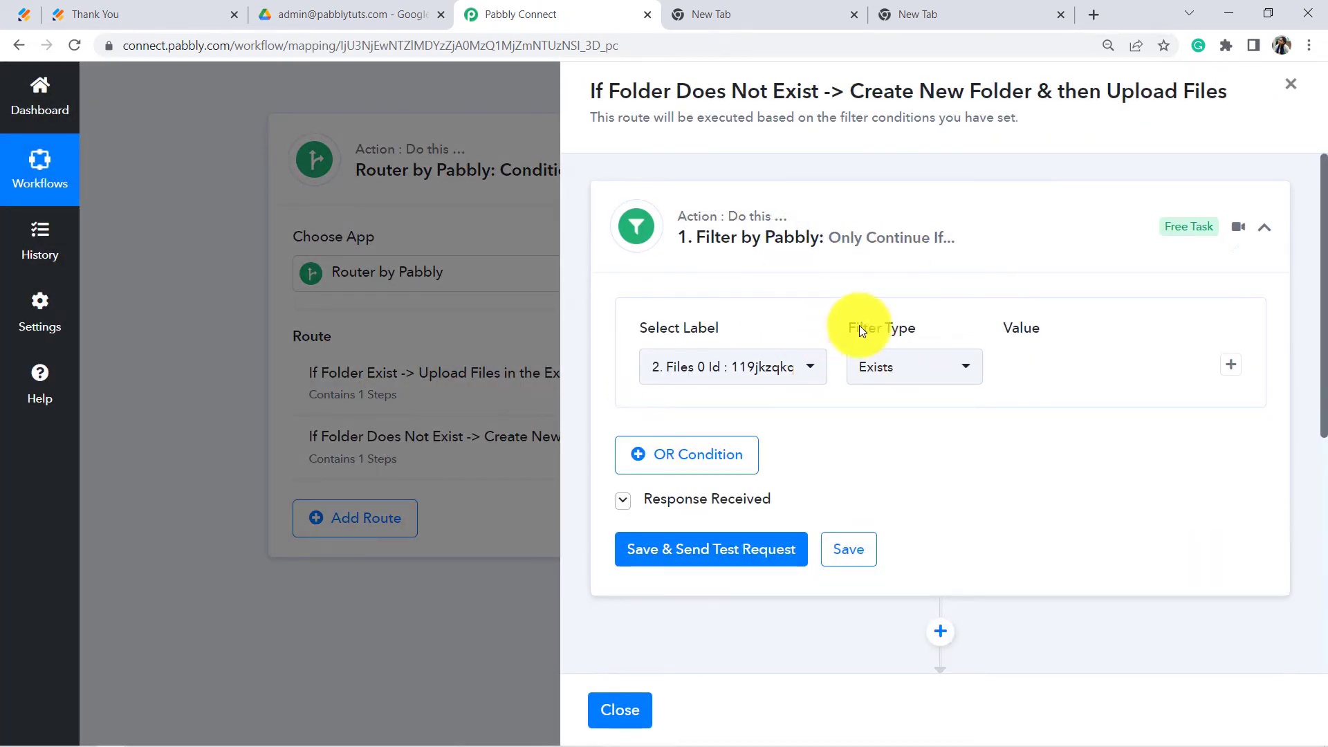
pyautogui.click(781, 373)
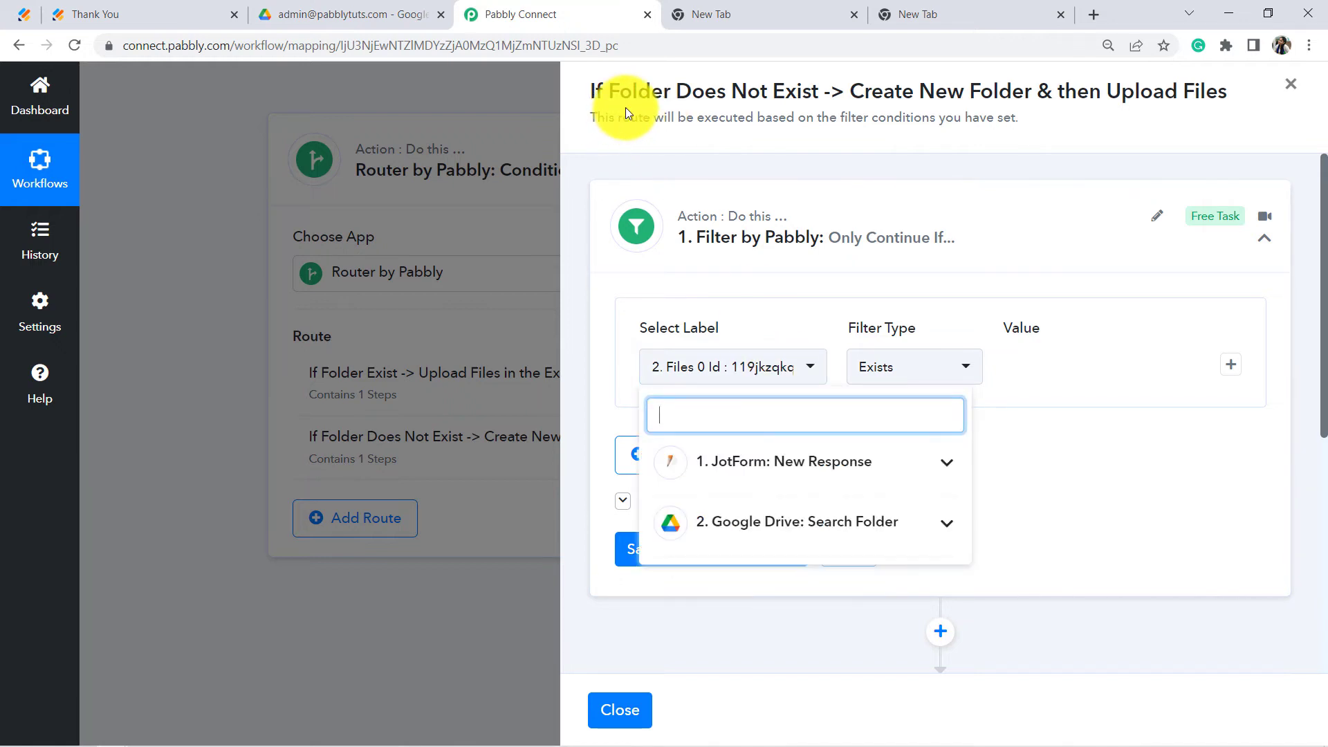
pyautogui.moveTo(631, 91); pyautogui.dragTo(772, 91)
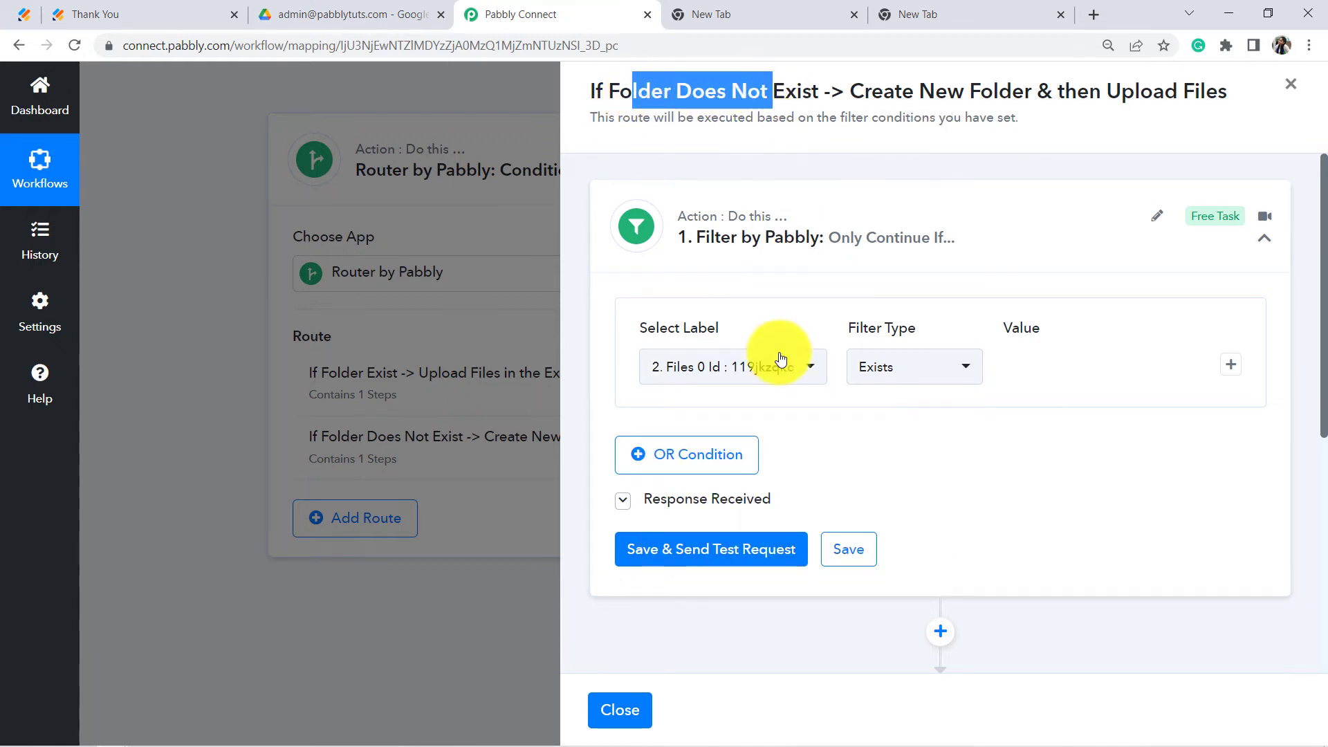
pyautogui.click(726, 370)
pyautogui.click(754, 460)
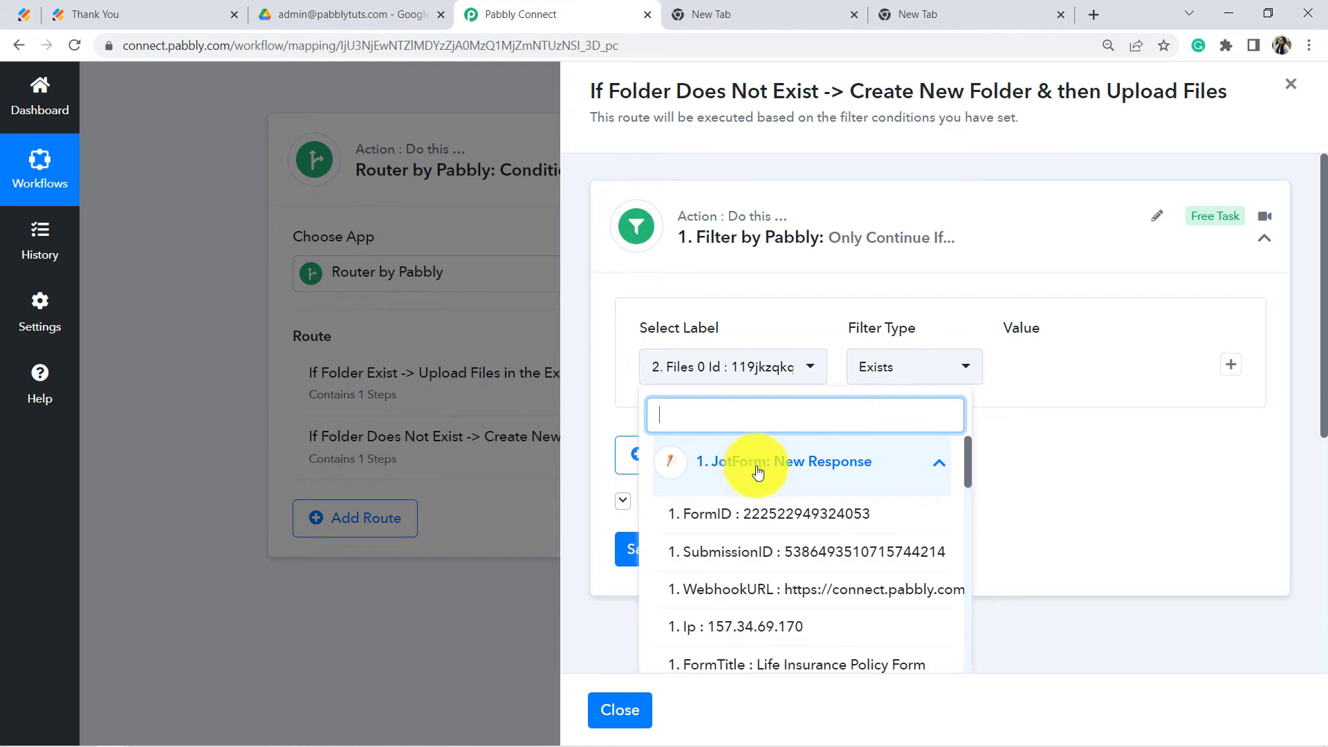
pyautogui.click(745, 464)
pyautogui.click(756, 527)
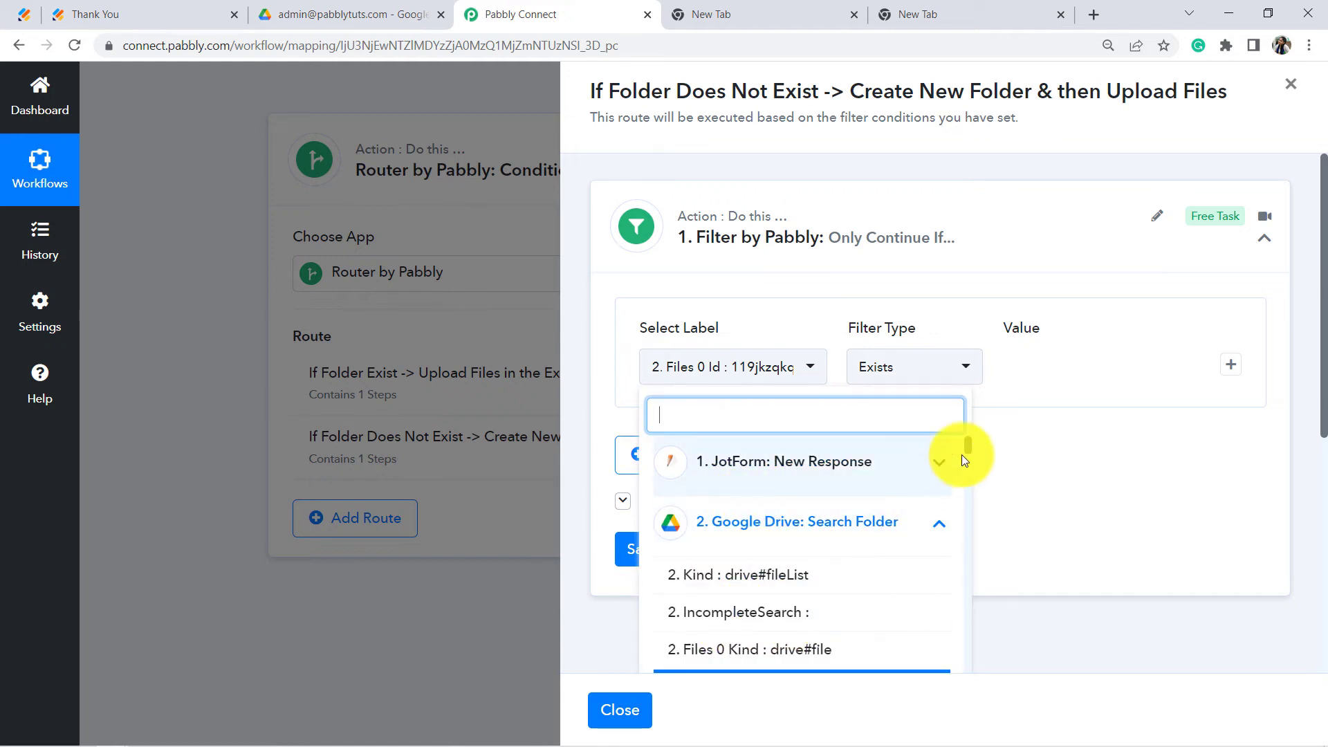
pyautogui.scroll(-2, 969, 443)
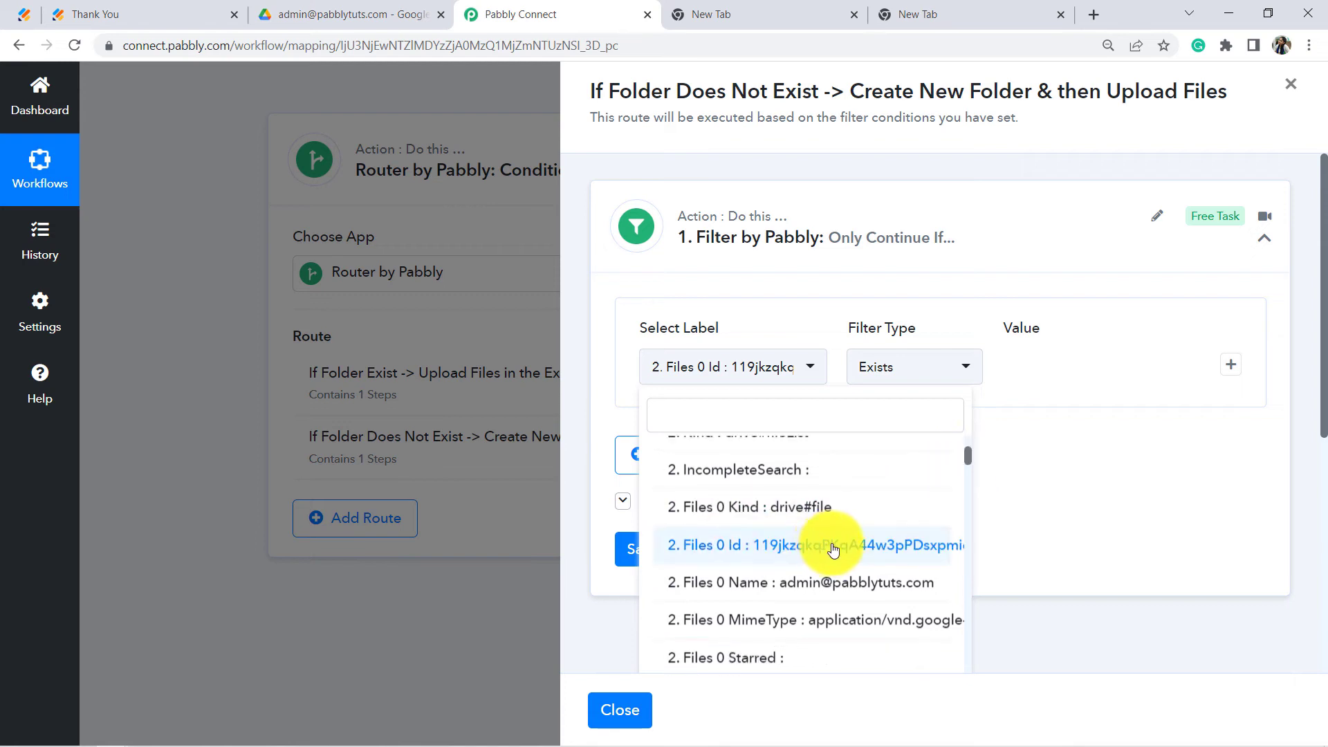
pyautogui.click(827, 549)
# Step: Set the filter type to 'Does not exist' and save with a test request
pyautogui.click(889, 377)
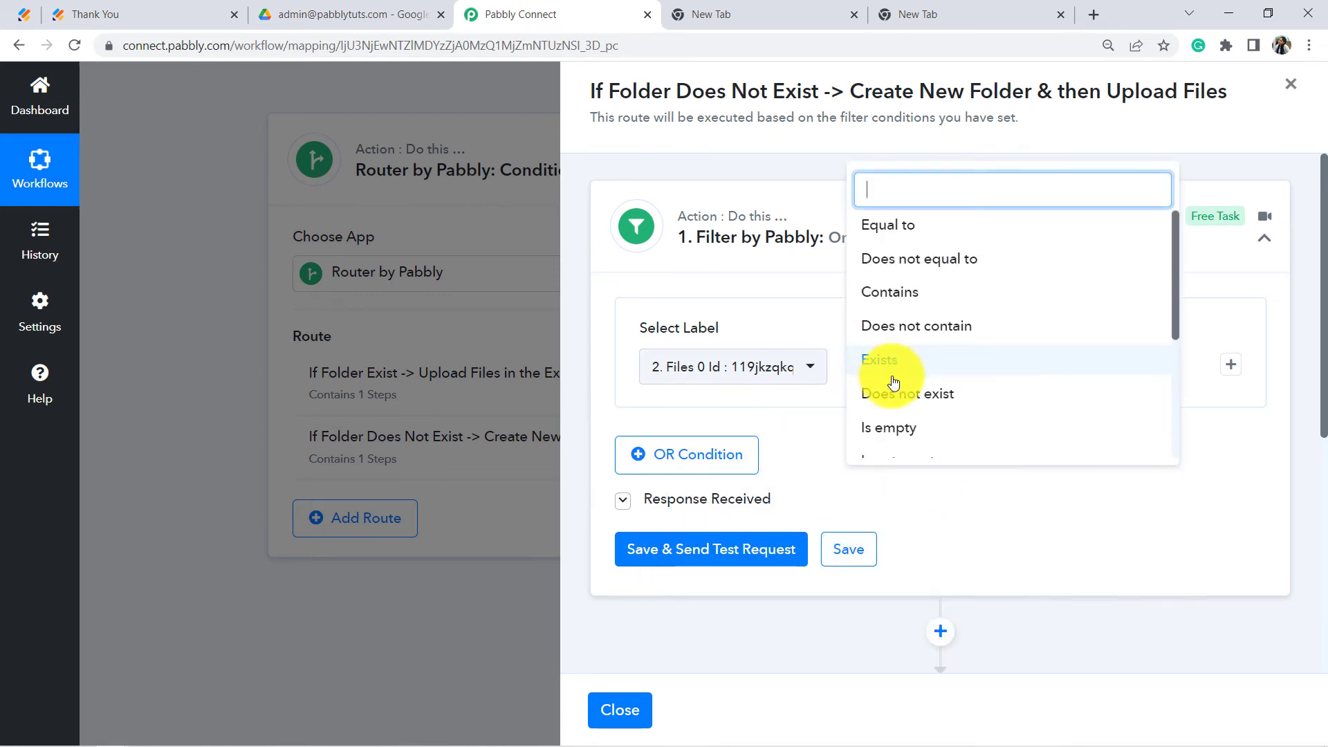
pyautogui.click(882, 393)
pyautogui.click(699, 550)
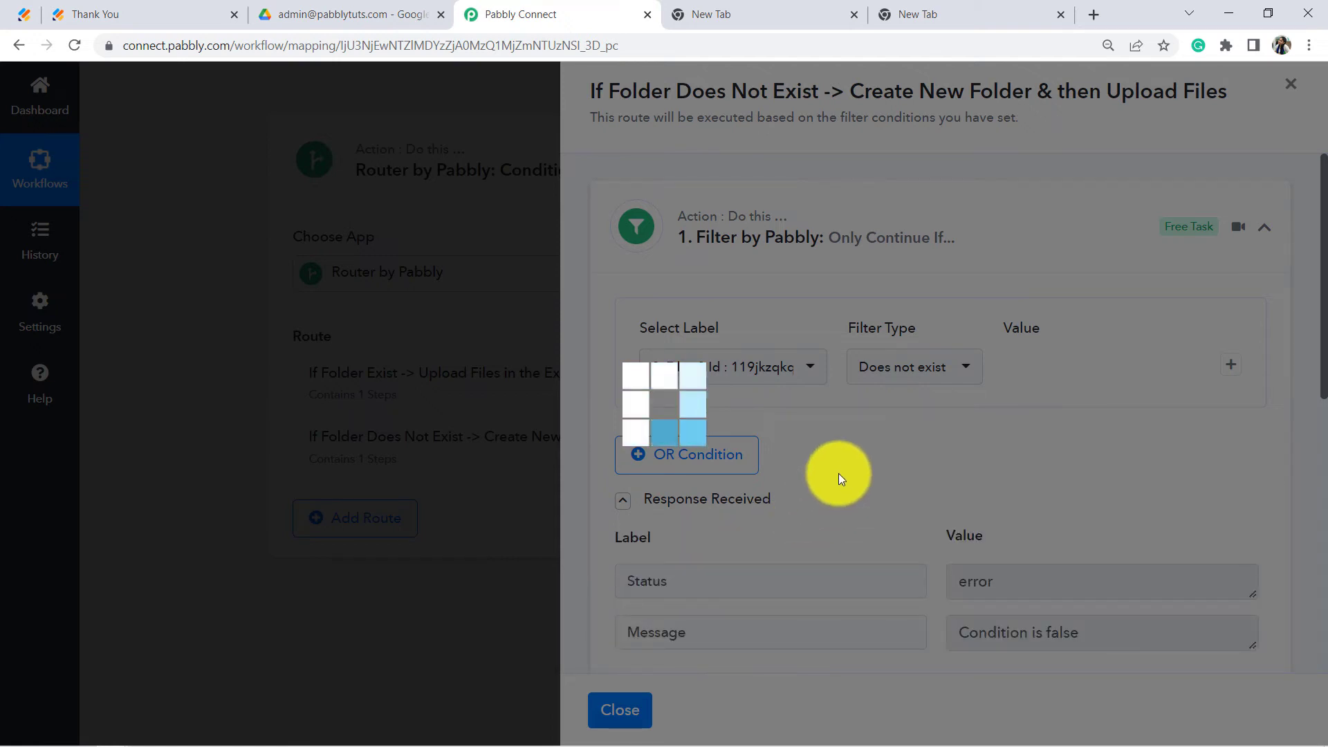
pyautogui.scroll(-2, 1010, 520)
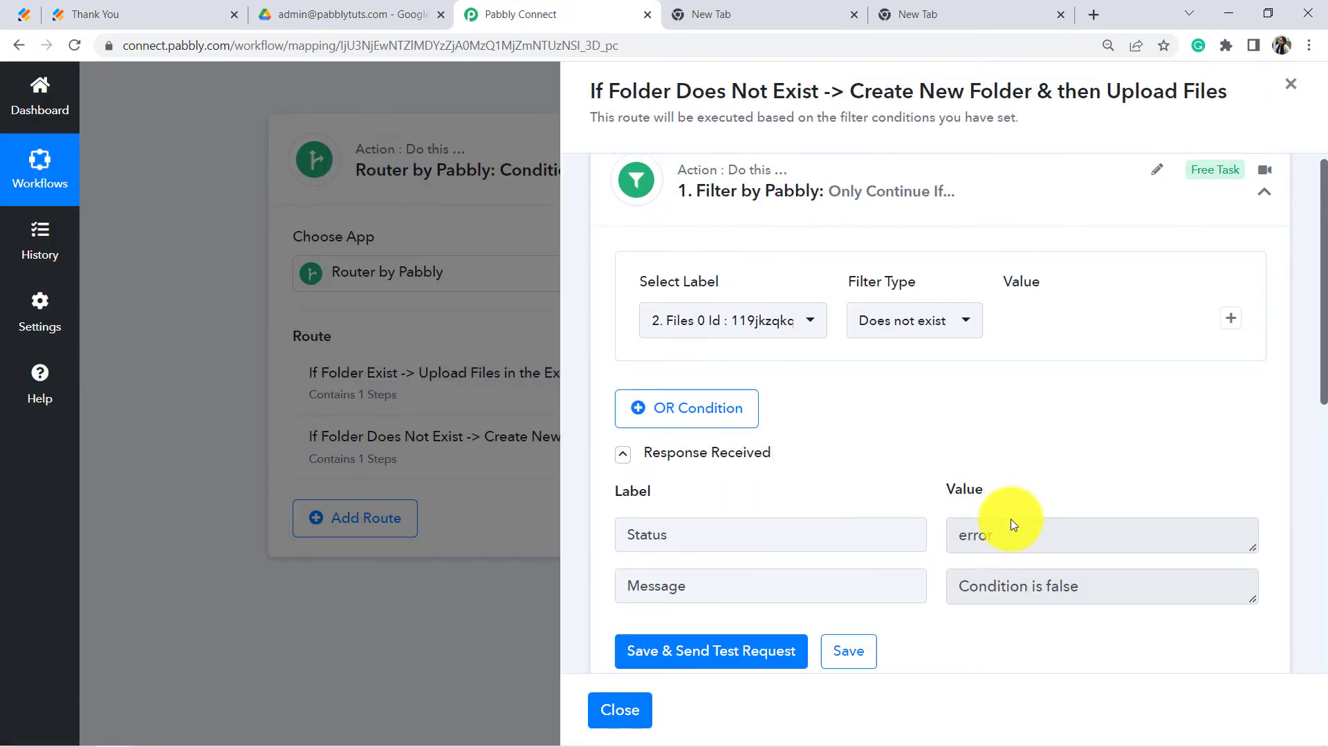
pyautogui.scroll(1, 1029, 516)
pyautogui.scroll(1, 968, 450)
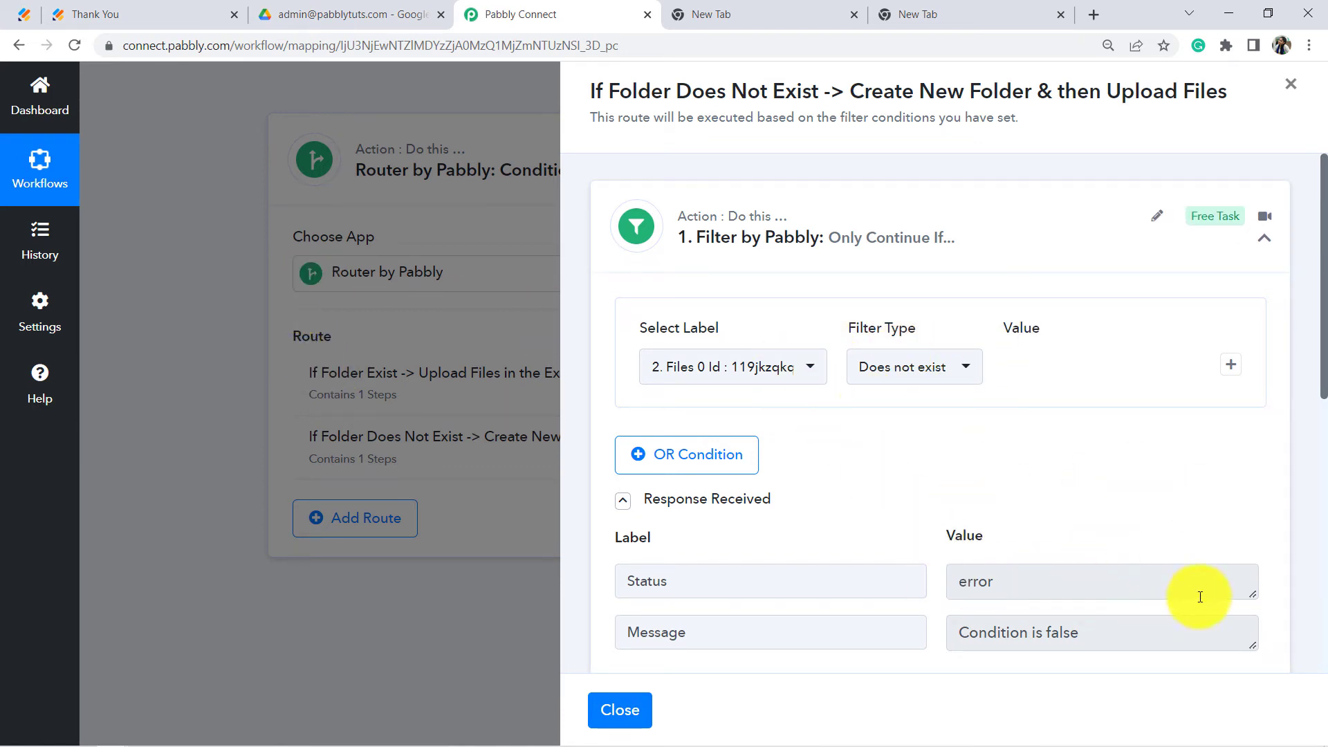
pyautogui.moveTo(1323, 354); pyautogui.dragTo(1316, 477)
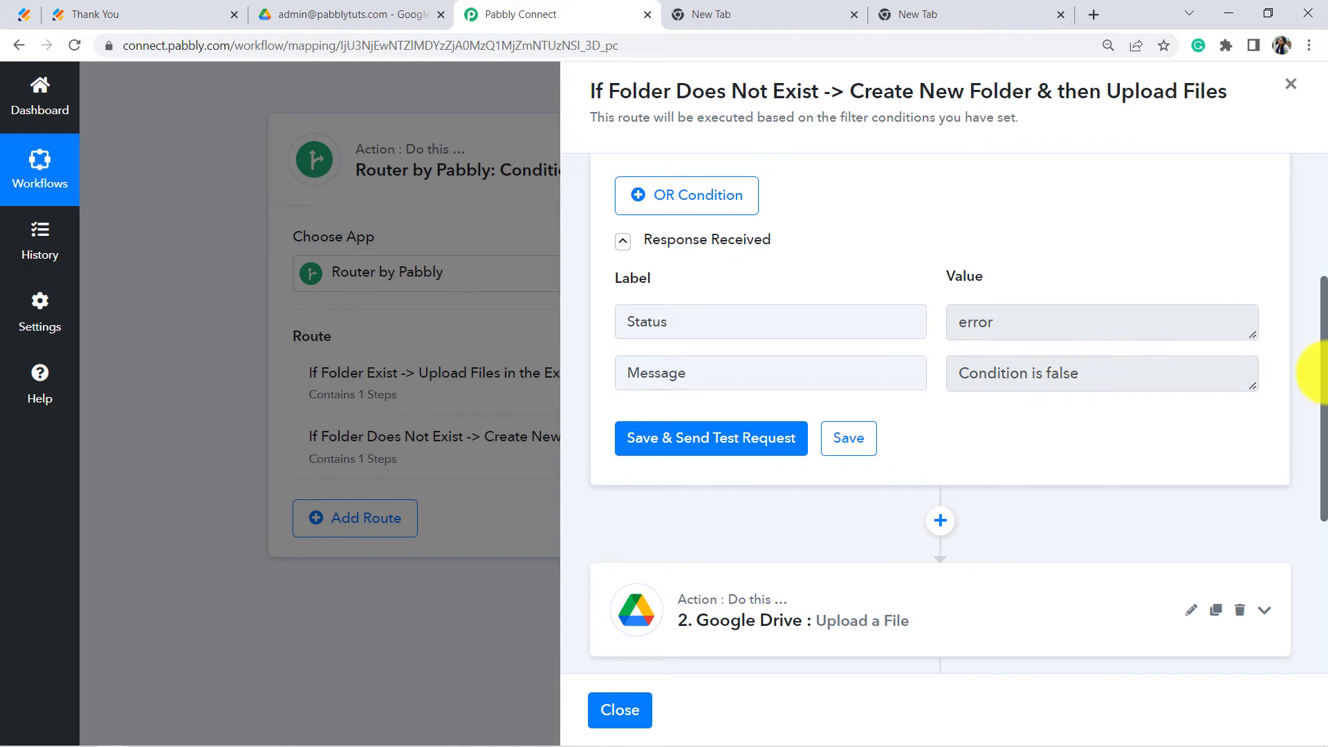
pyautogui.moveTo(1325, 388); pyautogui.dragTo(1321, 513)
pyautogui.scroll(2, 885, 393)
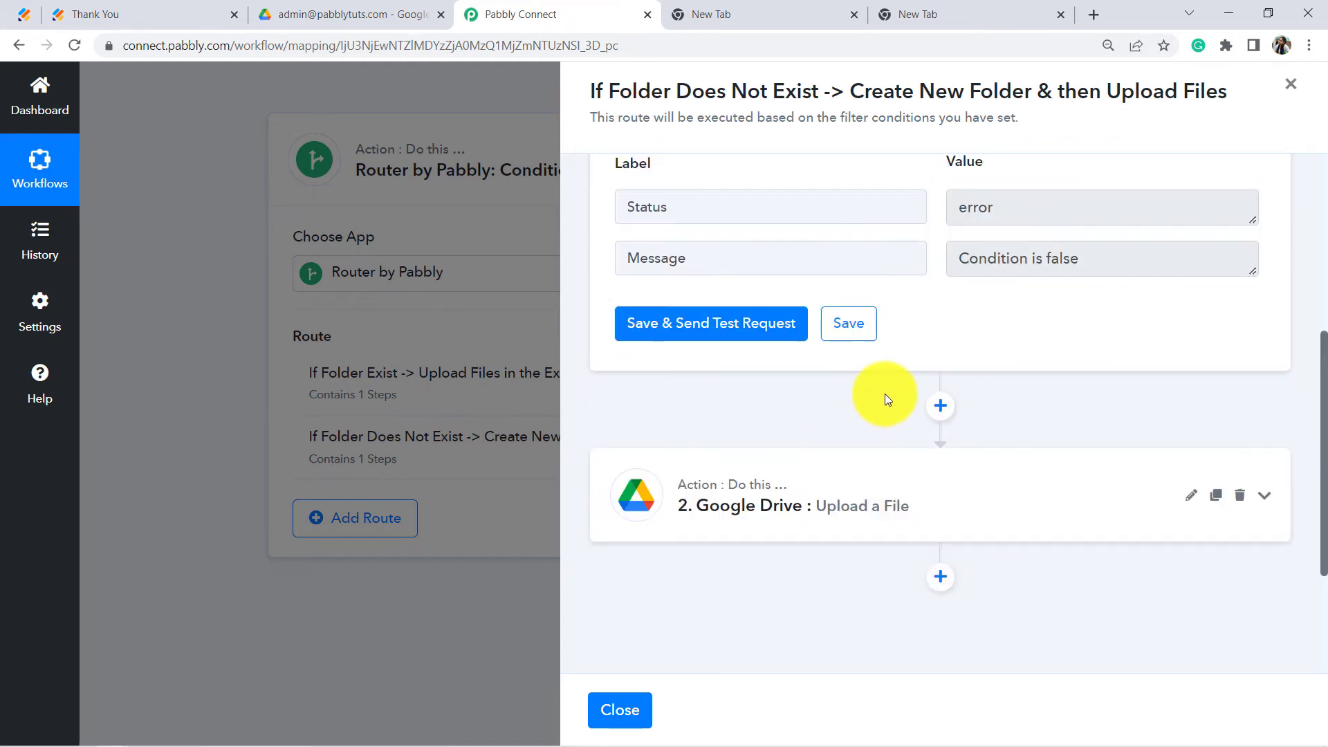
# Step: Add a Google Drive 'Create a Sub Folder' action after the filter
pyautogui.click(940, 406)
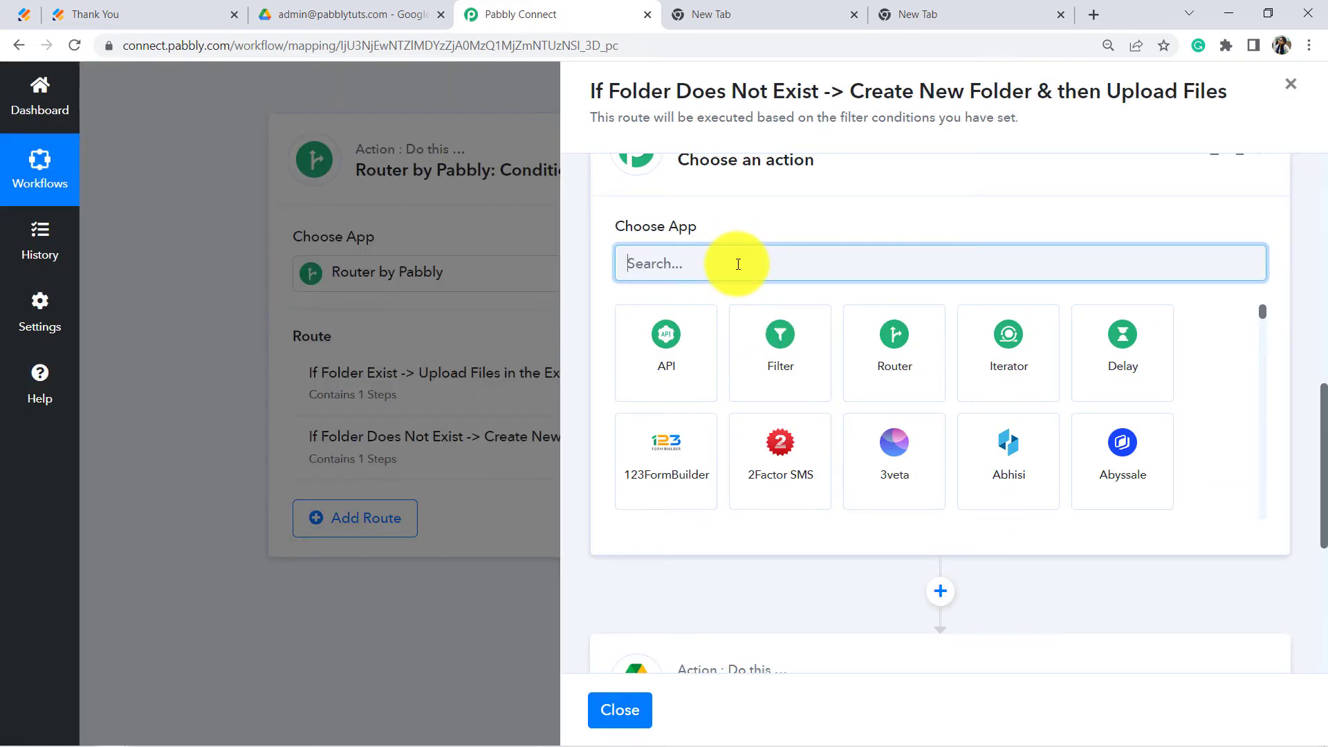
pyautogui.write('google ')
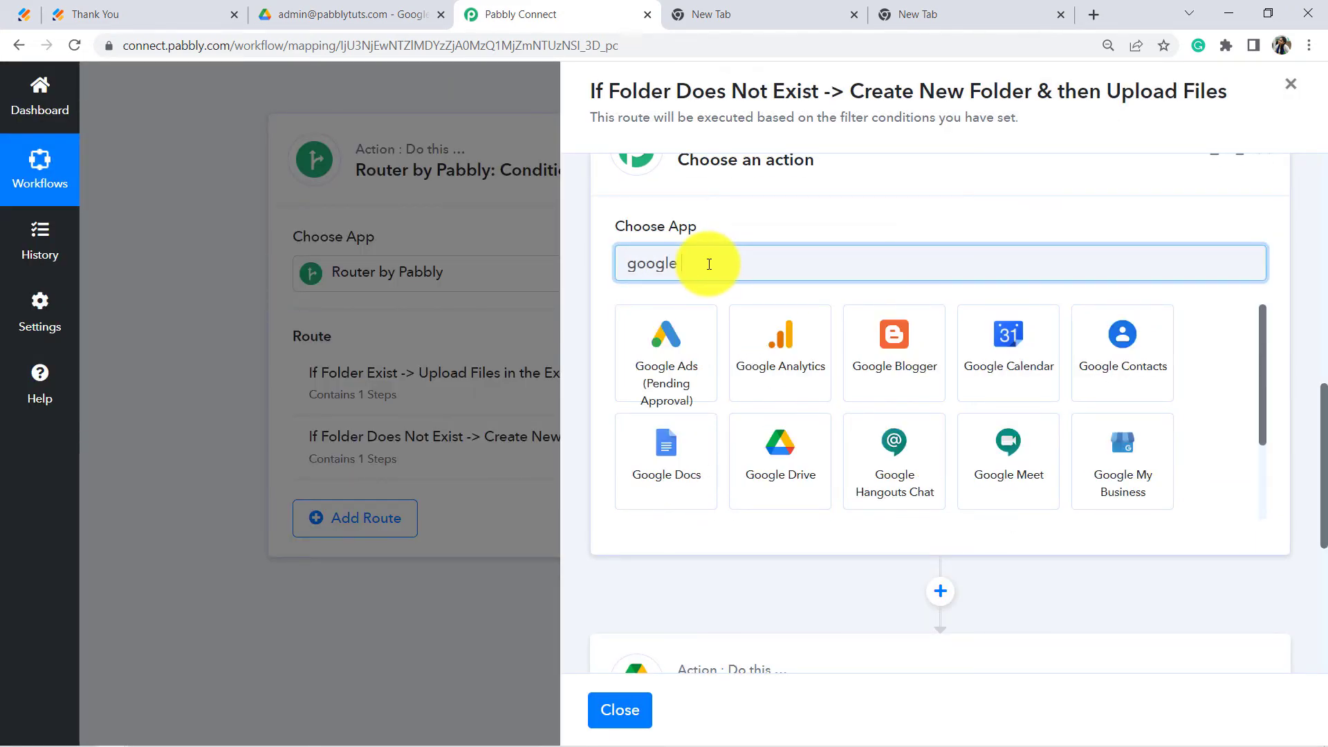
pyautogui.write('dr')
pyautogui.click(678, 364)
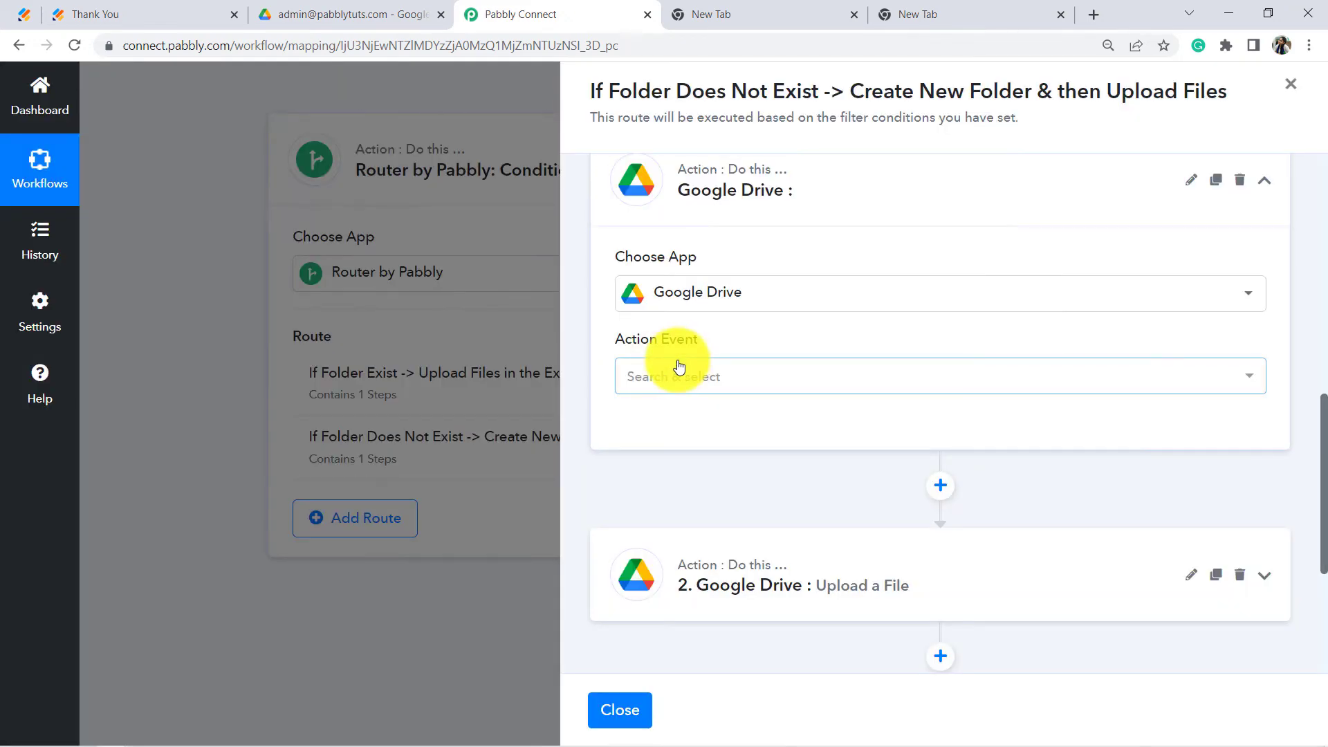
pyautogui.click(676, 369)
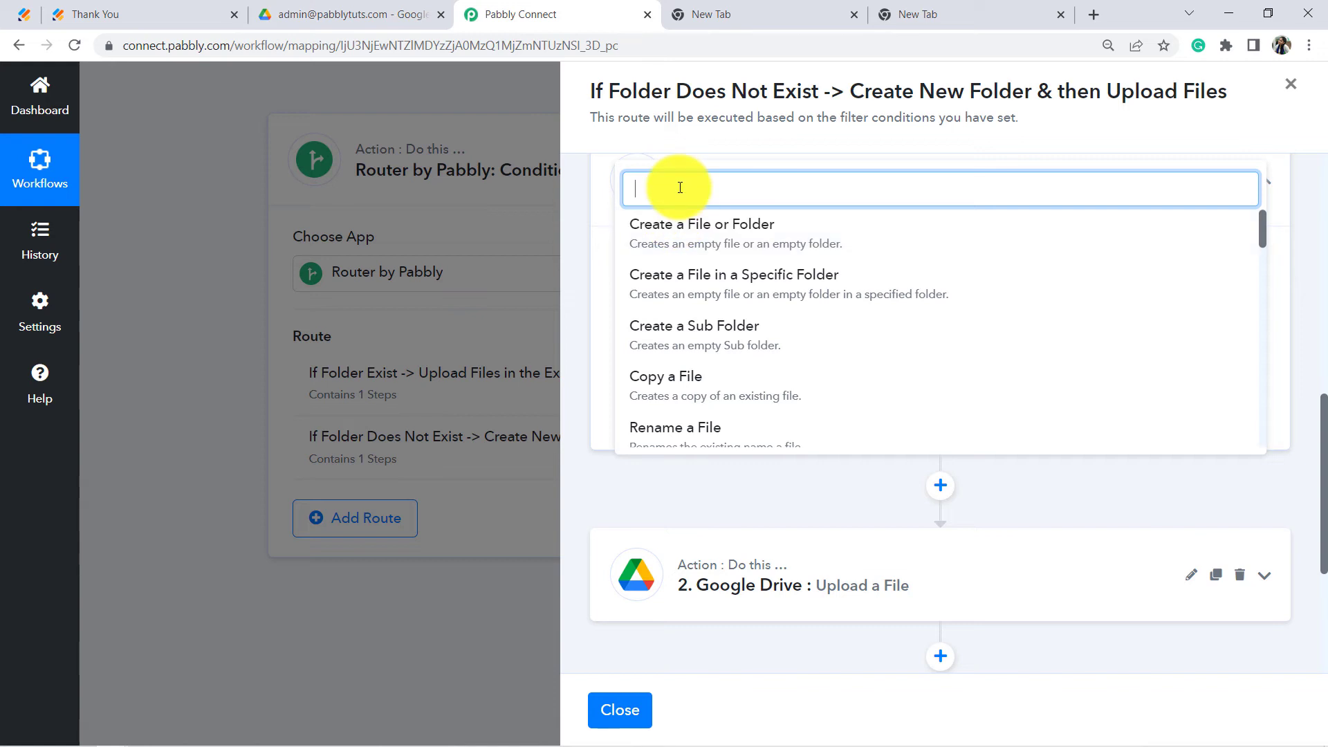
pyautogui.write('creat')
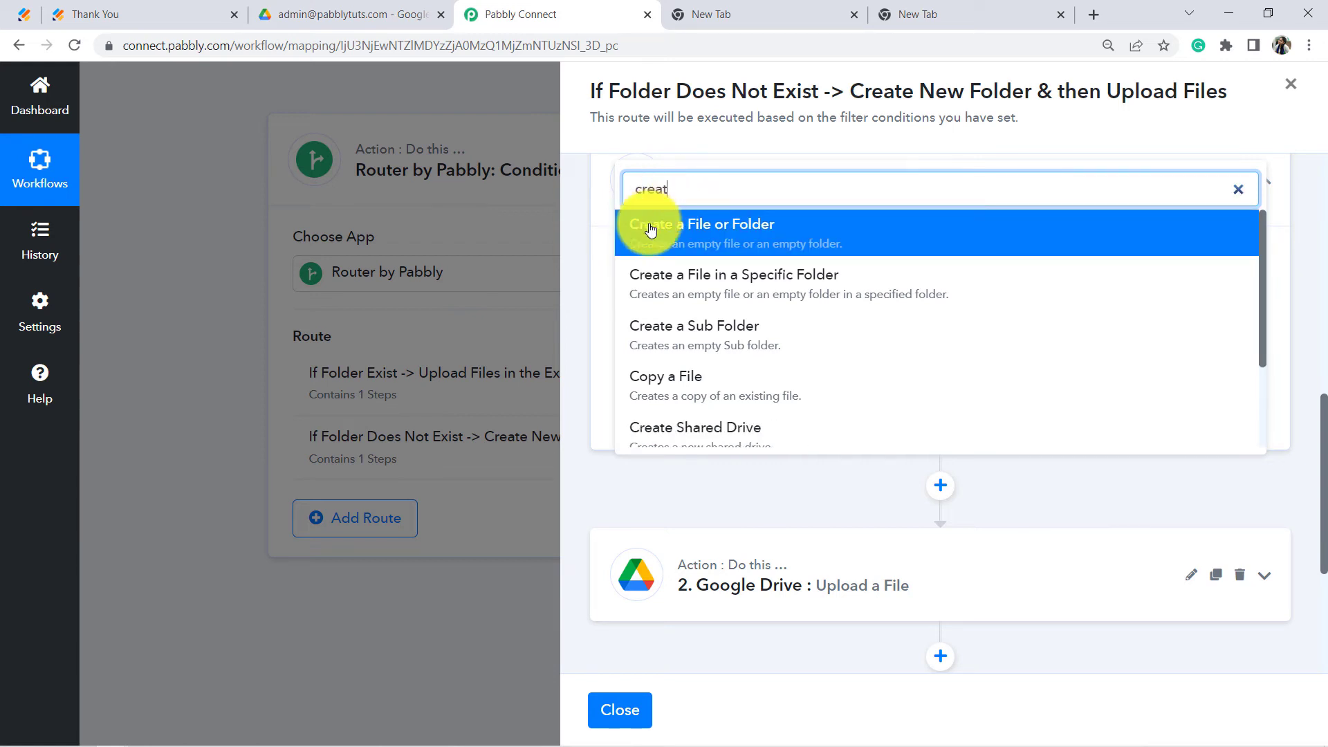
pyautogui.click(722, 334)
# Step: Connect the existing Google Drive account and set the parent folder to Life Insurance Policy Documents
pyautogui.click(651, 434)
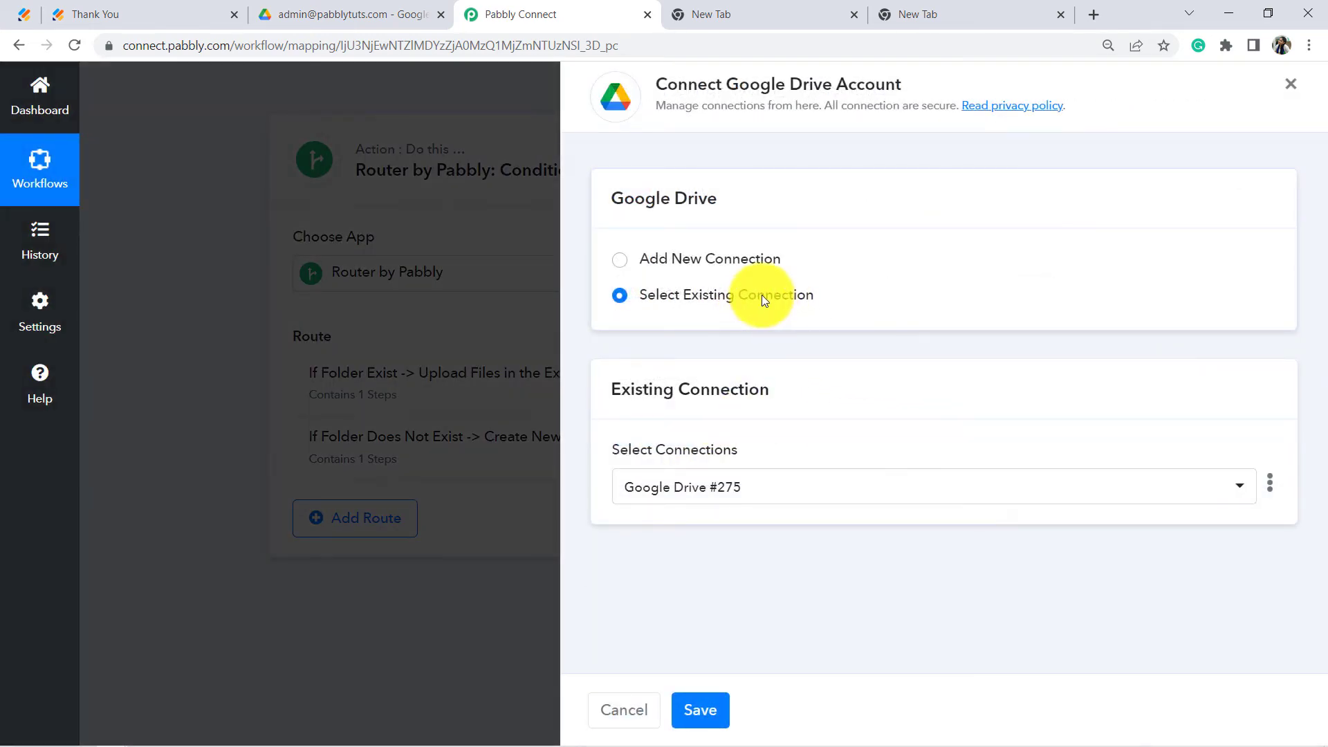
pyautogui.click(701, 710)
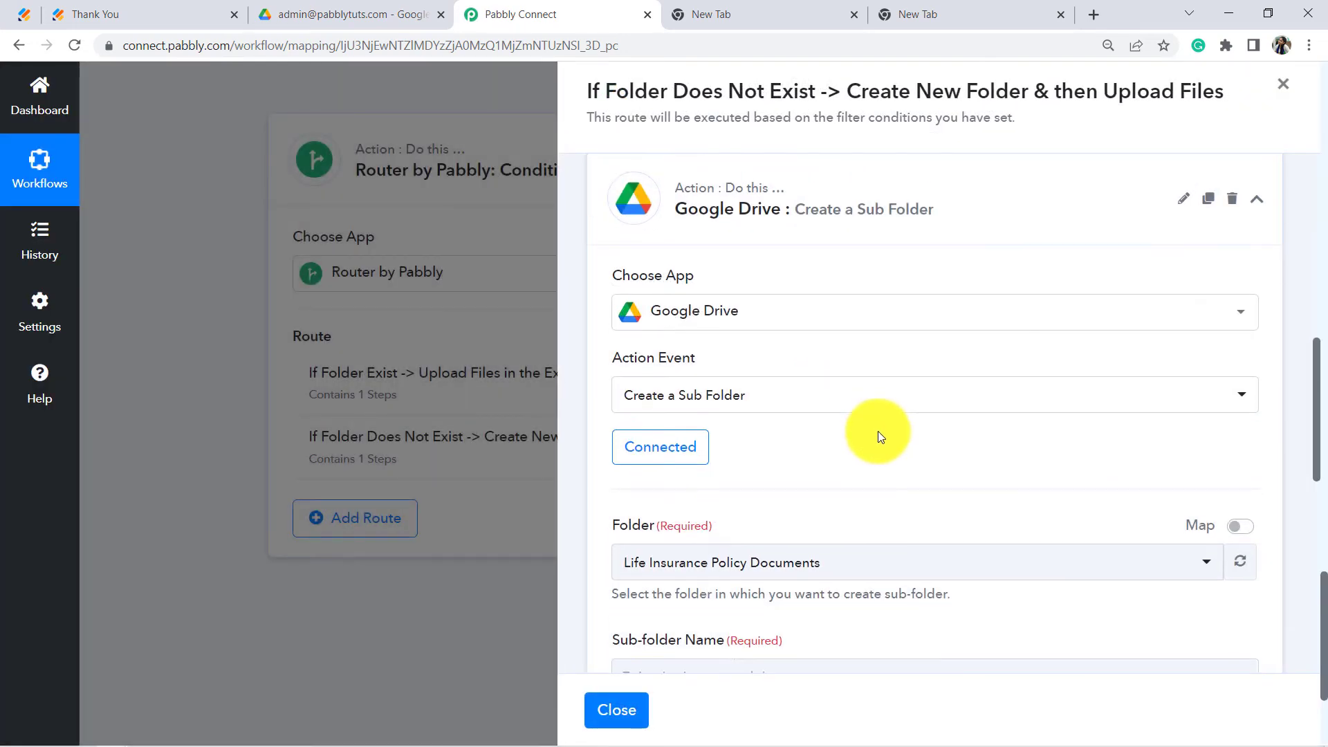
pyautogui.scroll(-2, 877, 430)
pyautogui.scroll(-1, 878, 430)
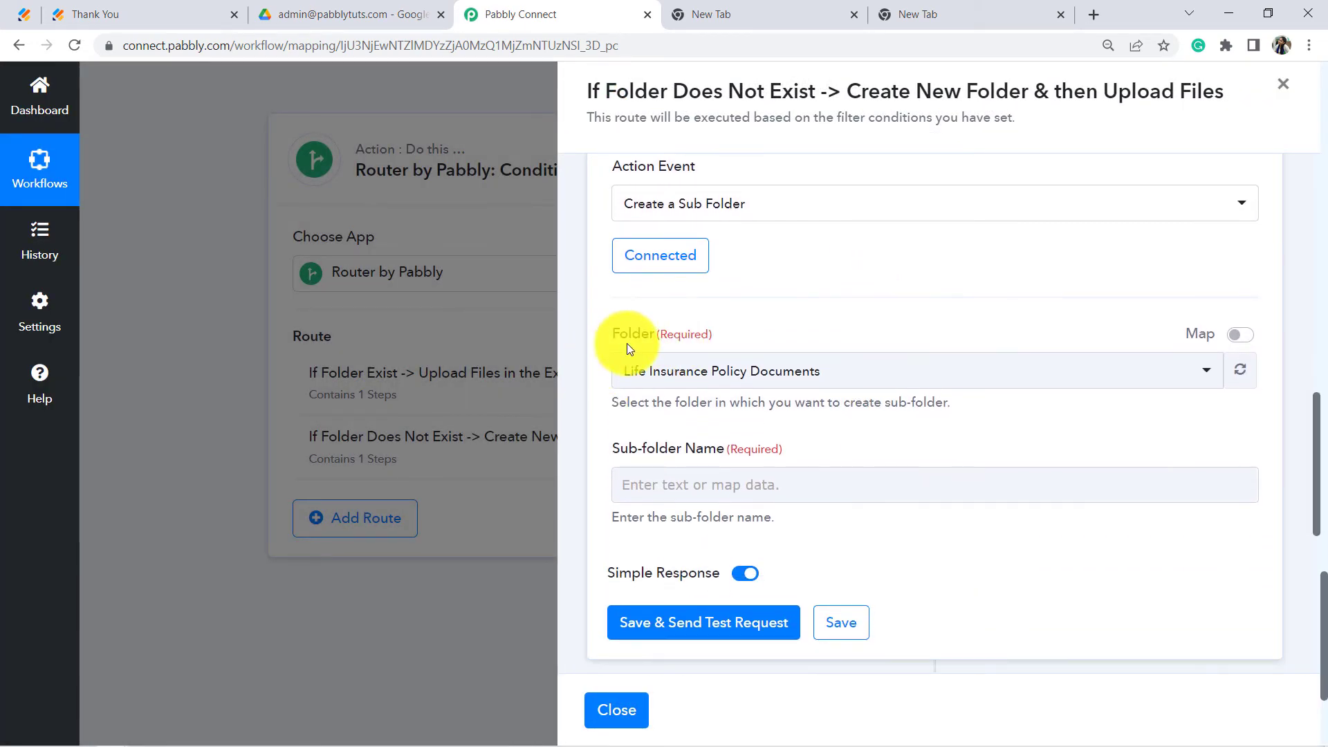
pyautogui.moveTo(629, 336); pyautogui.dragTo(725, 342)
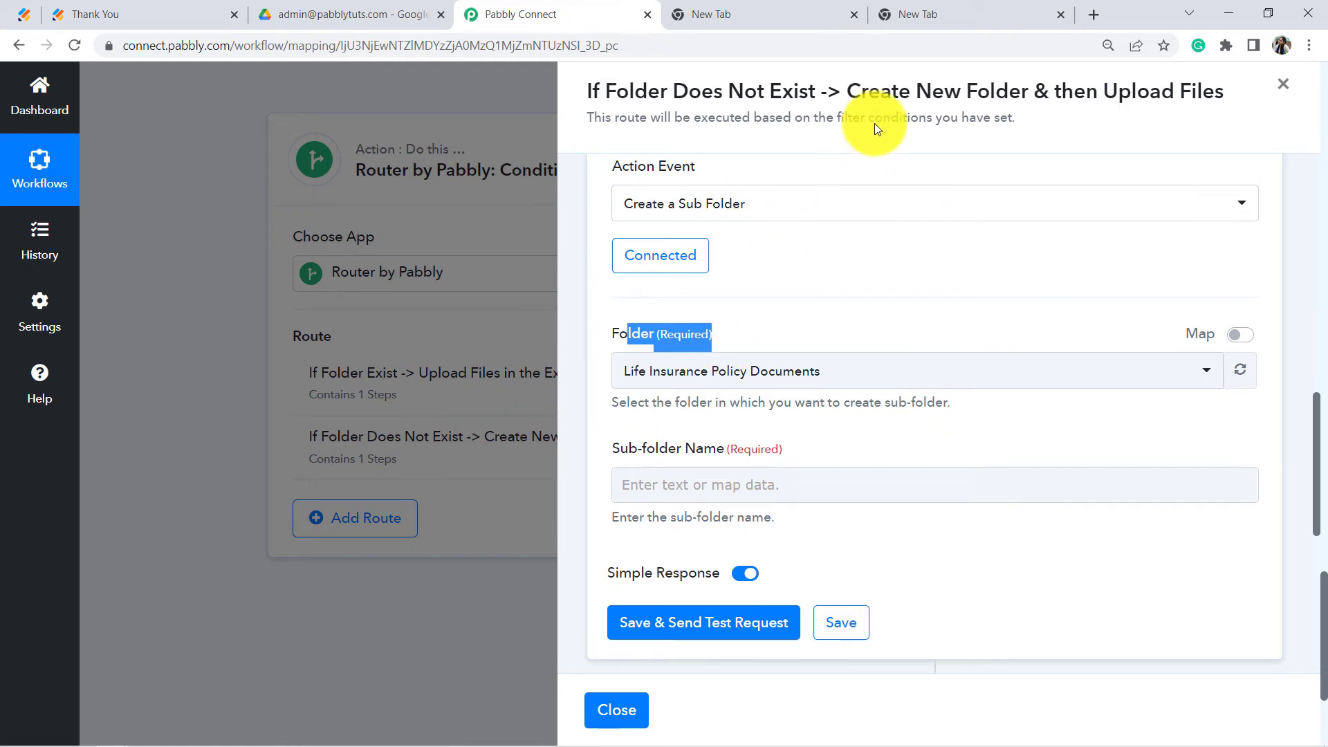
pyautogui.click(883, 238)
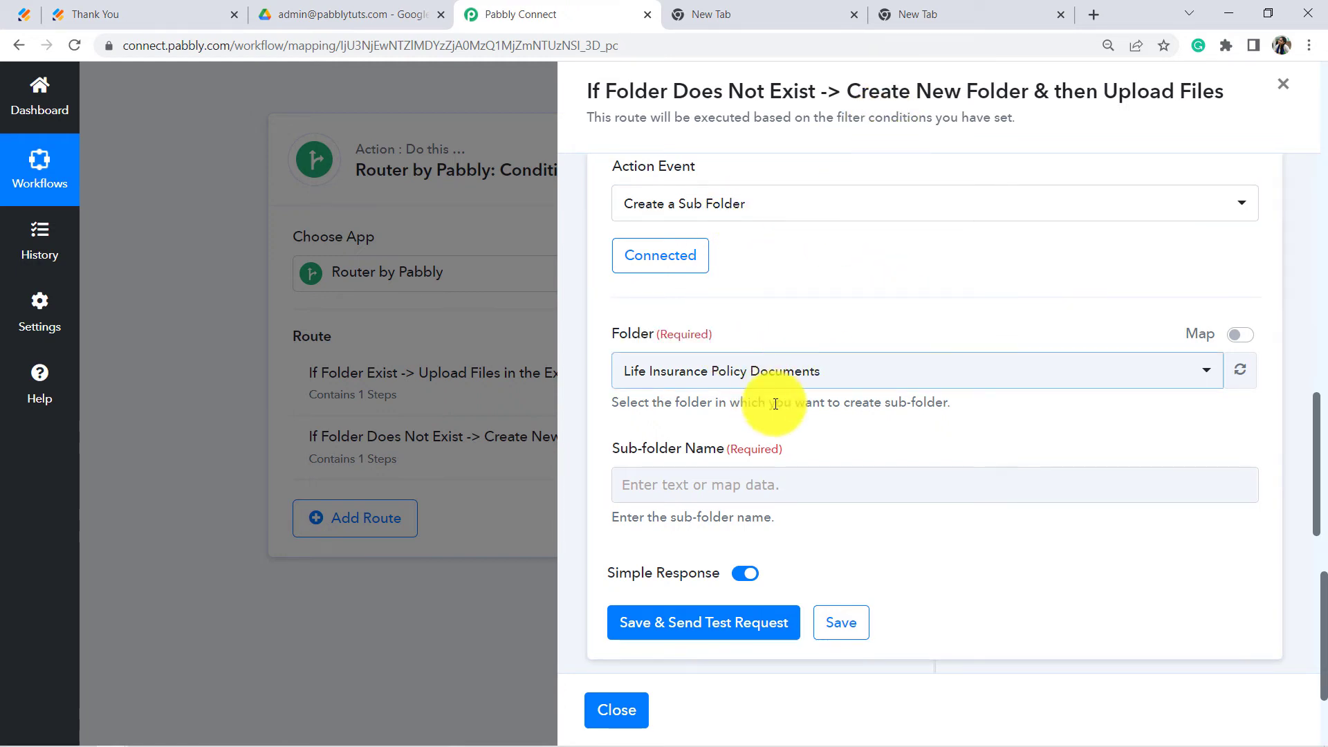
pyautogui.click(689, 373)
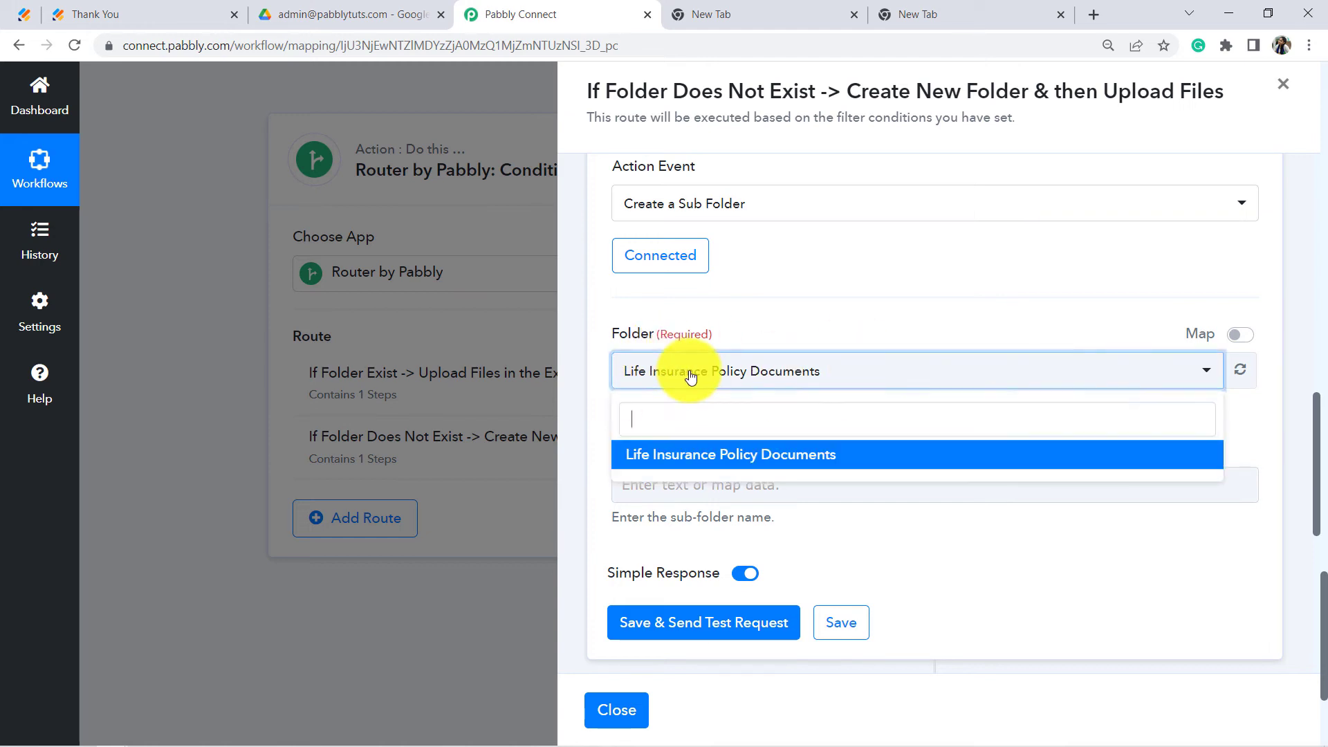
pyautogui.click(724, 321)
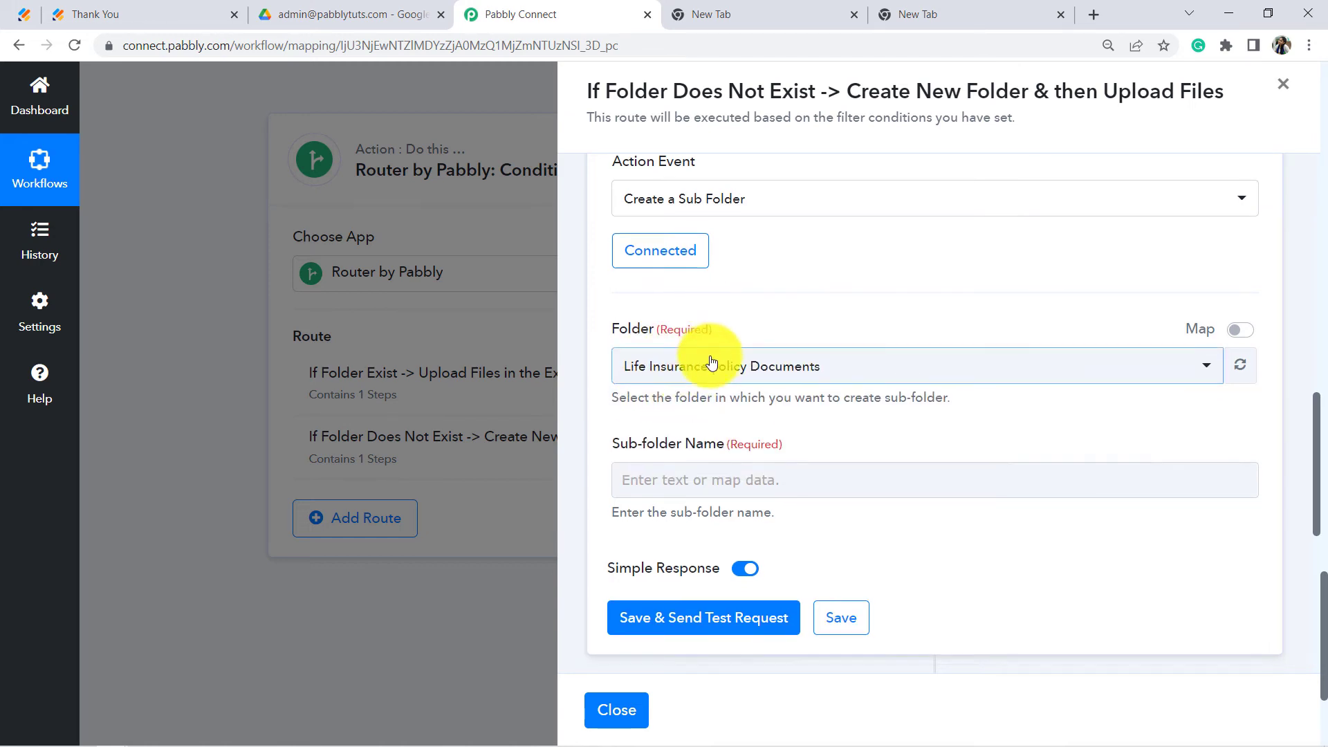
pyautogui.scroll(1, 711, 356)
pyautogui.scroll(-2, 683, 383)
# Step: Map the sub-folder name to JotForm's RawRequest Q7 Email7 field and save with a test request
pyautogui.click(683, 409)
pyautogui.click(682, 408)
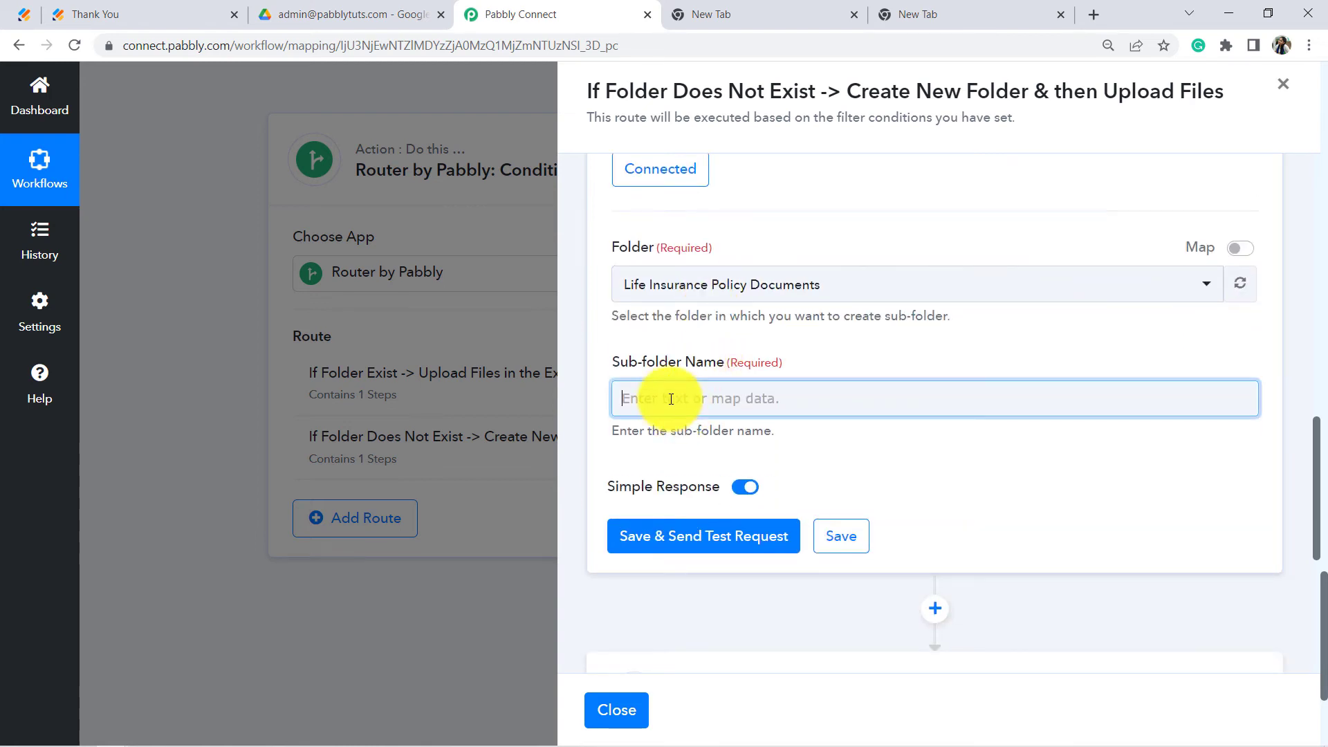
pyautogui.scroll(-1, 704, 360)
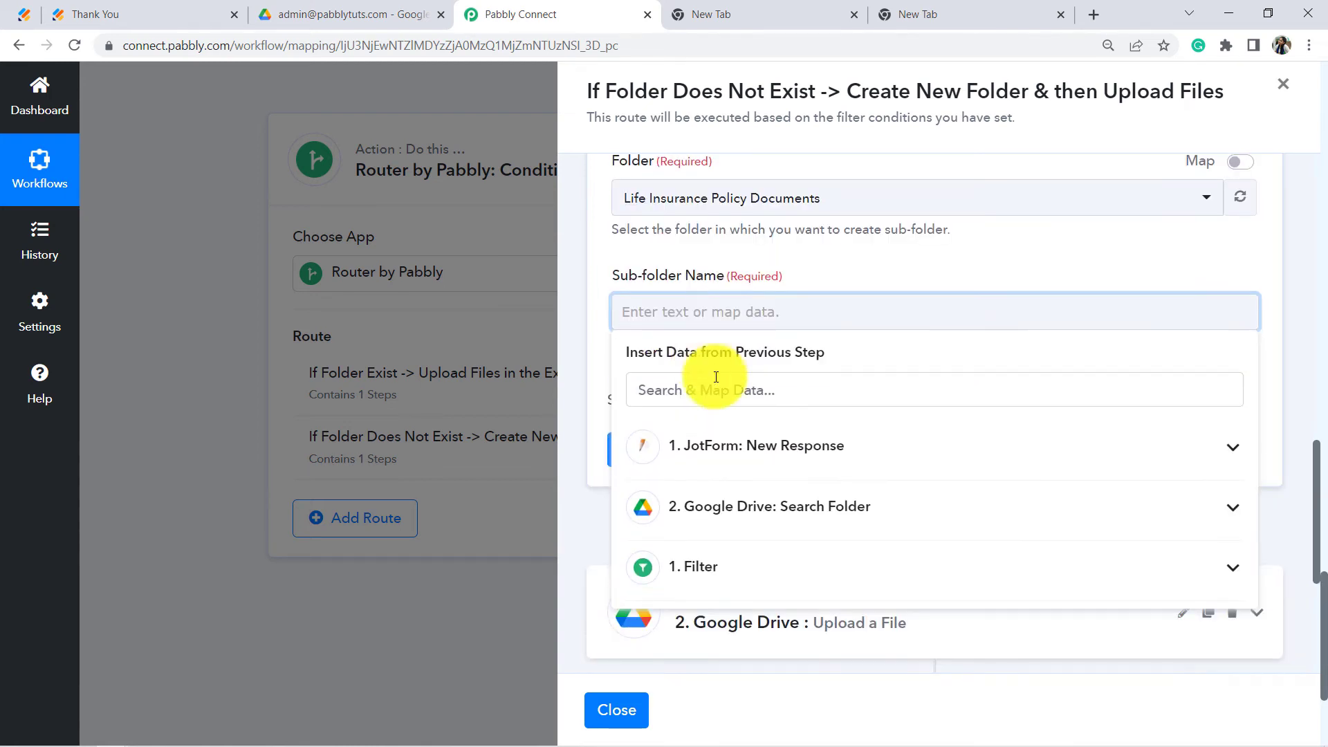
pyautogui.click(821, 453)
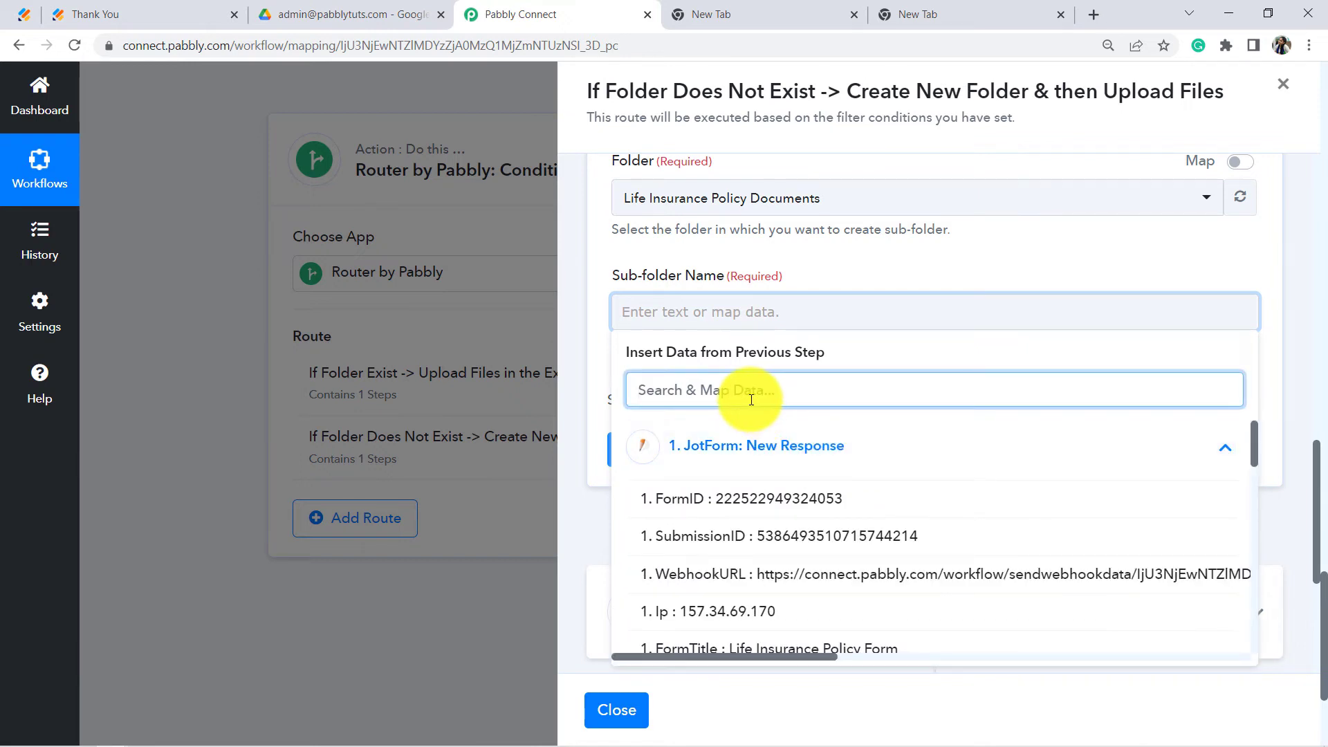
pyautogui.write('emai')
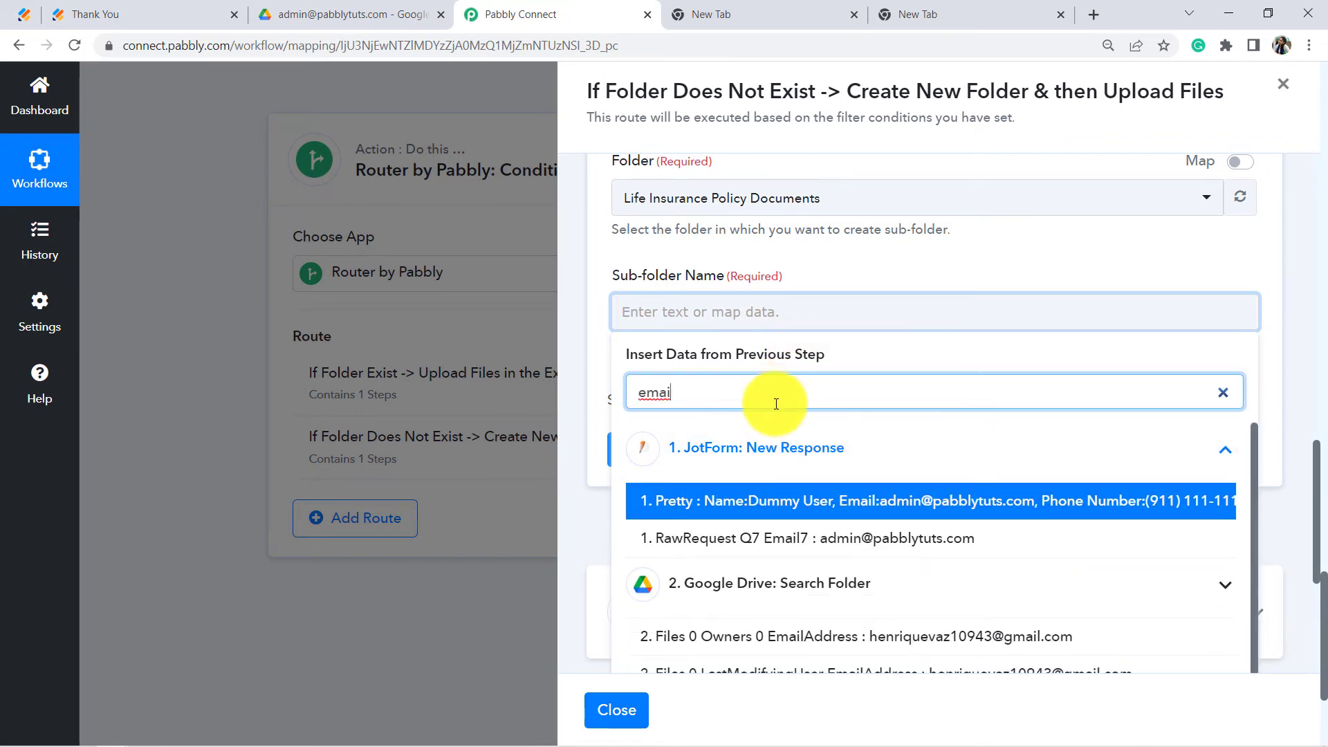
pyautogui.click(830, 538)
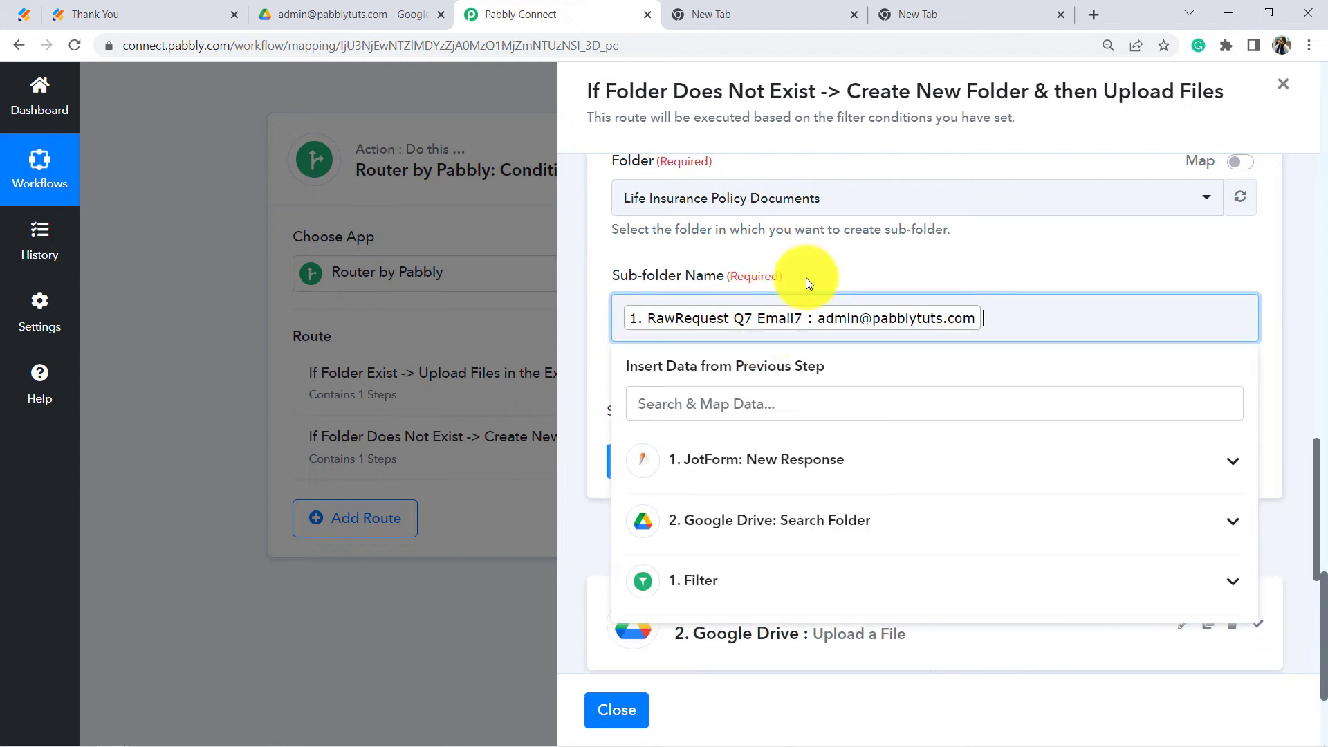
pyautogui.click(806, 278)
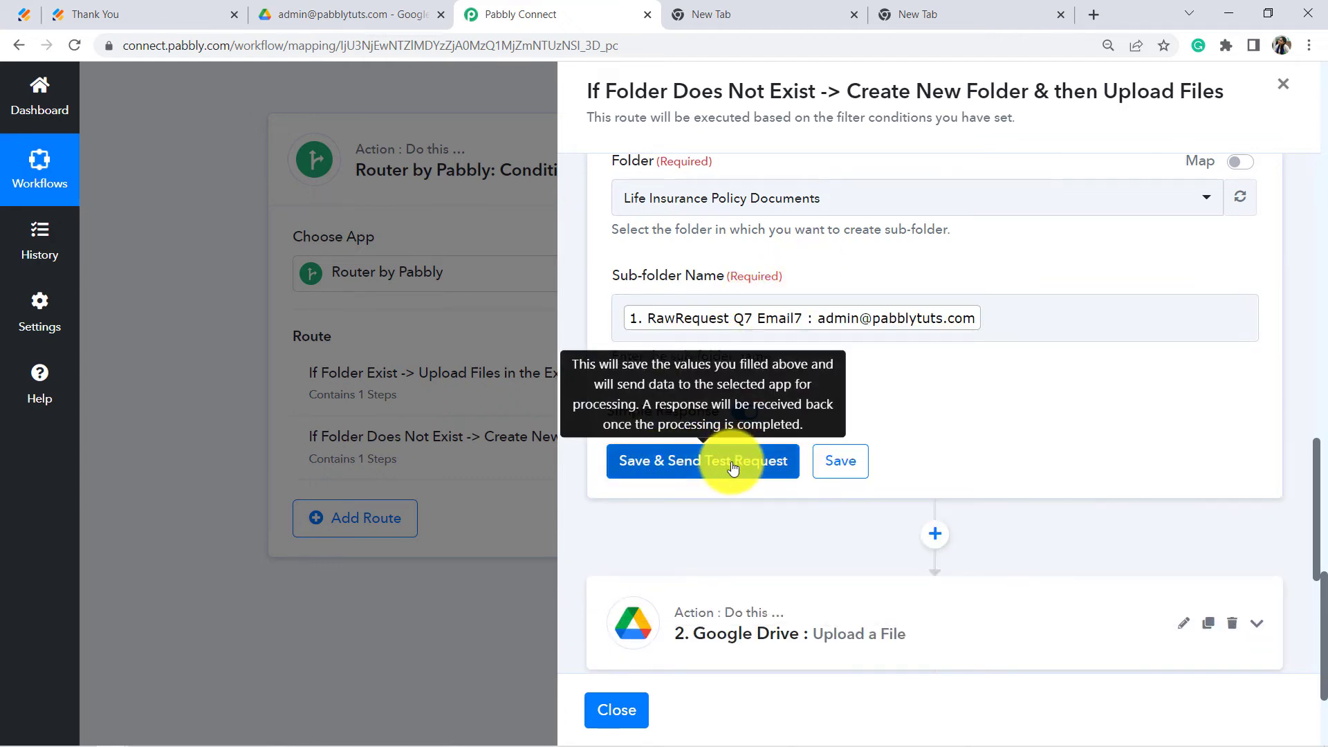
pyautogui.click(733, 468)
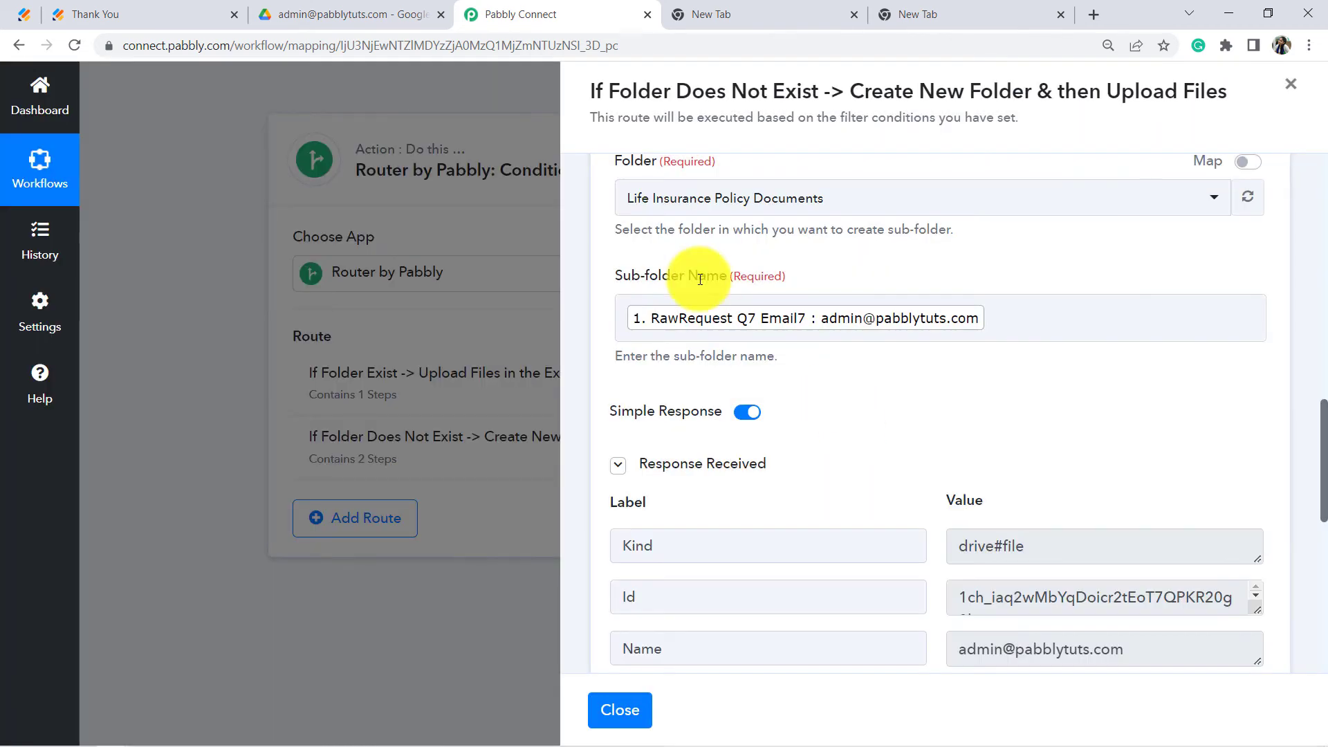
pyautogui.click(336, 15)
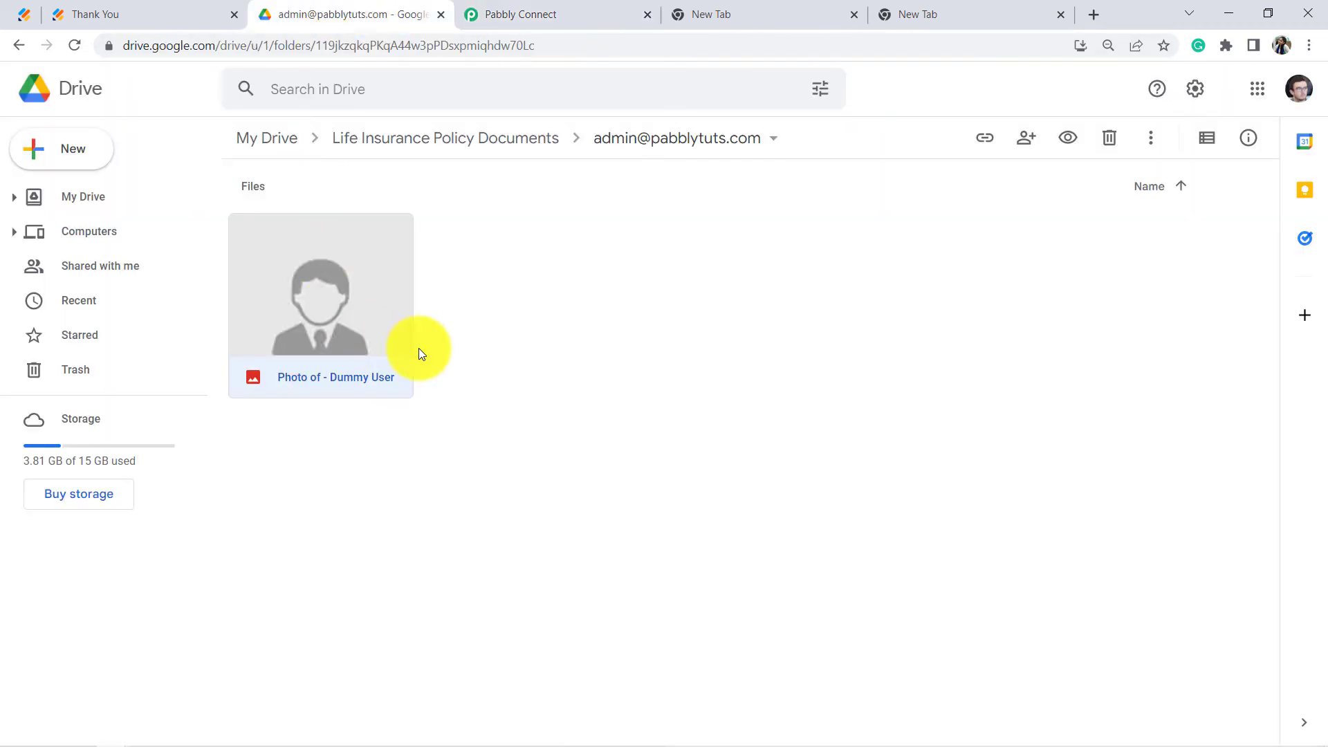
pyautogui.click(442, 140)
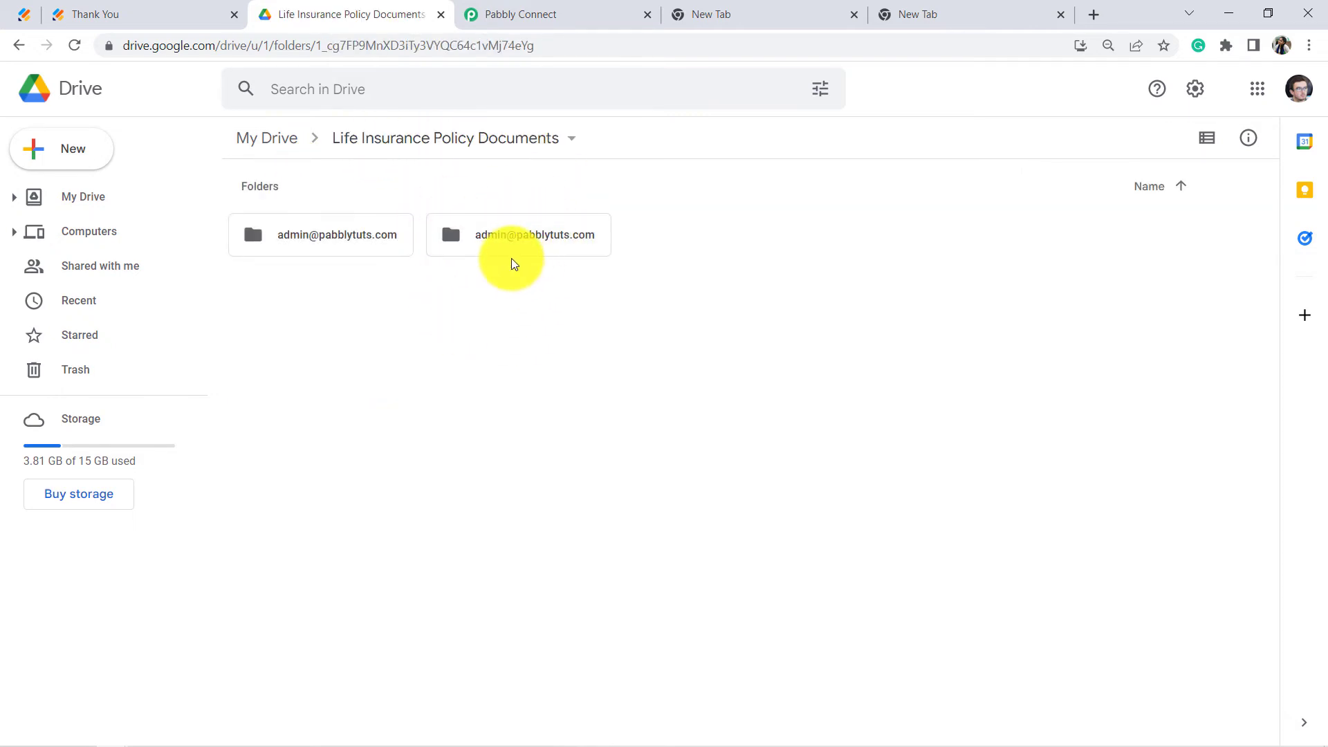
pyautogui.click(564, 11)
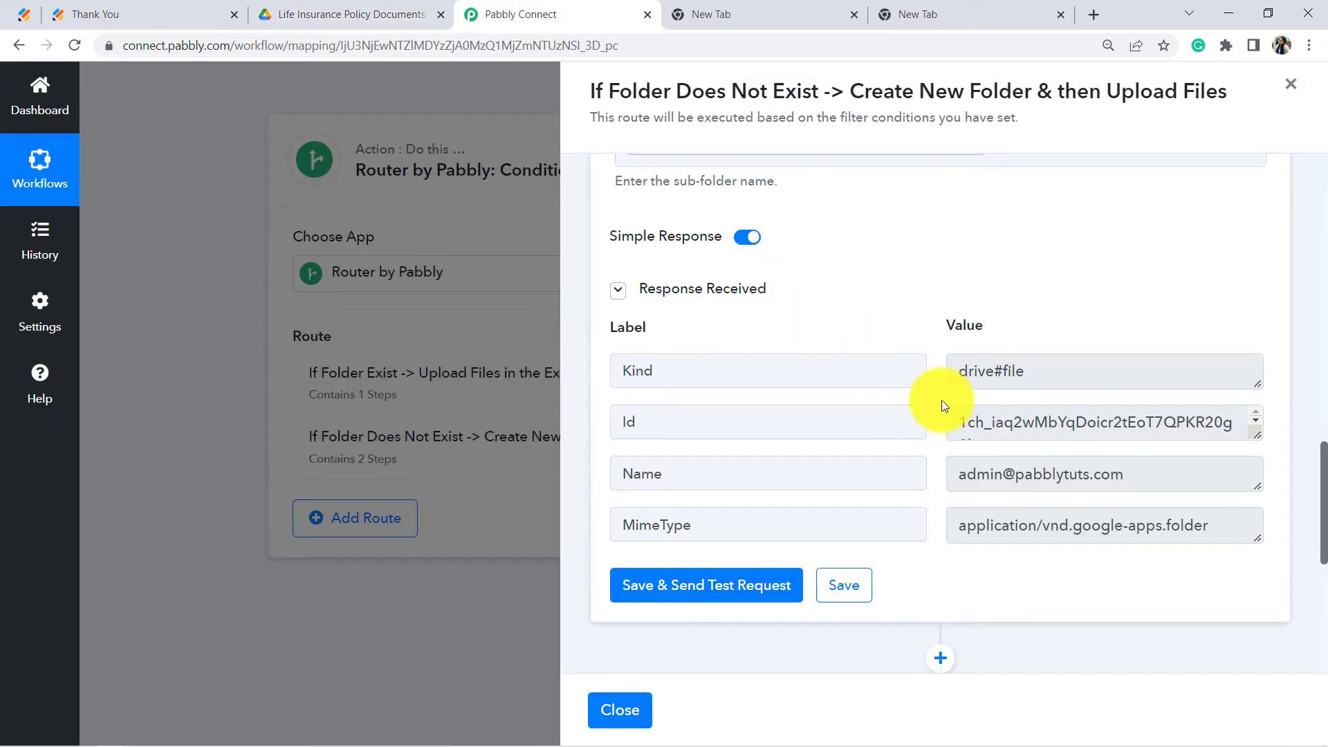
pyautogui.scroll(15, 943, 401)
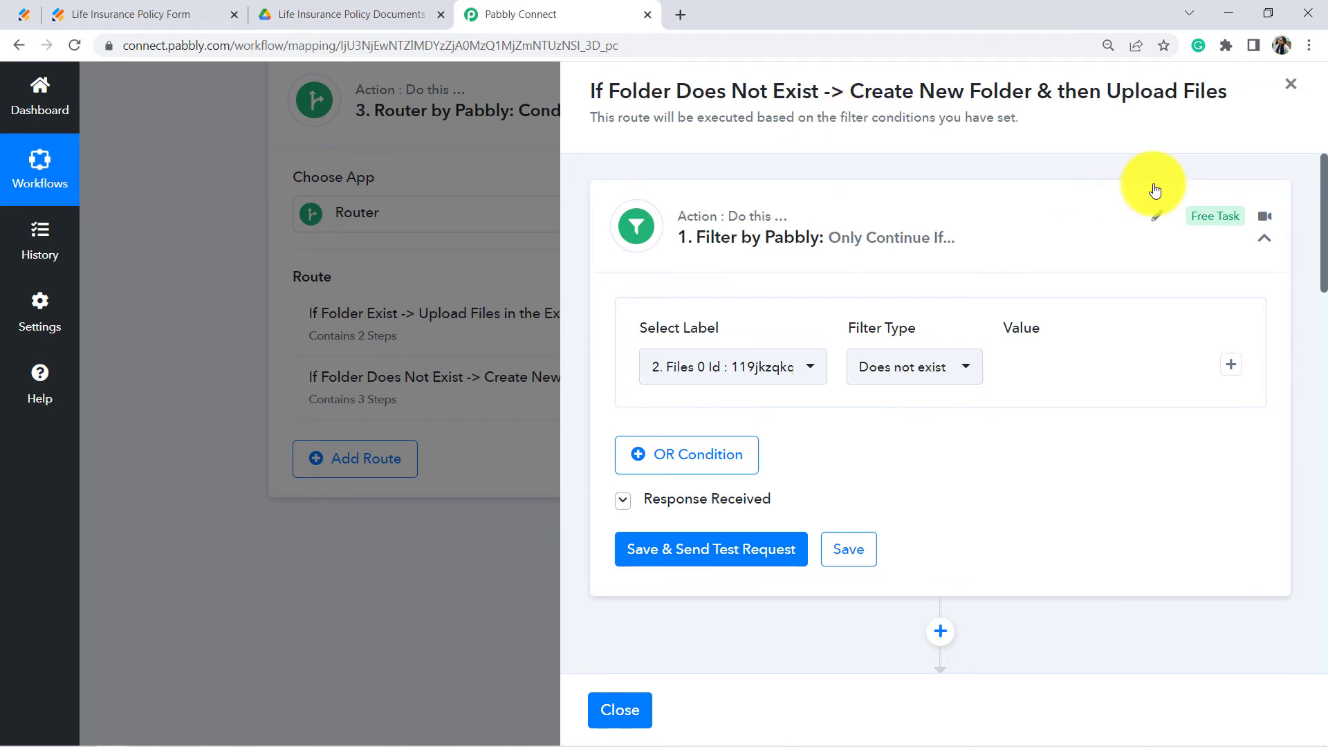
# Step: Review the Create a Sub Folder step, then select the new email-named folder in Google Drive
pyautogui.moveTo(1322, 235); pyautogui.dragTo(1322, 343)
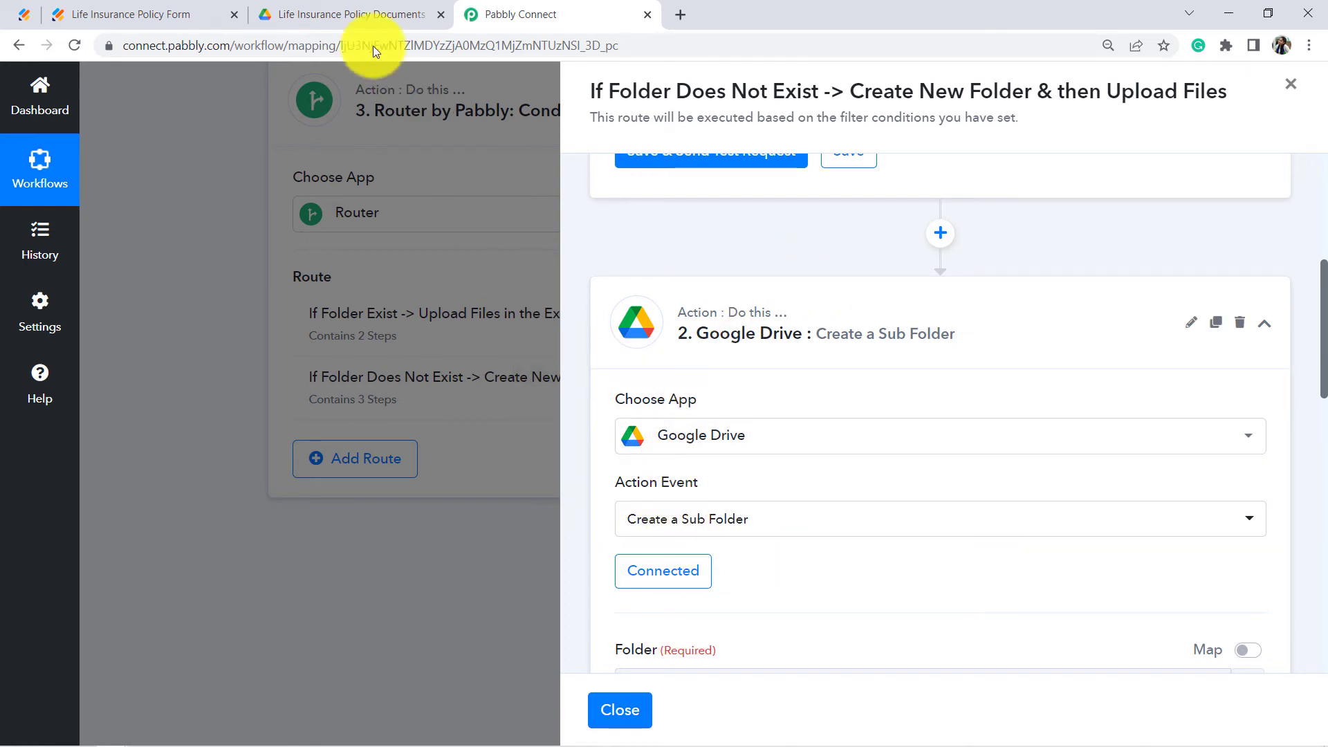
pyautogui.click(366, 17)
pyautogui.click(509, 226)
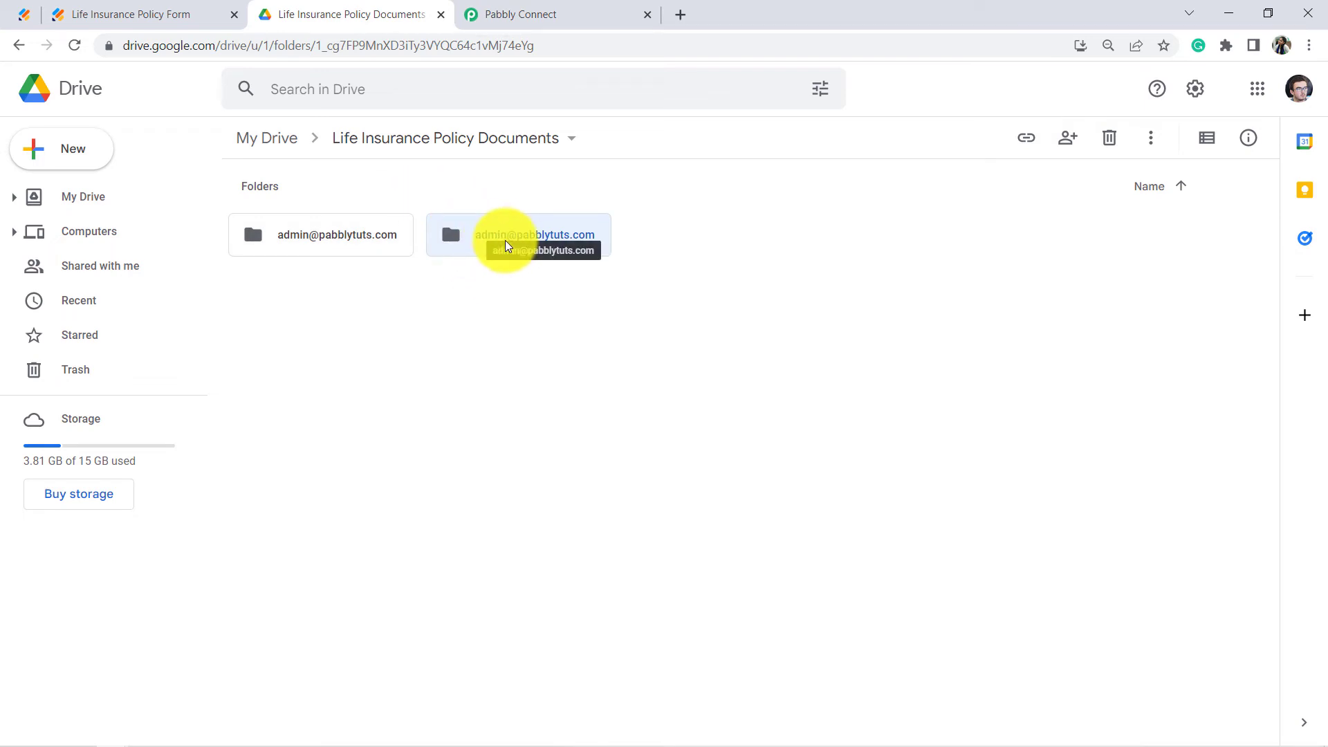
# Step: Select both same-named email folders in Google Drive to compare them, then return to Pabbly Connect
pyautogui.click(646, 280)
pyautogui.moveTo(416, 246); pyautogui.dragTo(299, 197)
pyautogui.click(300, 188)
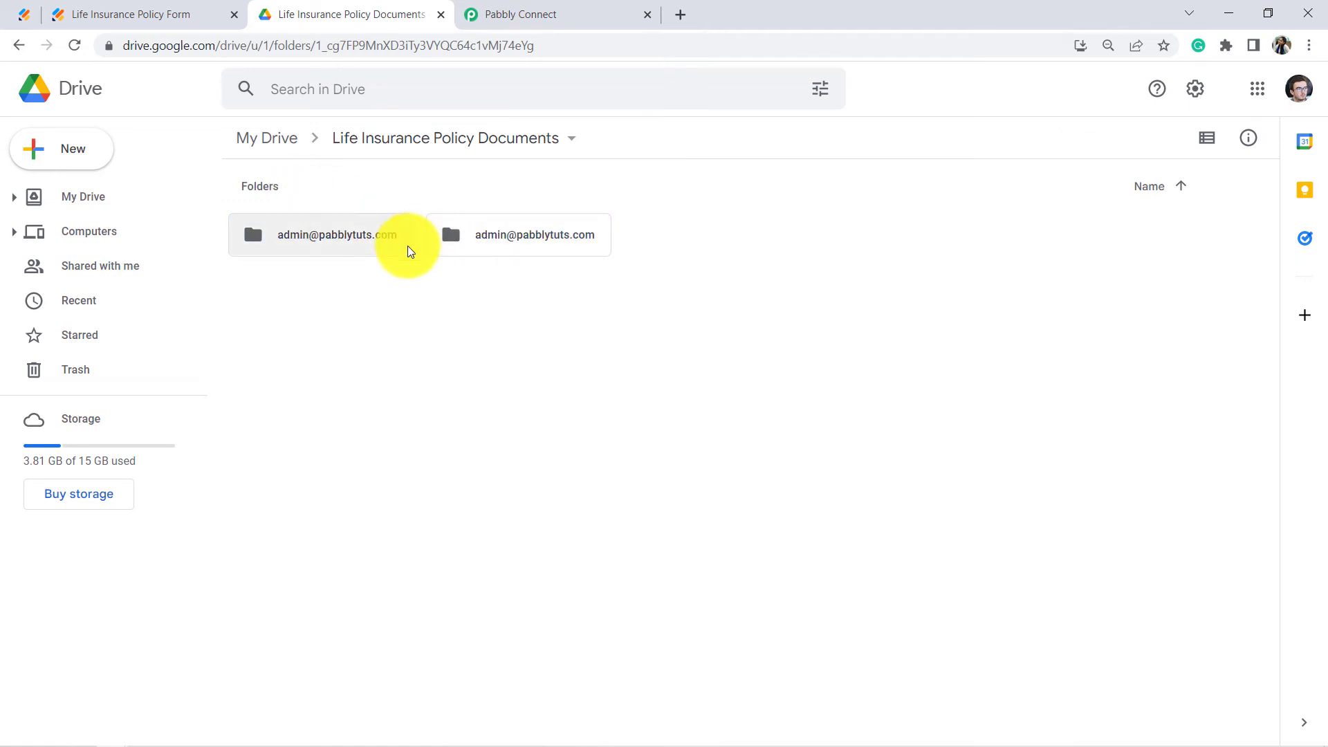
pyautogui.moveTo(667, 261); pyautogui.dragTo(270, 208)
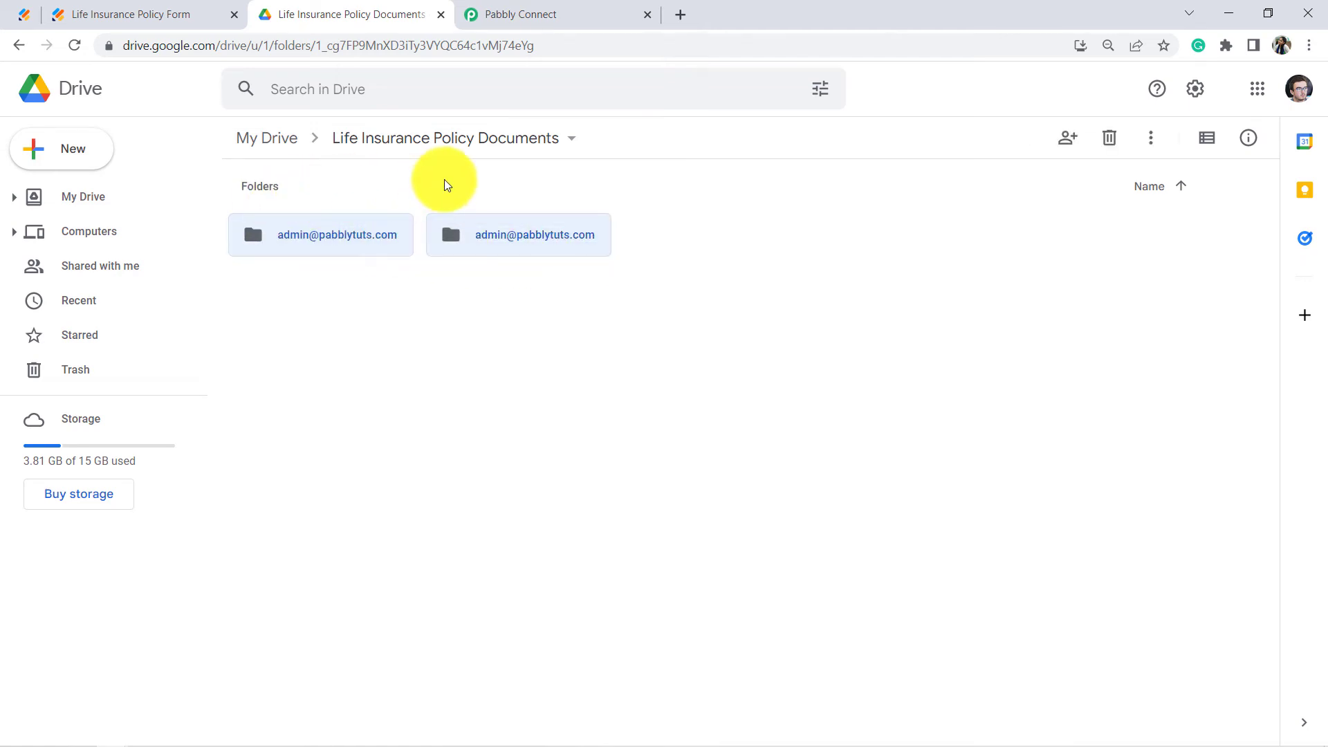
pyautogui.click(497, 9)
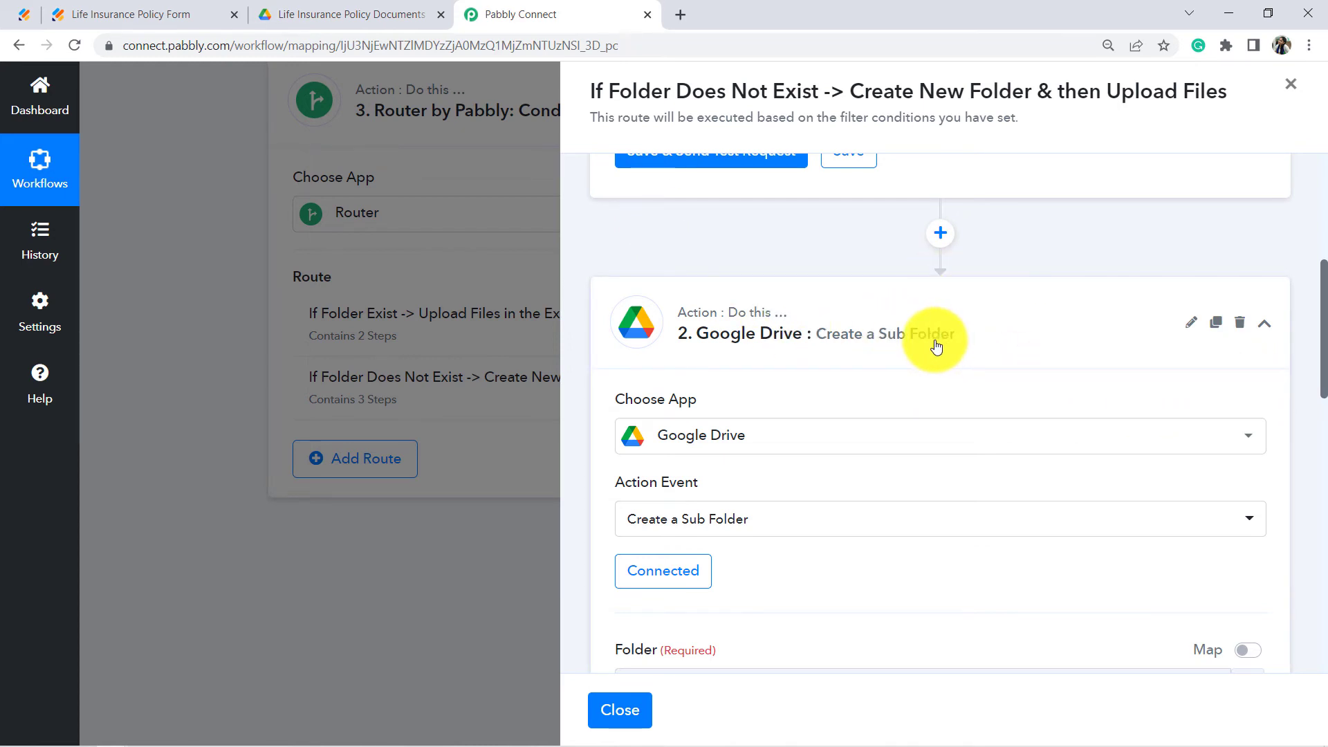
# Step: Expand the new route's step 3, Upload the Passport Size Photo
pyautogui.scroll(-4, 935, 346)
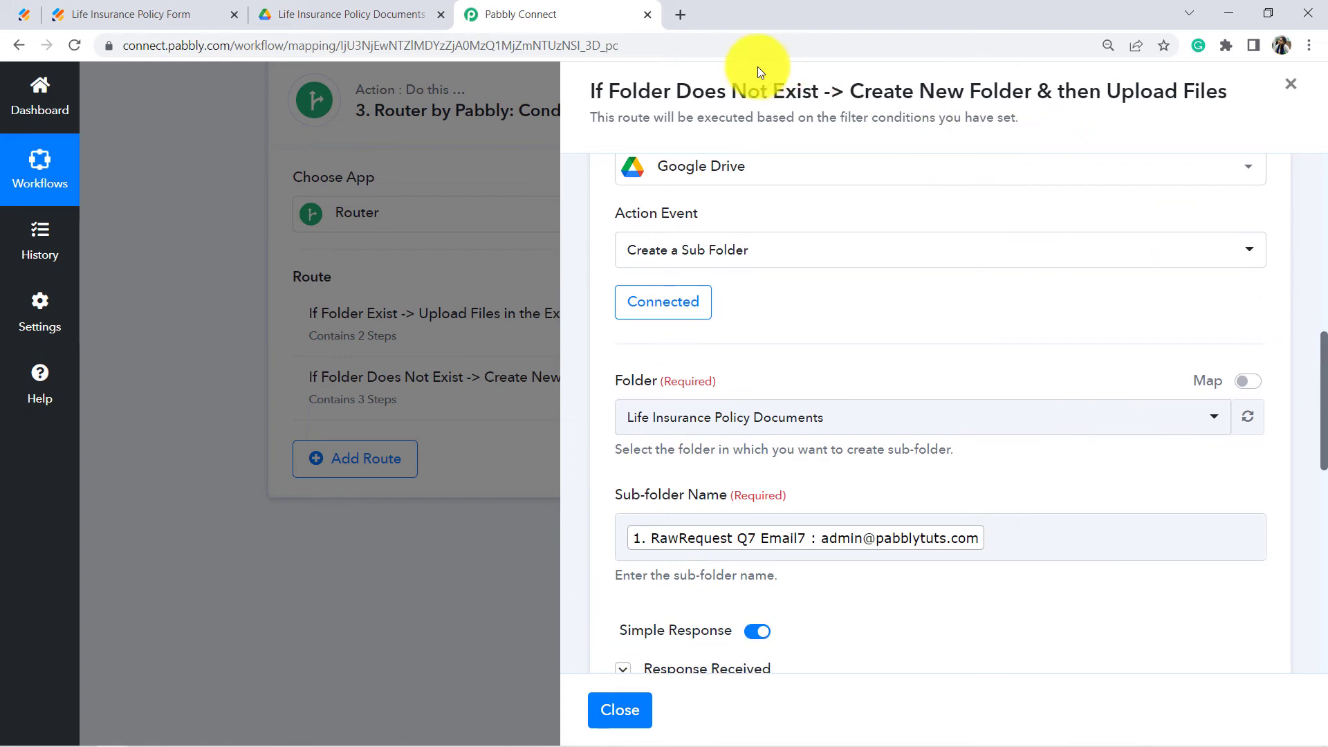
pyautogui.moveTo(931, 90); pyautogui.dragTo(1225, 102)
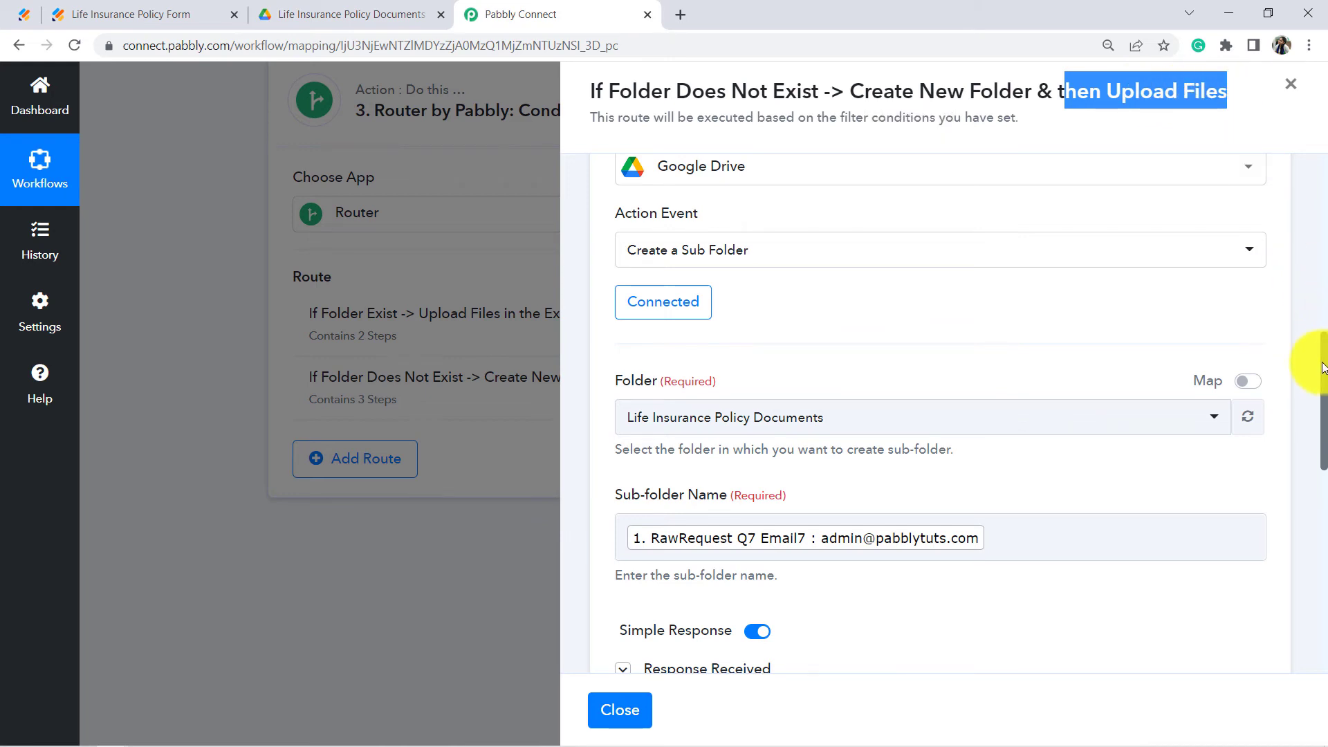
pyautogui.moveTo(1321, 363); pyautogui.dragTo(1320, 504)
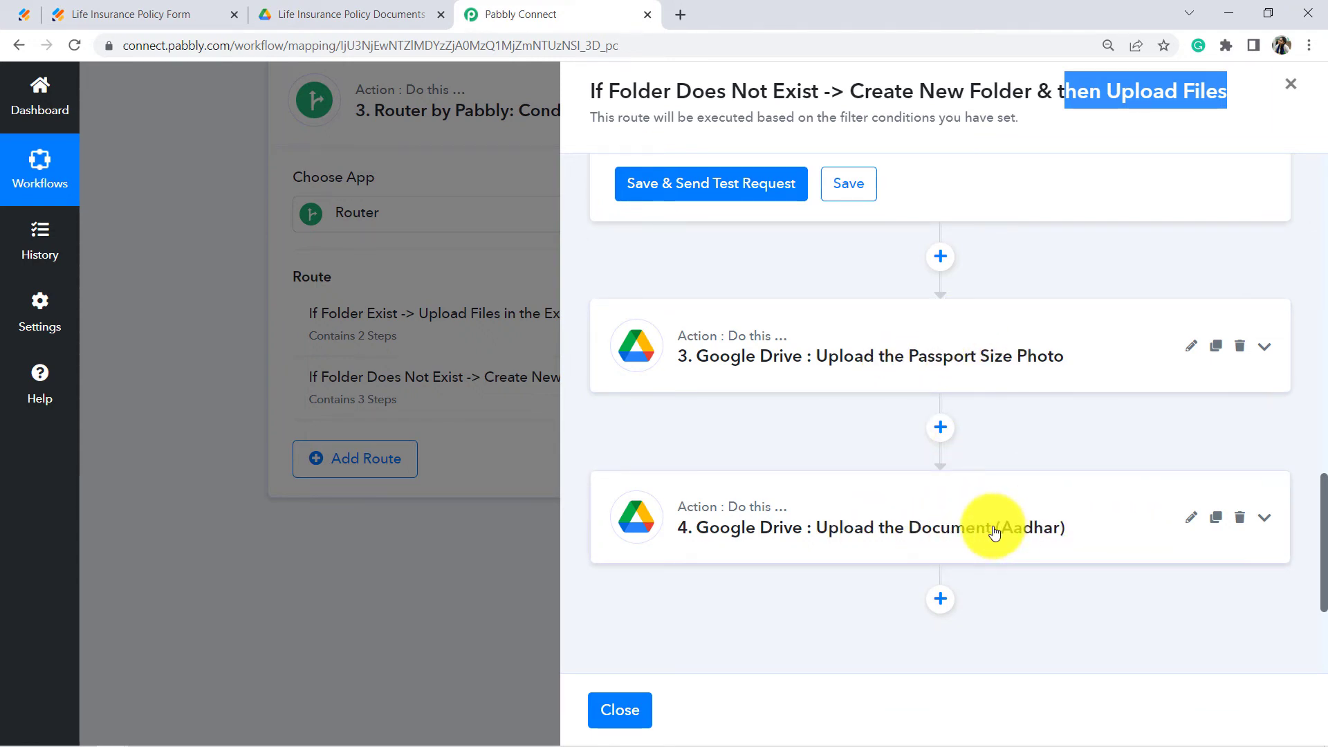
pyautogui.click(913, 364)
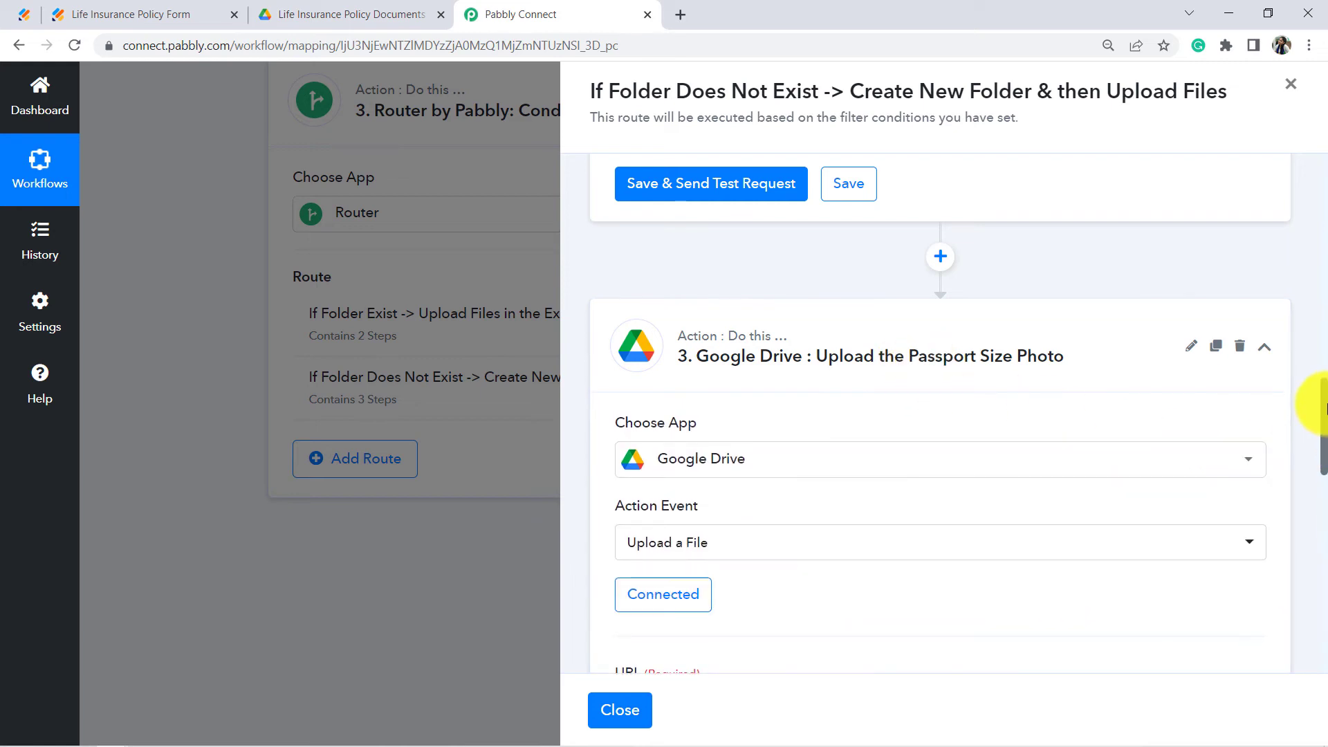
# Step: Remove the old Files 0 Id mapping from the photo step's Folder ID field and show the mappable data
pyautogui.scroll(-4, 1320, 422)
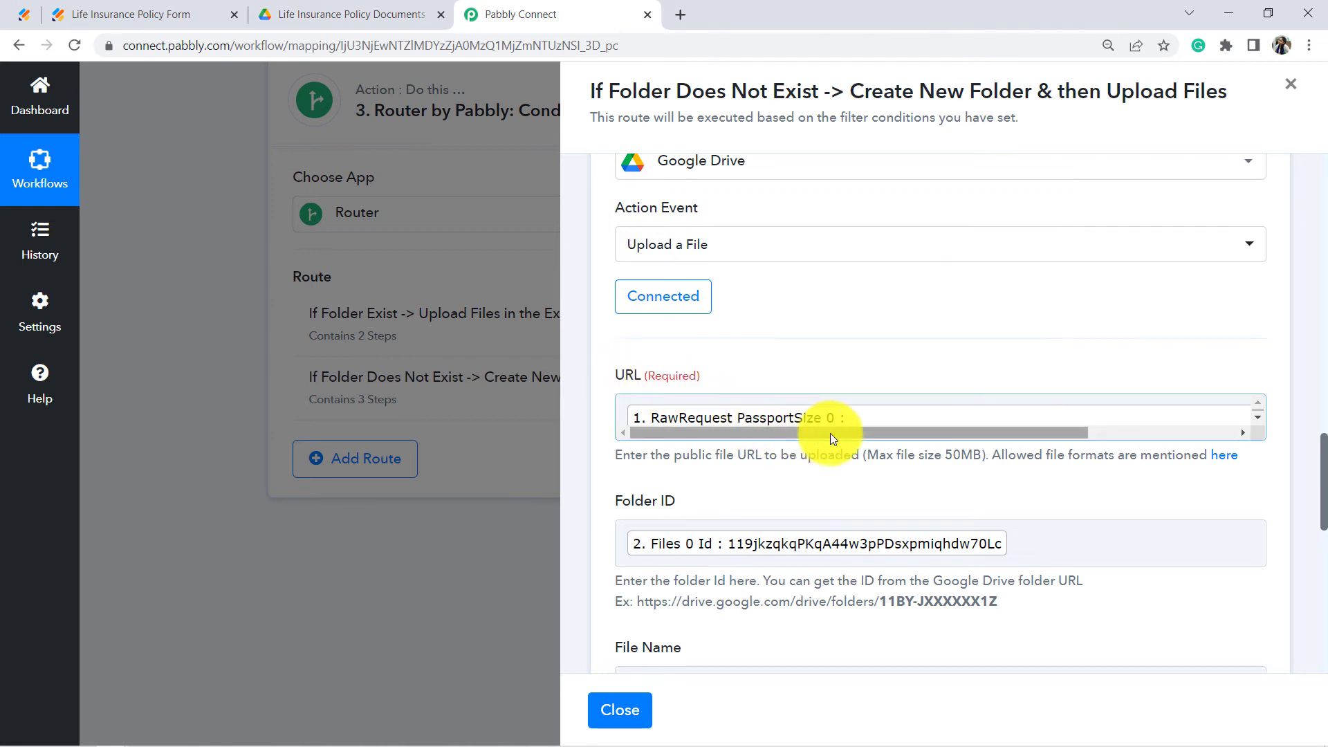
pyautogui.scroll(-3, 1307, 443)
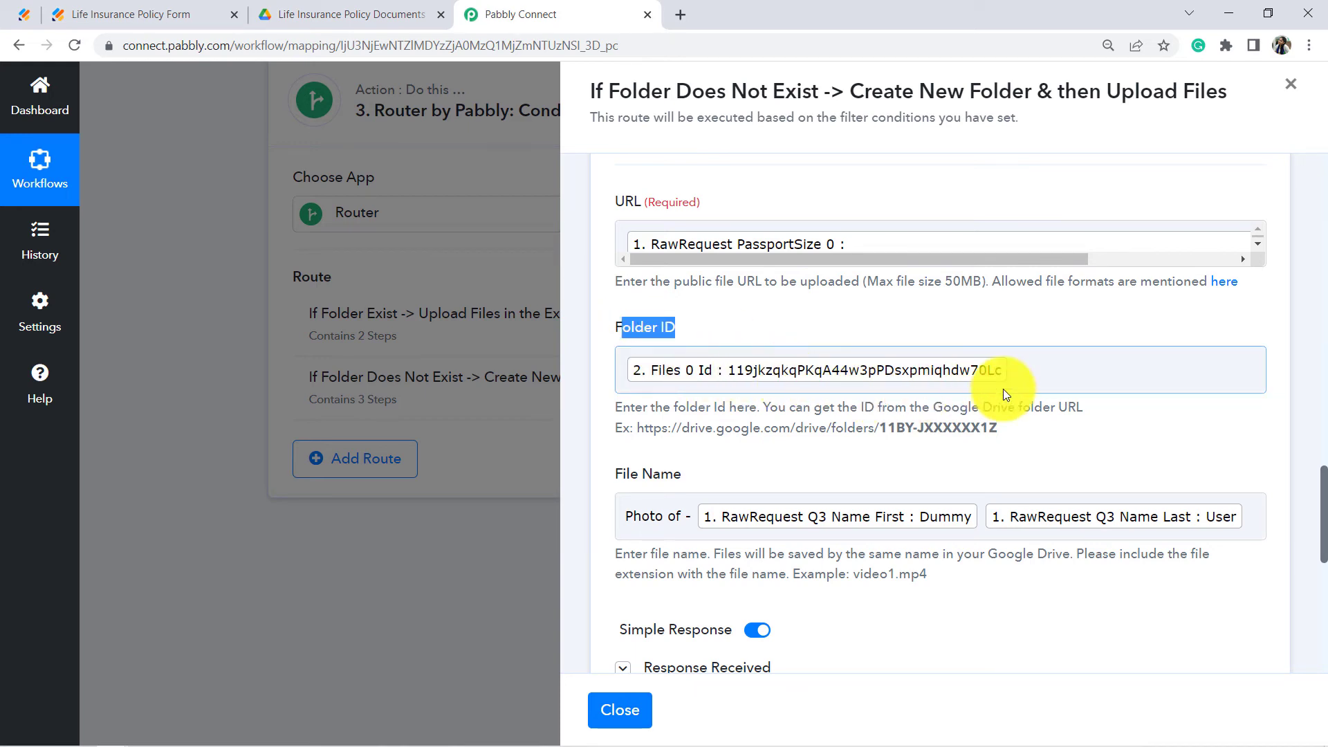
pyautogui.click(1027, 371)
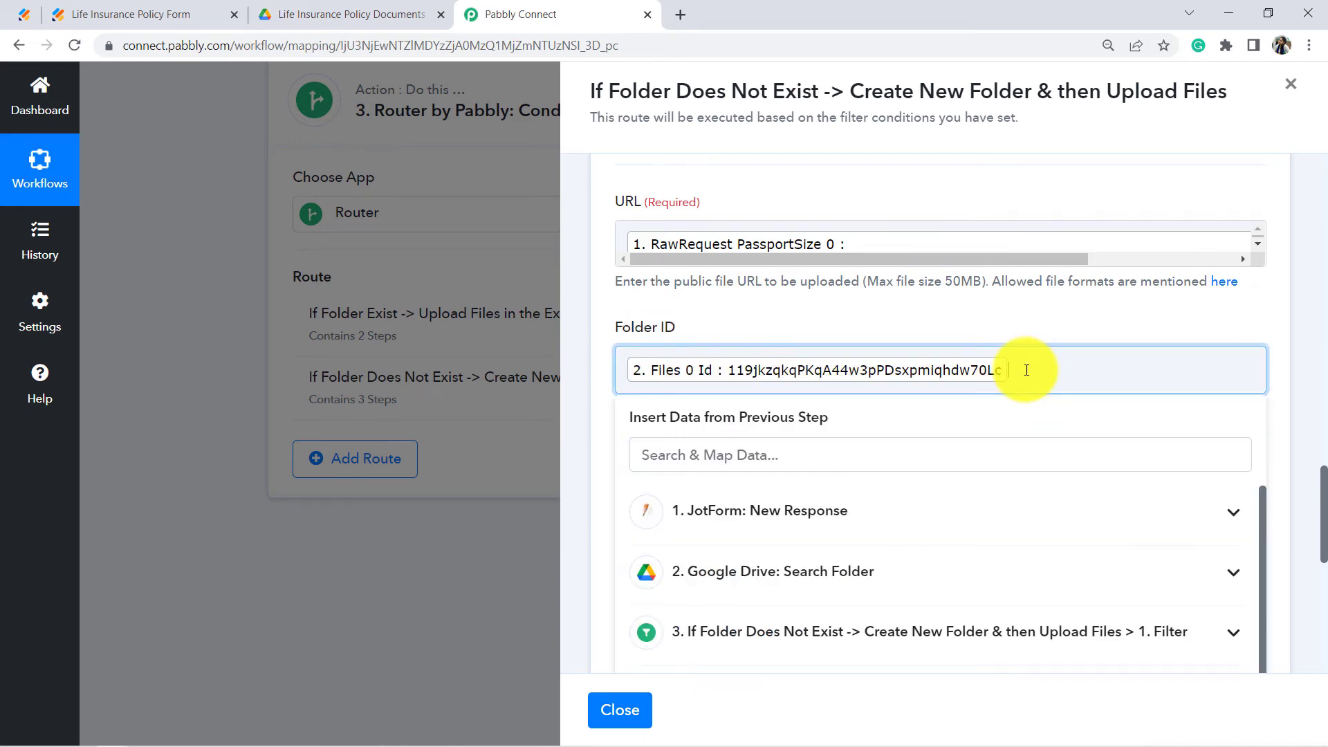
pyautogui.press('BackSpace')
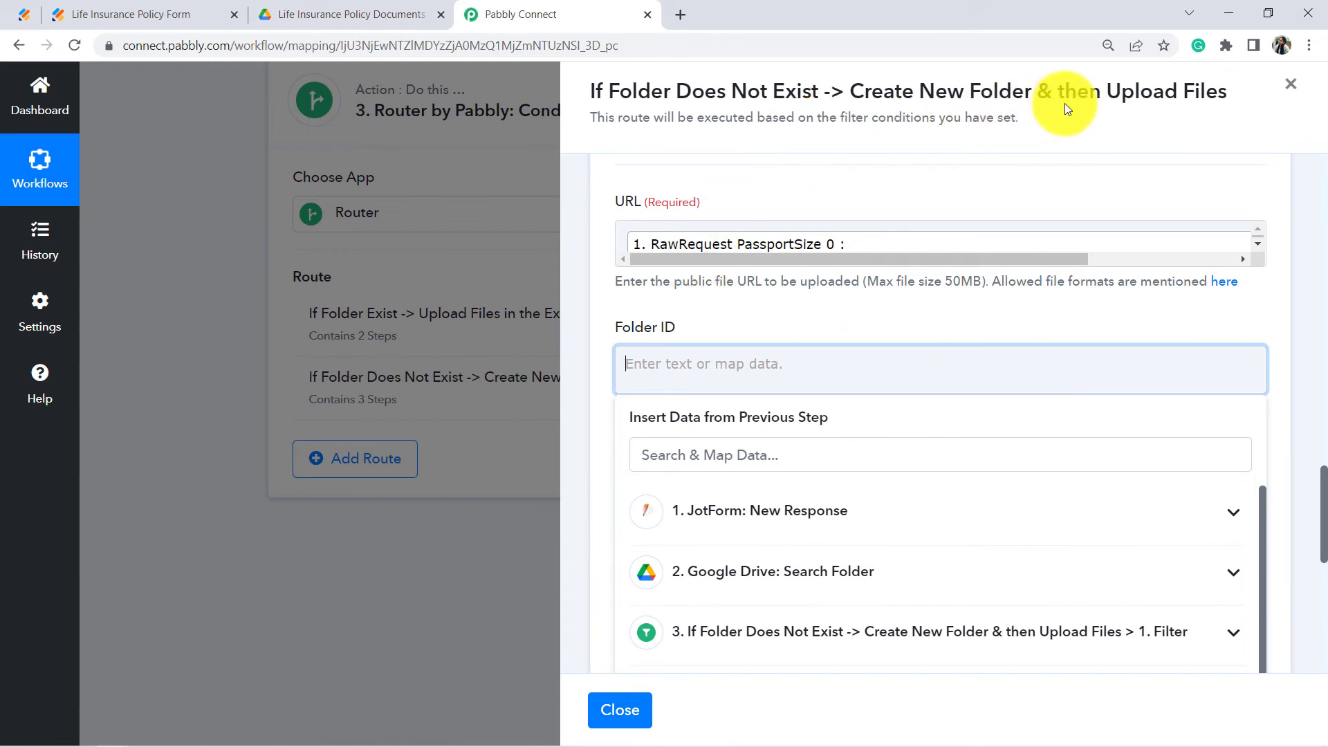
pyautogui.moveTo(1076, 94); pyautogui.dragTo(1155, 102)
pyautogui.moveTo(872, 97); pyautogui.dragTo(980, 99)
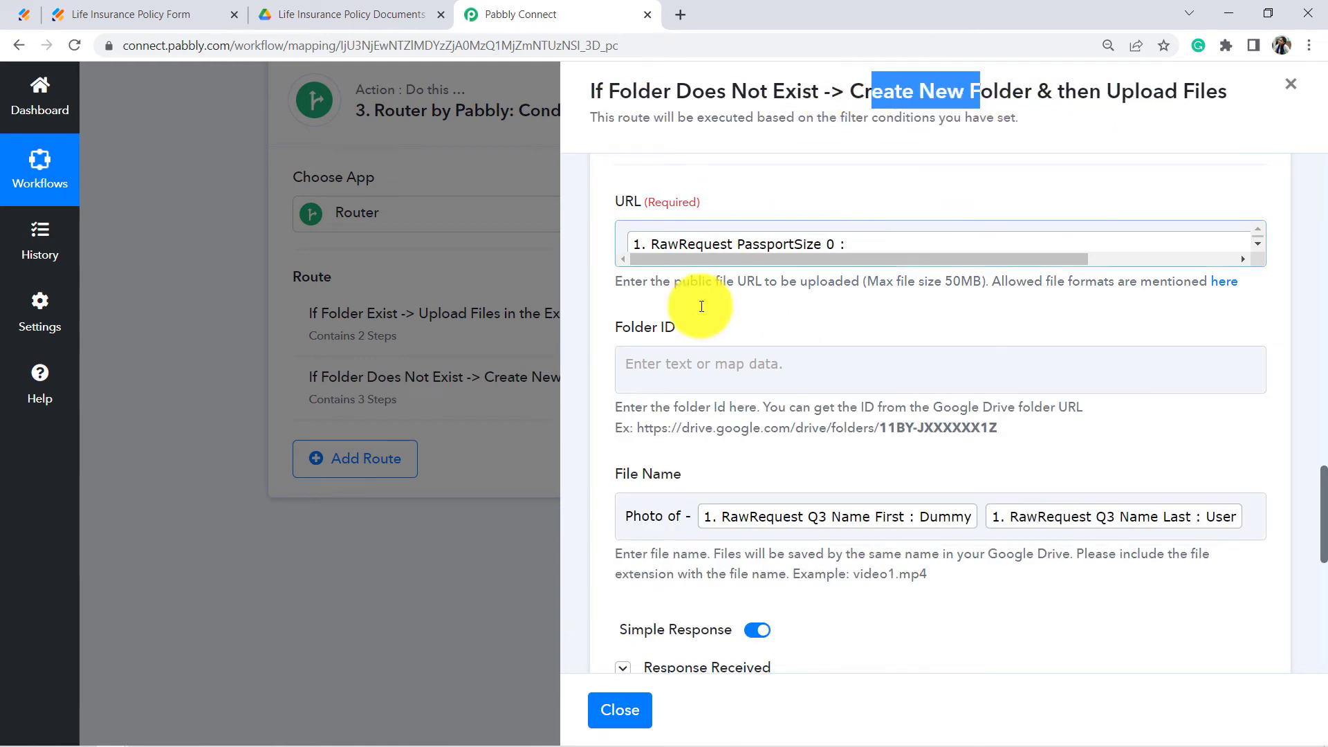
pyautogui.click(671, 367)
pyautogui.scroll(-8, 685, 325)
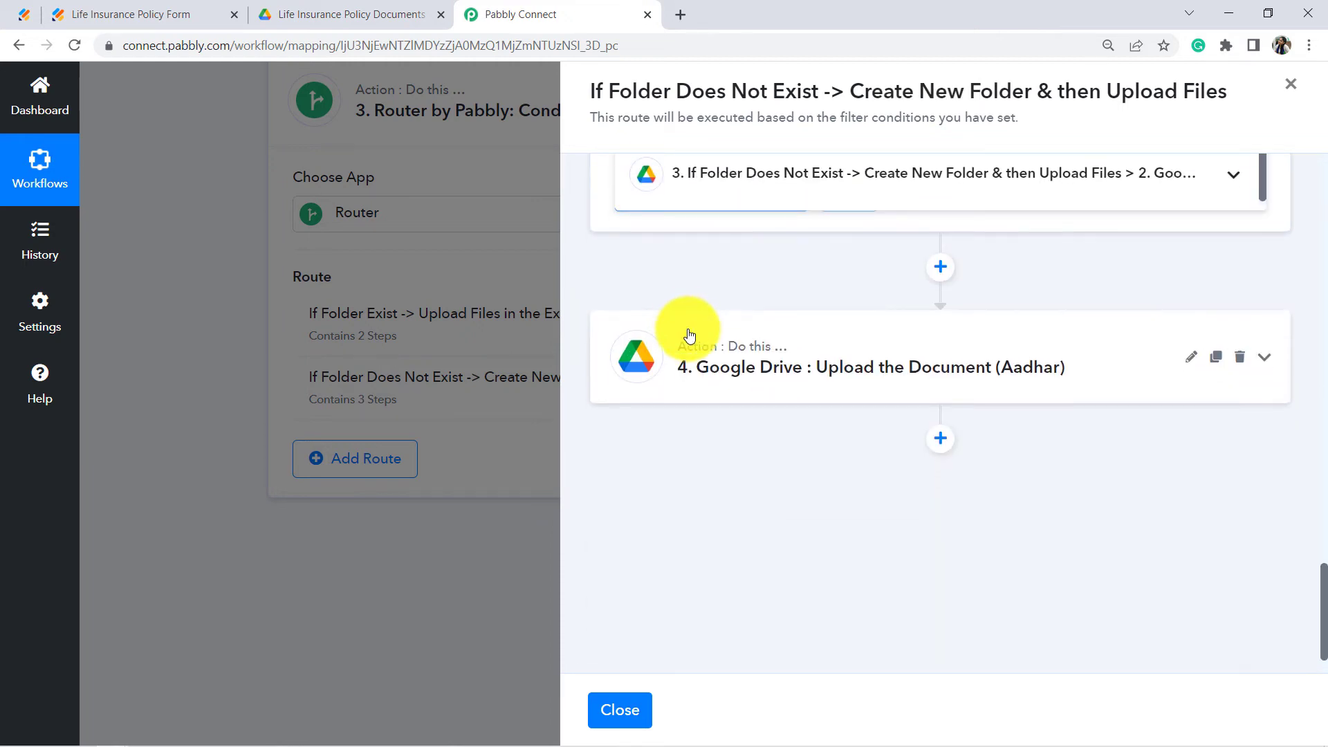
# Step: Map the photo upload's Folder ID to the Create Sub Folder step's Id
pyautogui.moveTo(1323, 591); pyautogui.dragTo(1323, 531)
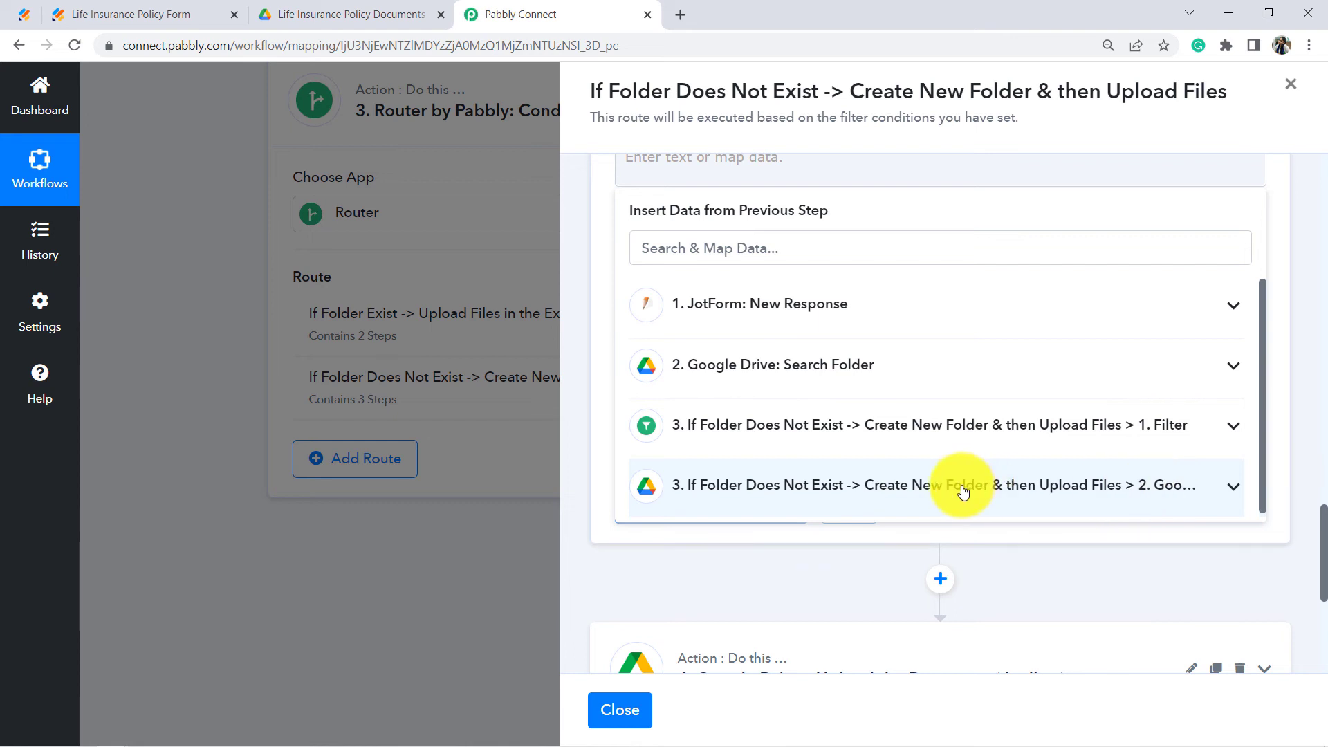
pyautogui.click(1013, 492)
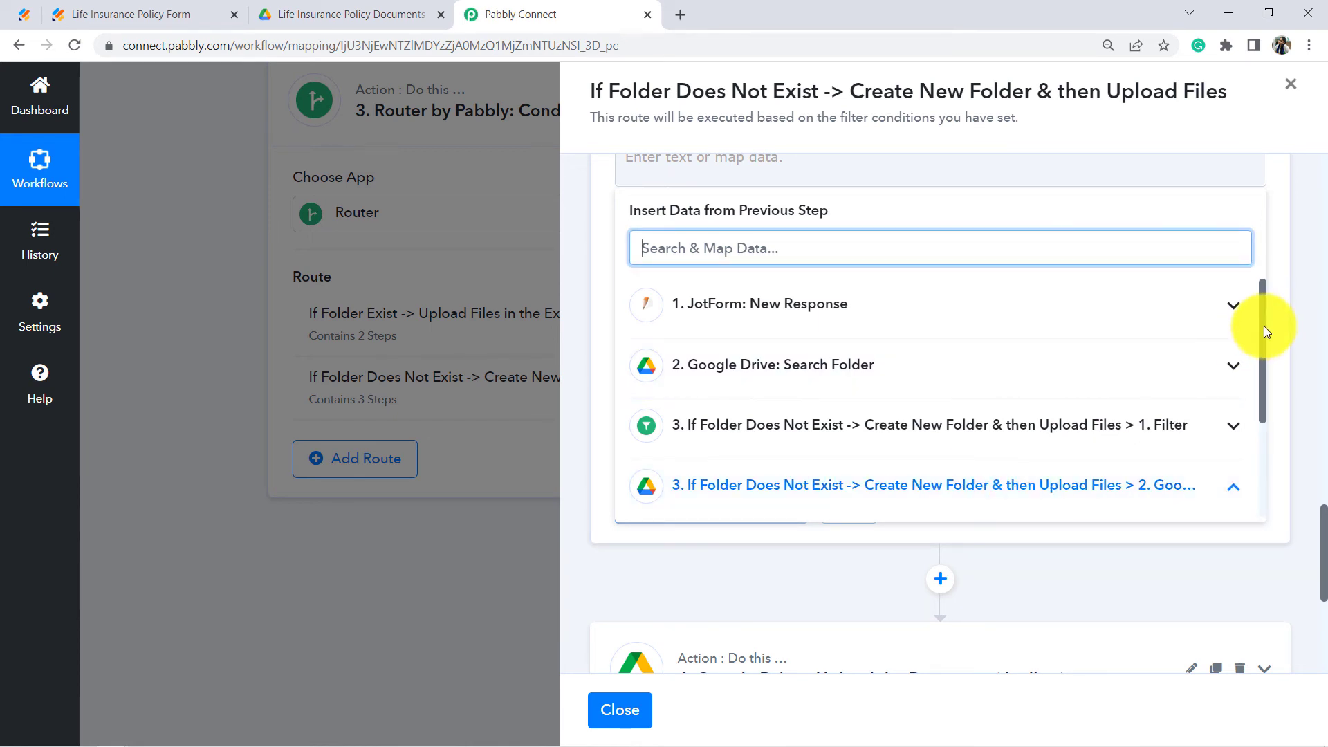
pyautogui.moveTo(1263, 326); pyautogui.dragTo(1258, 459)
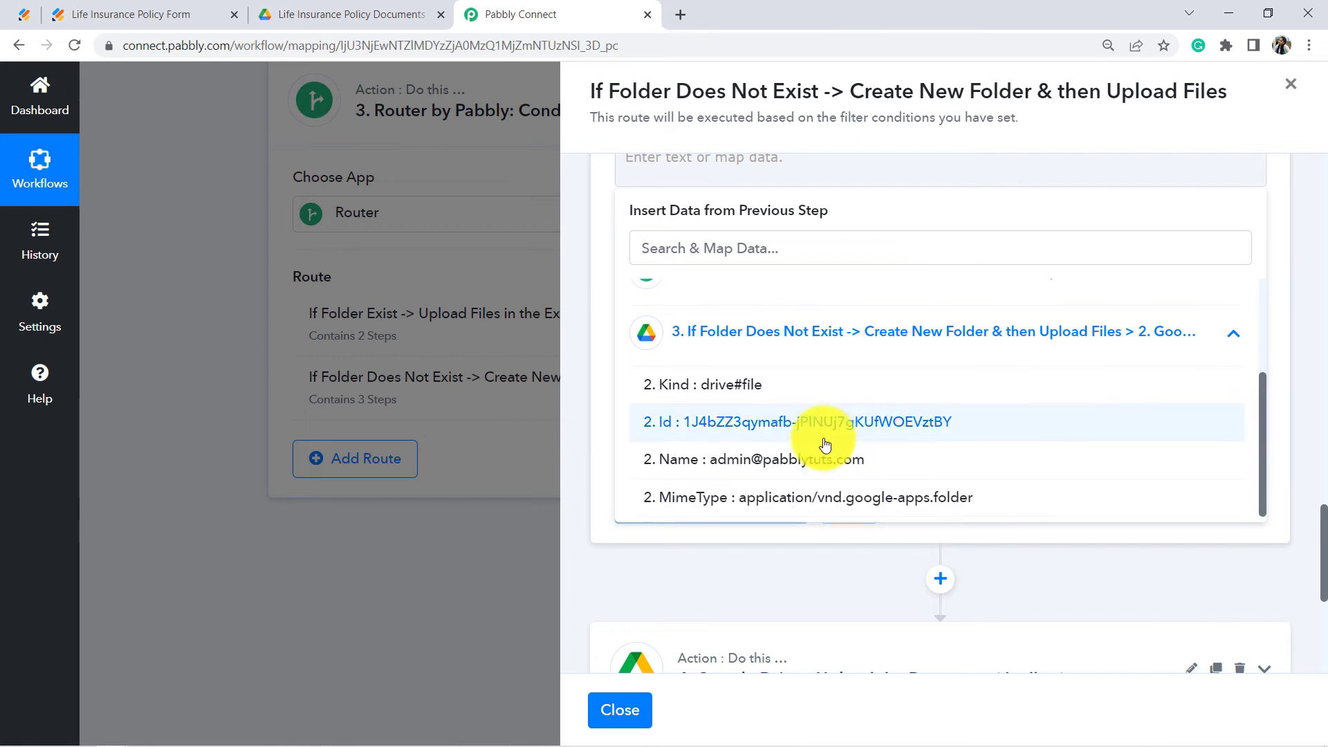
pyautogui.click(747, 423)
pyautogui.moveTo(1324, 571); pyautogui.dragTo(1321, 542)
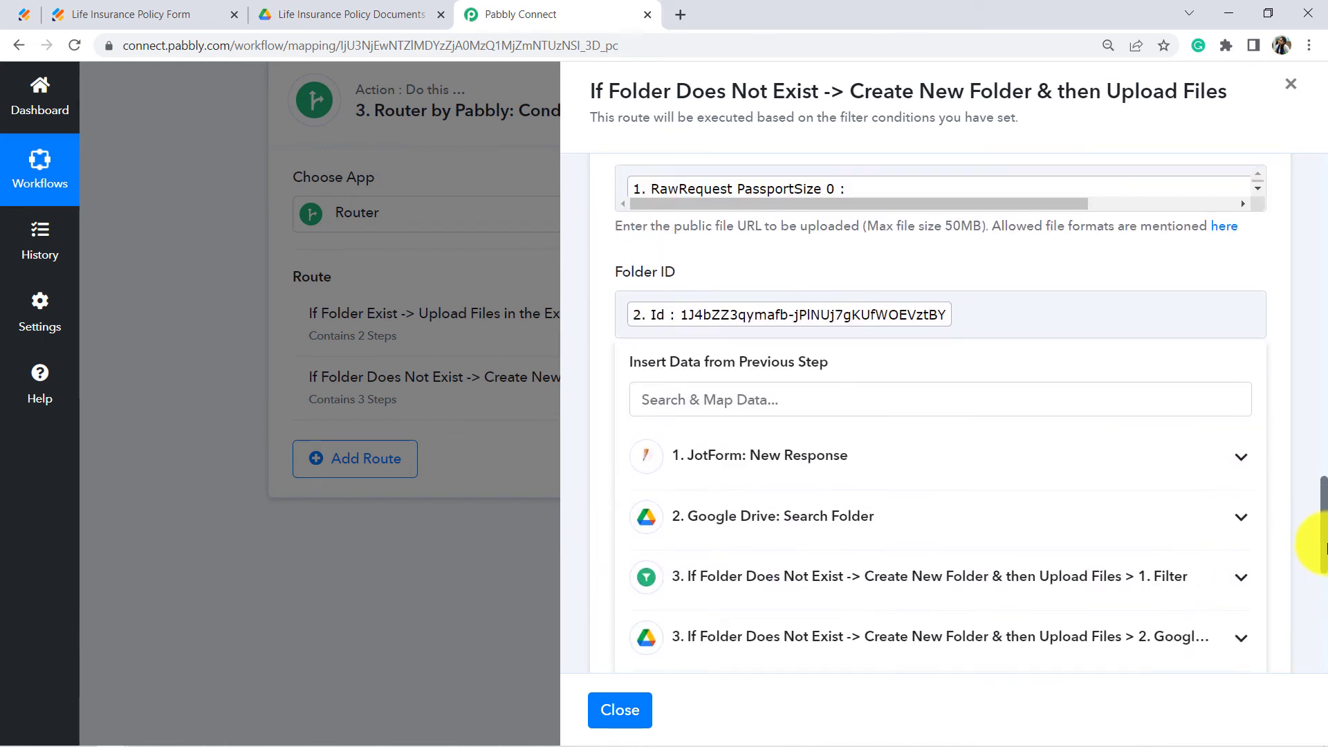
pyautogui.click(794, 298)
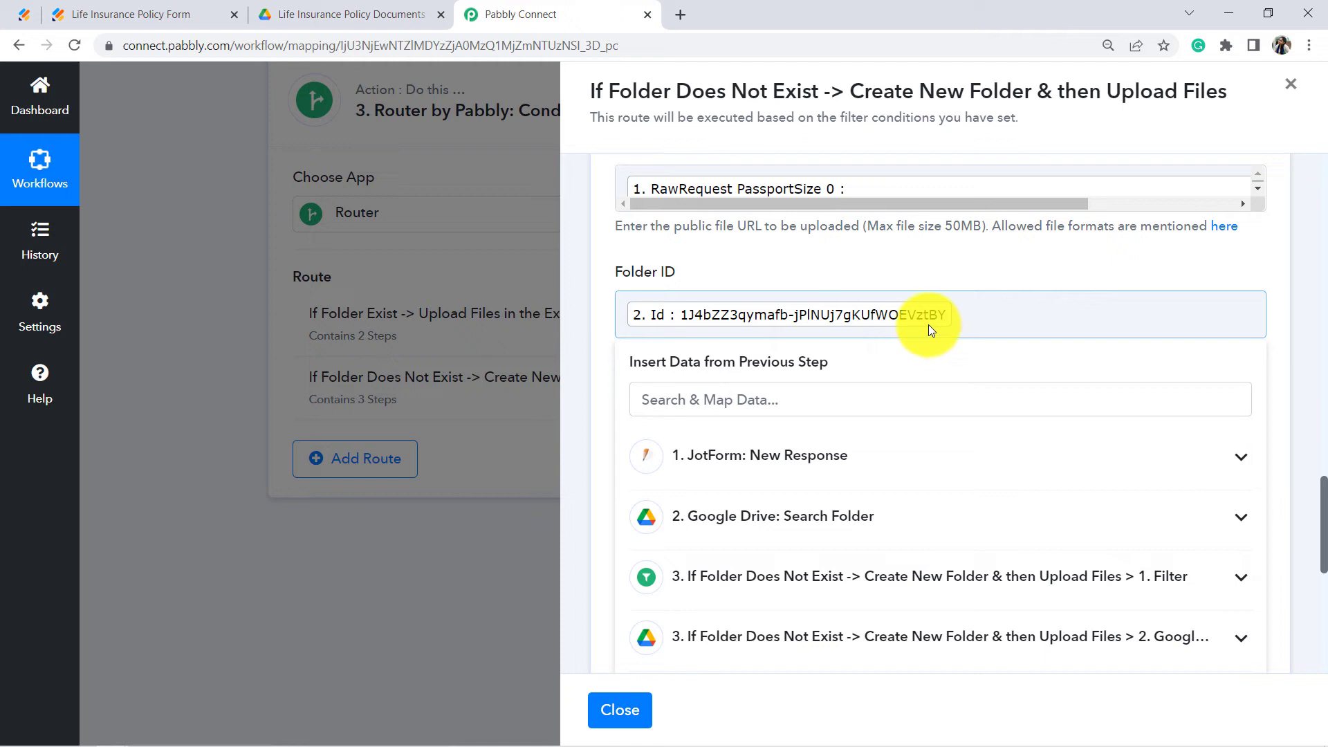
# Step: Compare the mapped Id with the new same-named folder's URL in Google Drive
pyautogui.click(346, 10)
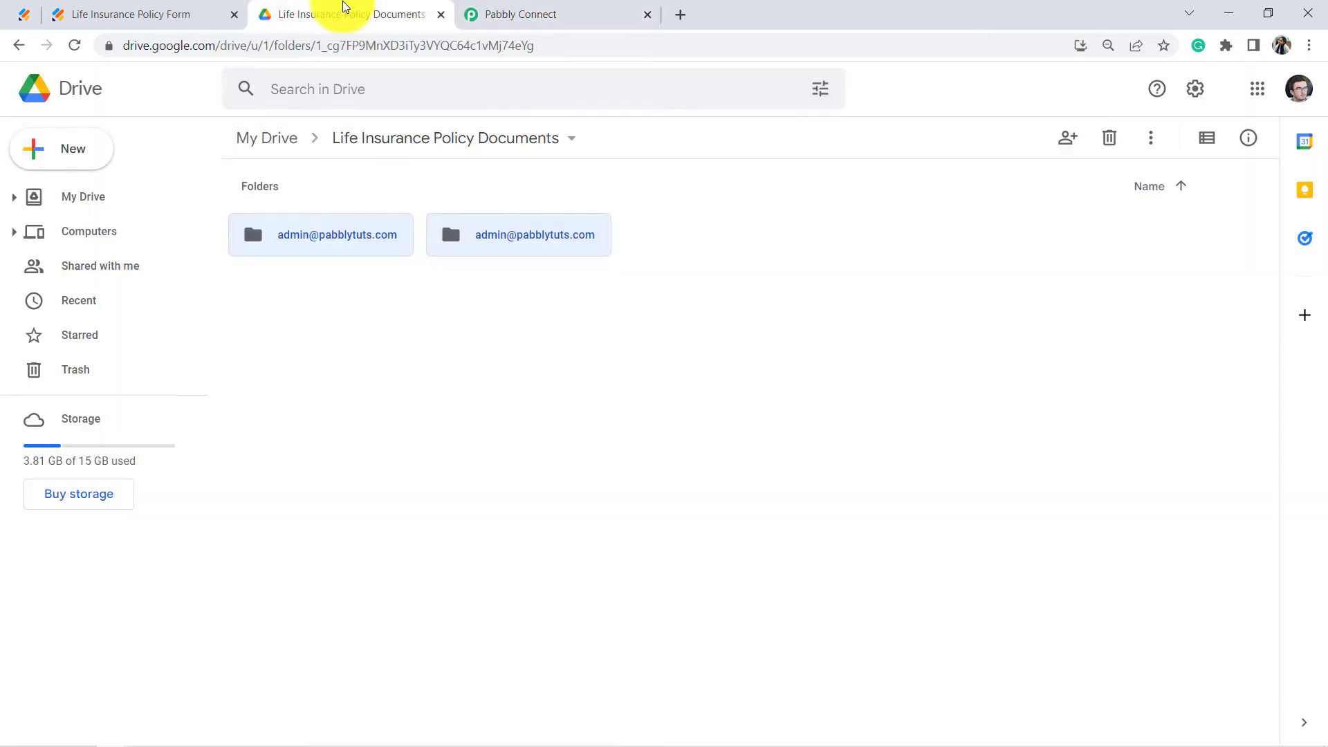
pyautogui.doubleClick(578, 241)
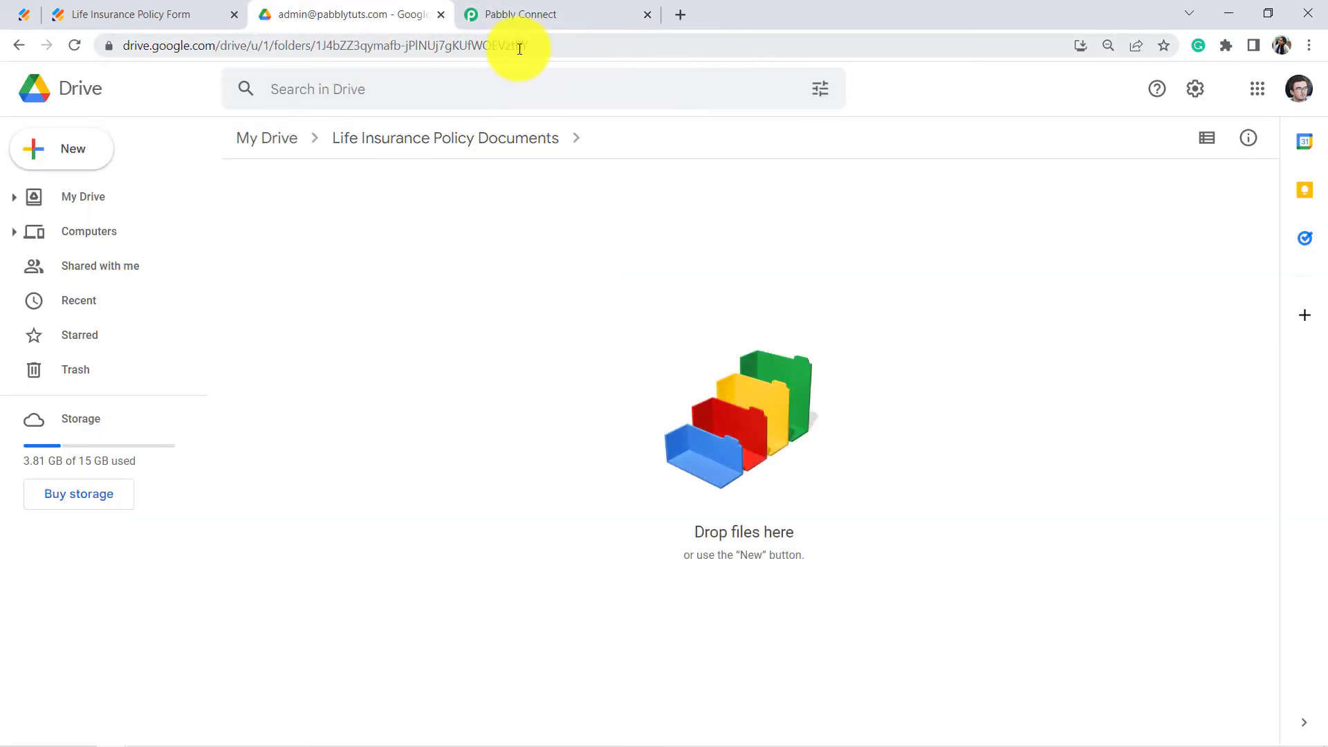
pyautogui.moveTo(505, 46); pyautogui.dragTo(549, 45)
pyautogui.click(545, 7)
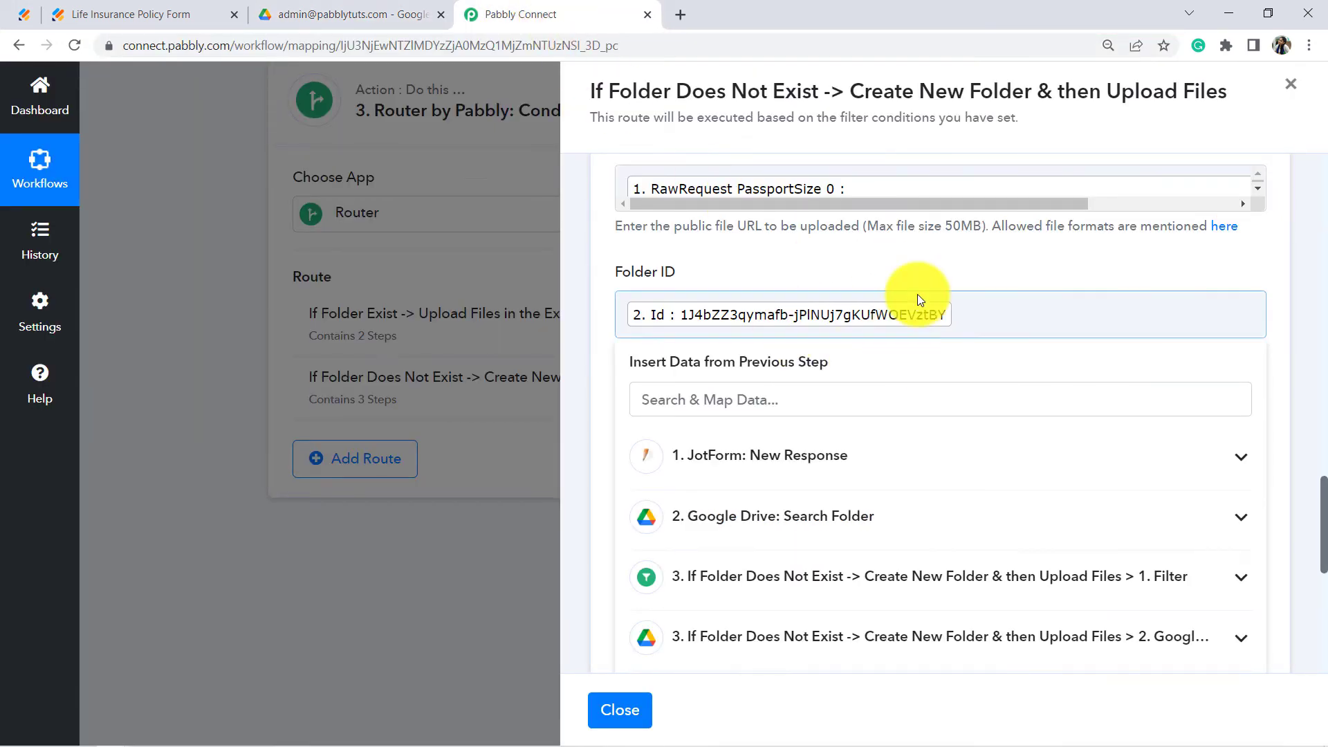
pyautogui.moveTo(1090, 90); pyautogui.dragTo(1181, 90)
# Step: Keep the File Name as 'Photo of -' plus first and last name, then Save & Send Test Request
pyautogui.doubleClick(953, 90)
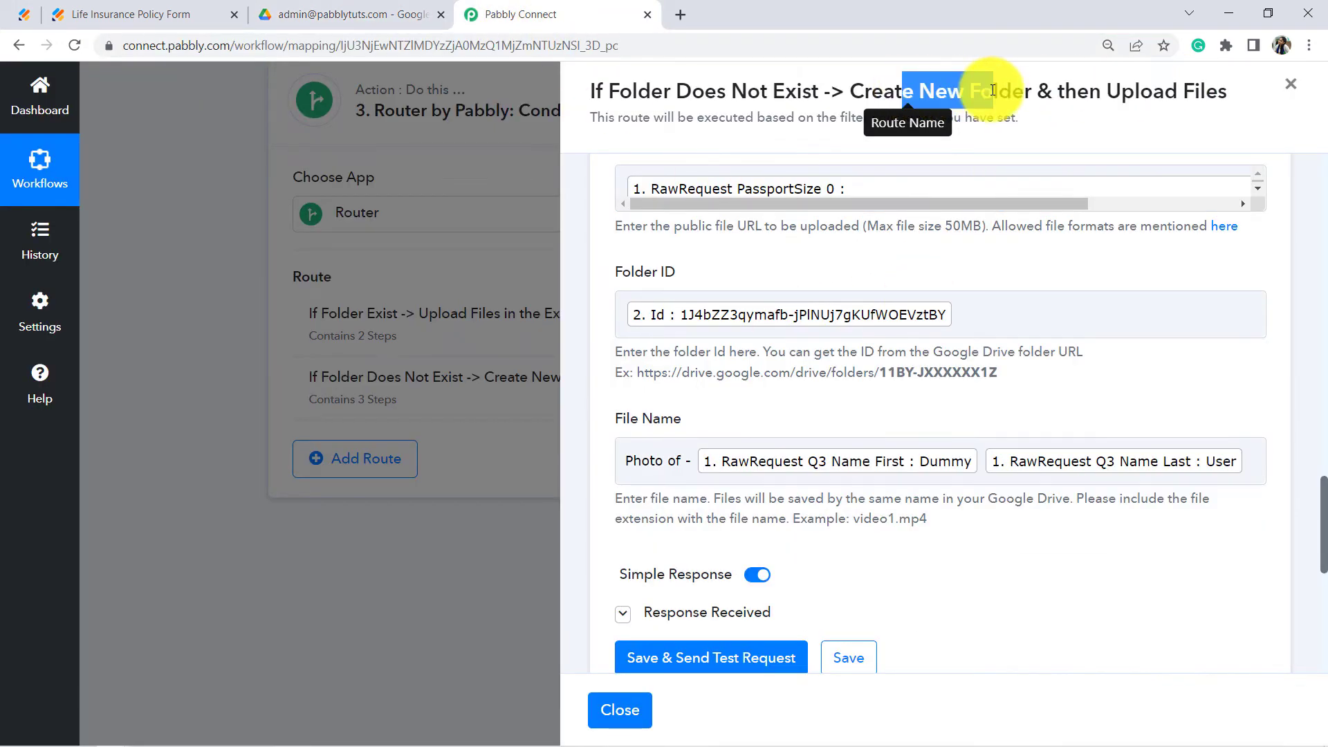
pyautogui.click(353, 14)
pyautogui.click(508, 8)
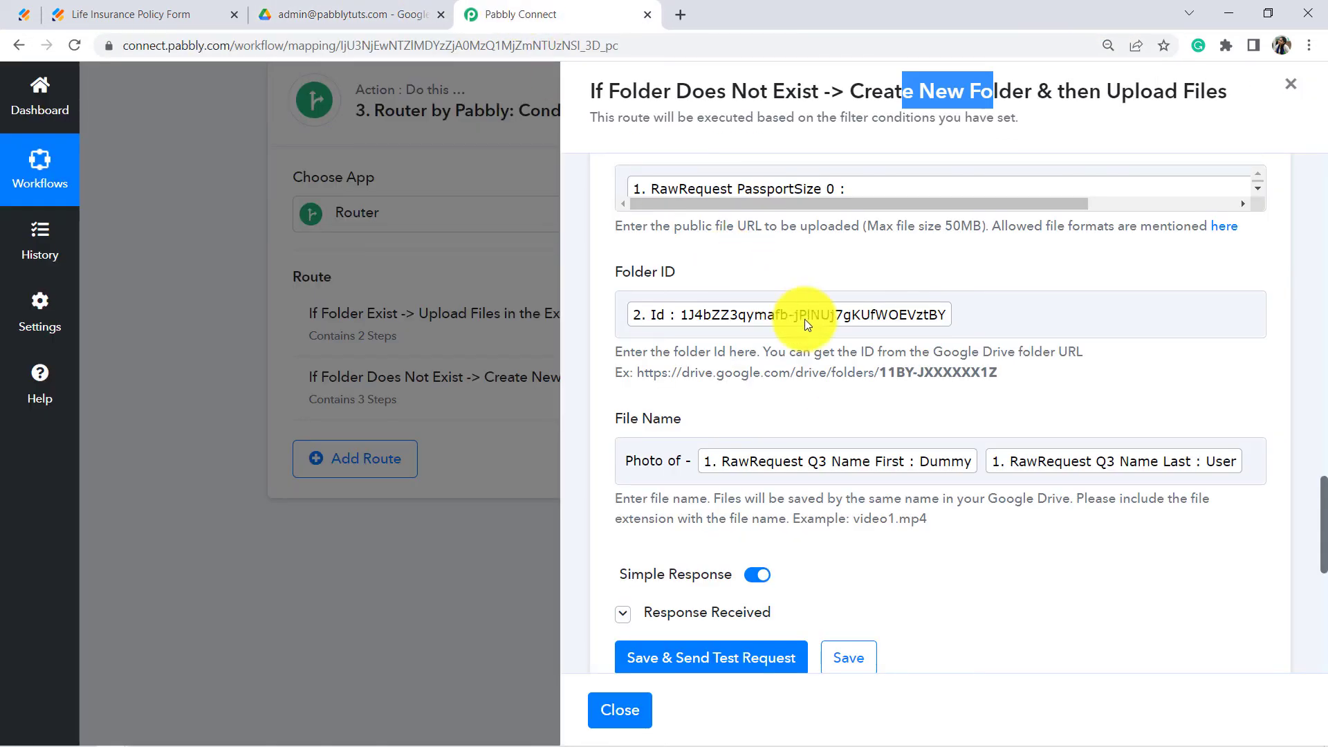
pyautogui.moveTo(1321, 517); pyautogui.dragTo(1321, 538)
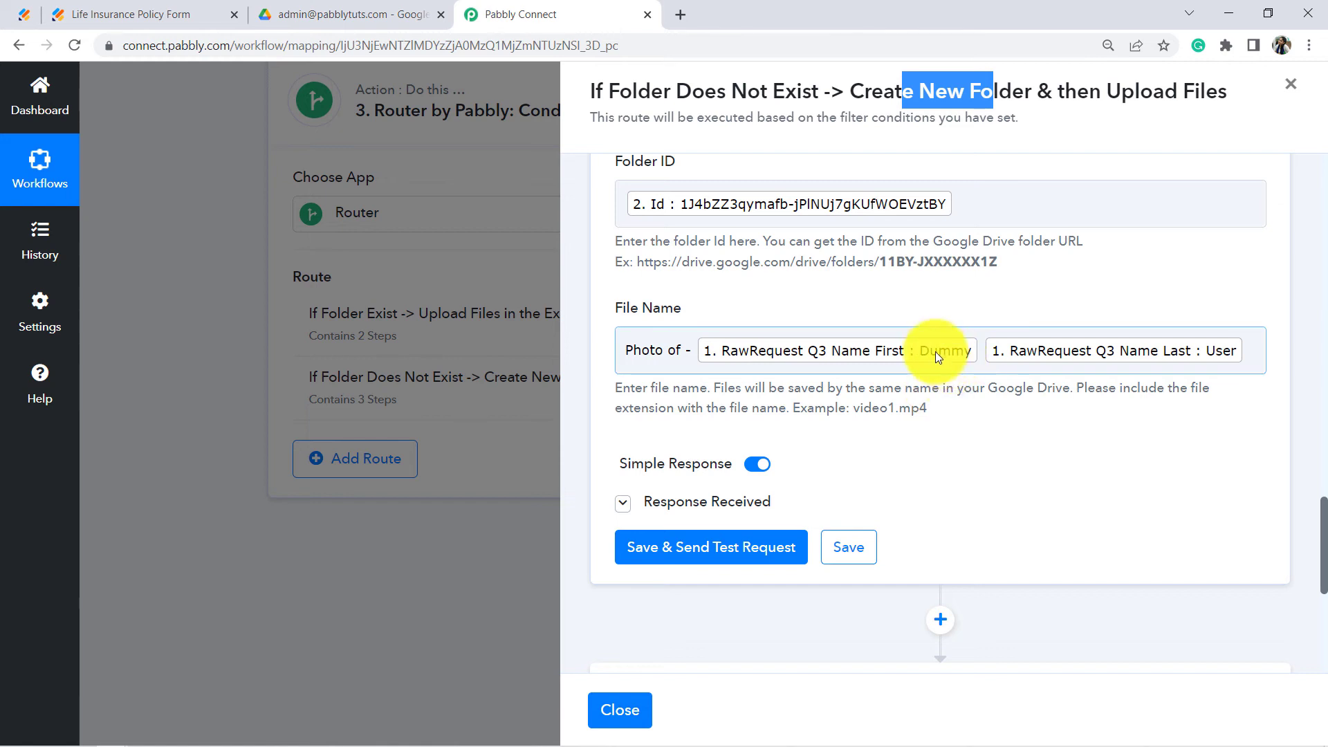
pyautogui.moveTo(651, 350); pyautogui.dragTo(664, 349)
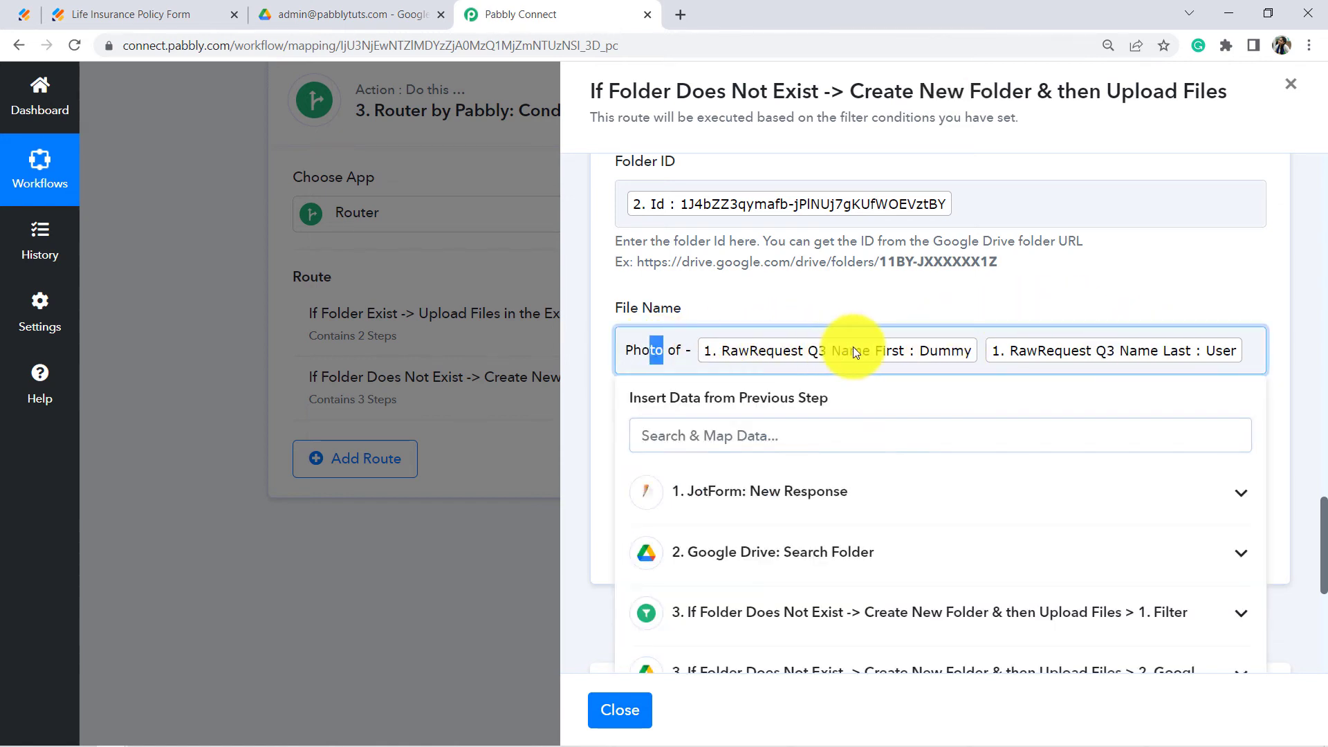
pyautogui.click(923, 311)
pyautogui.scroll(-5, 830, 429)
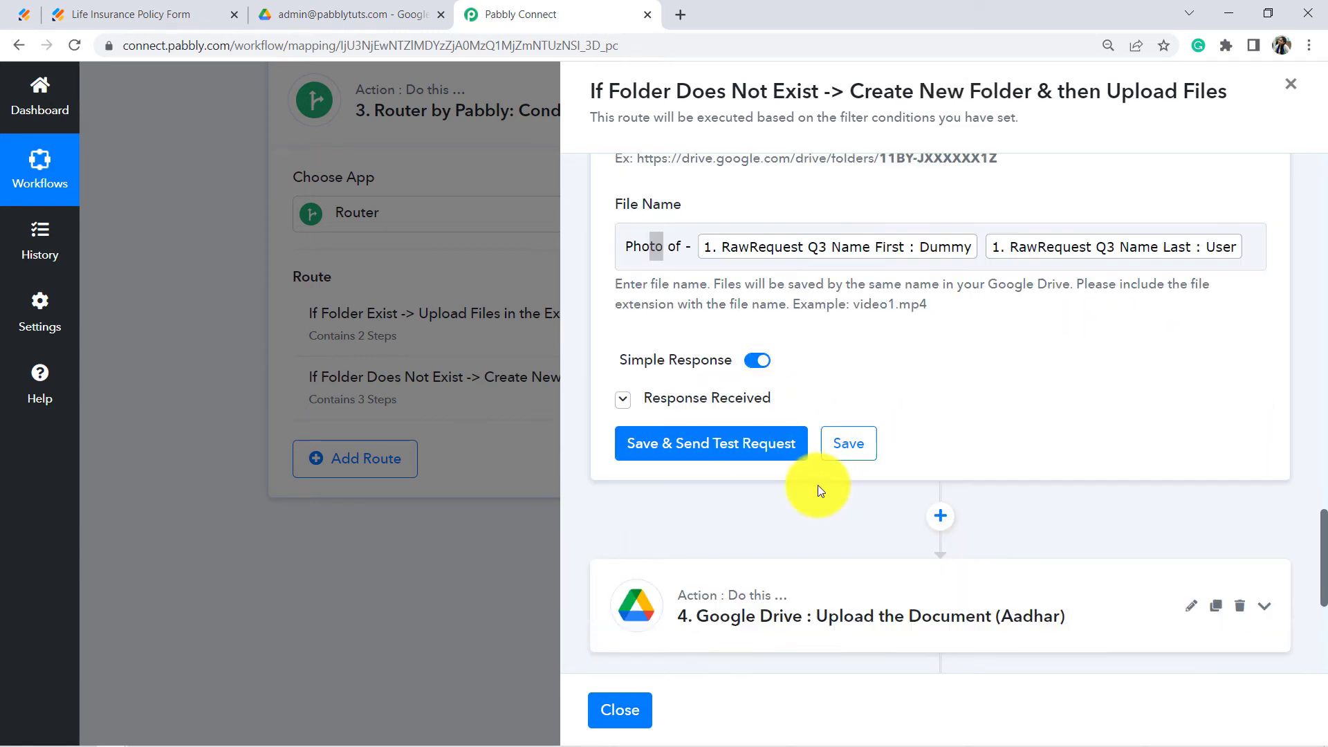
pyautogui.click(686, 288)
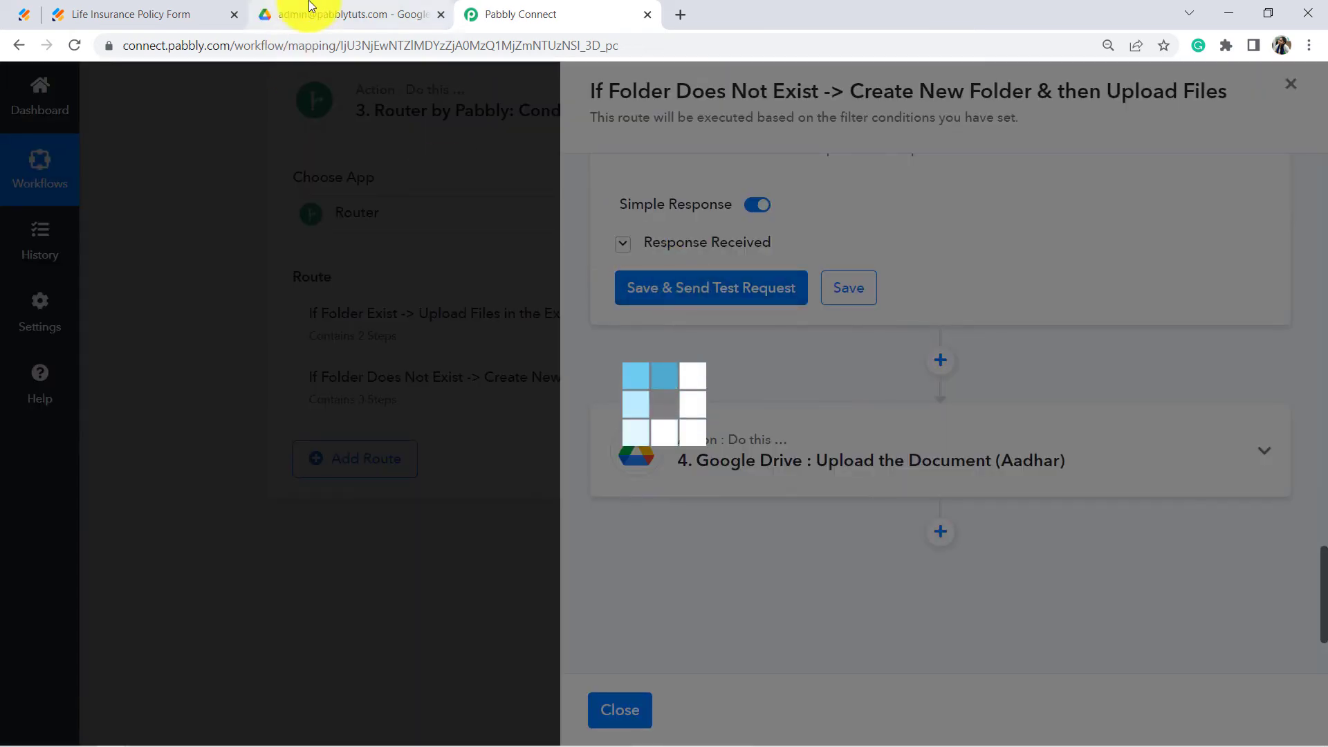
# Step: Check 'Photo of - Dummy User' is in the new Drive folder, then return to step 4
pyautogui.click(321, 11)
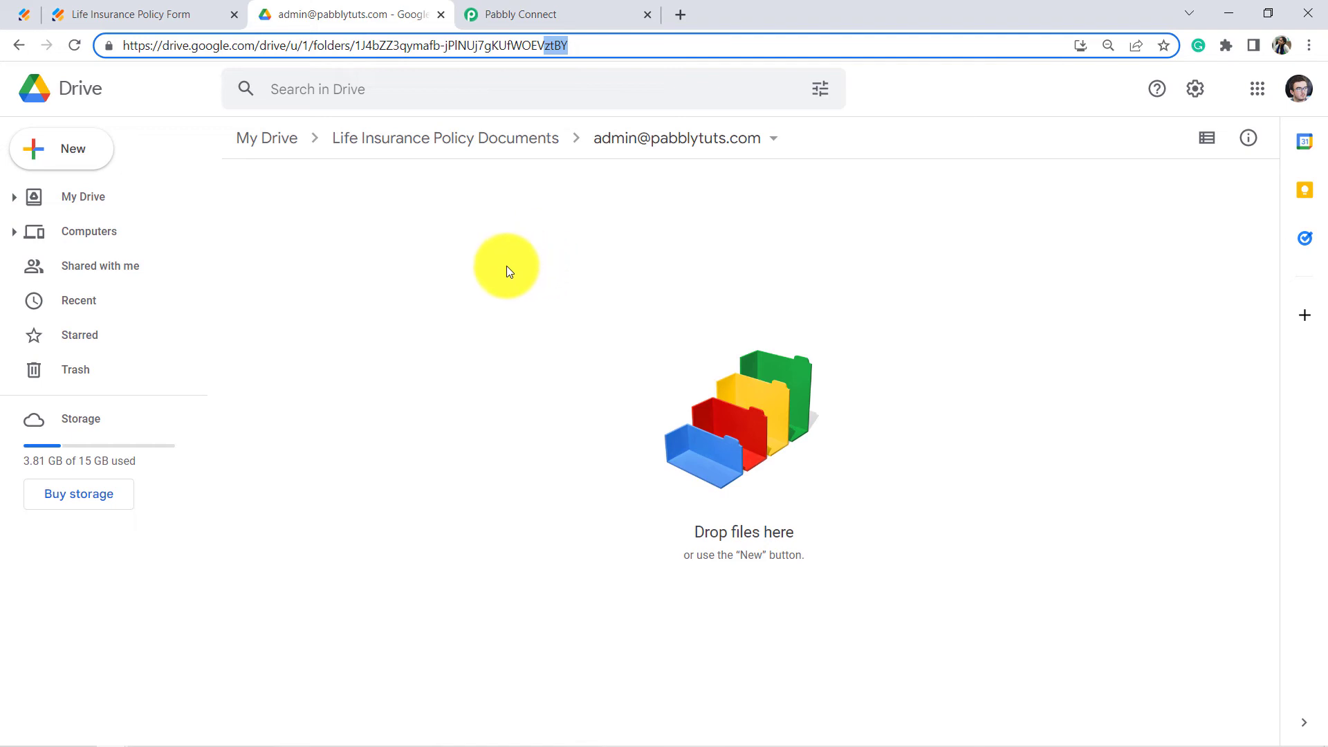
pyautogui.click(320, 362)
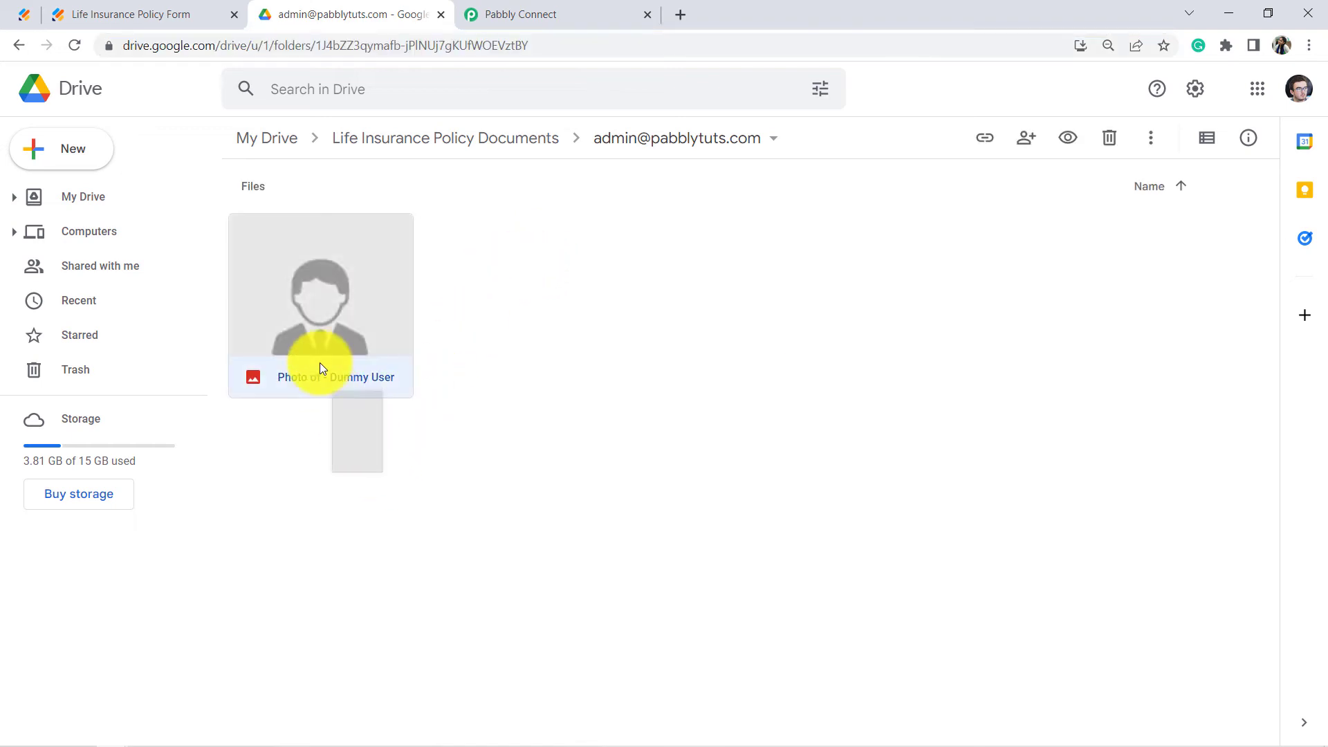
pyautogui.click(532, 10)
pyautogui.click(387, 14)
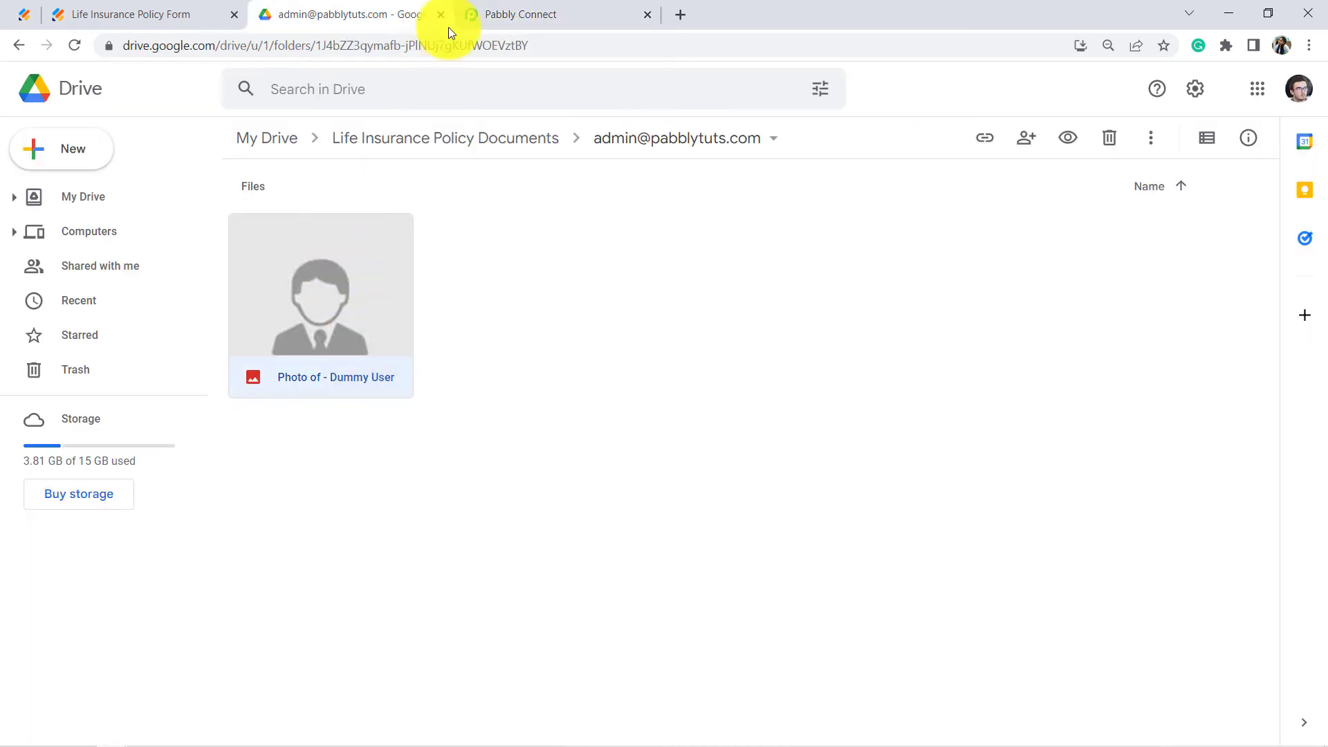
pyautogui.click(481, 7)
pyautogui.moveTo(1318, 536); pyautogui.dragTo(1317, 635)
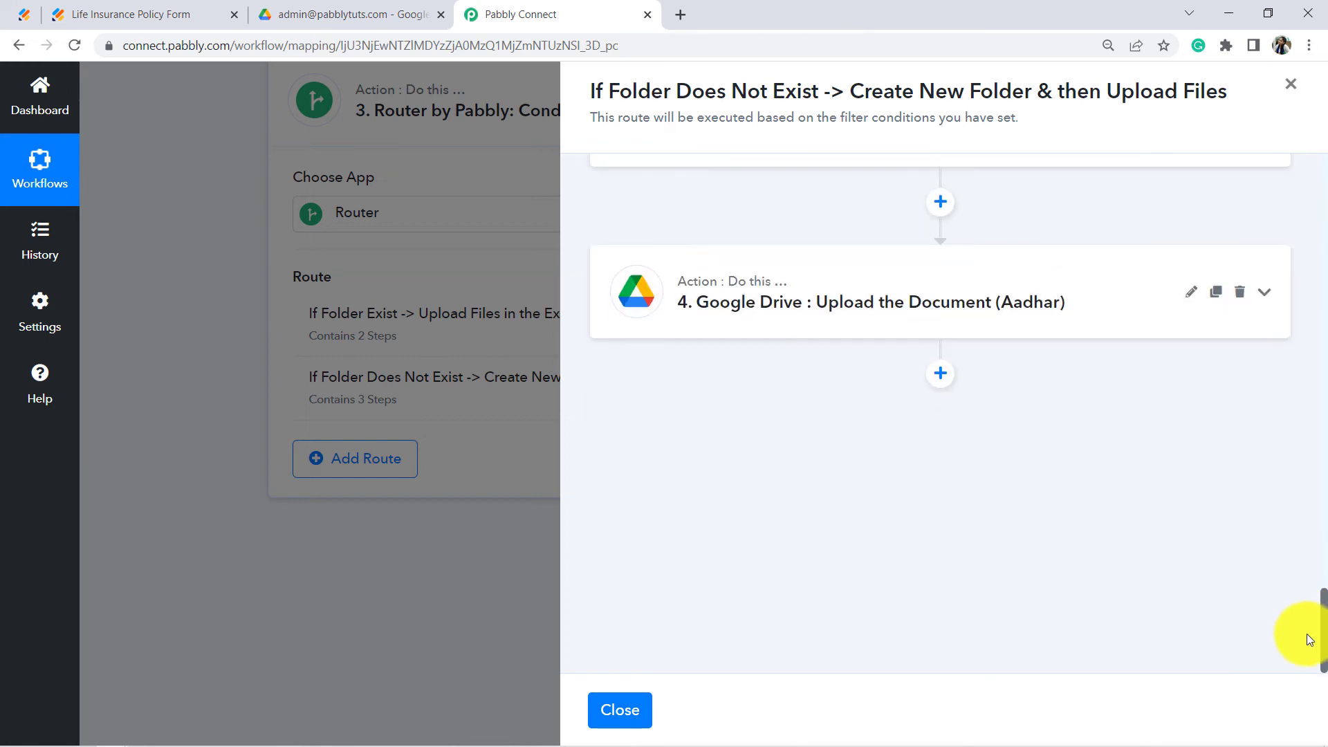
# Step: Replace the Aadhar upload's PassportSize 0 URL with JotForm's RawRequest FileUpload5 0
pyautogui.click(929, 321)
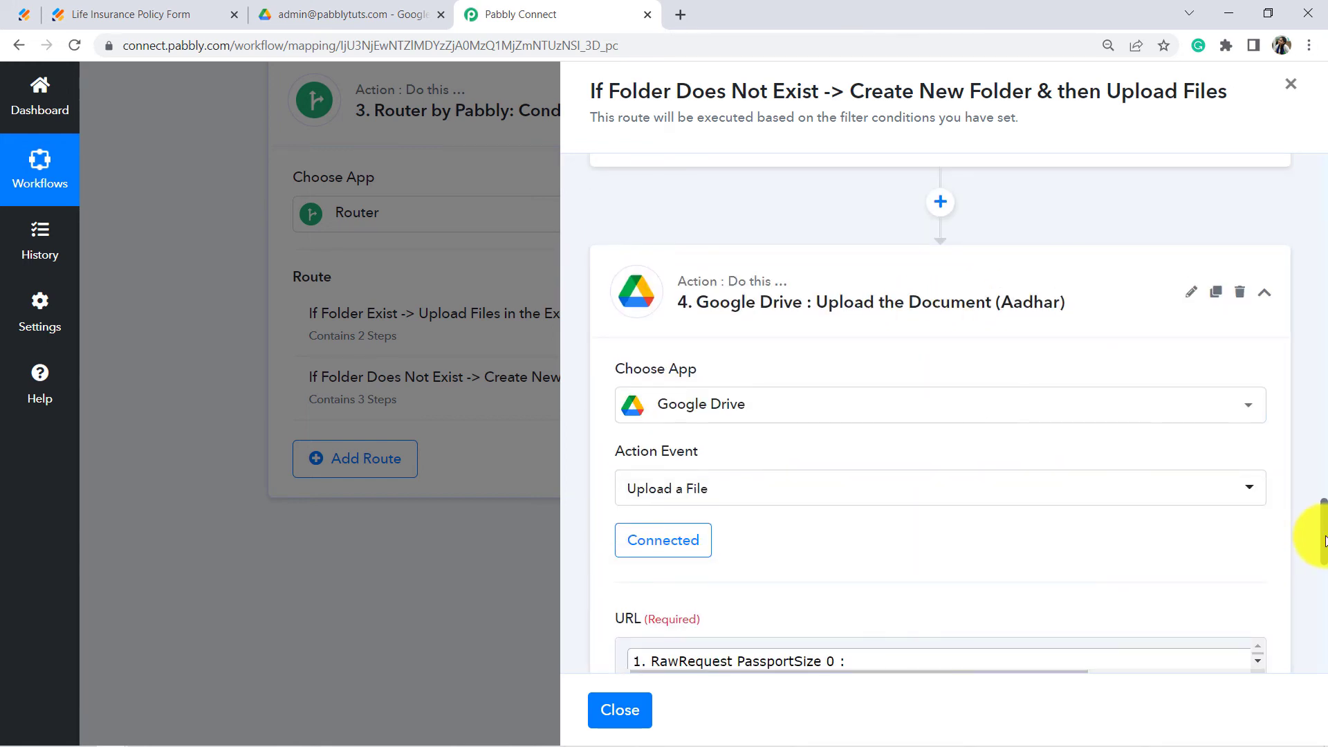
pyautogui.moveTo(1322, 540); pyautogui.dragTo(1323, 585)
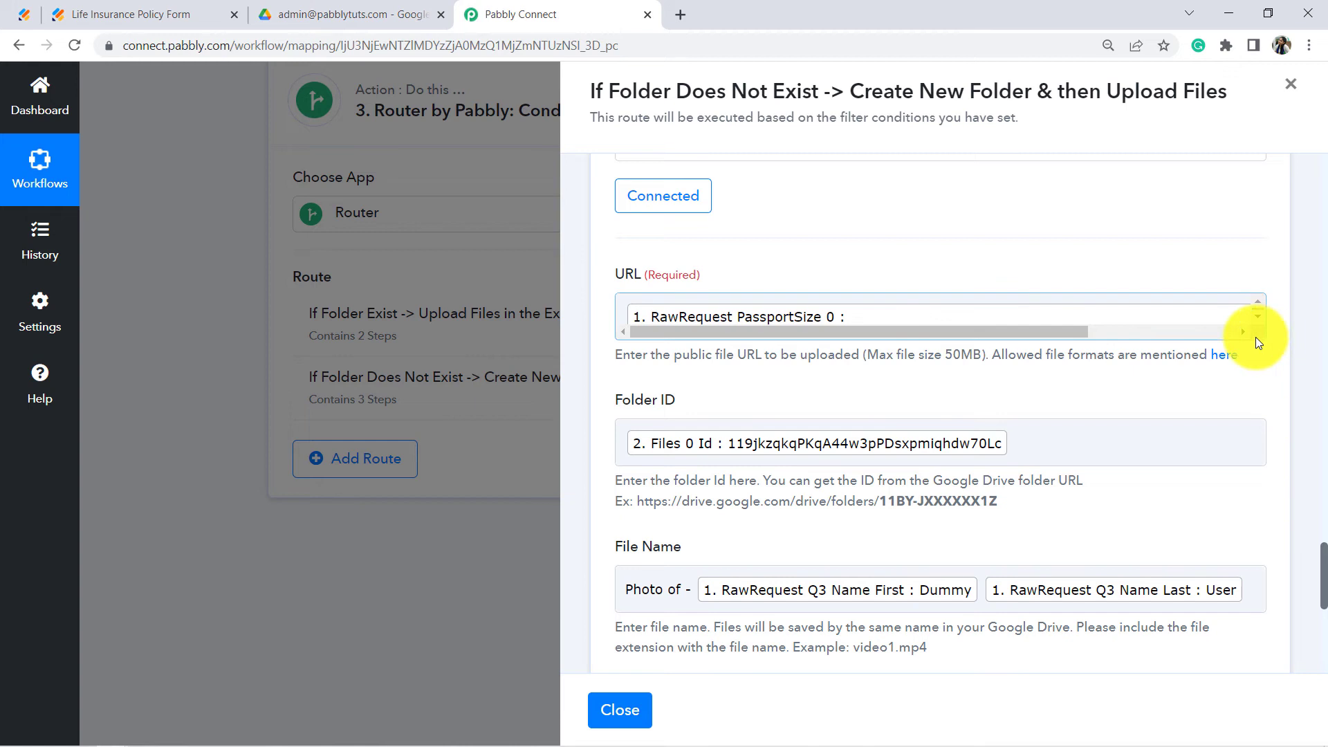
pyautogui.click(617, 313)
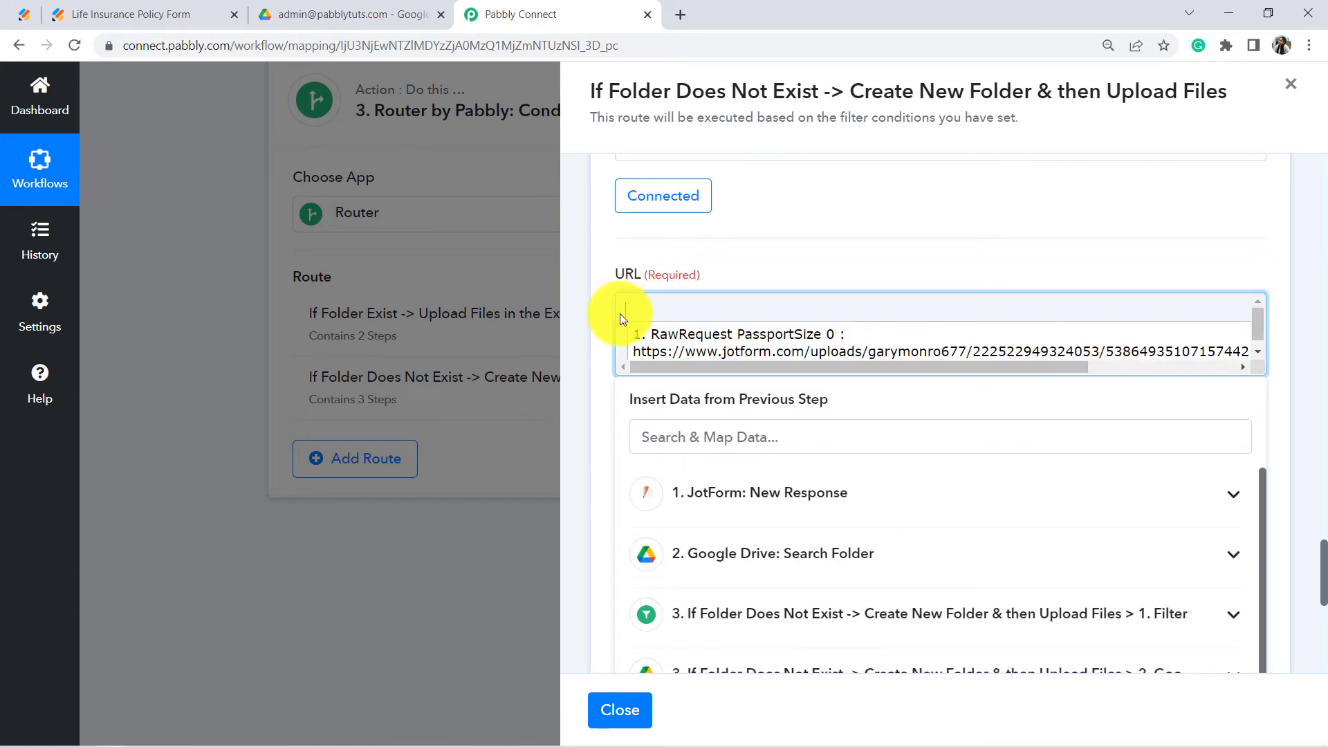
pyautogui.hotkey('ctrl', 'a')
pyautogui.press('BackSpace')
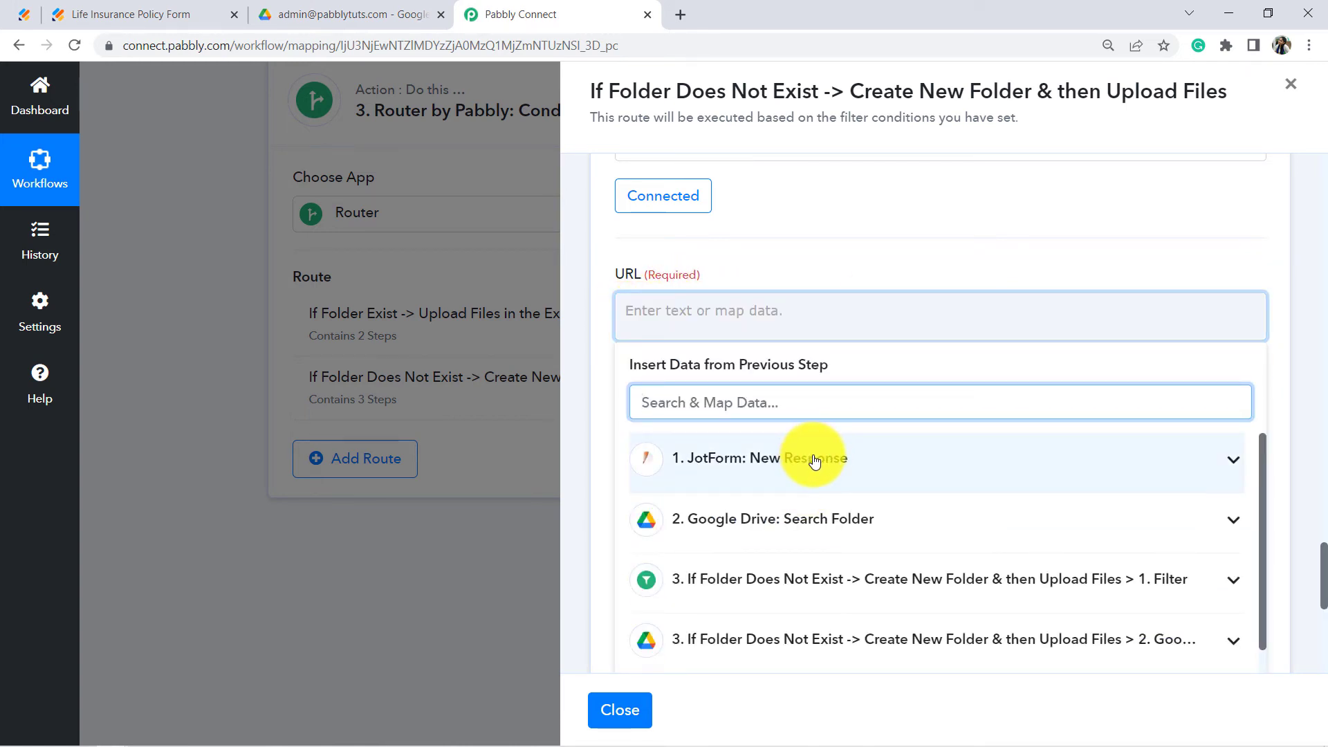
pyautogui.click(821, 469)
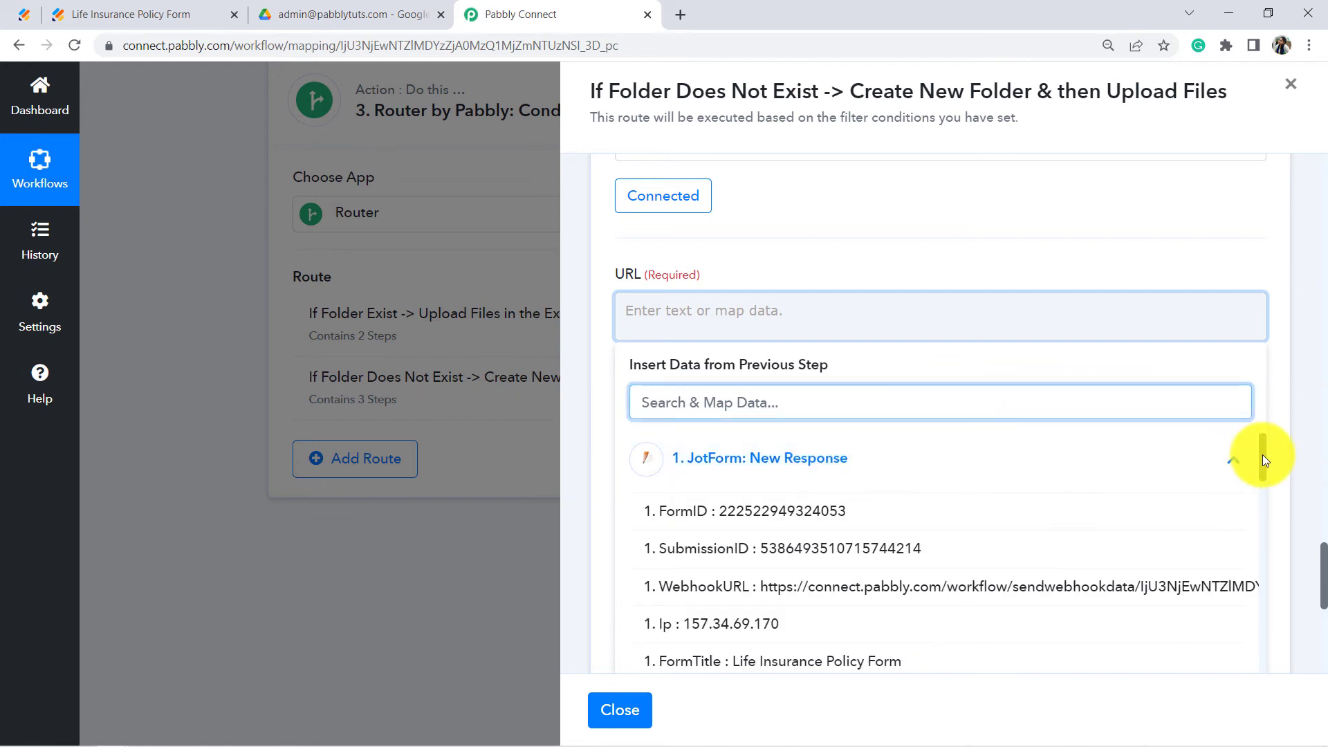
pyautogui.moveTo(1263, 460); pyautogui.dragTo(1298, 621)
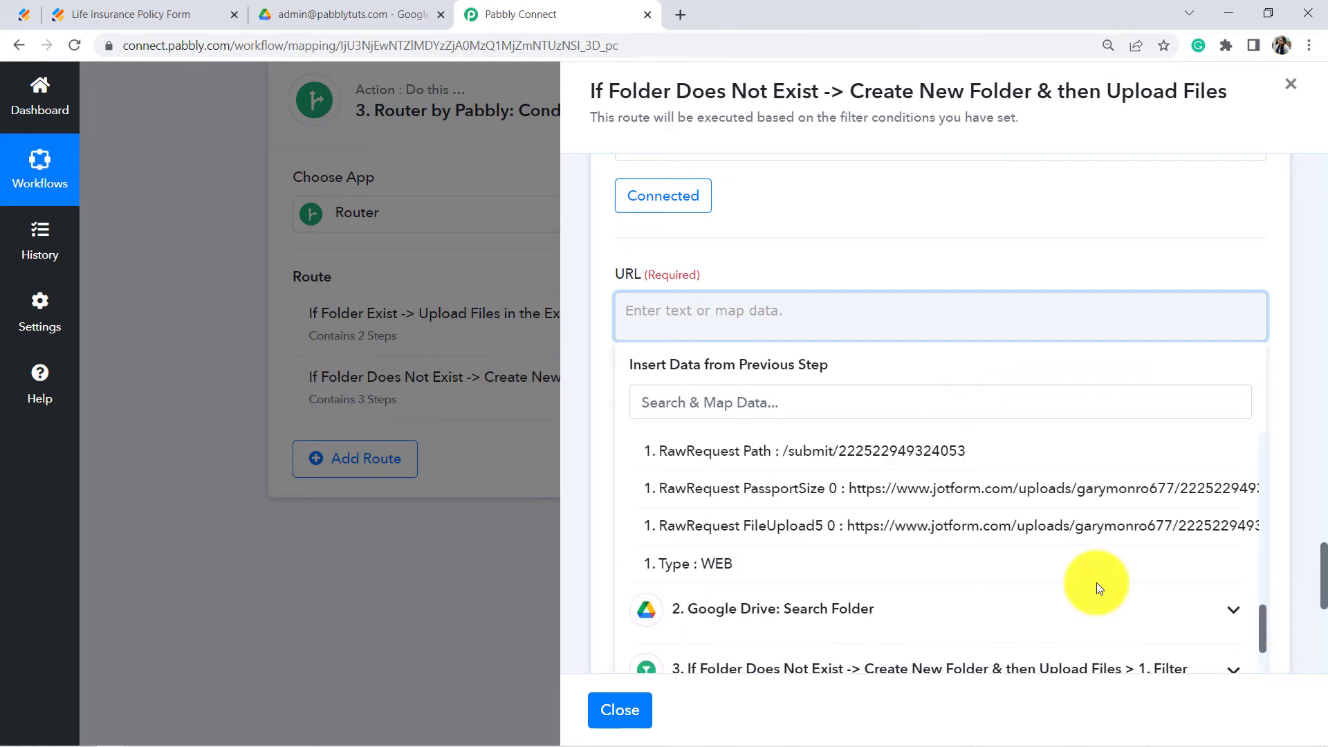
pyautogui.click(784, 532)
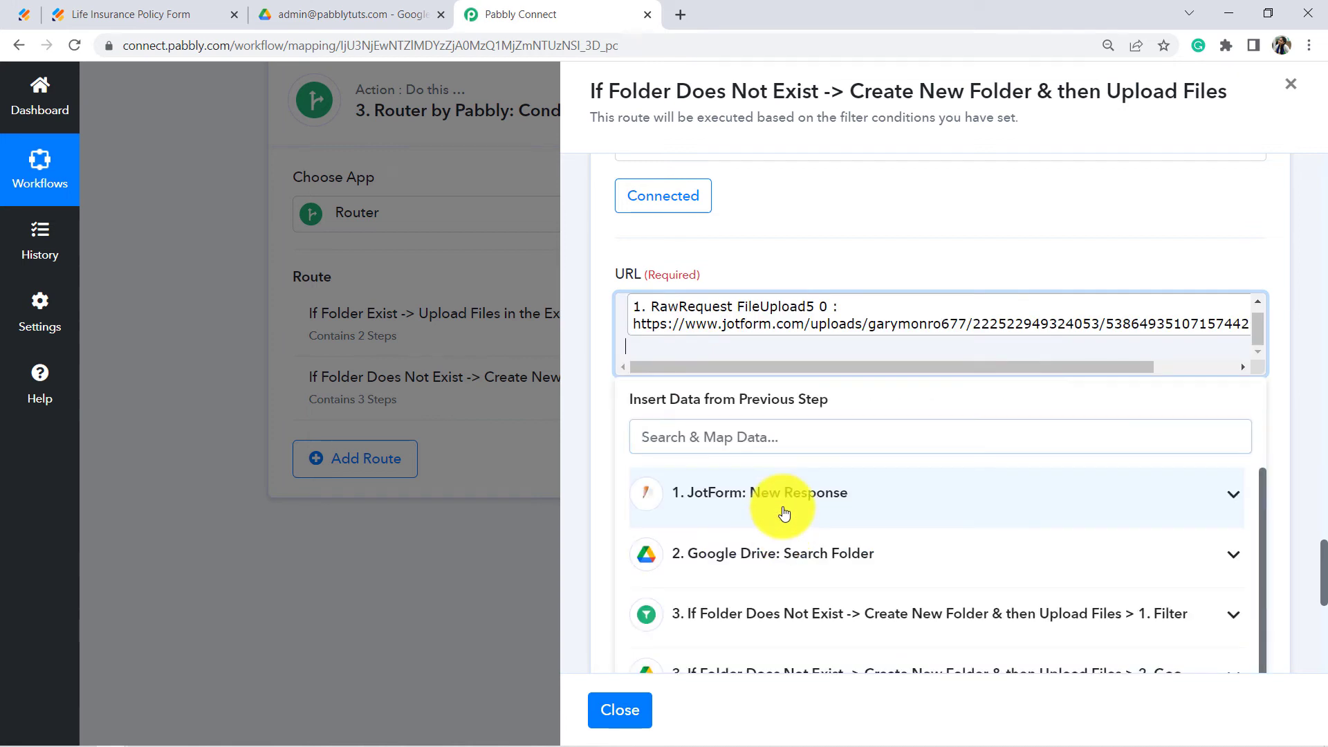
pyautogui.click(749, 255)
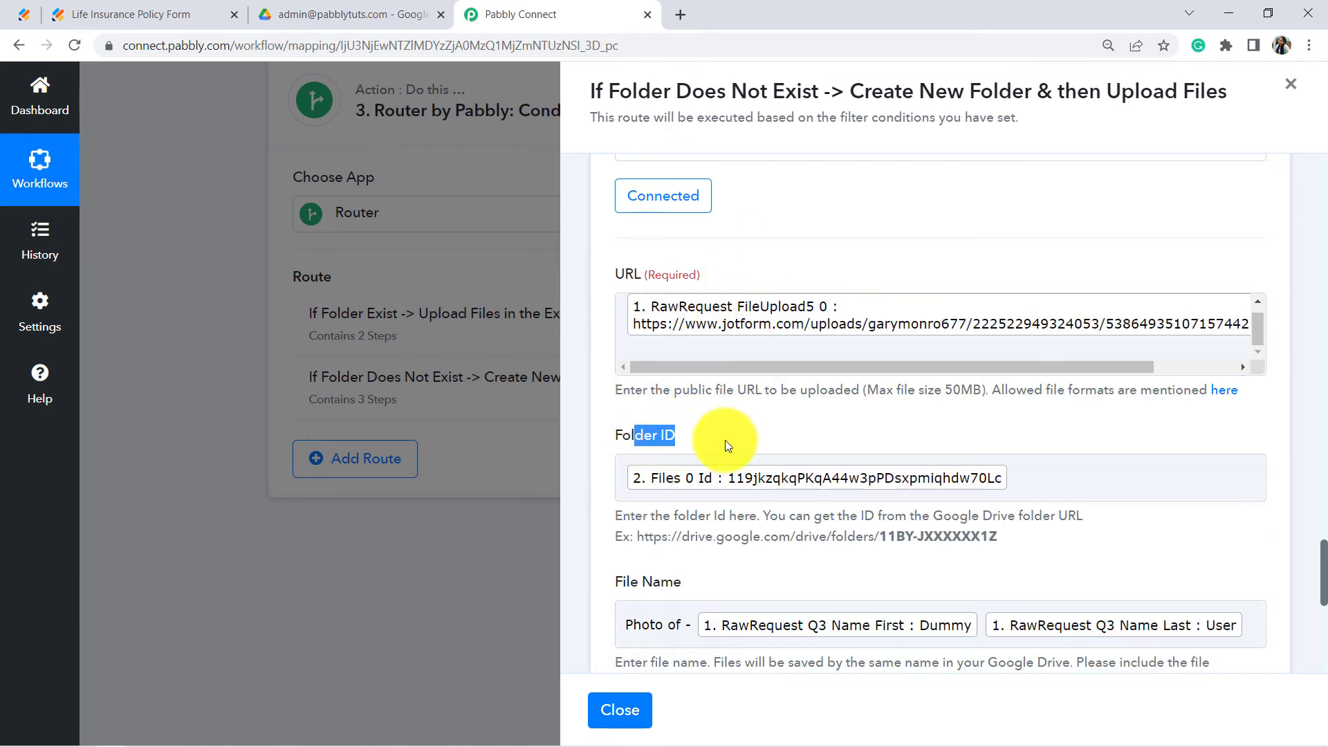
pyautogui.scroll(-1, 1241, 362)
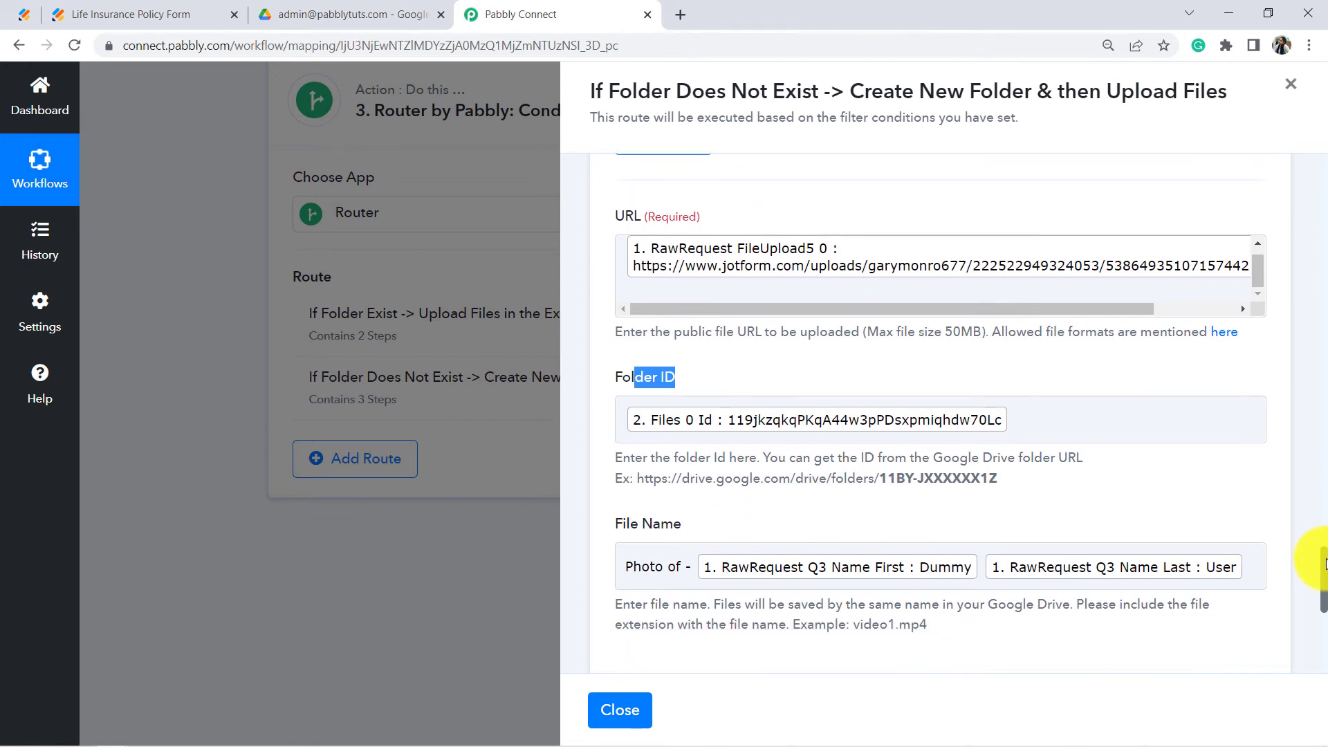
# Step: Set the Aadhar upload's Folder ID to the created sub-folder's Id from step 2
pyautogui.click(1026, 379)
pyautogui.press('BackSpace')
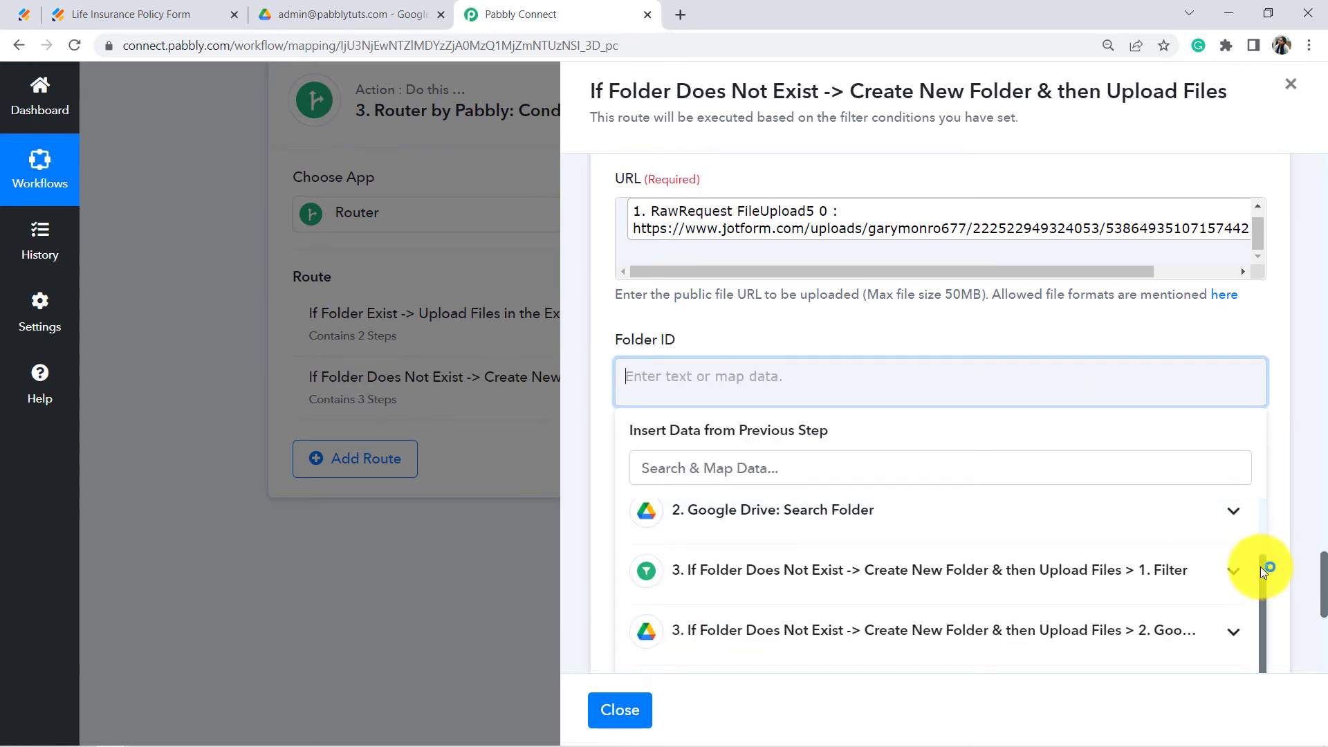
pyautogui.click(1011, 627)
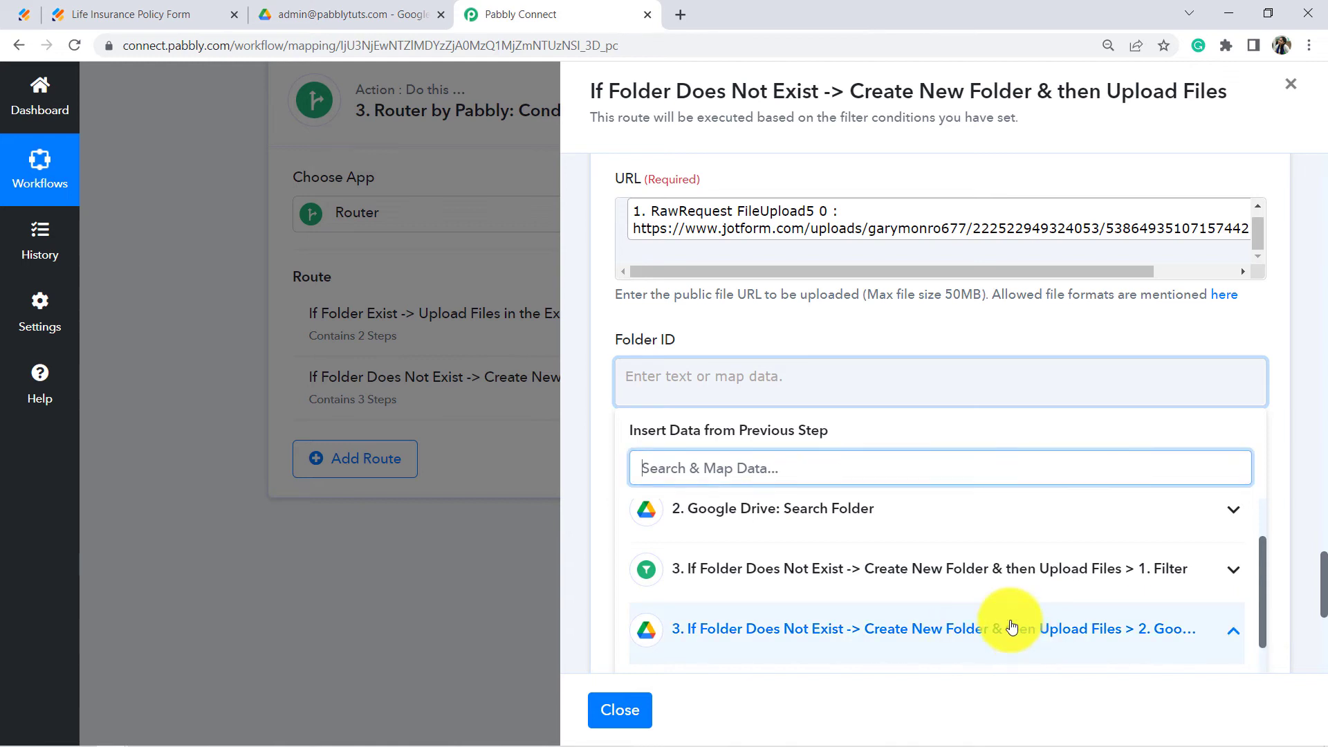
pyautogui.moveTo(1263, 568); pyautogui.dragTo(1226, 662)
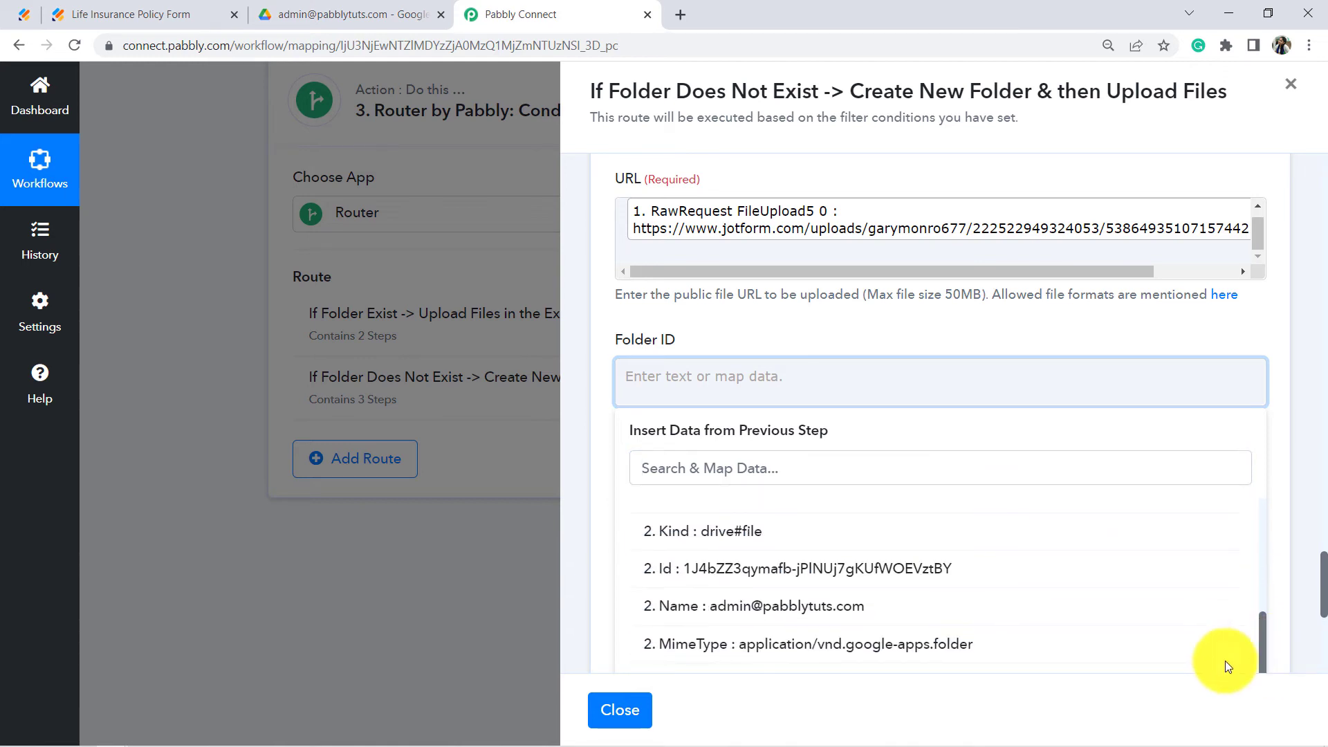
pyautogui.click(746, 570)
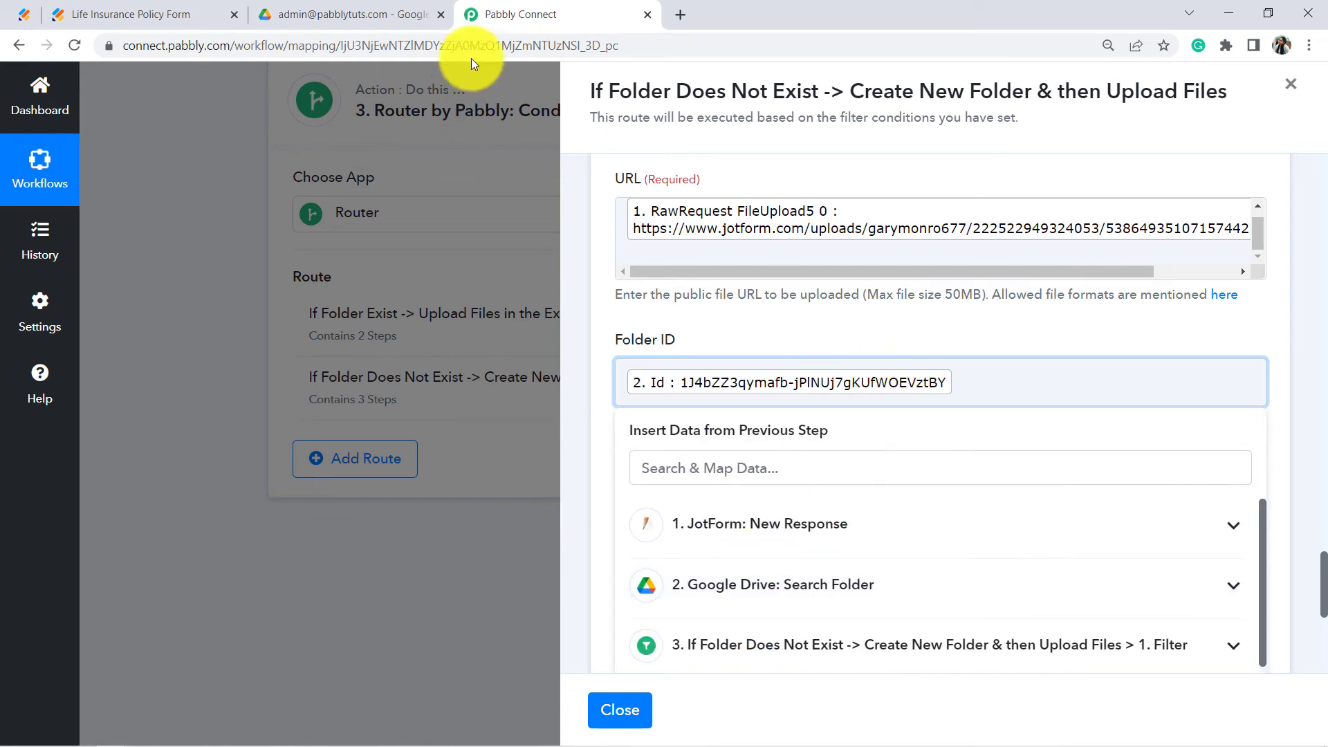
pyautogui.click(388, 13)
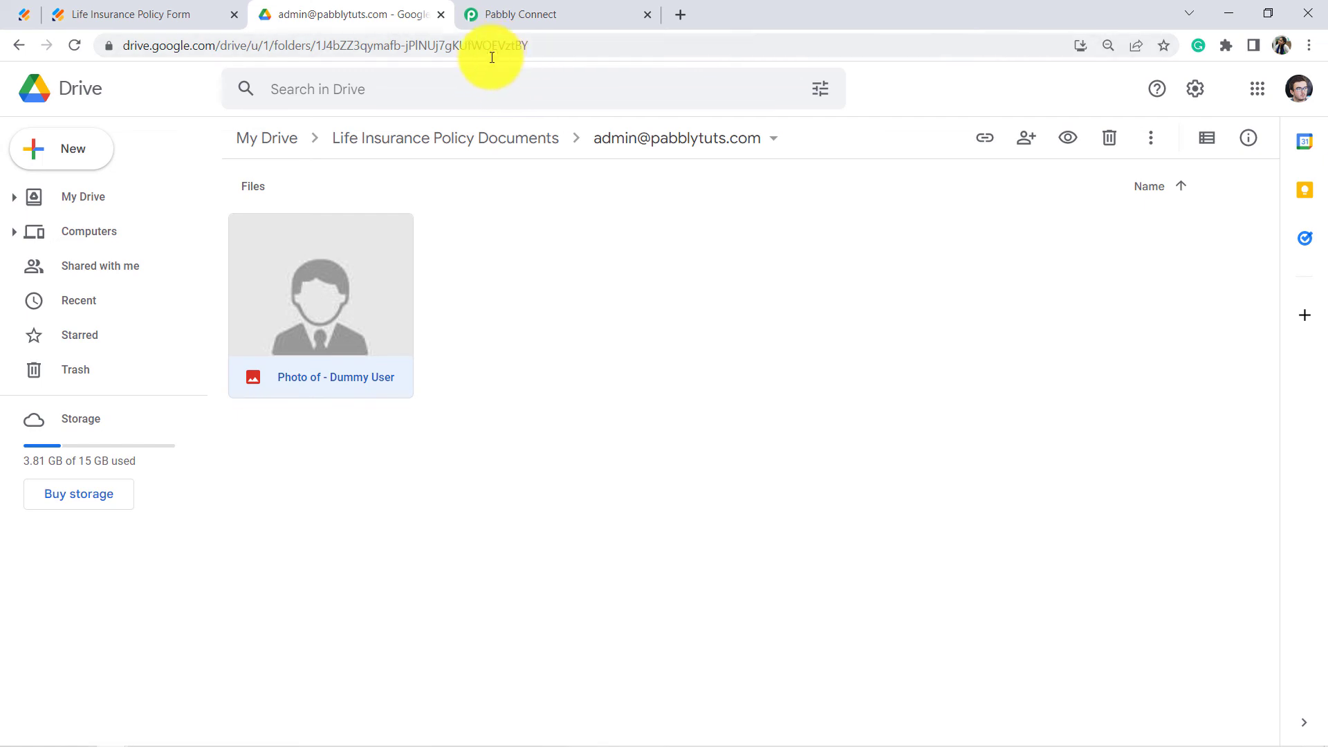
pyautogui.click(527, 12)
pyautogui.scroll(-2, 1322, 606)
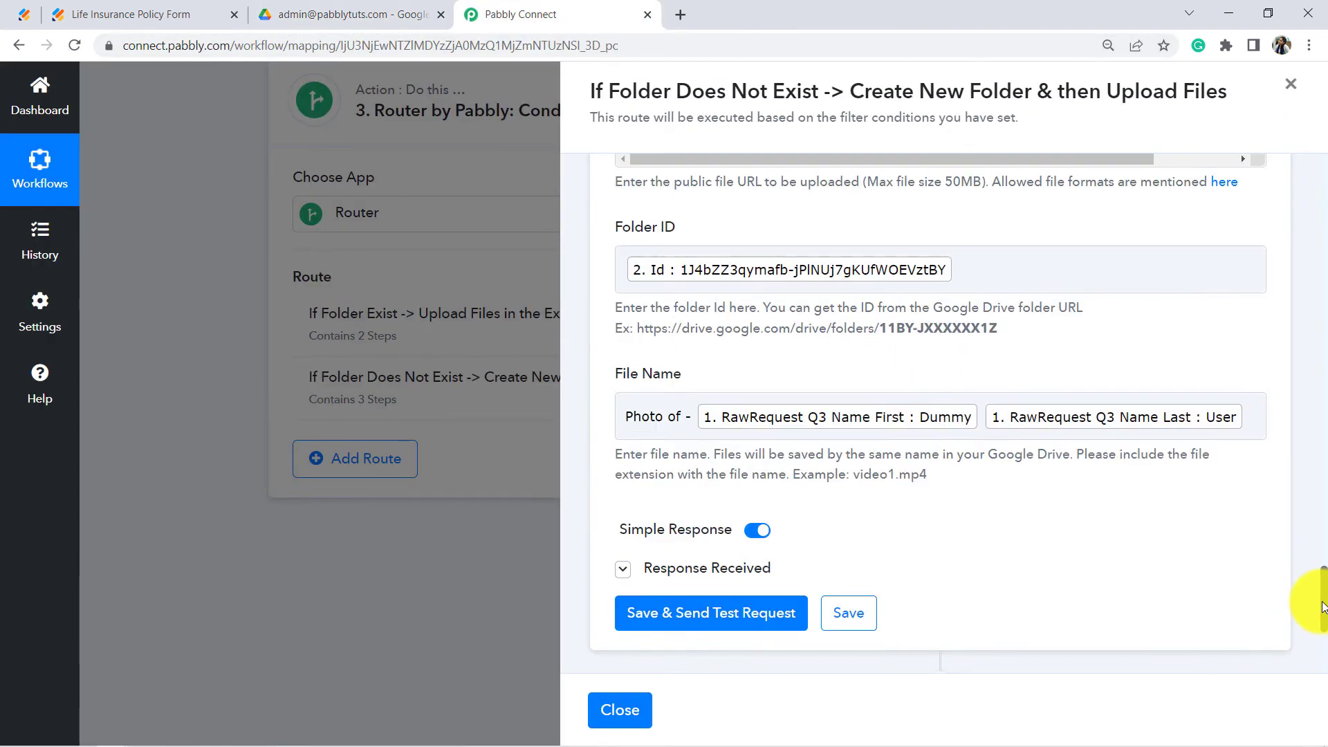
pyautogui.scroll(-2, 1323, 607)
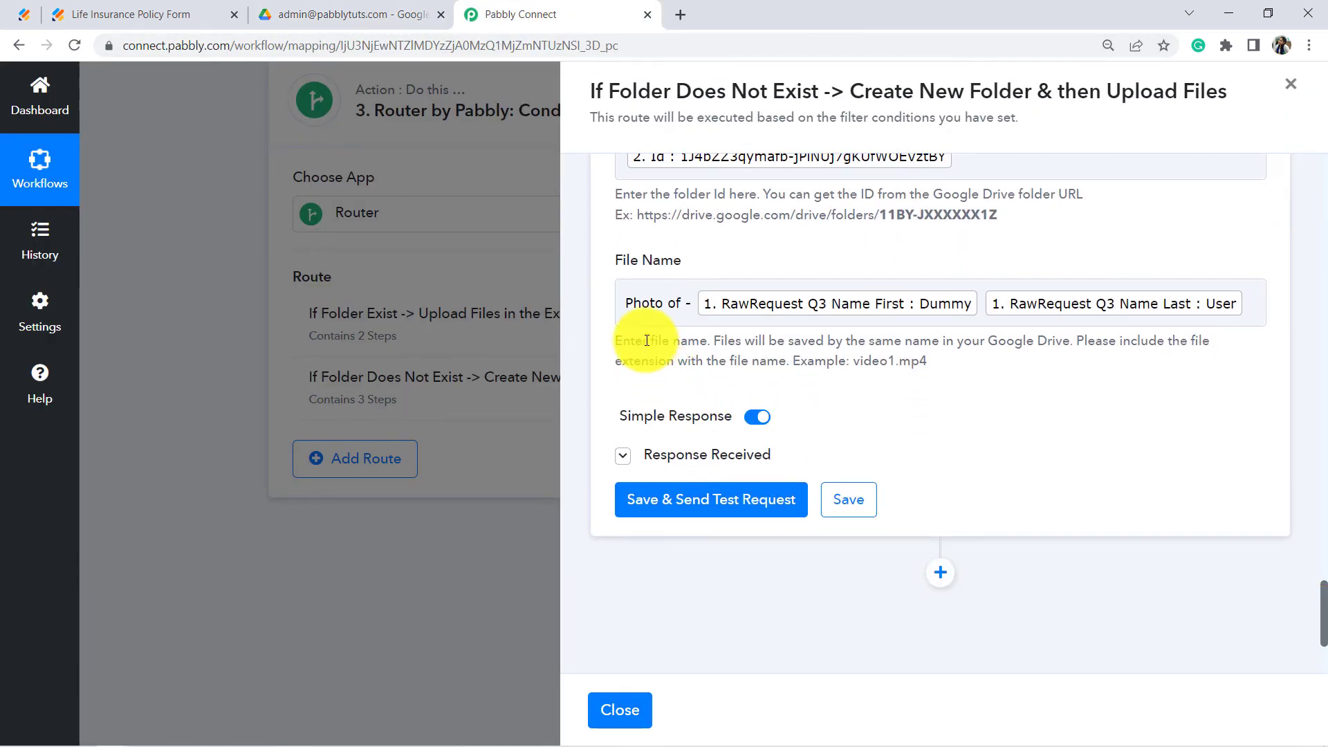
# Step: Change the file name prefix from 'Photo' to 'Aadhar' and send a test request
pyautogui.doubleClick(636, 302)
pyautogui.write('Aadhar')
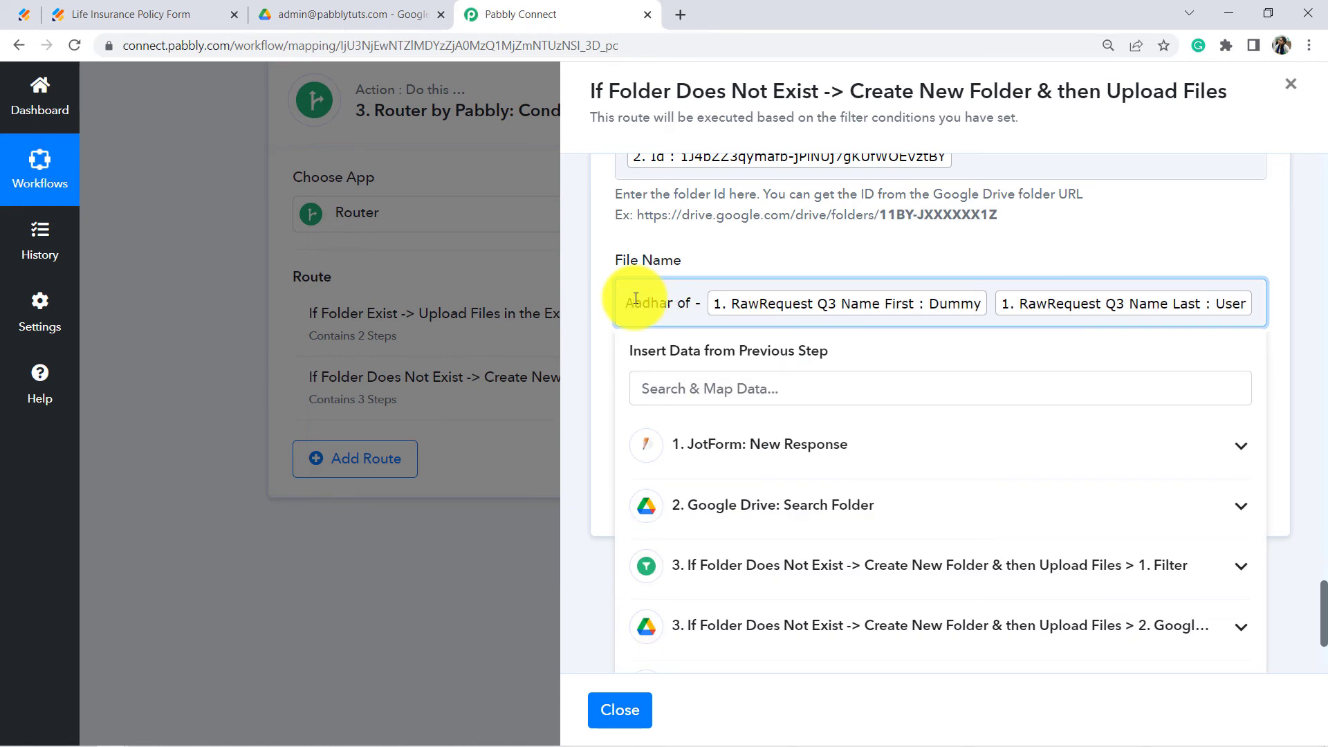
pyautogui.click(676, 261)
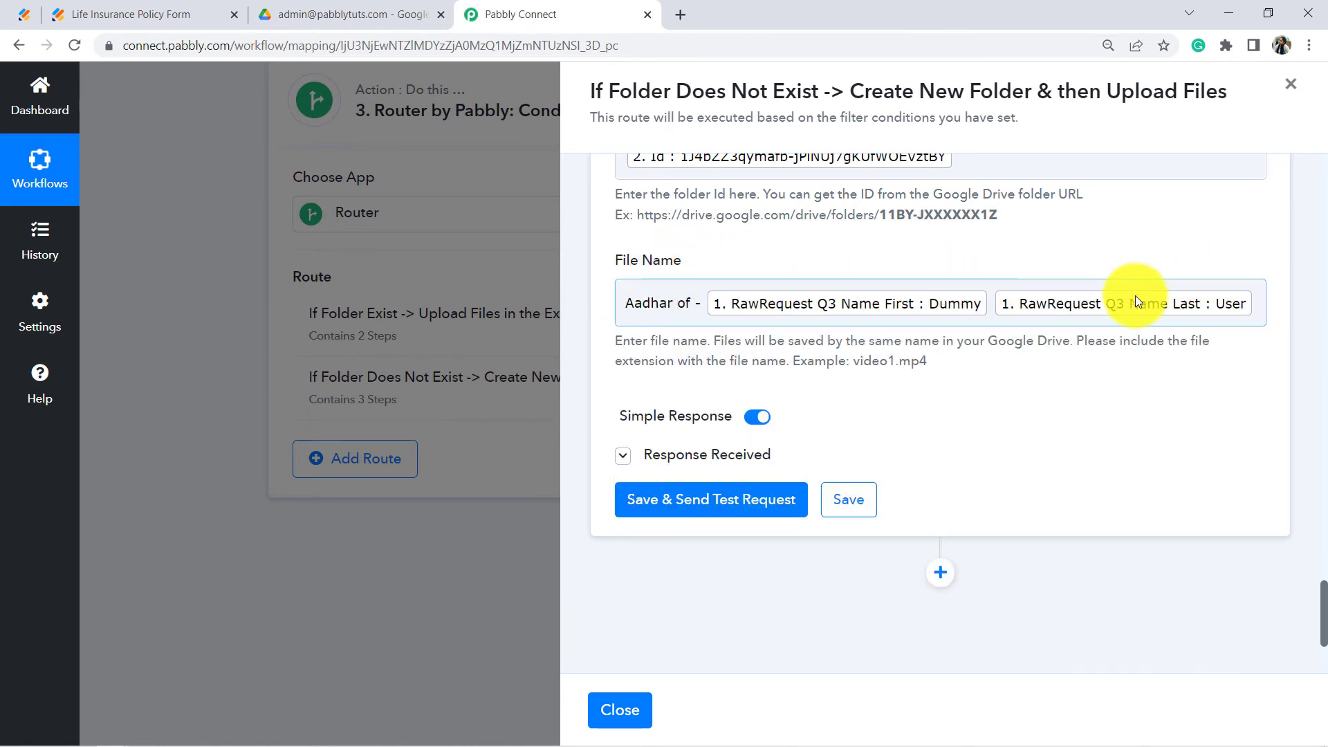
pyautogui.click(686, 506)
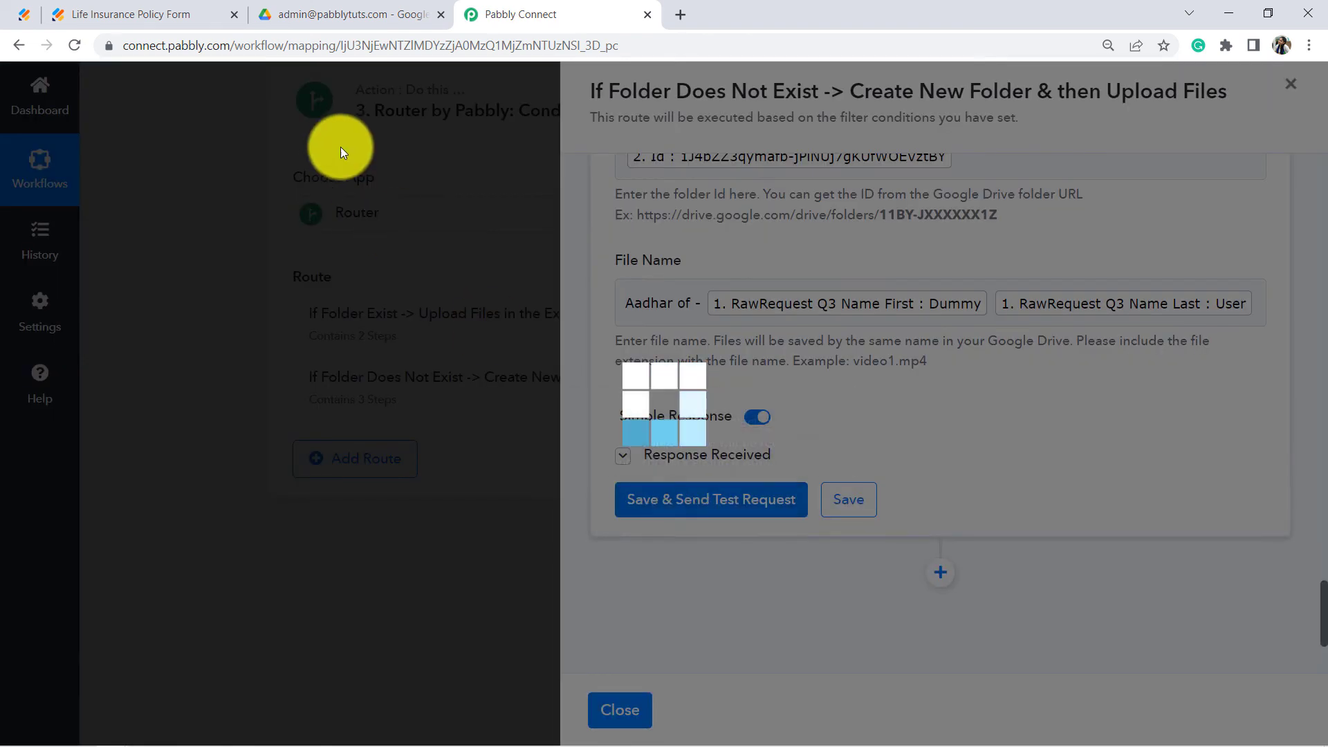
# Step: Check 'Aadhar of - Dummy User' sits beside the photo in Drive, then return to Pabbly Connect
pyautogui.click(332, 13)
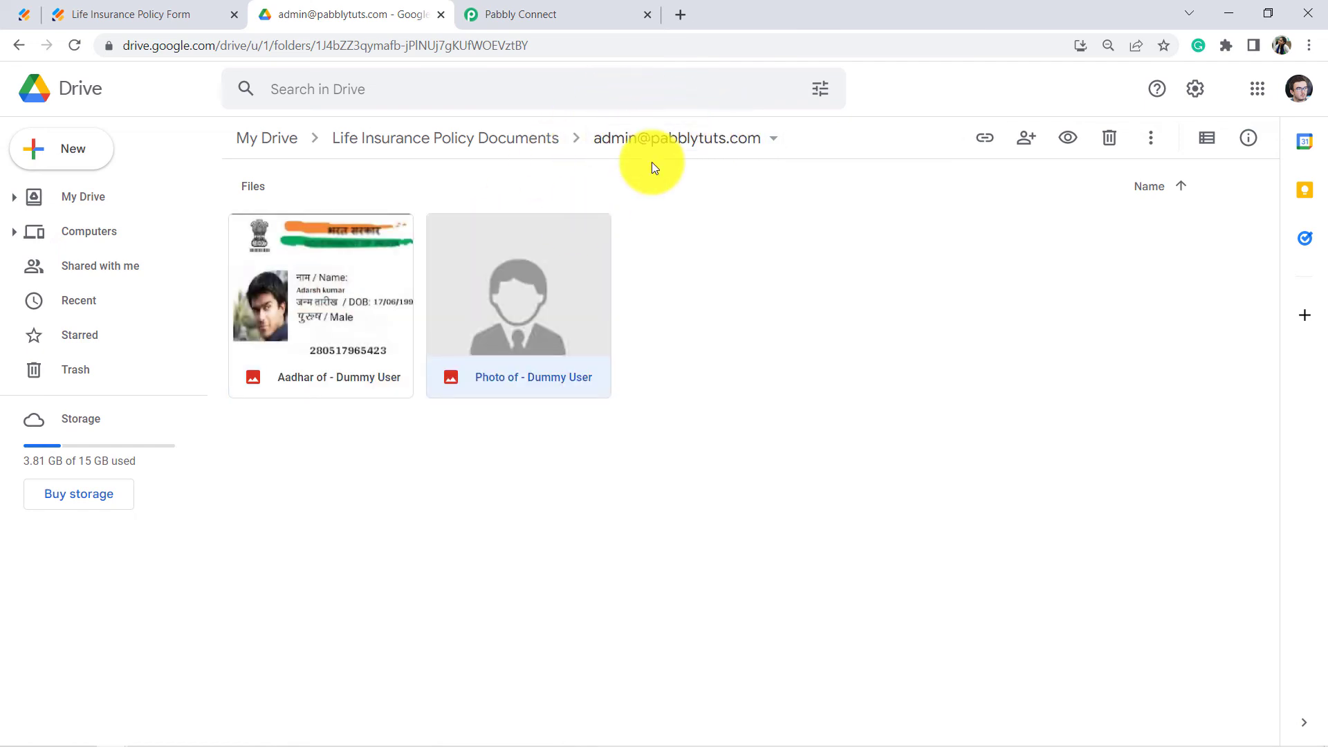
pyautogui.click(527, 5)
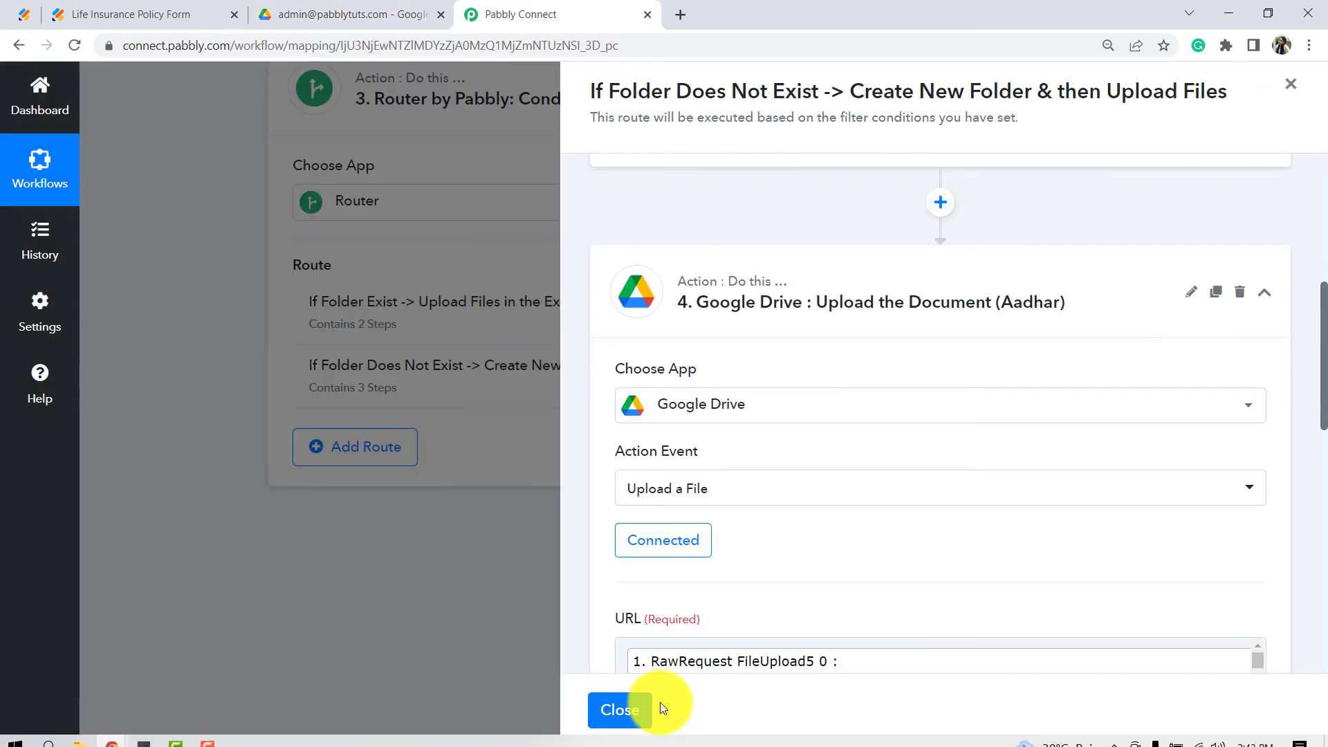
# Step: Close the route panel and scroll the workflow back to the Router step
pyautogui.click(624, 710)
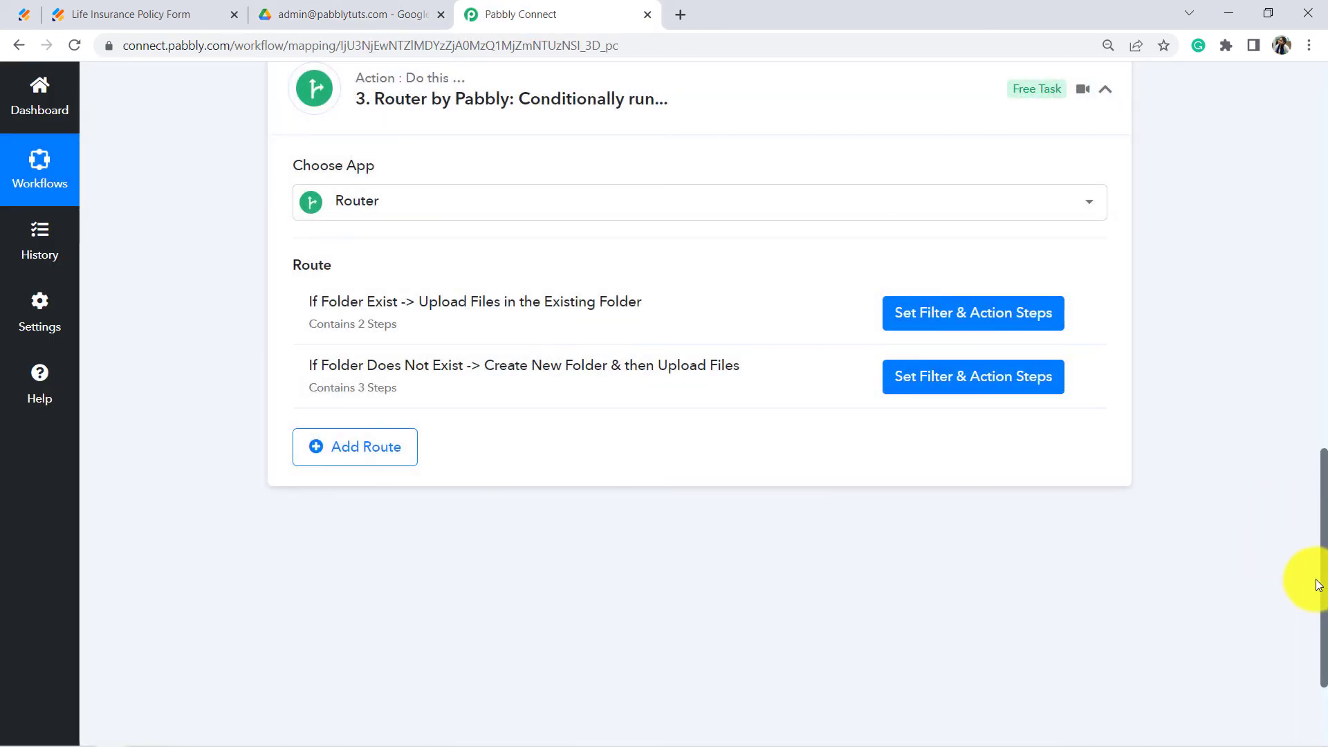
pyautogui.moveTo(1325, 605); pyautogui.dragTo(1324, 179)
pyautogui.scroll(-6, 1307, 216)
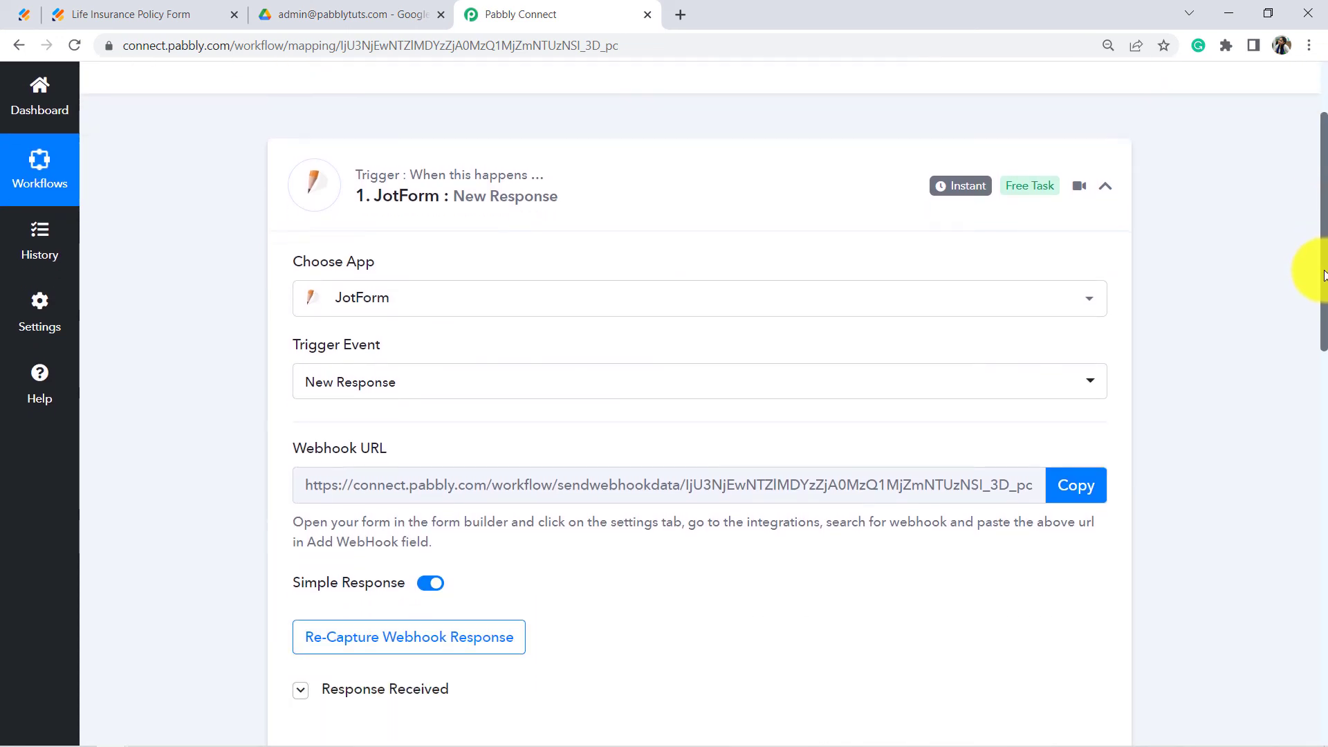
pyautogui.scroll(-2, 1300, 394)
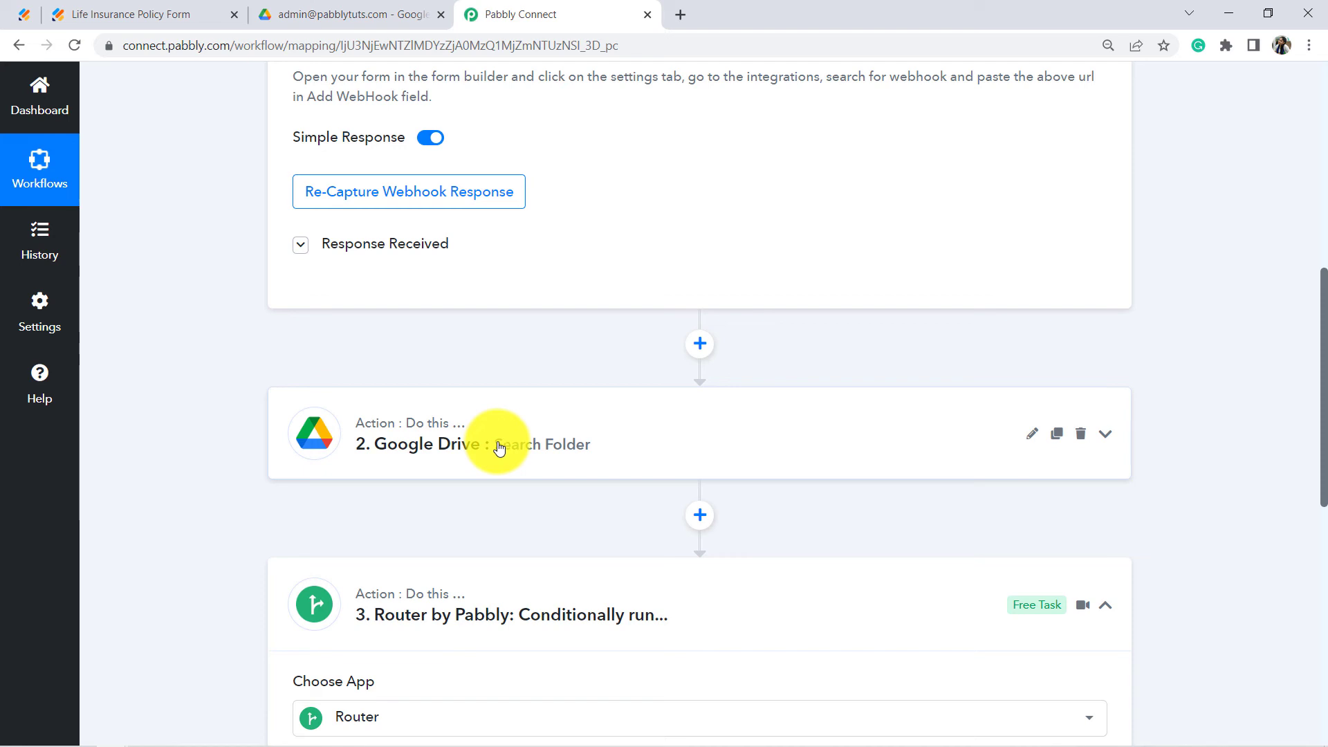
pyautogui.scroll(1, 1311, 305)
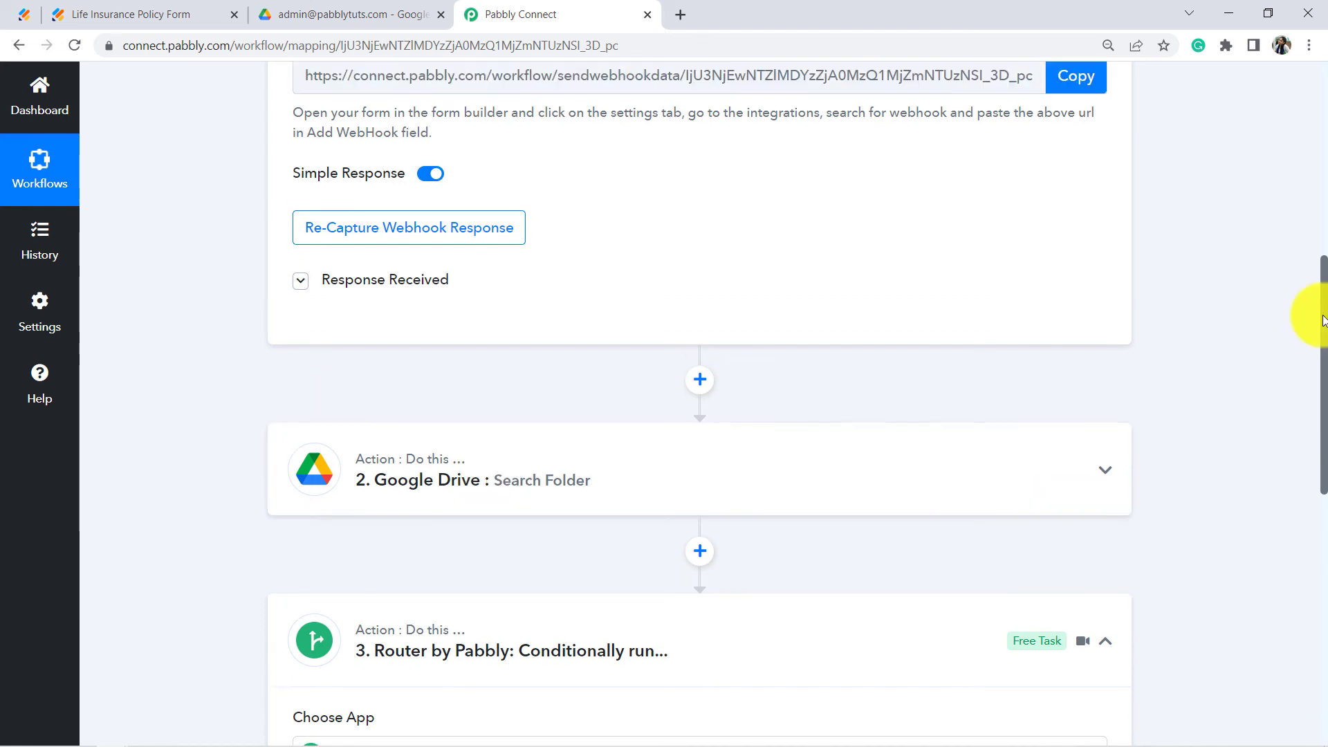
pyautogui.scroll(-6, 1305, 356)
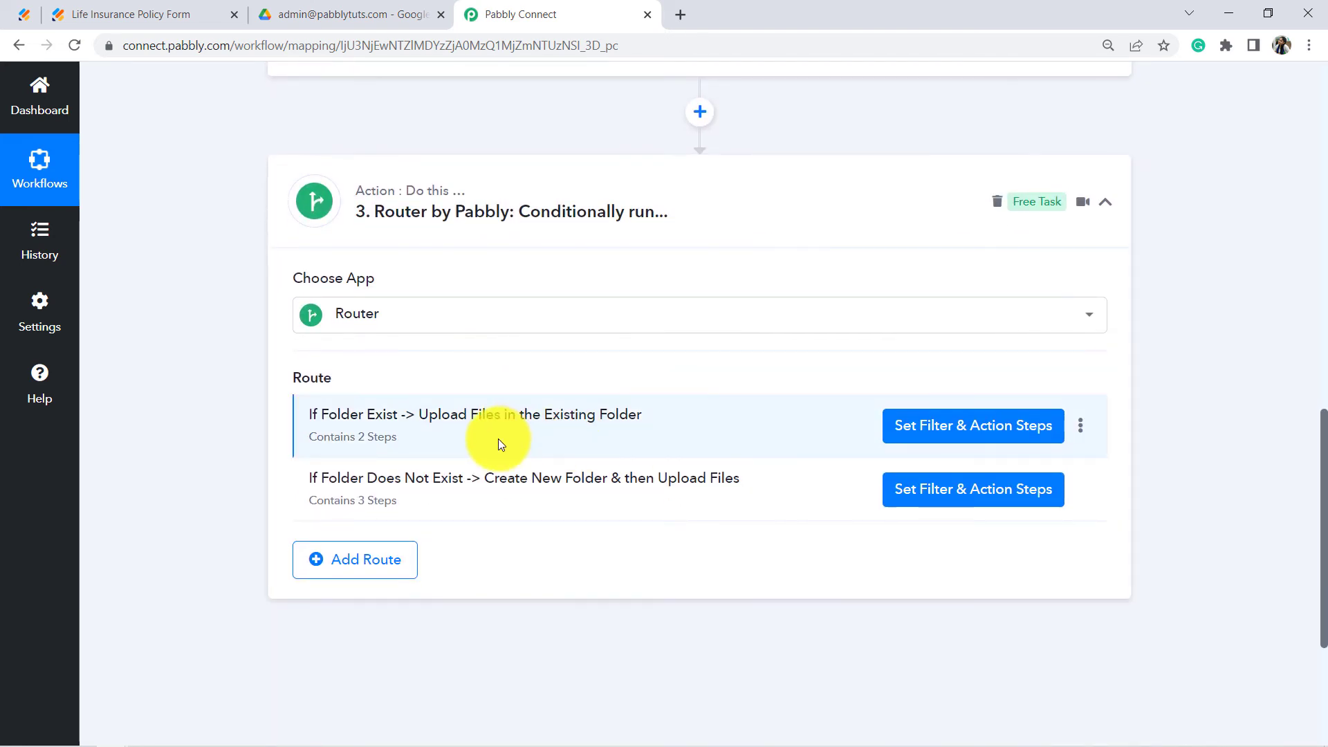
pyautogui.click(956, 429)
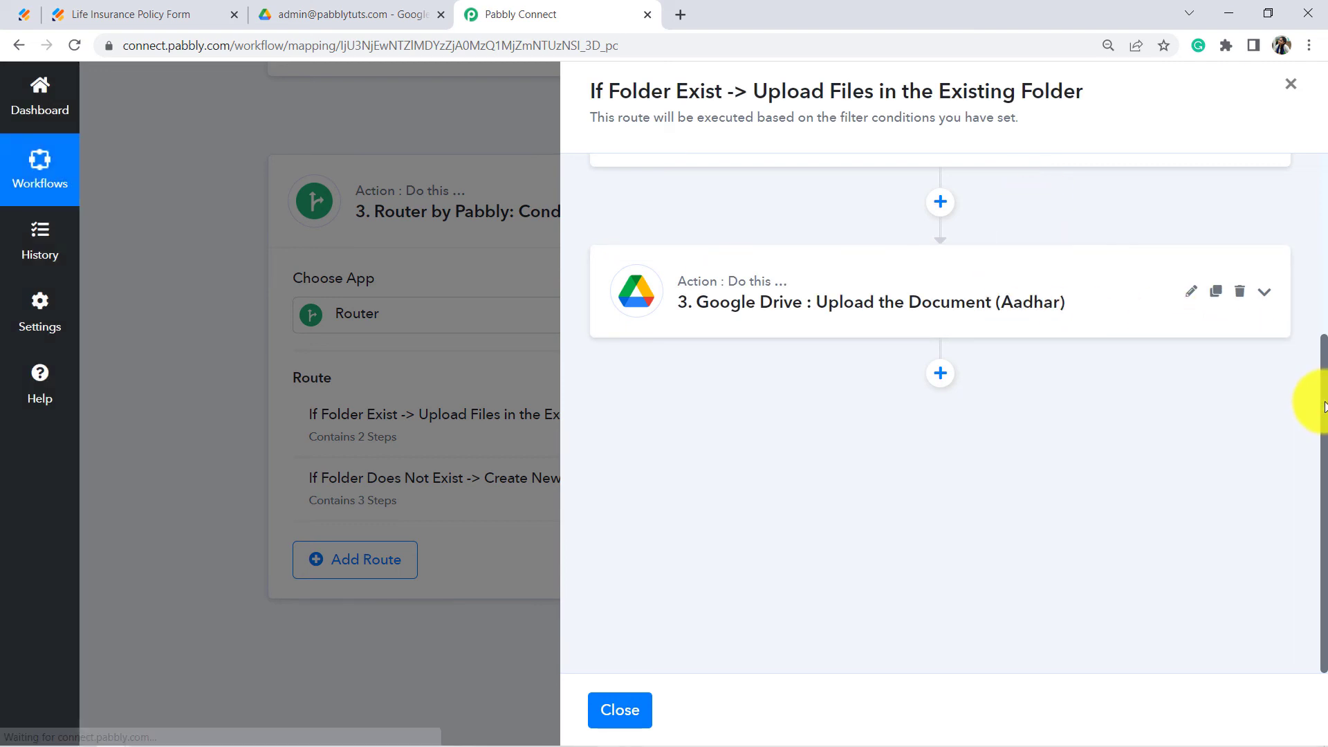
pyautogui.moveTo(1321, 404); pyautogui.dragTo(1325, 129)
pyautogui.click(870, 230)
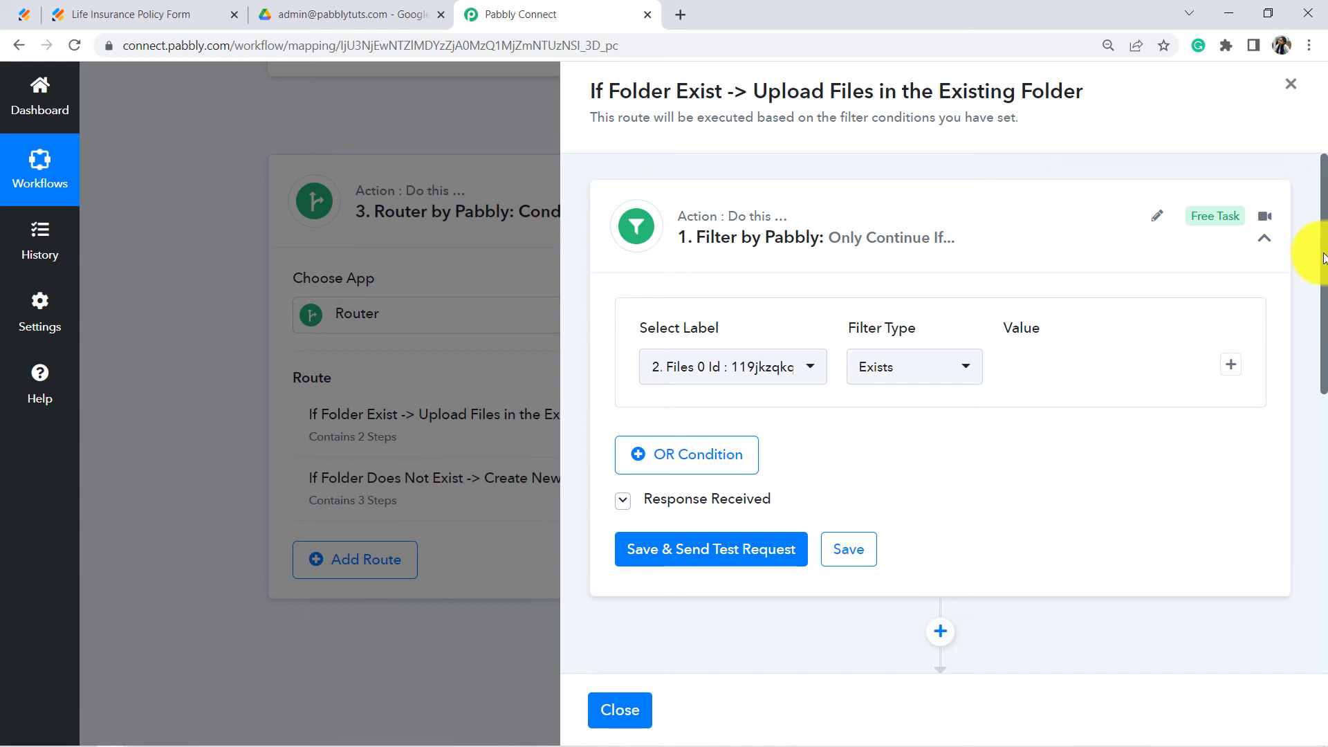
pyautogui.moveTo(1323, 258); pyautogui.dragTo(1324, 429)
pyautogui.click(1291, 83)
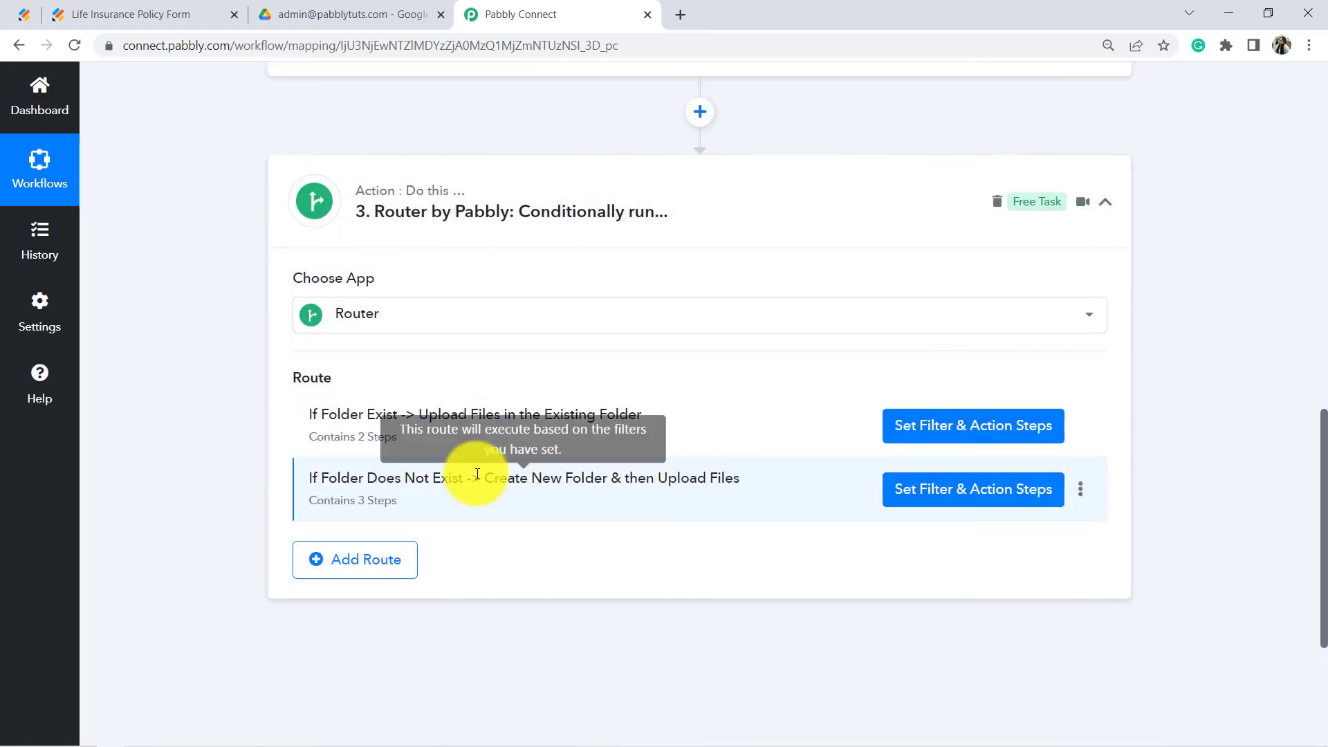
pyautogui.click(929, 493)
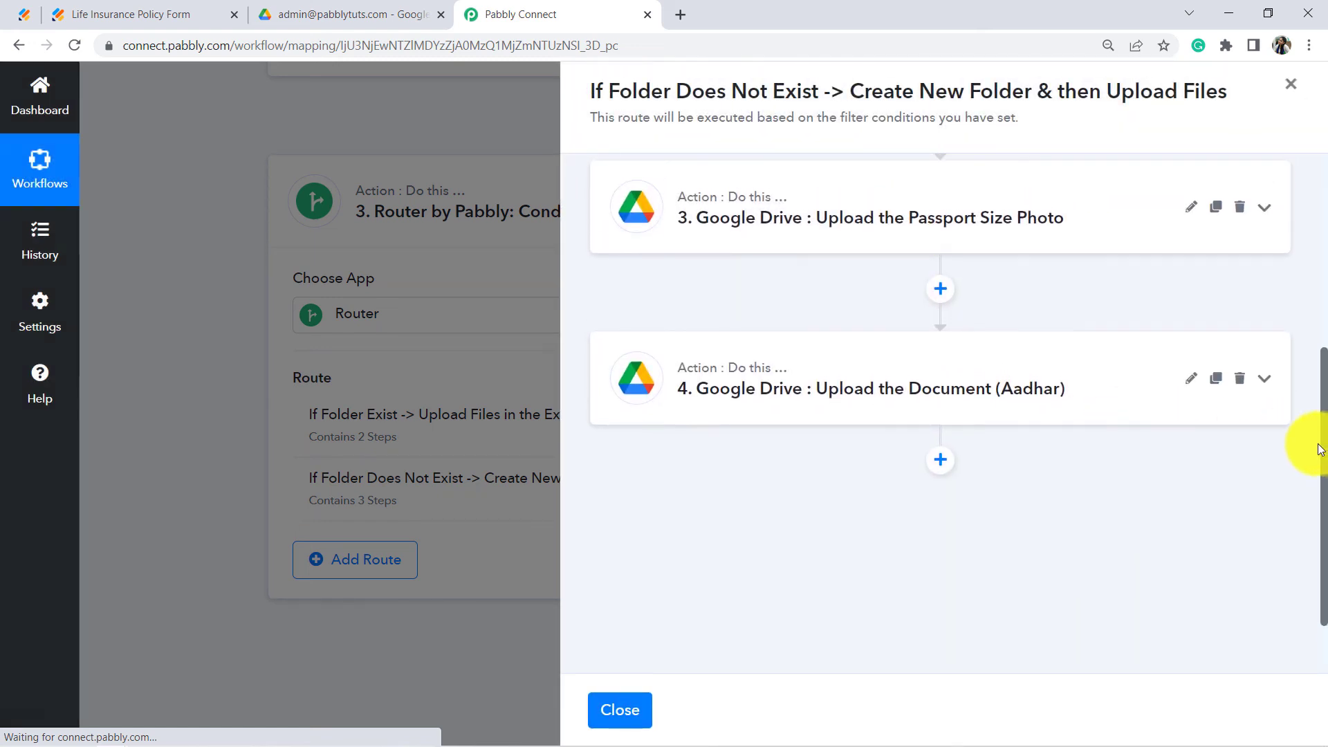
pyautogui.moveTo(1322, 453); pyautogui.dragTo(1307, 213)
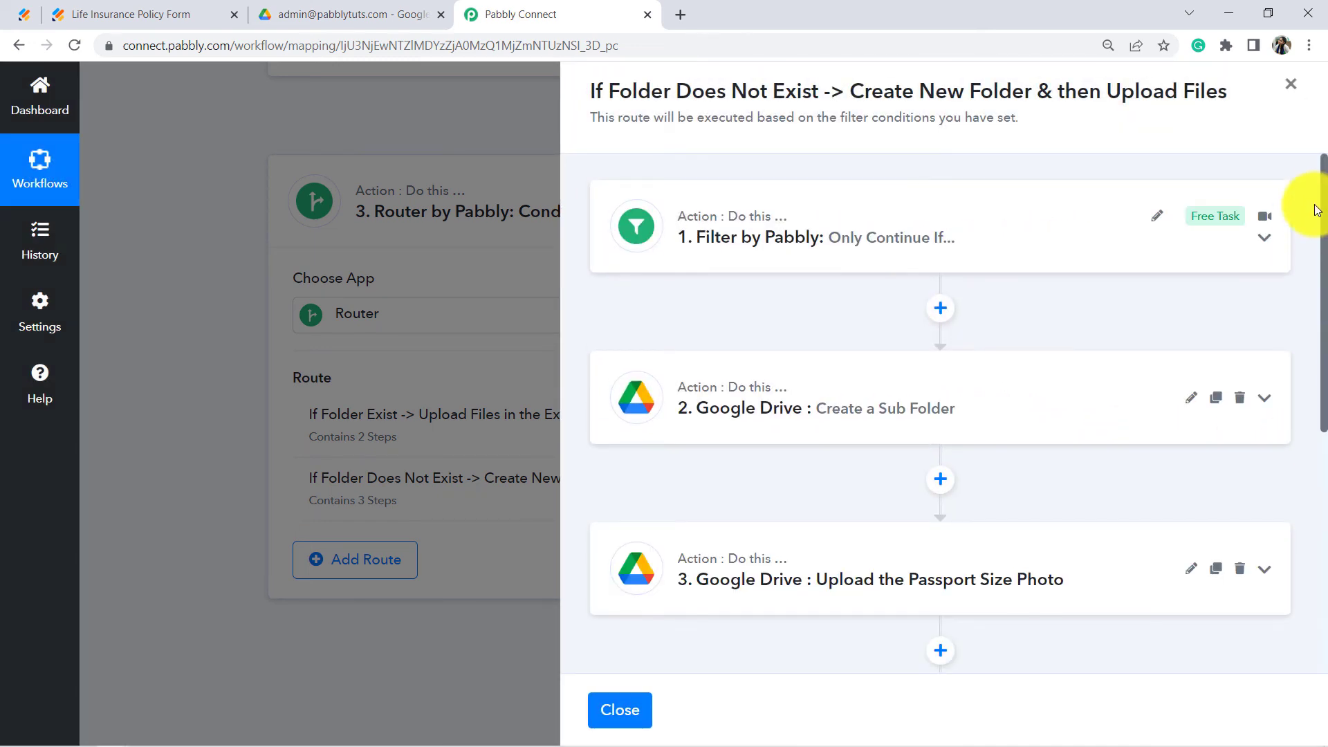
pyautogui.click(860, 264)
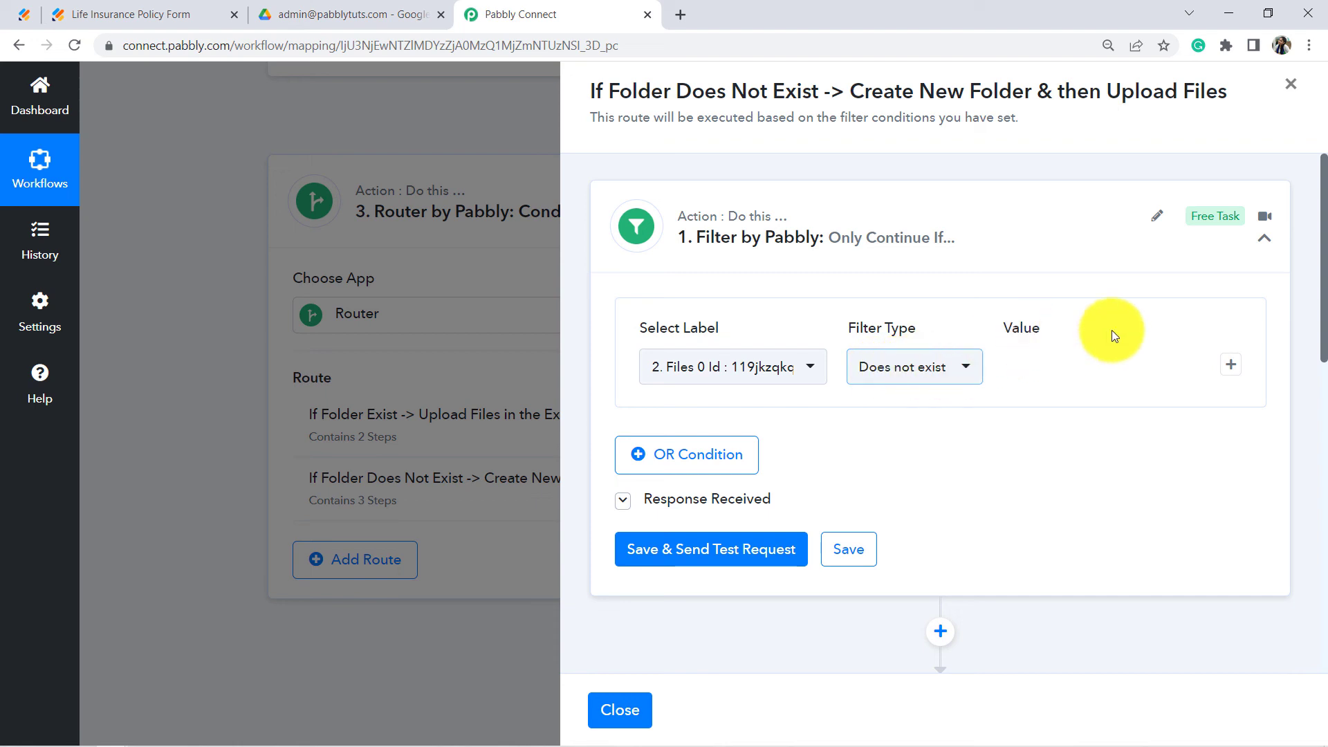
pyautogui.moveTo(1322, 232); pyautogui.dragTo(1323, 397)
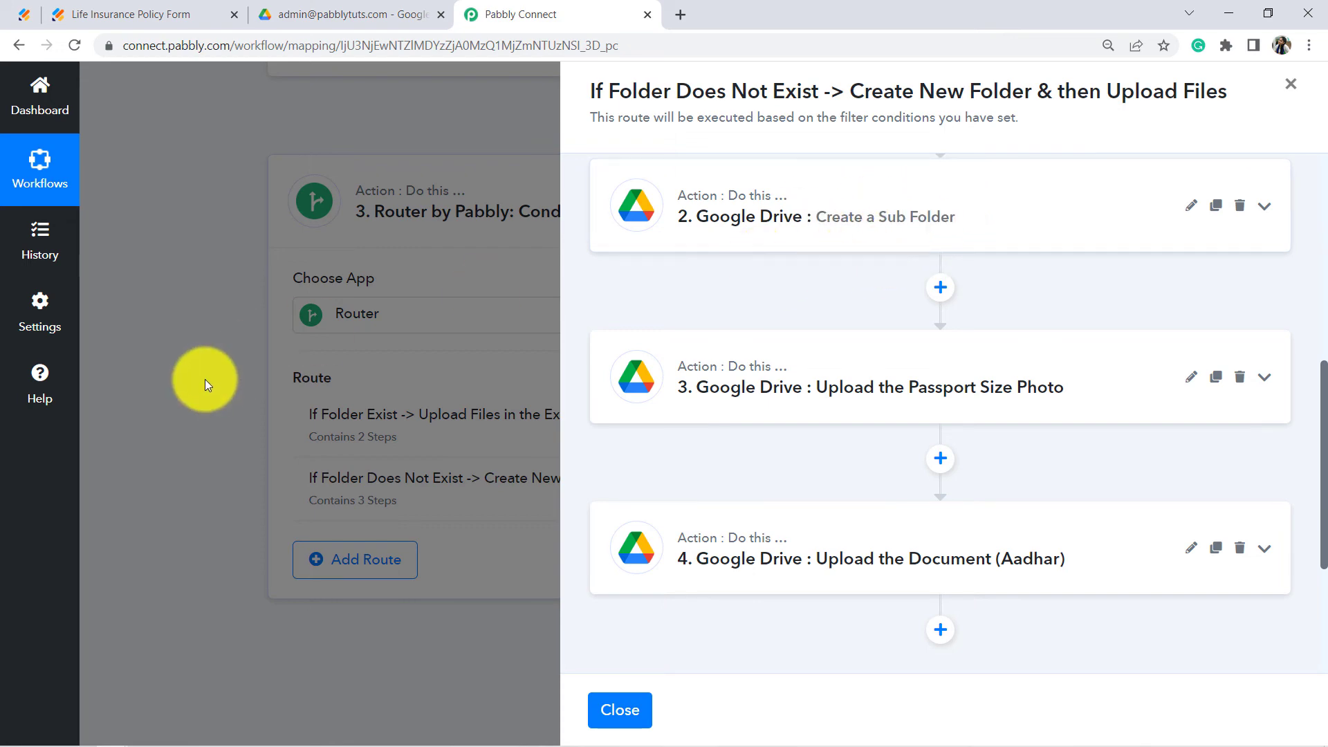
pyautogui.click(1290, 88)
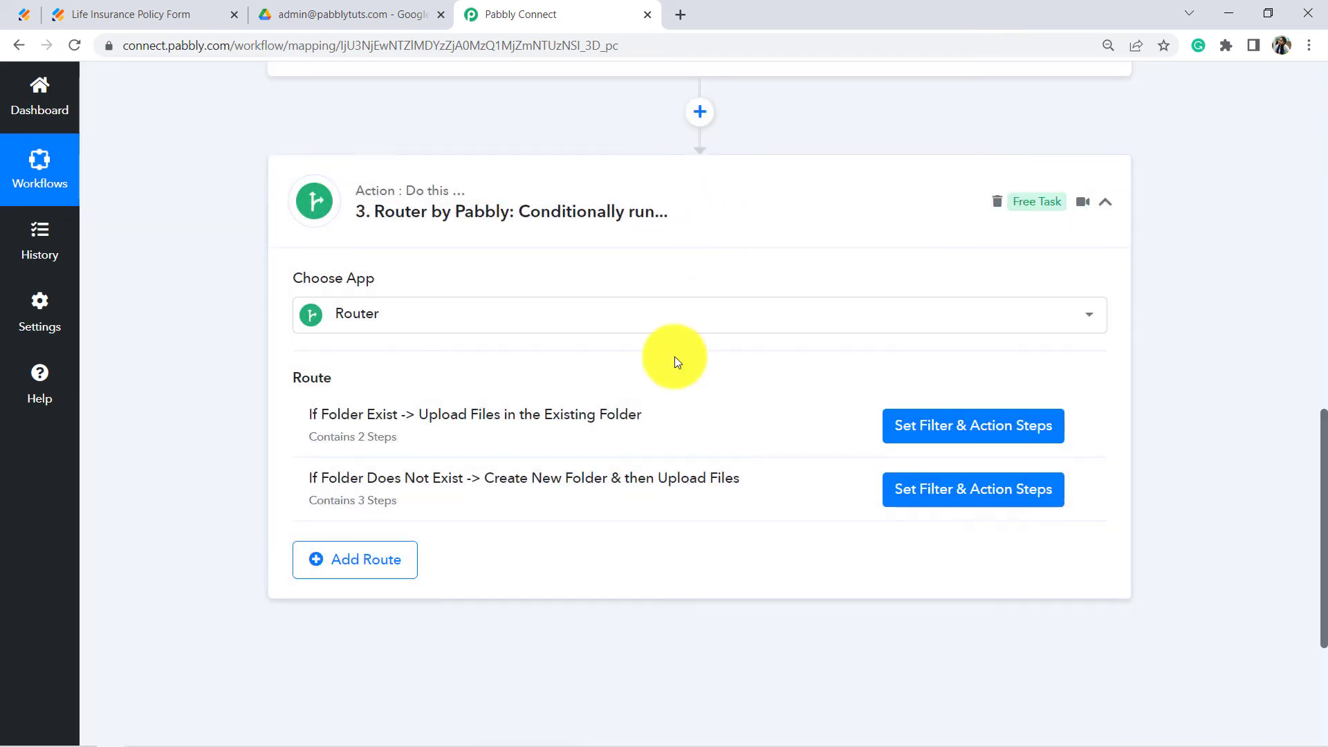
# Step: Delete both email-named subfolders from the Life Insurance Policy Documents folder
pyautogui.click(349, 14)
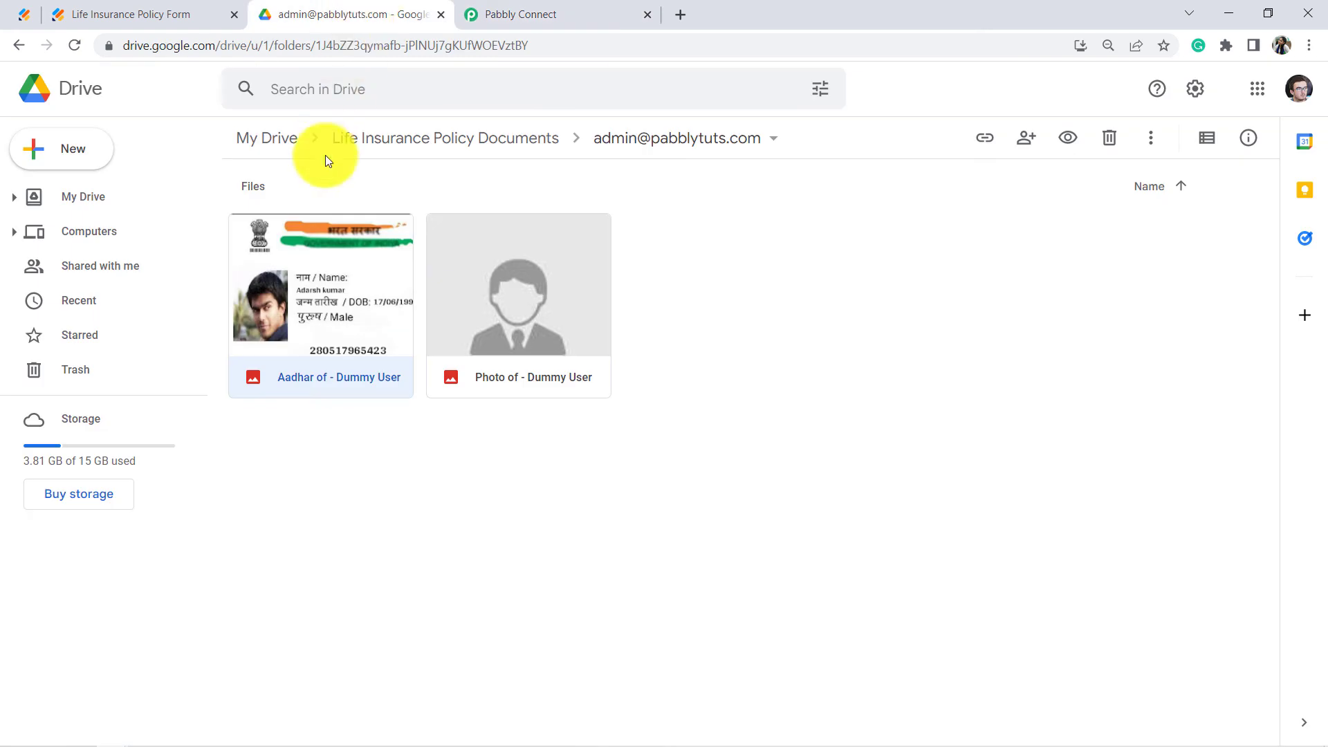
pyautogui.click(430, 139)
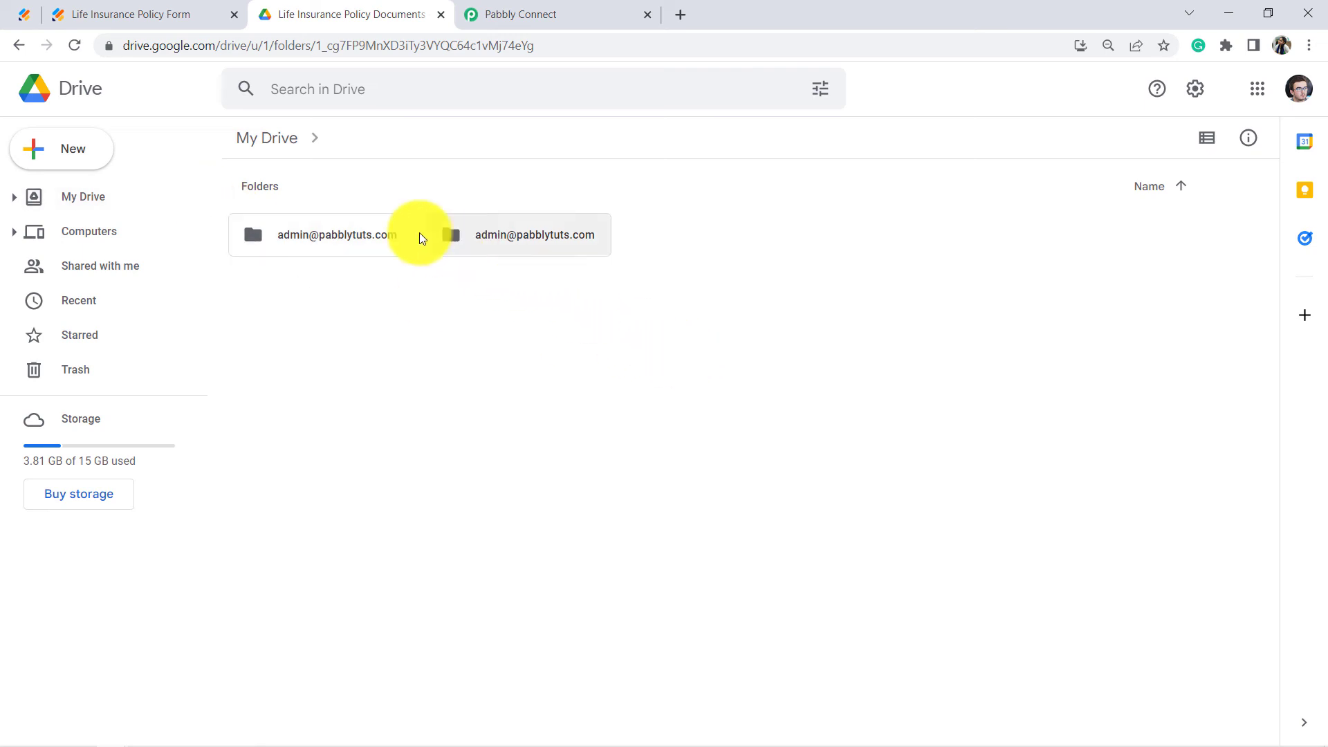
pyautogui.moveTo(687, 196); pyautogui.dragTo(368, 301)
pyautogui.press('Delete')
# Step: Return to the insurance form after confirming the Drive folder is empty
pyautogui.hotkey('ctrl', 'pageup')
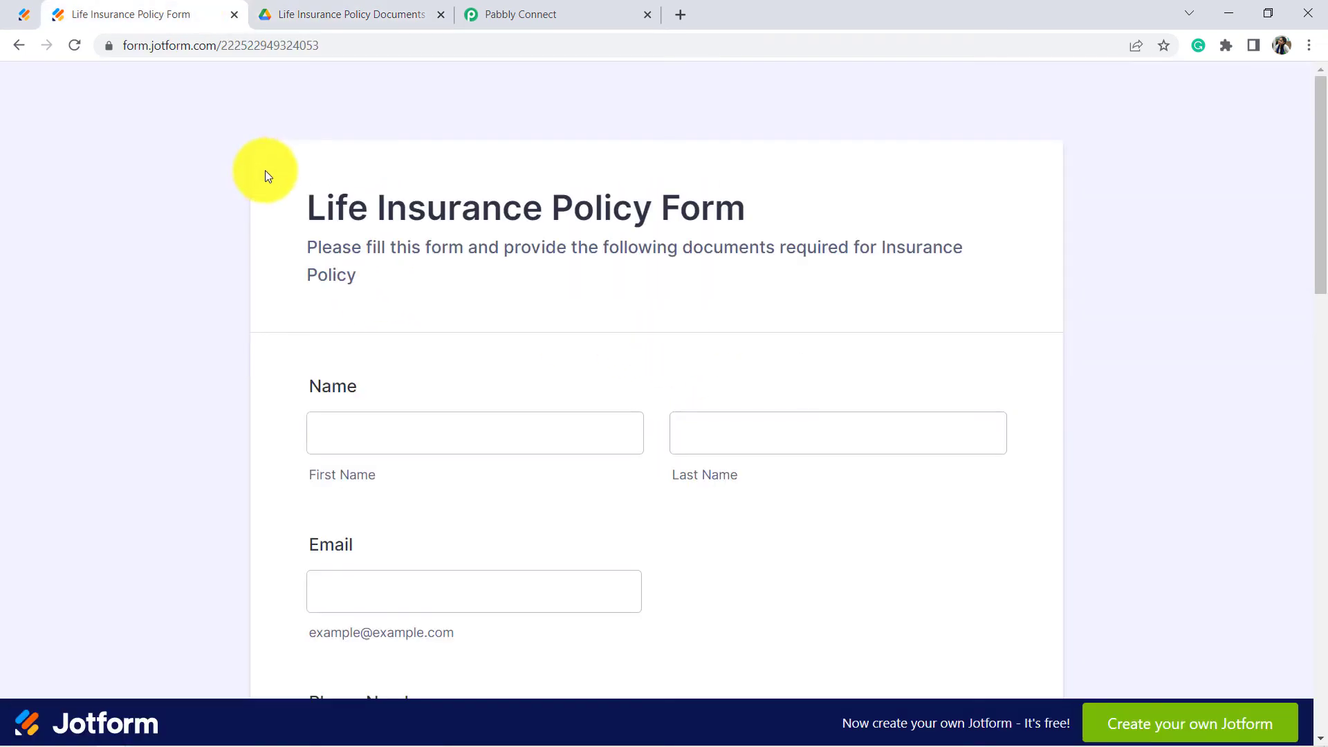
pyautogui.moveTo(263, 175); pyautogui.dragTo(382, 270)
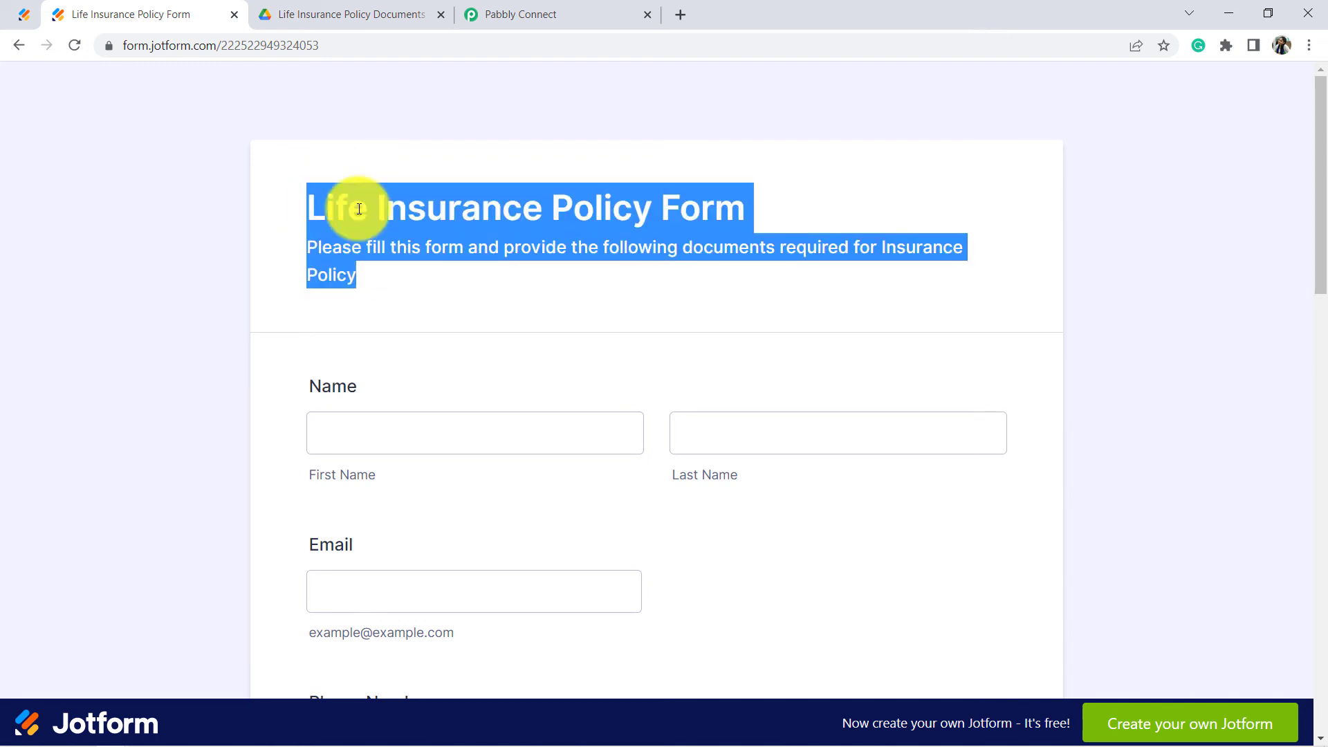
pyautogui.click(324, 14)
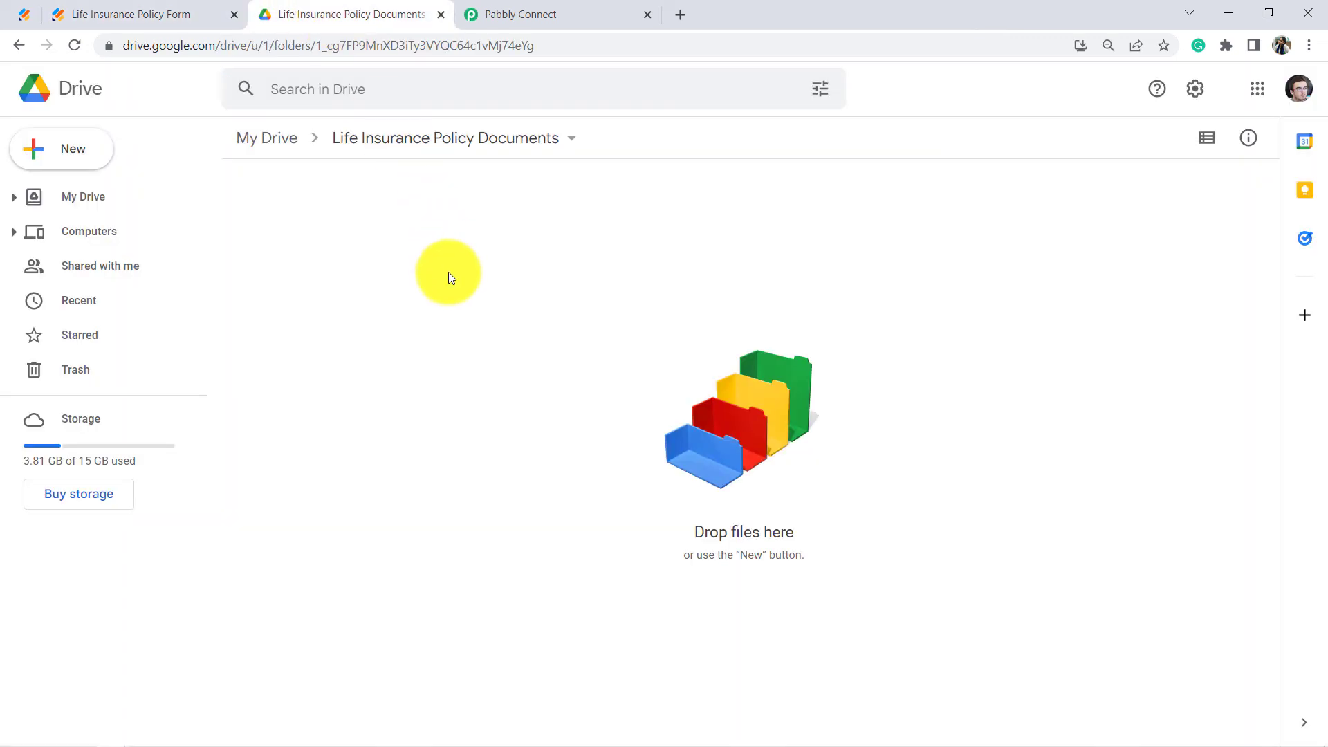
pyautogui.click(121, 14)
pyautogui.scroll(-1, 338, 284)
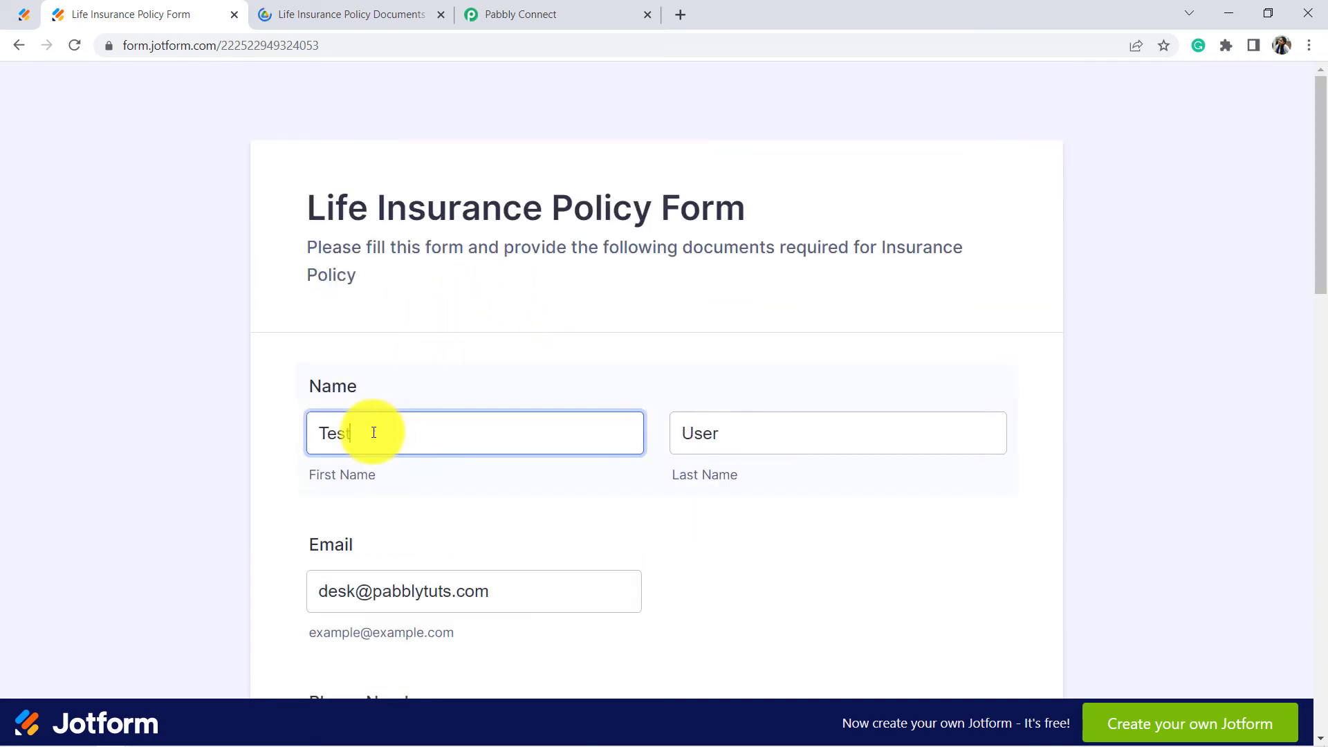
# Step: Review the entered name 'Test User' and the email address on the form
pyautogui.moveTo(374, 433); pyautogui.dragTo(283, 443)
pyautogui.moveTo(720, 433); pyautogui.dragTo(678, 433)
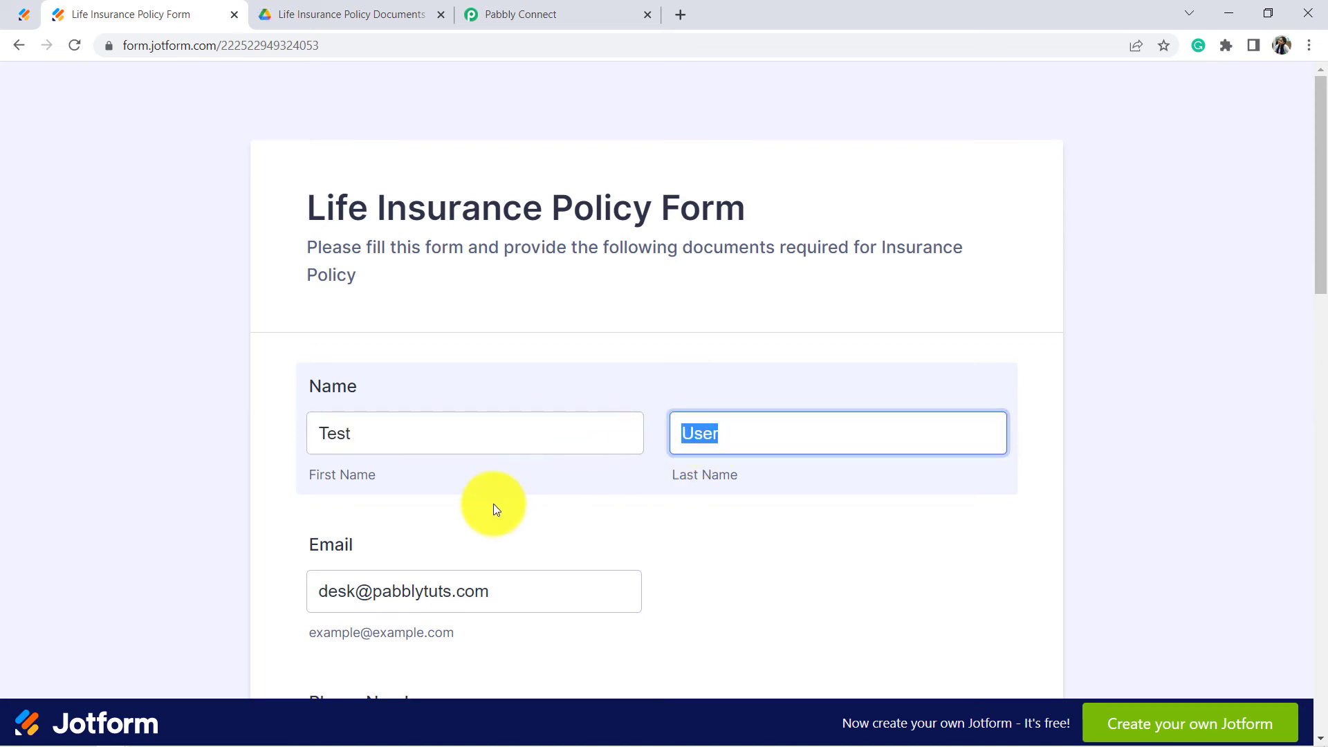
pyautogui.moveTo(338, 592); pyautogui.dragTo(512, 591)
pyautogui.moveTo(1324, 159); pyautogui.dragTo(1240, 530)
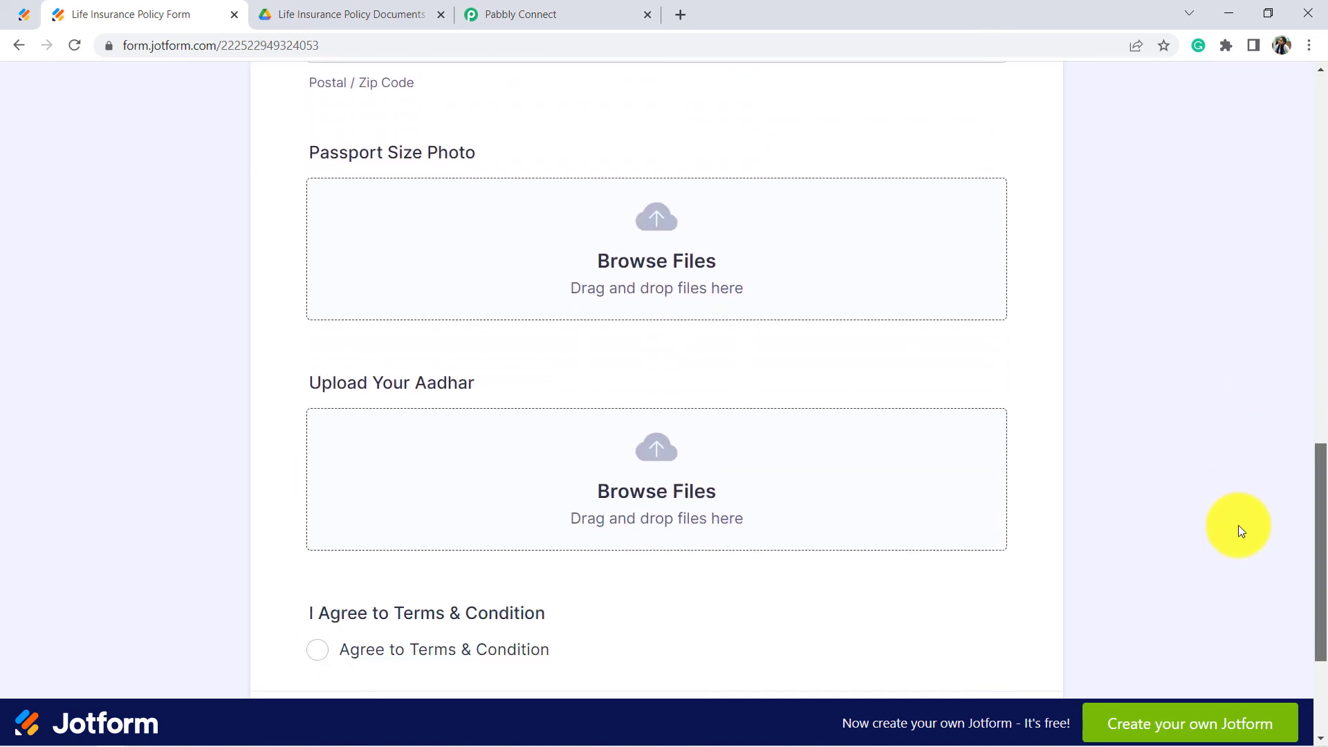
# Step: Attach pexels-george-dolgikh-2072152 as the Passport Size Photo
pyautogui.click(662, 265)
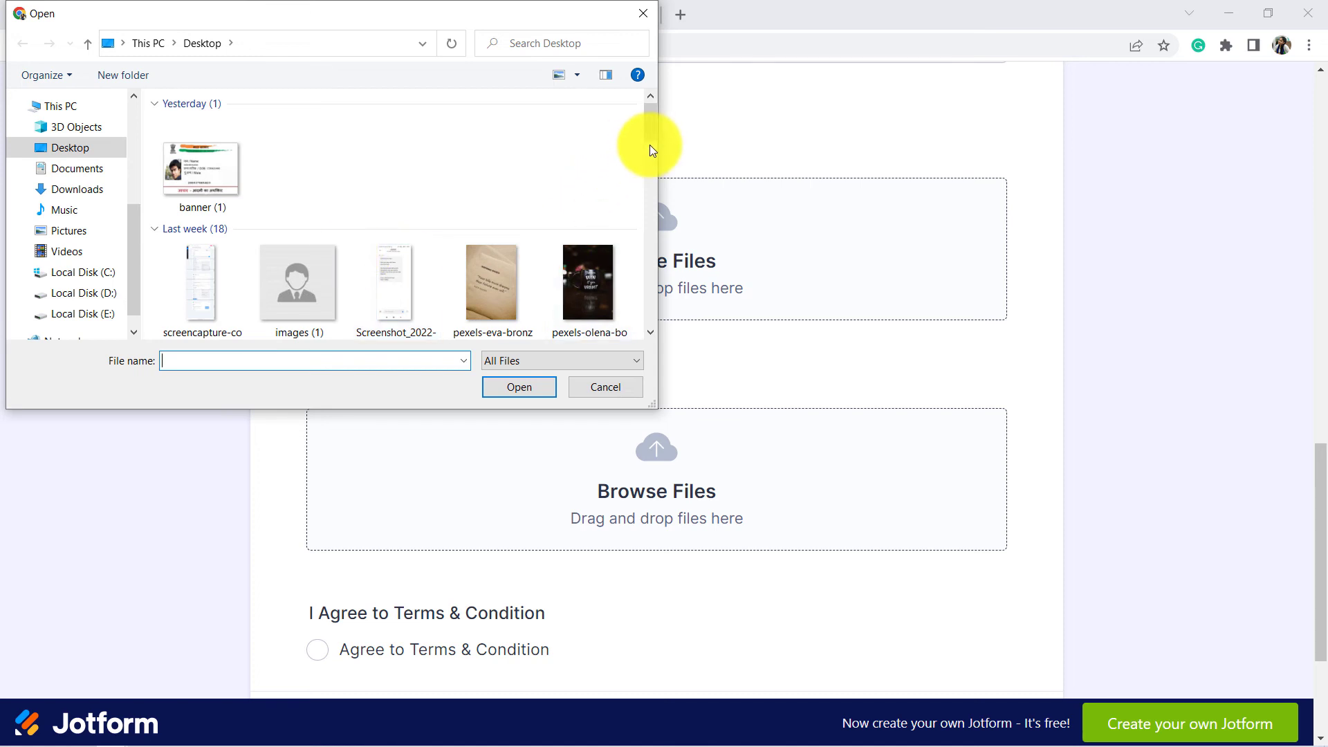
pyautogui.moveTo(649, 125); pyautogui.dragTo(647, 163)
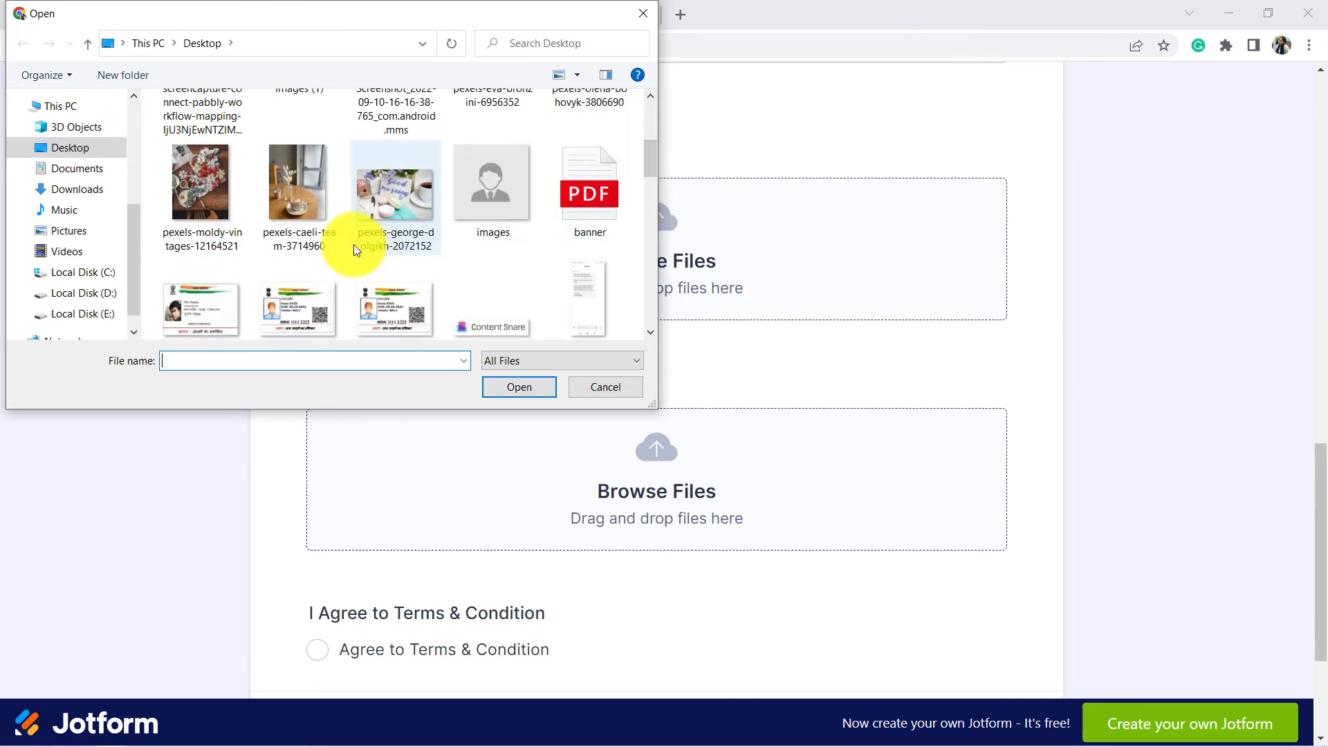
pyautogui.click(408, 197)
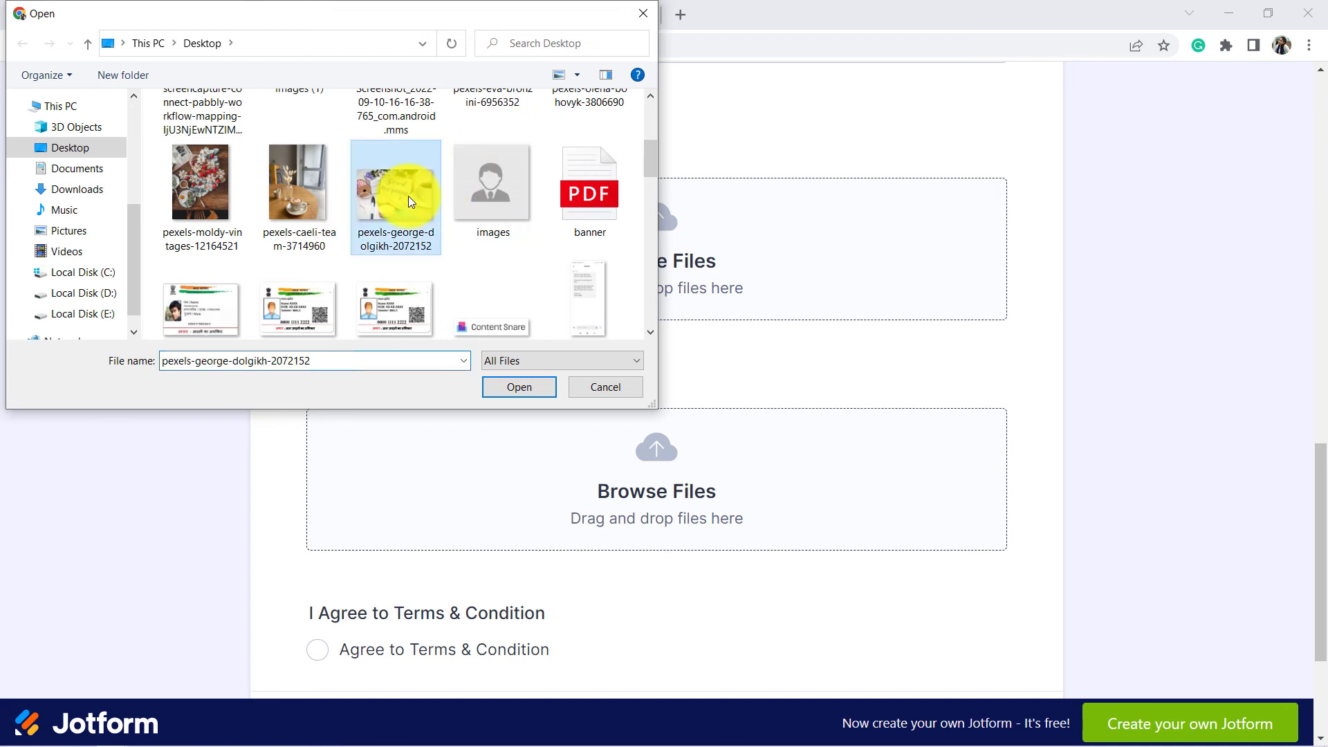
pyautogui.click(516, 386)
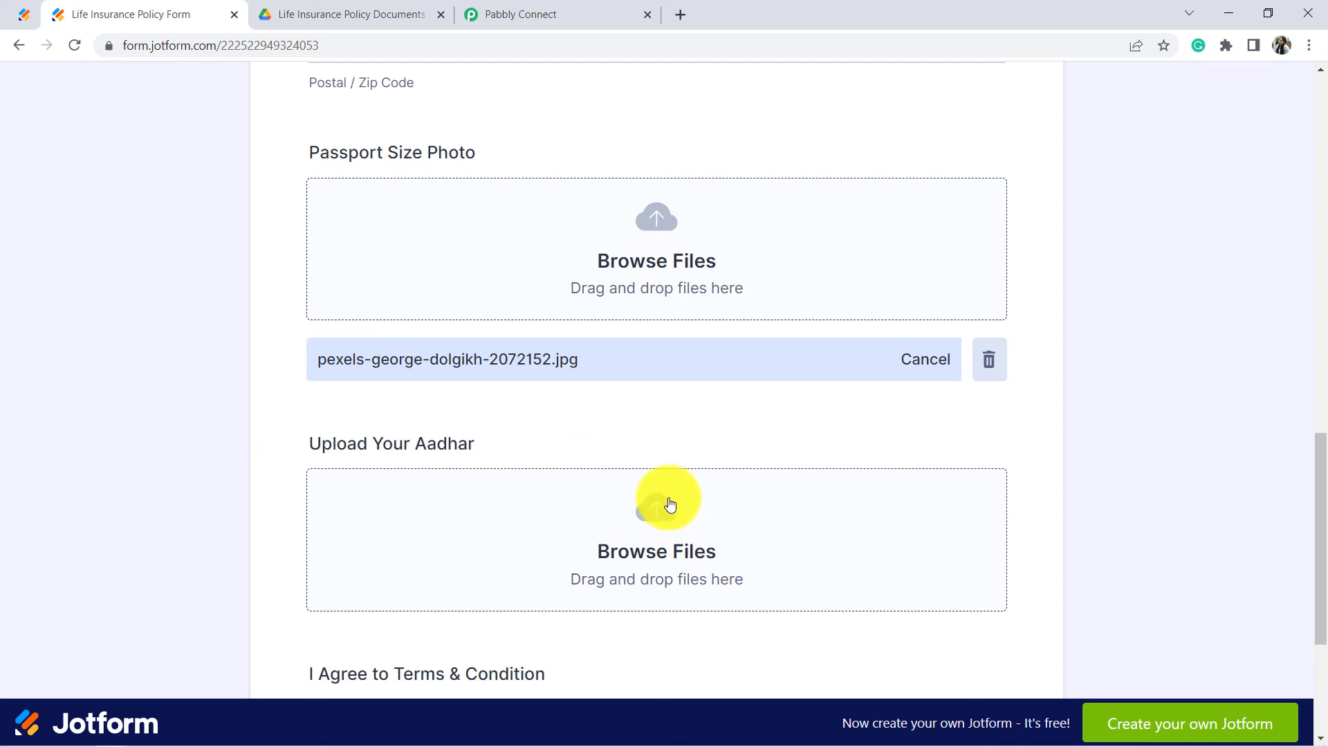
pyautogui.scroll(-1, 667, 504)
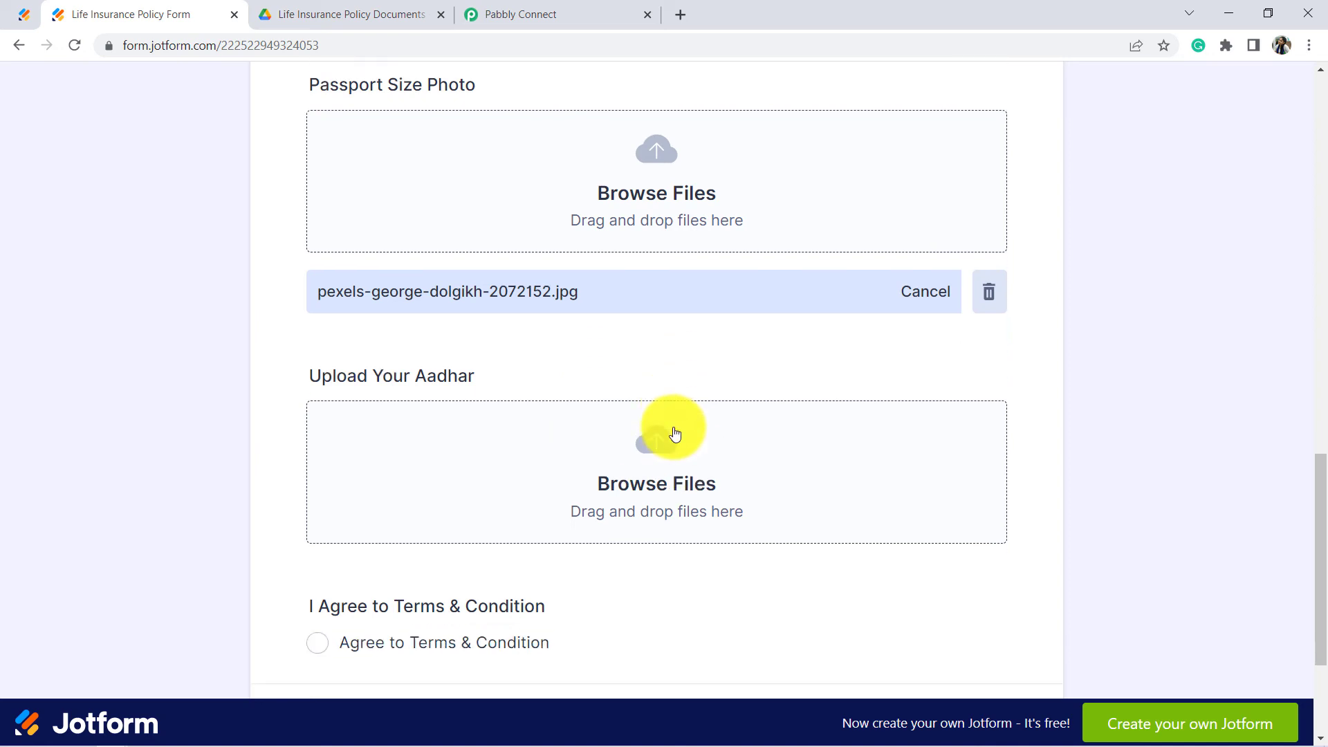
# Step: Attach pexels-moldy-vintages-12164521 as the Aadhar upload
pyautogui.click(638, 470)
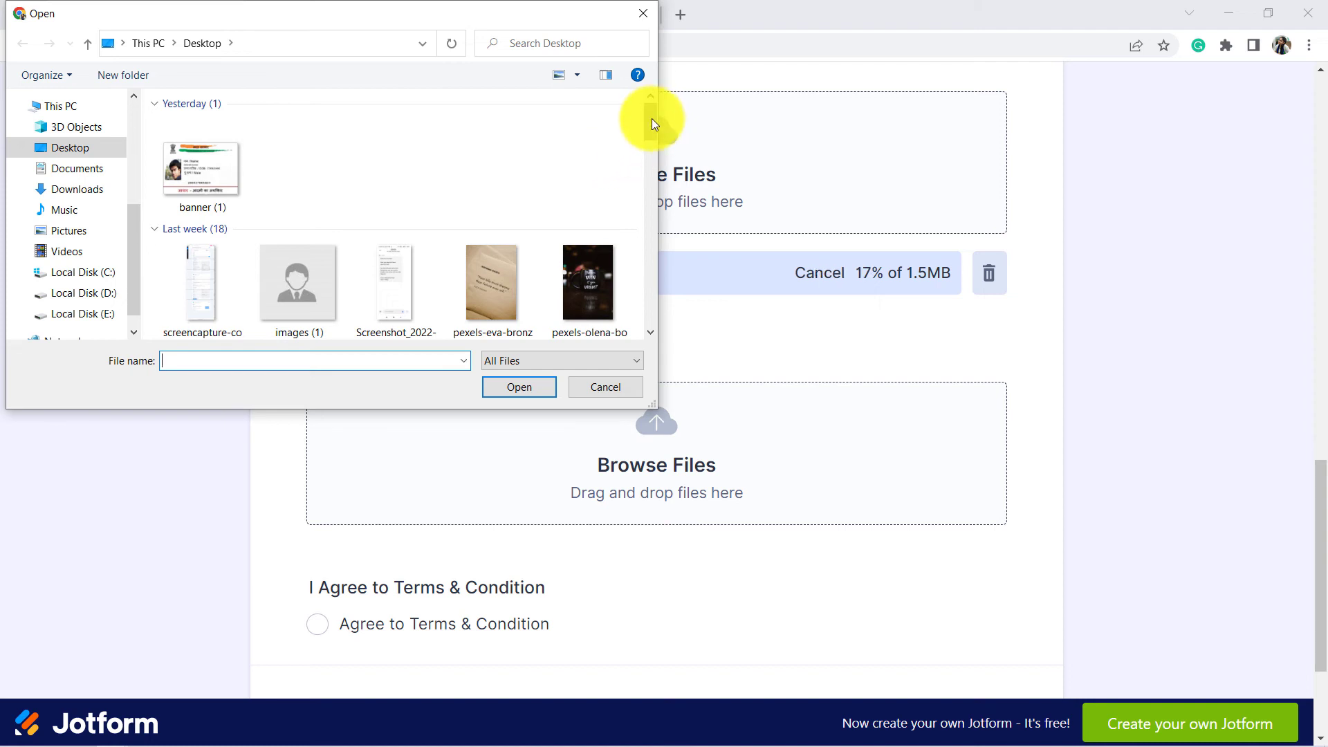
pyautogui.moveTo(652, 119); pyautogui.dragTo(649, 152)
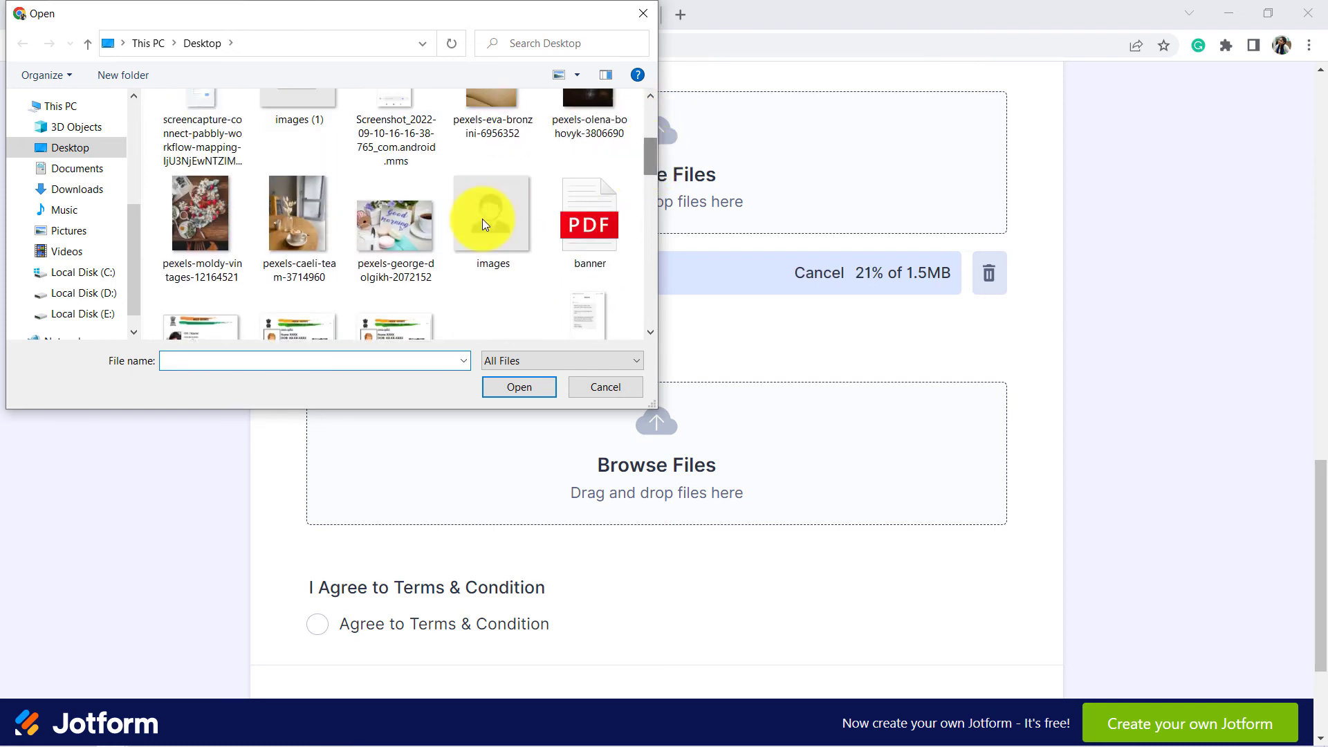
pyautogui.click(202, 209)
pyautogui.click(510, 388)
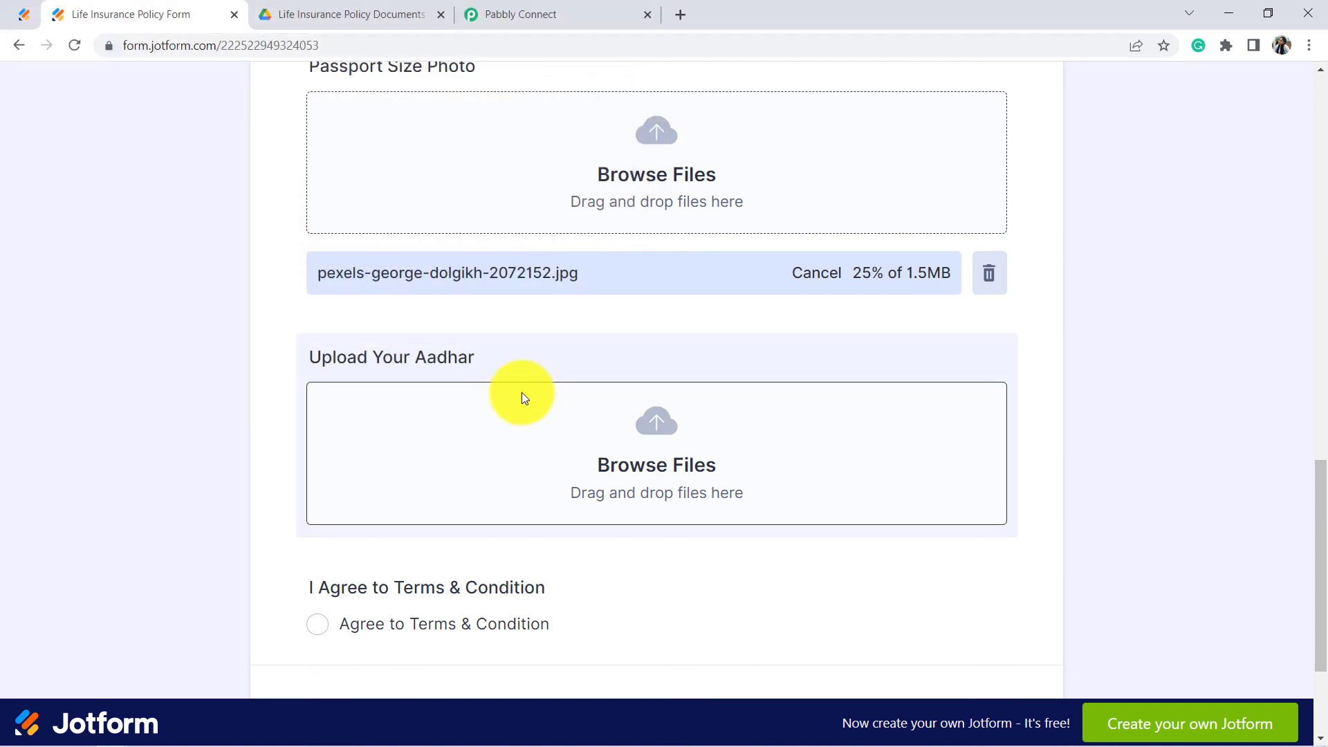
pyautogui.scroll(-1, 299, 586)
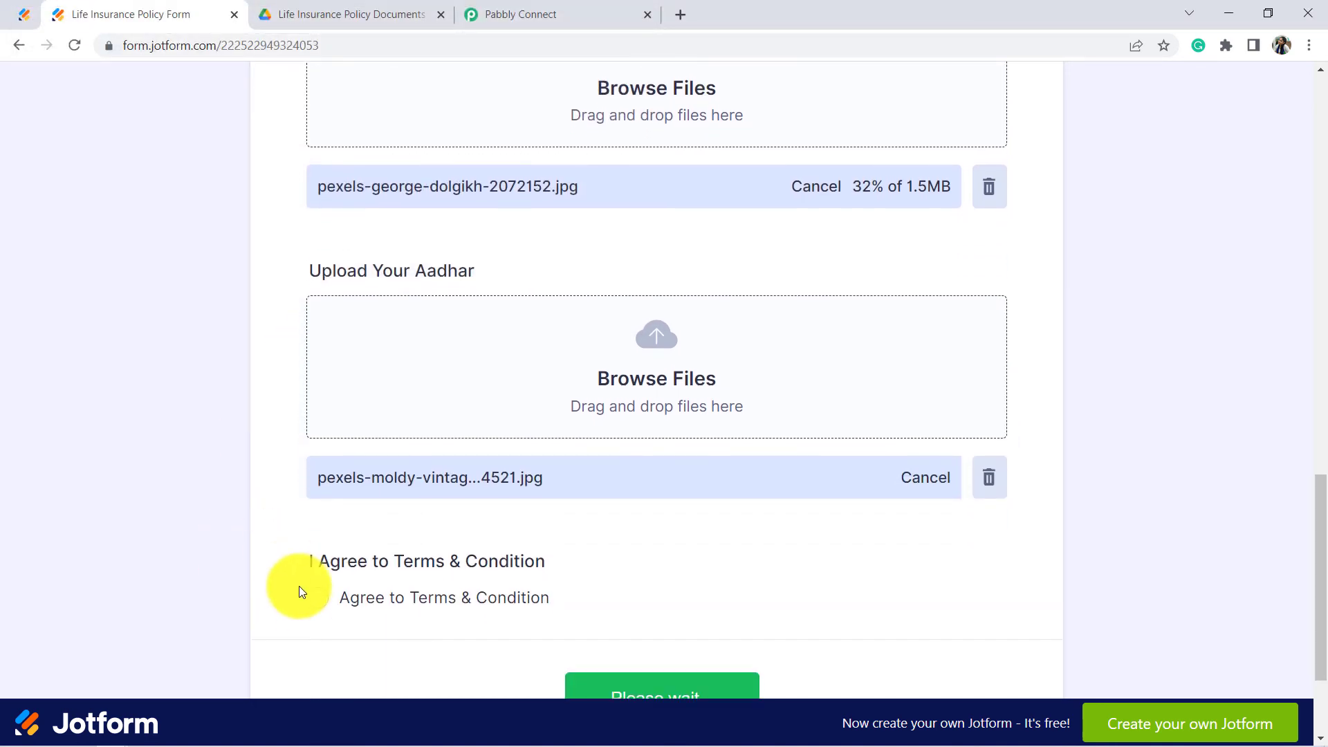
# Step: Accept the terms and conditions and submit the insurance form
pyautogui.click(317, 599)
pyautogui.scroll(-2, 816, 595)
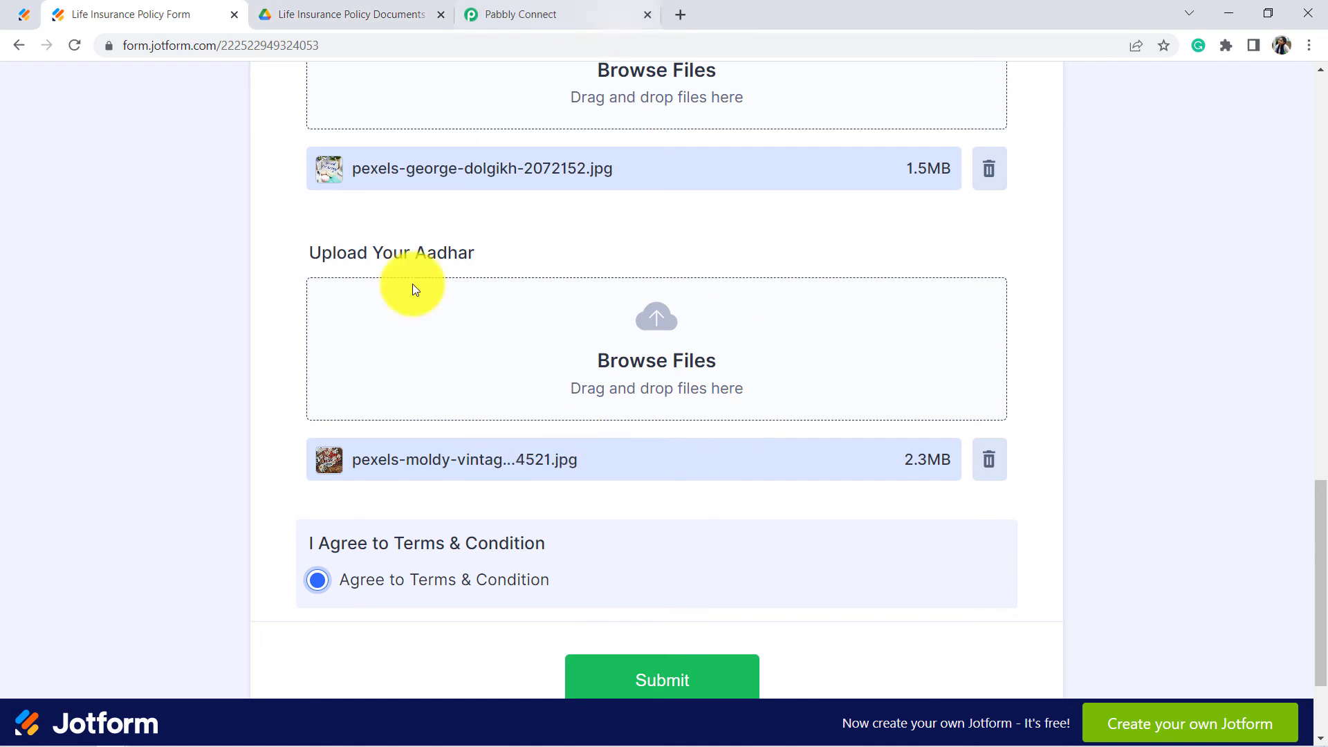
pyautogui.click(654, 681)
pyautogui.click(337, 14)
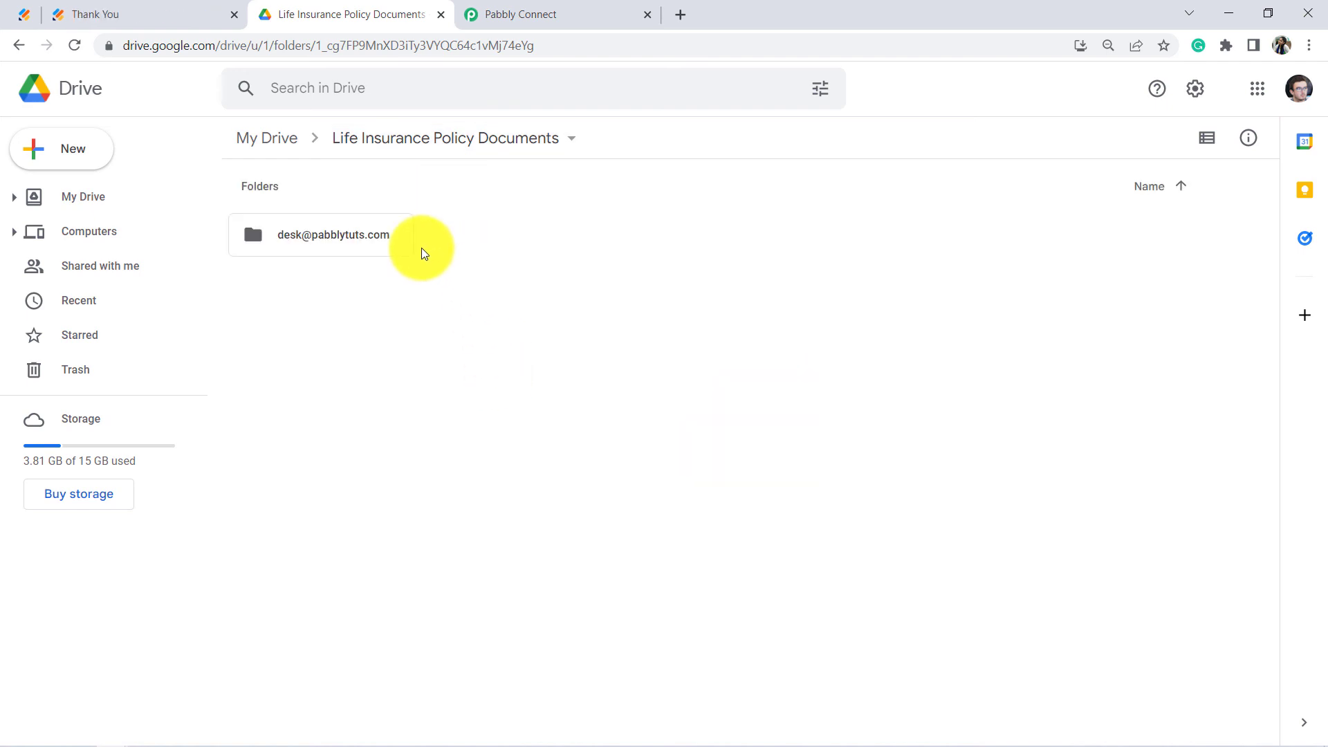
# Step: Open the email-named folder and verify 'Aadhar of - Test User' and 'Photo of - Test User'
pyautogui.click(339, 241)
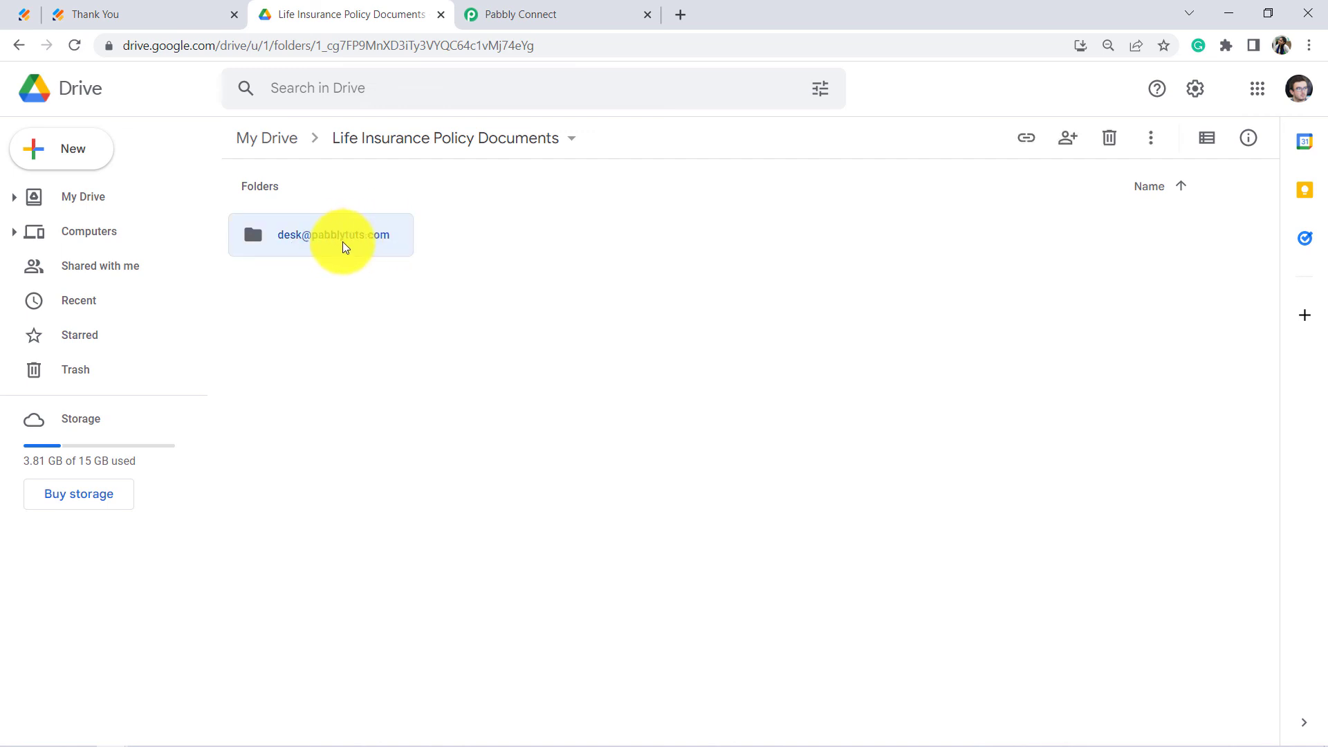
pyautogui.doubleClick(343, 242)
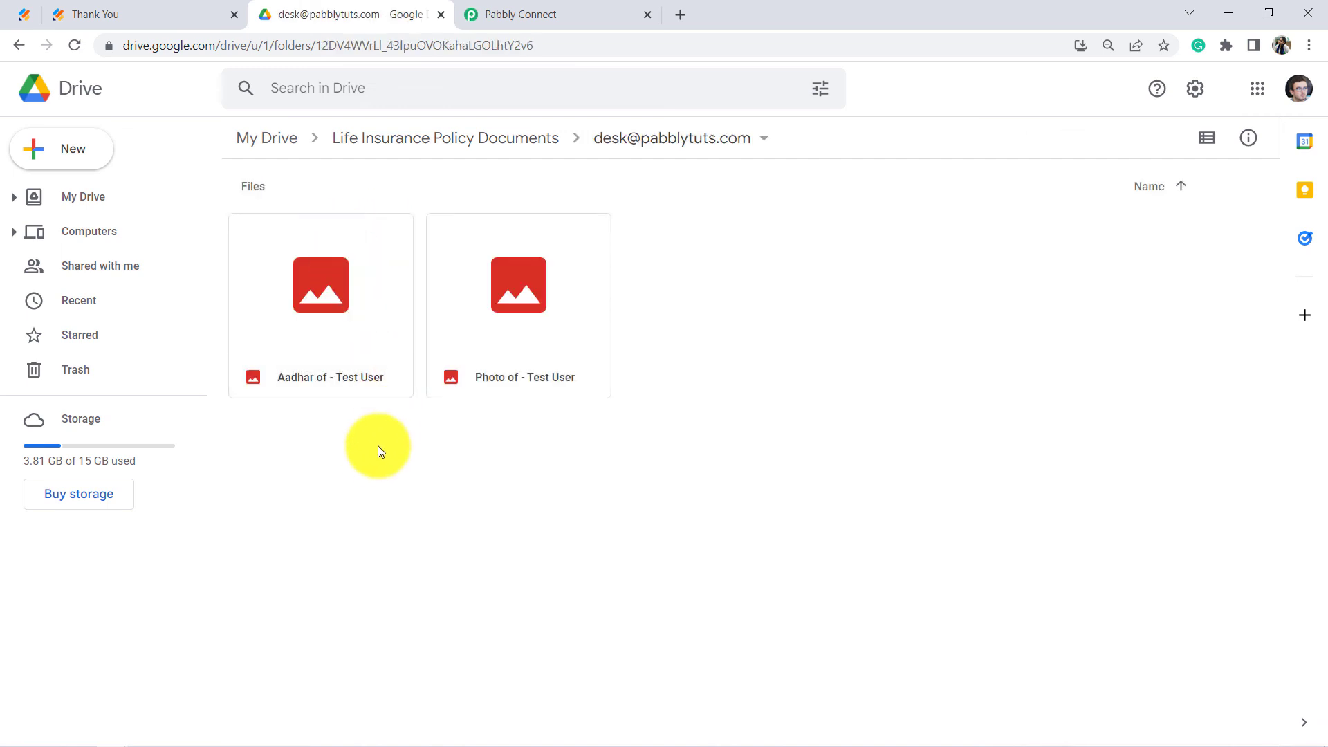
pyautogui.click(341, 359)
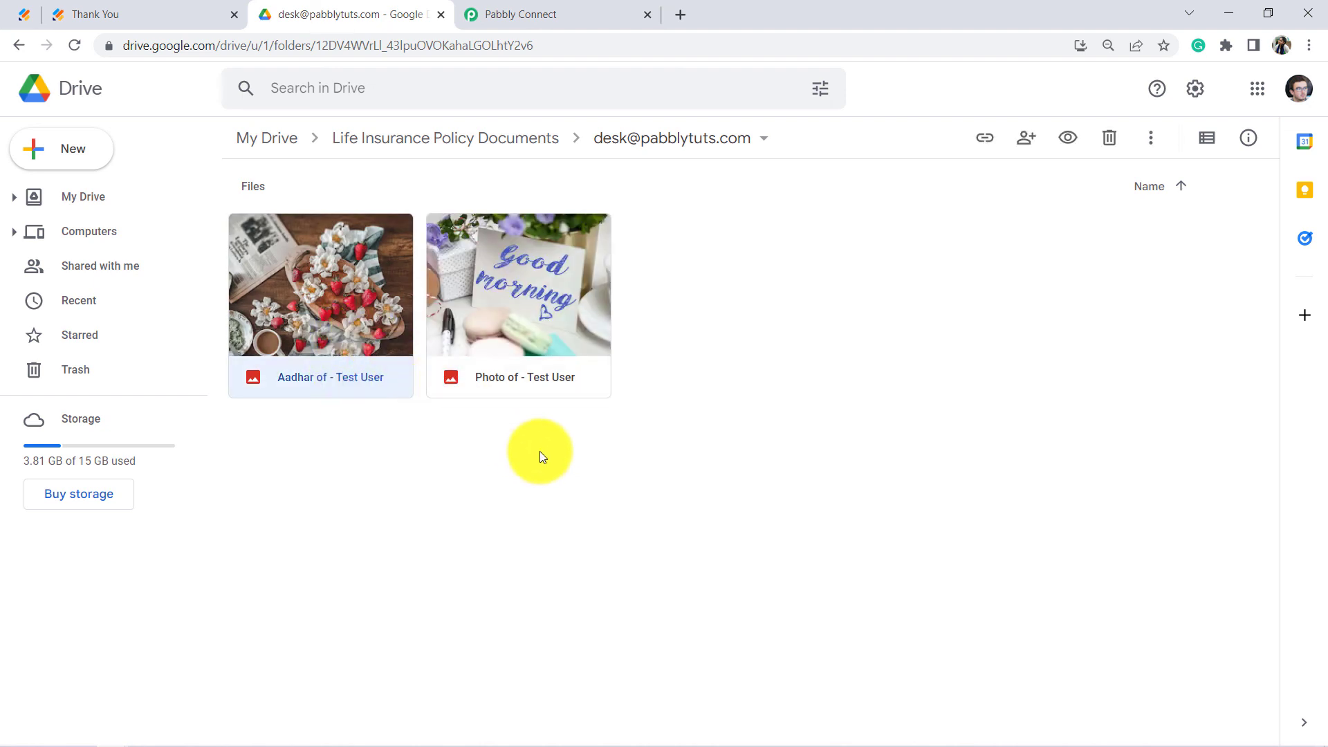
pyautogui.click(536, 422)
pyautogui.click(528, 332)
pyautogui.click(518, 460)
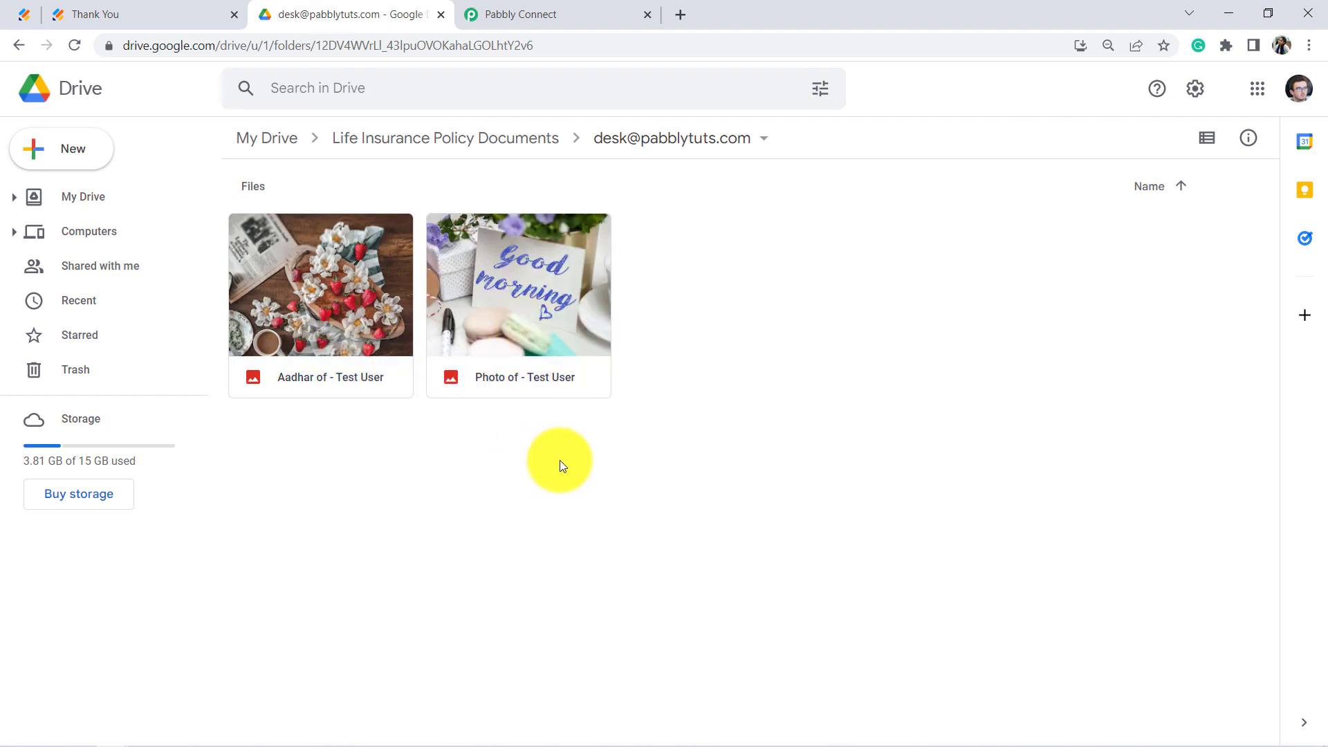
pyautogui.moveTo(317, 365); pyautogui.dragTo(273, 359)
pyautogui.click(289, 429)
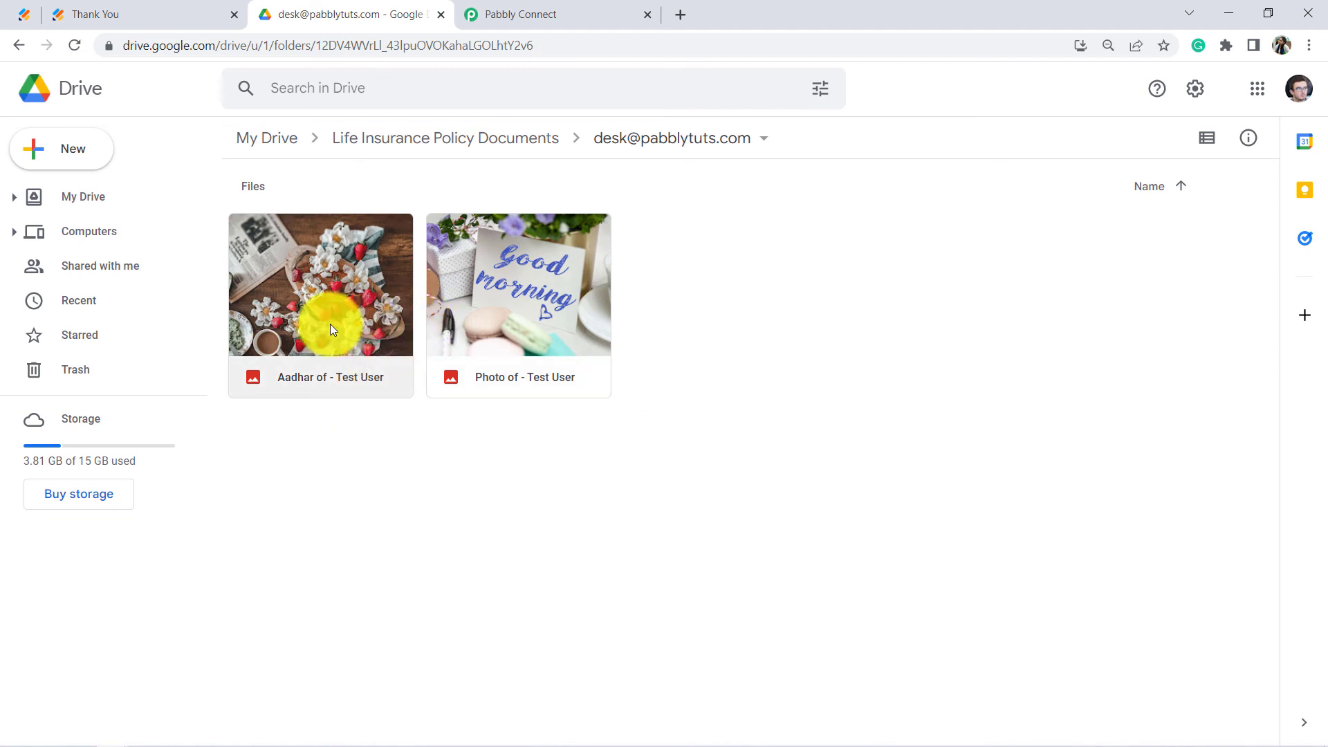
pyautogui.click(459, 331)
pyautogui.click(439, 420)
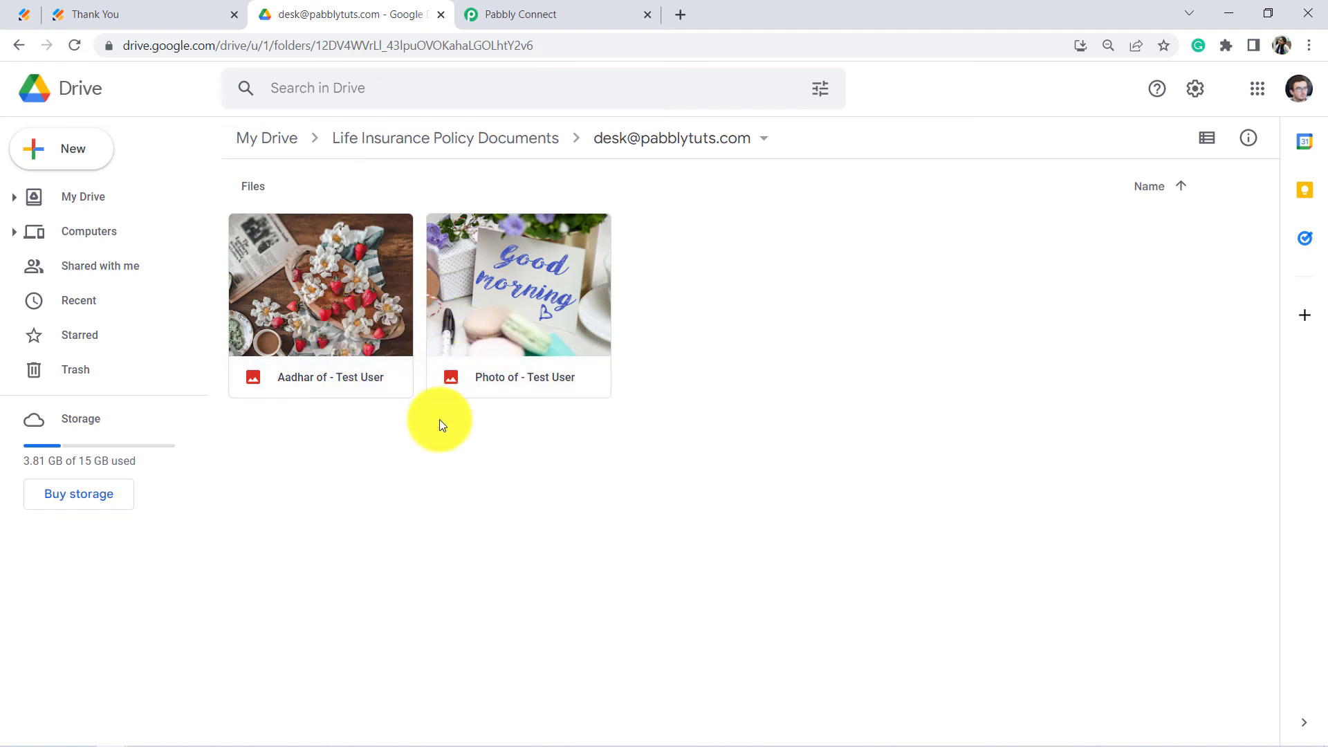
pyautogui.moveTo(547, 433); pyautogui.dragTo(358, 334)
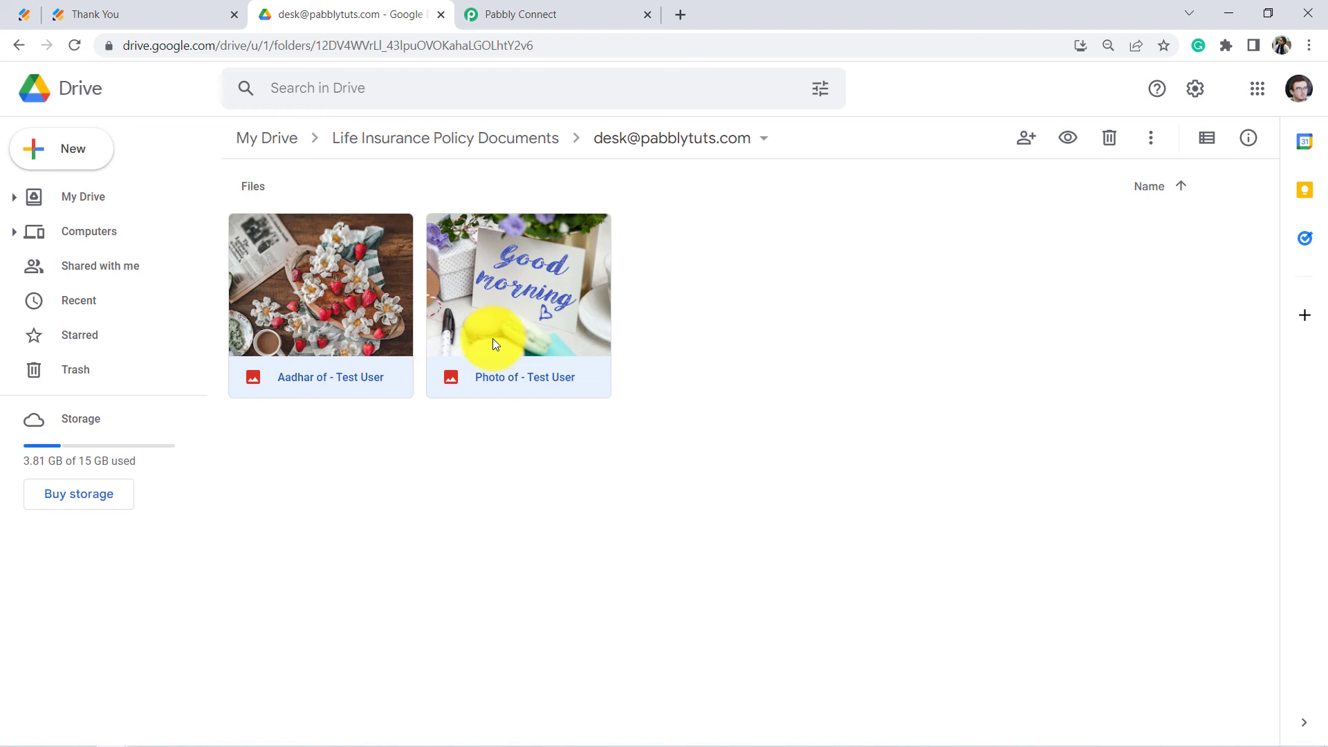
# Step: Enter last name 'User' and paste the same applicant email into the form
pyautogui.click(66, 12)
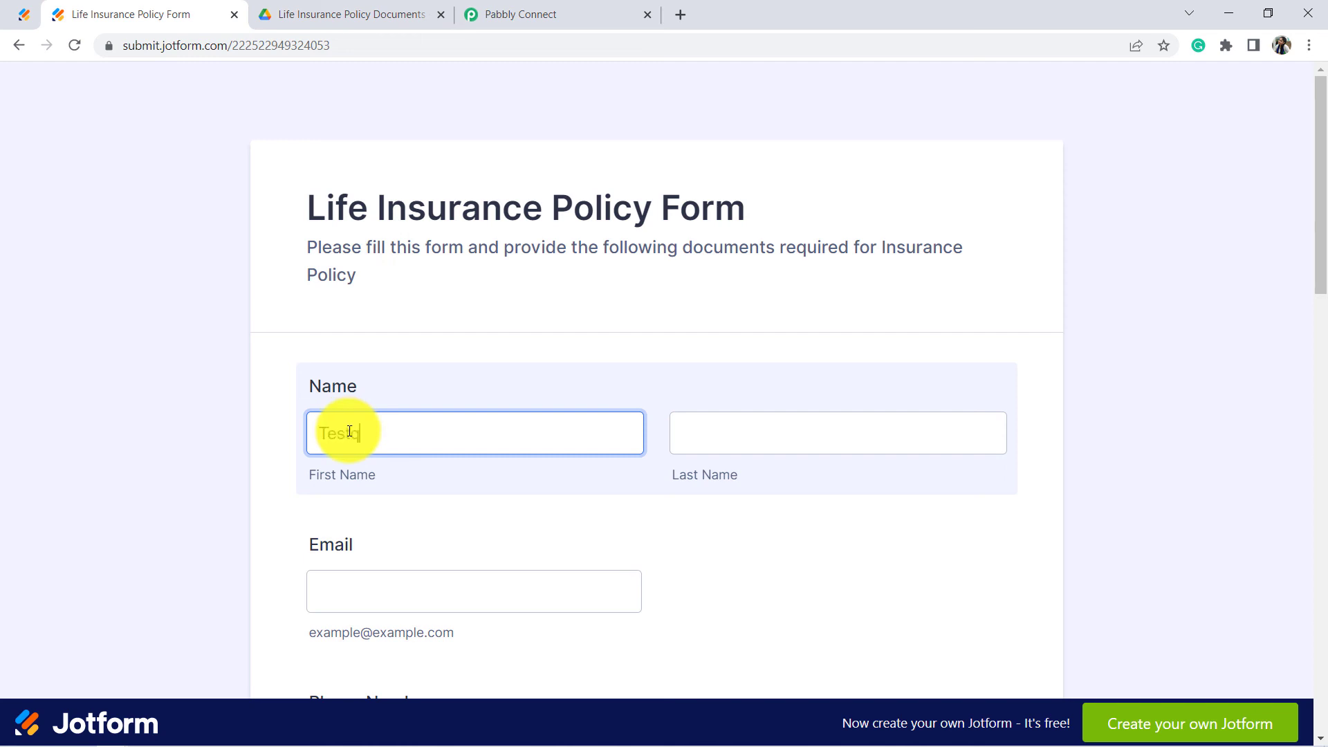
pyautogui.press('Tab')
pyautogui.write('Use')
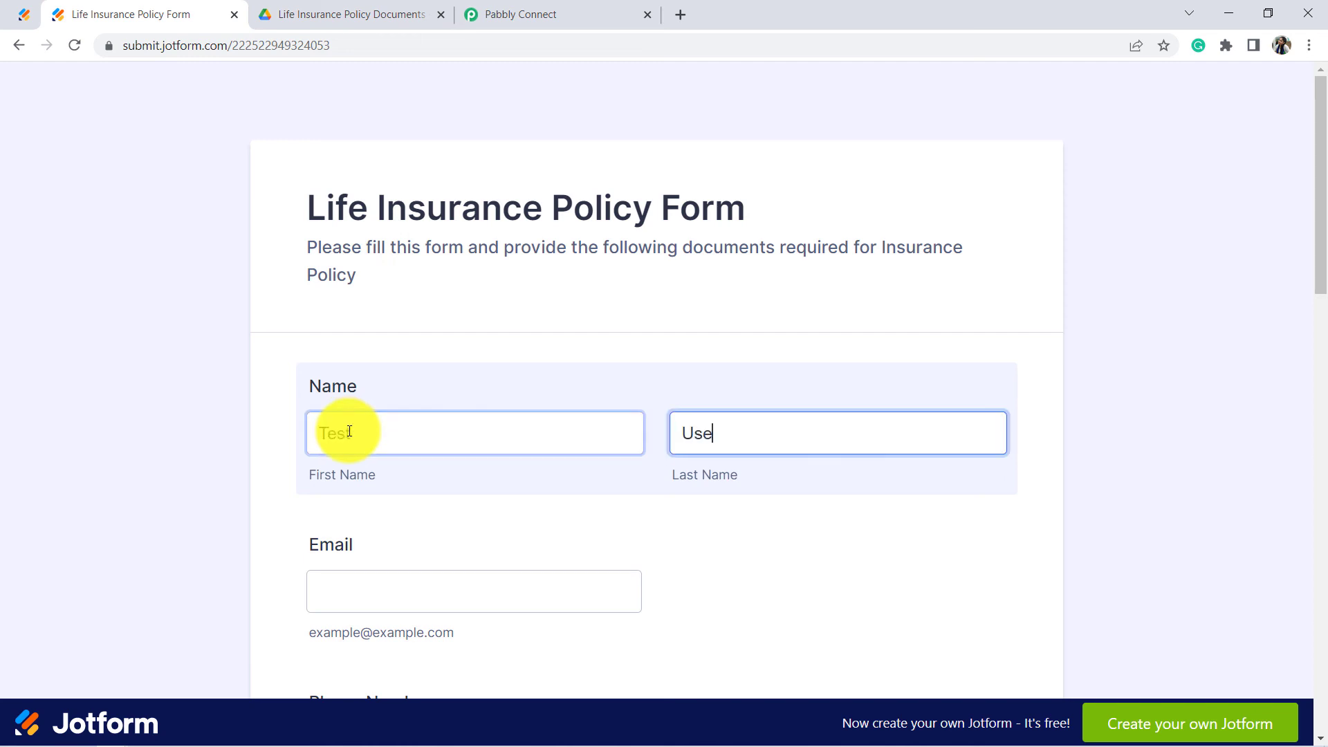
pyautogui.write('r')
pyautogui.press('Tab')
pyautogui.hotkey('ctrl', 'v')
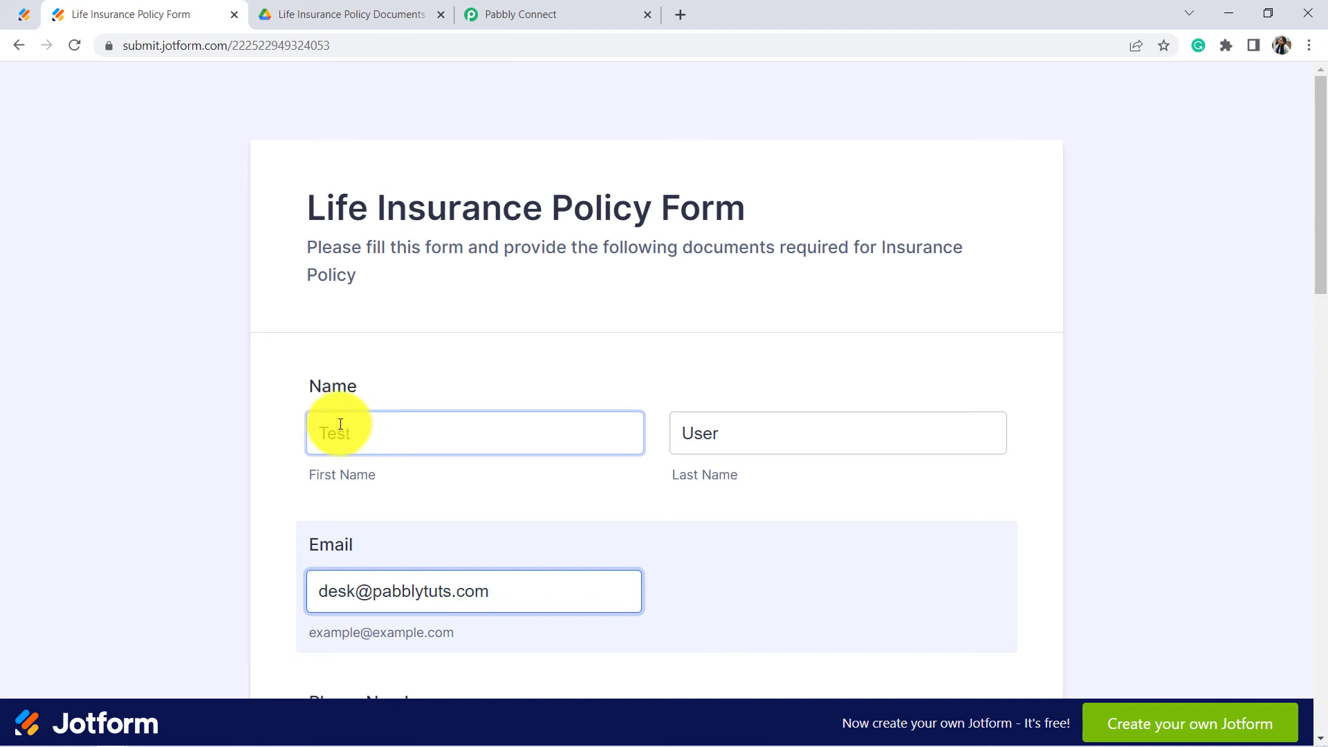
pyautogui.moveTo(1320, 163); pyautogui.dragTo(1270, 534)
# Step: Attach the pexels-george-dolgikh-2072152 image as the passport size photo
pyautogui.click(661, 303)
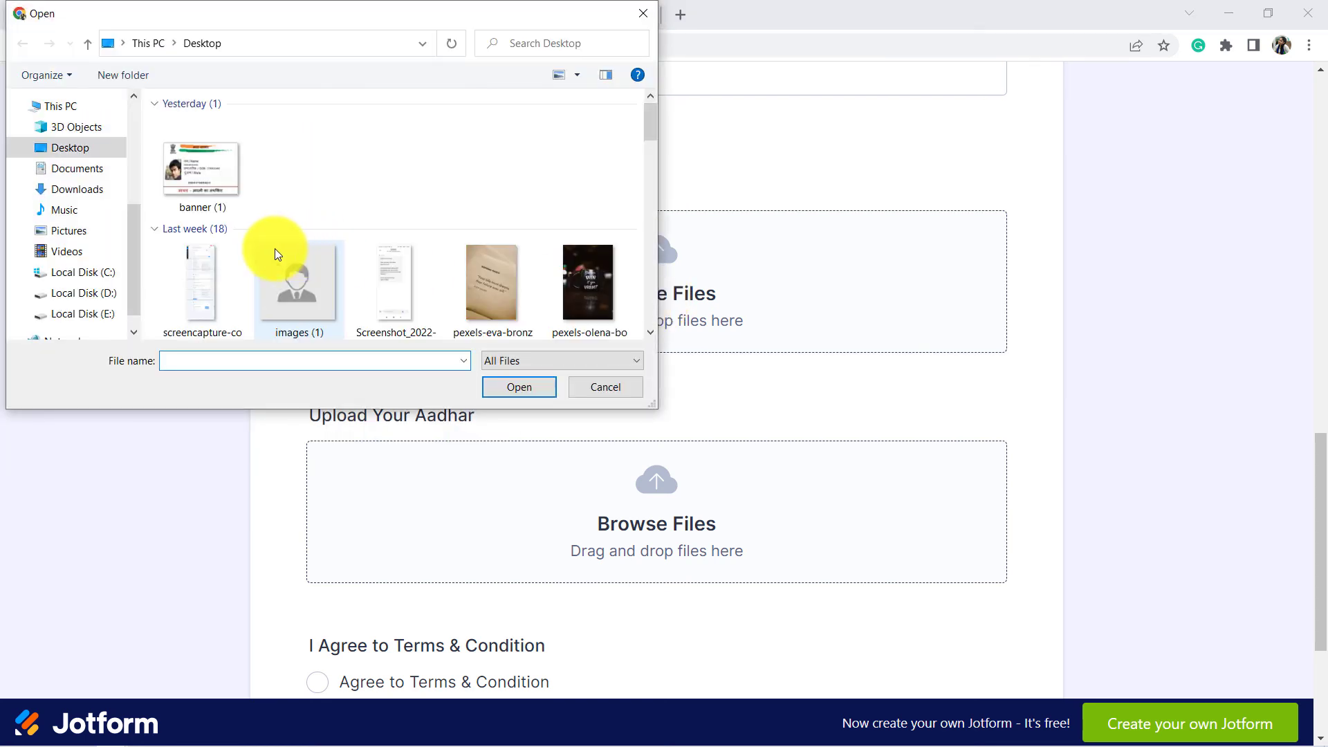
pyautogui.click(391, 255)
pyautogui.scroll(-2, 393, 223)
pyautogui.click(394, 225)
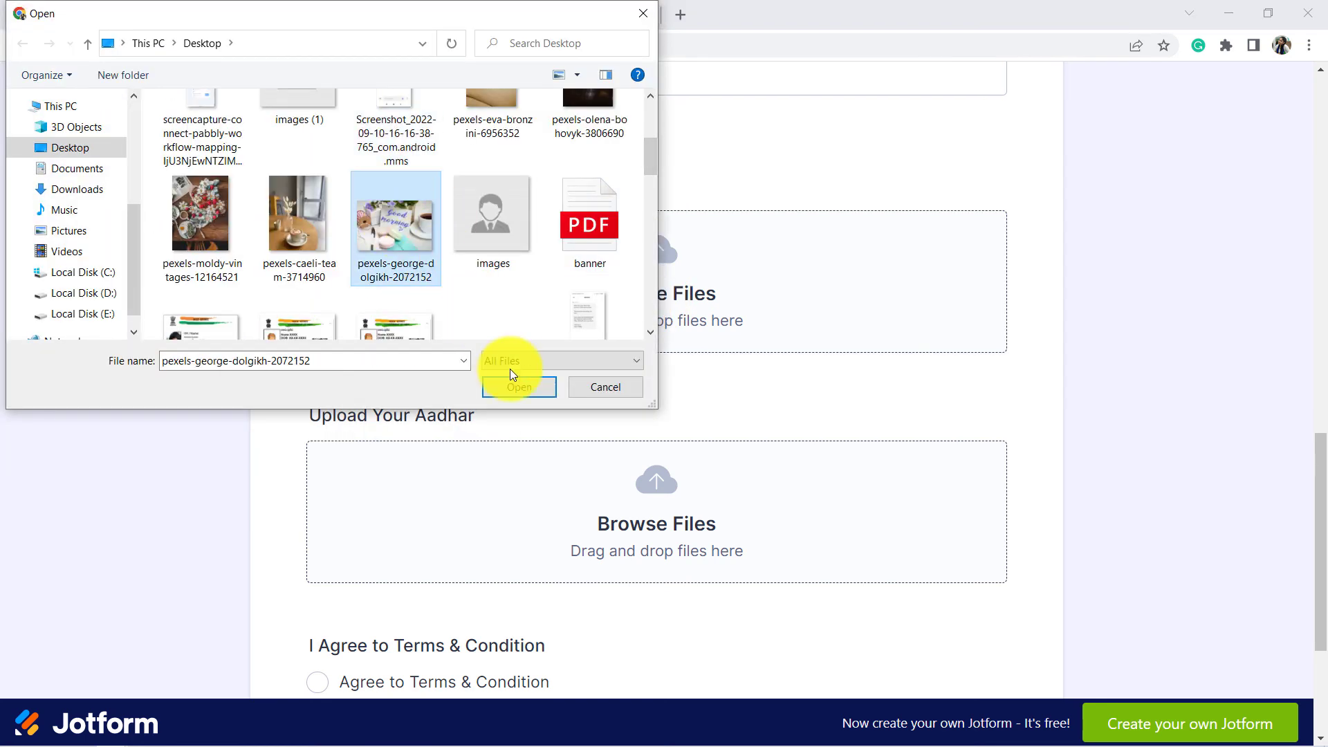
pyautogui.click(504, 389)
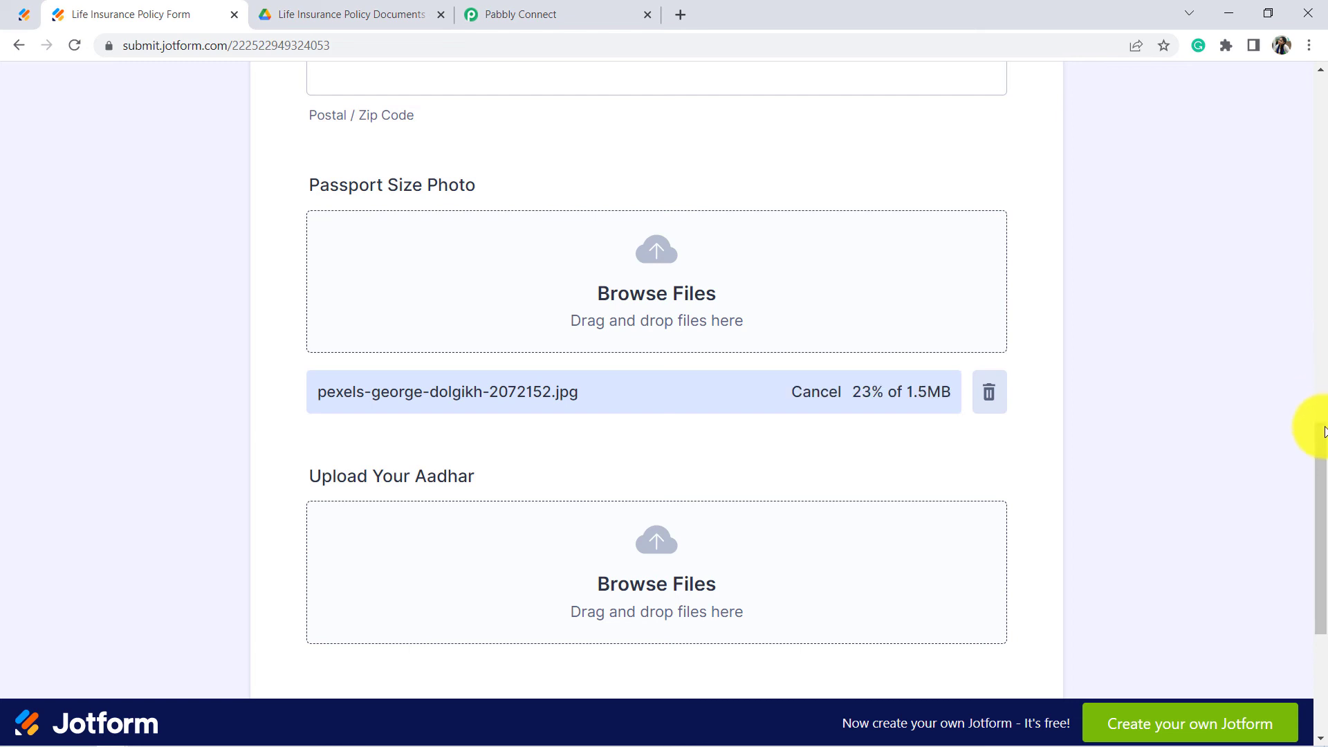
pyautogui.moveTo(1318, 430); pyautogui.dragTo(1321, 502)
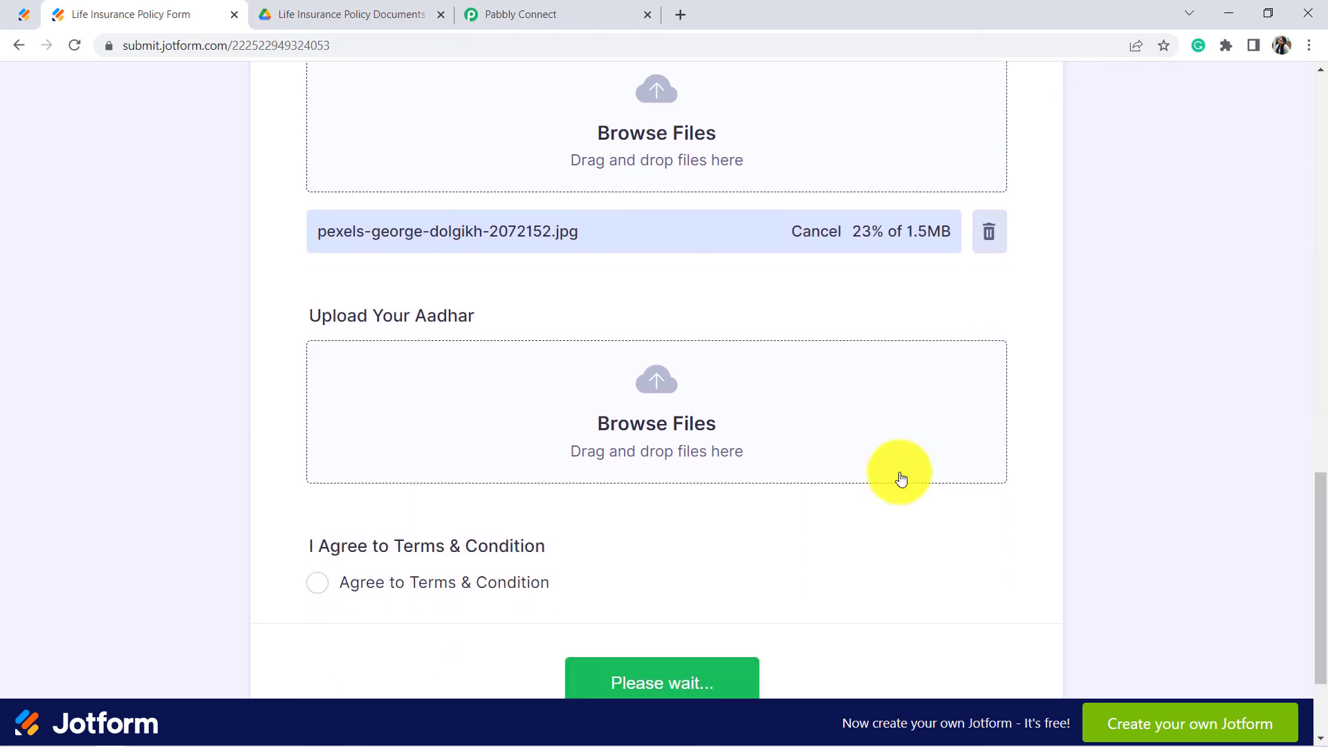
# Step: Attach pexels-moldy-vintages-12164521 as the Aadhar image, accept the terms and submit the form
pyautogui.click(626, 424)
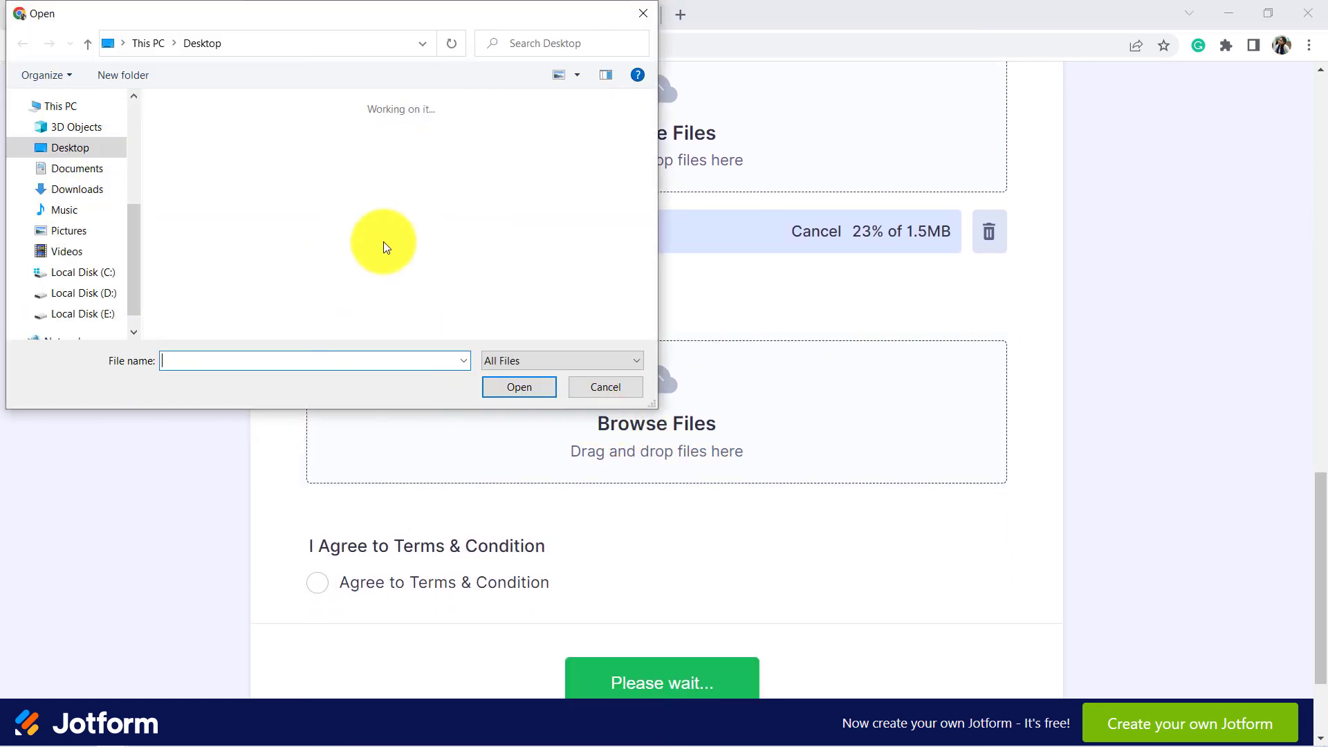
pyautogui.moveTo(646, 140); pyautogui.dragTo(646, 169)
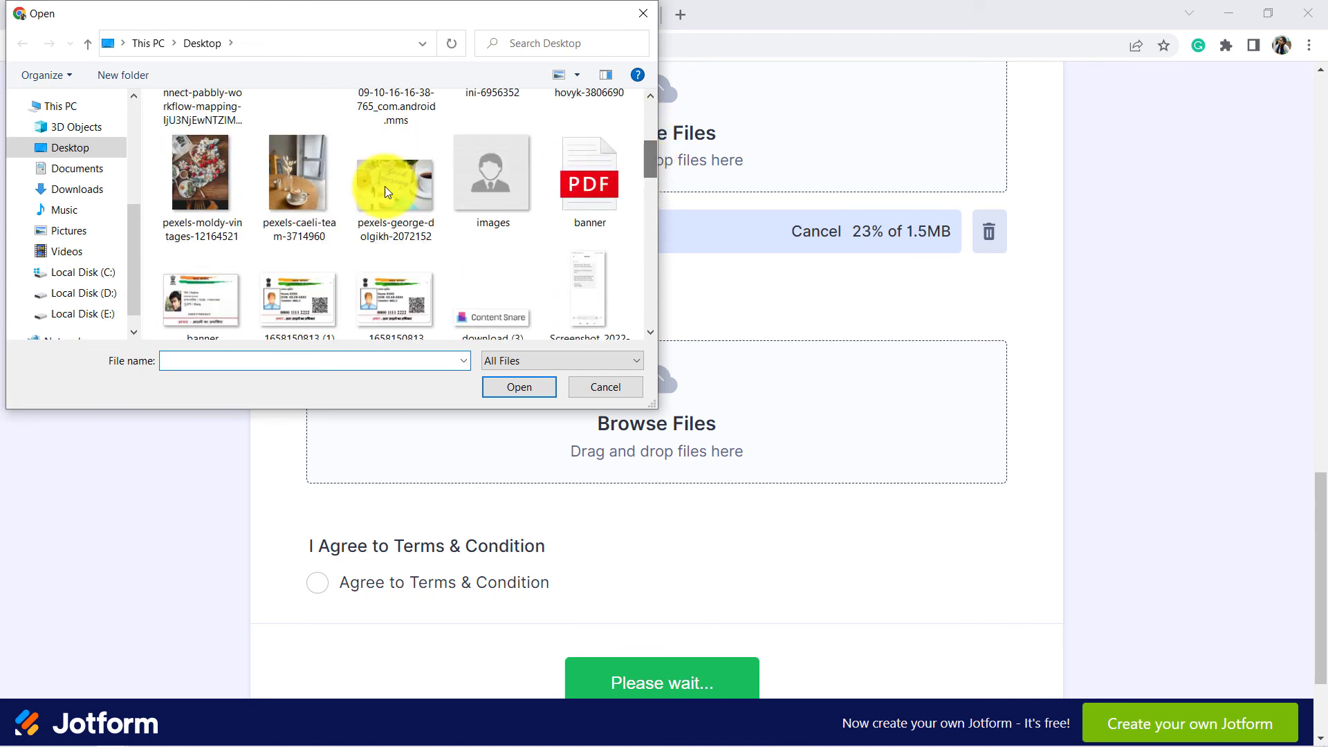
pyautogui.click(216, 202)
pyautogui.click(485, 385)
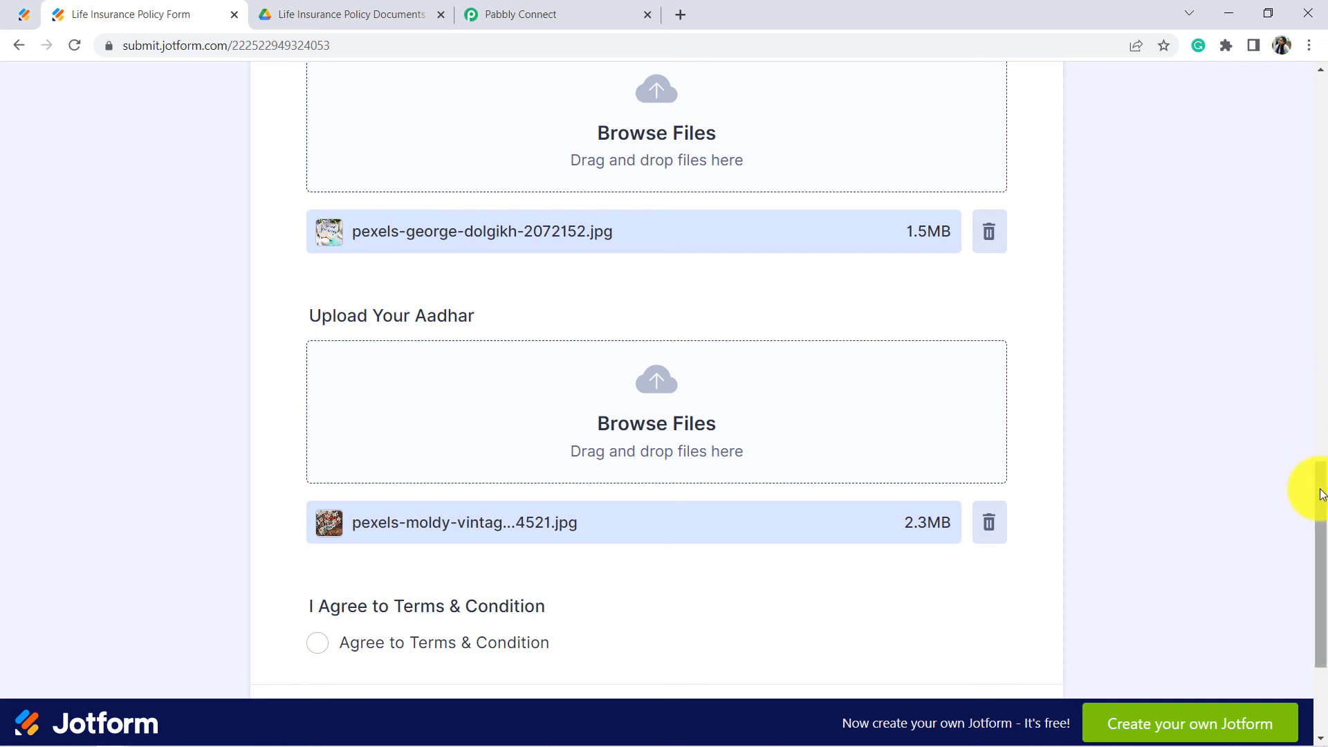
pyautogui.moveTo(1321, 493); pyautogui.dragTo(1319, 542)
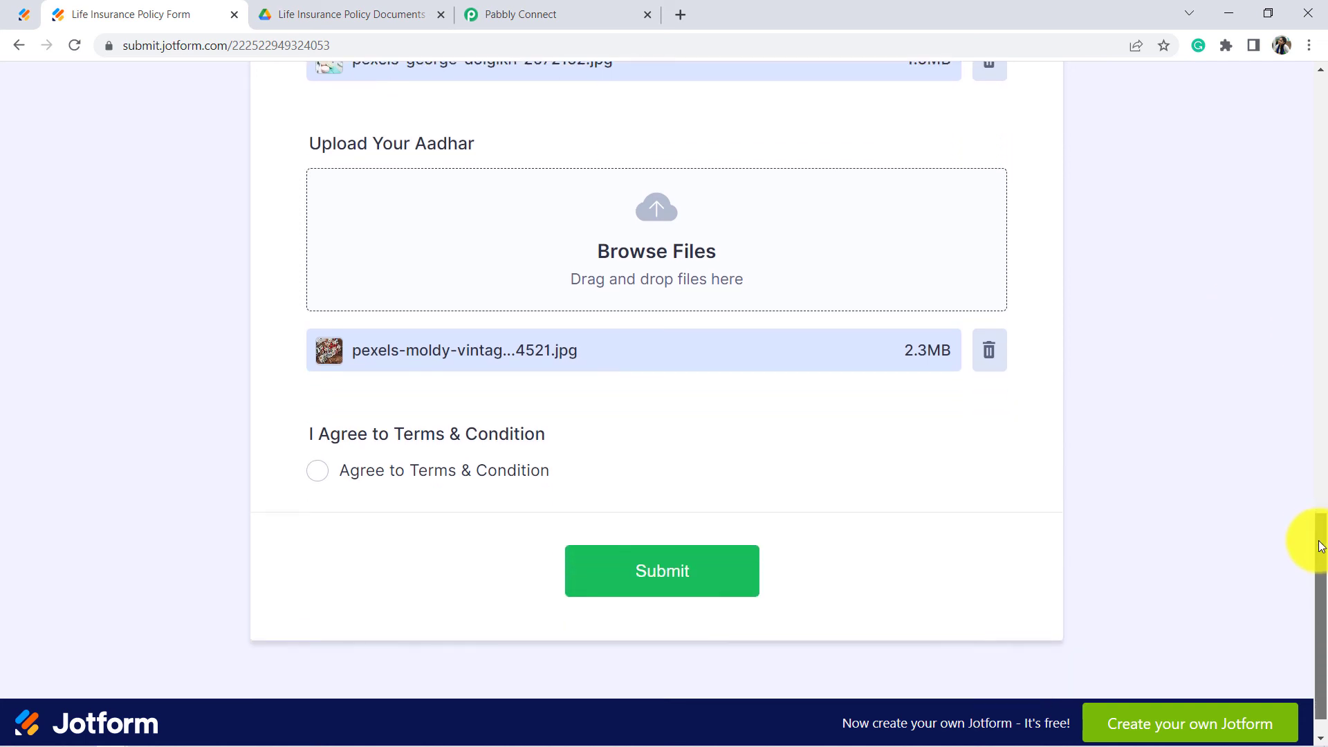
pyautogui.click(310, 473)
pyautogui.click(623, 572)
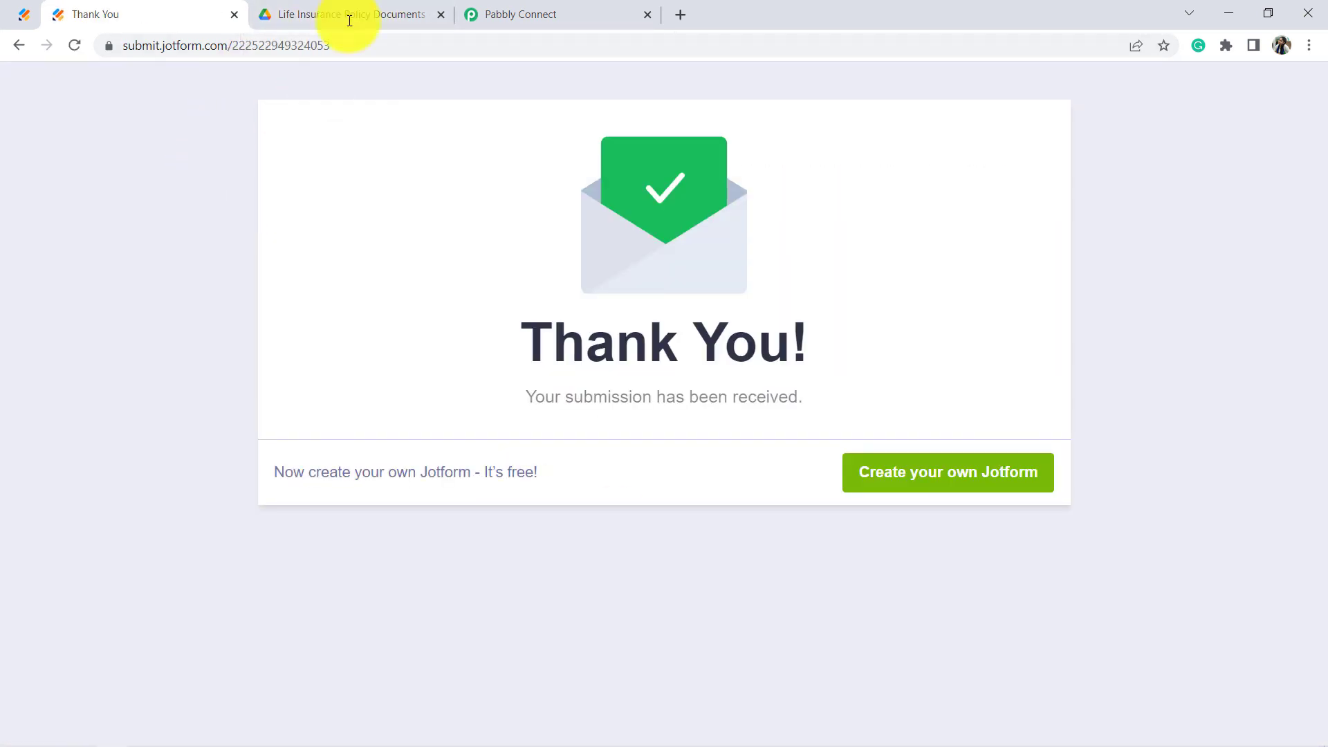
pyautogui.click(367, 10)
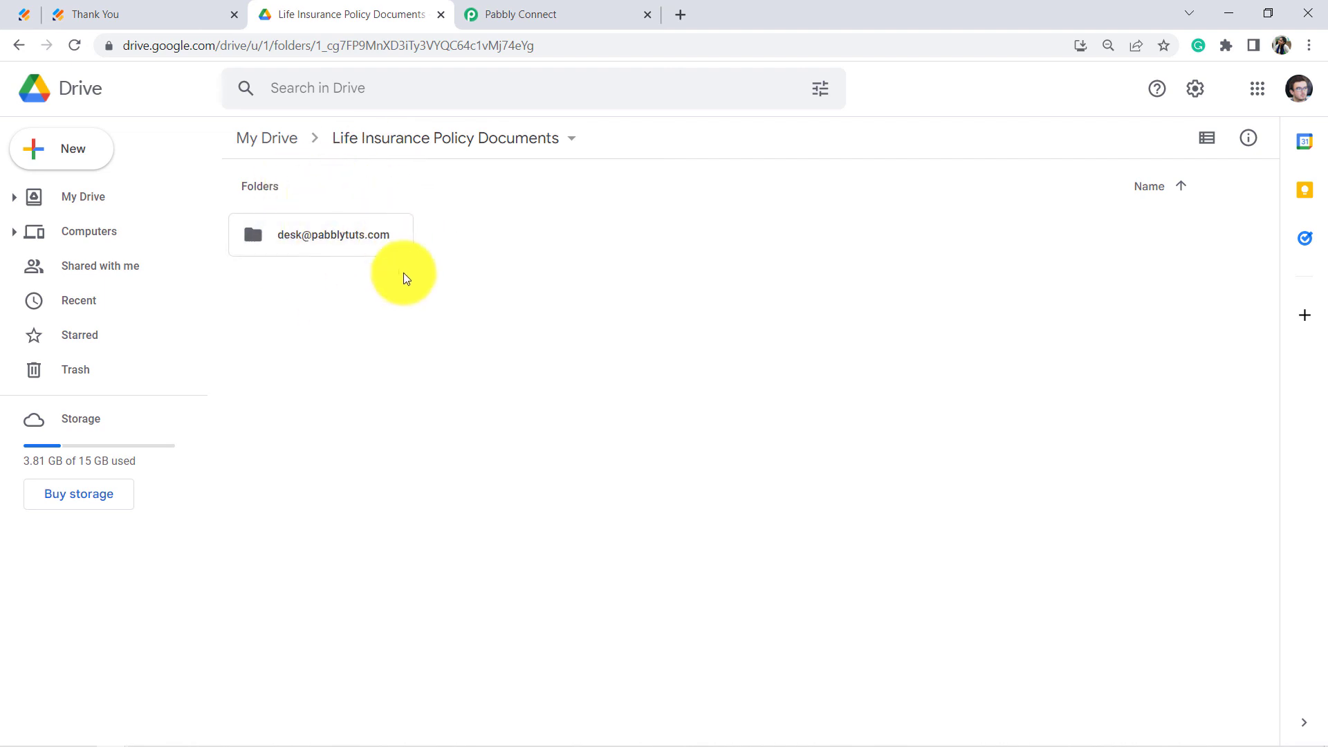
# Step: Open the existing email-named folder in Life Insurance Policy Documents to view its uploaded files
pyautogui.click(543, 15)
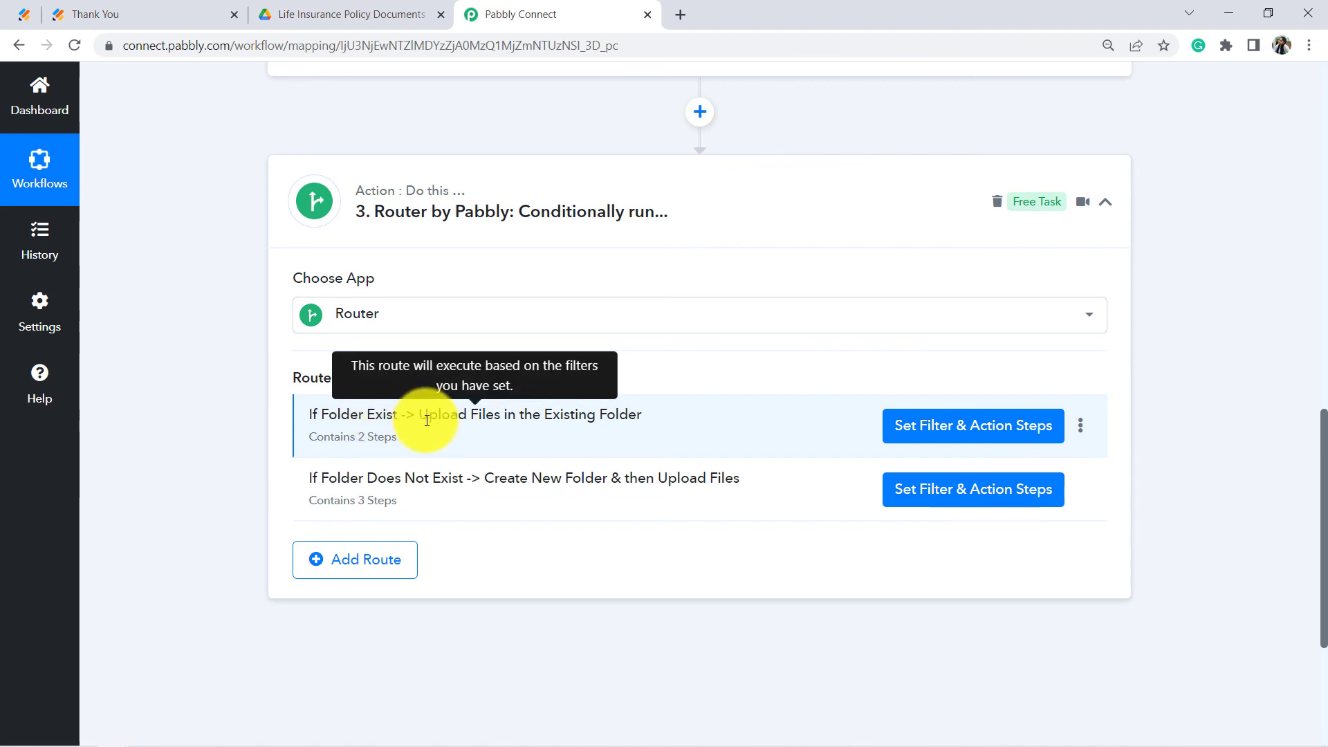
pyautogui.click(356, 13)
pyautogui.click(577, 7)
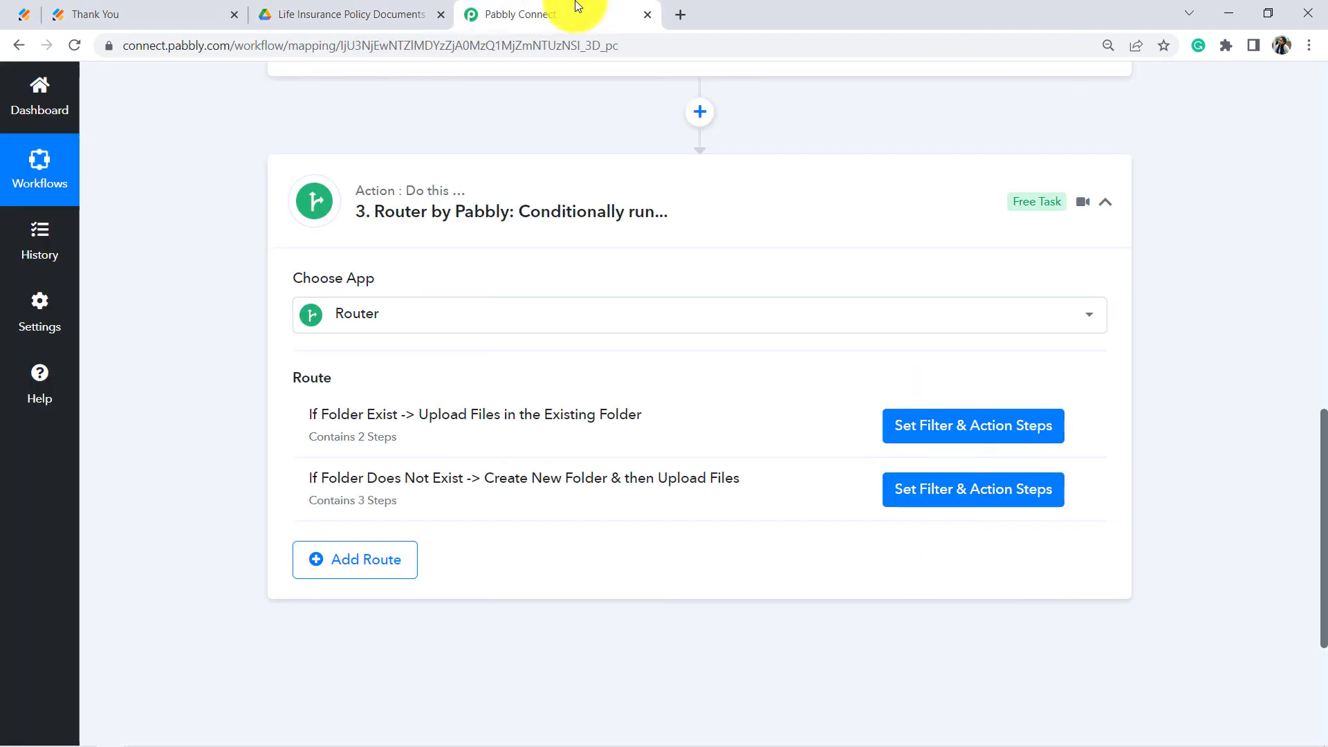
pyautogui.click(370, 6)
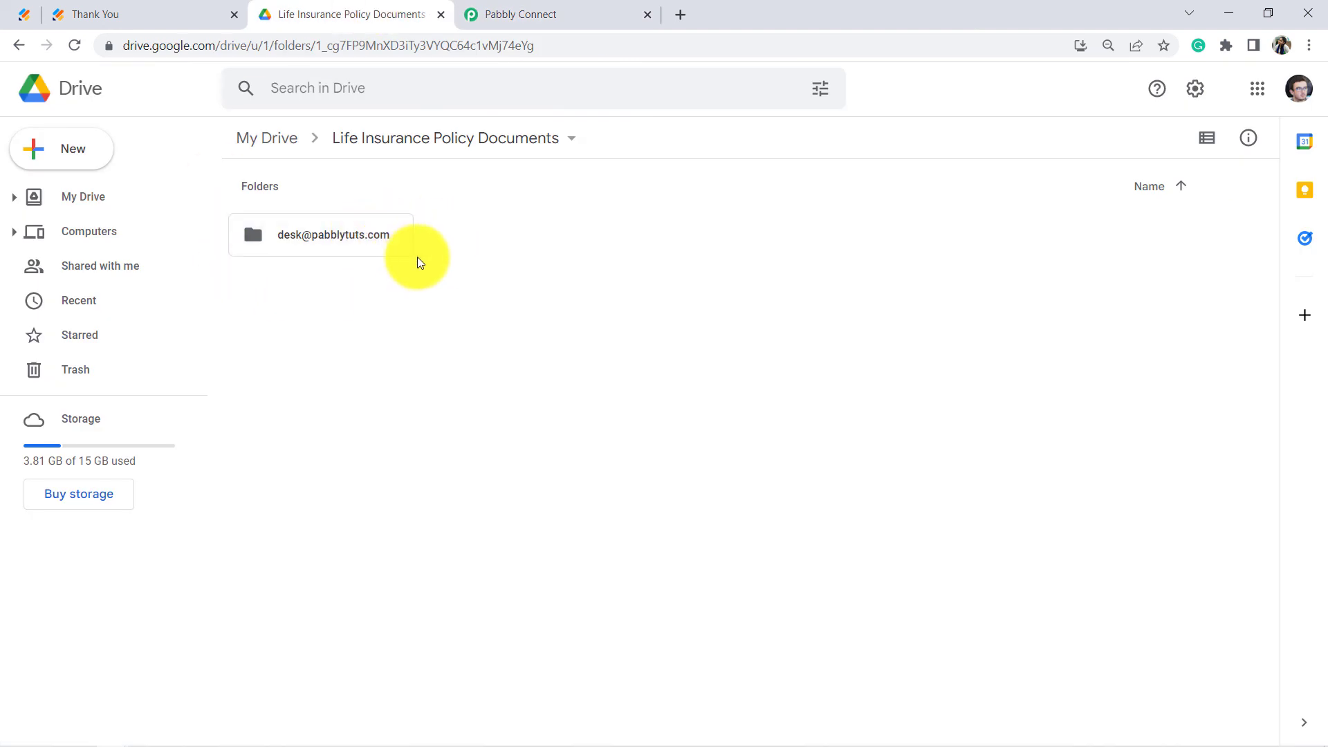
pyautogui.doubleClick(330, 247)
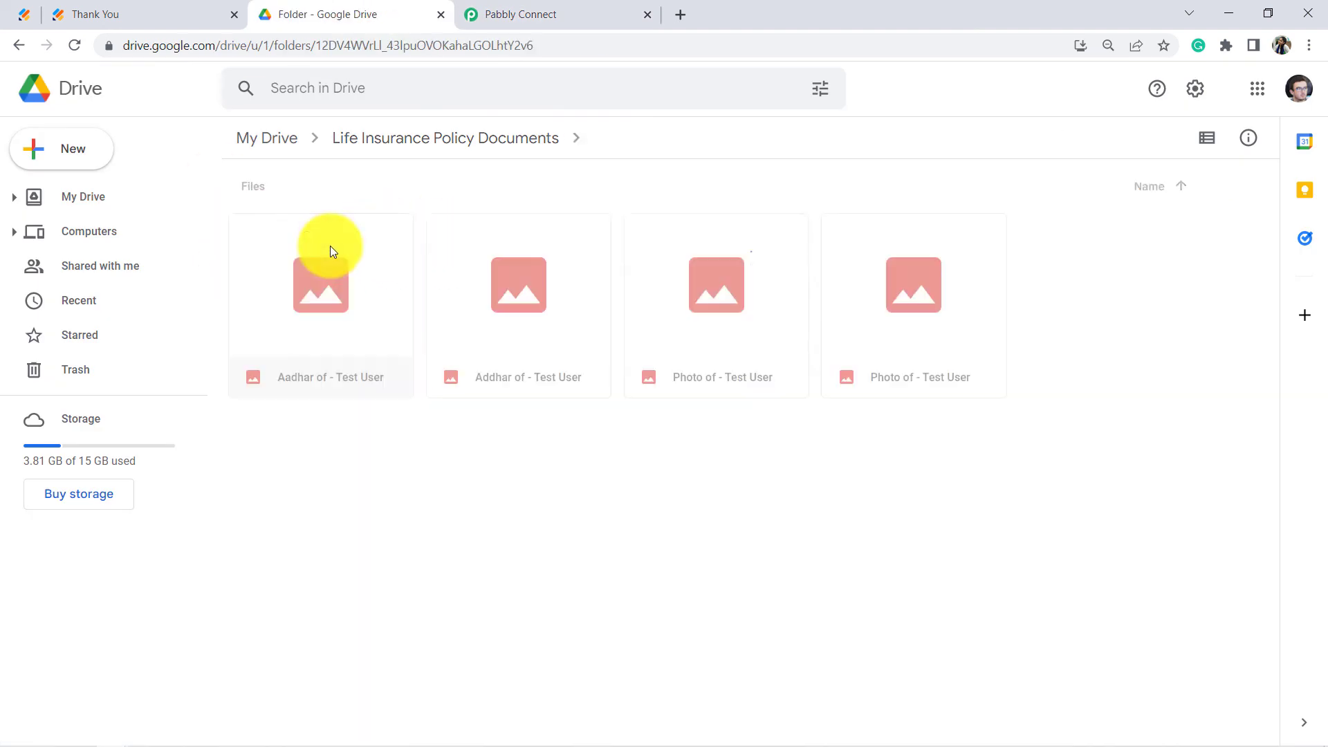
pyautogui.moveTo(898, 453); pyautogui.dragTo(442, 372)
pyautogui.click(445, 439)
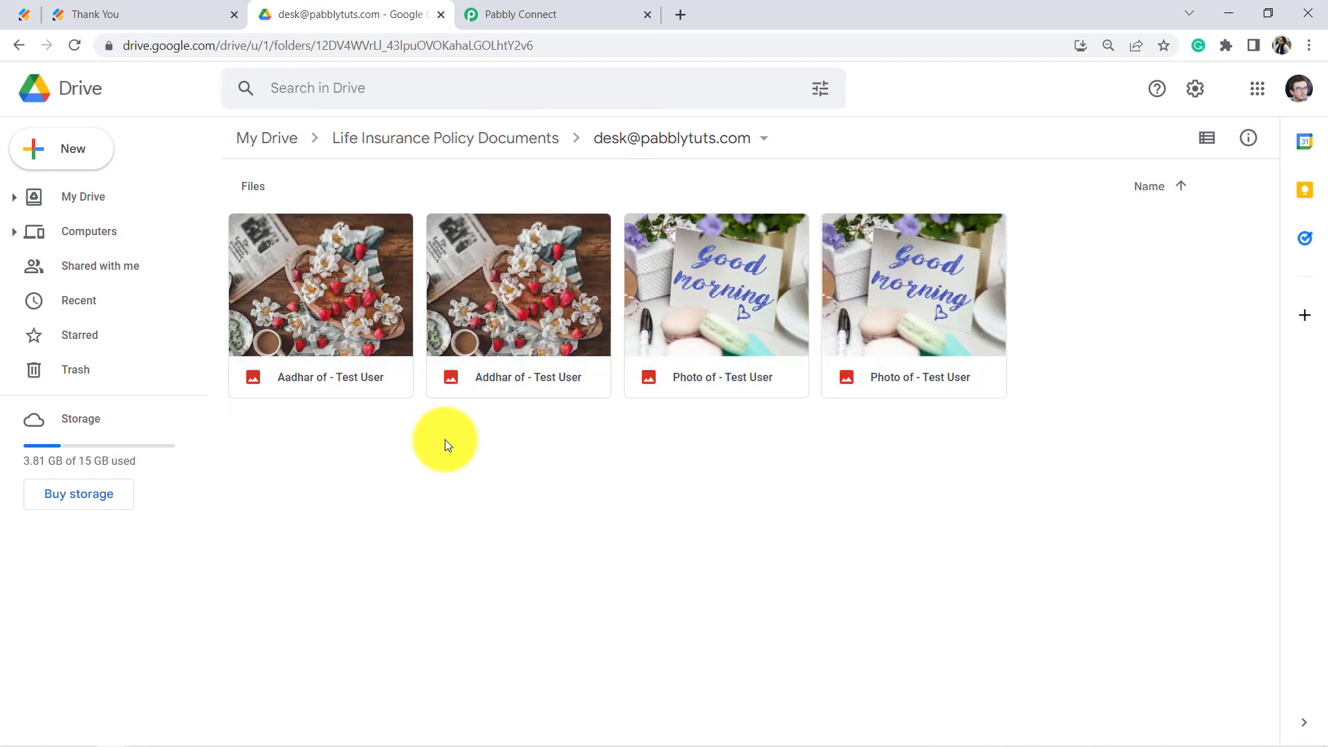
# Step: Compare against the router's existing-folder route, then select all four files in the folder
pyautogui.click(546, 7)
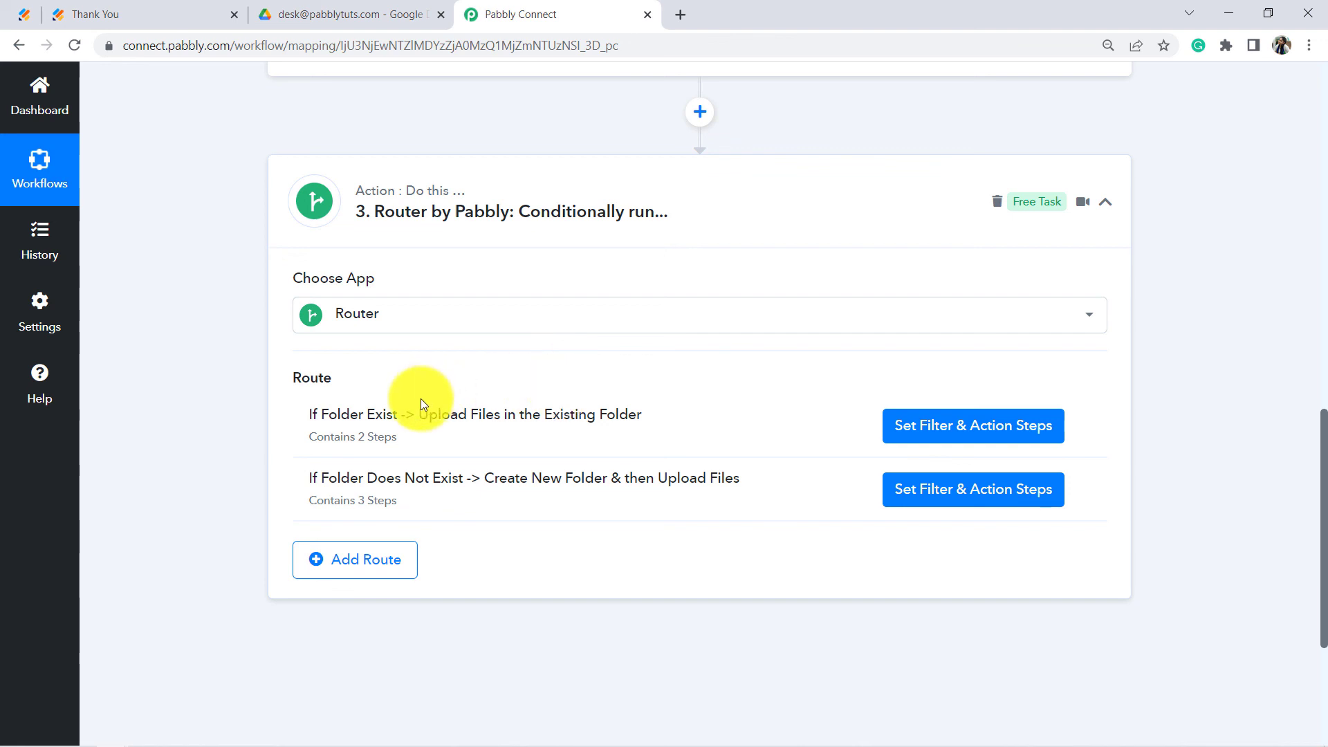
pyautogui.moveTo(429, 415); pyautogui.dragTo(596, 419)
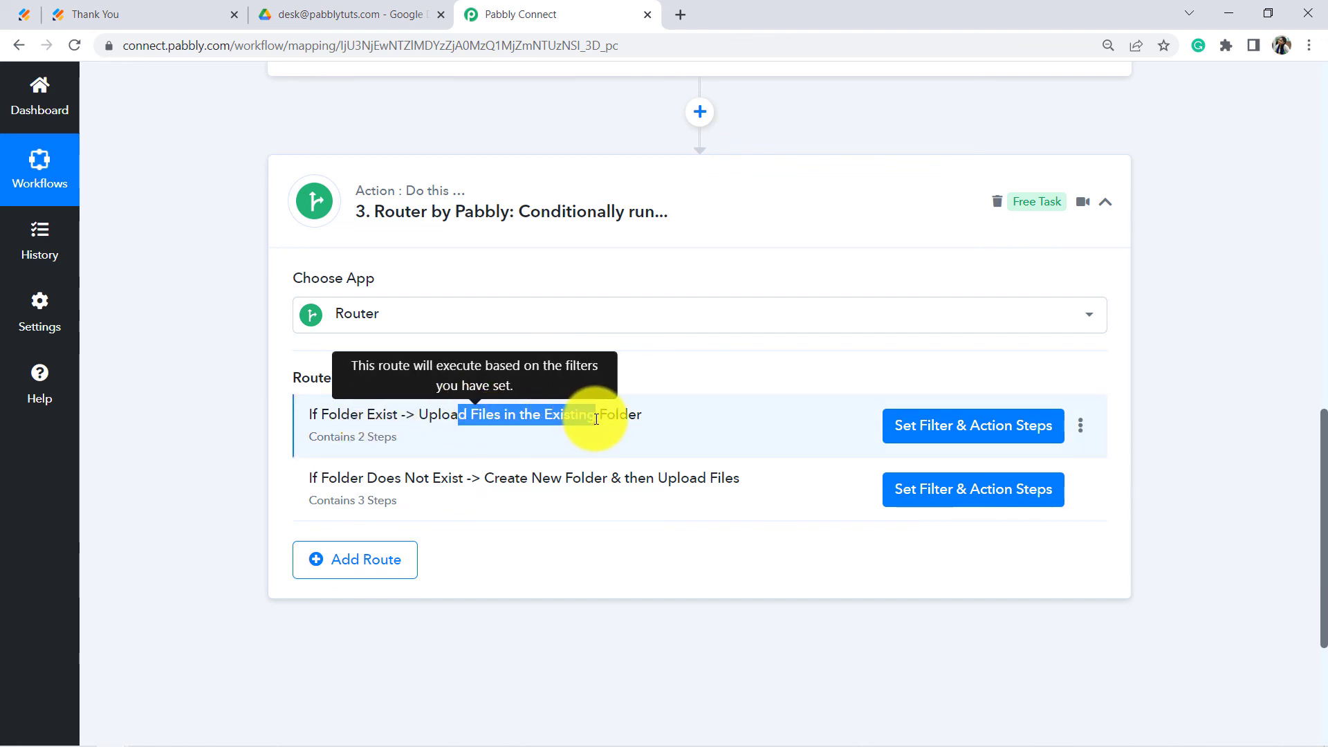
pyautogui.click(347, 13)
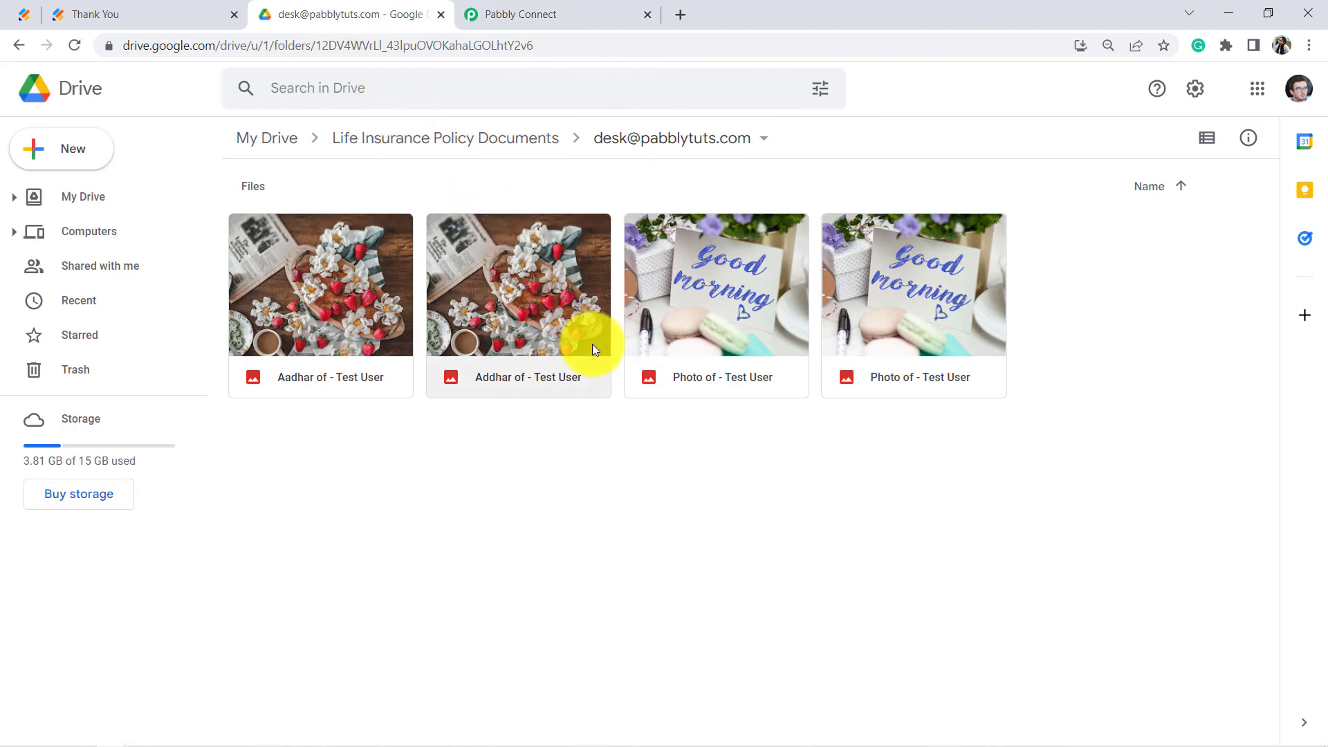
pyautogui.hotkey('ctrl', 'a')
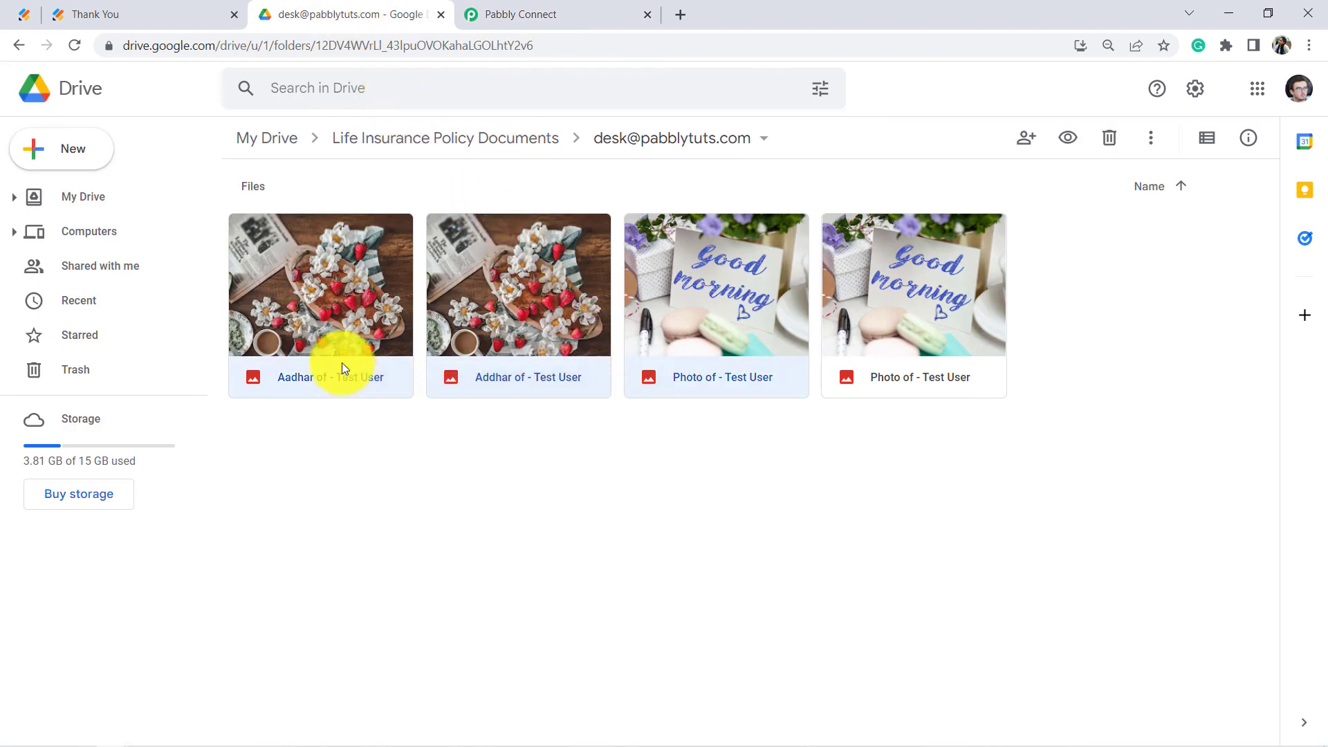
pyautogui.click(97, 21)
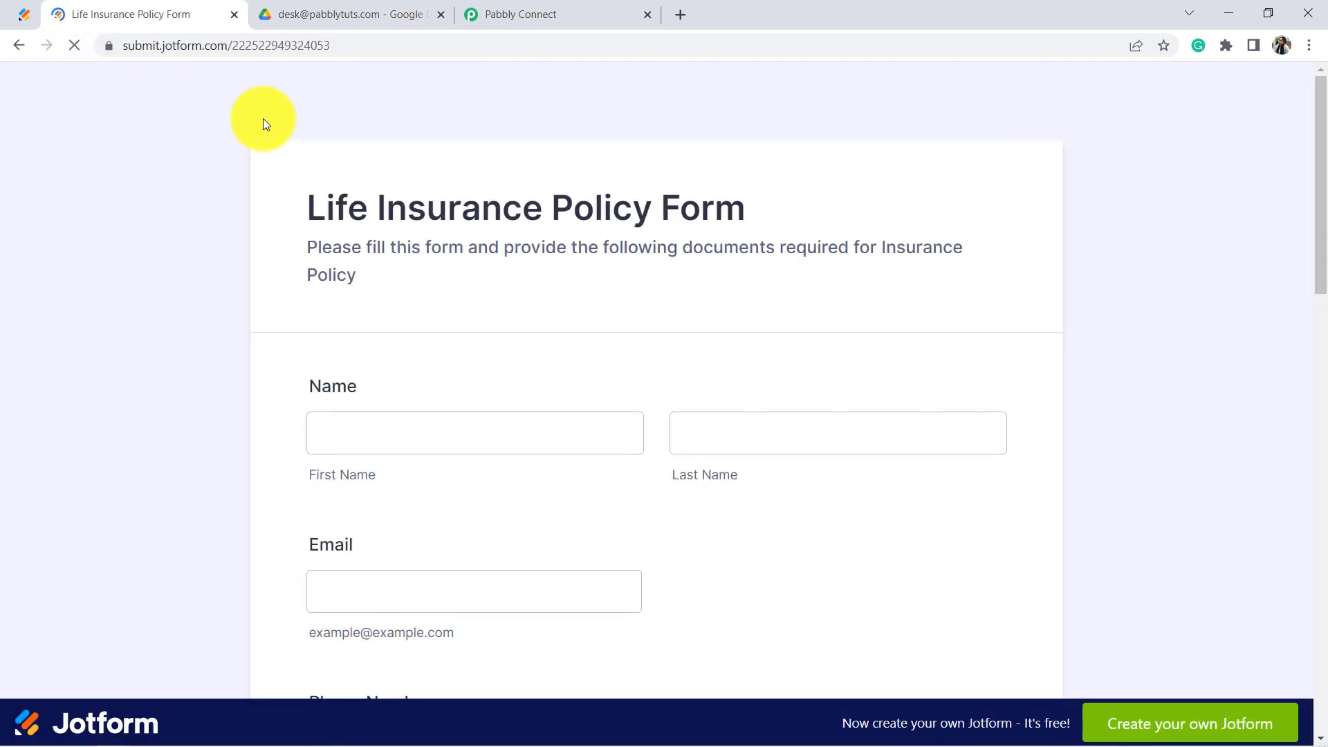
# Step: Enter a new applicant's first name, last name and a different email address
pyautogui.scroll(-3, 297, 166)
pyautogui.click(333, 244)
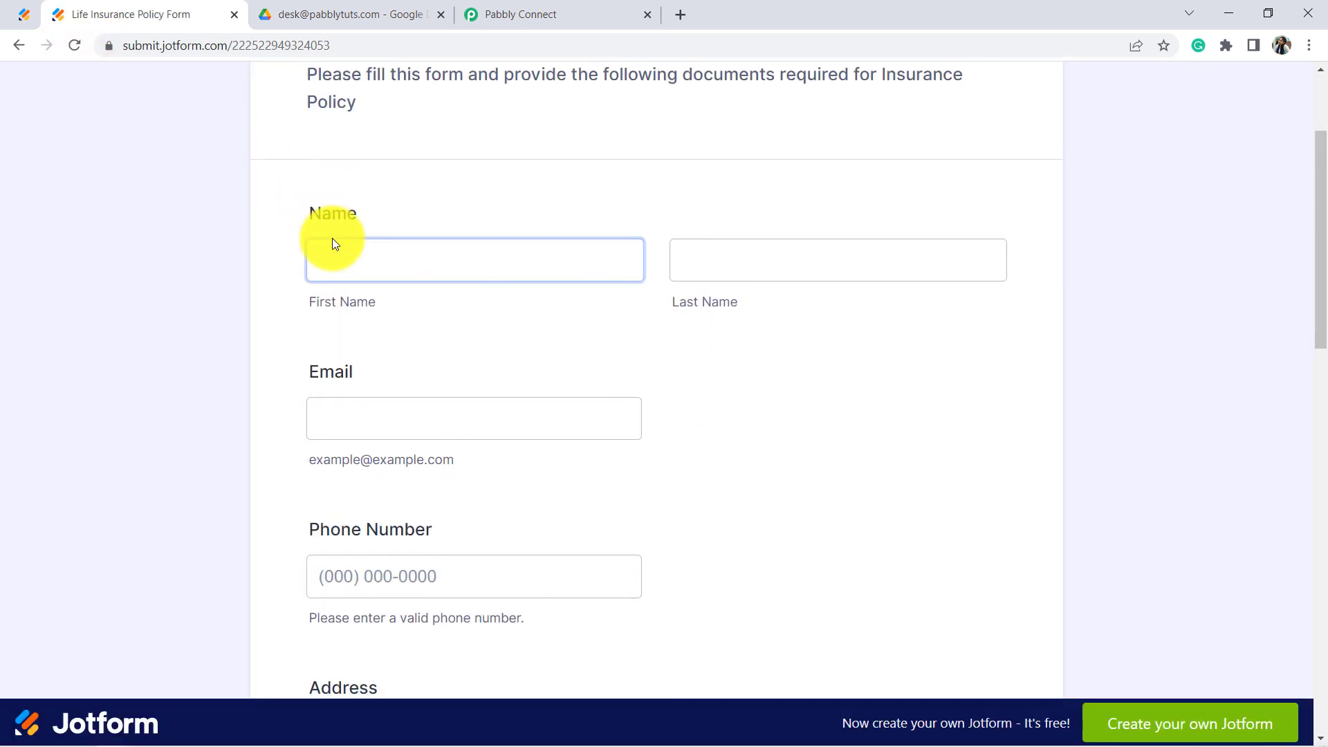
pyautogui.click(353, 268)
pyautogui.write('H')
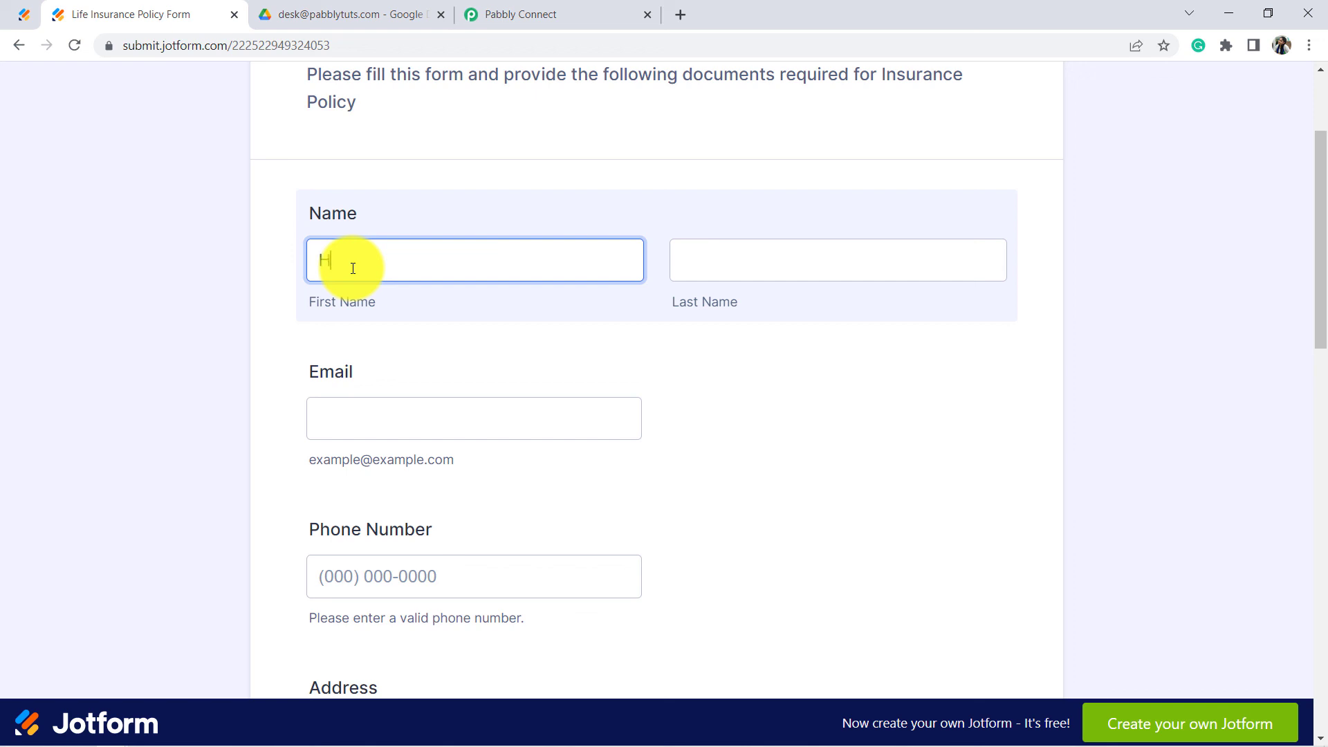
pyautogui.write('ello')
pyautogui.press('Tab')
pyautogui.write('User')
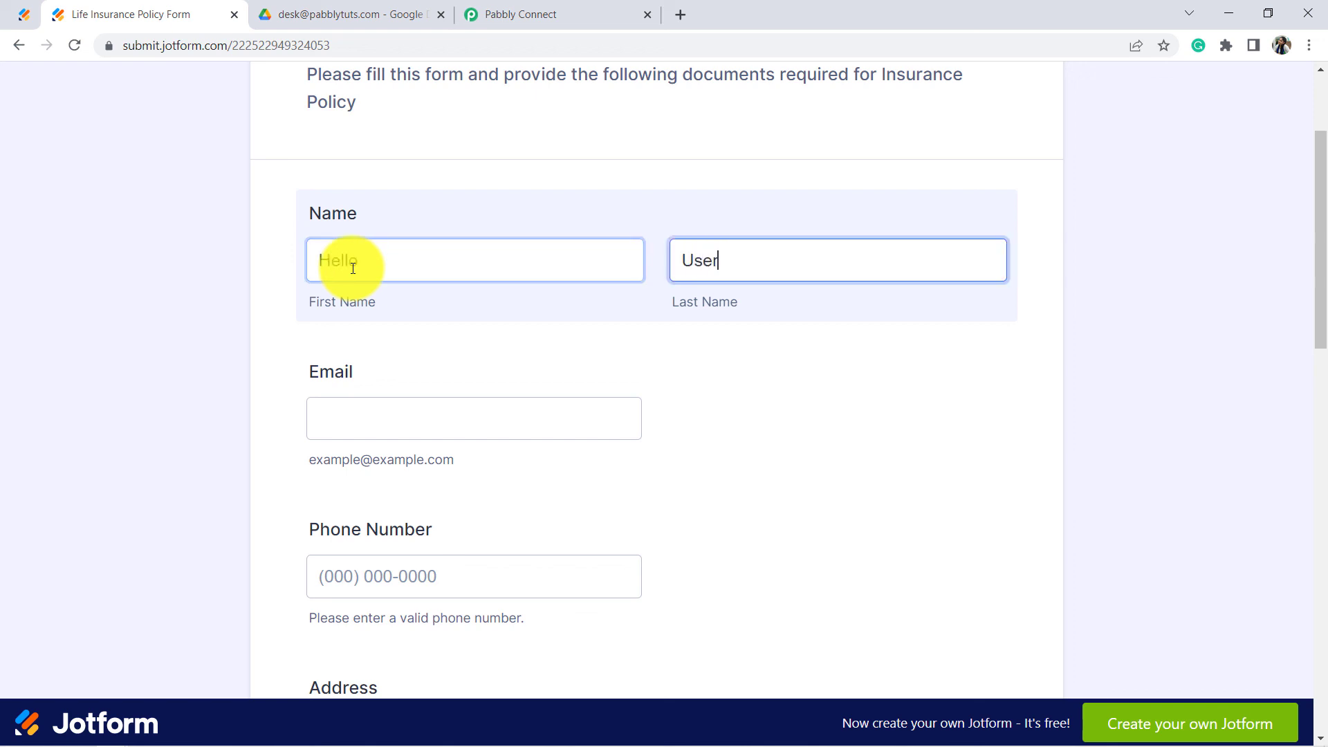
pyautogui.press('Tab')
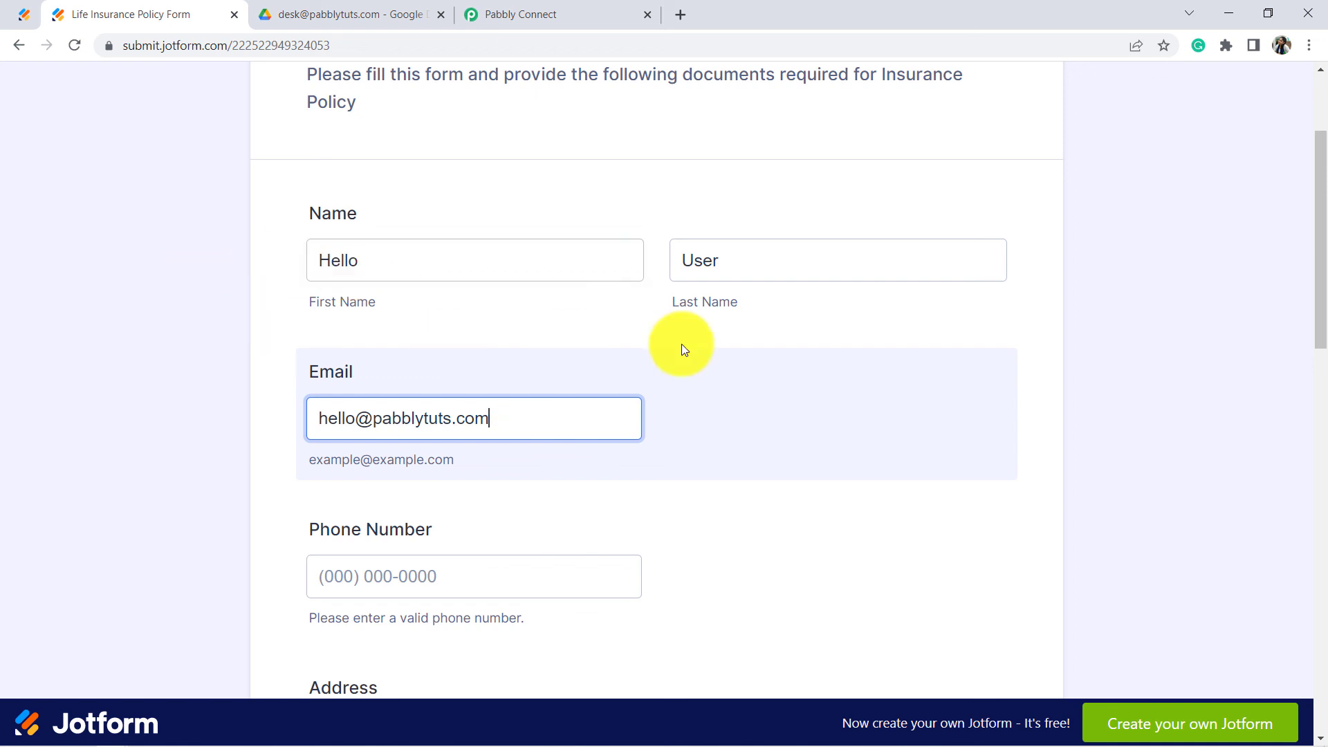
# Step: Fill in the phone number and the street address fields
pyautogui.moveTo(1321, 253); pyautogui.dragTo(1320, 301)
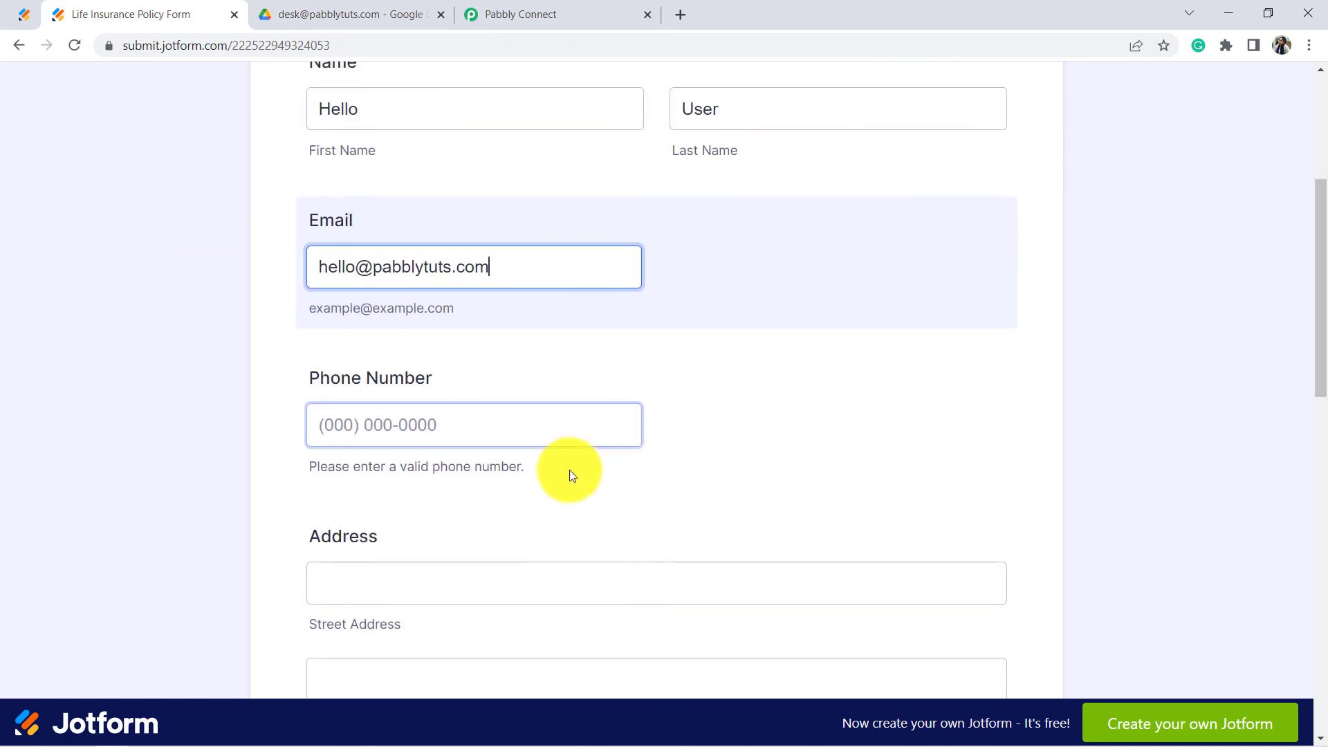
pyautogui.click(452, 431)
pyautogui.write('944) 44')
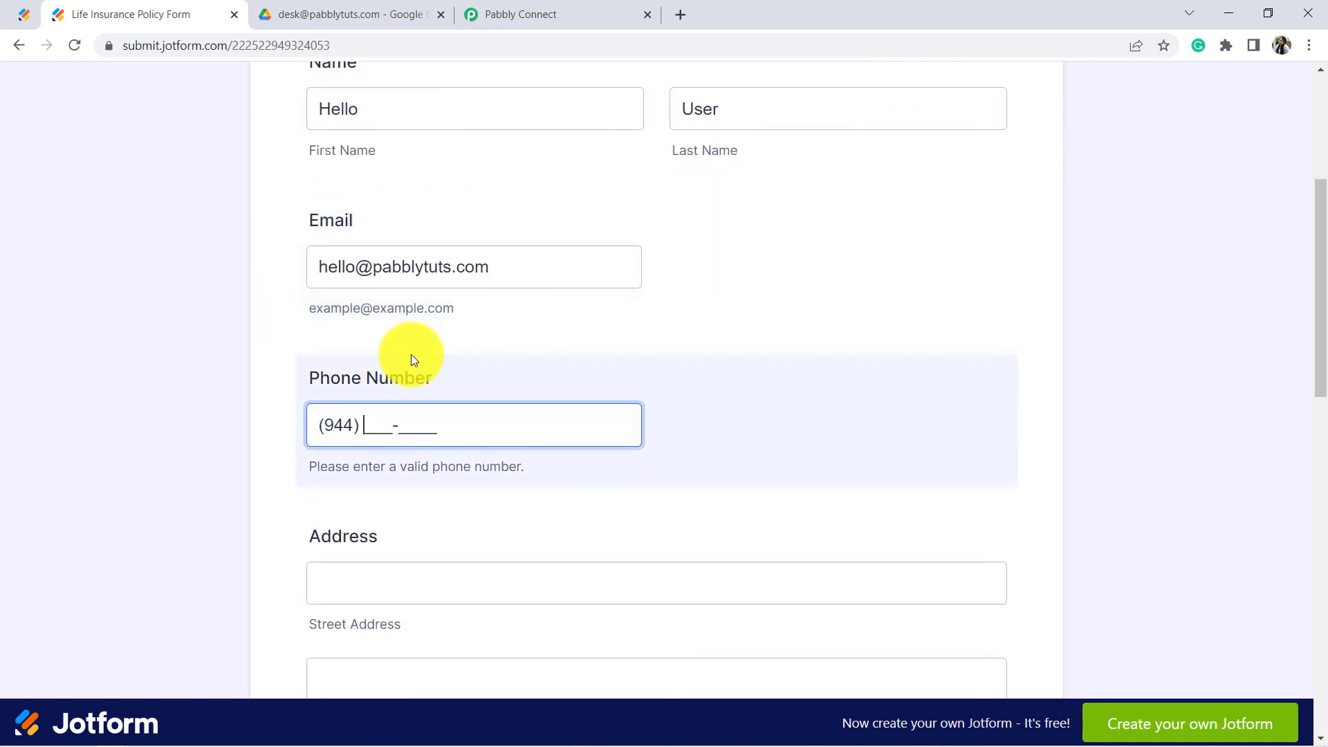
pyautogui.write('4-4444')
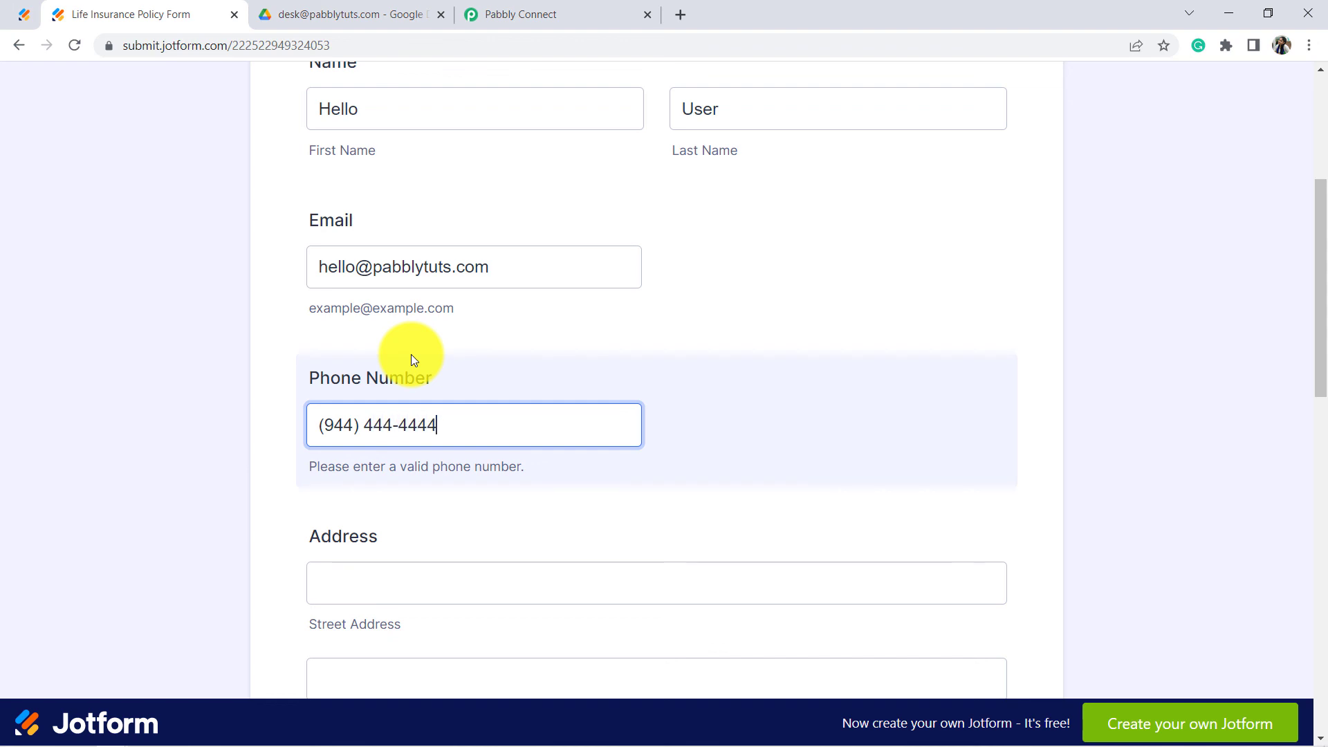
pyautogui.moveTo(1319, 251); pyautogui.dragTo(1317, 323)
pyautogui.click(418, 356)
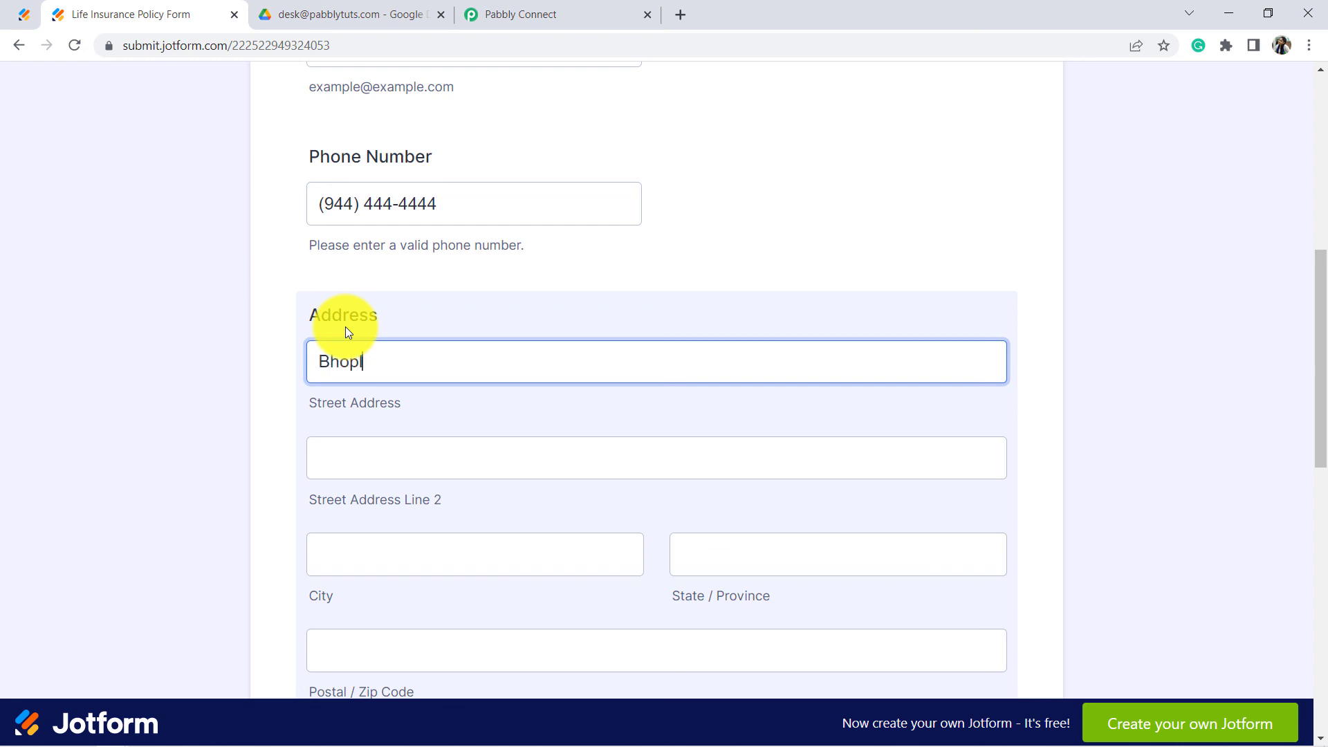
pyautogui.write('Bhopal')
pyautogui.press('Tab')
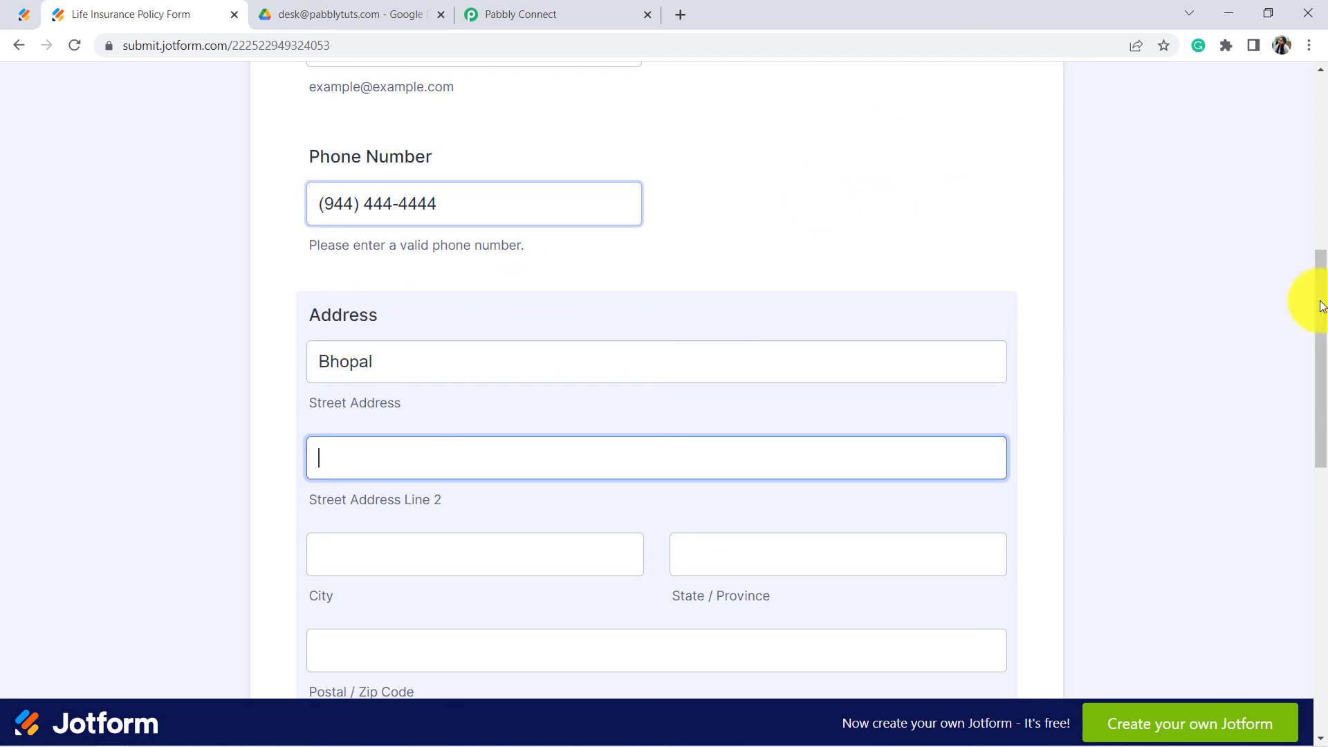
pyautogui.moveTo(1317, 285); pyautogui.dragTo(1314, 470)
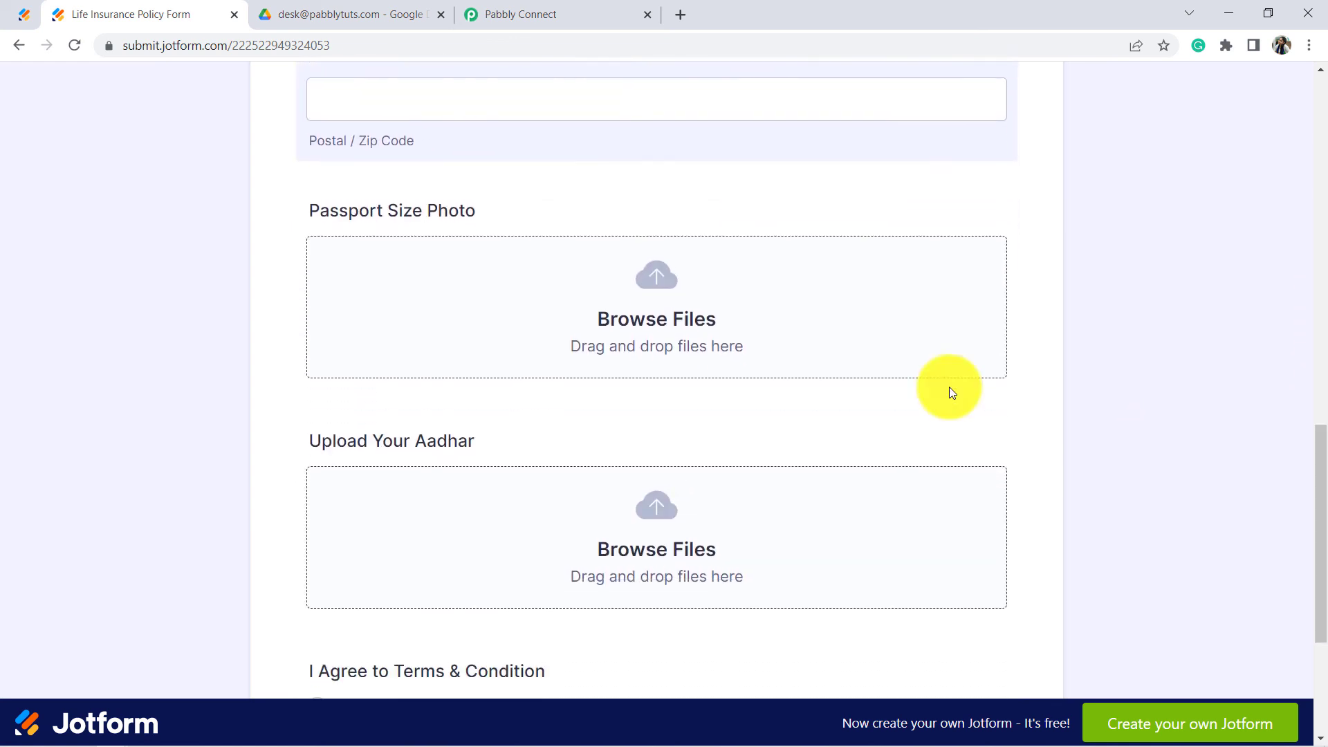
# Step: Attach the pexels-eva-bronzini image as the passport size photo
pyautogui.click(648, 278)
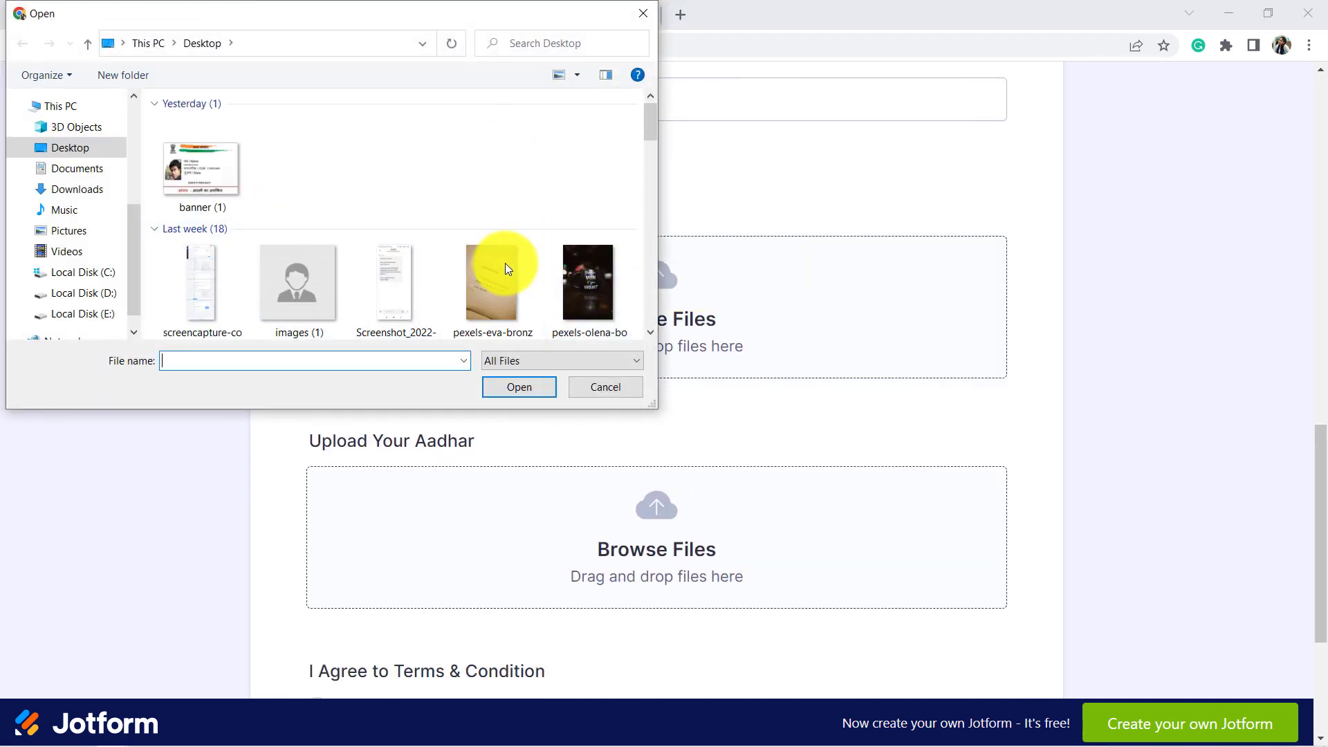
pyautogui.click(486, 285)
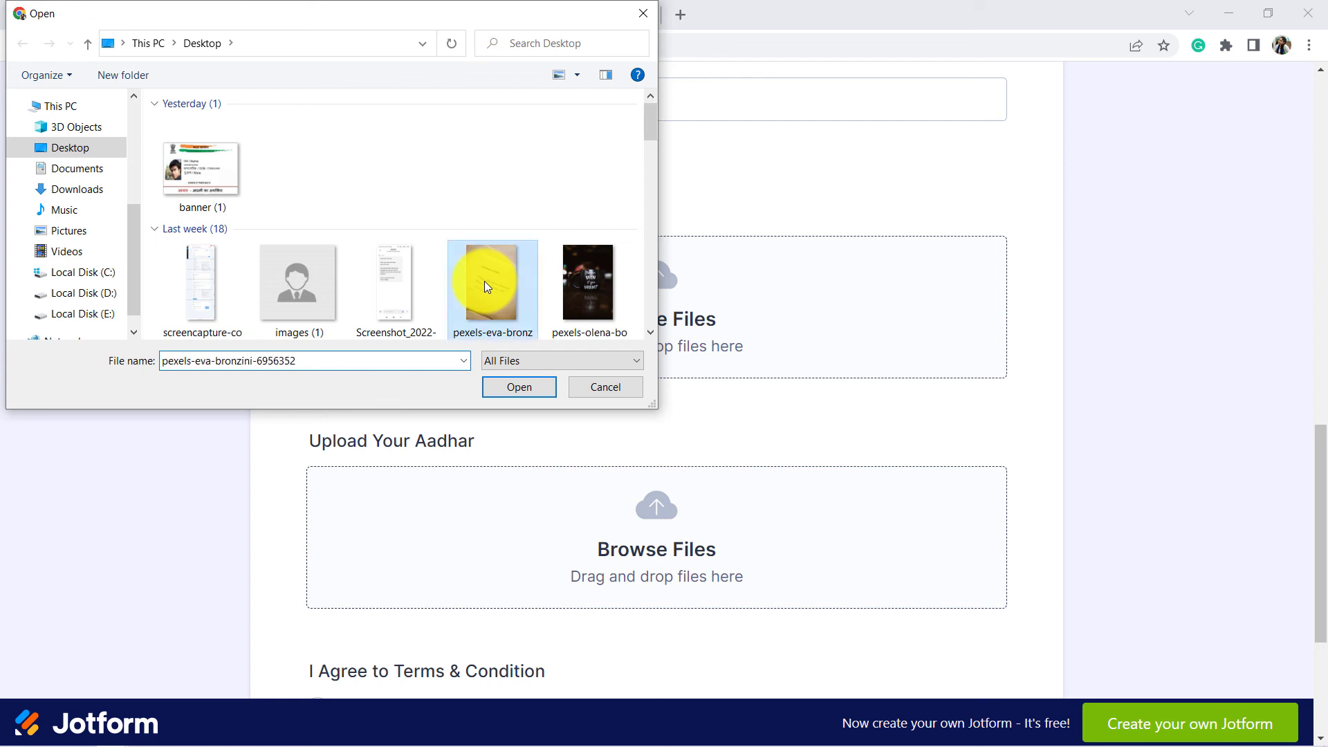
pyautogui.click(513, 387)
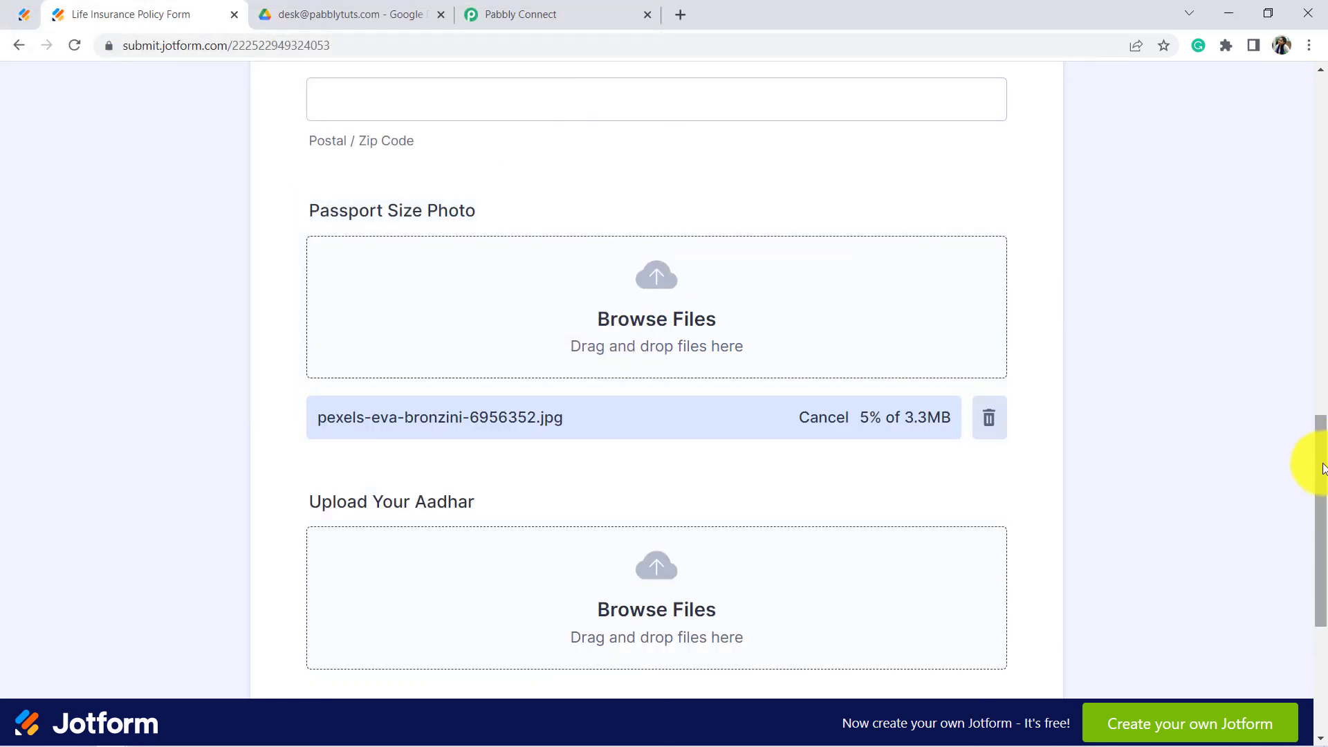
pyautogui.moveTo(1318, 459); pyautogui.dragTo(1319, 543)
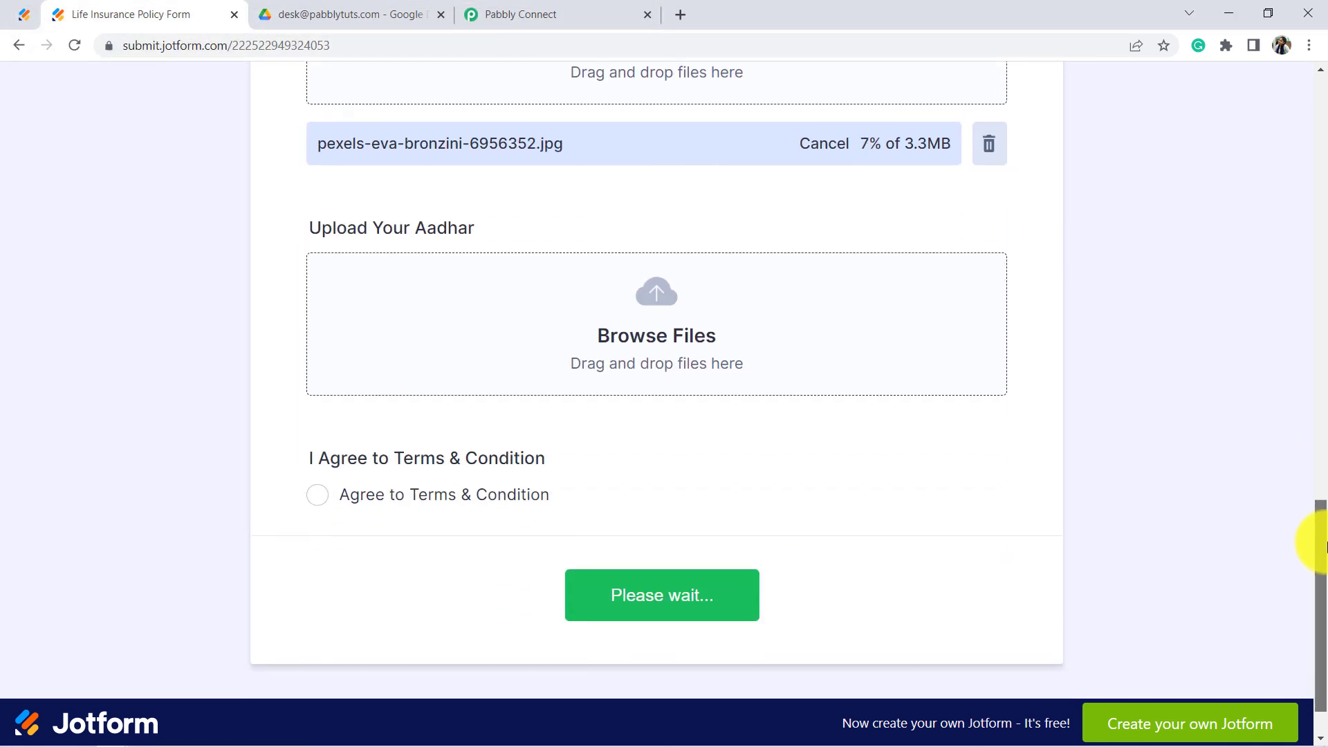
# Step: Attach pexels-olena-bohovyk as the Aadhar image, accept terms, submit, and view Life Insurance Policy Documents
pyautogui.click(647, 310)
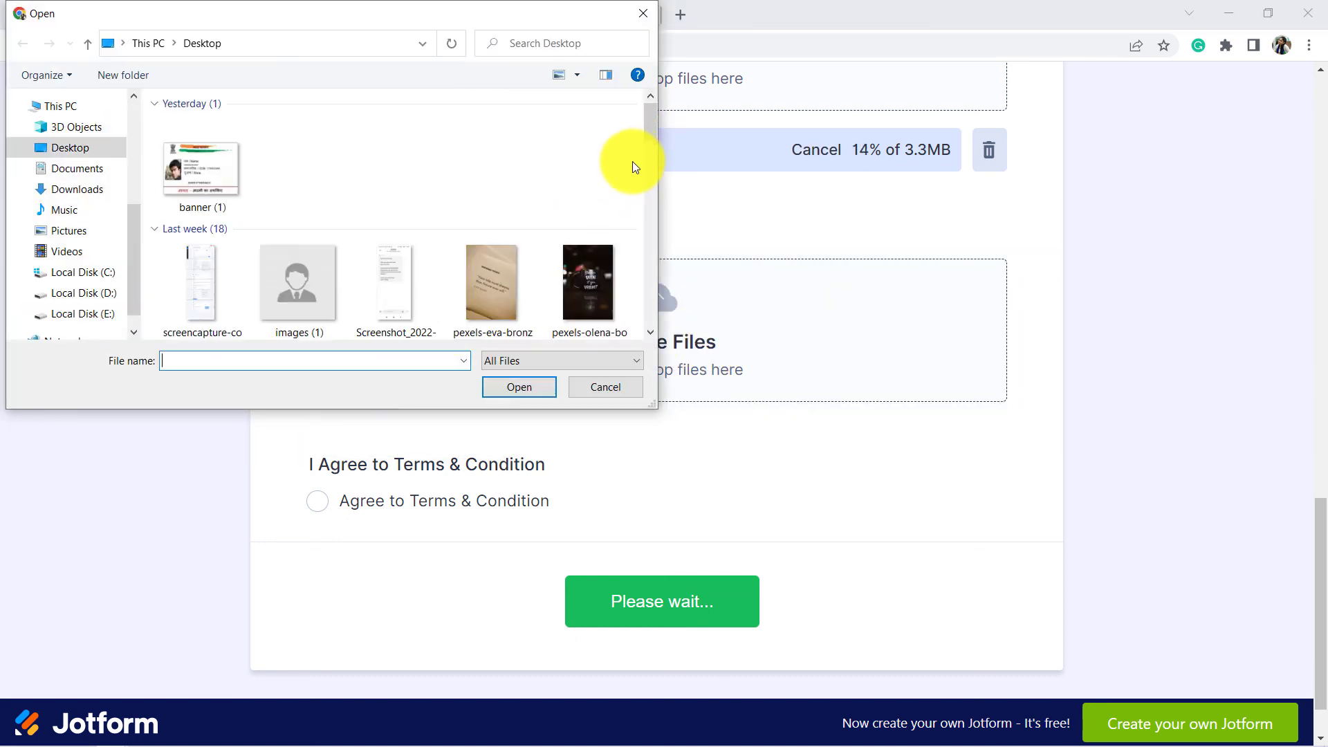
pyautogui.moveTo(646, 135); pyautogui.dragTo(646, 157)
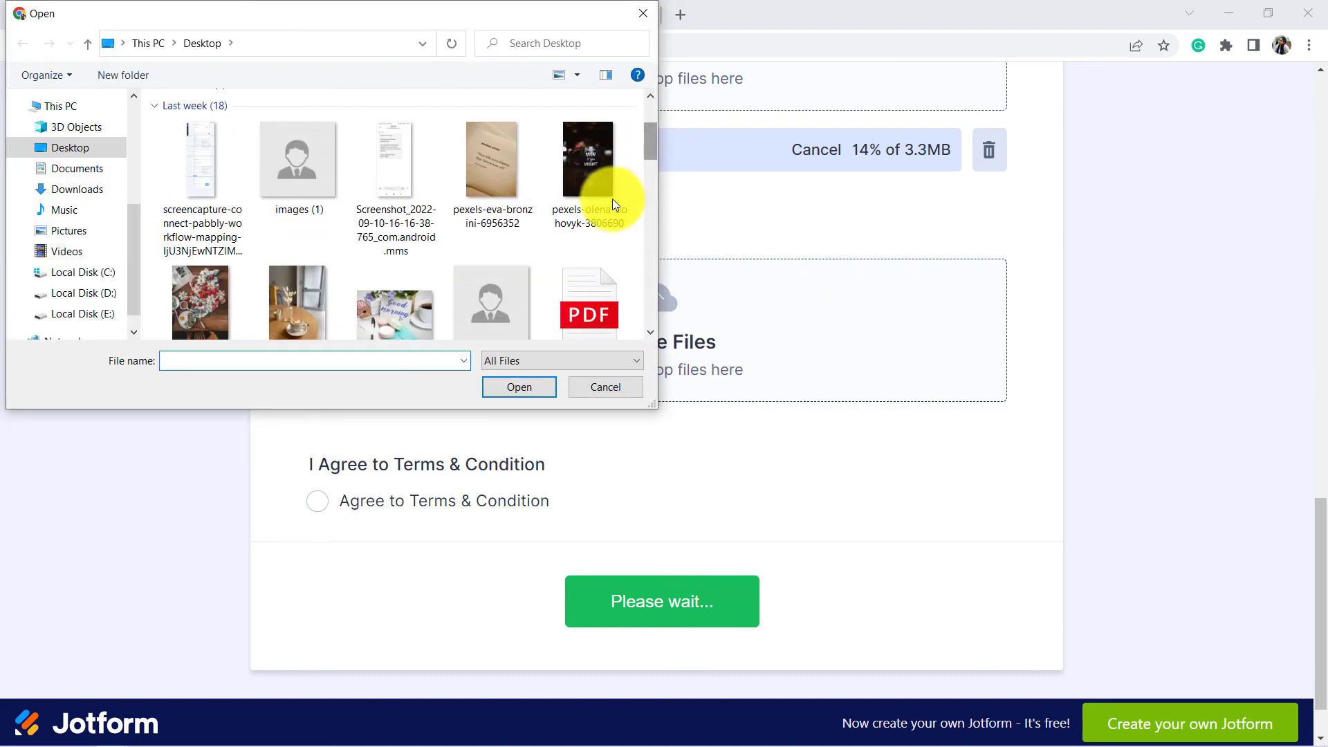
pyautogui.click(583, 156)
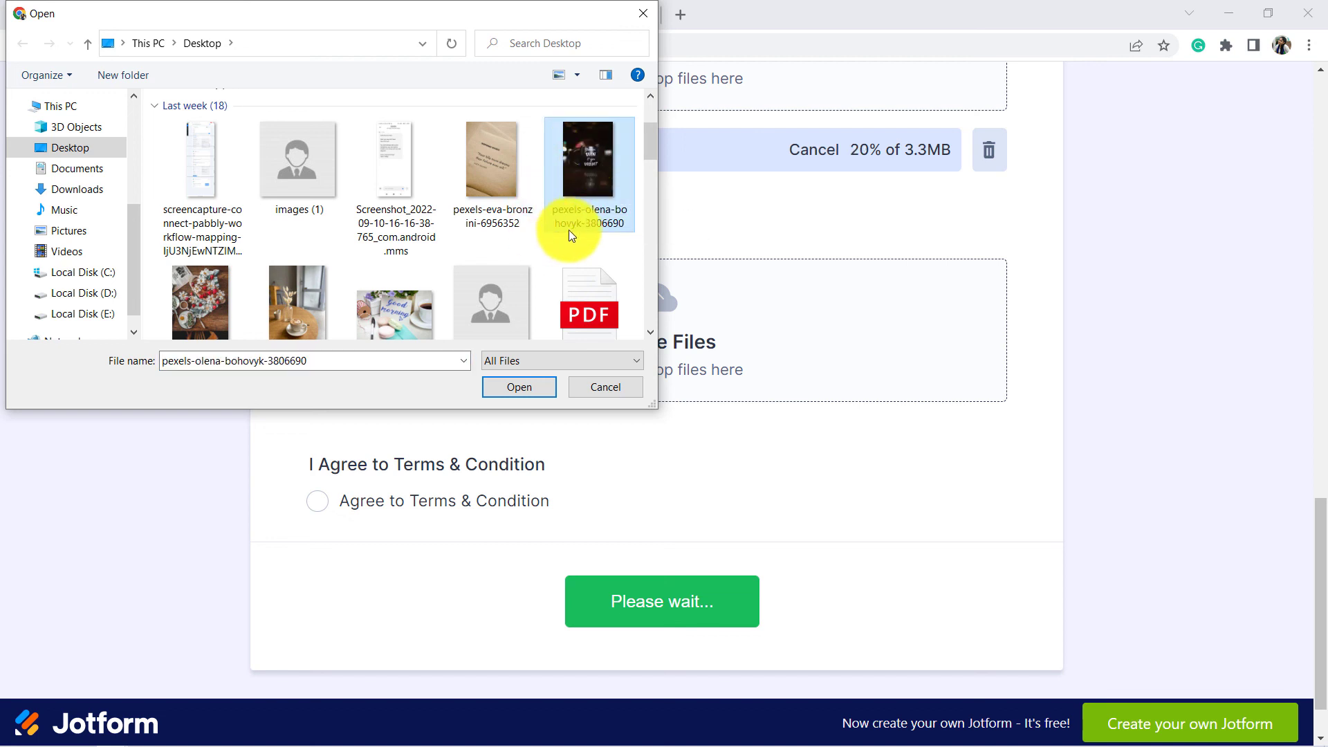
pyautogui.click(525, 381)
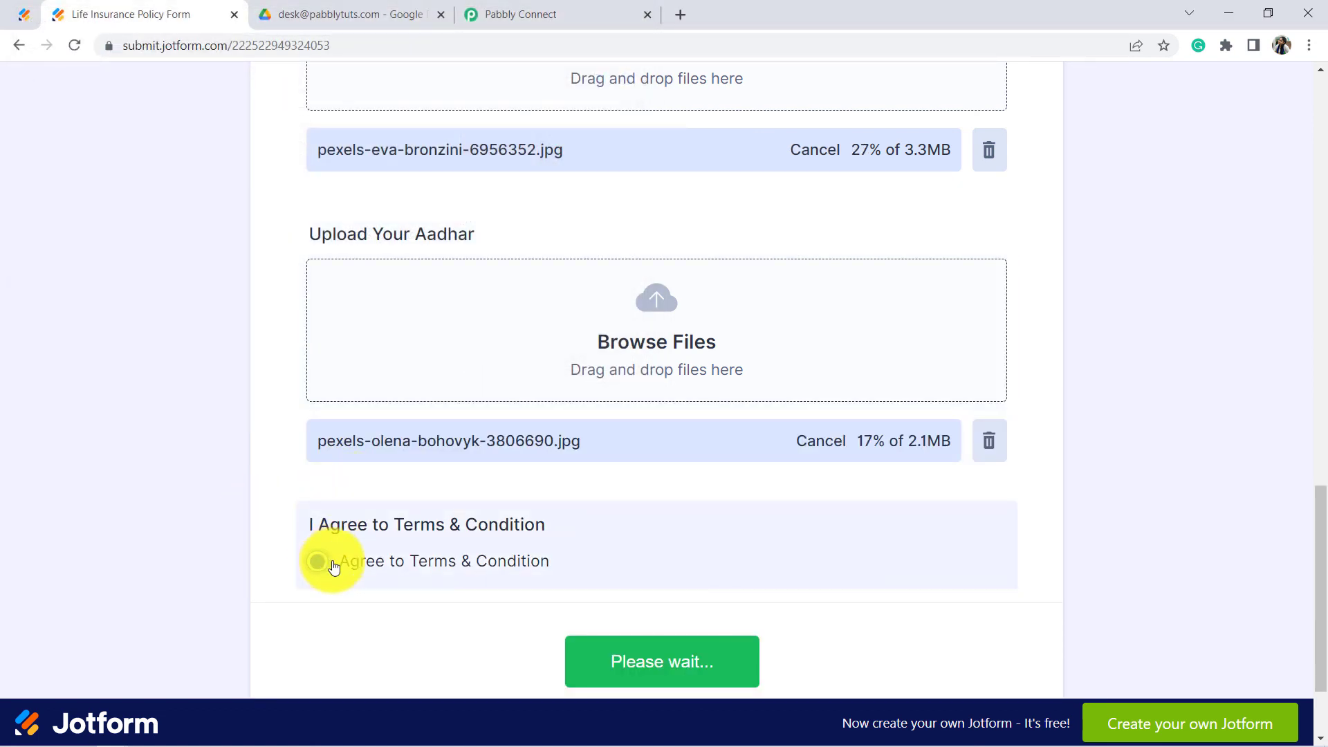
pyautogui.click(331, 563)
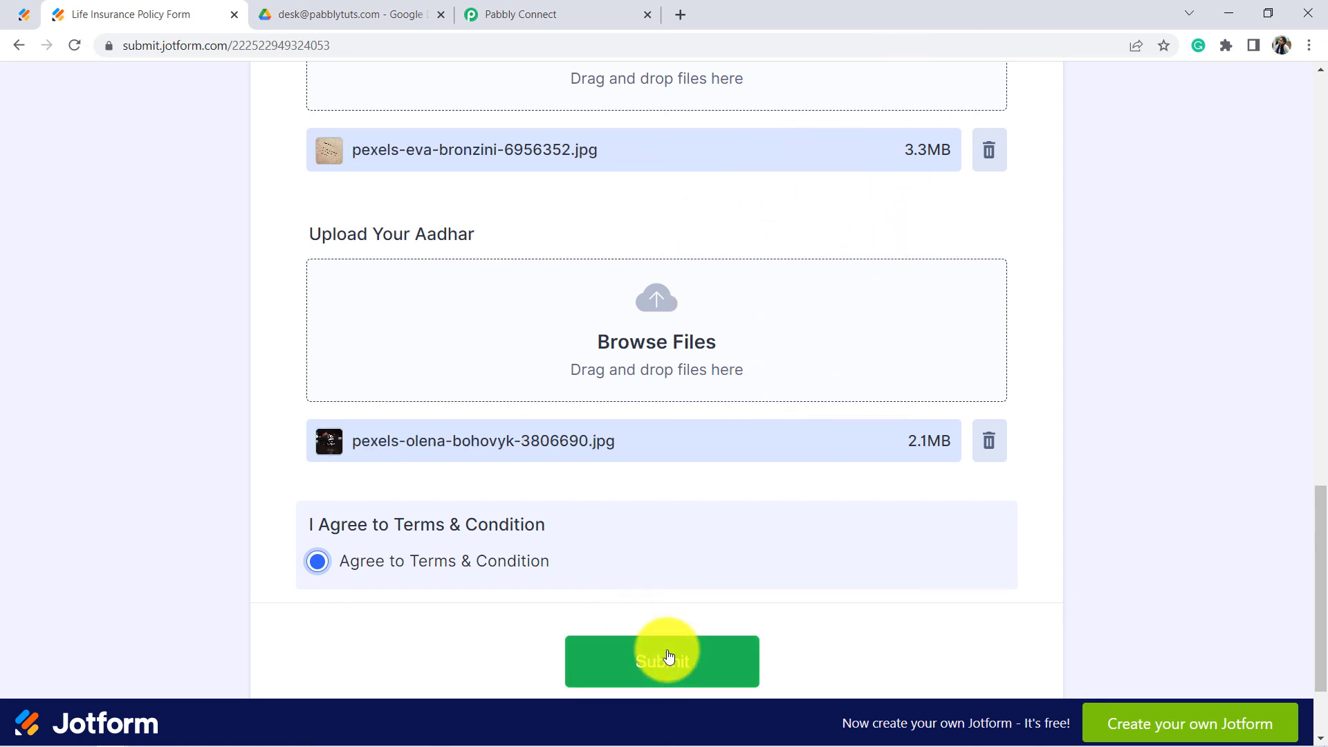
pyautogui.click(669, 658)
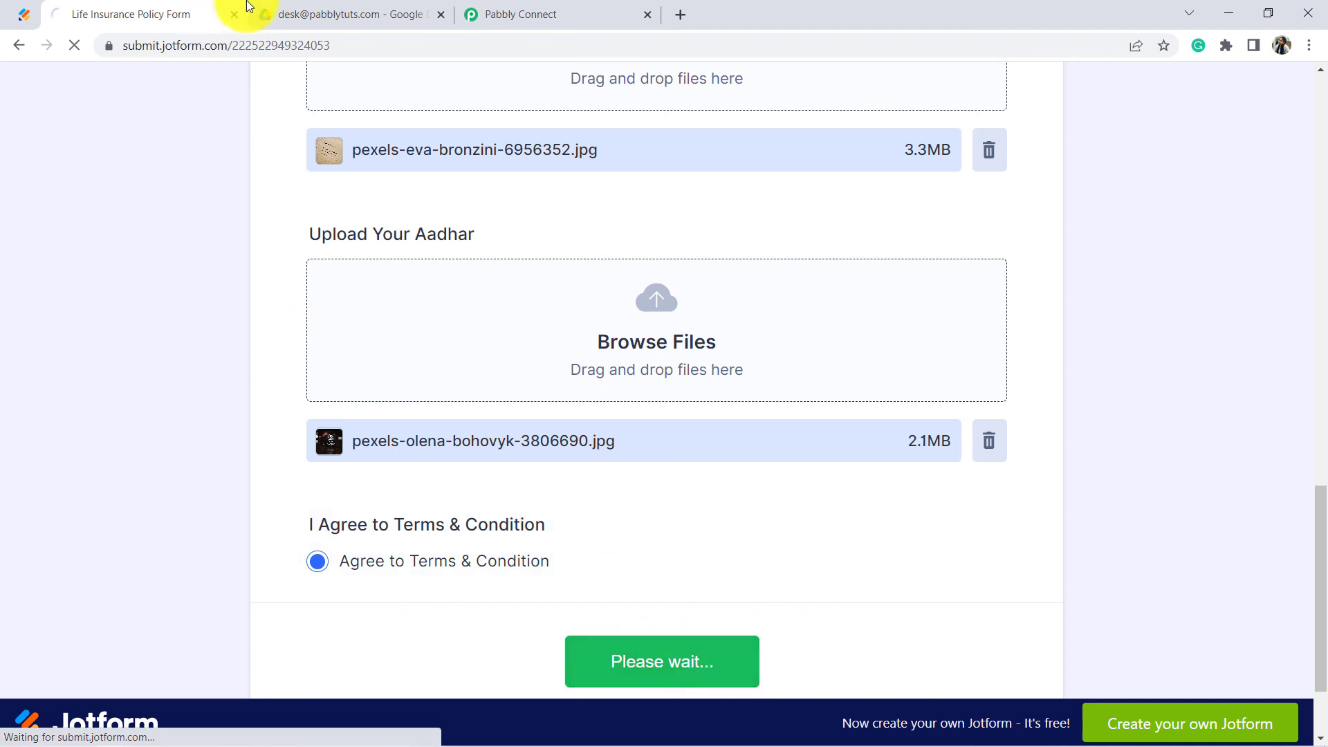
pyautogui.click(277, 15)
pyautogui.click(370, 136)
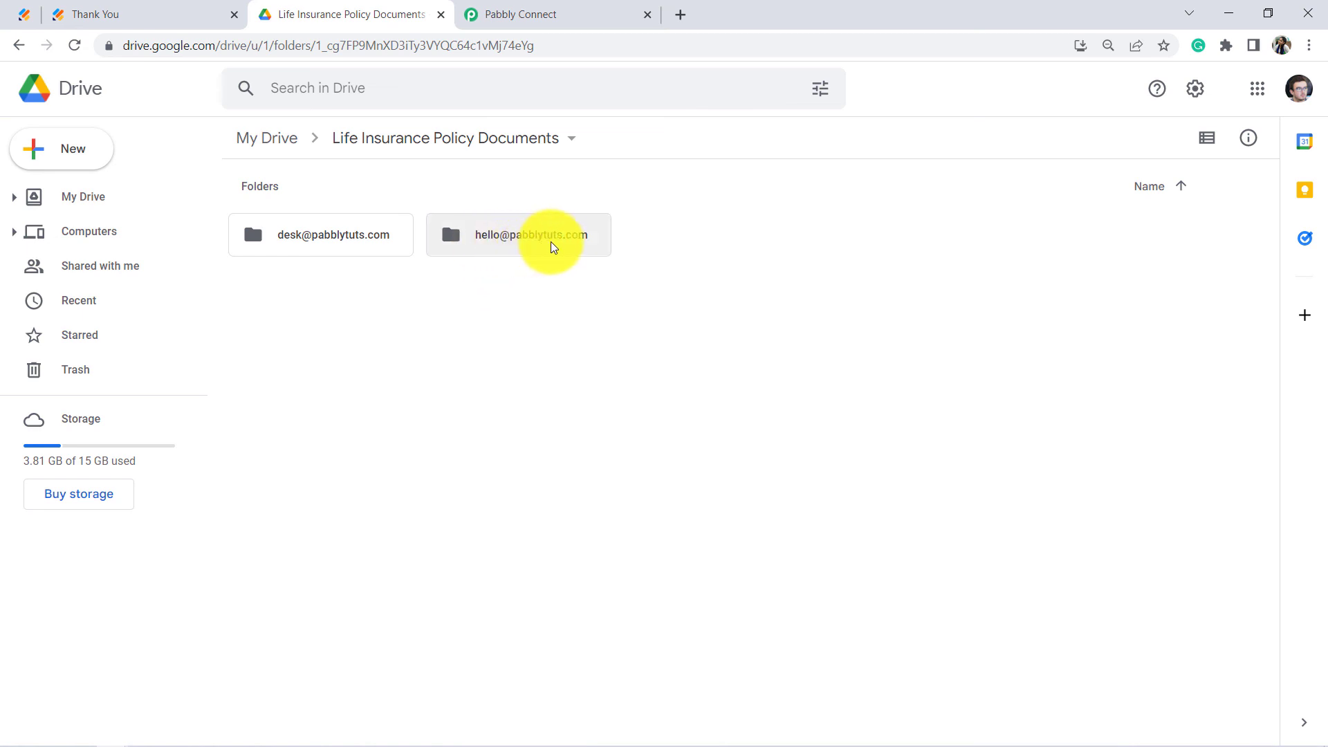
# Step: Open the new submitter's email-named folder in Drive to check both uploaded images
pyautogui.click(514, 240)
pyautogui.doubleClick(514, 242)
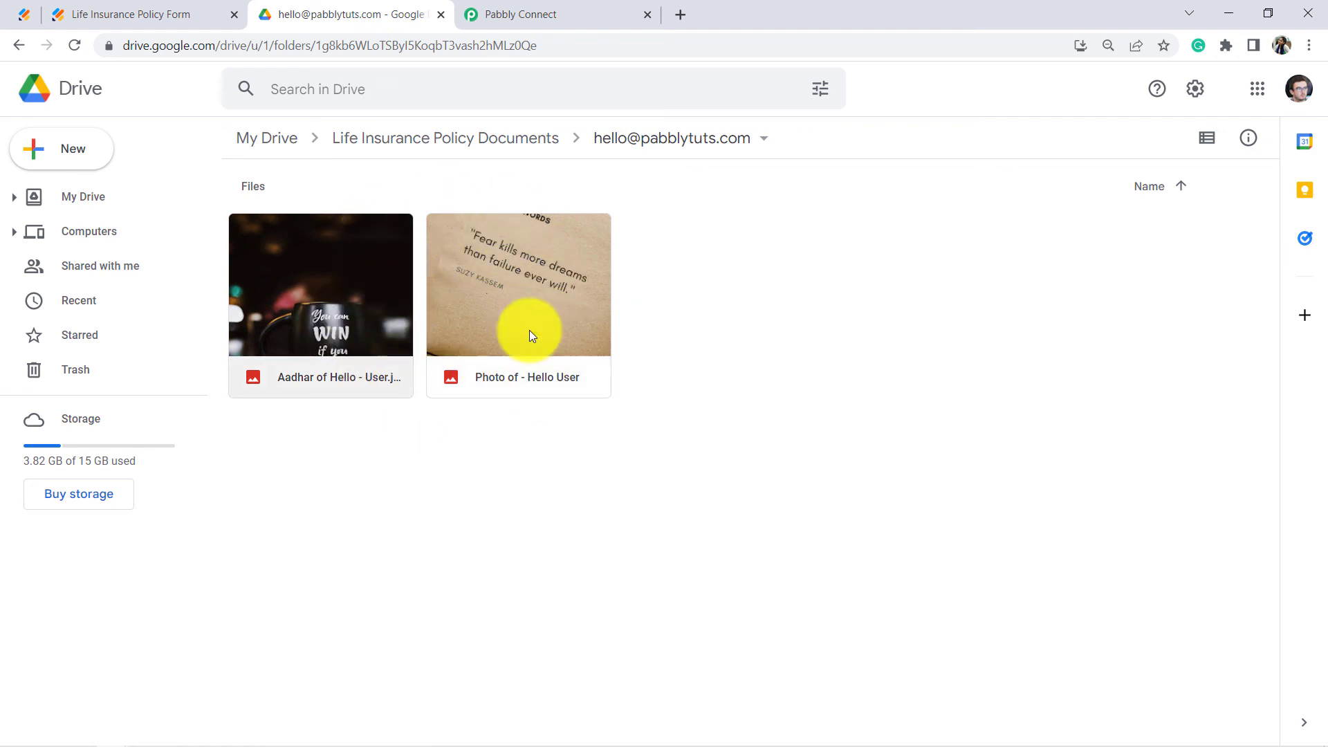
pyautogui.click(557, 12)
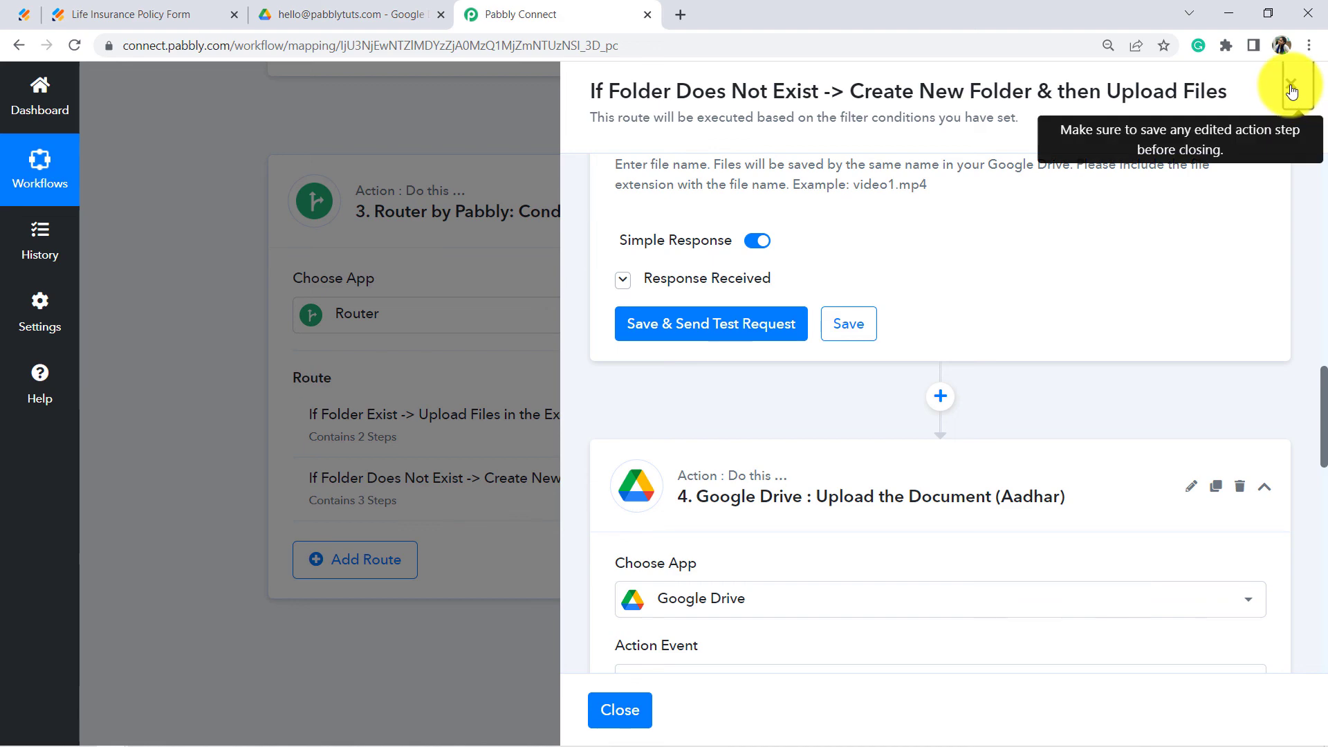
# Step: Close the route panel and open the options menu of 'Auto-Create Separate Folders for Each Person on JotForm'
pyautogui.click(528, 266)
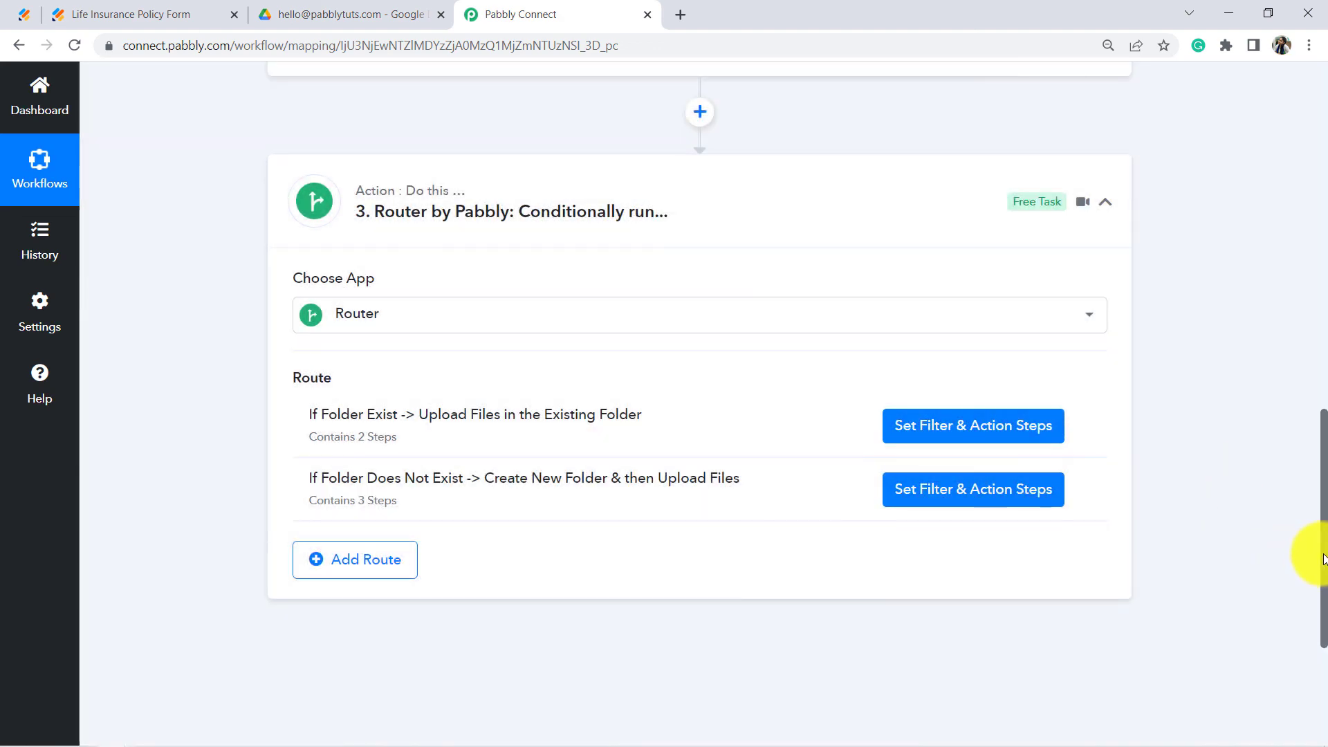
pyautogui.moveTo(1323, 557); pyautogui.dragTo(1259, 177)
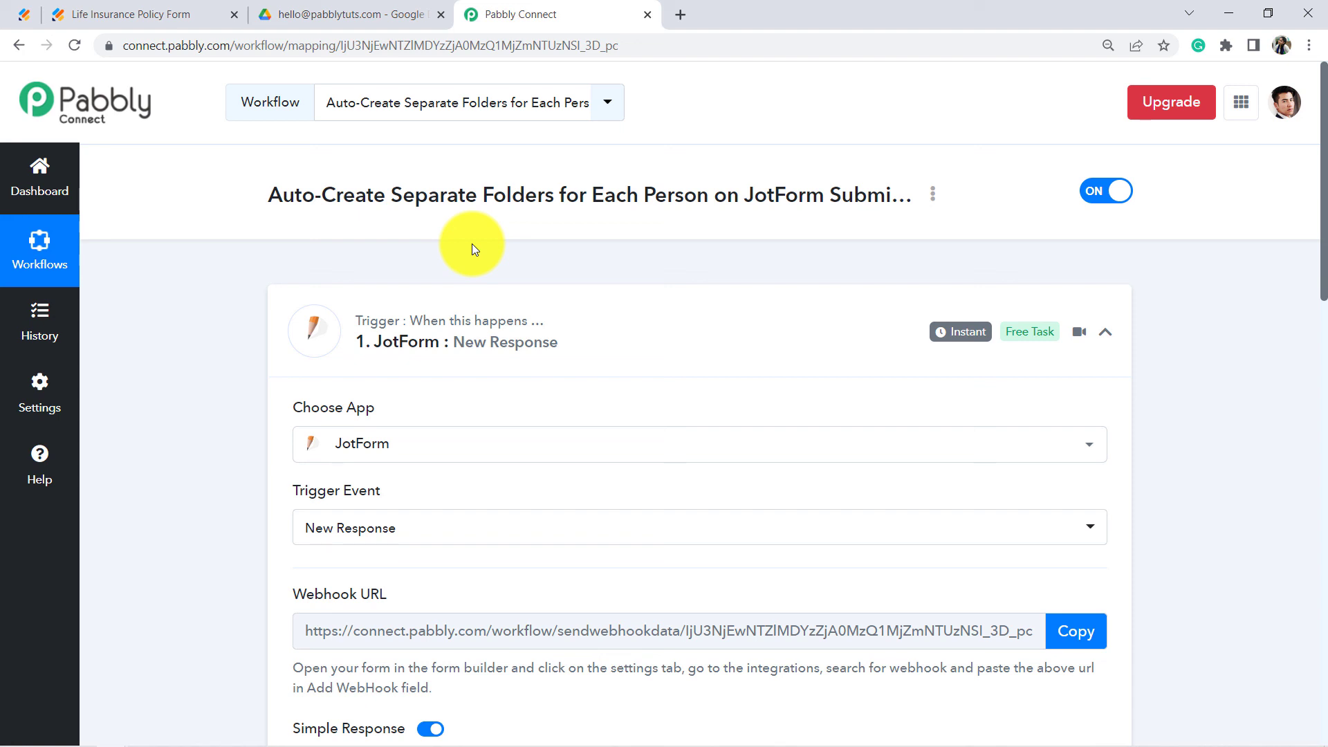
pyautogui.moveTo(295, 197); pyautogui.dragTo(853, 202)
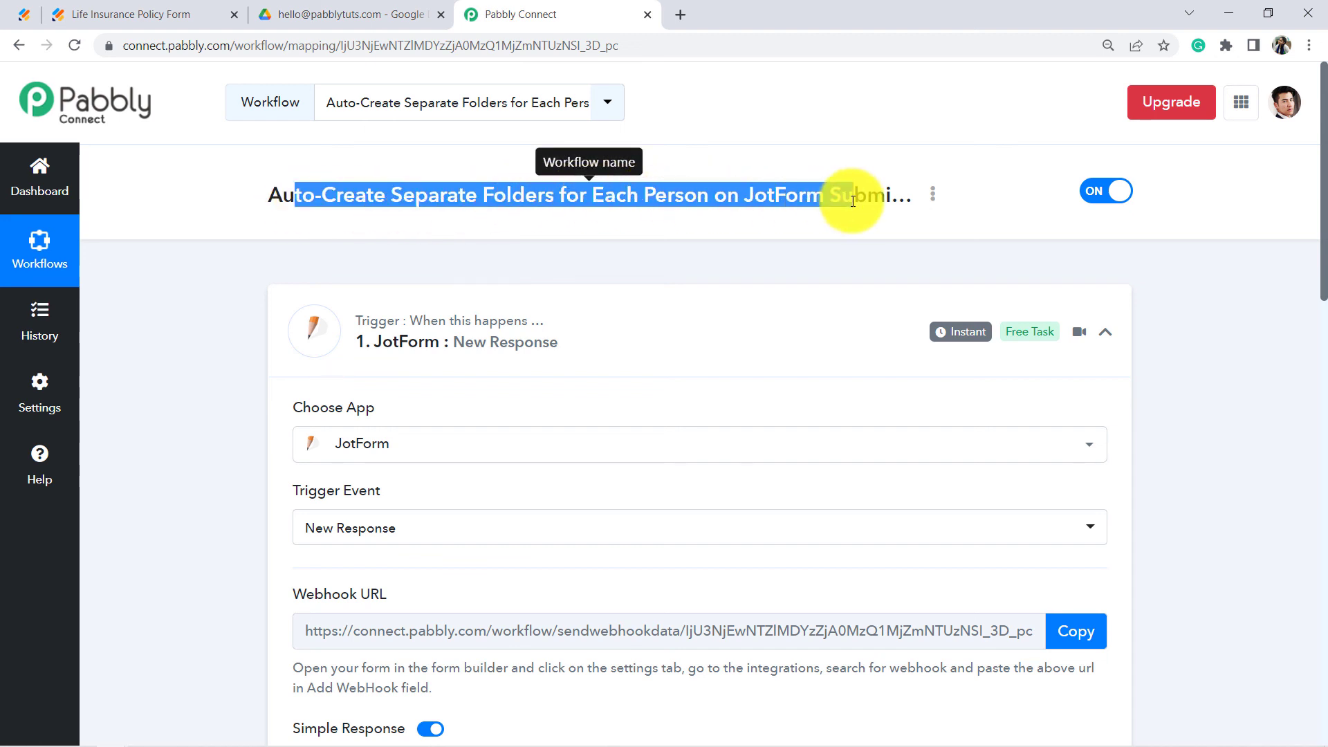
pyautogui.click(932, 195)
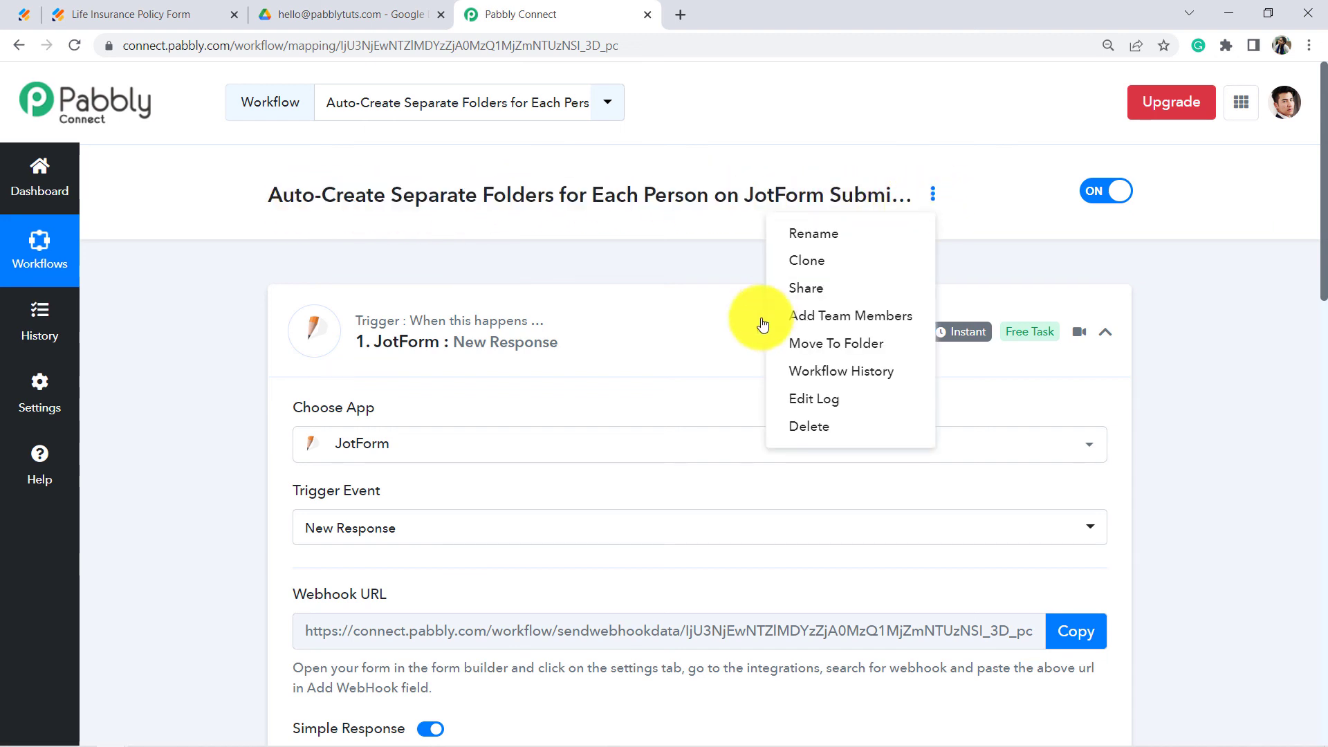
# Step: Choose Share and select the generated link in the Share Workflow Link dialog
pyautogui.click(794, 287)
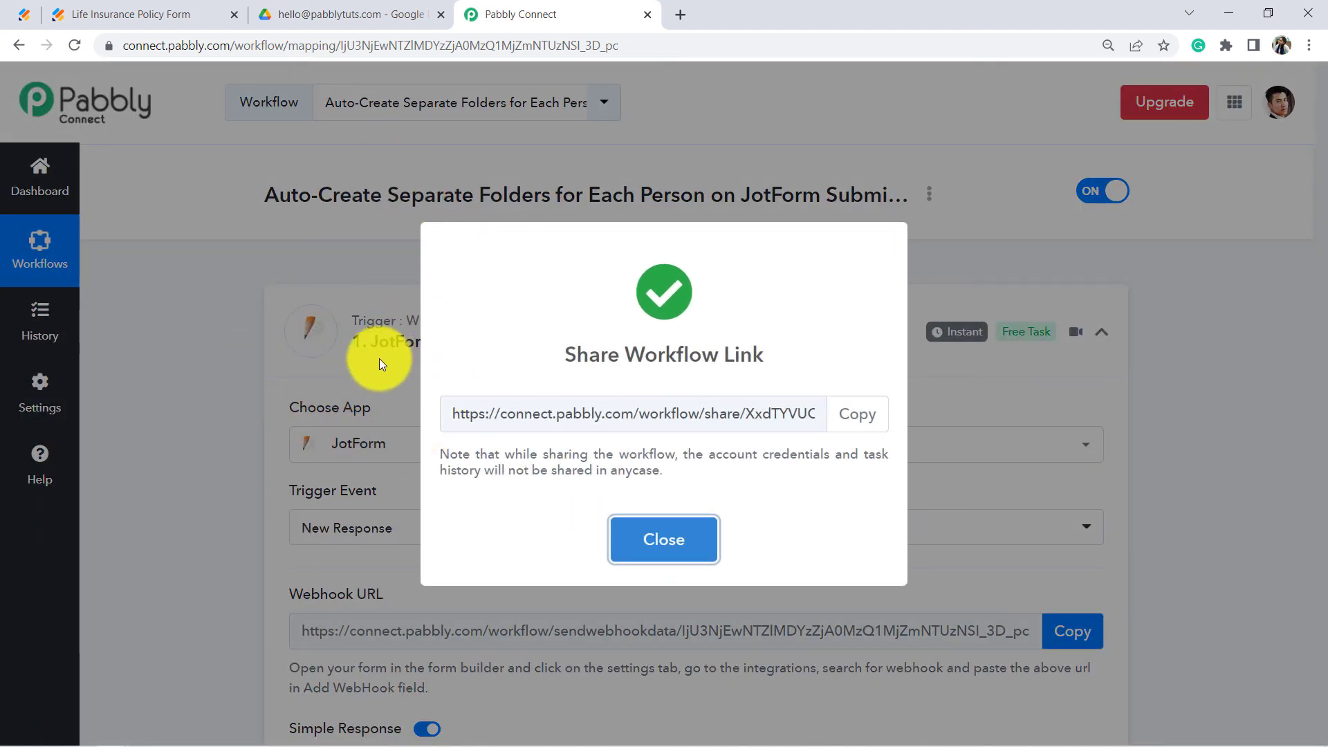
pyautogui.moveTo(491, 414); pyautogui.dragTo(776, 416)
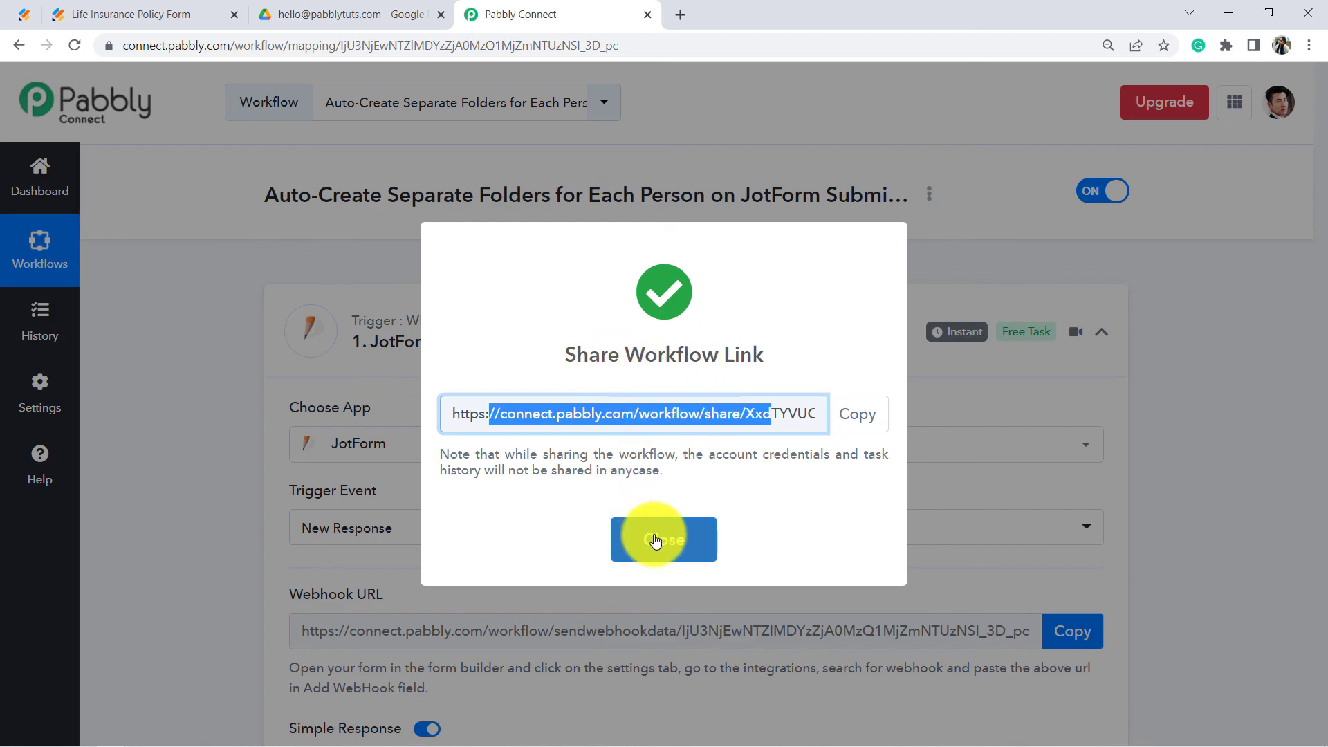